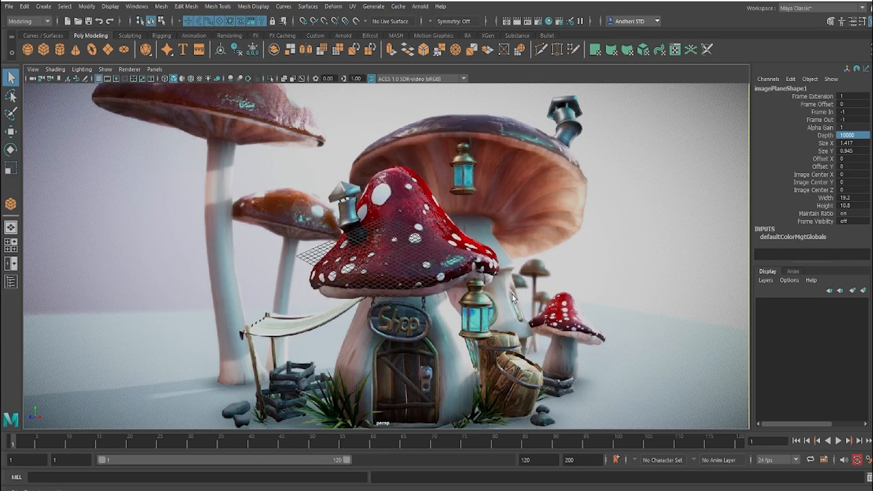
Step: Turn on the resolution gate and fit the whole mushroom house reference image in the view with 2D Pan/Zoom
right_click_drag(517, 293, 327, 286)
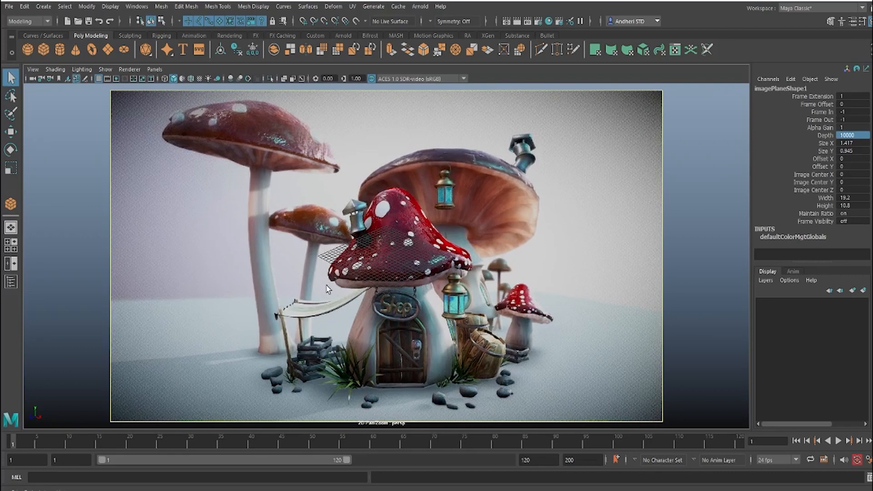
left_click(116, 78)
right_click_drag(316, 217, 53, 194)
right_click_drag(187, 220, 309, 260)
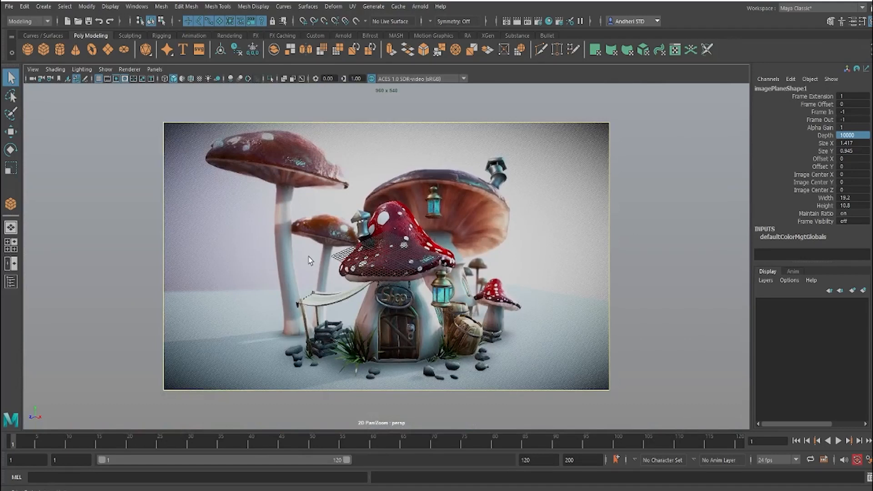
Step: Inspect the Shop sign in the reference image at close range with 2D Pan/Zoom
right_click_drag(342, 297, 728, 418)
middle_click_drag(344, 261, 316, 186)
right_click_drag(363, 218, 832, 425)
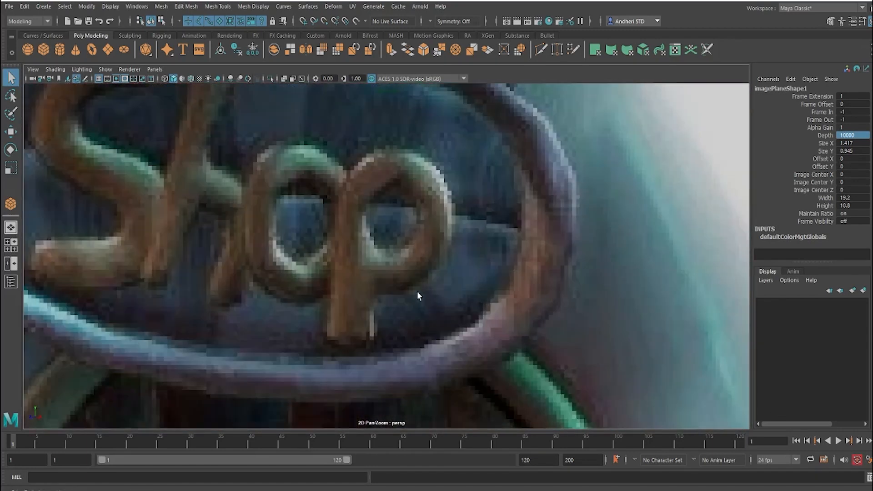
Step: Select the persp camera, leave 2D Pan/Zoom and dolly in until the grid spans the reference image
left_click(33, 79)
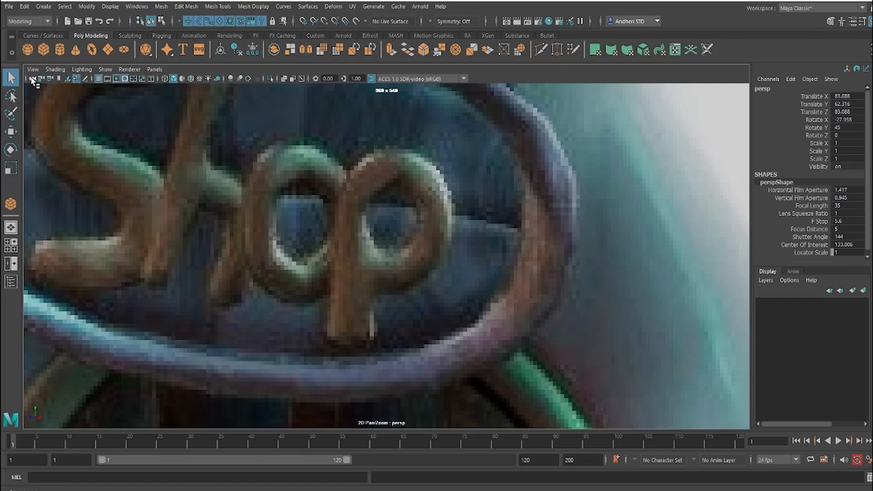
key("backslash")
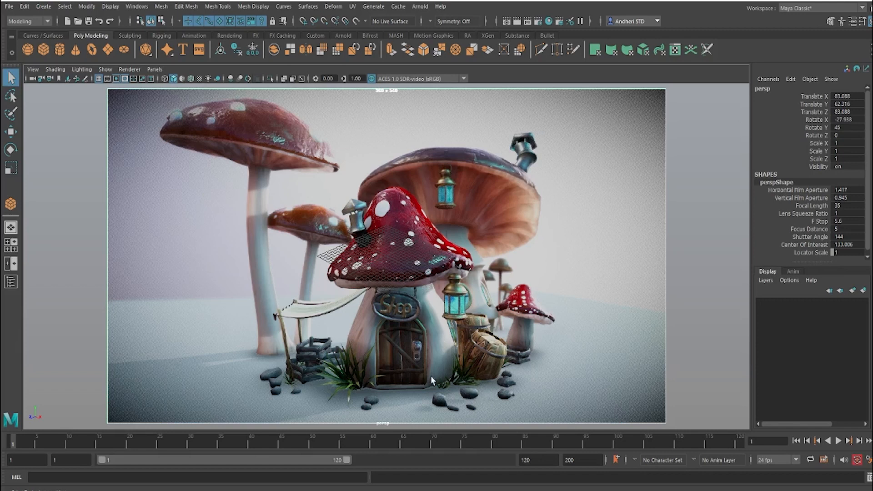
scroll(377, 330, "up", 3)
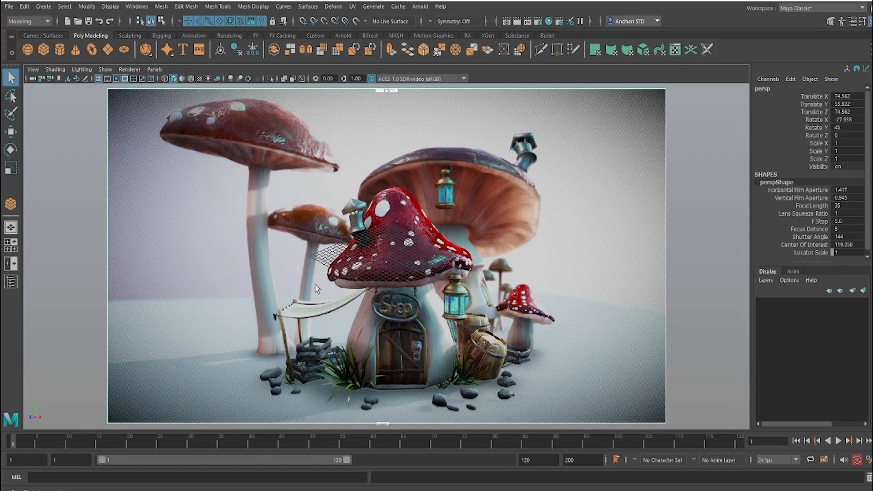
scroll(475, 283, "up", 4)
scroll(475, 283, "up", 5)
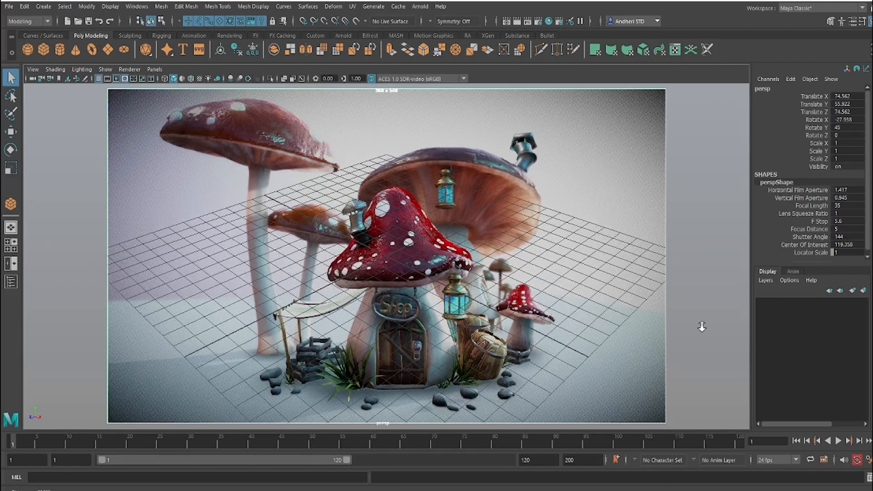
scroll(702, 326, "up", 4)
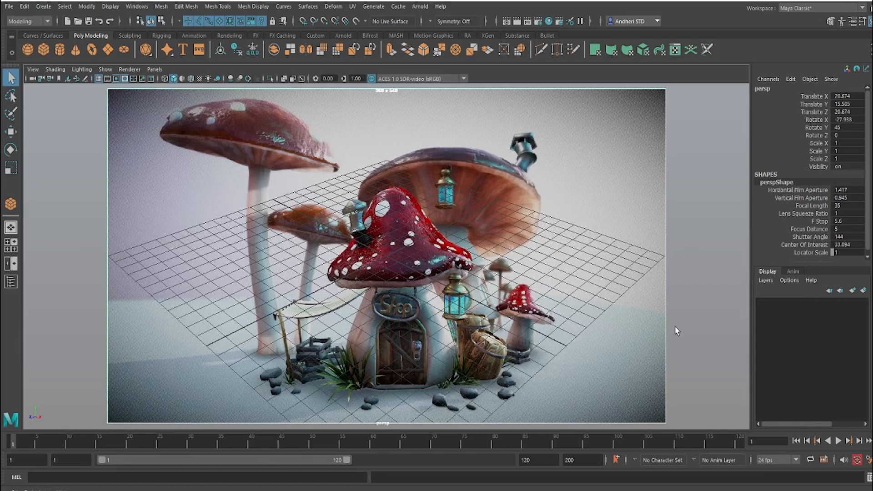
Step: Orbit and pan the persp camera until the grid matches the ground perspective of the image, and lock the camera
middle_click_drag(520, 276, 522, 350, "alt")
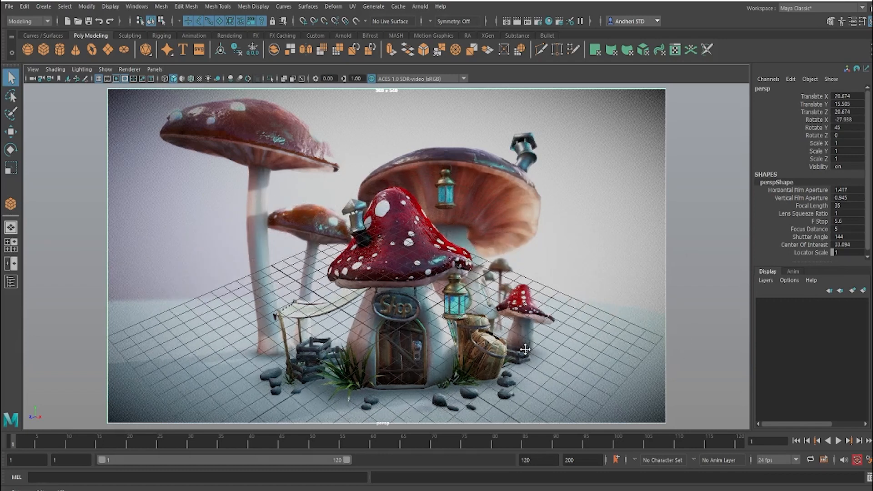
left_click_drag(521, 350, 451, 309, "alt")
middle_click_drag(450, 309, 426, 326, "alt")
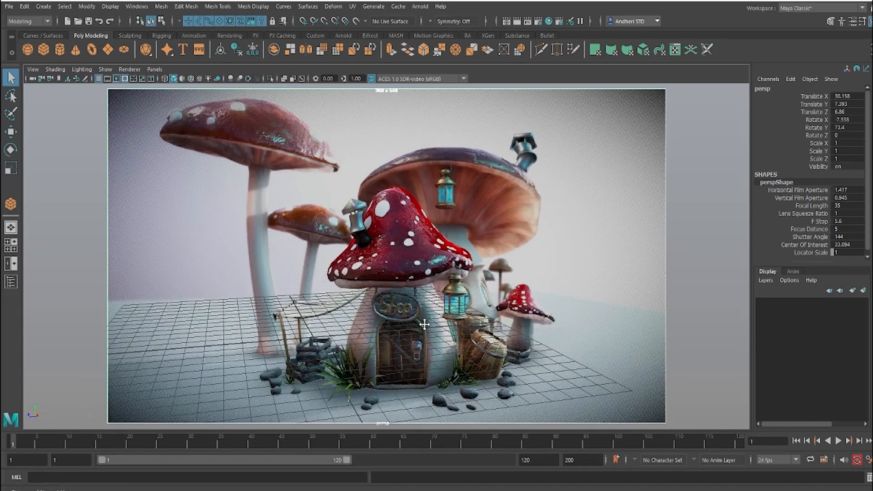
right_click_drag(425, 326, 453, 347, "alt")
left_click_drag(454, 350, 471, 345, "alt")
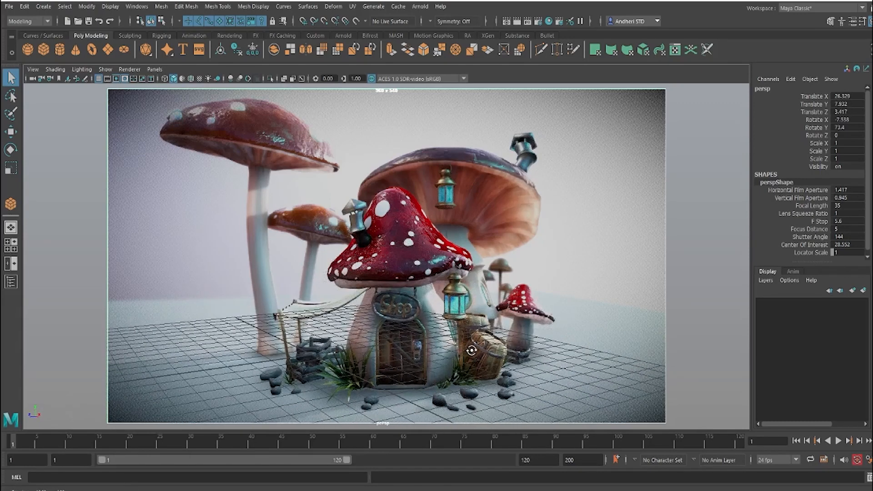
right_click_drag(470, 350, 452, 358, "alt")
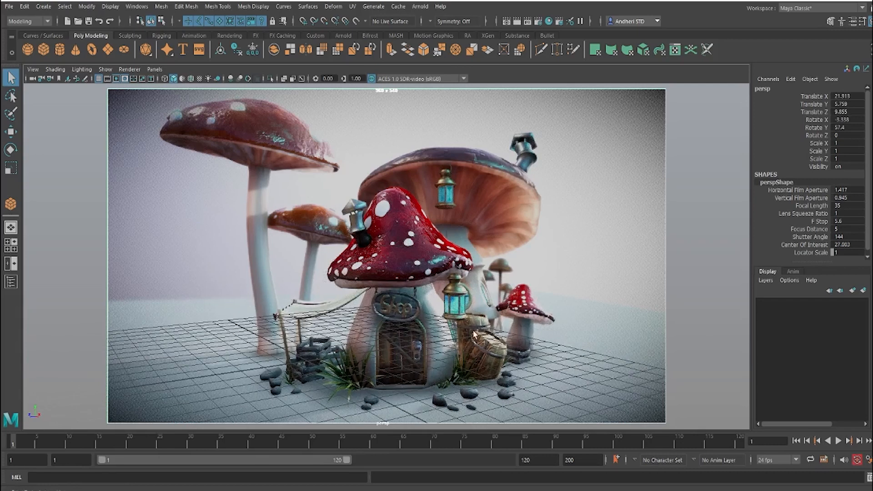
middle_click_drag(465, 328, 516, 291, "alt")
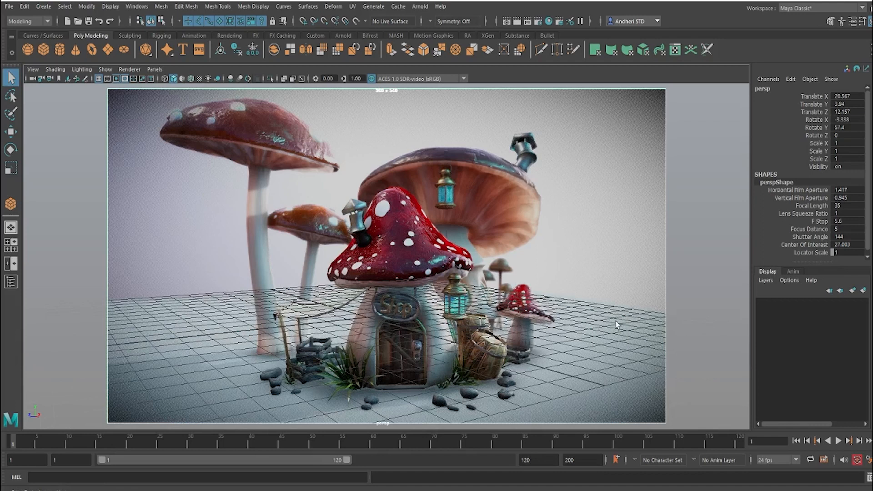
left_click(41, 80)
Step: Change the viewport layout to two panes side by side
left_click(154, 70)
mouse_move(181, 141)
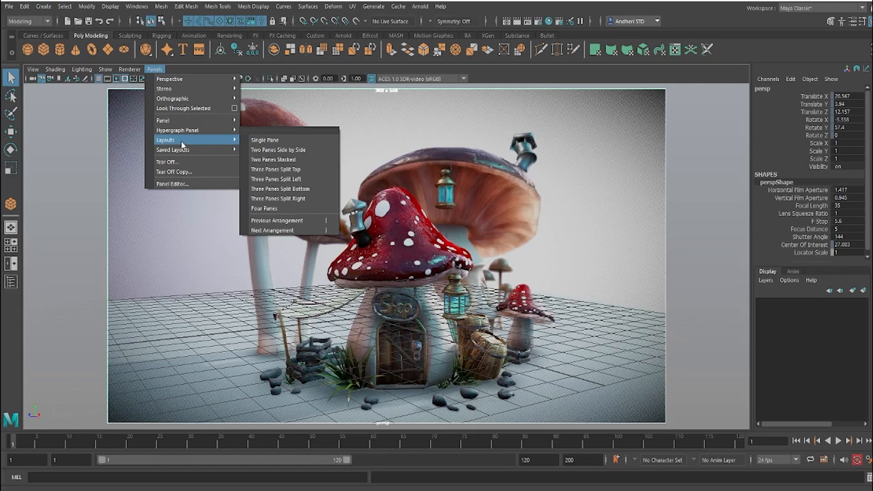
left_click(280, 152)
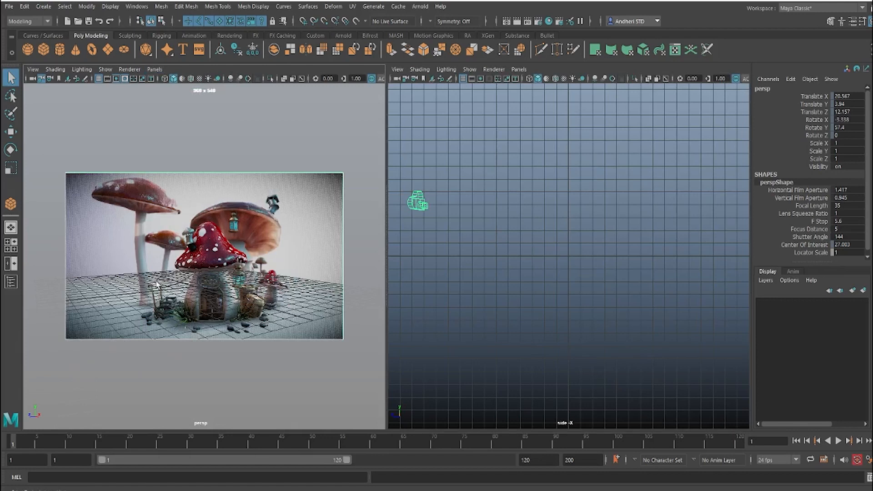
Step: Replace the side view in the second pane with a new perspective camera
left_click(568, 299)
left_click(519, 69)
mouse_move(530, 79)
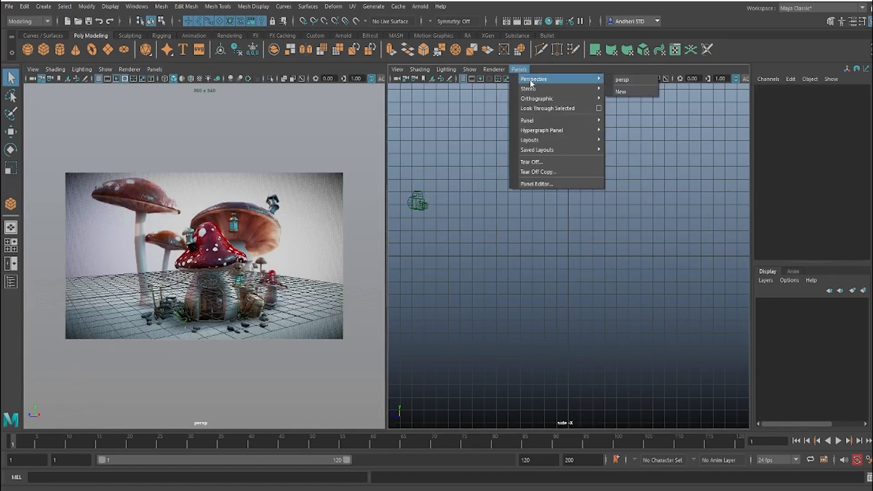
left_click(626, 92)
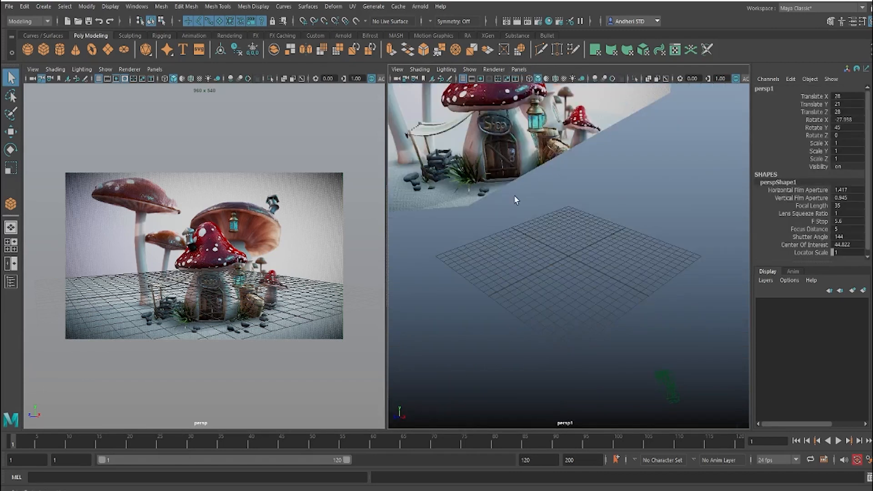
left_click(587, 284)
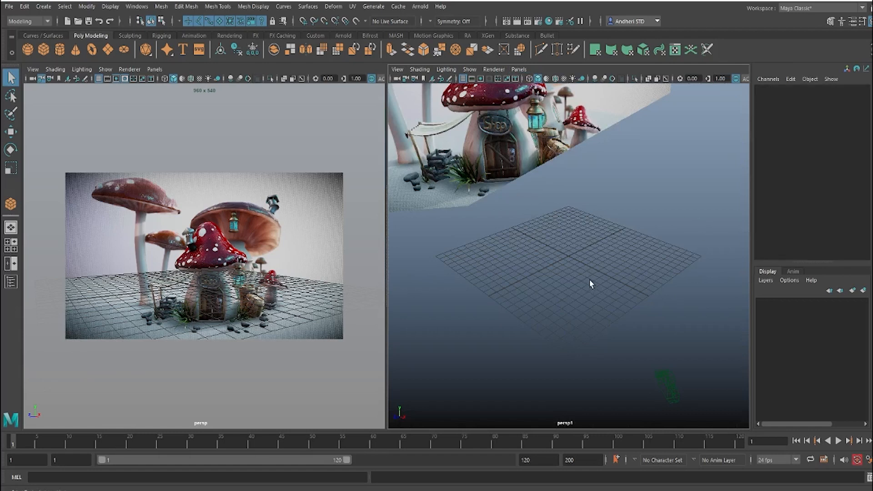
Step: Create a polygon sphere with a radius of about 1.89 on the grid in the new perspective view
scroll(590, 281, "down", 6)
left_click_drag(590, 281, 548, 307, "alt")
left_click_drag(510, 276, 558, 321)
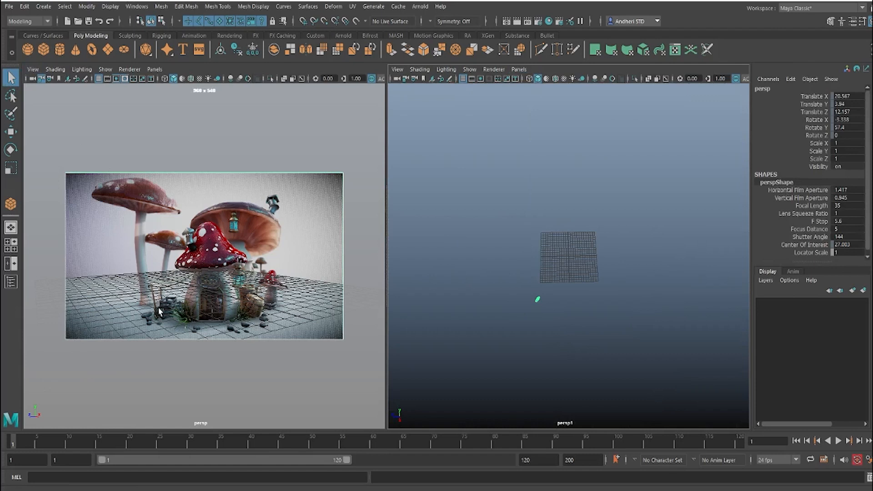
left_click_drag(446, 269, 540, 284, "alt")
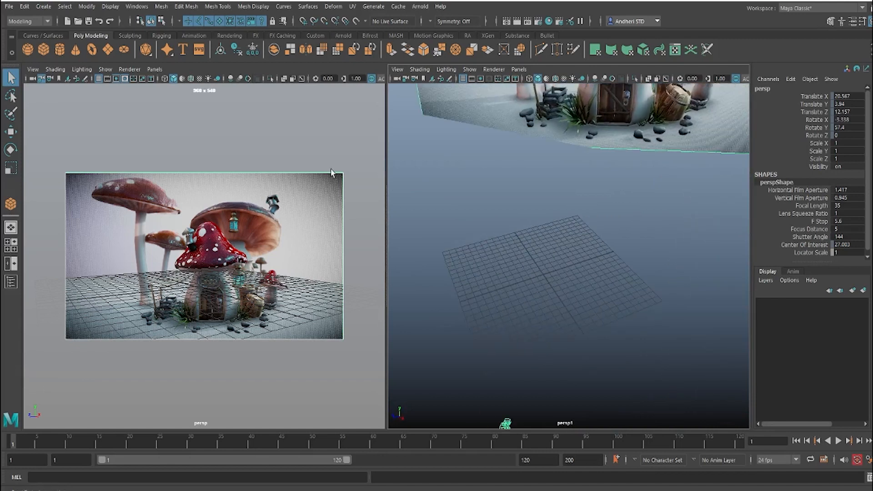
left_click(28, 49)
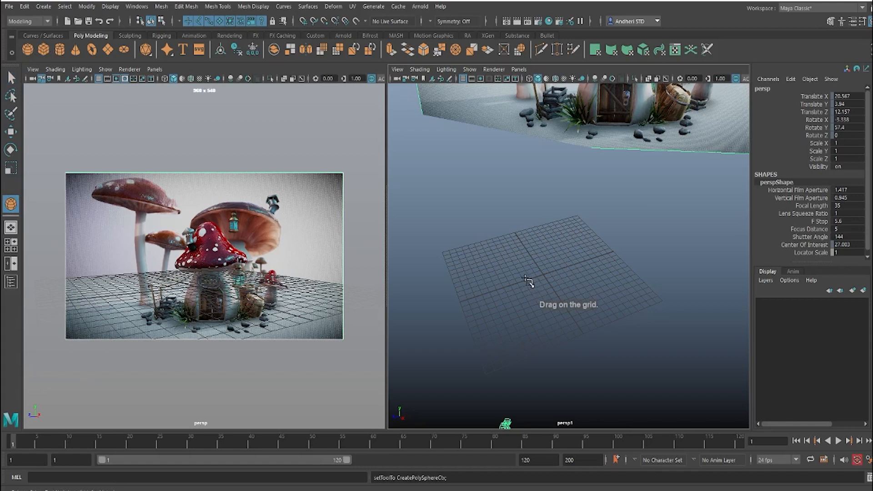
mouse_move(527, 280)
left_mouse_down()
mouse_move(538, 293)
mouse_move(531, 283)
left_mouse_up()
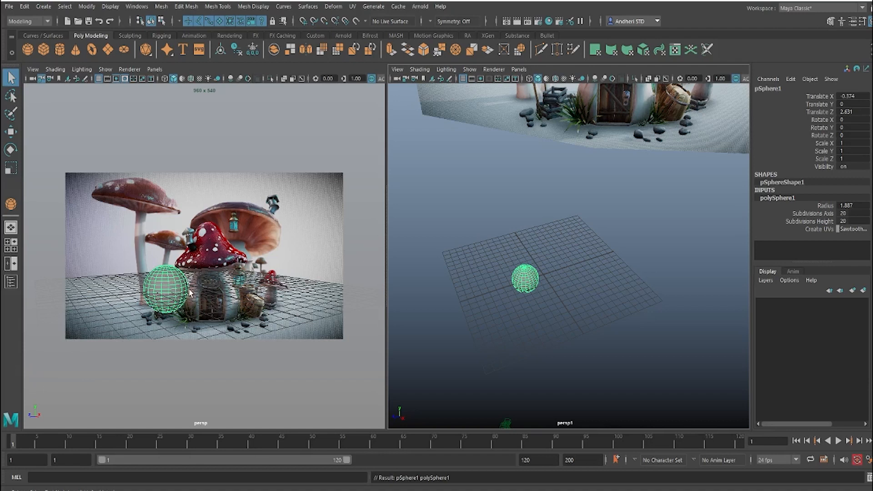
Step: Hide the grid in the locked camera view and activate the Move tool on the sphere
left_click(99, 78)
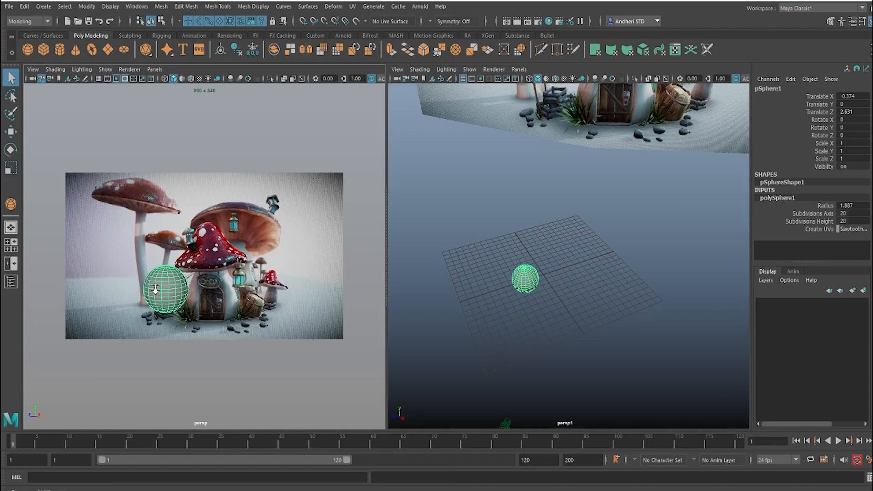
left_click(527, 274)
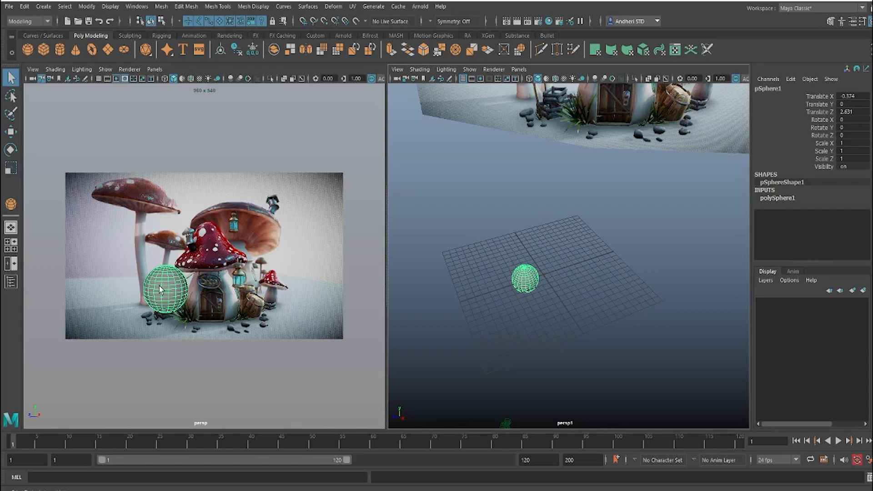
key("w")
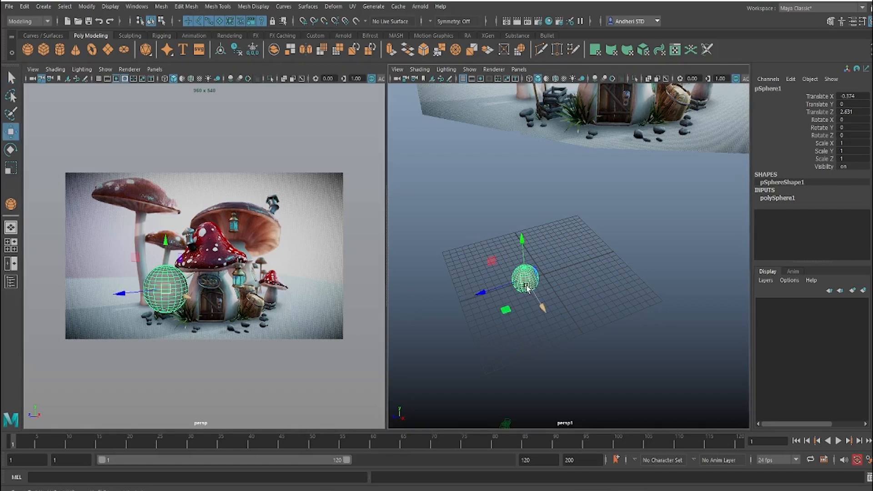
left_click_drag(500, 303, 482, 293, "alt")
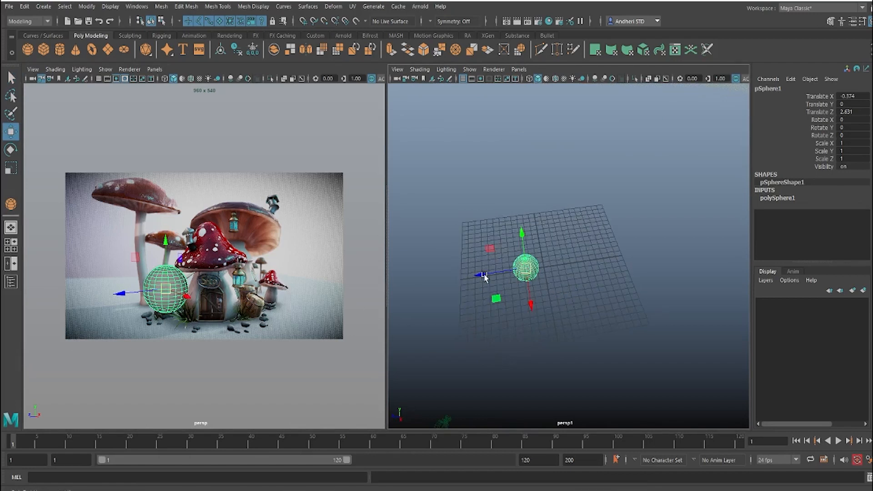
left_click_drag(486, 276, 500, 291, "alt")
Step: Display the locked camera view in wireframe and switch the sphere to vertex mode
left_click(252, 240)
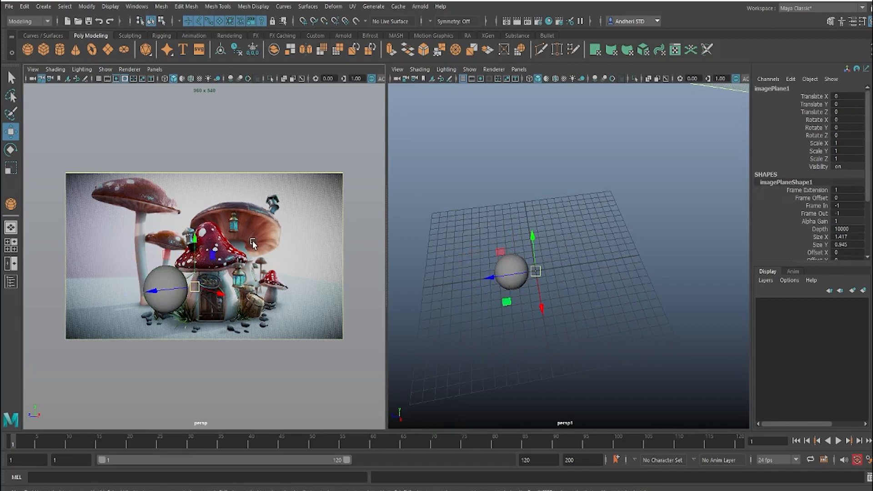
key("4")
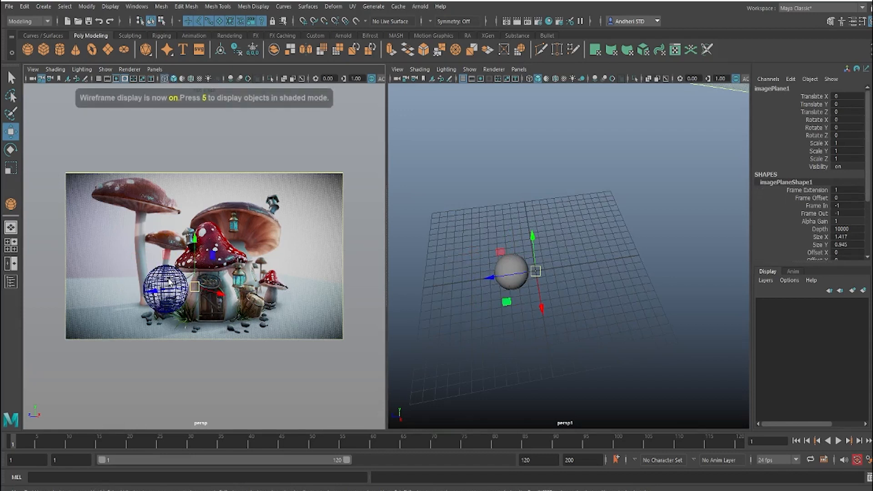
right_click_drag(169, 281, 123, 239)
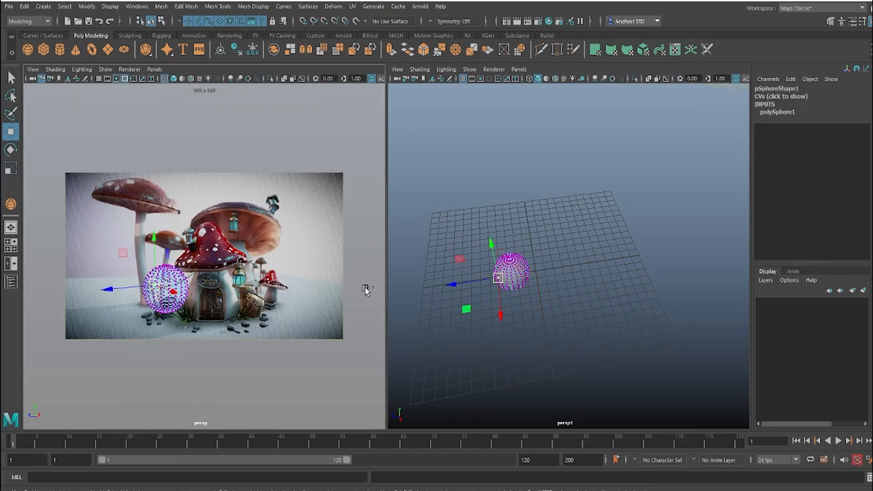
Step: Set the sphere's Backface Culling to full in its mesh component display attributes, and return it to object mode
left_click_drag(386, 290, 341, 290)
key("ctrl+a")
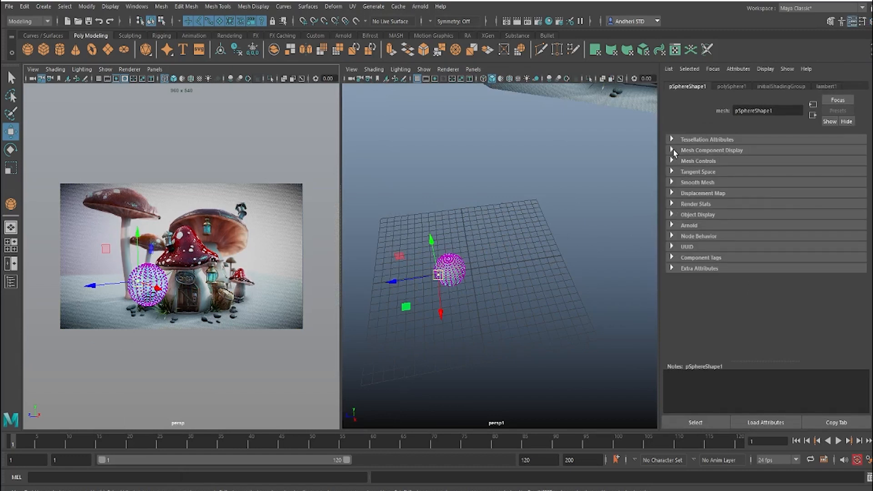
left_click(672, 150)
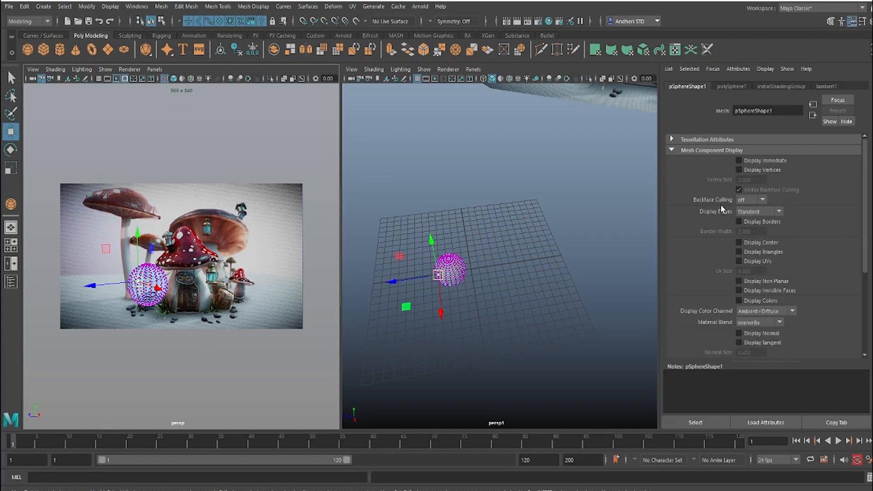
left_click(754, 201)
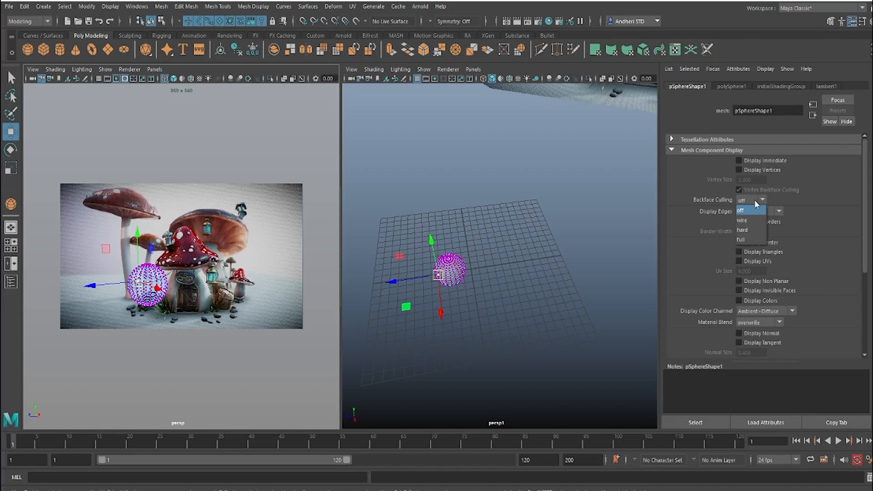
left_click(751, 239)
left_click(171, 361)
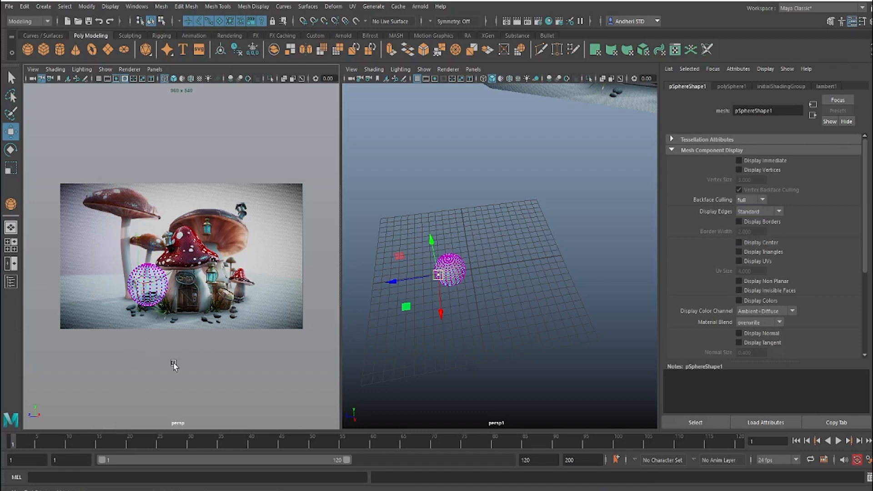
left_click(160, 291)
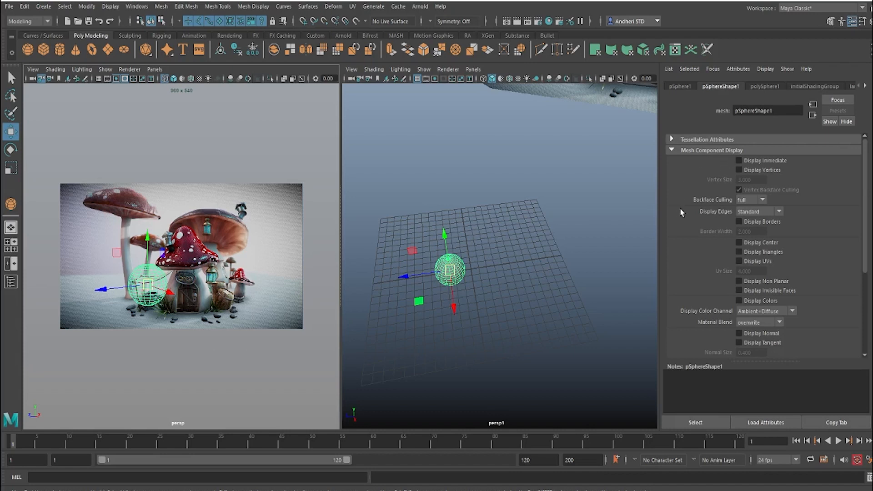
Step: Switch the sphere's Backface Culling to off and back to full, and clear the selection
left_click(753, 200)
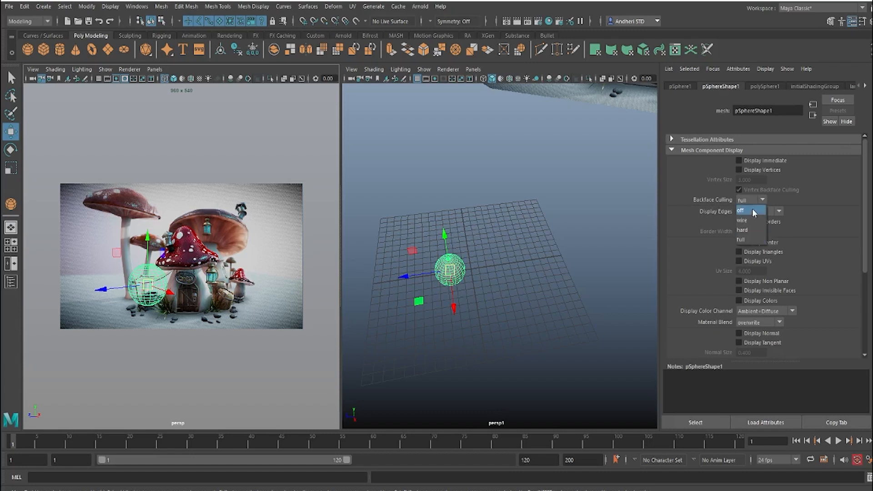
left_click(752, 211)
left_click(751, 205)
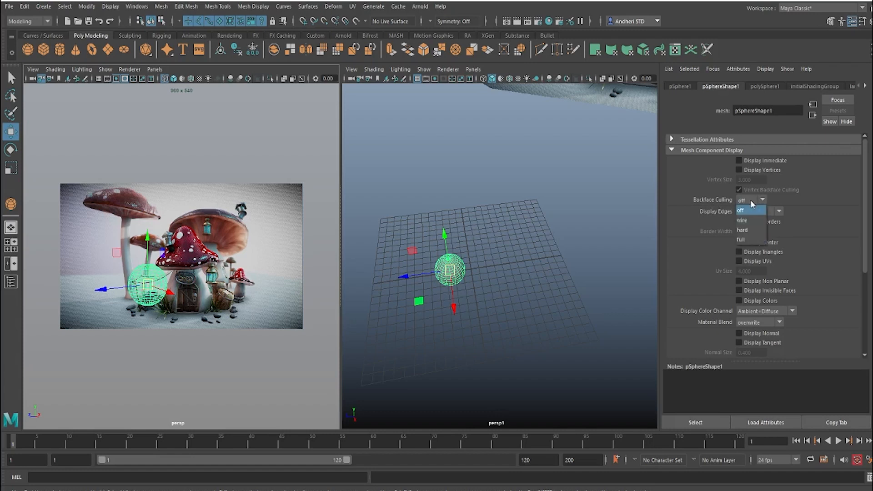
left_click(748, 239)
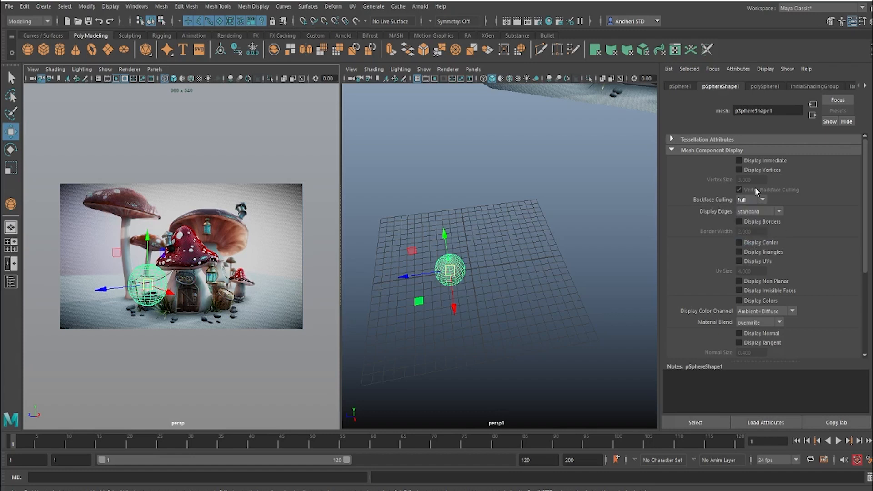
left_click(579, 280)
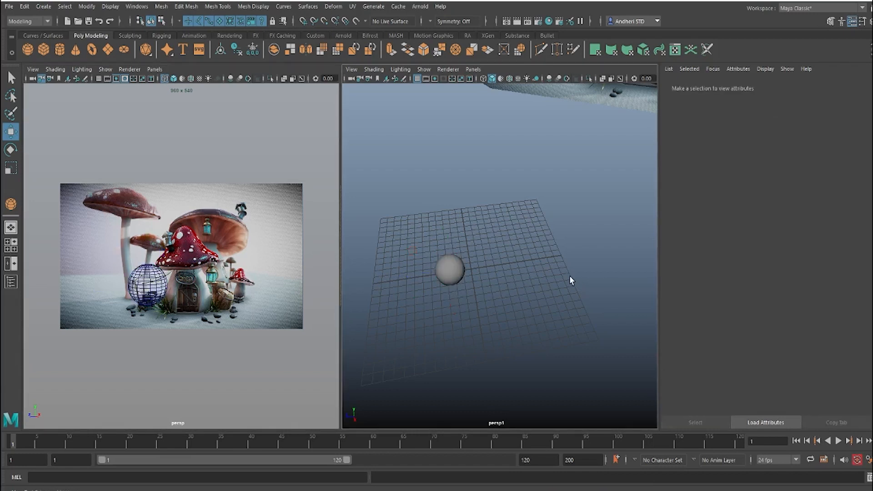
left_click_drag(490, 269, 509, 259, "alt")
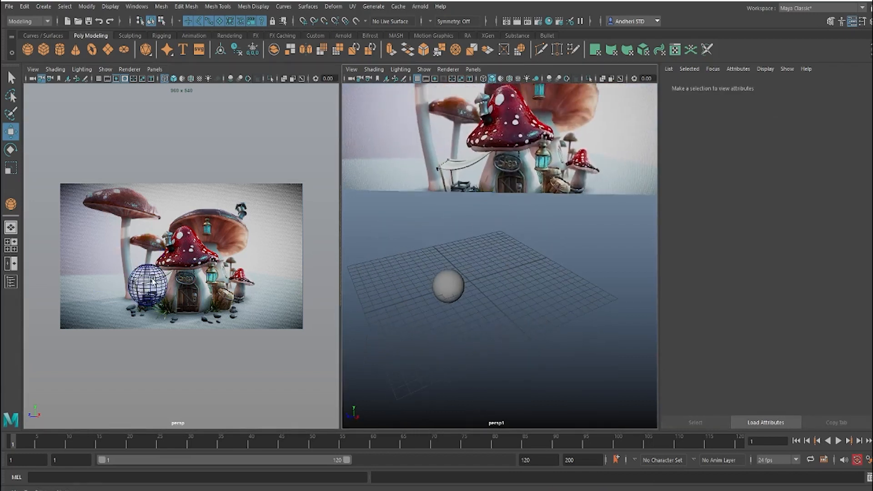
Step: Move the sphere along its X and Z axes to about X -0.155 and Z -0.258, in front of the red mushroom's stem
left_click(171, 294)
left_click_drag(171, 293, 197, 302)
left_click_drag(470, 330, 500, 272, "alt")
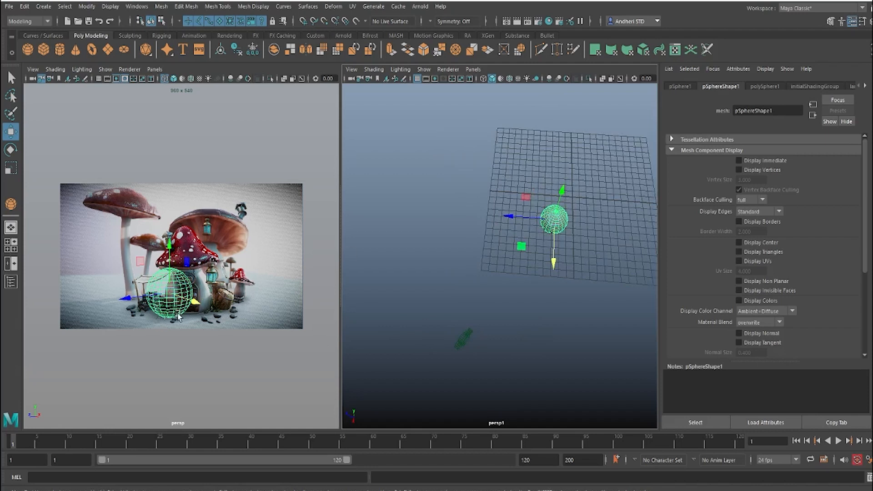
left_click_drag(552, 260, 553, 227)
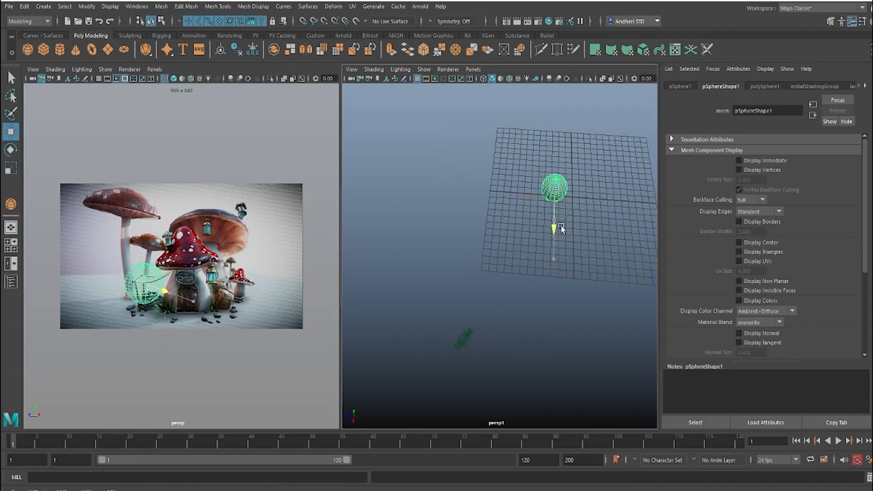
left_click_drag(510, 185, 530, 188)
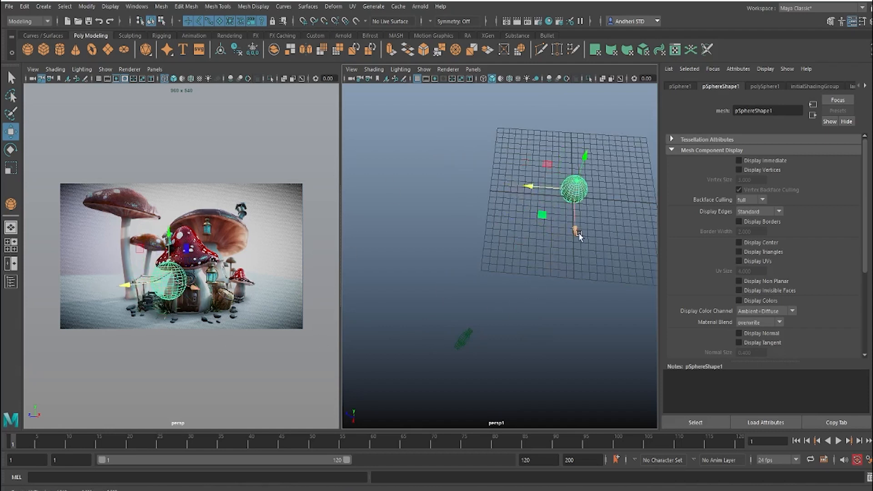
mouse_move(576, 231)
left_mouse_down()
mouse_move(575, 239)
mouse_move(574, 216)
left_mouse_up()
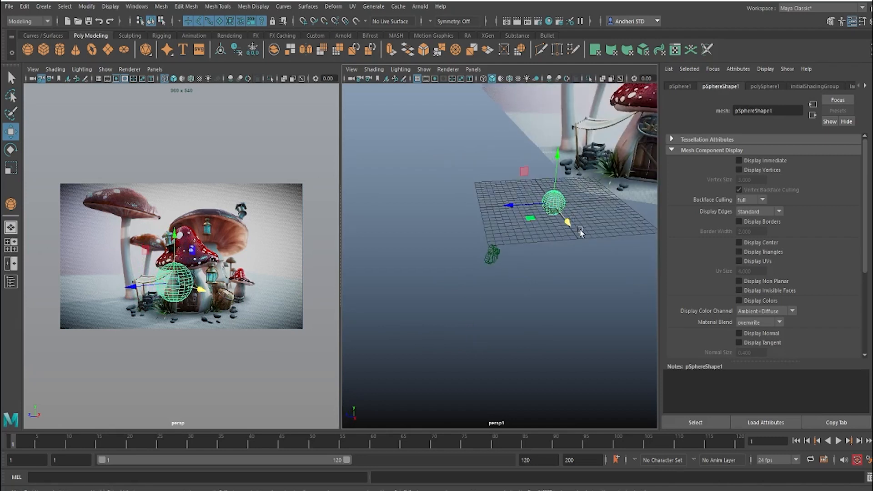
Step: Frame the sphere in the persp1 pane and switch that pane to the orthographic front view
key("f")
left_click_drag(567, 264, 578, 240, "alt")
scroll(550, 236, "up", 2)
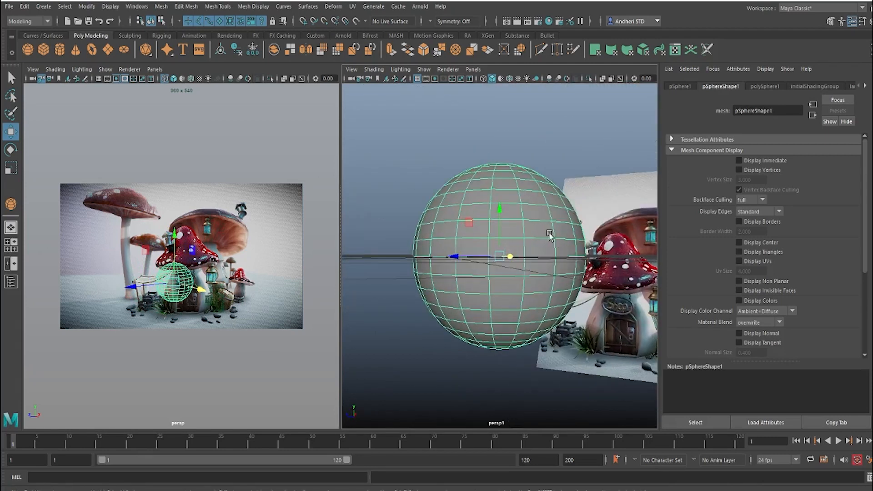
middle_click_drag(513, 272, 512, 242, "alt")
key("space")
left_click_drag(512, 244, 512, 269)
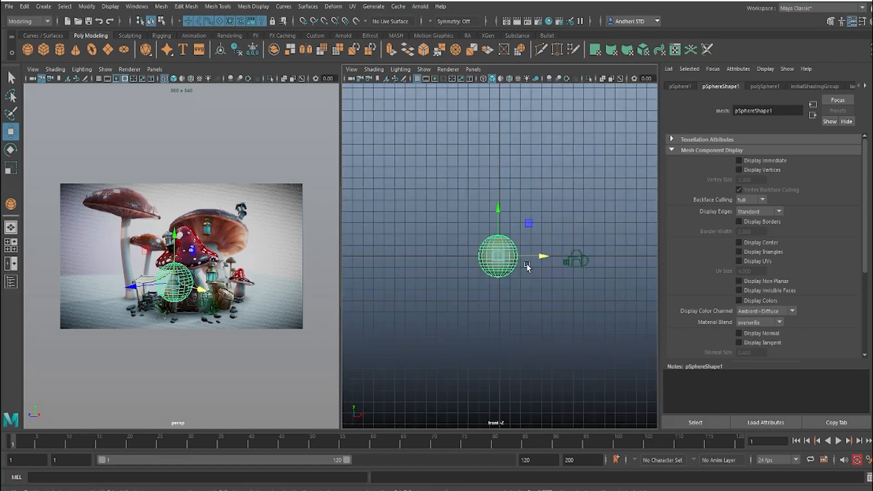
middle_click_drag(508, 264, 506, 213, "alt")
scroll(506, 214, "up", 5)
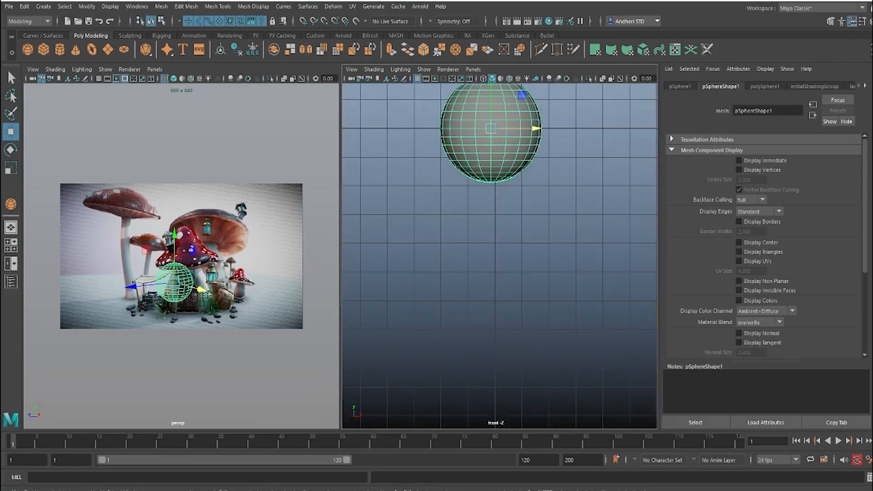
Step: Switch to Photos to examine the mushroom house reference image at full size, and return to Maya
left_click(517, 480)
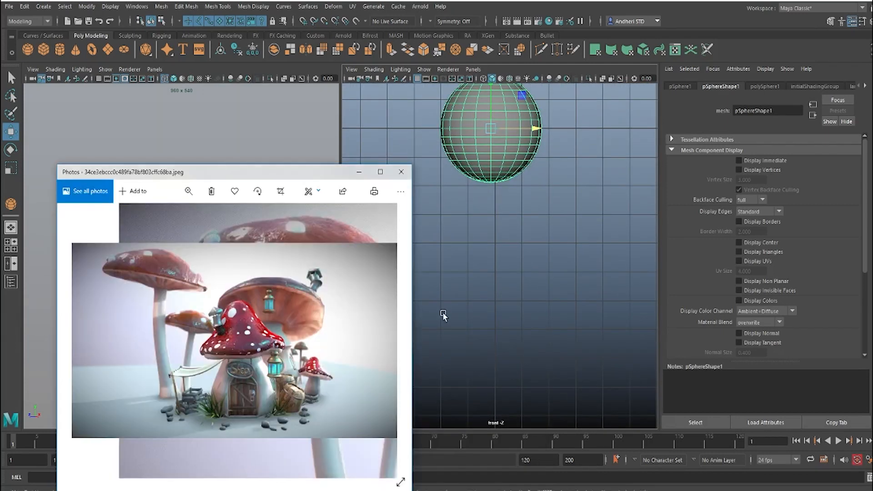
left_click(380, 173)
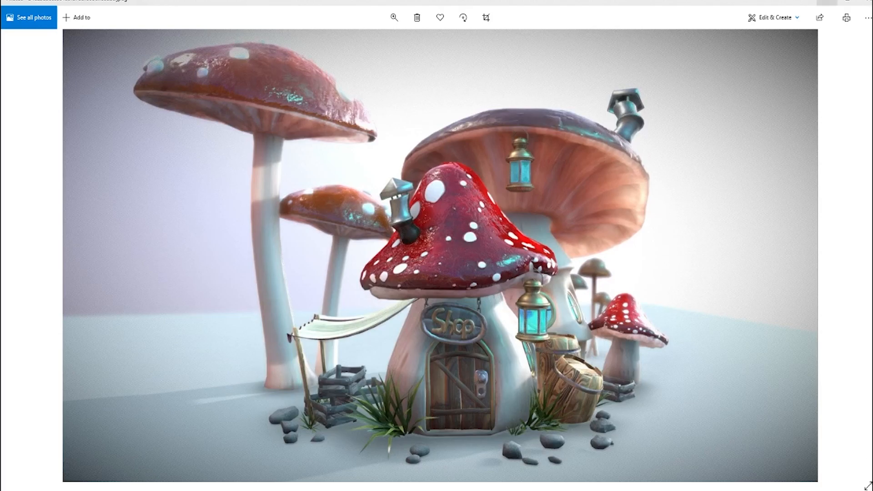
left_click(827, 4)
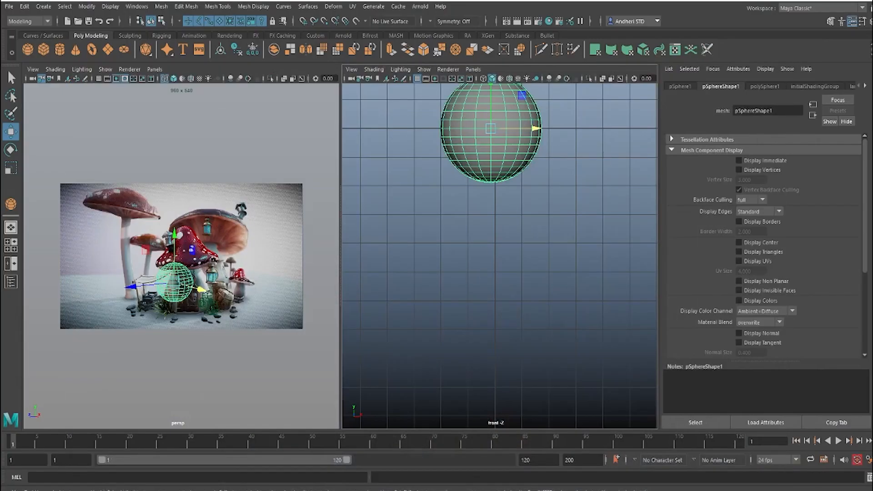
Step: Display the sphere's polySphere1 creation inputs in the Channel Box and reduce Subdivisions Axis and Subdivisions Height to 7
left_click(870, 21)
left_click(790, 199)
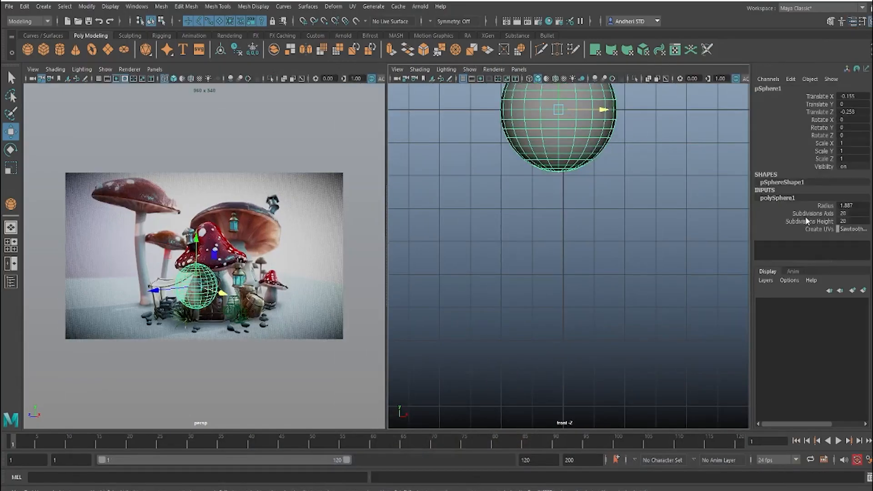
left_click_drag(807, 213, 807, 224)
middle_click_drag(708, 229, 531, 226)
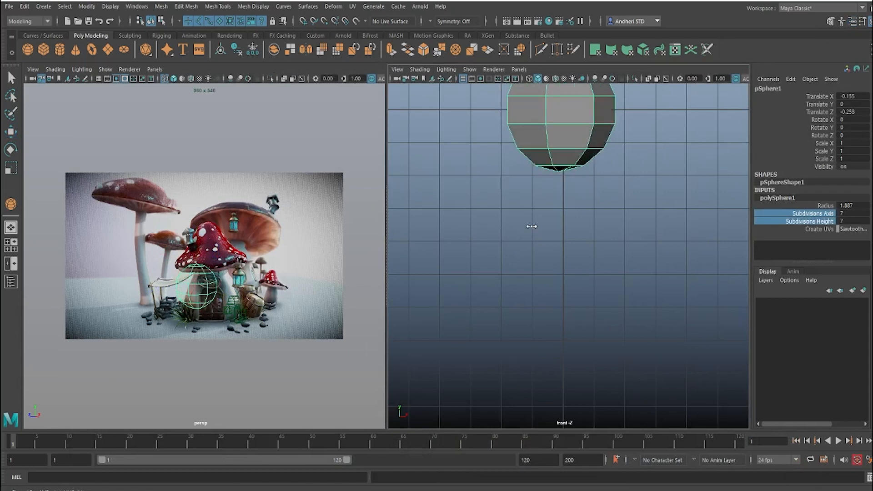
middle_click_drag(578, 166, 559, 294, "alt")
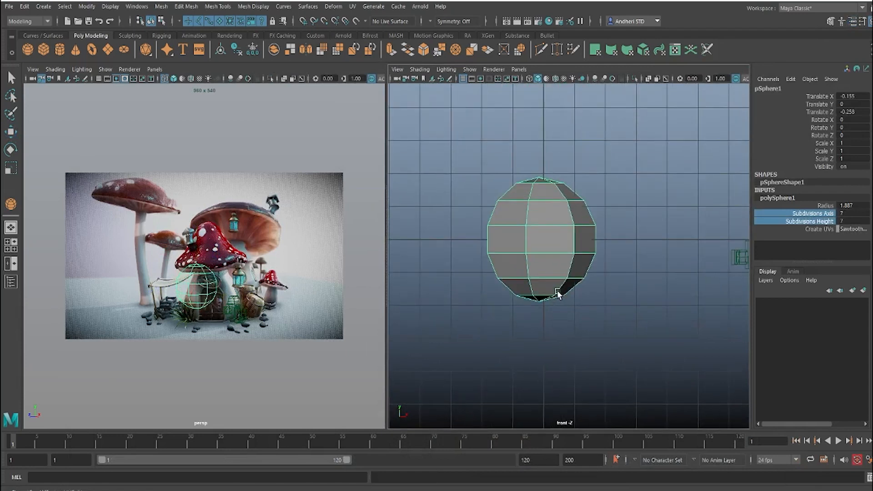
Step: Delete the faces of the sphere's bottom cap in the front view and return to object mode
right_click_drag(537, 277, 559, 291)
left_click_drag(631, 338, 492, 288)
key("w")
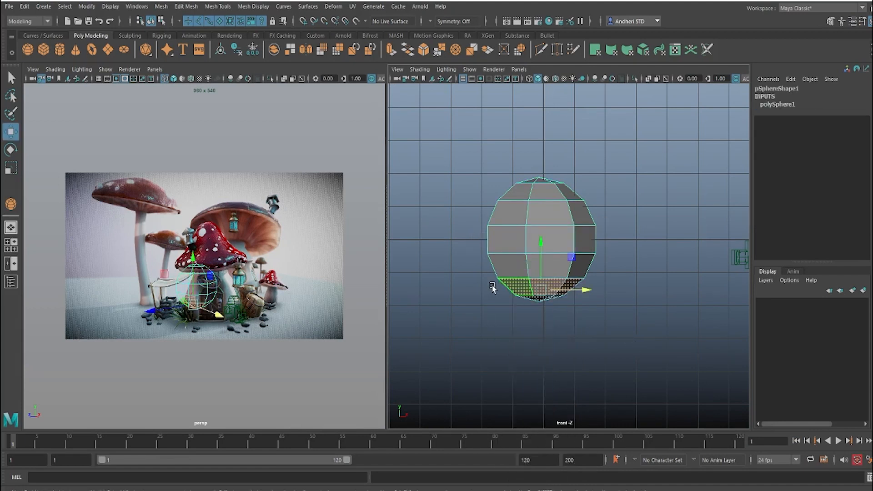
key("Delete")
right_click_drag(536, 262, 591, 194)
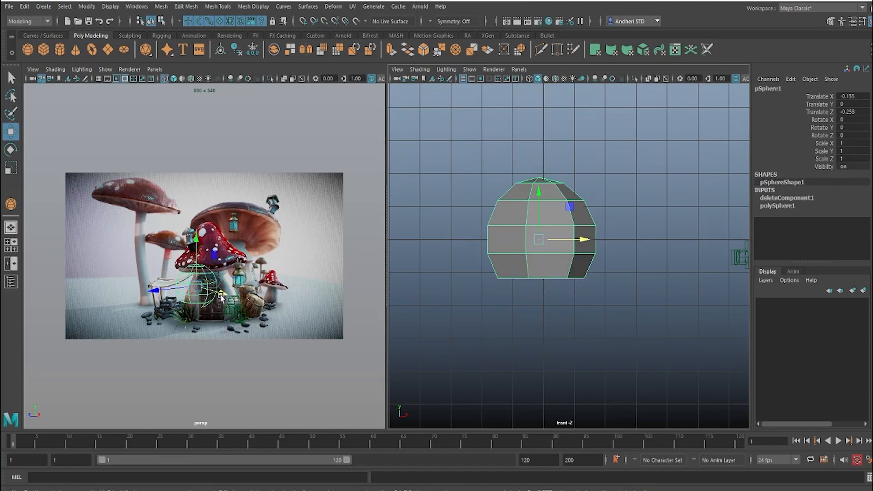
Step: Move the cut sphere to about 1.006 in X and zoom the locked camera view onto the shop door with 2D Pan/Zoom
left_click_drag(223, 295, 234, 299)
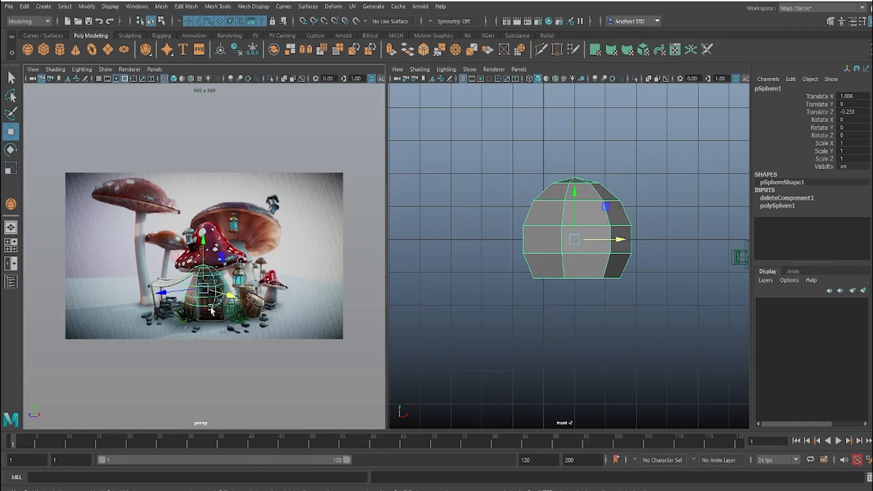
key("backslash")
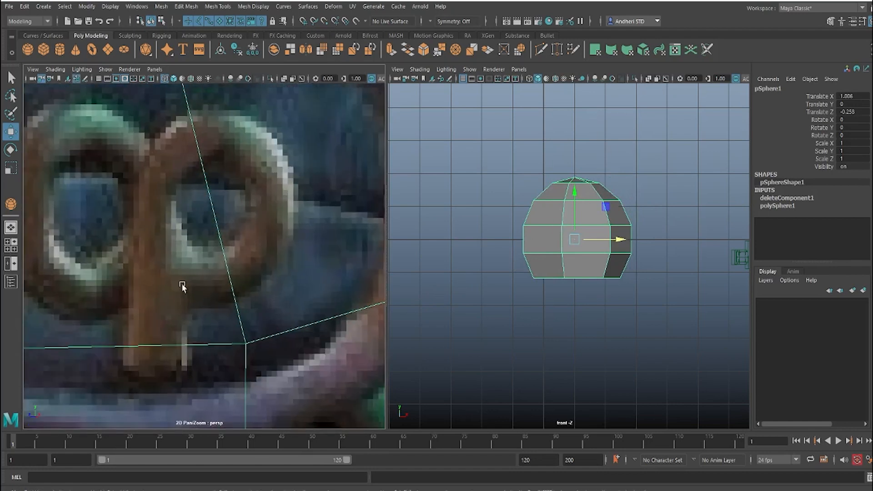
right_click_drag(180, 284, 86, 280)
right_click_drag(345, 279, 2, 272)
middle_click_drag(200, 273, 204, 229)
right_click_drag(197, 291, 279, 302)
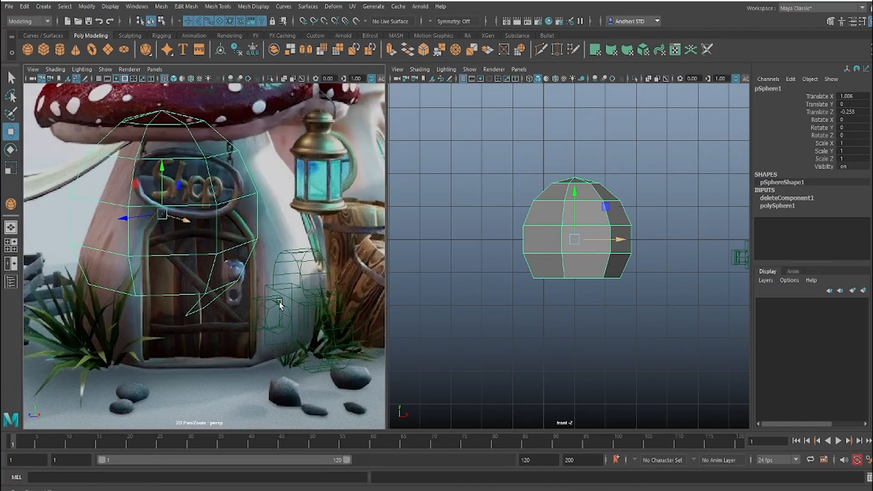
Step: Delete the stray face hanging below the sphere's open bottom edge and return to object mode
middle_click_drag(212, 271, 246, 284)
right_click_drag(245, 284, 253, 260)
left_click(249, 339)
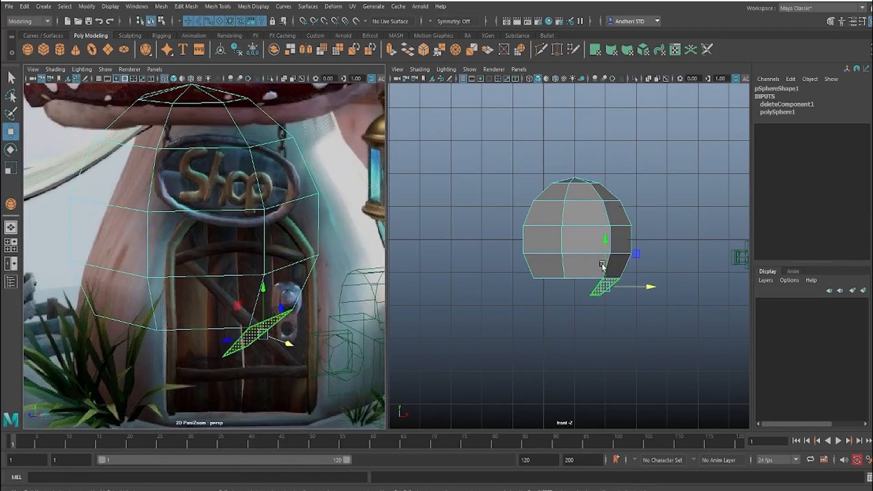
left_click(632, 289)
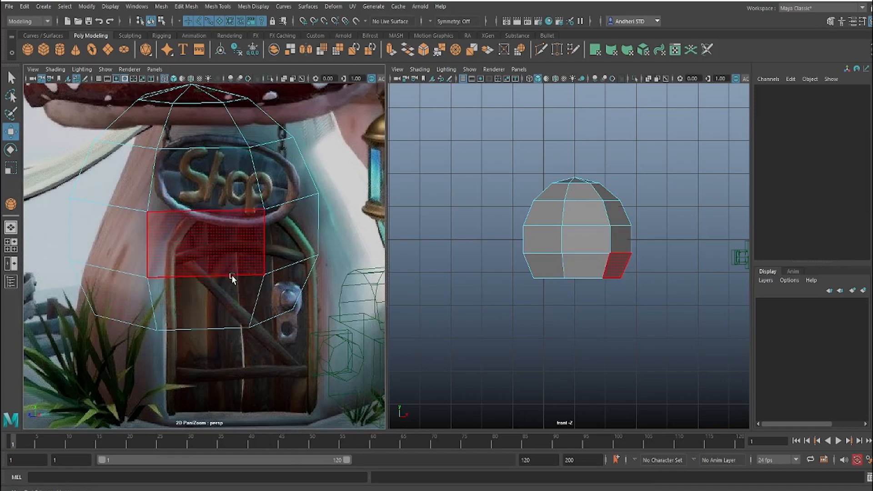
right_click_drag(231, 277, 444, 112)
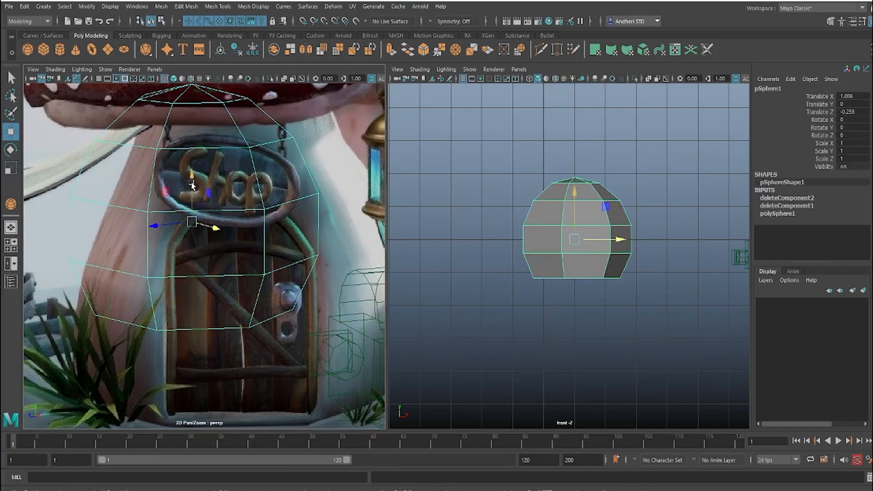
Step: Move the sphere to about X 2.028 and Y -1.352 over the shop door, and scale it uniformly to about 1.311
left_click_drag(192, 185, 200, 278)
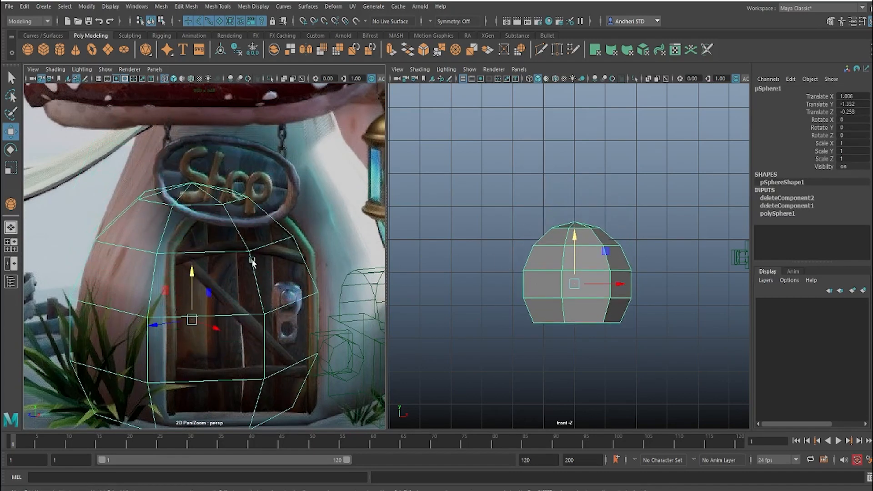
right_click_drag(361, 278, 90, 268)
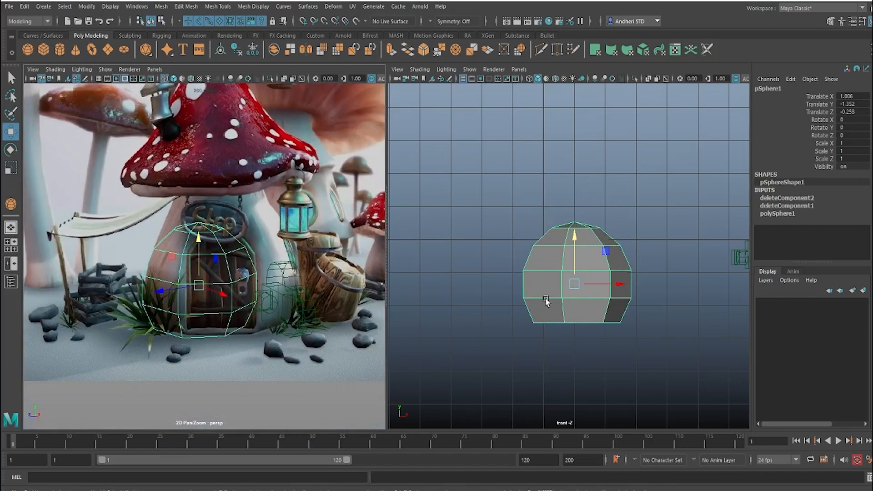
mouse_move(614, 284)
left_mouse_down()
mouse_move(635, 286)
mouse_move(606, 293)
mouse_move(625, 304)
mouse_move(613, 288)
left_mouse_up()
key("r")
key("w")
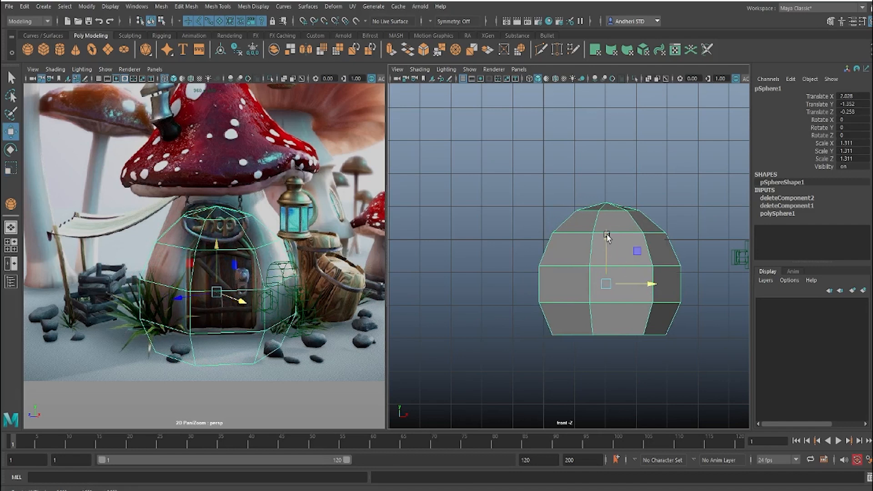
Step: Stretch the sphere vertically to about 1.734 in Y scale and raise it to about 1.996 in Y
right_click(607, 235)
left_click(607, 236)
key("r")
left_click_drag(607, 241, 606, 129)
key("w")
scroll(491, 267, "down", 5)
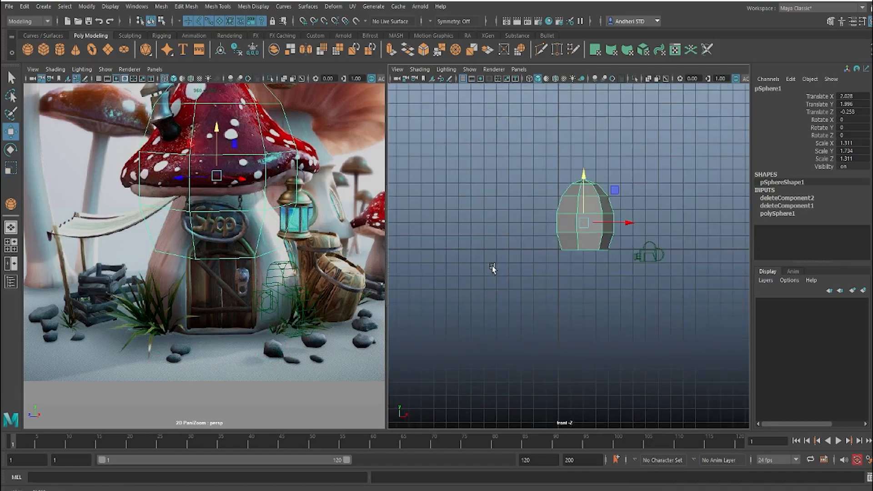
Step: Switch the front view pane back to the persp1 perspective view
key("space")
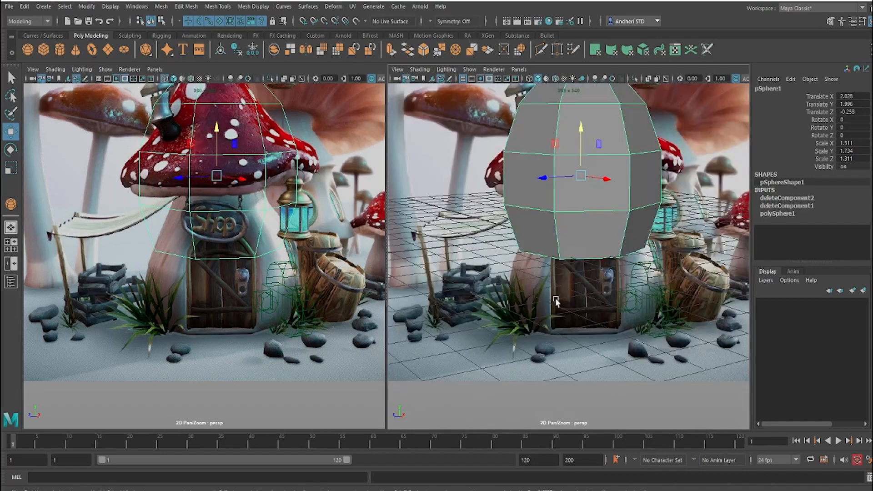
key("space")
left_click_drag(555, 297, 555, 193)
scroll(544, 264, "down", 3)
scroll(545, 270, "down", 10)
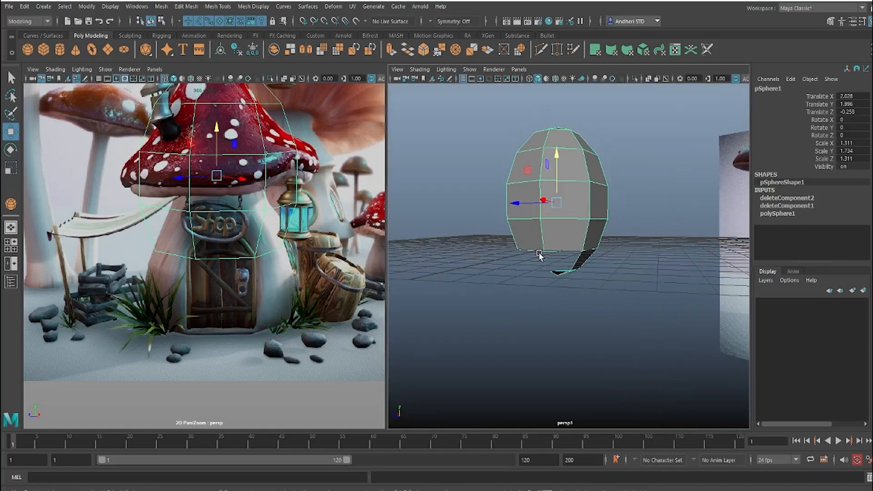
Step: Delete the remaining face hanging under the sphere's open bottom edge in the perspective view
left_click_drag(540, 255, 488, 248, "alt")
scroll(600, 284, "up", 6)
right_click_drag(509, 258, 510, 268)
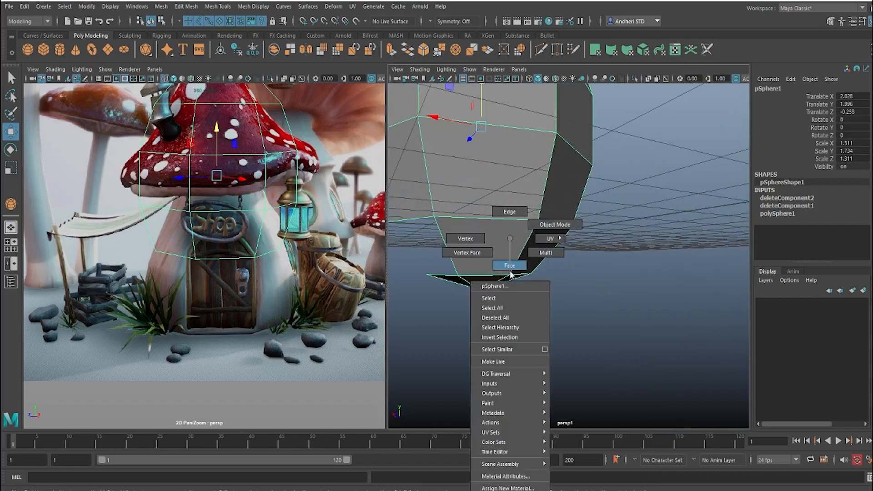
left_click_drag(403, 243, 621, 318)
key("Delete")
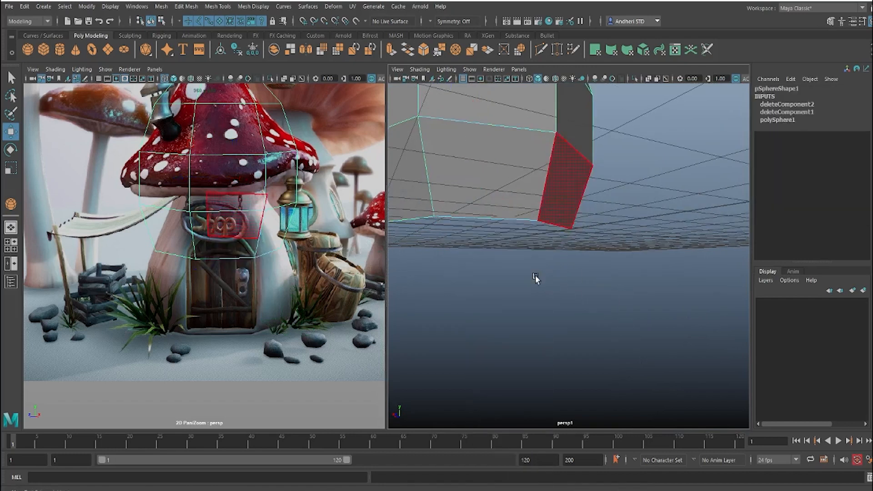
scroll(527, 243, "down", 6)
left_click_drag(700, 259, 668, 273, "alt")
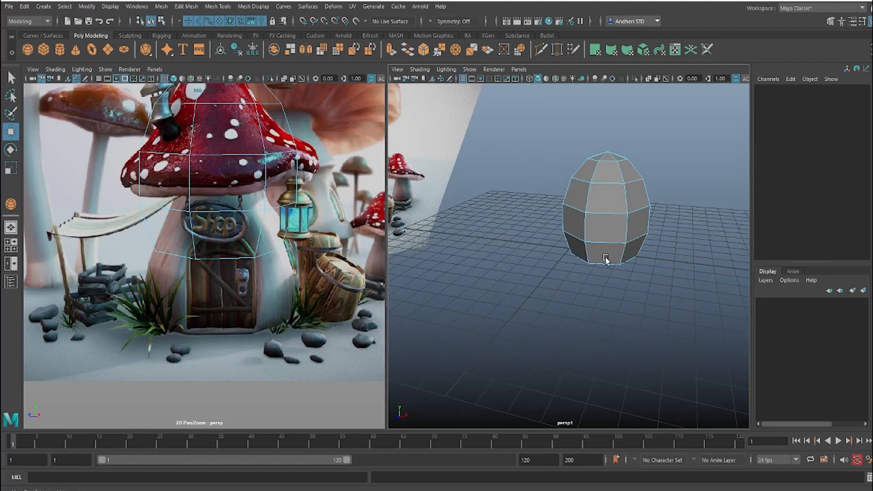
scroll(549, 282, "down", 3)
left_click_drag(549, 282, 522, 281, "alt")
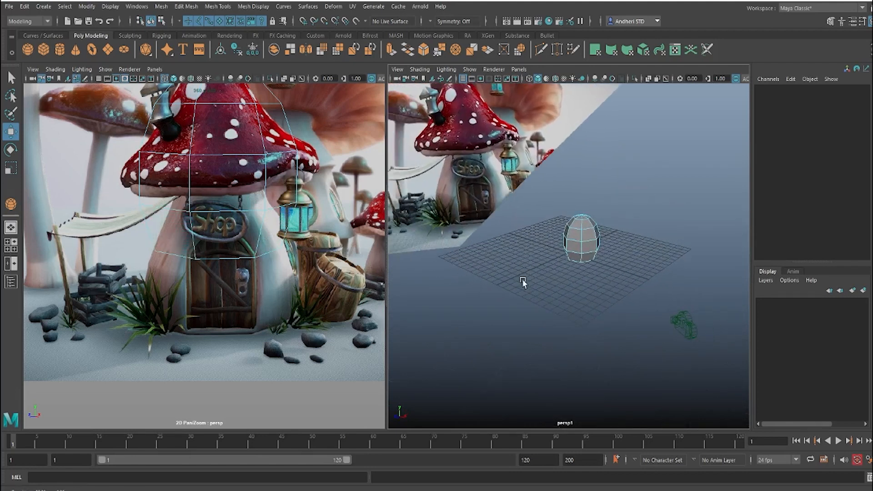
Step: Move the sphere to about X 7.682 and Z 3.371, in front of the reference image
scroll(557, 266, "up", 4)
middle_click_drag(572, 260, 577, 301, "alt")
left_click_drag(577, 301, 528, 287, "alt")
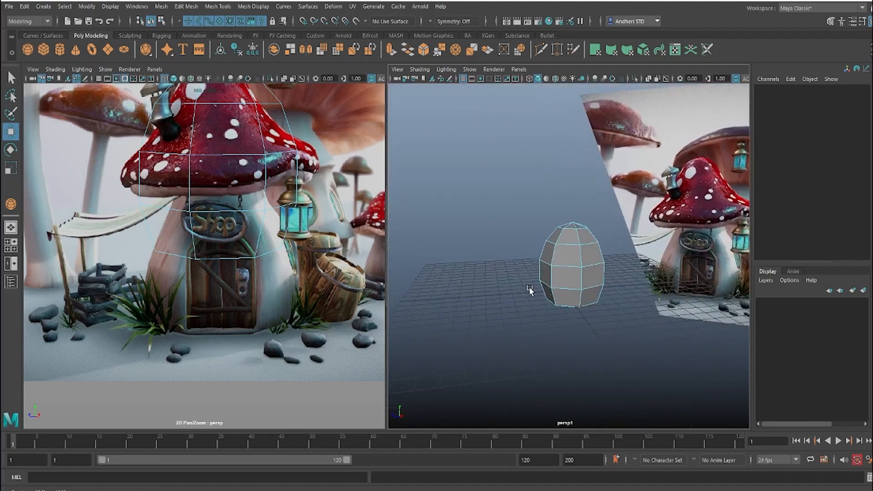
scroll(531, 287, "up", 1)
right_click_drag(572, 258, 646, 194)
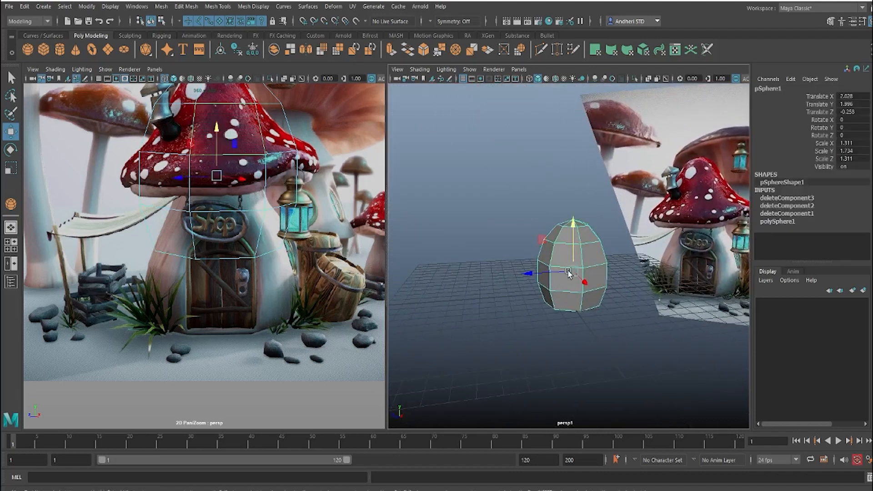
left_click_drag(527, 276, 481, 293)
left_click_drag(537, 286, 549, 309)
left_click_drag(495, 303, 482, 302)
left_click_drag(535, 315, 597, 296)
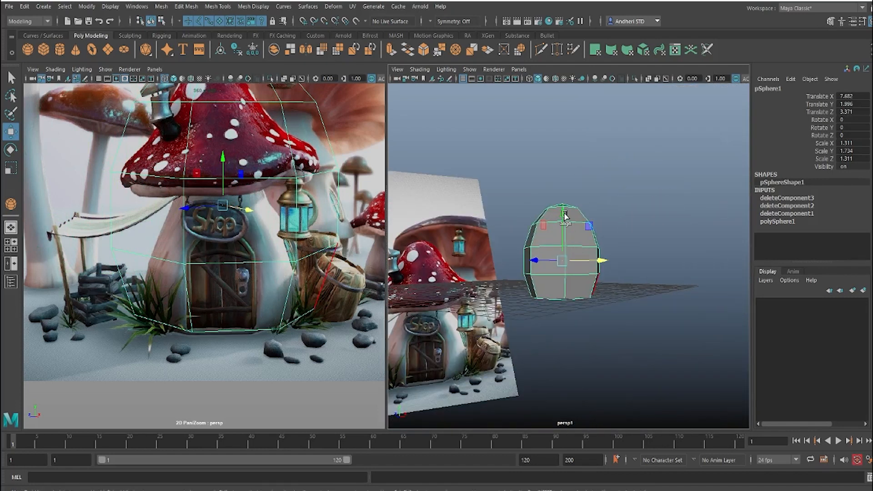
Step: Lower the sphere's pivot to its base and scale it down to about 1.036 in X and Z and 1.37 in Y
key("d")
left_click_drag(563, 215, 564, 333)
key("r")
Step: Shift the sphere to about X 8.019 and Z 3.71 to centre it over the shop door
key("w")
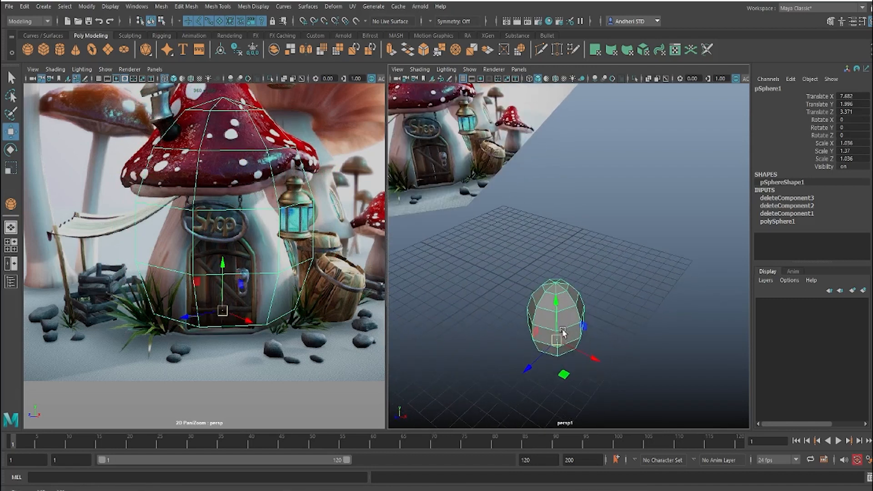
left_click_drag(526, 368, 521, 365)
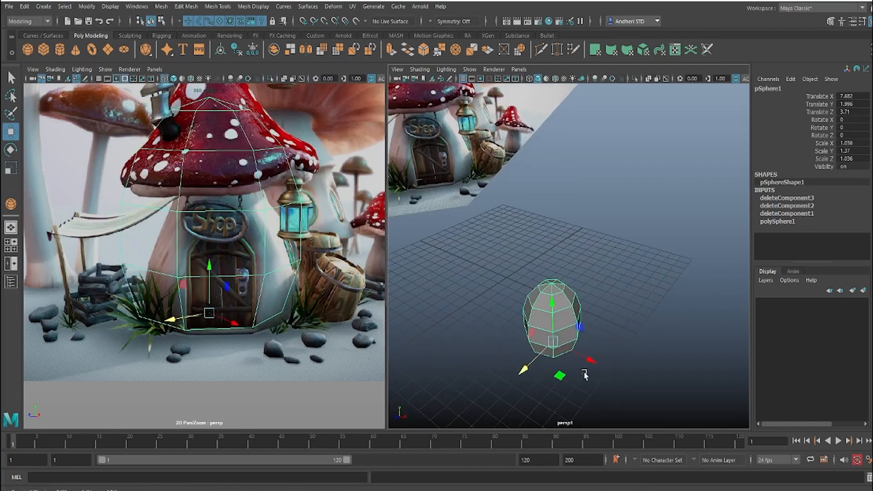
left_click_drag(590, 361, 595, 360)
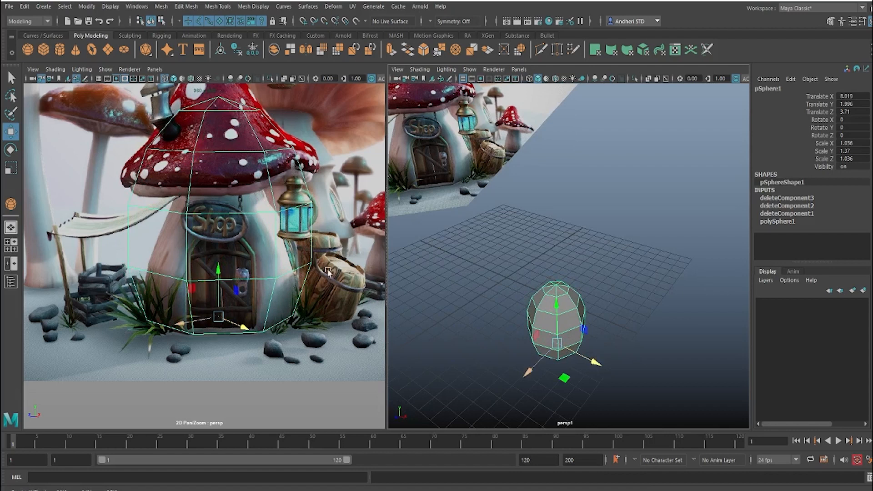
Step: Scale the sphere's lower edge loop slightly inward and narrow the loop above it to form the mushroom's neck
left_click_drag(545, 301, 510, 269, "alt")
scroll(544, 290, "up", 4)
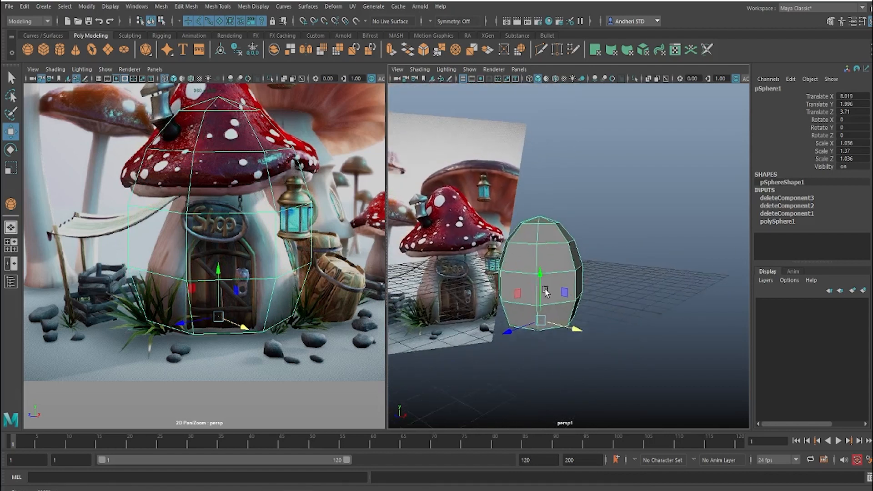
scroll(545, 290, "up", 1)
right_click_drag(559, 273, 559, 250)
left_click(553, 272)
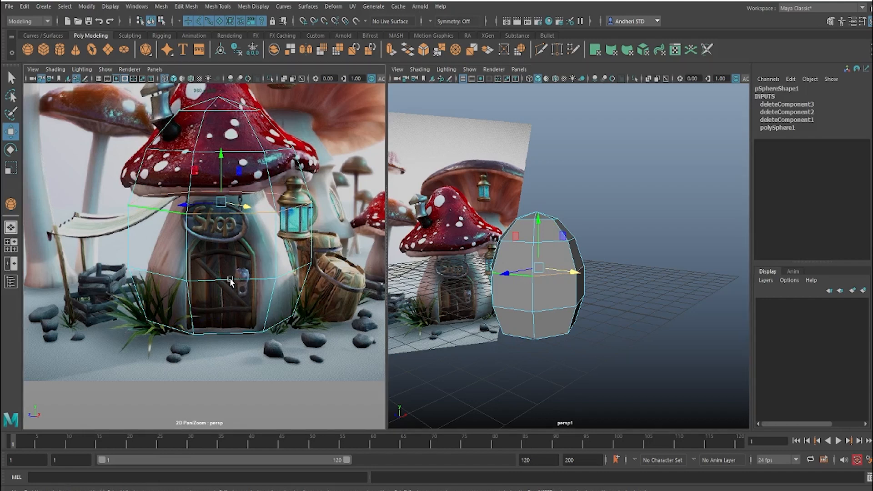
left_click(546, 312)
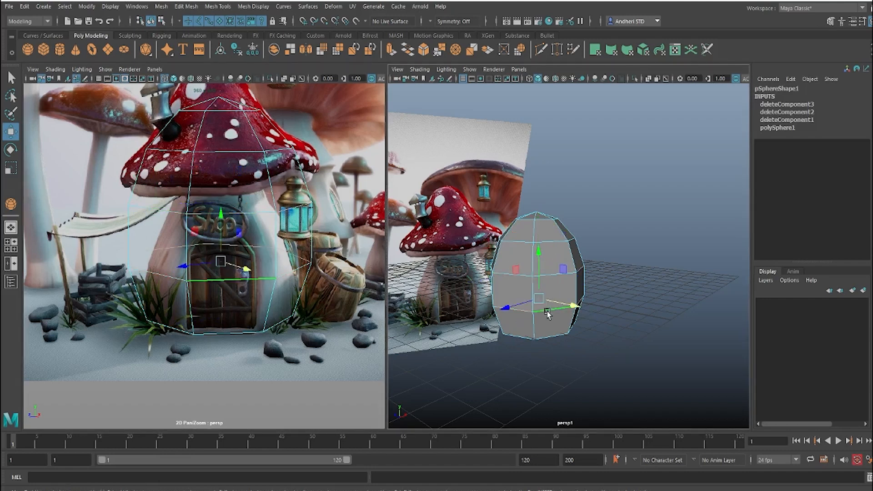
key("r")
mouse_move(538, 299)
left_mouse_down()
mouse_move(523, 305)
mouse_move(531, 303)
left_mouse_up()
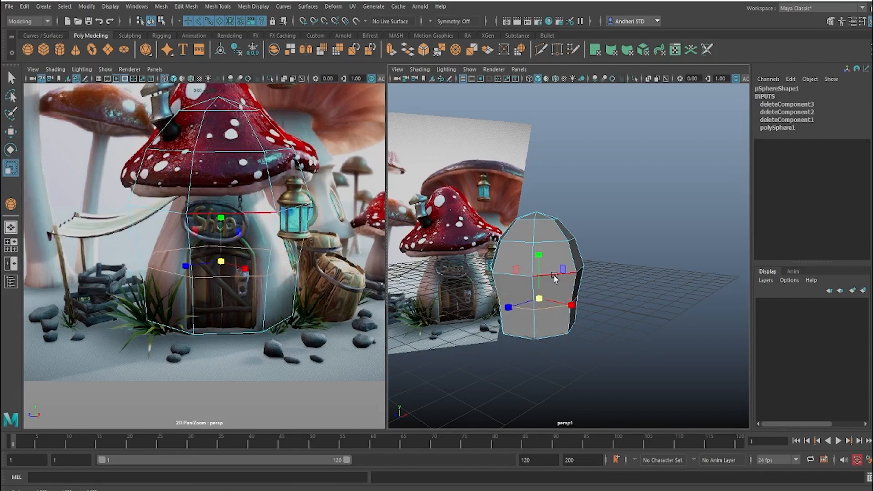
left_click(554, 276)
left_click_drag(538, 269, 511, 278)
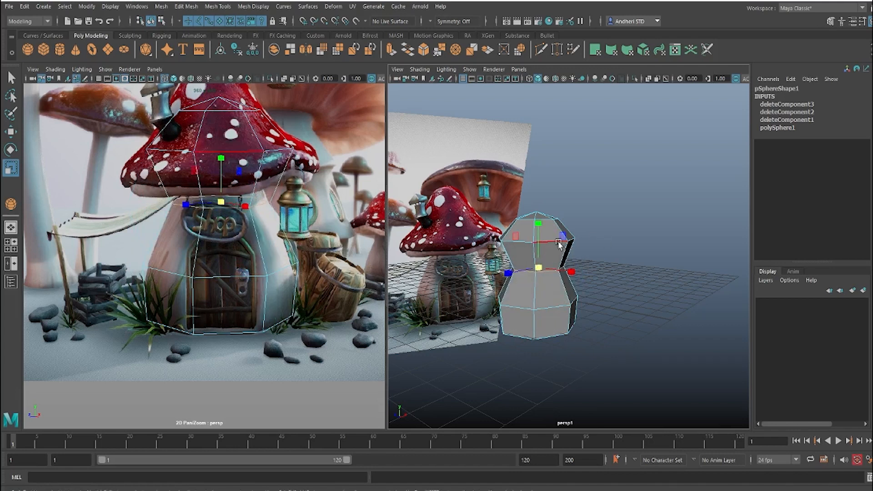
Step: Widen the edge loop above the neck and lower it to the reference cap's brim, trimming its width to match
double_click(553, 244)
left_click_drag(538, 239, 572, 248)
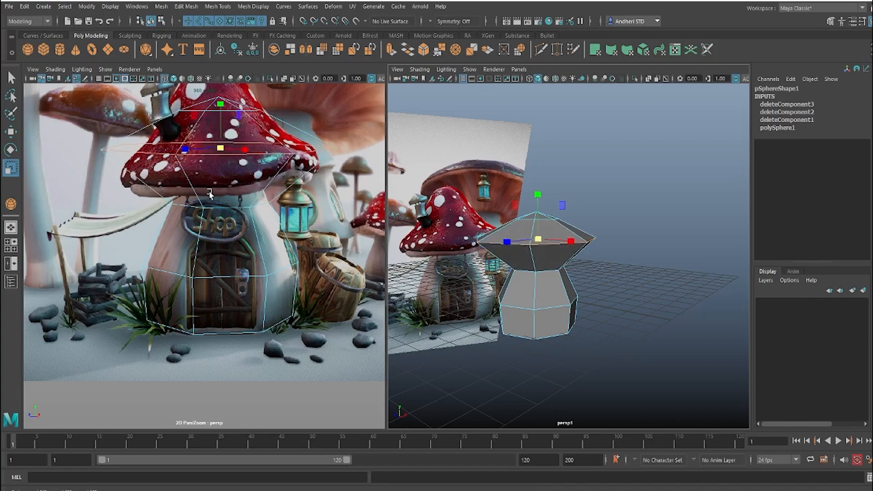
key("w")
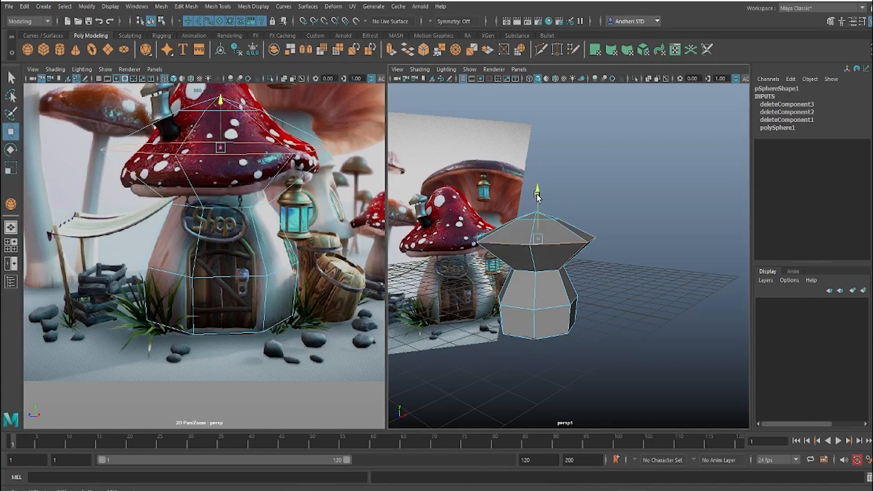
left_click_drag(537, 195, 540, 212)
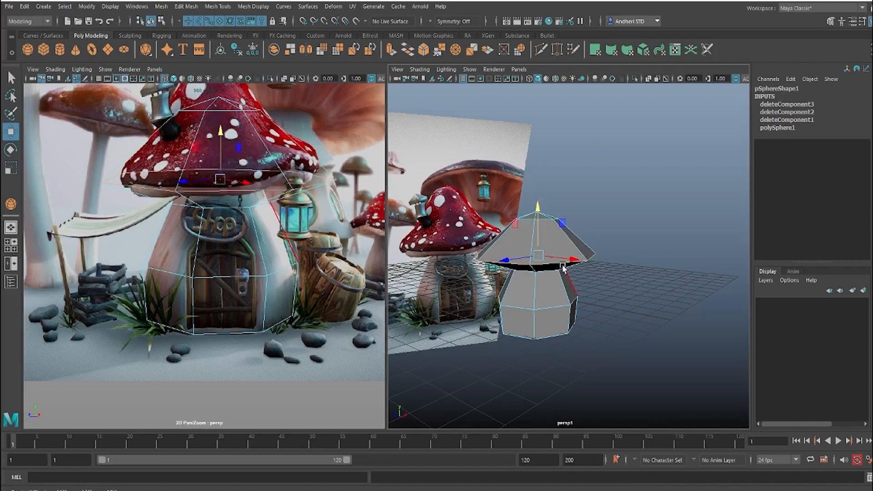
key("r")
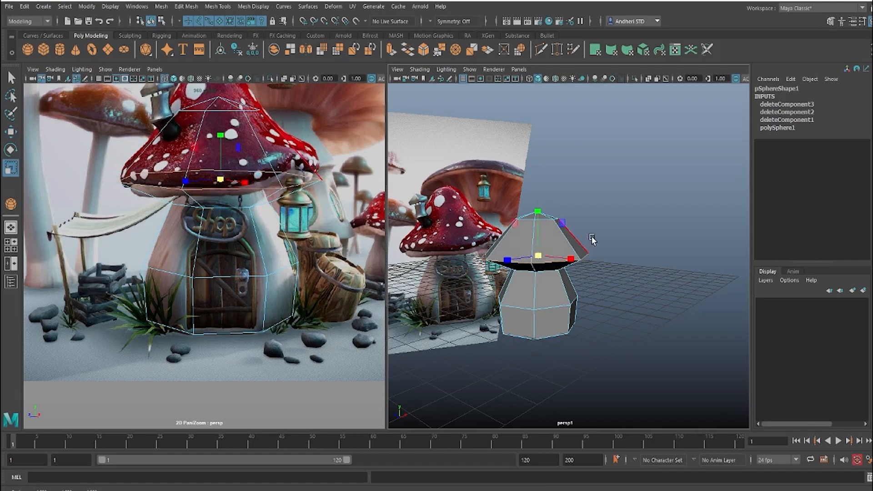
left_click_drag(592, 239, 573, 259, "alt")
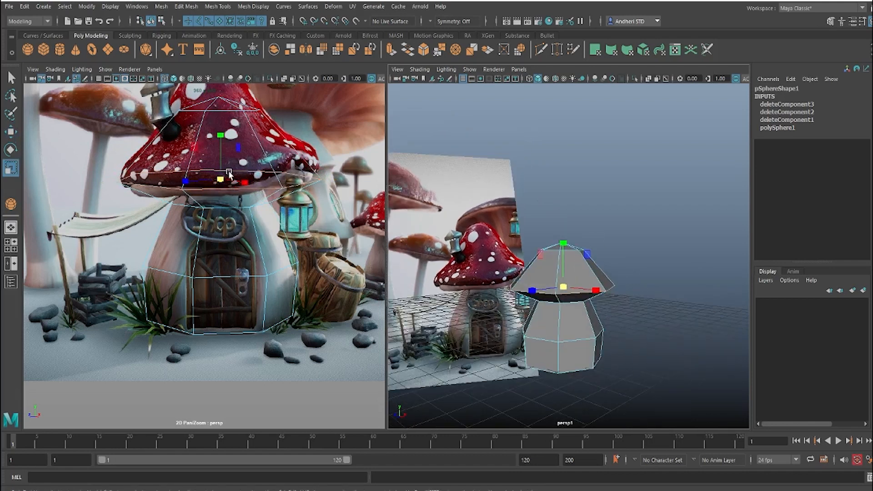
Step: Insert a horizontal edge loop around the middle of the mushroom cap's sloping side
scroll(228, 176, "down", 4)
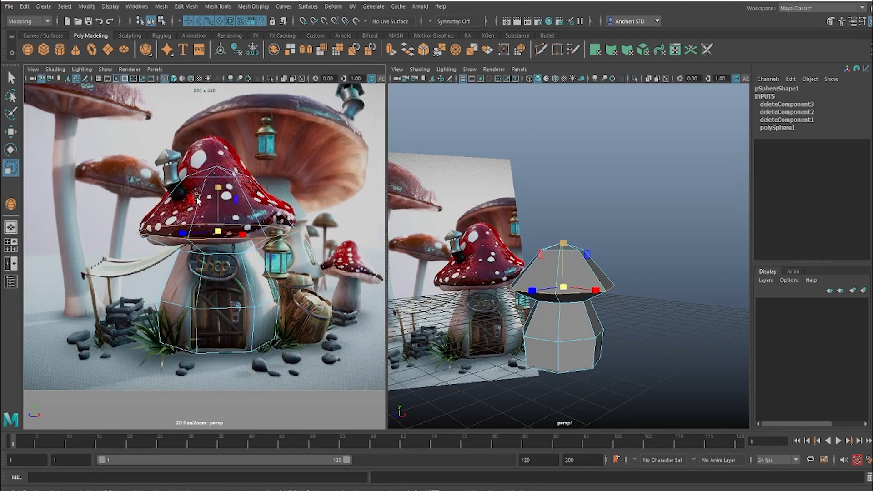
left_click_drag(559, 268, 527, 273, "alt")
scroll(528, 274, "up", 2)
middle_click_drag(527, 274, 553, 246, "alt")
scroll(553, 256, "up", 1)
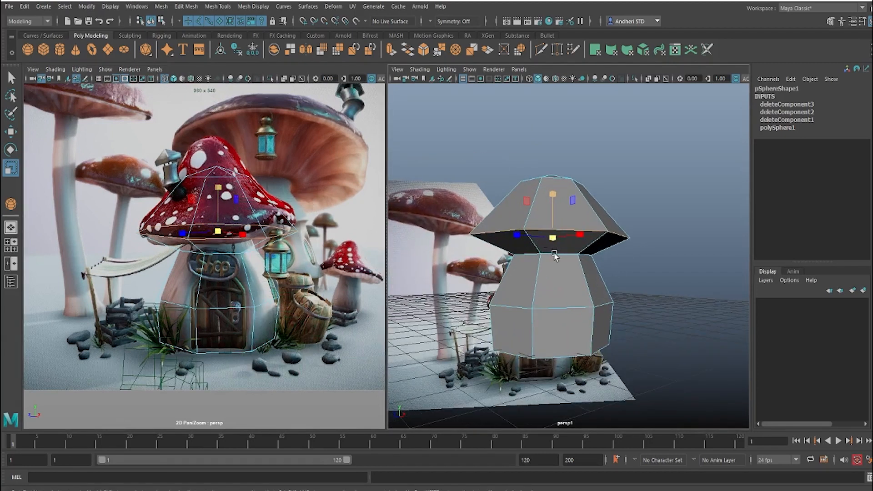
right_click_drag(586, 239, 649, 211)
left_click(651, 210)
left_click_drag(567, 197, 511, 209, "alt")
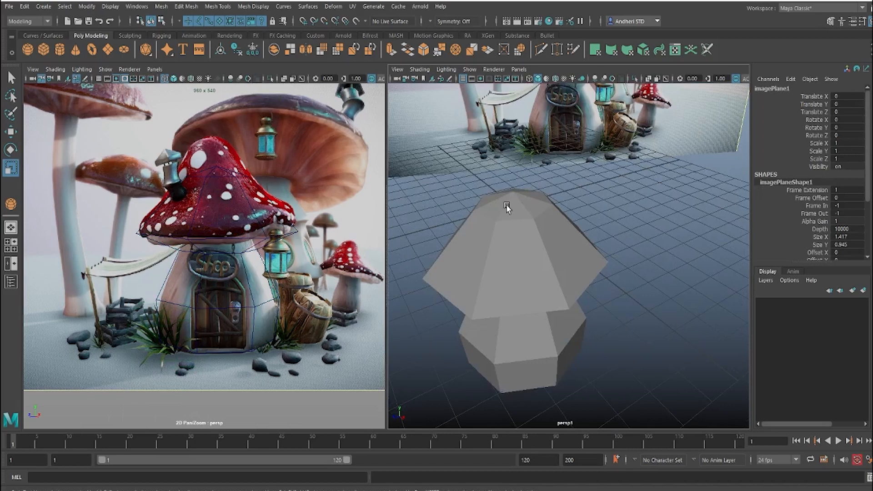
left_click(507, 207)
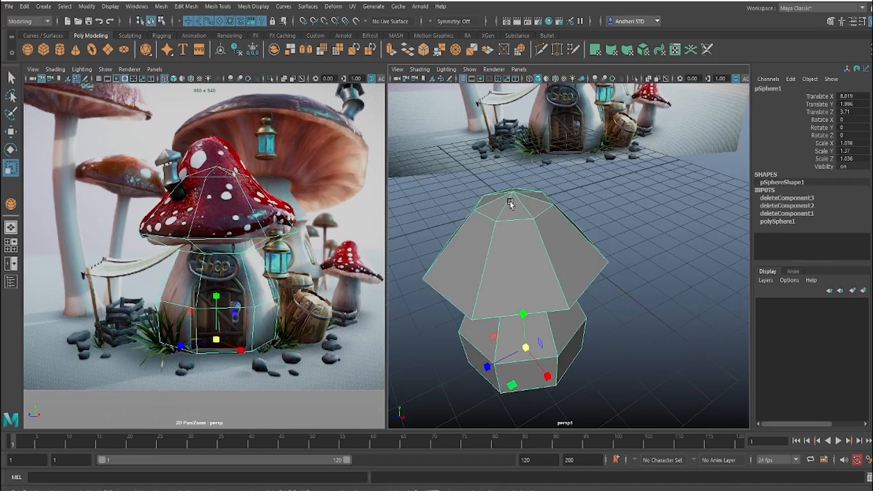
left_click_drag(510, 211, 510, 208, "alt")
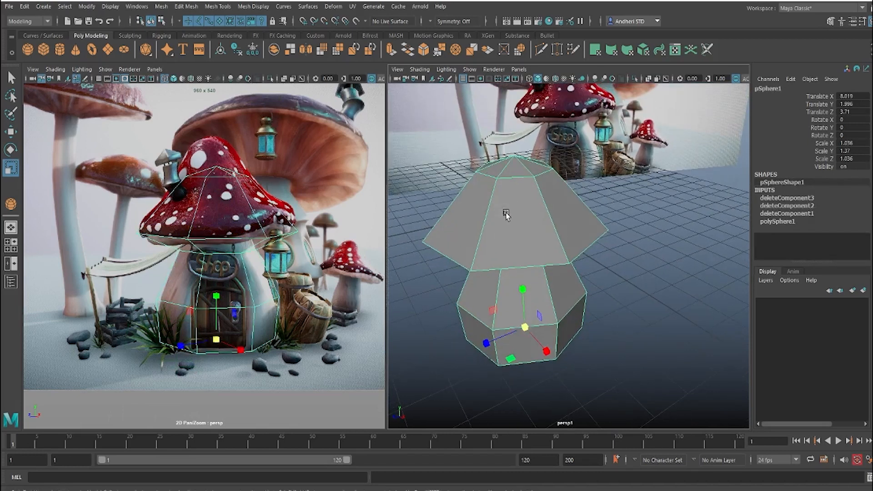
right_click_drag(508, 206, 459, 220, "shift")
left_click_drag(483, 228, 487, 232)
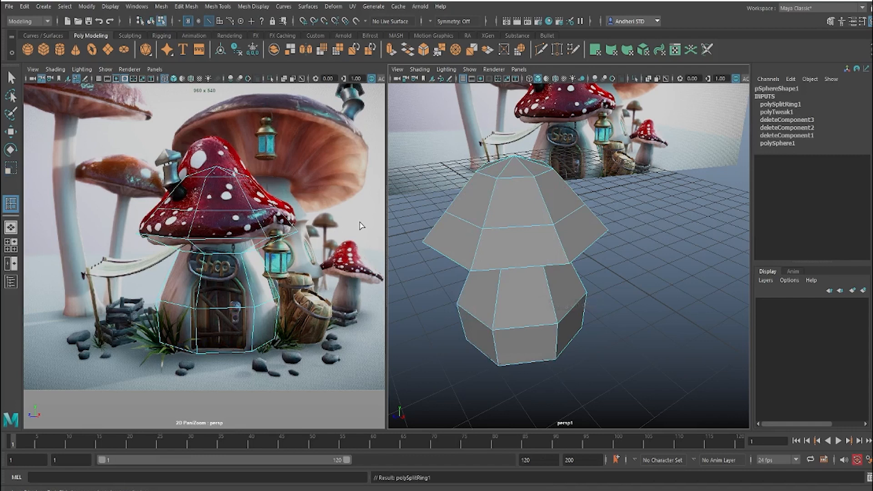
Step: Select the vertices of the cap and the neck's upper ring and raise them slightly to match the reference
key("w")
left_click_drag(462, 241, 479, 220, "alt")
middle_click_drag(479, 220, 519, 274, "alt")
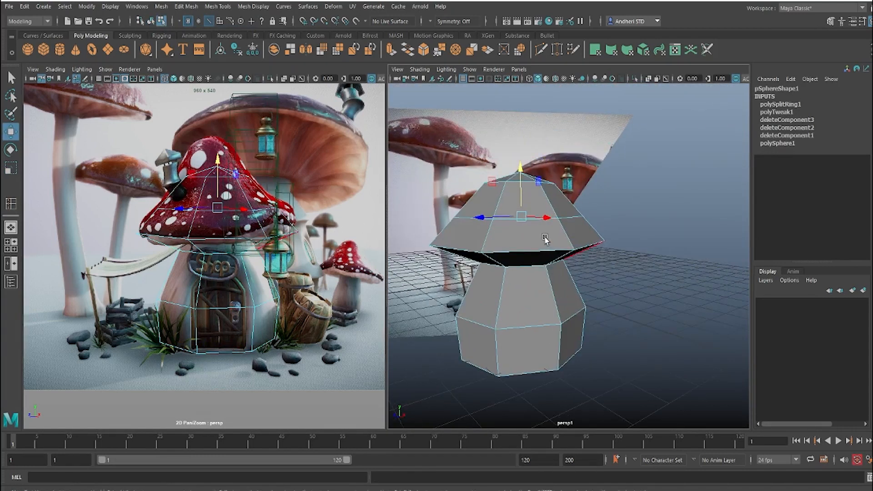
key("F9")
left_click_drag(662, 280, 379, 155)
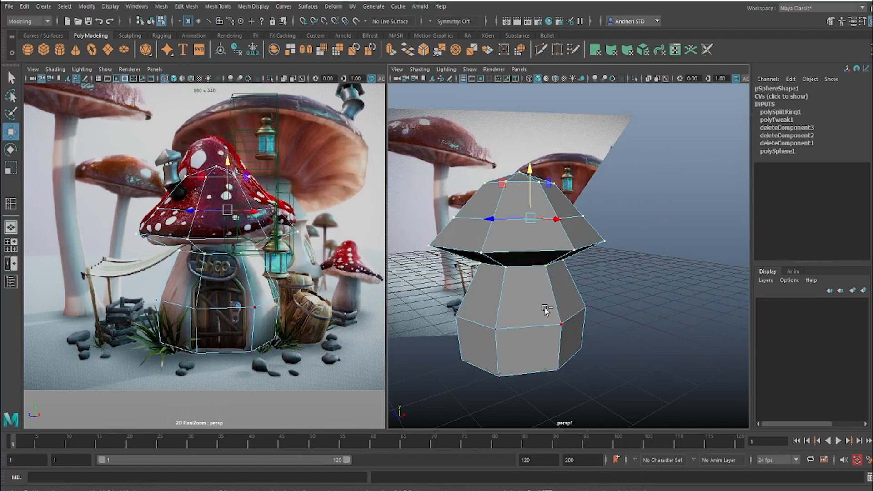
left_click_drag(544, 301, 543, 296, "alt")
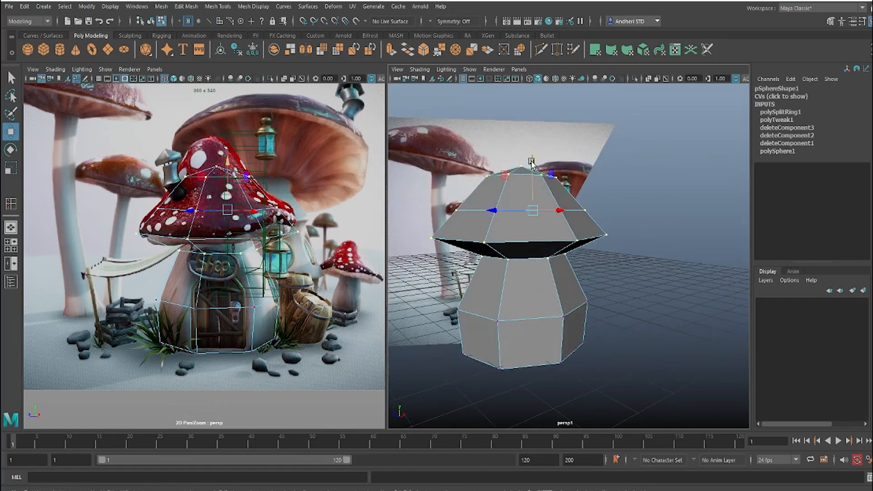
left_click_drag(531, 161, 533, 156)
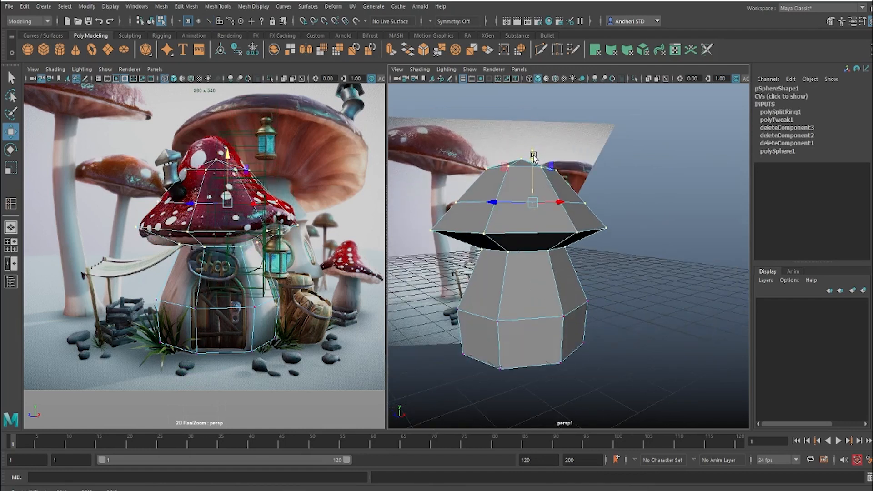
Step: Lower the edge loop around the cap's brim to match the reference
right_click_drag(494, 226, 494, 200)
left_click(501, 234)
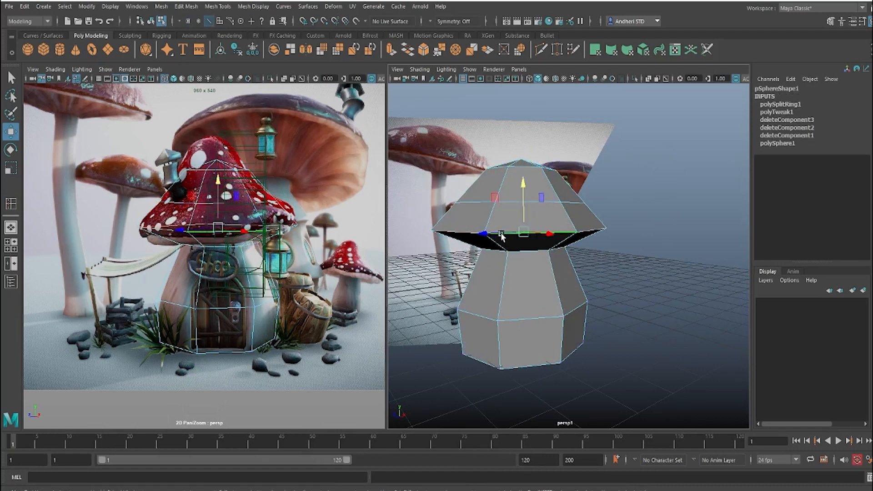
left_click_drag(523, 181, 527, 194)
Step: Select all the triangular faces at the top of the cap and delete them
right_click_drag(533, 167, 533, 193)
left_click_drag(614, 188, 482, 175)
left_click_drag(646, 218, 460, 197, "shift")
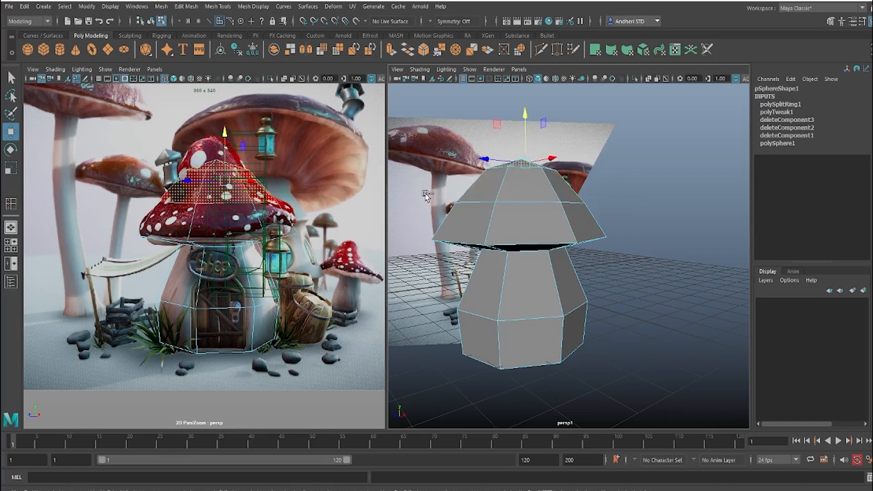
left_click_drag(522, 187, 495, 230, "alt")
middle_click_drag(495, 230, 653, 201, "alt")
left_click_drag(653, 201, 500, 282, "alt")
left_click(508, 302, "shift")
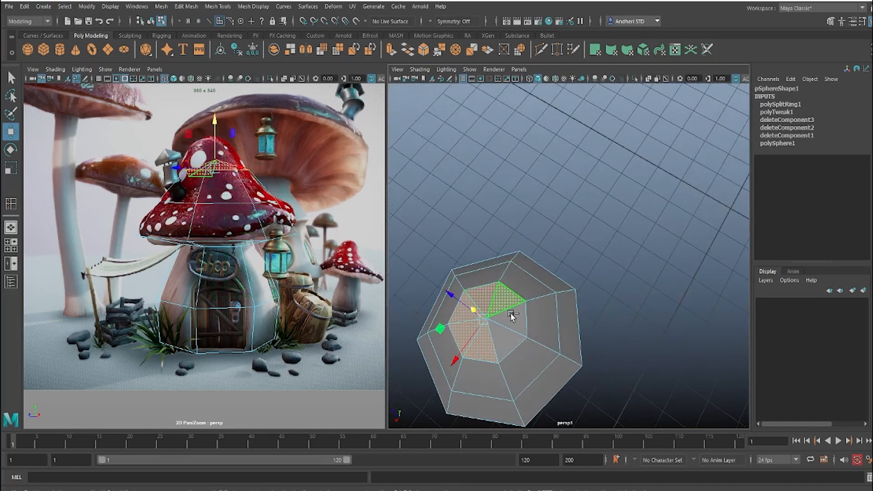
left_click(512, 319, "shift")
left_click(511, 340, "shift")
left_click_drag(534, 309, 566, 280, "alt")
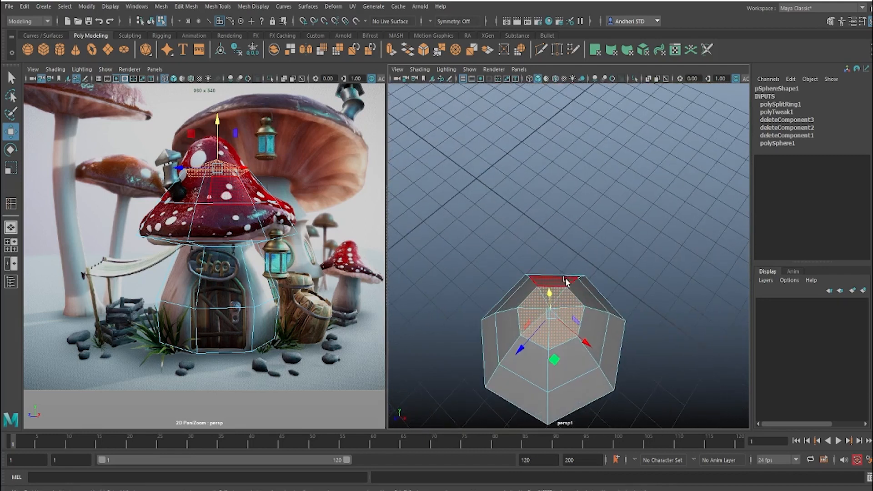
key("Delete")
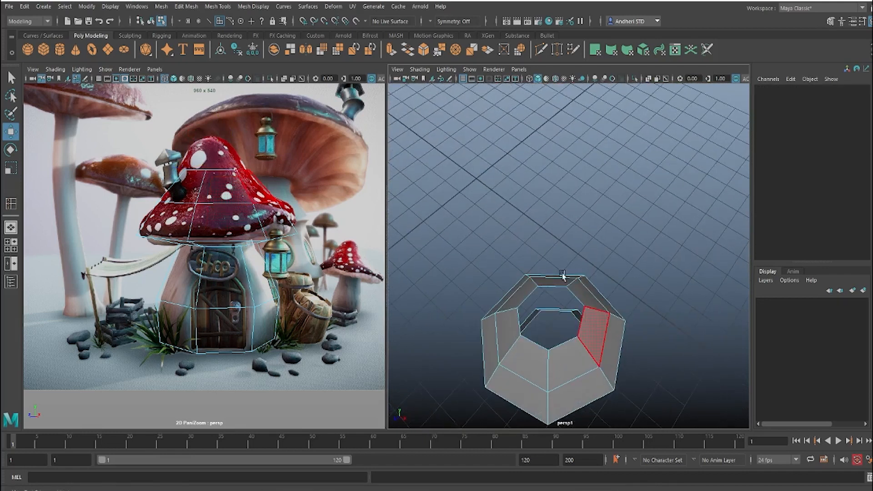
Step: Extrude the border edges of the cap's open top and scale them inward
right_click_drag(563, 275, 562, 272)
double_click(580, 320)
left_click_drag(522, 305, 519, 271, "alt")
right_click(519, 270, "shift")
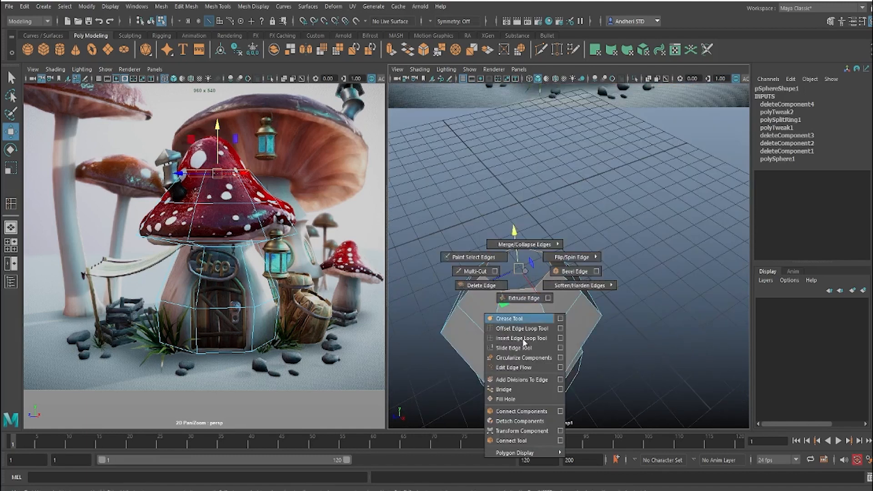
left_click(521, 300)
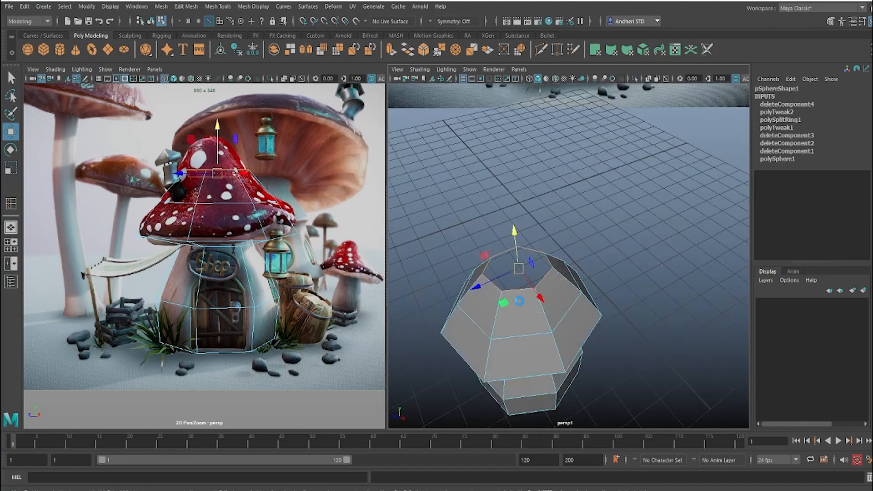
key("r")
left_click_drag(519, 270, 496, 278)
Step: Raise the extruded border slightly and fill the remaining hole at the top of the cap
key("w")
left_click_drag(514, 235, 512, 226)
right_click_drag(531, 257, 535, 385, "shift")
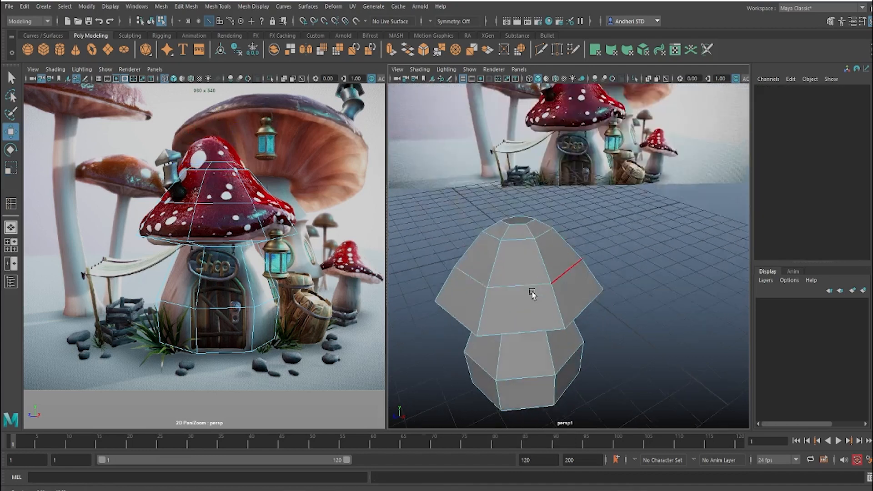
left_click_drag(532, 293, 526, 250, "alt")
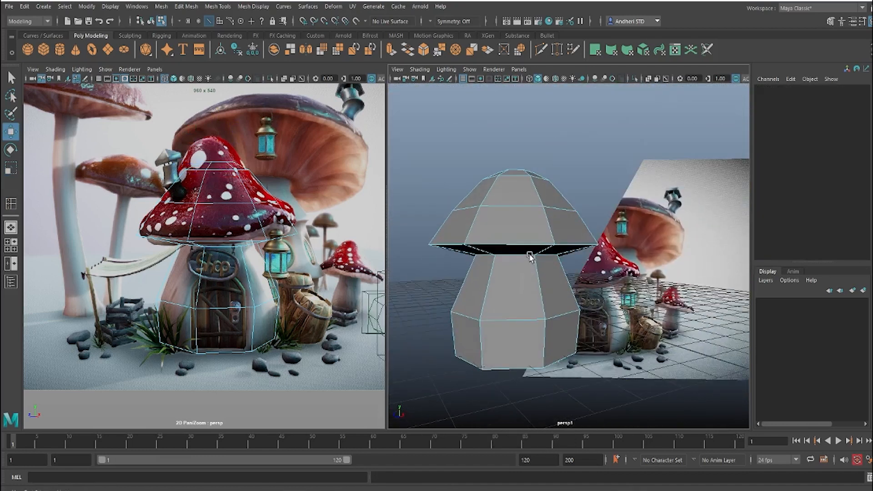
Step: Bevel the edge loop around the cap's brim with a fraction of 0.35
double_click(513, 245)
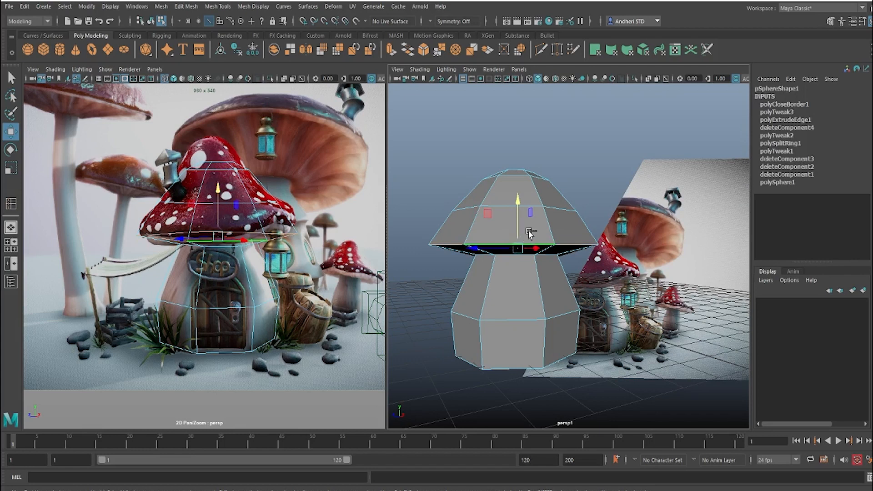
right_click_drag(529, 232, 572, 235, "shift")
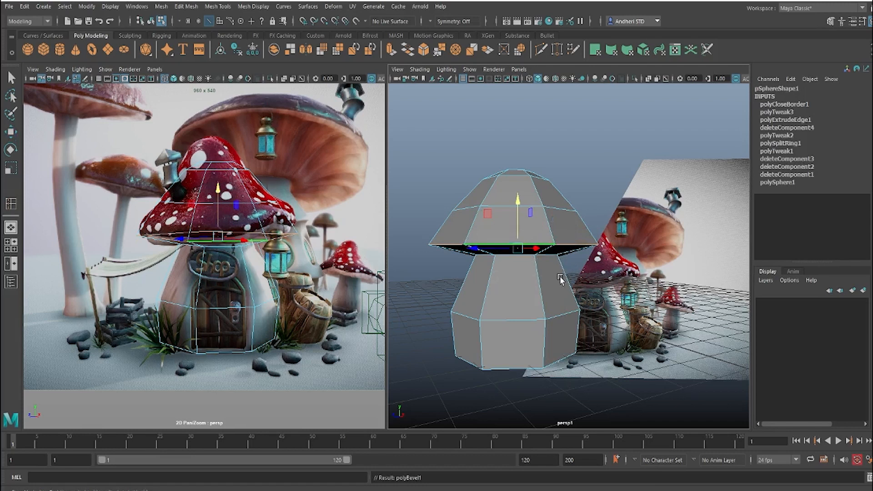
right_click_drag(647, 283, 643, 231, "alt")
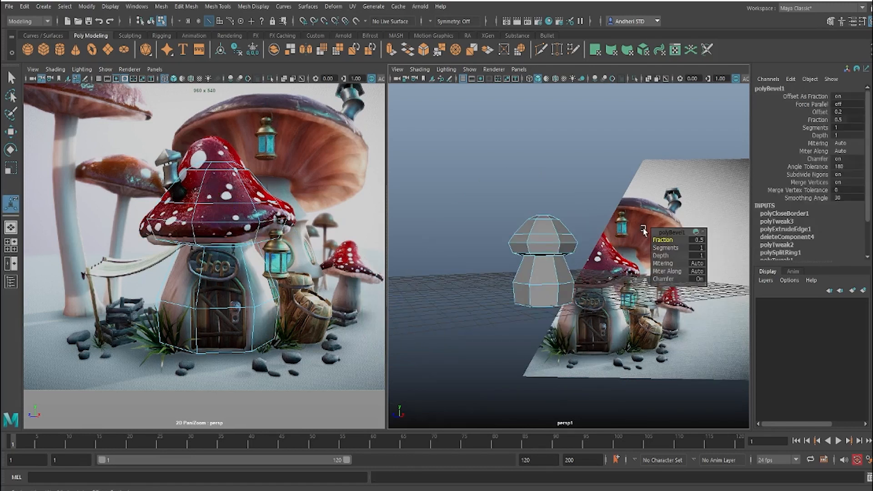
left_click_drag(660, 241, 653, 234)
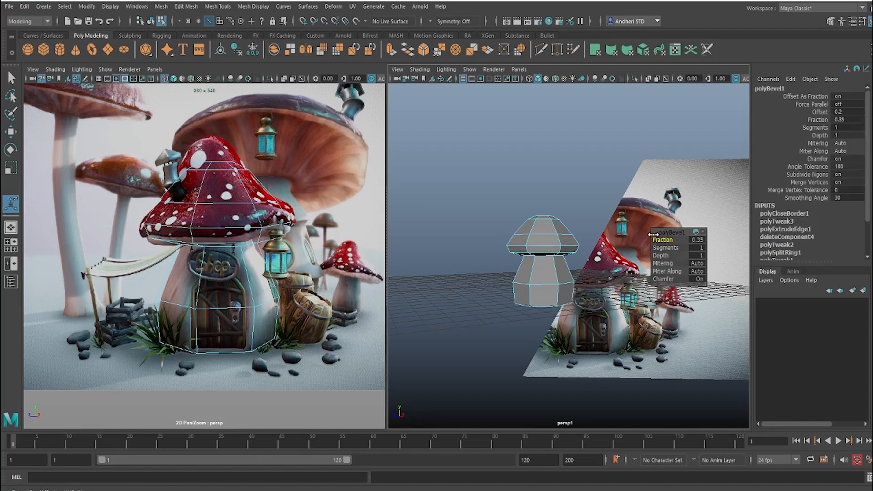
scroll(530, 263, "up", 3)
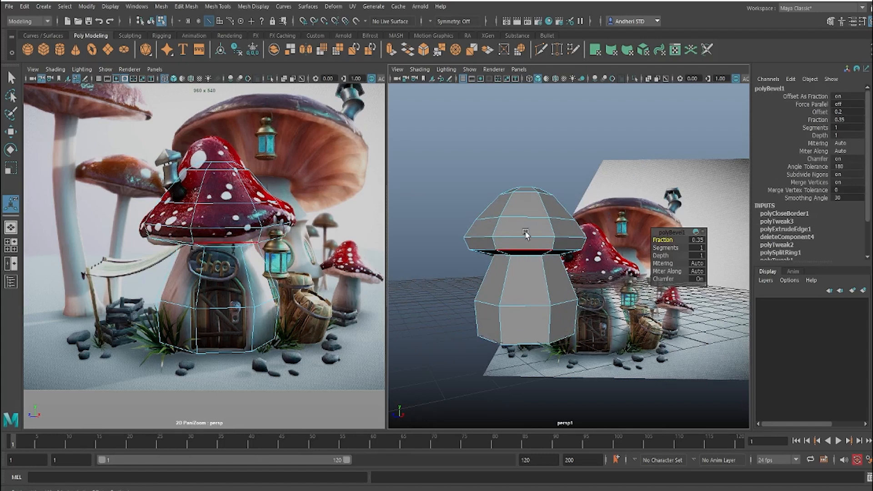
key("q")
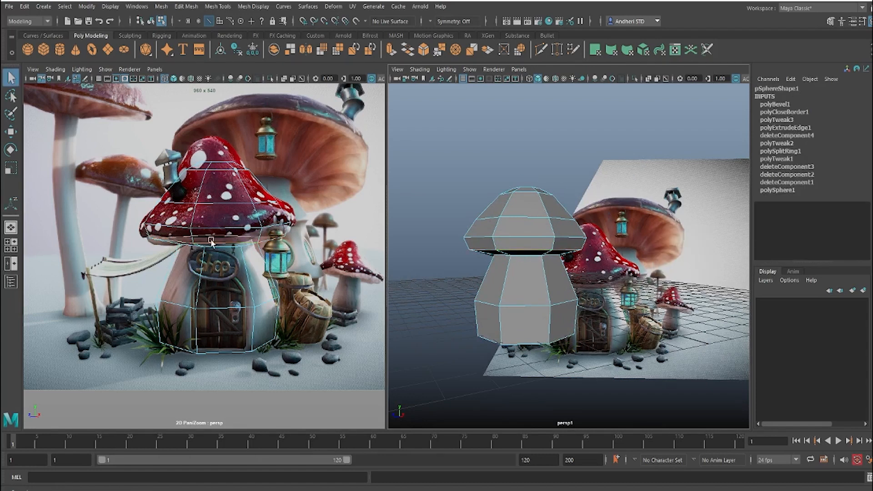
Step: Tilt the lower bevelled edge loop of the cap's brim and lower it slightly to match the reference
key("e")
left_click_drag(216, 235, 218, 231)
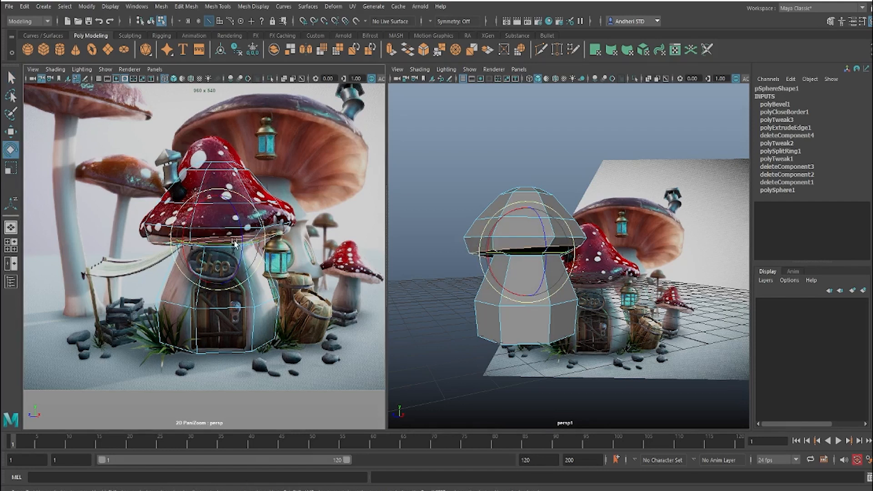
left_click_drag(235, 244, 219, 228)
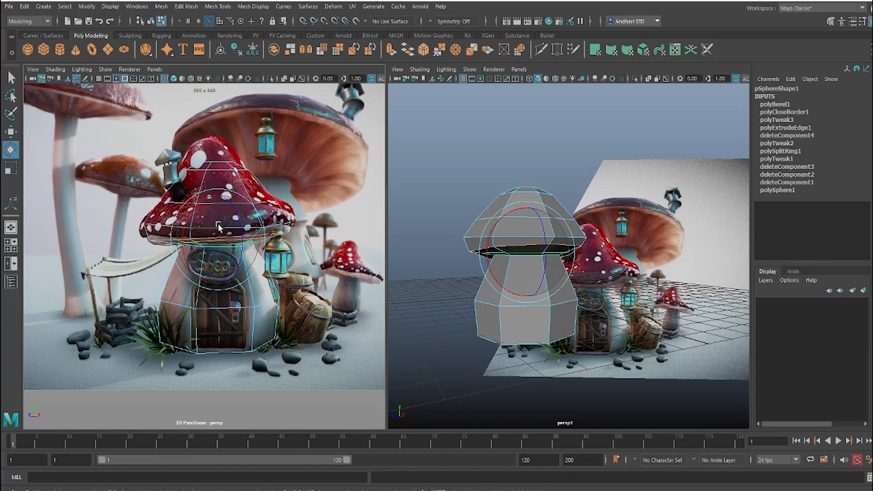
key("w")
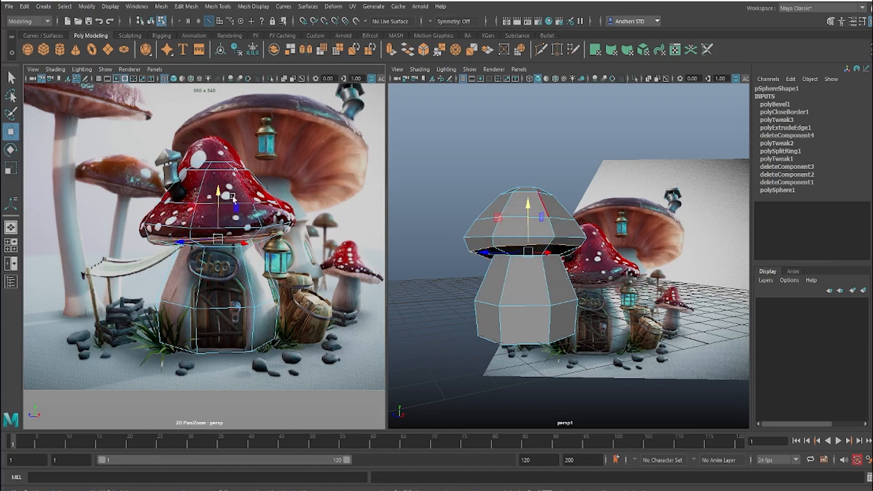
left_click_drag(222, 196, 222, 197)
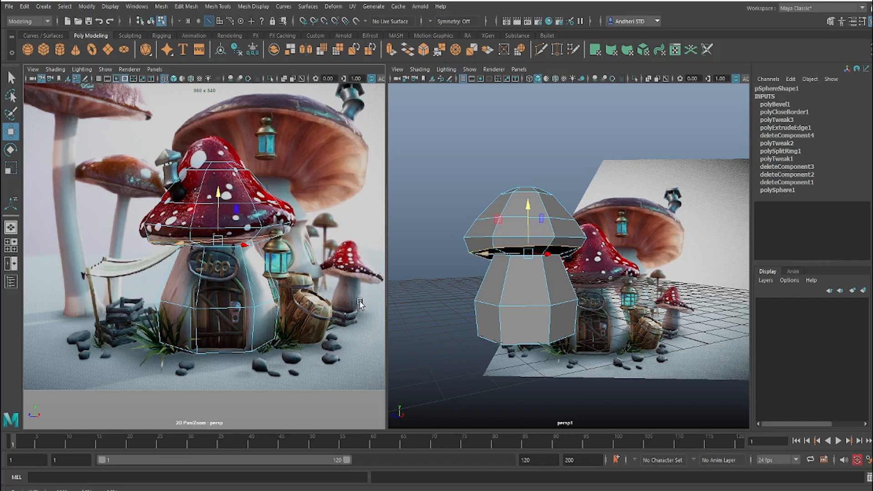
Step: Tilt the upper bevelled edge loop of the cap's brim and scale it outward to the red cap's outline
right_click_drag(360, 304, 364, 304)
middle_click_drag(234, 231, 223, 258)
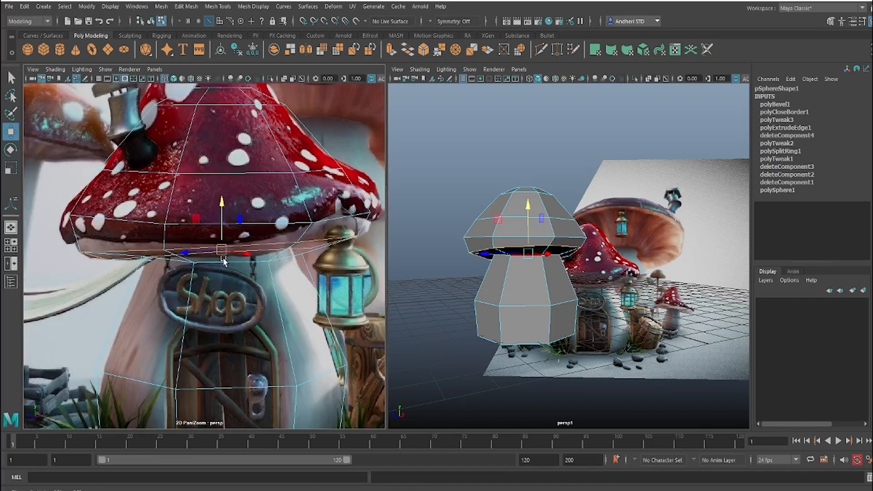
double_click(188, 224)
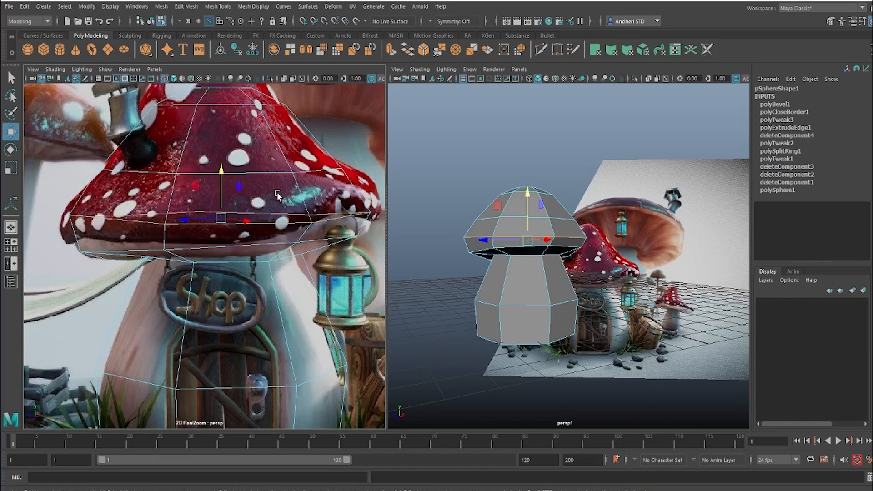
key("e")
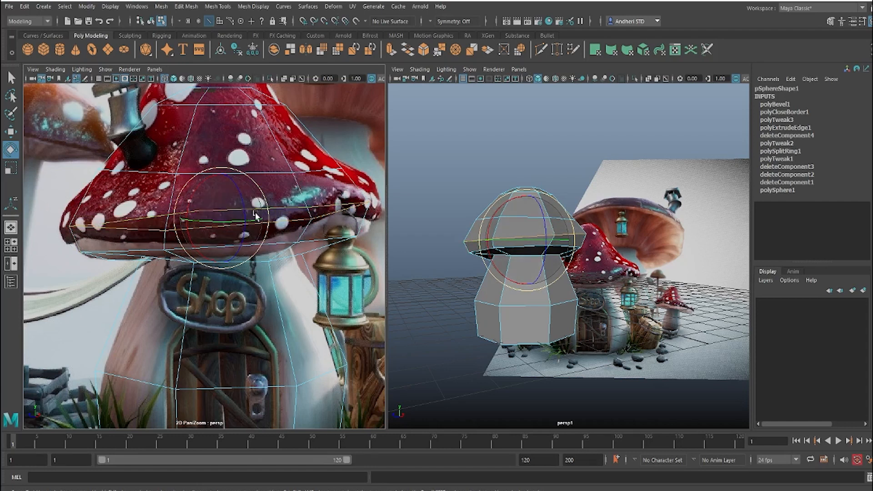
key("r")
left_click_drag(227, 219, 239, 219)
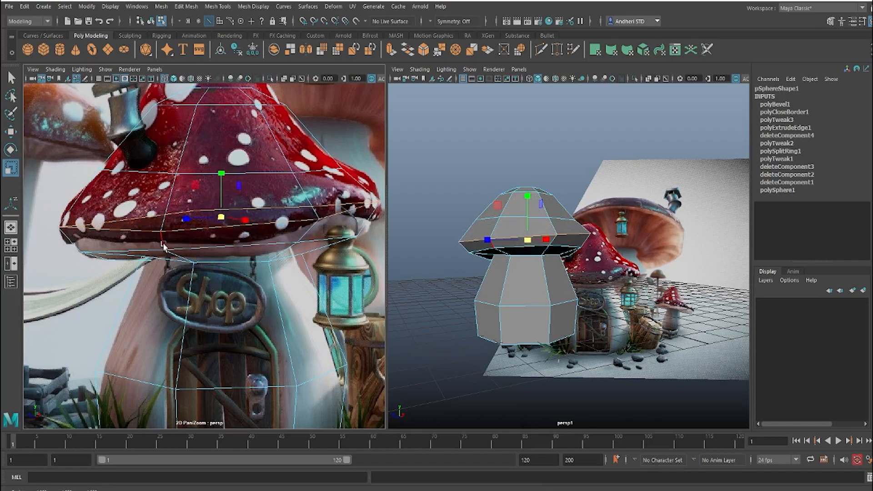
Step: Insert an edge loop around the brim between the upper and lower bevelled loops
mouse_move(163, 239)
right_mouse_down()
mouse_move(206, 224)
mouse_move(157, 244)
right_mouse_up()
right_click(184, 231, "shift")
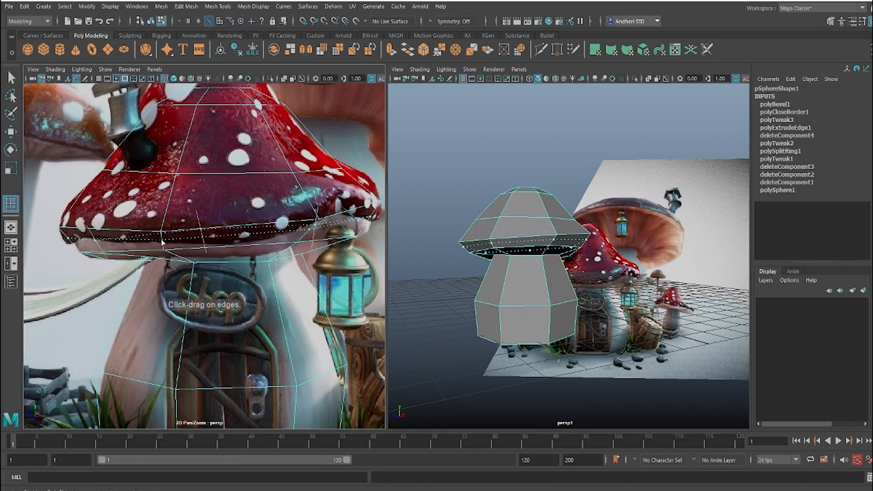
left_click_drag(162, 243, 176, 249)
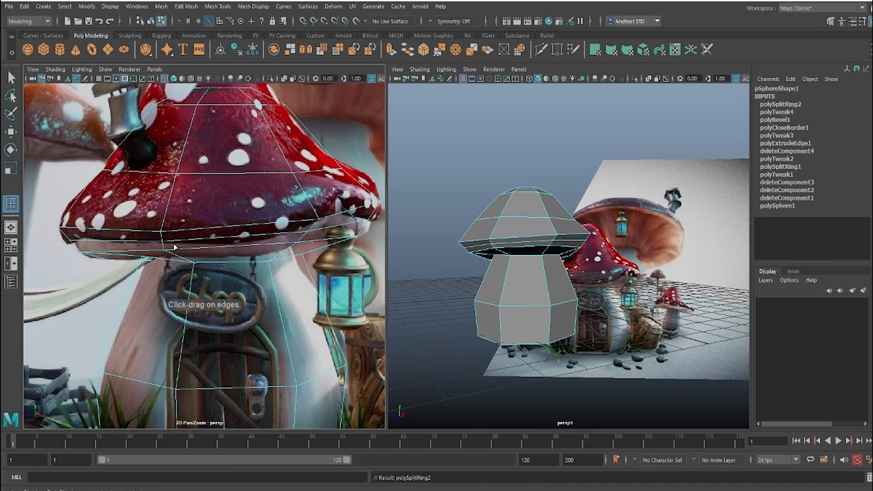
Step: Select the whole newly inserted brim edge loop and scale it slightly inward
key("w")
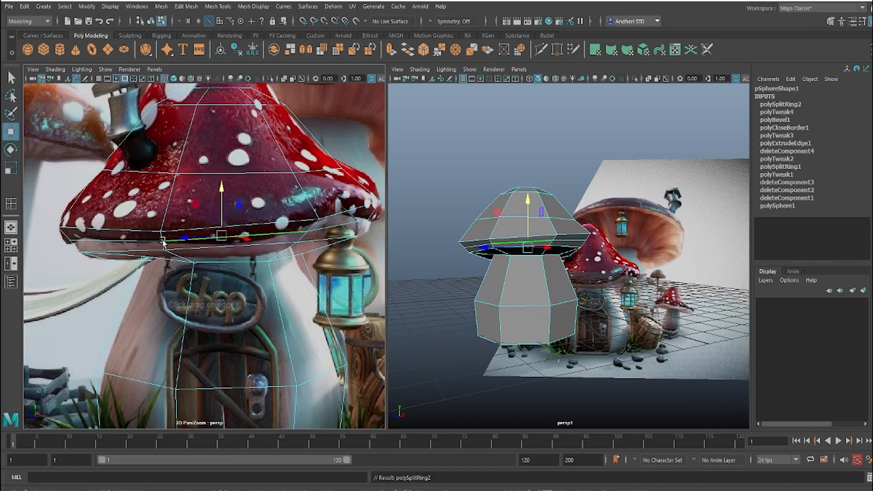
left_click(149, 242)
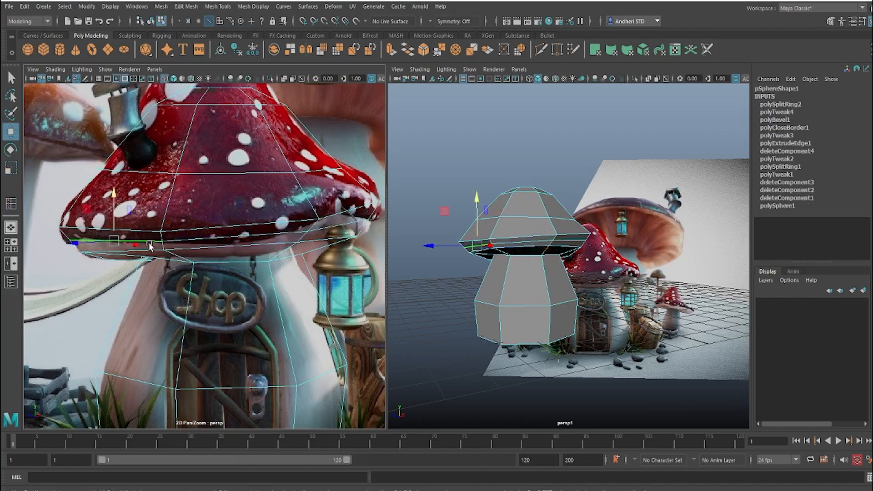
double_click(222, 240)
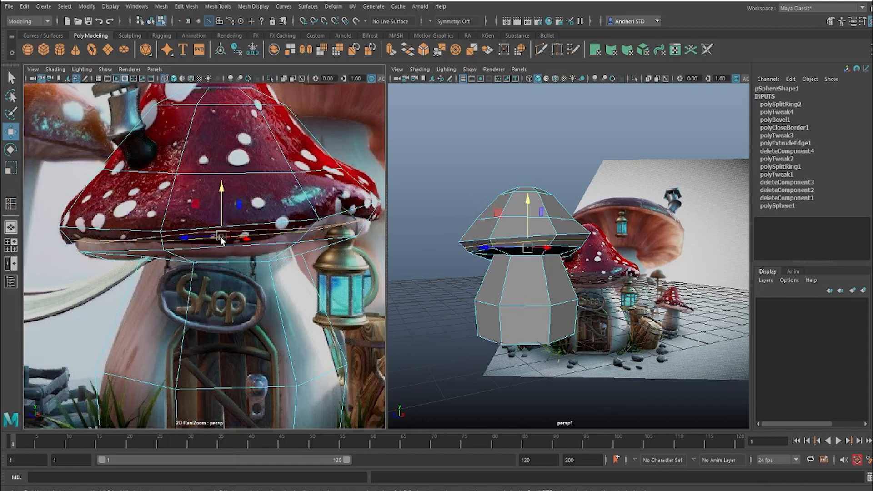
key("r")
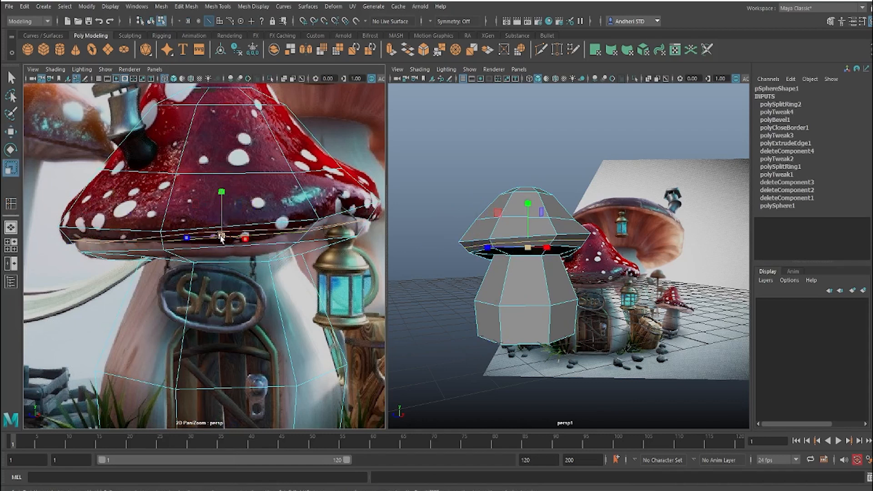
left_click_drag(210, 239, 209, 238)
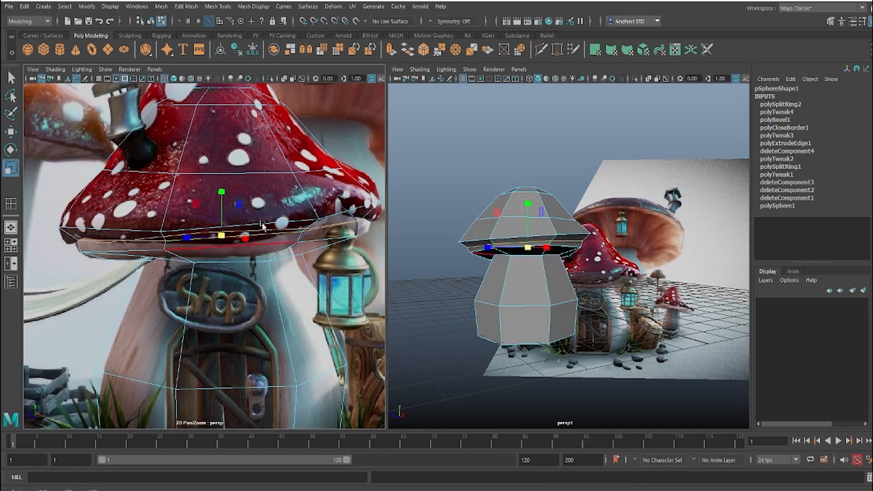
Step: Scale the neck edge loop under the cap inward and raise it slightly to match the reference
left_click_drag(567, 275, 548, 259, "alt")
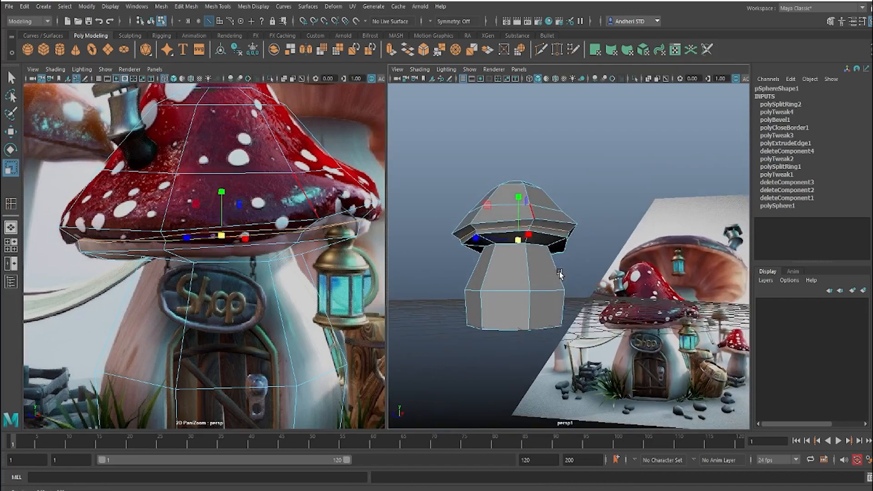
double_click(217, 263)
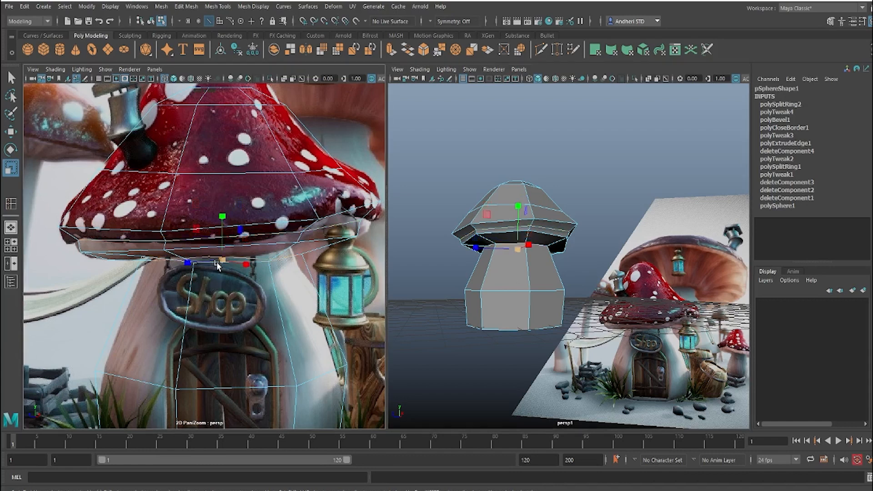
left_click_drag(217, 265, 210, 262)
key("e")
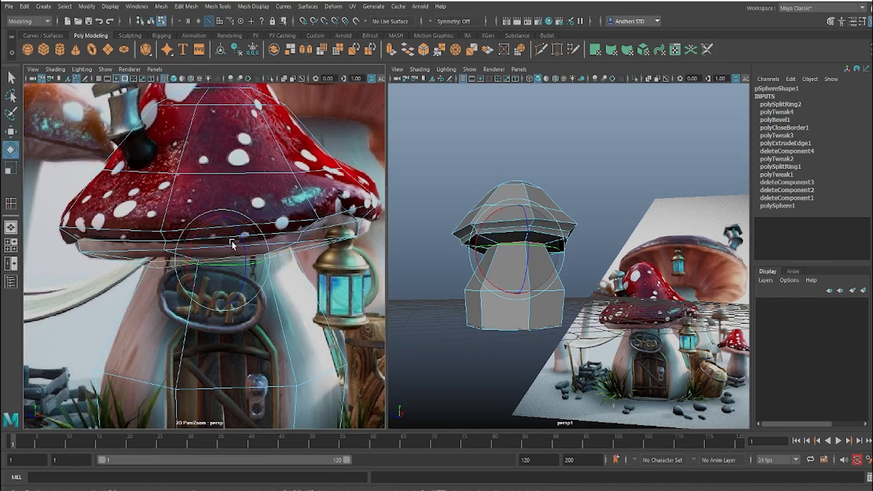
key("w")
left_click_drag(224, 216, 225, 211)
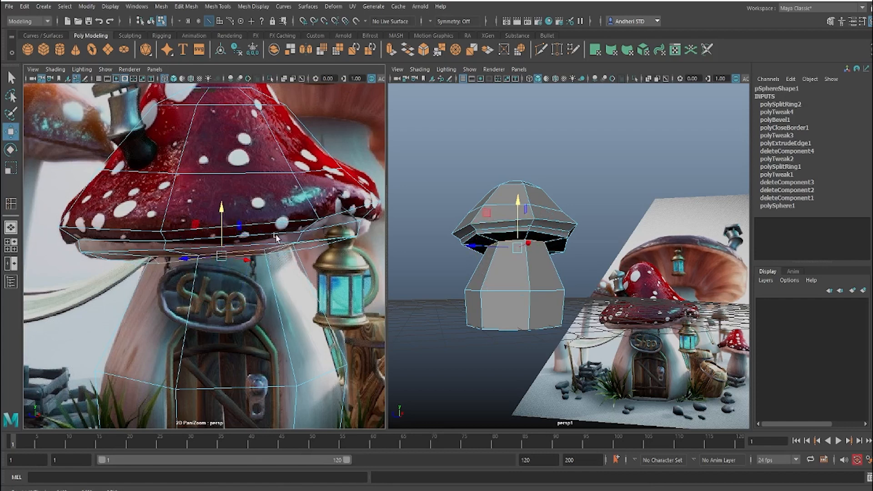
Step: Shift the two lower vertical edges at the front of the stem to line up with the door's sides in the reference
left_click(500, 344)
middle_click_drag(516, 319, 534, 288, "alt")
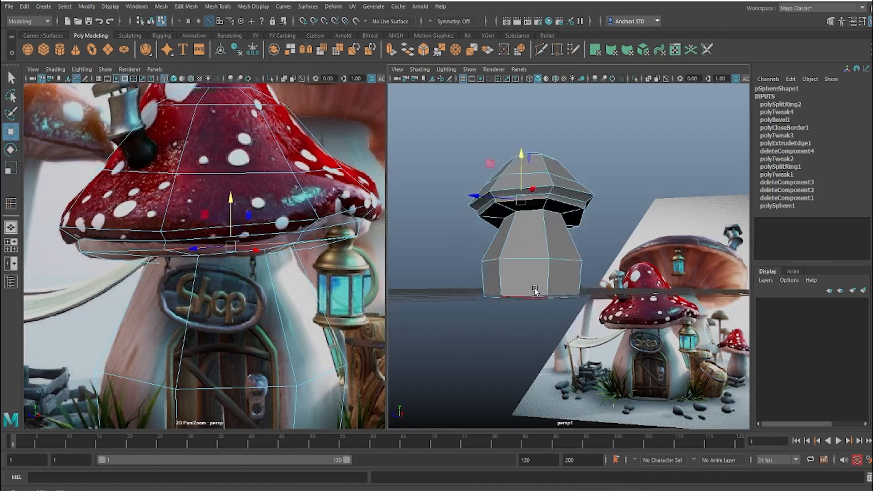
left_click_drag(535, 291, 561, 297, "alt")
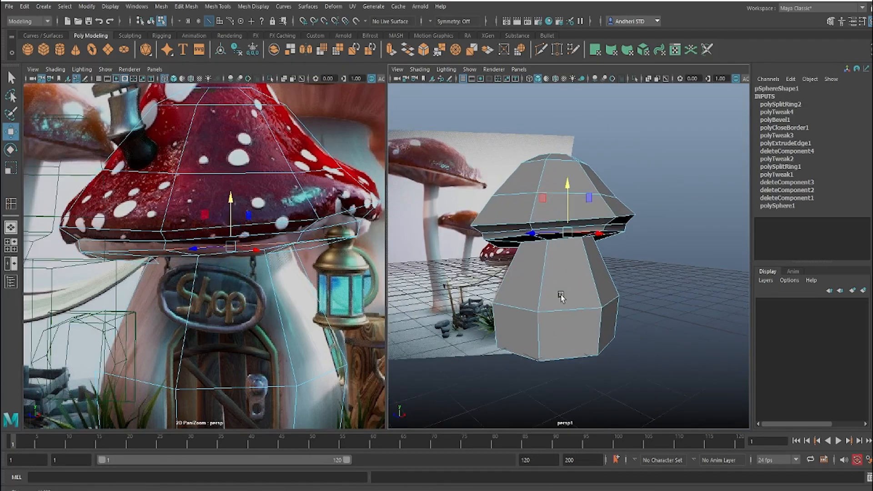
scroll(560, 296, "up", 1)
left_click(561, 287)
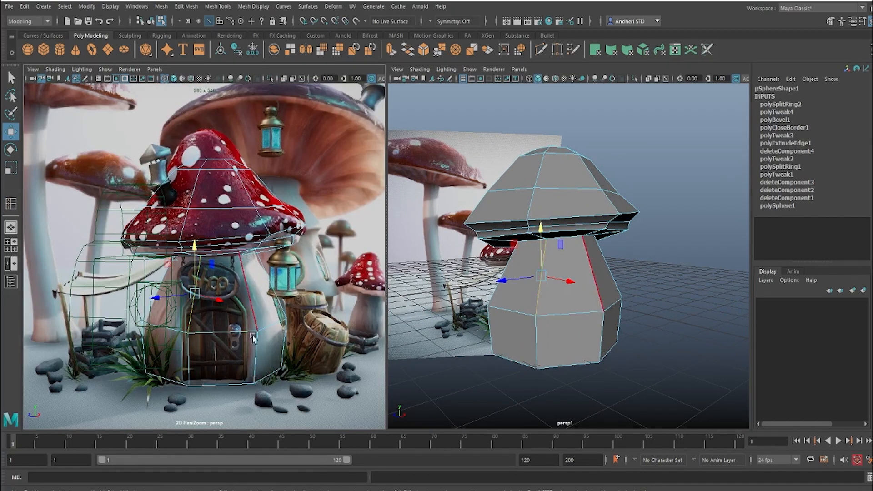
left_click(188, 345)
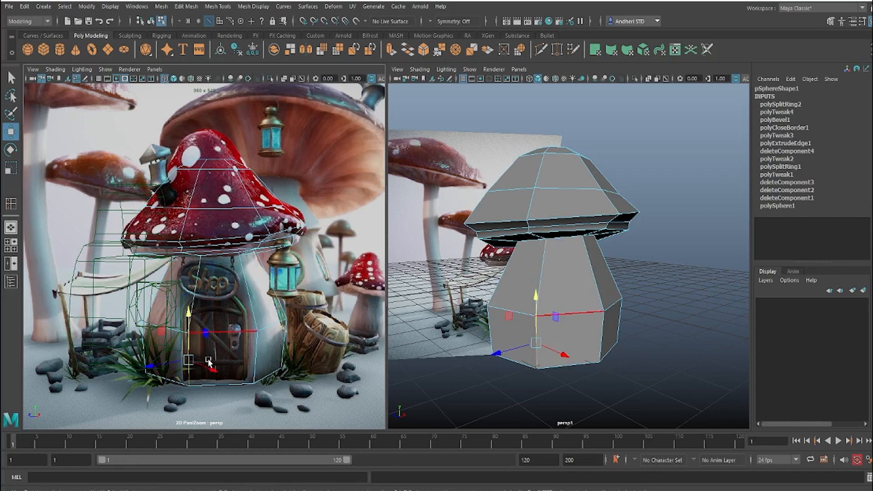
left_click(256, 351)
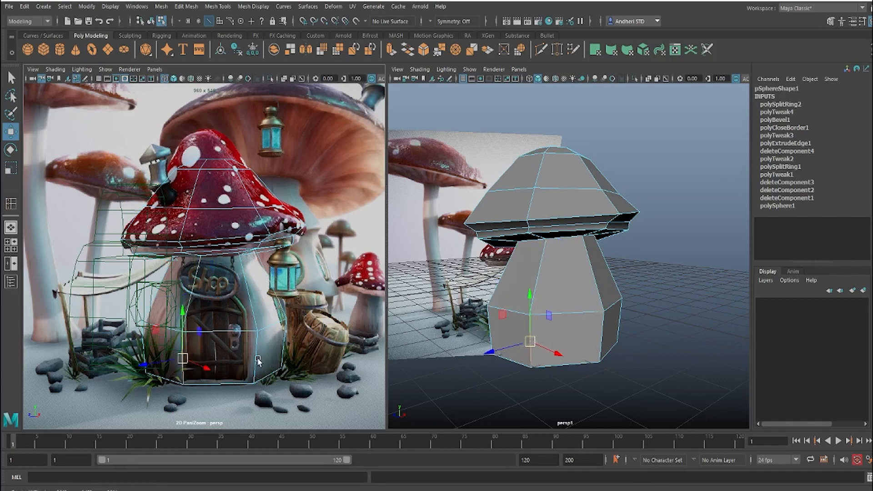
left_click_drag(257, 354, 253, 354)
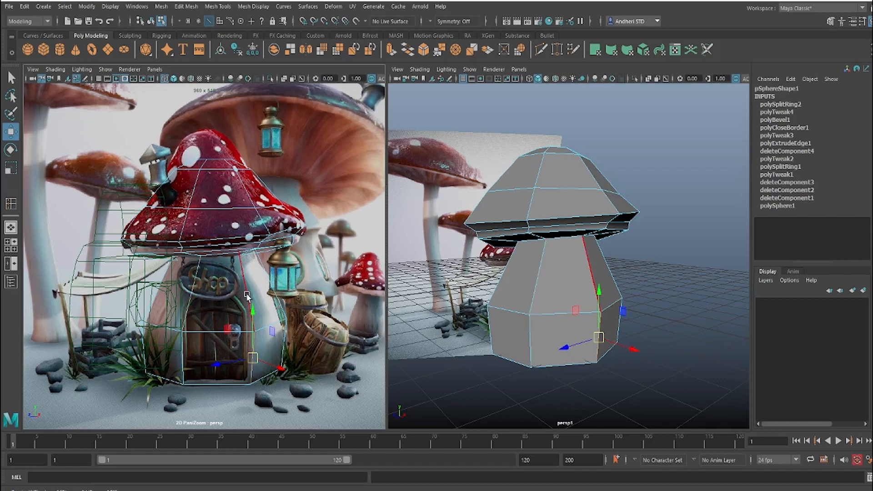
right_click(584, 273)
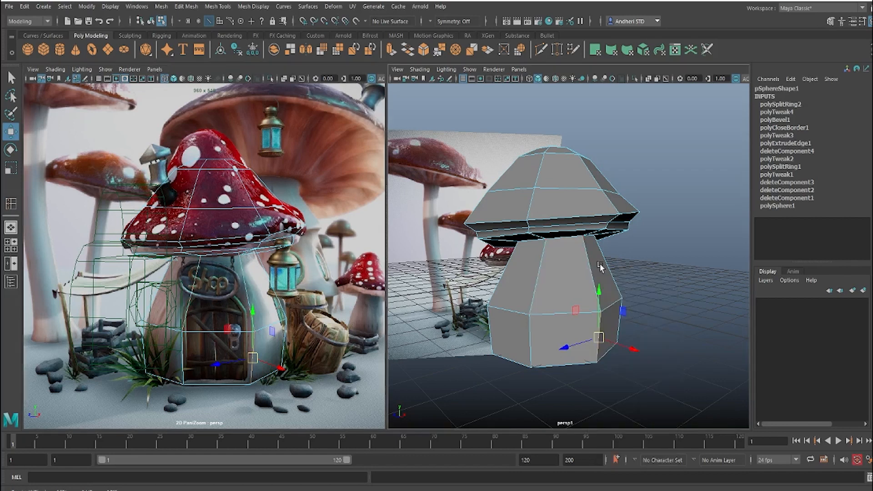
right_click(574, 270)
right_click_drag(568, 229, 630, 208)
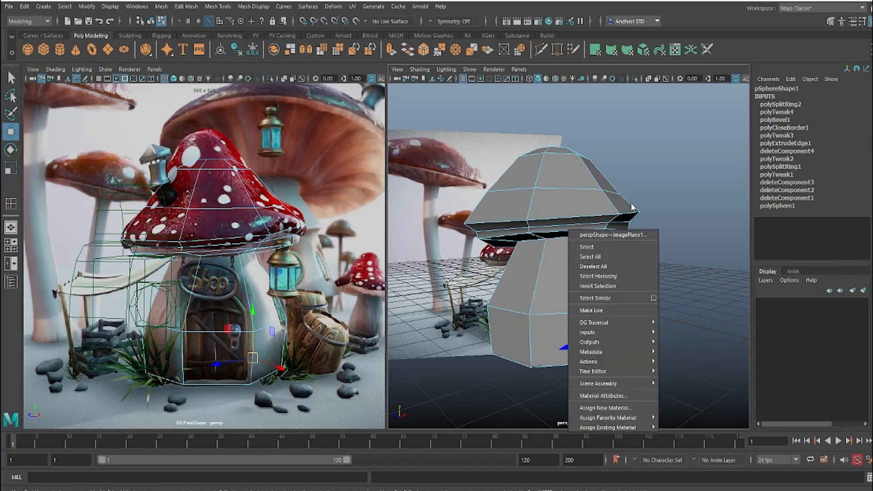
left_click(576, 192)
right_click_drag(572, 201, 648, 162)
Step: Insert a horizontal edge loop around the stem at the height of the door's top edge in the reference
left_click(600, 273)
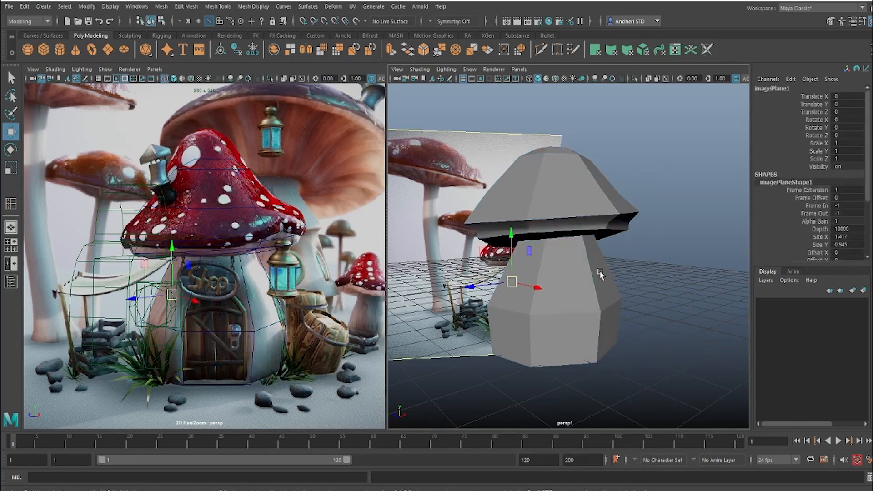
left_click(599, 273)
right_click_drag(626, 245, 553, 265, "shift")
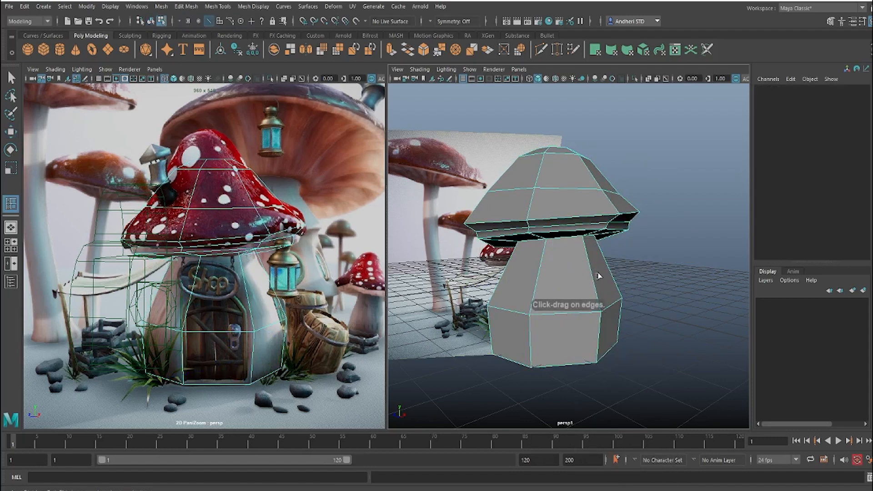
left_click_drag(598, 276, 596, 273)
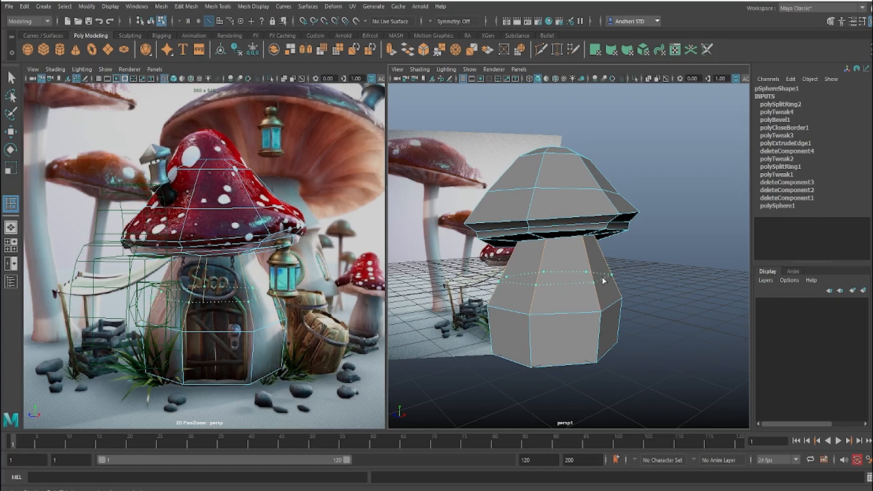
left_click_drag(604, 281, 603, 281)
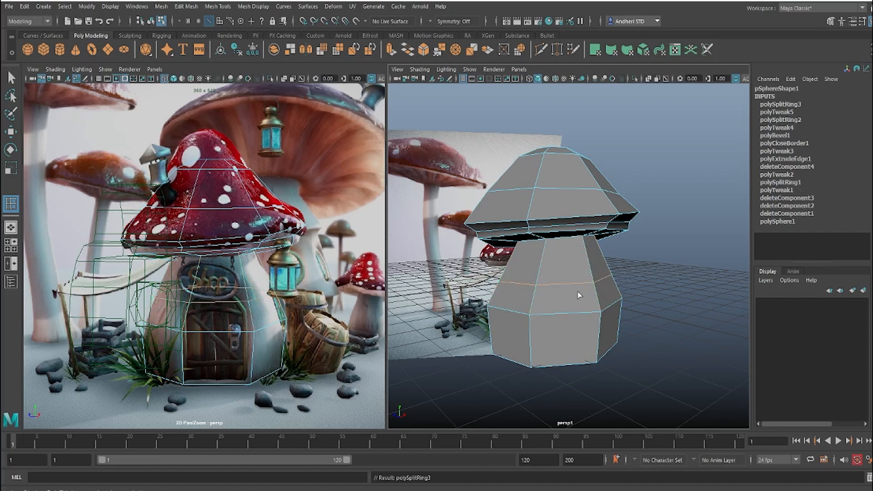
Step: Raise the front edge of the new stem loop slightly to meet the top of the door in the reference
key("w")
left_click(677, 277)
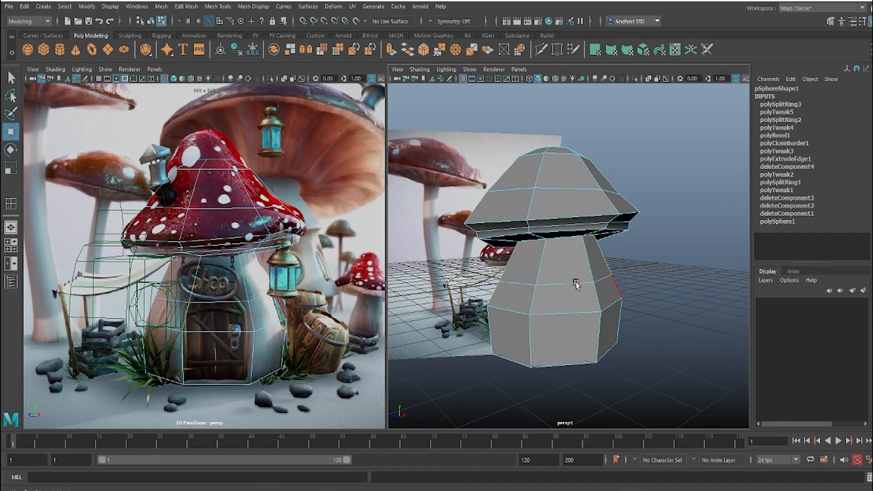
left_click(571, 282)
left_click_drag(566, 244, 566, 239)
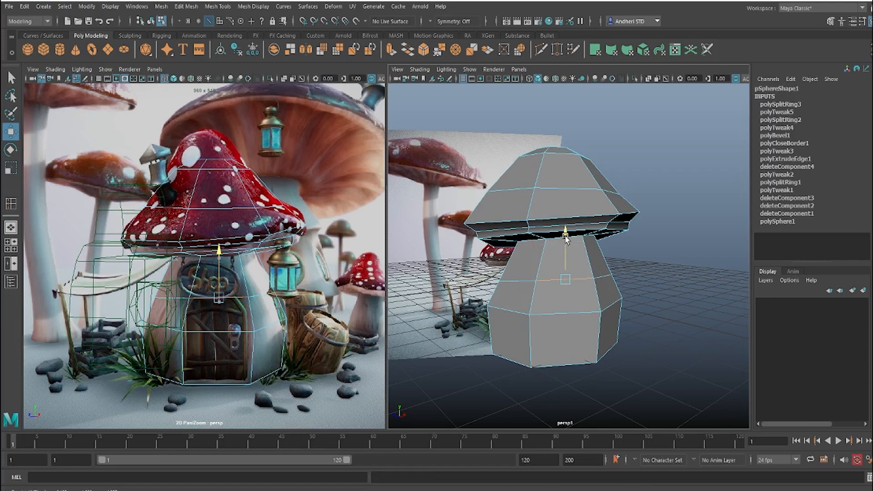
Step: Select the two front stem faces covering the door area and extrude them
right_click_drag(562, 297, 562, 307)
left_click(560, 307)
left_click(560, 308)
left_click(559, 332, "shift")
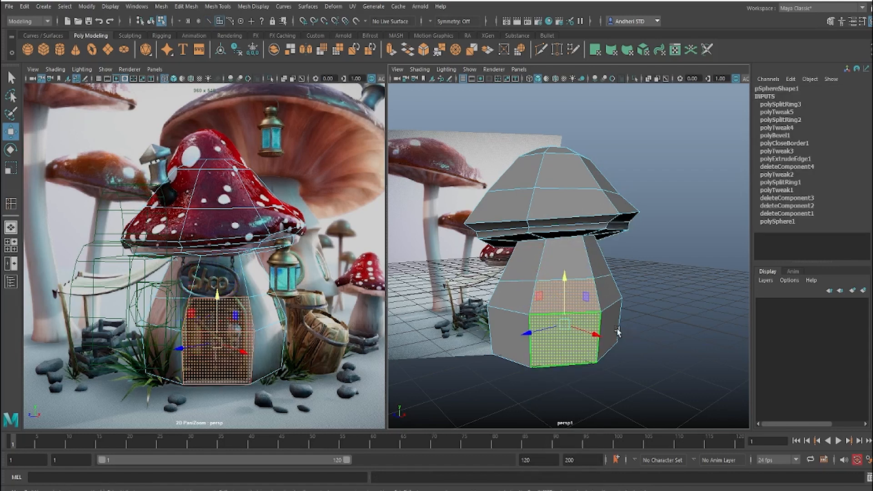
left_click_drag(618, 332, 574, 323, "alt")
middle_click_drag(574, 324, 584, 322, "alt")
scroll(584, 322, "up", 3)
left_click_drag(585, 322, 577, 318, "alt")
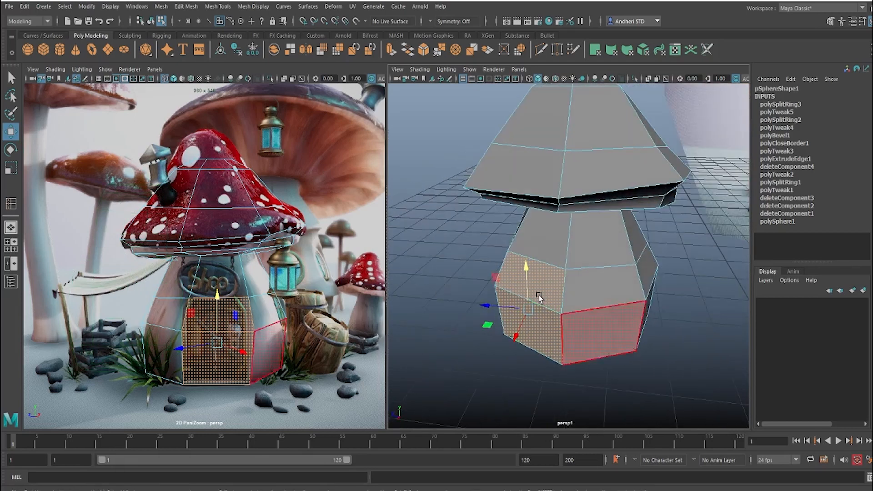
right_click_drag(539, 277, 538, 315, "shift")
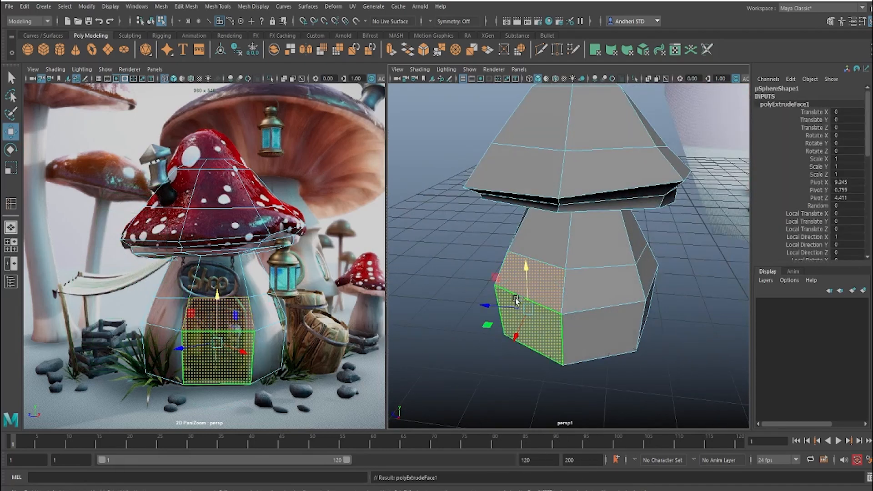
Step: Push the extruded door faces inward into the stem, working from the top view
left_click_drag(516, 300, 478, 287)
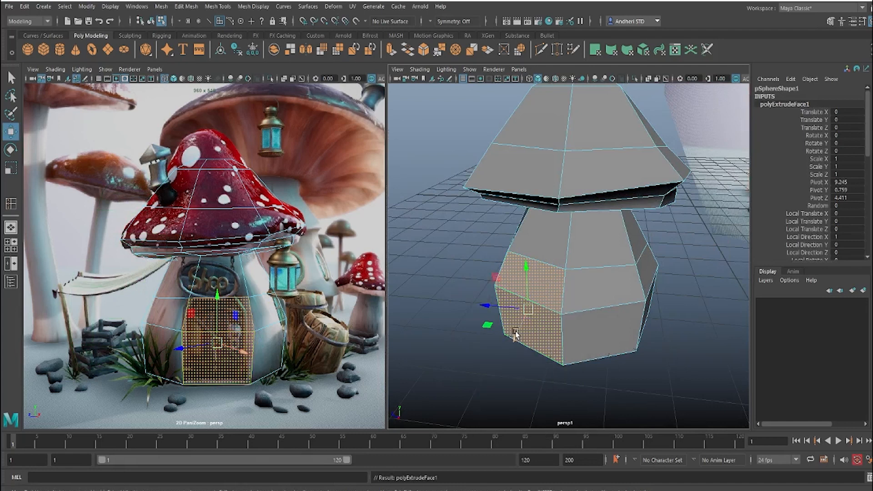
left_click_drag(528, 326, 543, 345, "alt")
key("space")
left_click_drag(581, 315, 545, 316)
key("f")
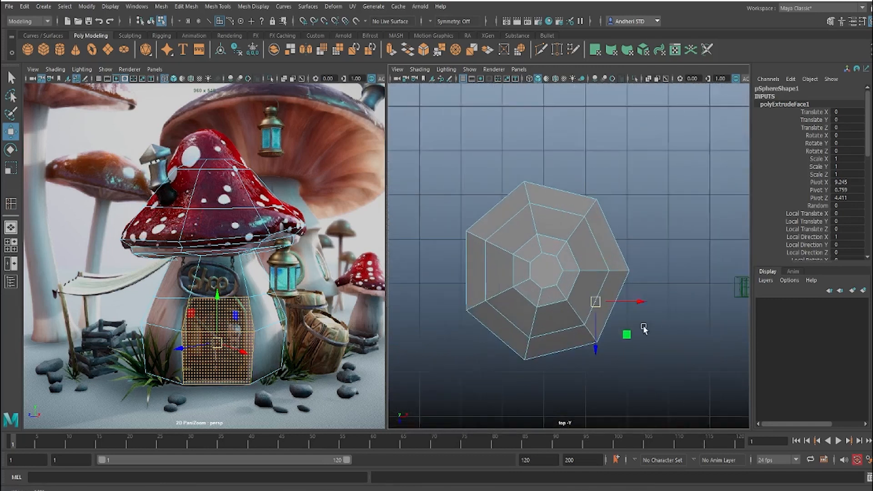
left_click_drag(590, 295, 576, 278)
Step: Delete the recessed door faces and the sill face along the bottom of the opening
key("space")
key("space")
scroll(575, 276, "up", 3)
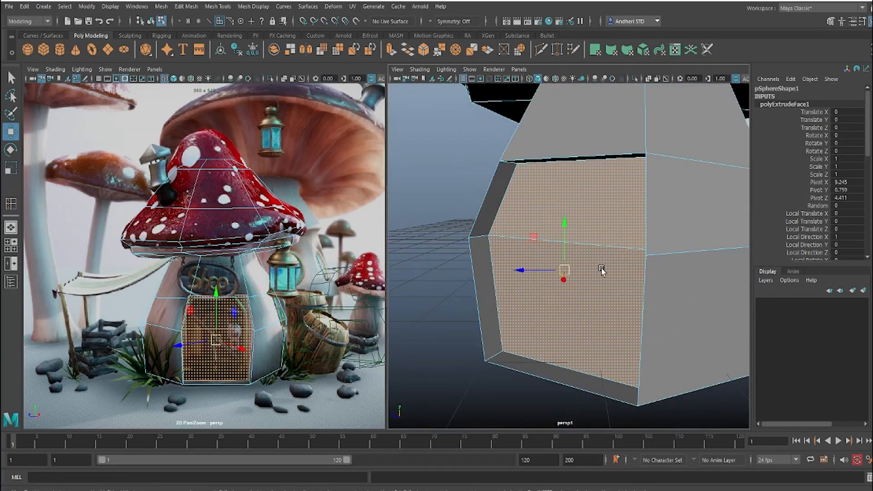
key("Delete")
left_click(573, 371)
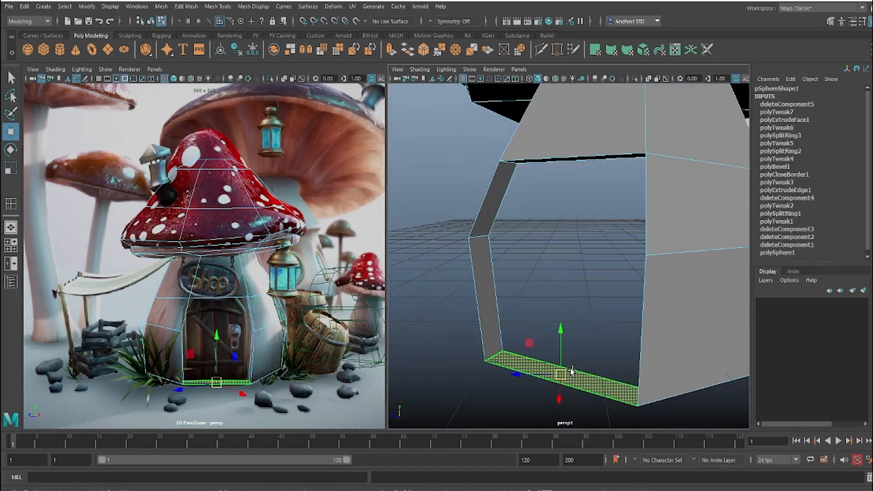
scroll(589, 347, "down", 5)
key("Delete")
Step: Insert an edge loop along the inner thickness of the door opening and scale it slightly
left_click_drag(614, 313, 599, 284, "alt")
scroll(609, 279, "up", 5)
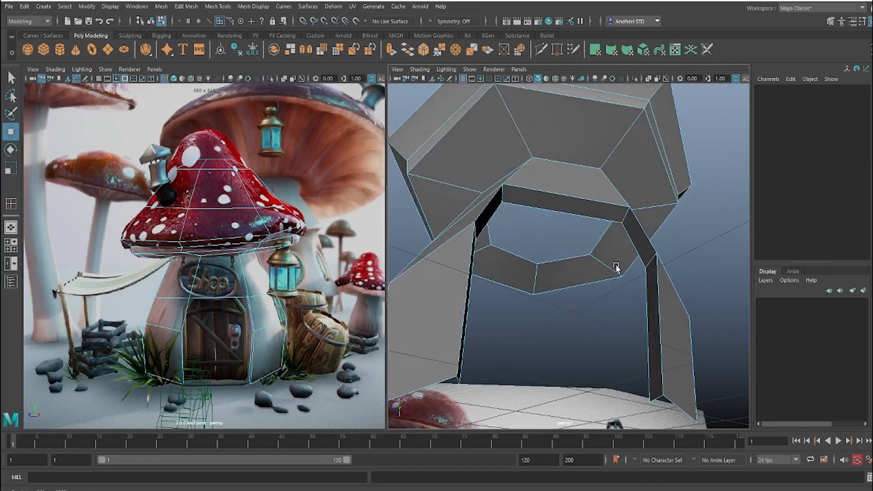
key("F8")
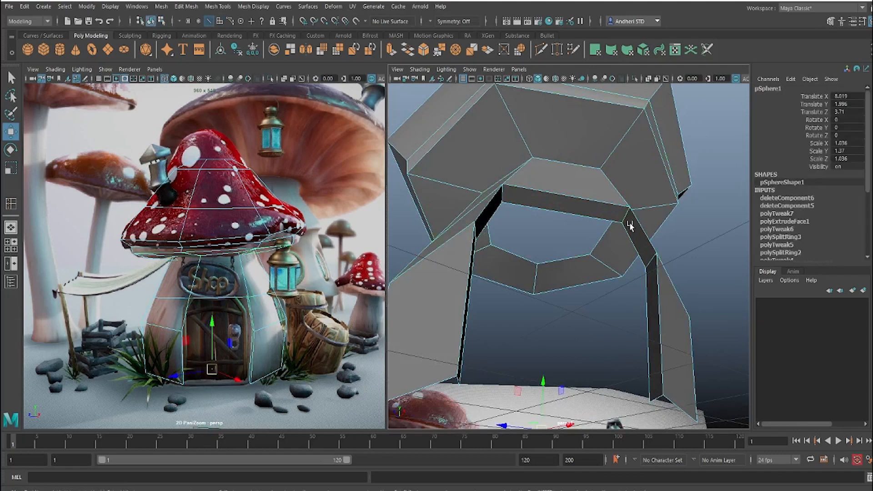
right_click_drag(616, 213, 541, 237, "shift")
left_click_drag(621, 220, 547, 214)
key("r")
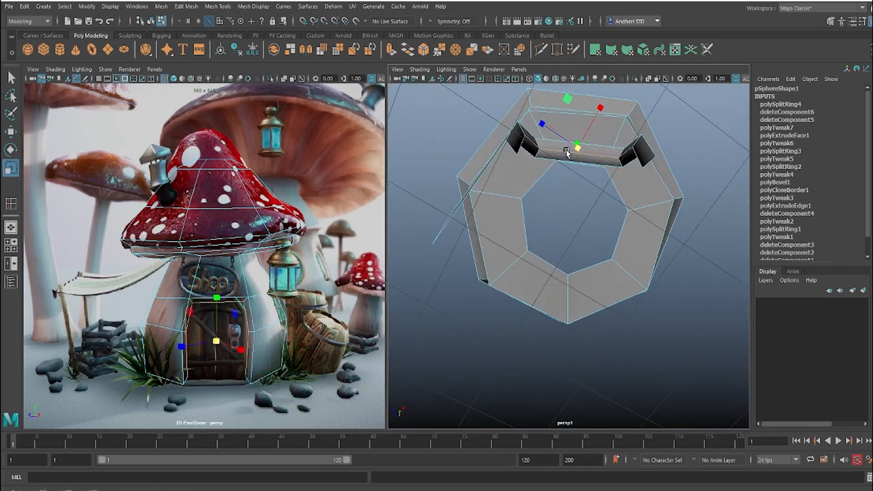
left_click_drag(575, 150, 543, 169, "alt")
left_click(543, 170)
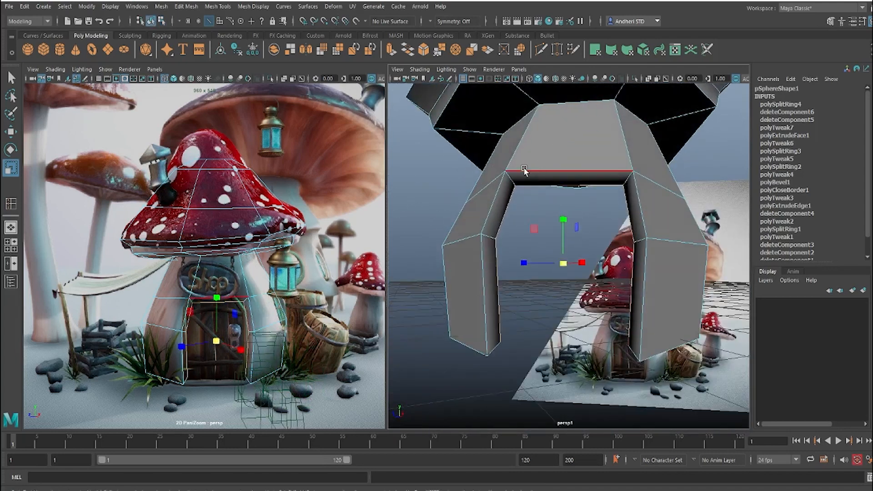
Step: Insert a second edge loop near the front rim of the door opening and shift it slightly
right_click_drag(524, 170, 513, 182, "shift")
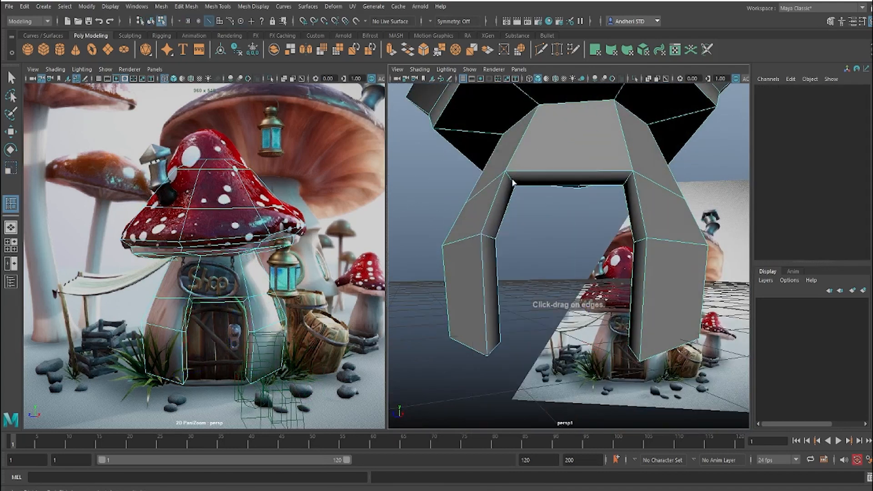
left_click(513, 181)
left_click_drag(517, 201, 526, 157, "alt")
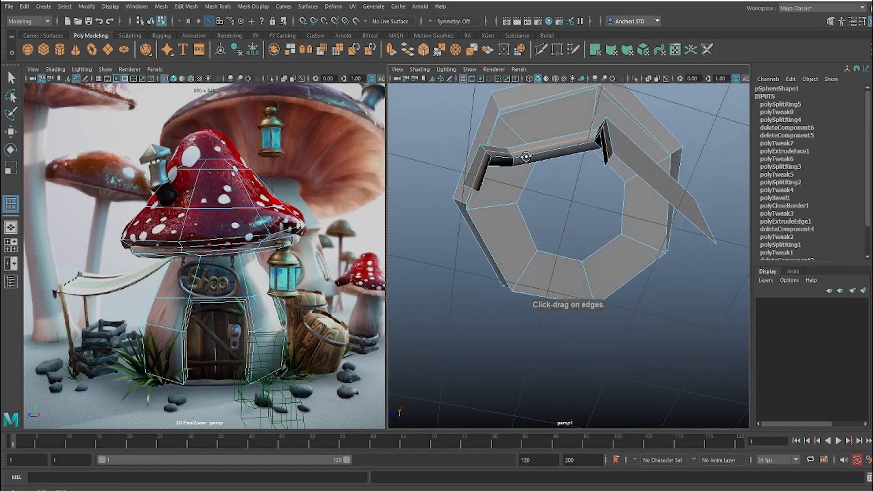
key("r")
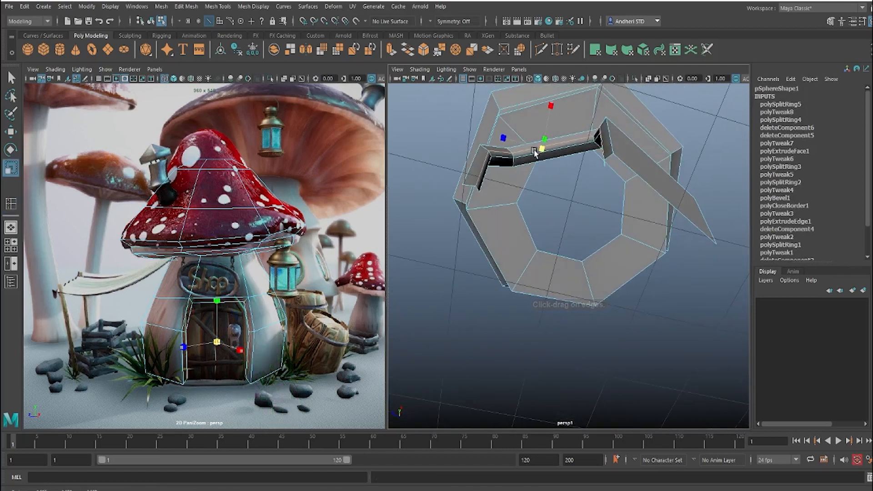
key("w")
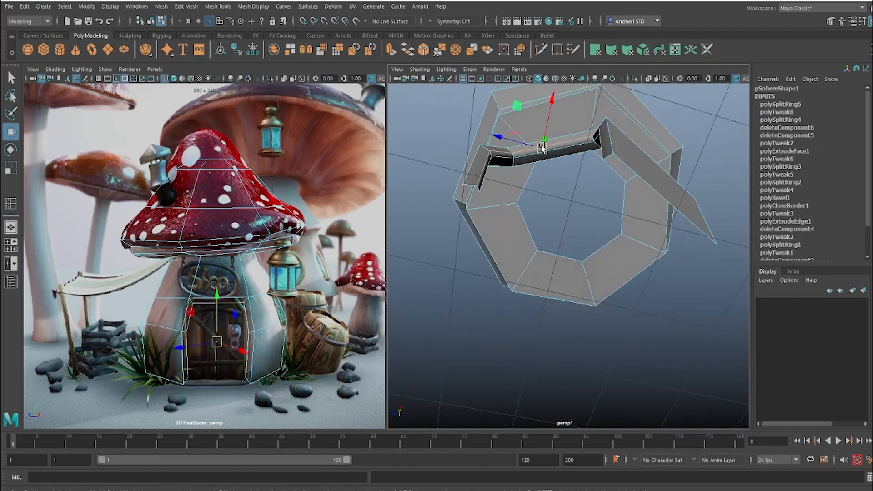
left_click_drag(537, 149, 540, 145)
left_click(573, 176)
Step: Adjust the vertices at the bend on the door opening's right side to follow the door frame in the reference
left_click_drag(573, 176, 522, 224, "alt")
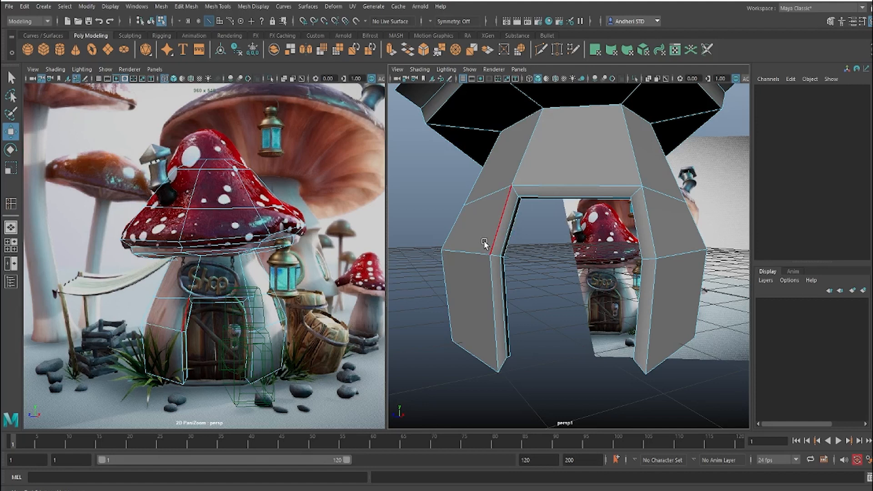
left_click_drag(484, 243, 520, 279, "alt")
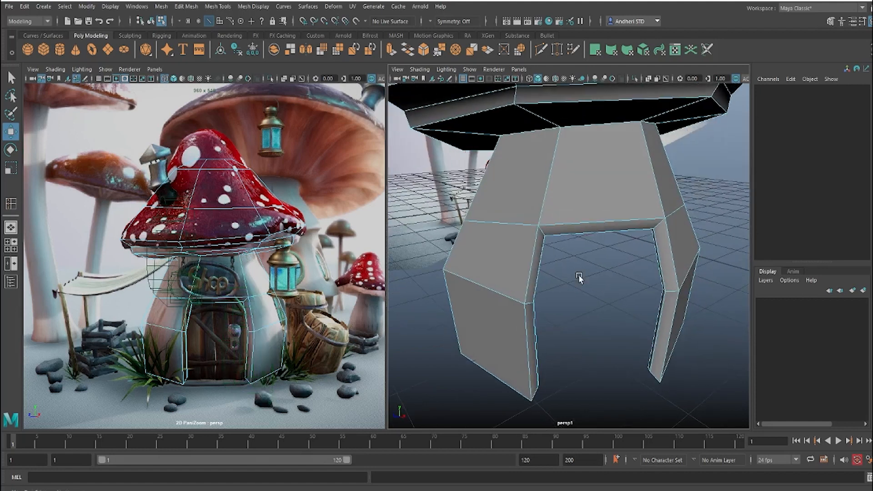
left_click_drag(579, 278, 571, 244, "alt")
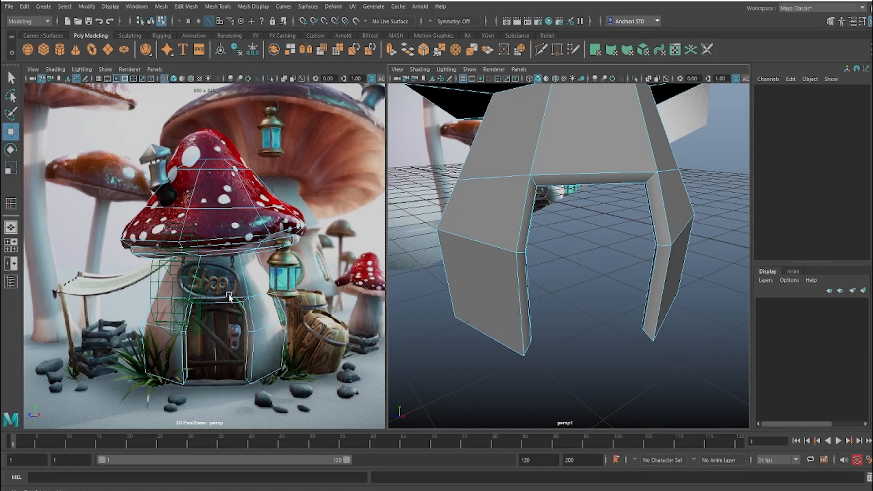
scroll(229, 297, "up", 5)
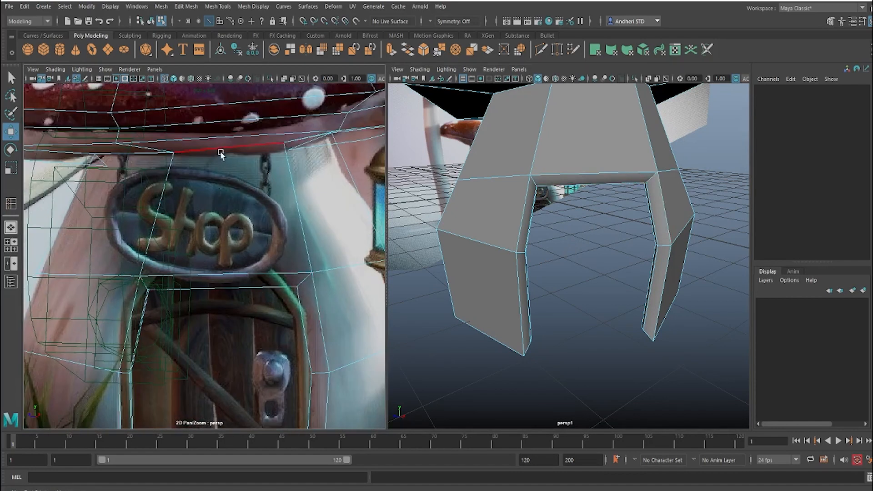
right_click(147, 292)
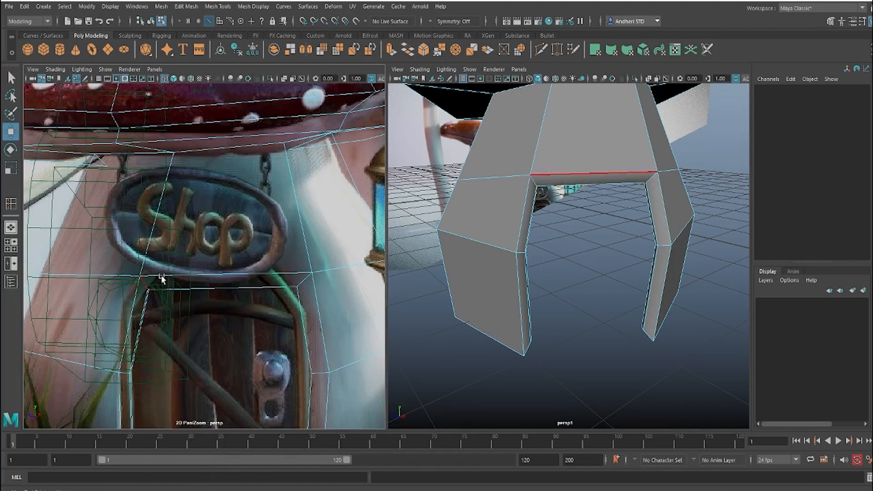
right_click_drag(304, 276, 249, 231)
left_click_drag(263, 246, 371, 325)
left_click_drag(303, 285, 313, 374)
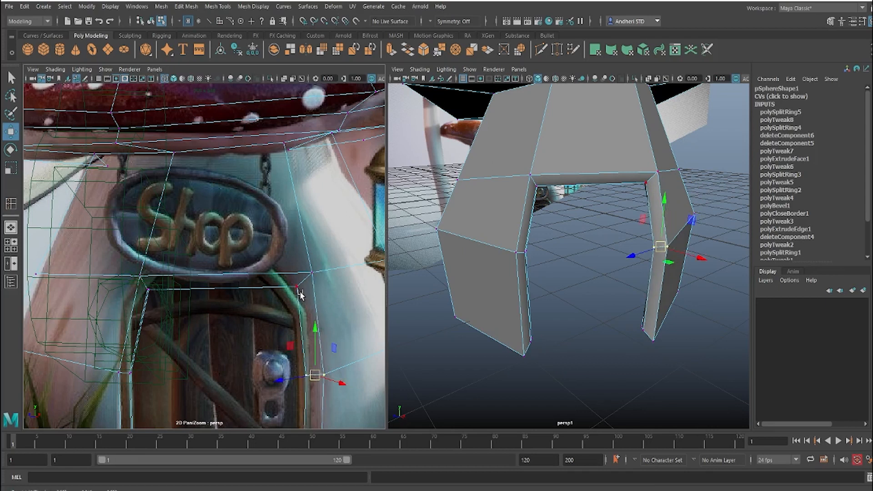
Step: Insert a vertical edge loop down the middle of the front, running through the cap and stem above the door
left_click_drag(614, 195, 551, 217, "alt")
right_click_drag(542, 194, 569, 156)
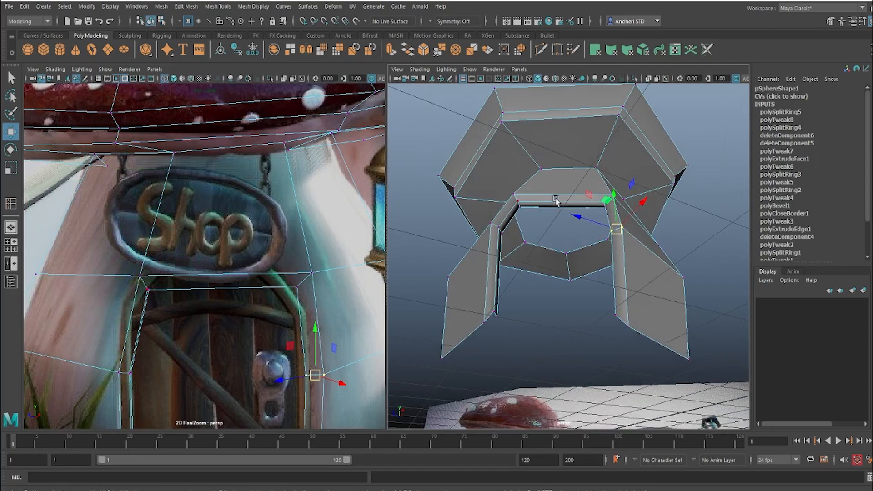
left_click_drag(555, 199, 558, 230, "alt")
right_click_drag(571, 227, 571, 282, "shift")
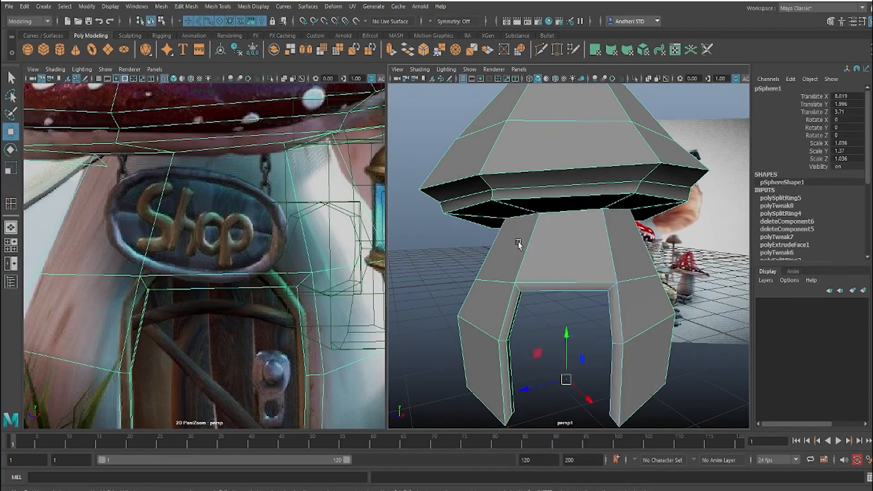
left_click(564, 284)
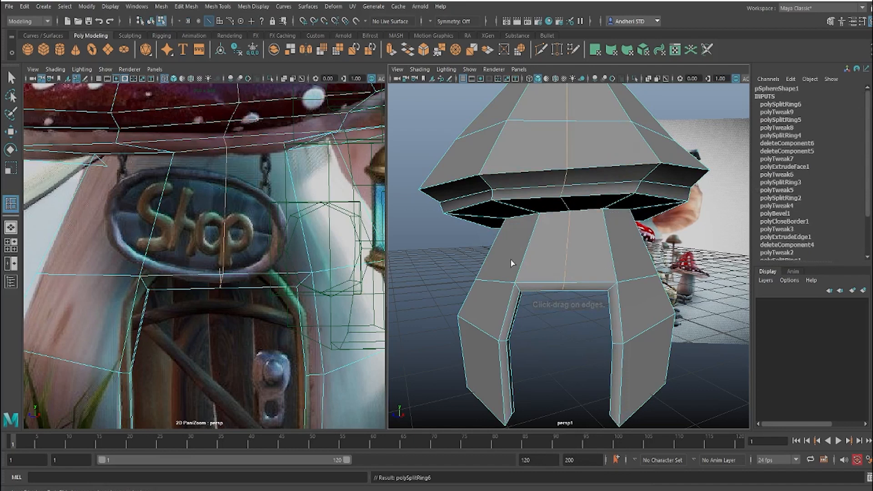
Step: Raise the middle vertices above the door opening to form the peak of its arch
key("w")
right_click_drag(563, 238, 523, 237)
left_click(563, 287)
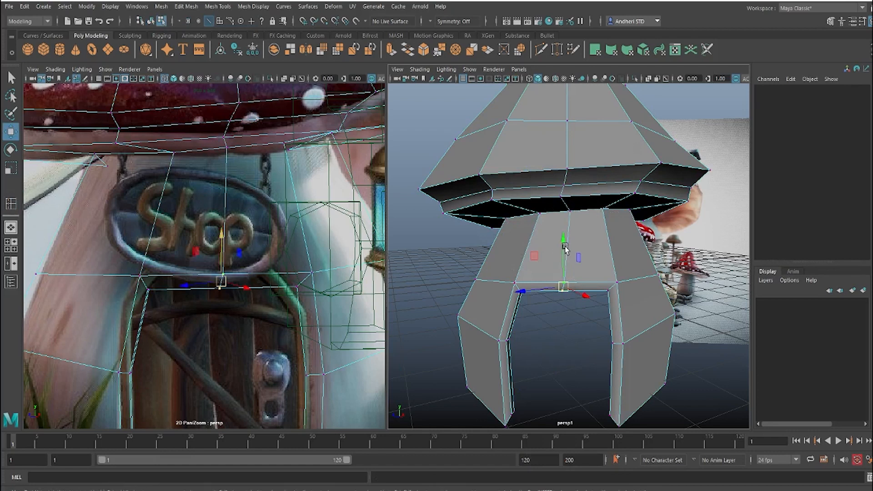
mouse_move(563, 248)
left_mouse_down()
mouse_move(565, 230)
mouse_move(568, 237)
left_mouse_up()
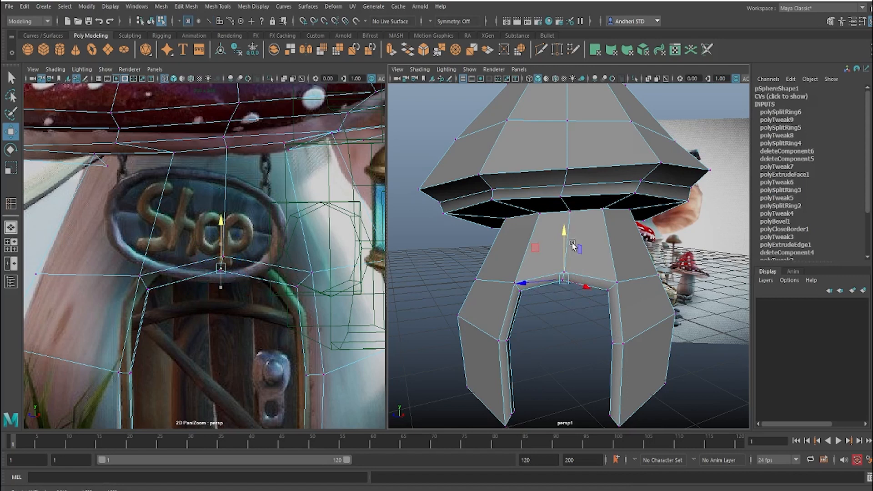
Step: Lower the vertices at both upper corners of the door opening slightly to shape the arch like the reference
left_click(586, 289)
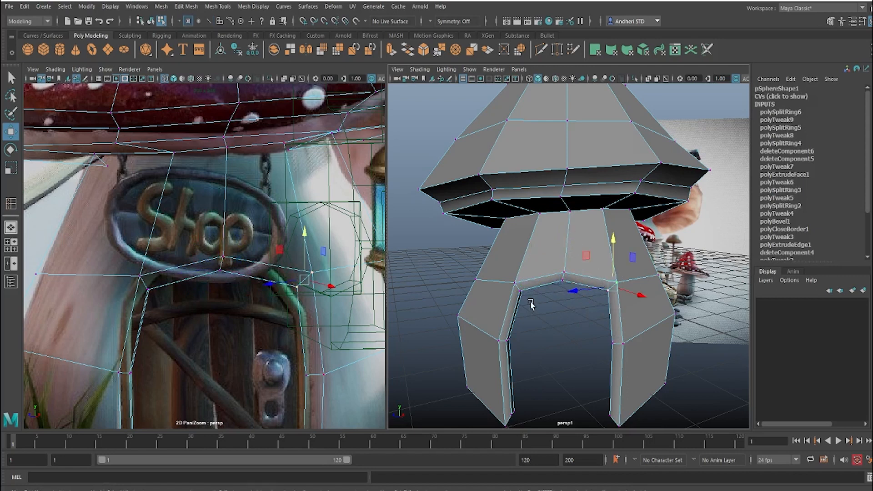
left_click(513, 281, "shift")
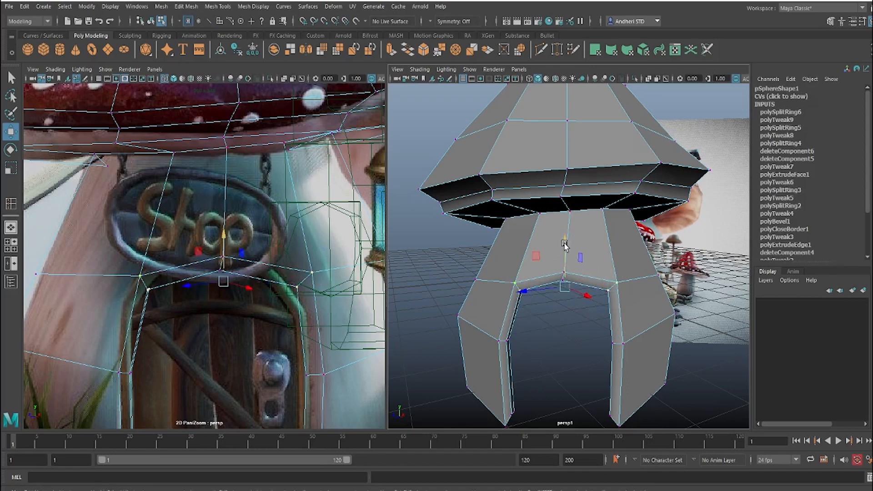
left_click_drag(564, 244, 566, 249)
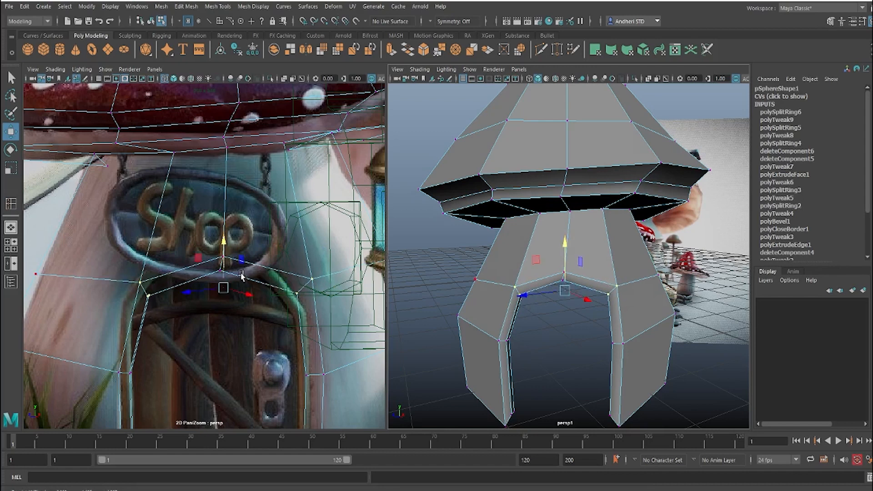
Step: Align the inner vertex at the door arch's peak with the outer one and widen both upper corners to match the door frame
left_click_drag(221, 275, 223, 224)
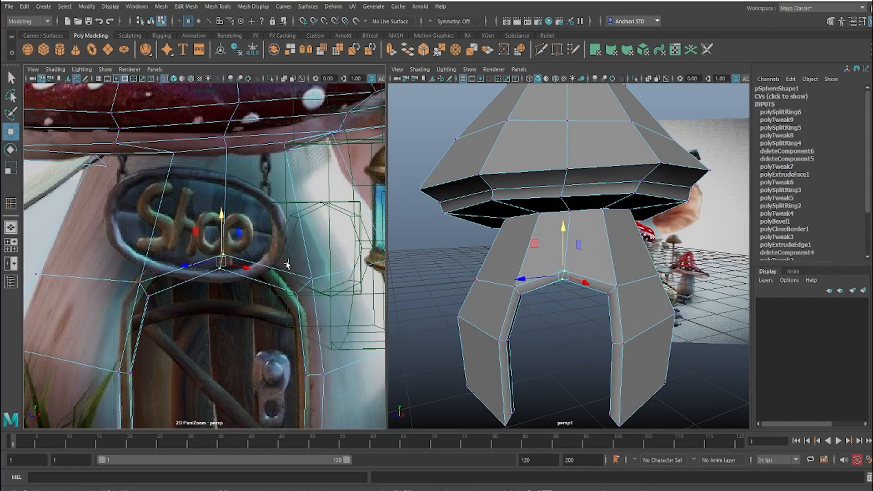
left_click(300, 292)
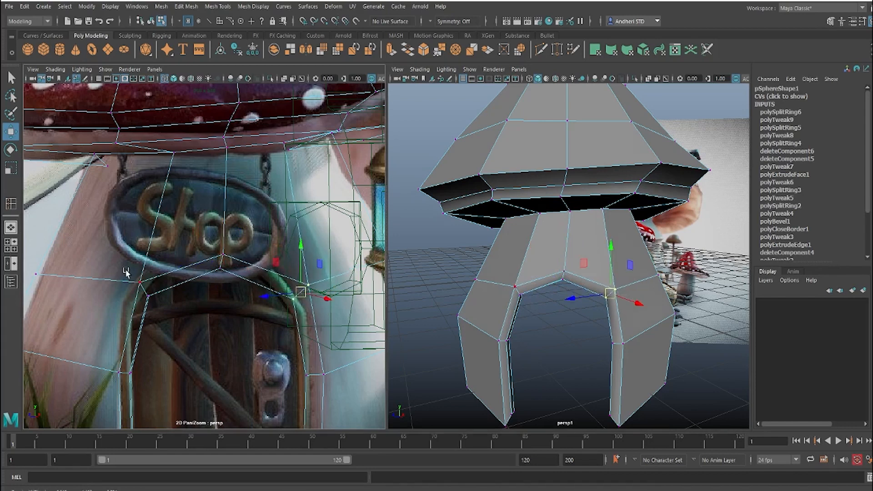
left_click_drag(125, 270, 139, 297)
left_click(214, 268)
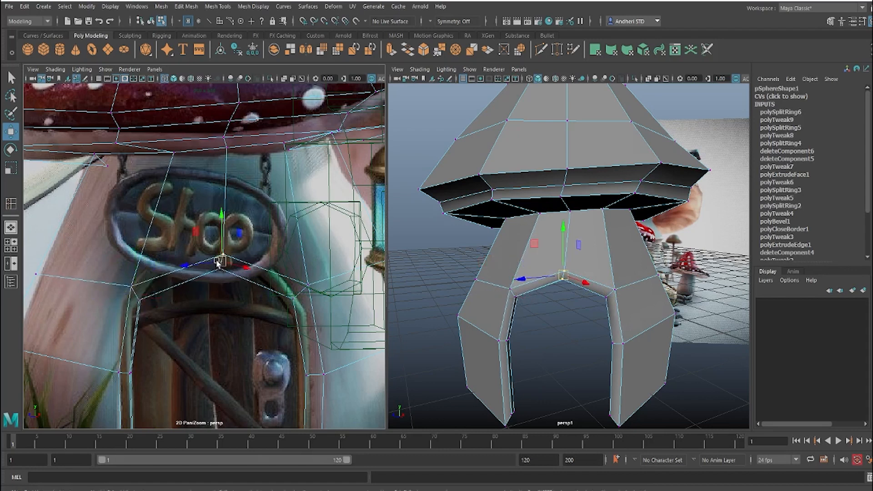
left_click_drag(219, 264, 214, 261)
key("ctrl+z")
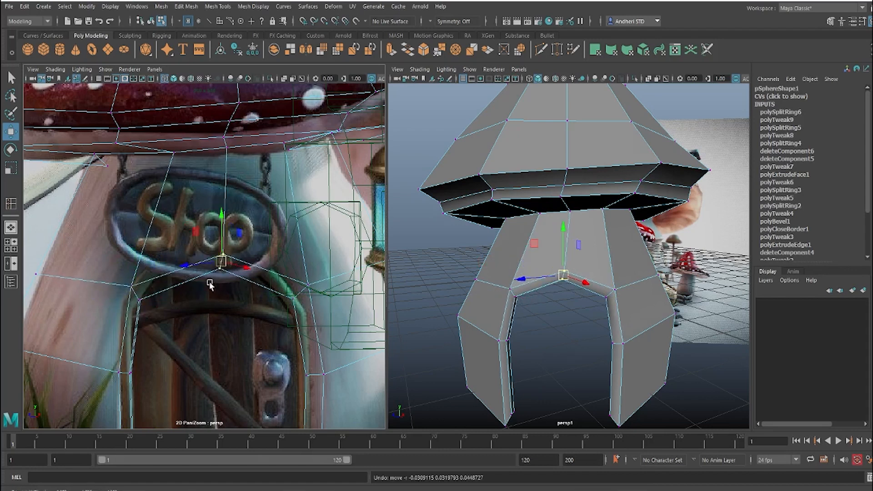
left_click_drag(221, 263, 221, 257)
key("ctrl+z")
Step: Switch to edge selection and inspect the door opening's inner faces and arch from below and from the front
left_click_drag(282, 270, 338, 307)
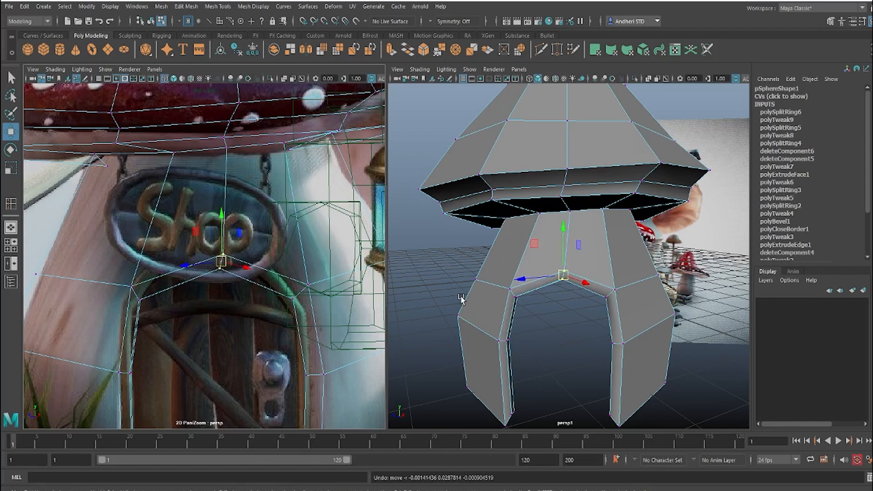
left_click_drag(432, 301, 572, 257, "alt")
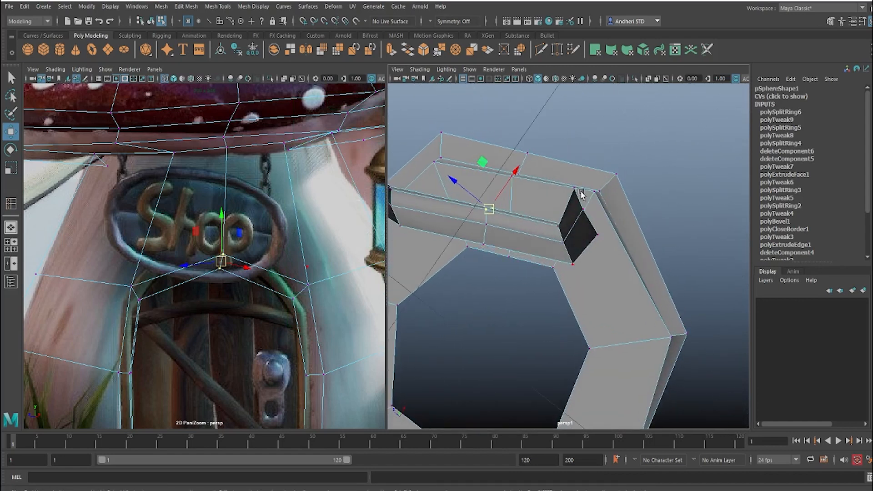
key("F10")
left_click(583, 250)
left_click_drag(547, 227, 526, 195)
left_click(572, 223)
left_click_drag(502, 263, 508, 345, "alt")
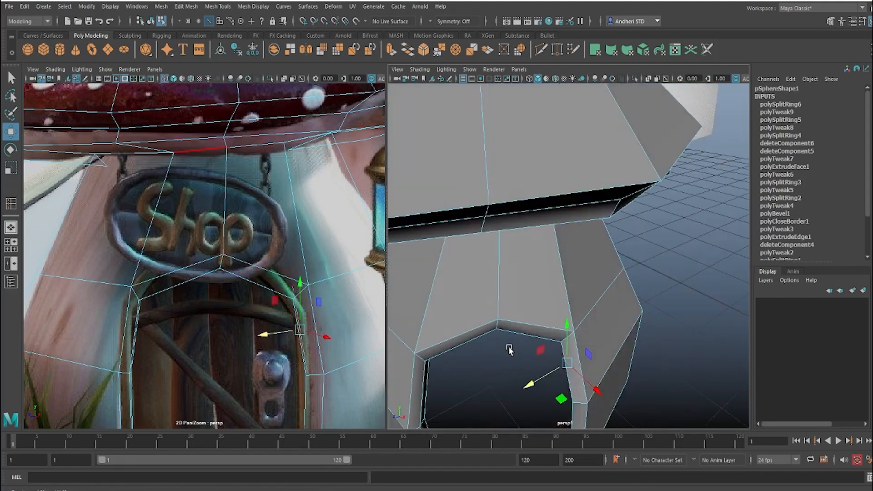
middle_click_drag(508, 346, 572, 219, "alt")
left_click_drag(573, 218, 533, 221, "alt")
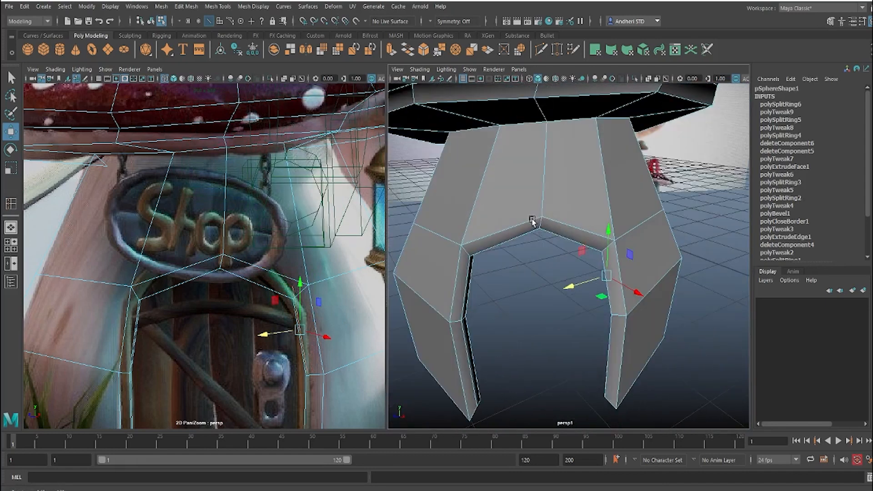
right_click_drag(543, 318, 536, 266, "alt")
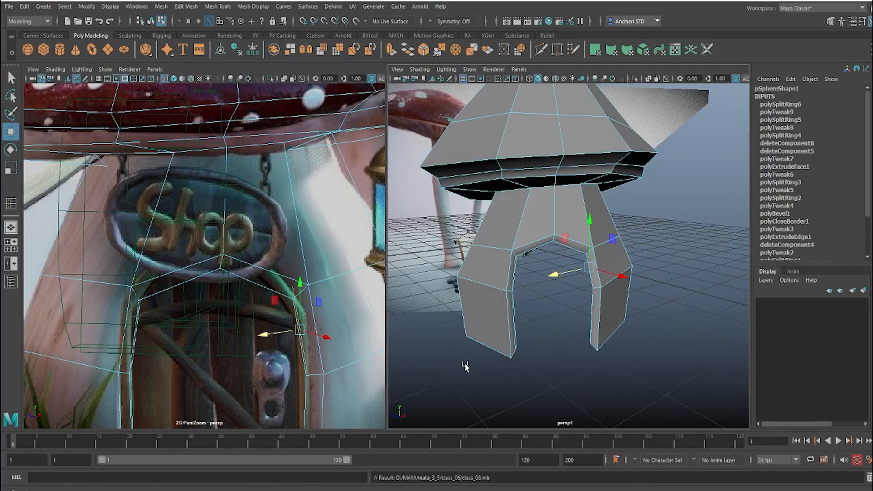
Step: Compare the blocked-out cap and stem with the red shop mushroom in the reference from several angles
right_click_drag(435, 310, 502, 269, "alt")
mouse_move(502, 271)
left_mouse_down("alt")
mouse_move(564, 264)
mouse_move(507, 258)
left_mouse_up("alt")
right_click_drag(506, 257, 512, 260, "alt")
middle_click_drag(513, 260, 516, 281, "alt")
left_click_drag(515, 279, 493, 288, "alt")
right_click_drag(493, 288, 650, 273, "alt")
middle_click_drag(650, 273, 496, 280, "alt")
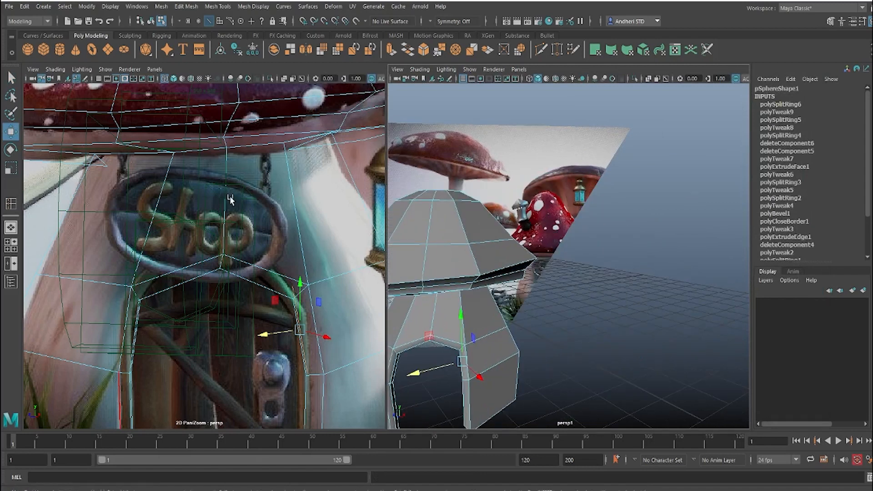
right_click_drag(259, 209, 78, 220)
middle_click_drag(79, 220, 75, 240)
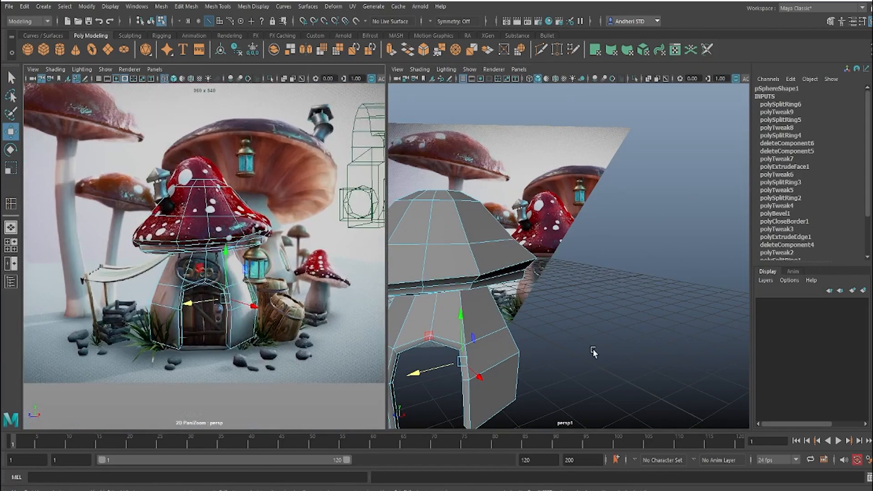
middle_click_drag(511, 331, 637, 328, "alt")
left_click_drag(637, 327, 626, 321, "alt")
middle_click_drag(626, 321, 617, 312, "alt")
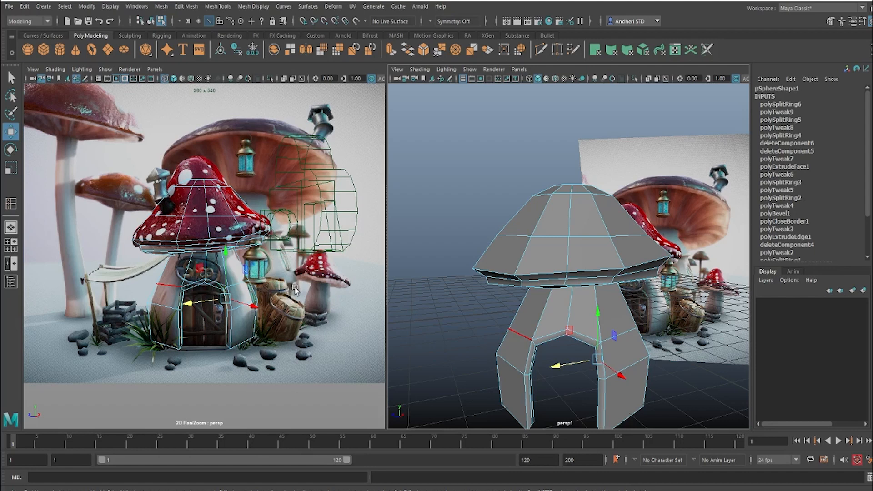
Step: Examine the small red mushroom and the barrels in the reference up close, and review the model's proportions from different sides
right_click_drag(267, 286, 402, 335)
middle_click_drag(345, 314, 139, 245)
right_click_drag(139, 245, 195, 259)
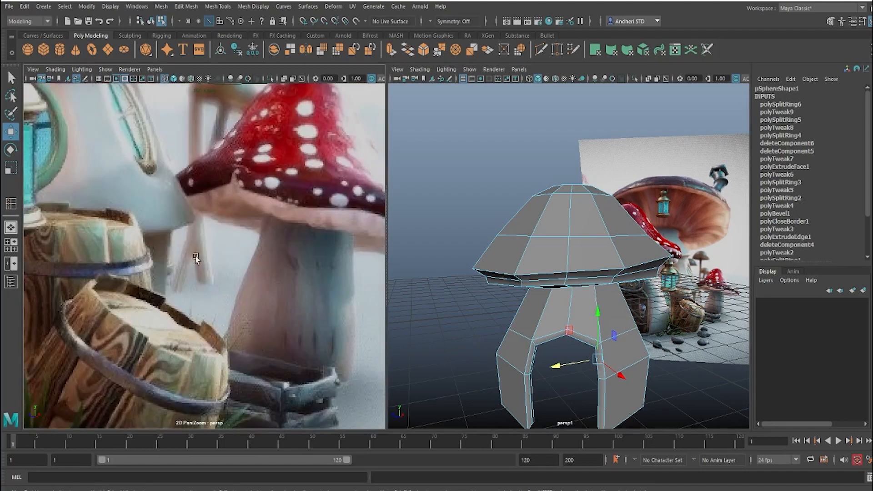
middle_click_drag(195, 259, 213, 251)
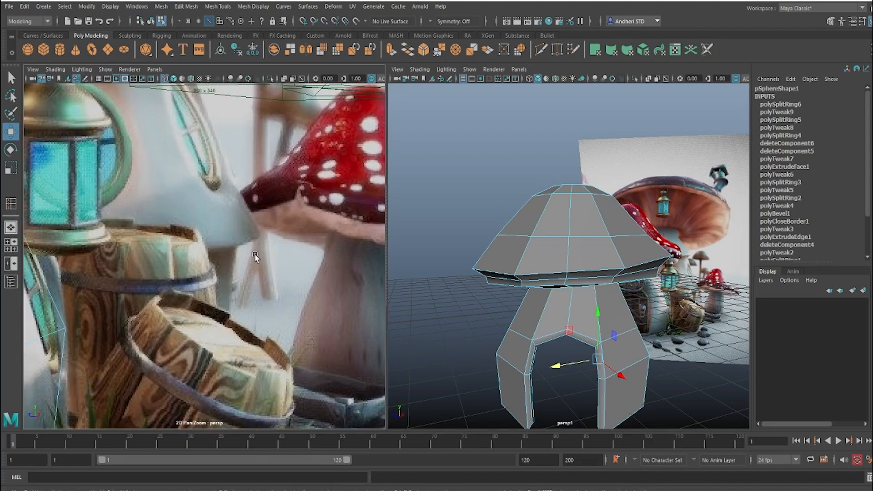
right_click_drag(240, 261, 156, 249)
middle_click_drag(155, 249, 254, 272)
right_click_drag(255, 272, 241, 255)
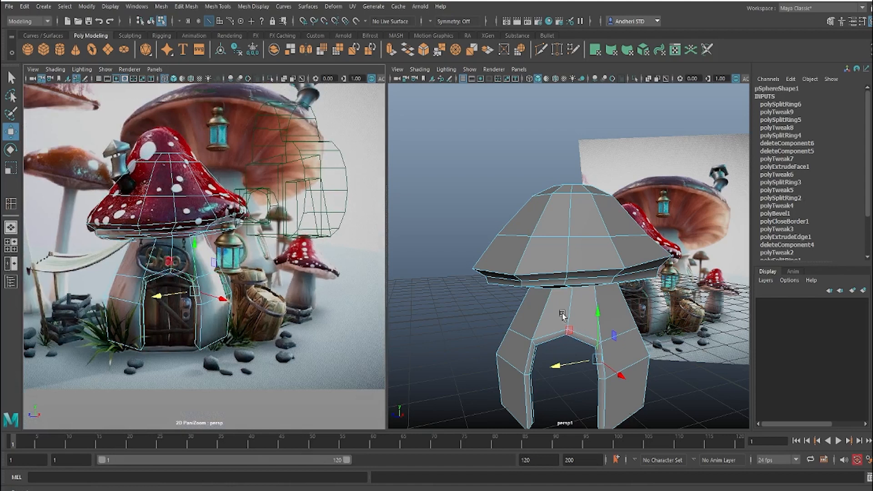
right_click_drag(650, 311, 609, 305, "alt")
middle_click_drag(609, 305, 564, 310, "alt")
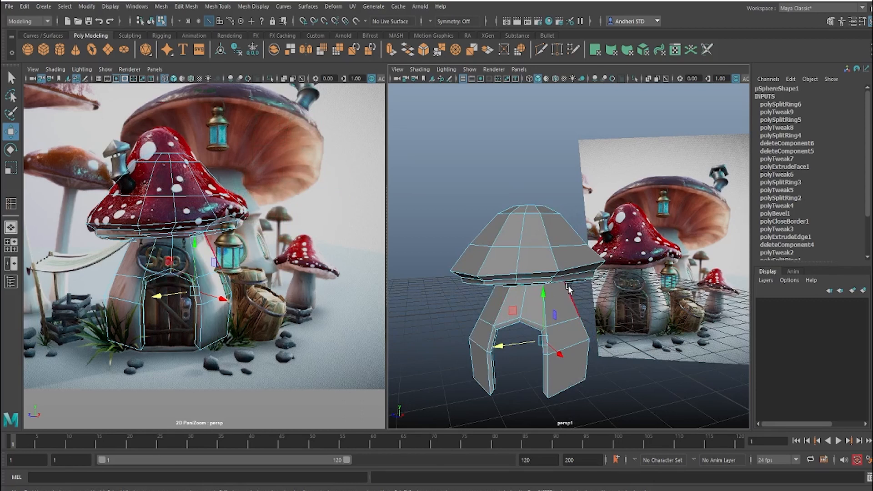
left_click_drag(550, 291, 545, 294, "alt")
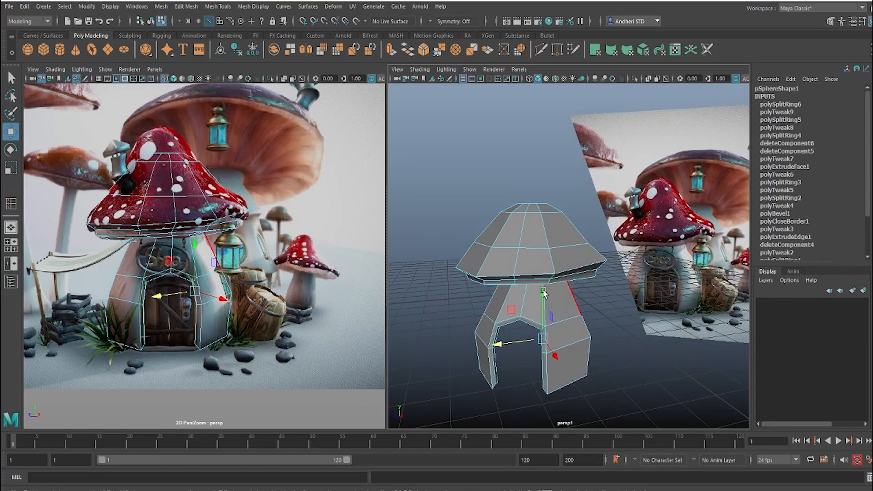
left_click_drag(530, 301, 558, 314, "alt")
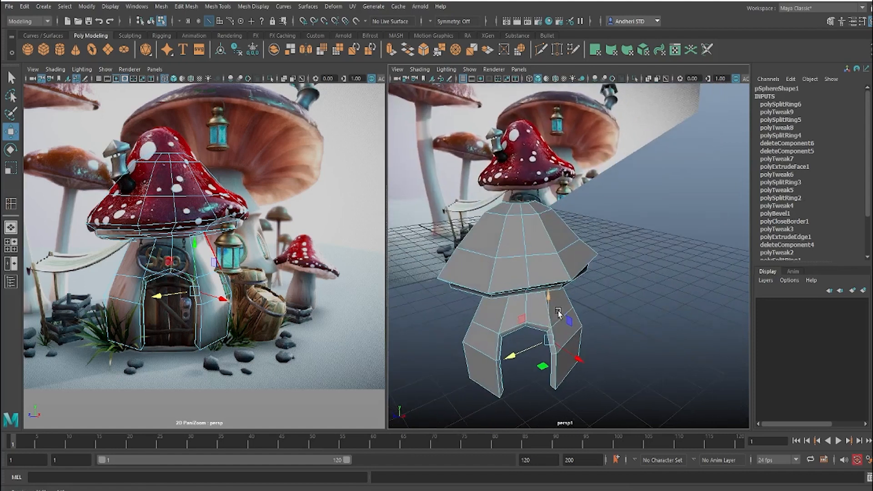
Step: Switch the mushroom mesh to multi-component selection
right_click_drag(144, 278, 139, 229)
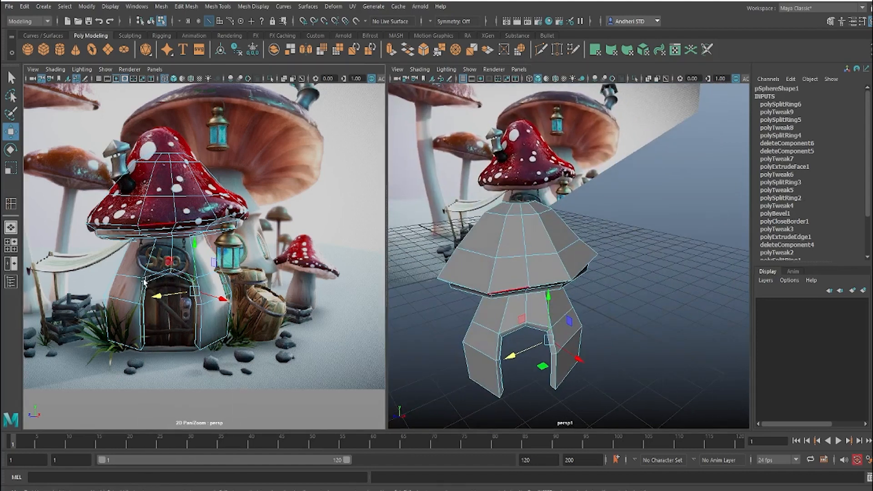
right_click(144, 282)
right_click_drag(125, 275, 126, 273)
right_click_drag(174, 219, 288, 203)
right_click_drag(171, 165, 228, 155)
left_click(246, 149)
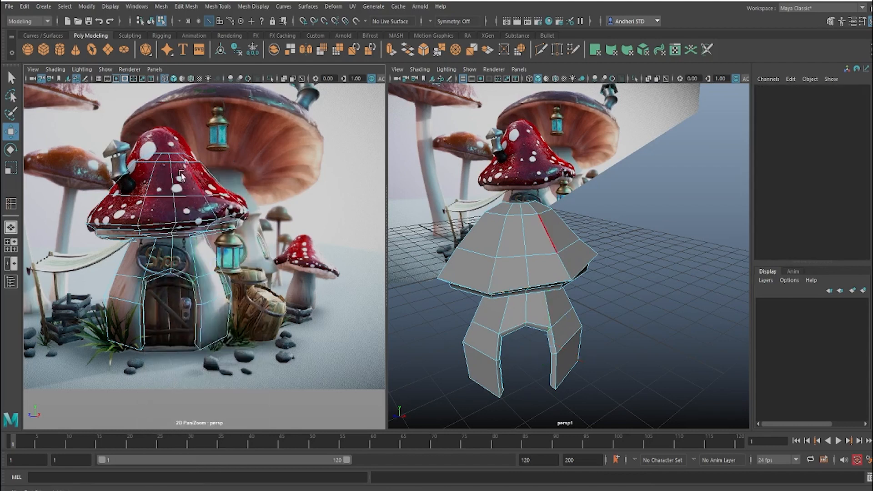
right_click_drag(171, 161, 254, 129)
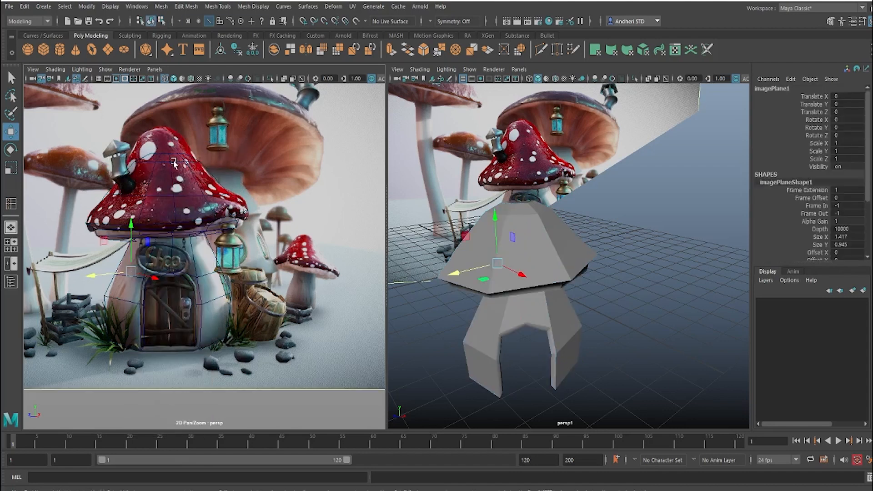
right_click_drag(174, 163, 177, 170)
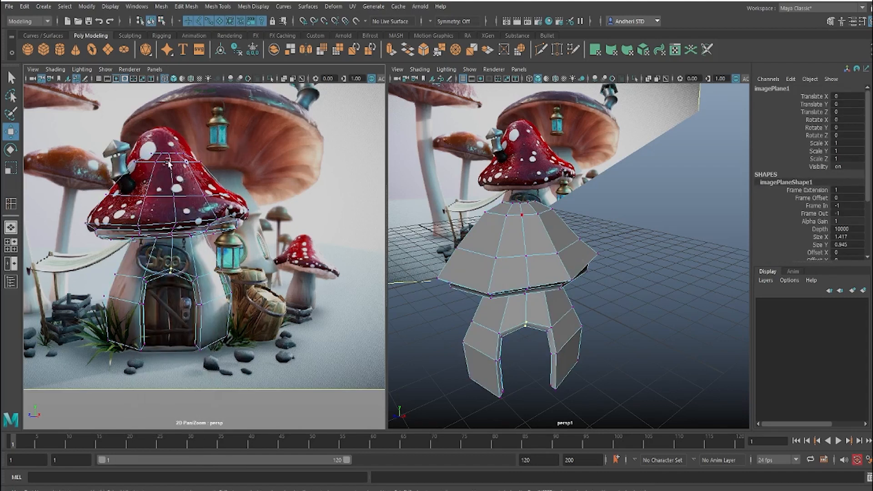
Step: Turn off backface culling in the mushroom mesh's component display attributes
left_click(169, 163)
key("ctrl+a")
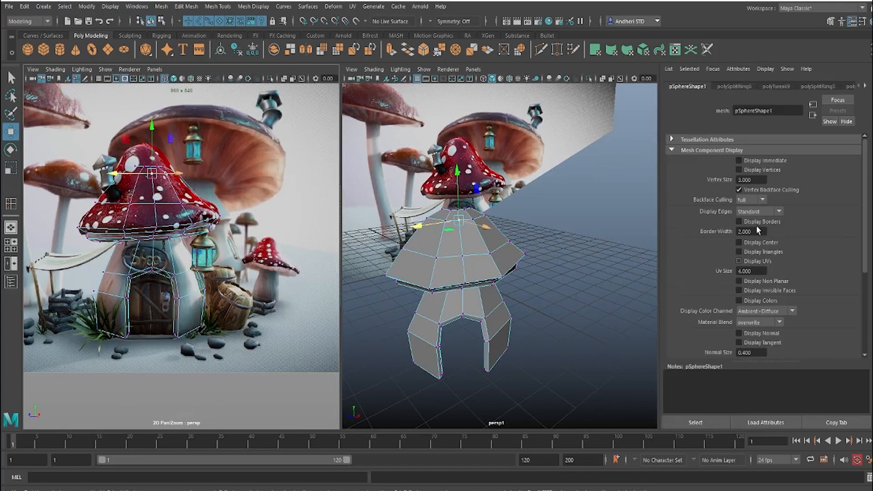
left_click(752, 211)
left_click(752, 212)
left_click(108, 344)
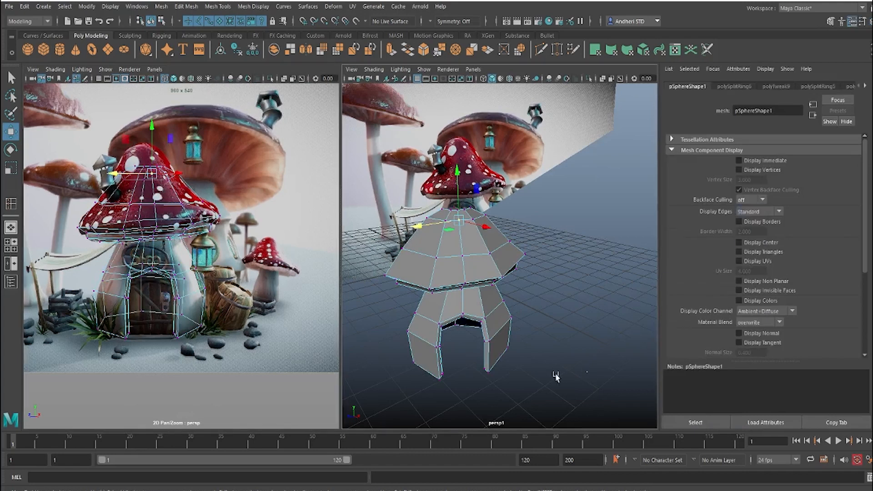
Step: Select the vertical middle edge loop through the cap and stem and apply Edit Edge Flow to round it out
left_click_drag(539, 305, 495, 286, "alt")
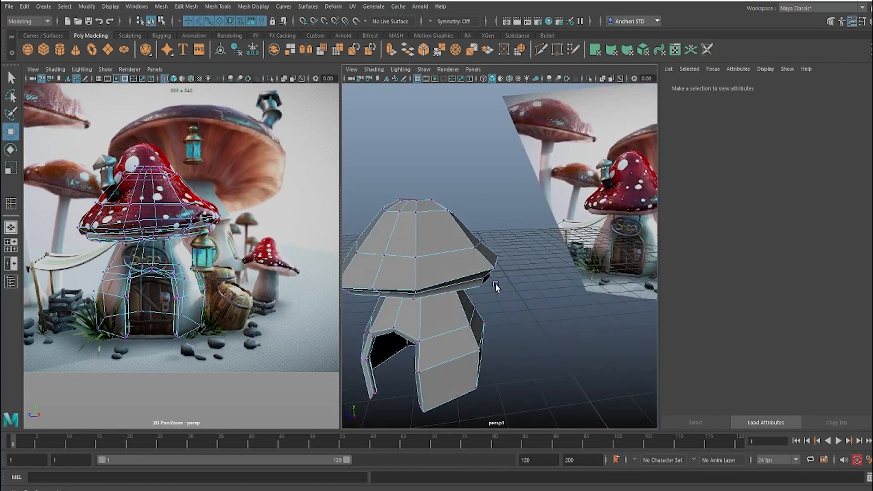
right_click_drag(495, 286, 456, 263, "alt")
left_click_drag(456, 263, 461, 240, "alt")
right_click_drag(461, 240, 486, 259, "alt")
left_click_drag(487, 259, 483, 204, "alt")
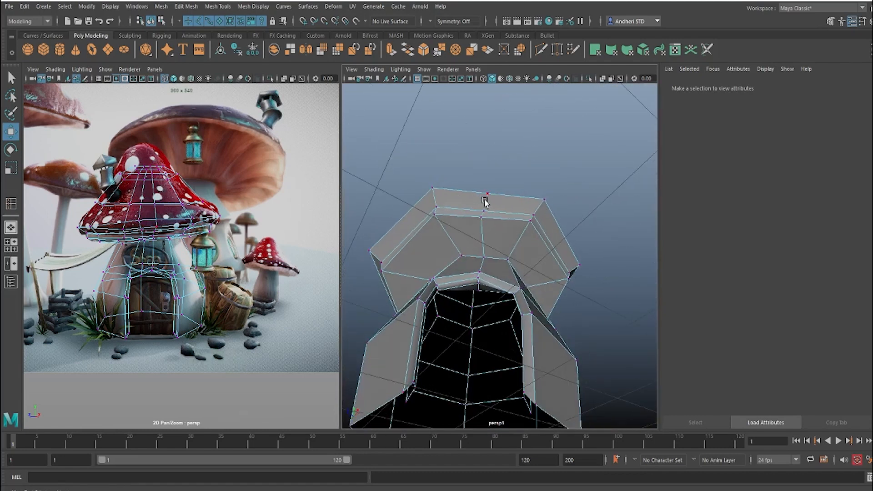
right_click_drag(485, 201, 490, 131)
left_click(486, 202)
left_click_drag(486, 202, 522, 201, "alt")
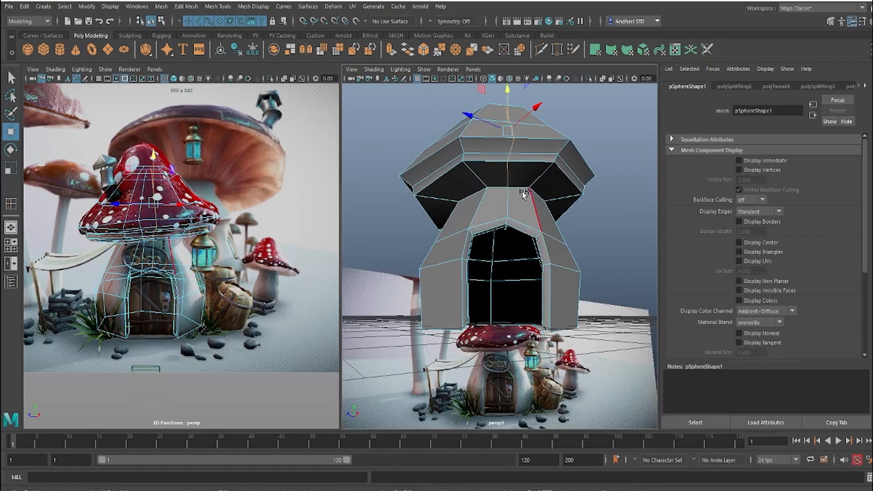
right_click_drag(522, 192, 513, 291, "shift")
left_click(617, 143)
left_click_drag(617, 137, 527, 136, "alt")
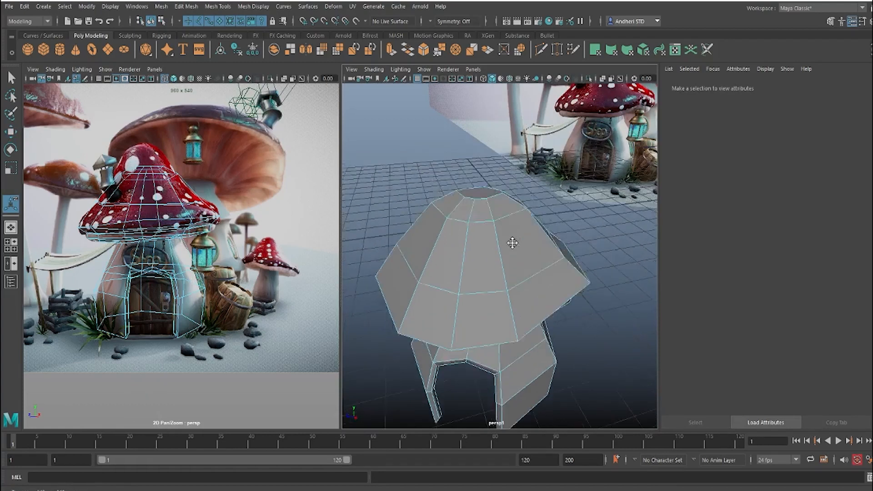
Step: Raise the cap's top face to the tip of the reference mushroom and scale it down to match the narrow peak
left_click_drag(510, 240, 473, 259, "alt")
key("q")
left_click(468, 280)
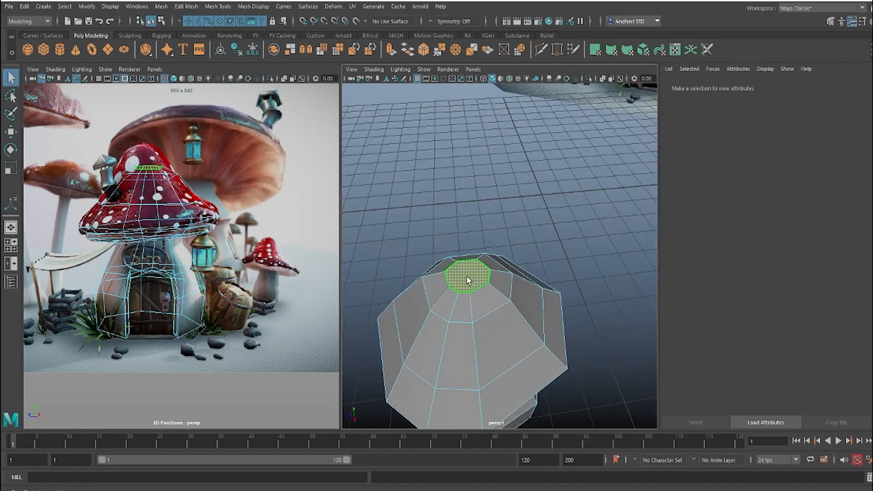
key("w")
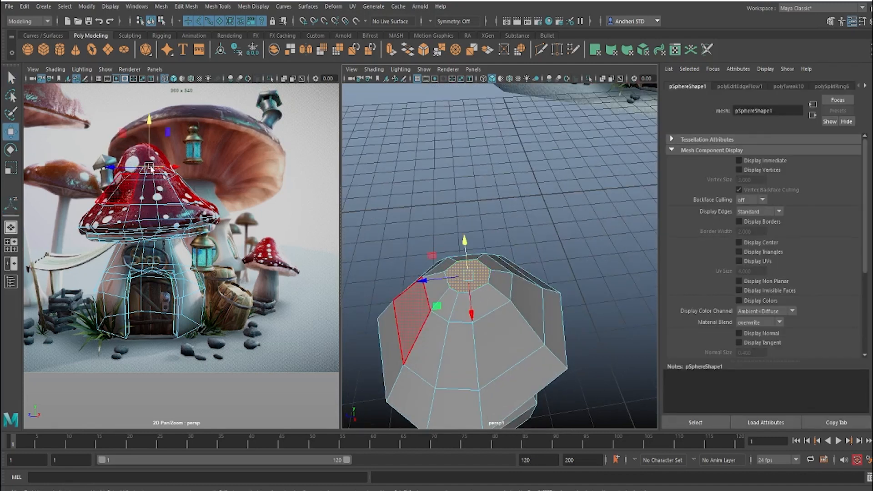
left_click_drag(150, 167, 143, 146)
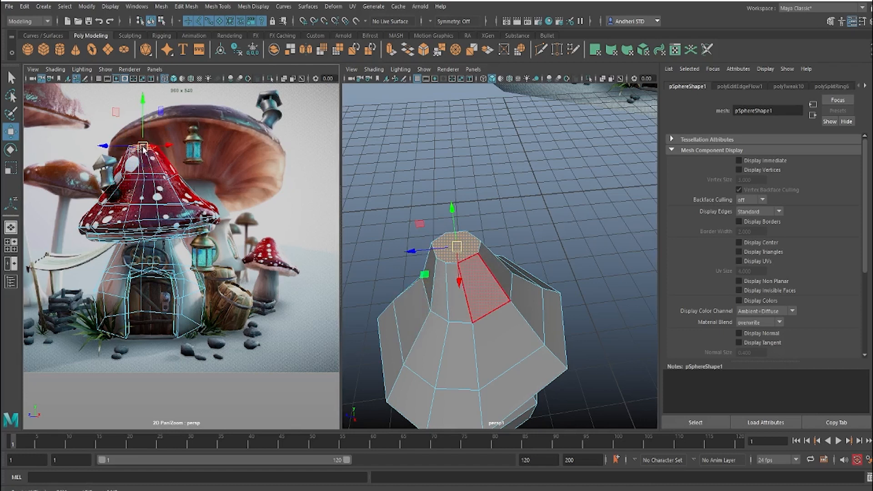
key("r")
left_click_drag(143, 150, 135, 150)
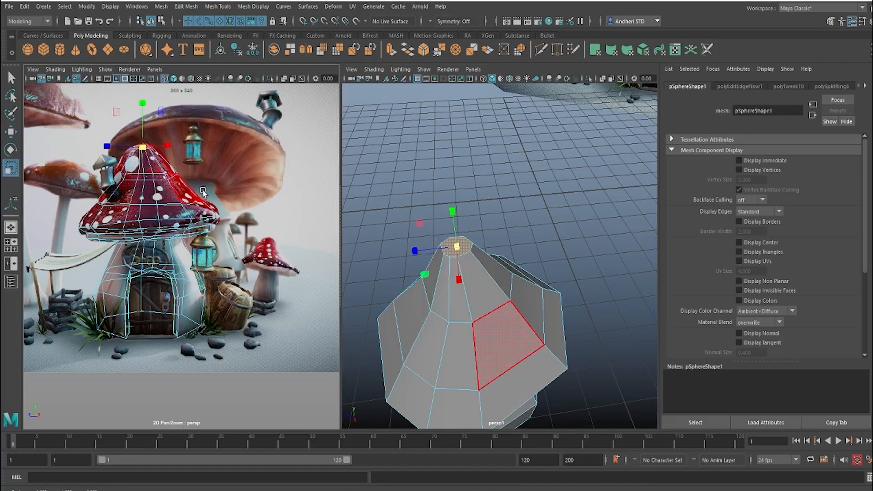
Step: Select the upper horizontal edge loop of the cap and shift it sideways to line up with the reference mushroom
scroll(168, 193, "up", 5)
middle_click_drag(125, 111, 200, 227)
scroll(201, 212, "up", 2)
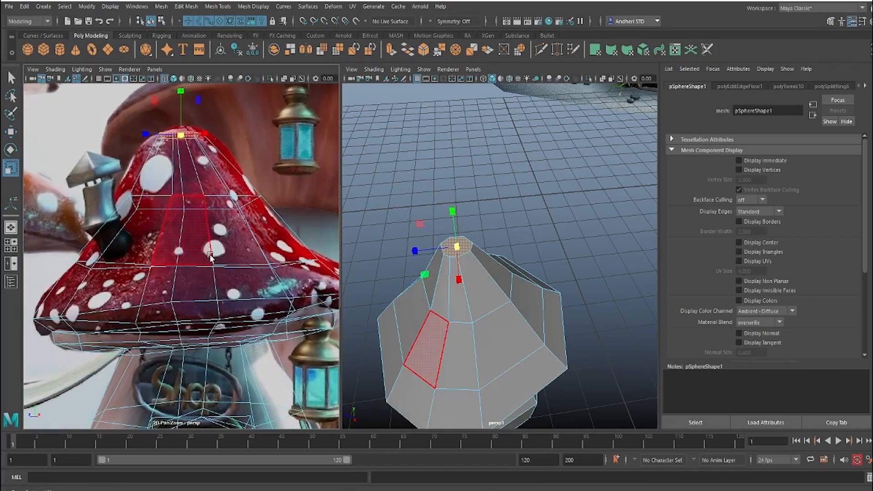
right_click_drag(200, 208, 201, 148)
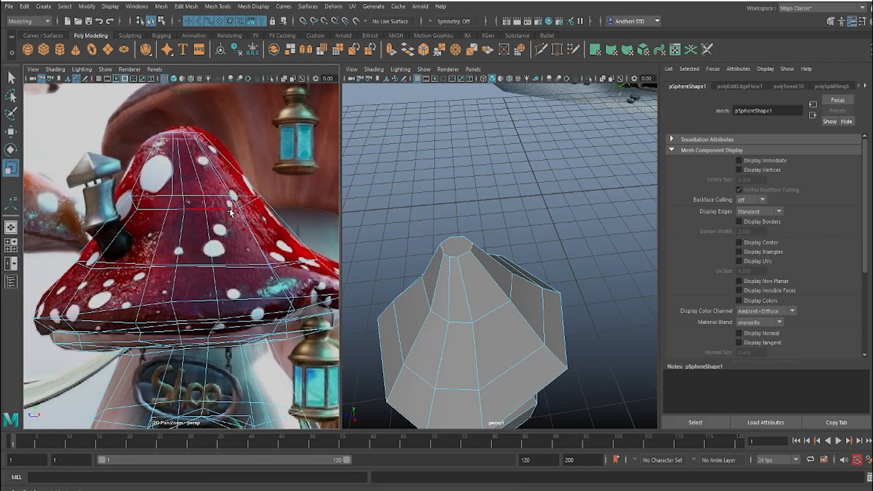
left_click(219, 210)
double_click(211, 207)
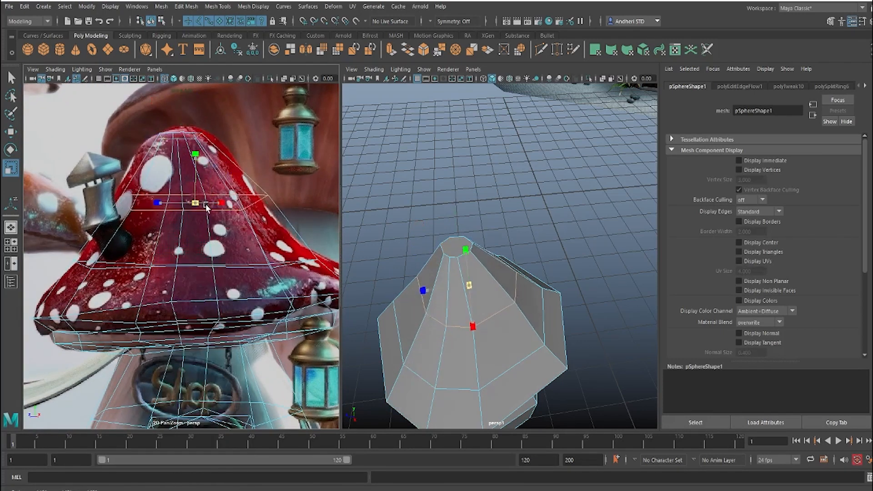
key("w")
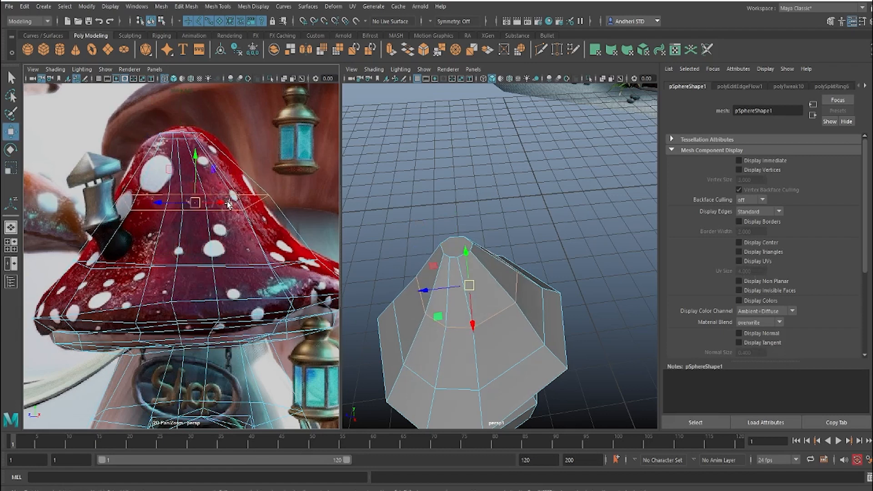
left_click_drag(194, 206, 185, 207)
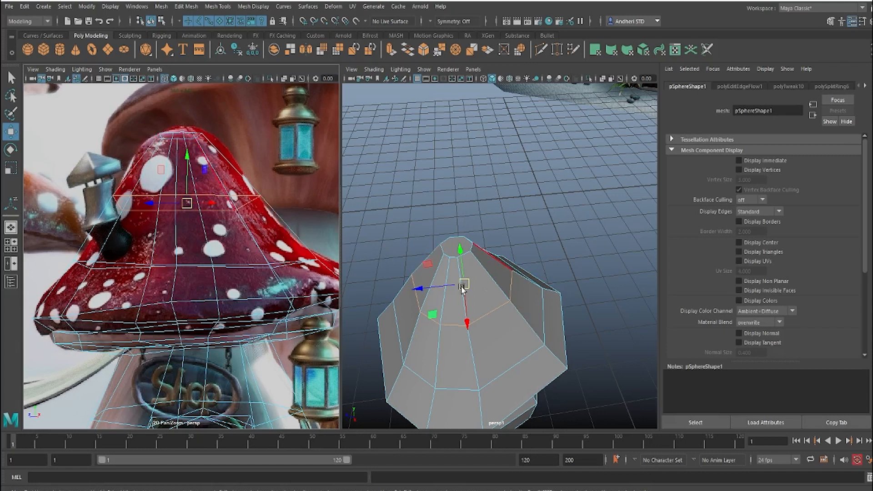
left_click_drag(461, 289, 499, 266, "alt")
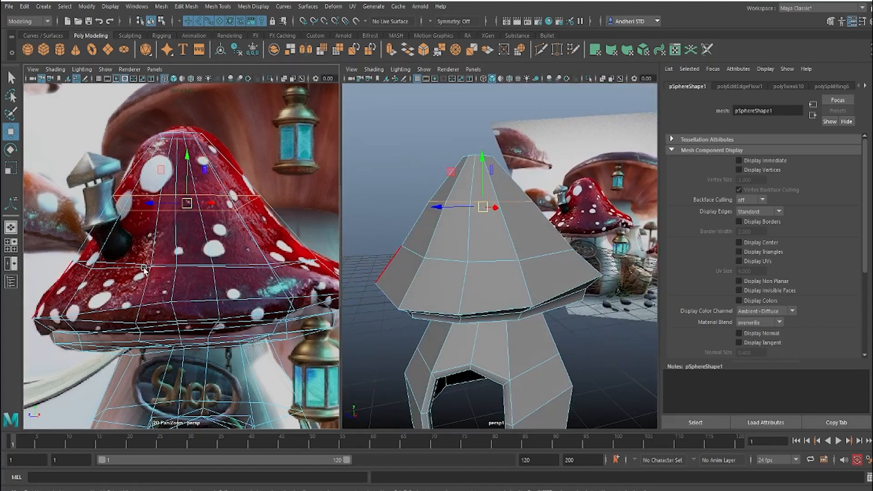
Step: Select the lower horizontal edge loop around the cap, just above its rim, and activate the Scale tool on it
left_click(97, 341)
right_click_drag(526, 263, 490, 271, "alt")
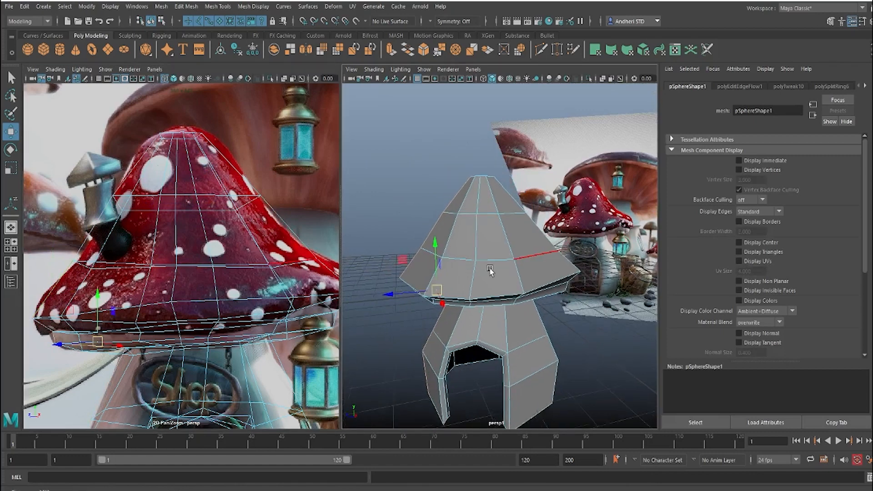
left_click_drag(490, 271, 450, 261, "alt")
left_click(415, 266)
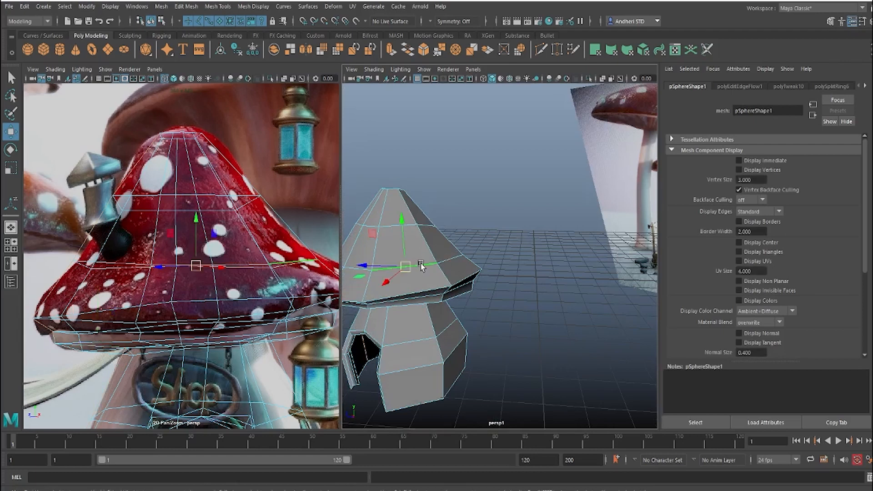
key("r")
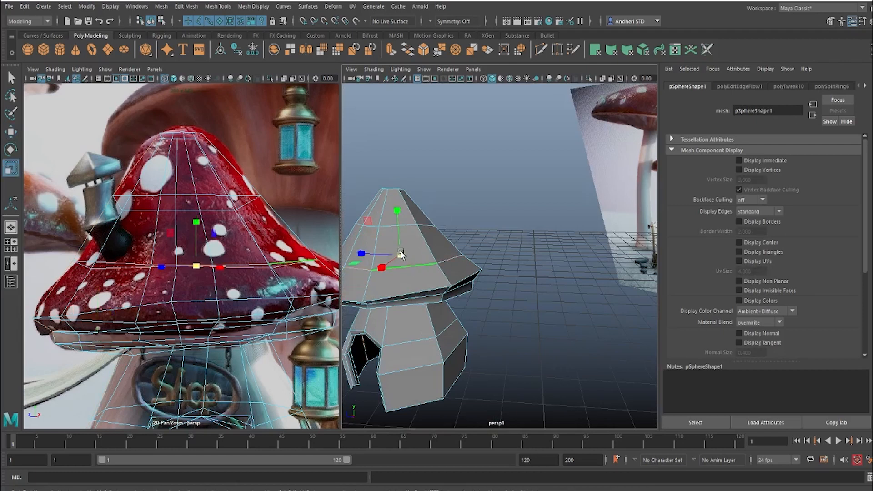
left_click_drag(544, 278, 513, 266, "alt")
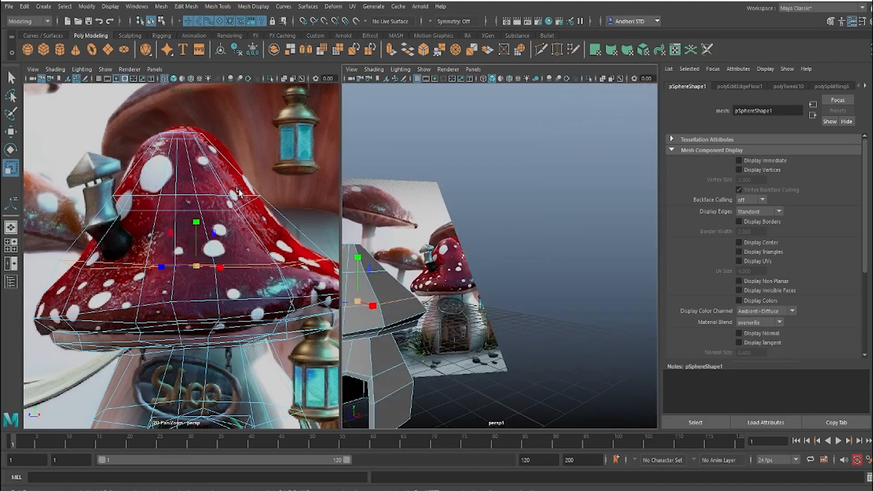
Step: Draw a polygon cylinder on the grid beside the shop mushroom, about 1.92 in radius and 6.52 high
scroll(213, 223, "down", 5)
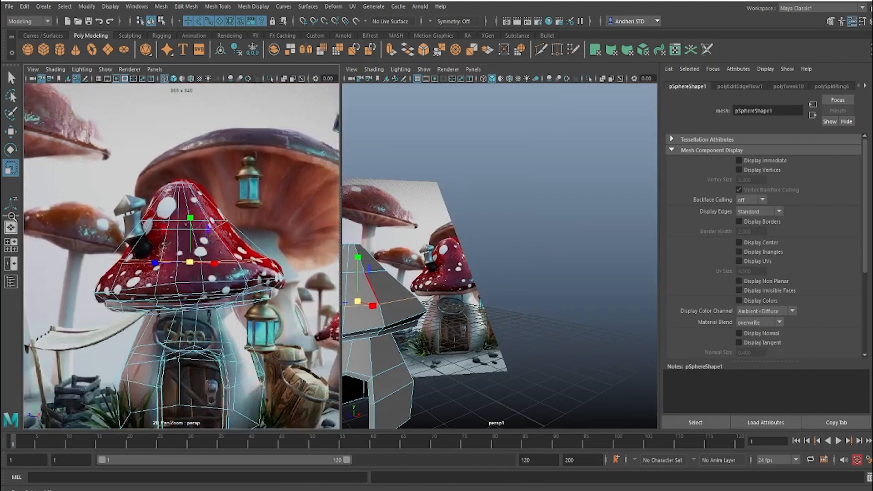
scroll(203, 227, "up", 3)
middle_click_drag(203, 227, 211, 118)
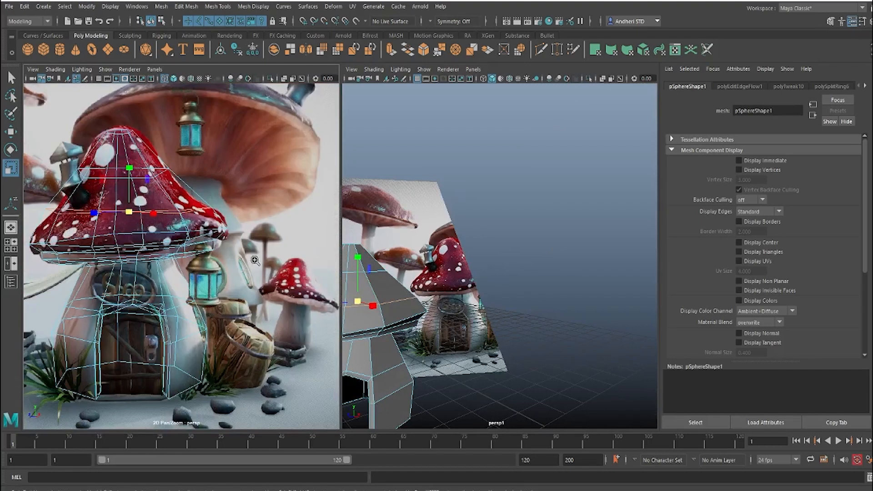
scroll(210, 118, "up", 4)
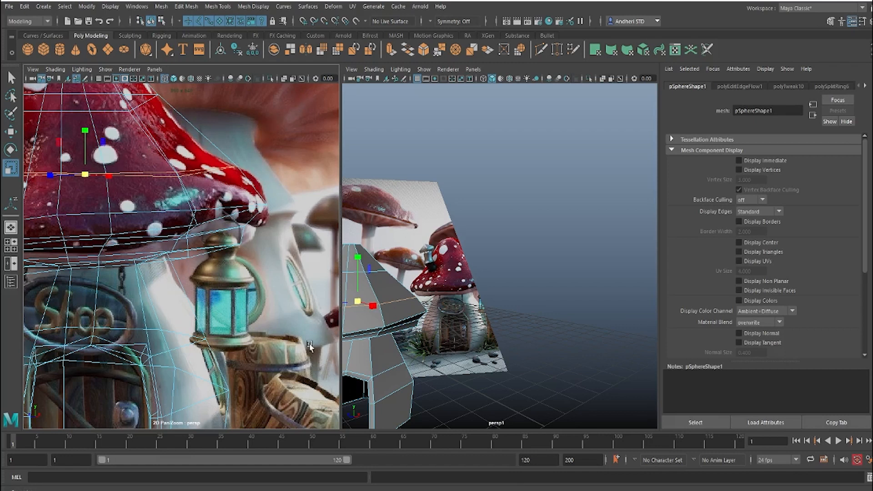
right_click_drag(533, 264, 380, 284, "alt")
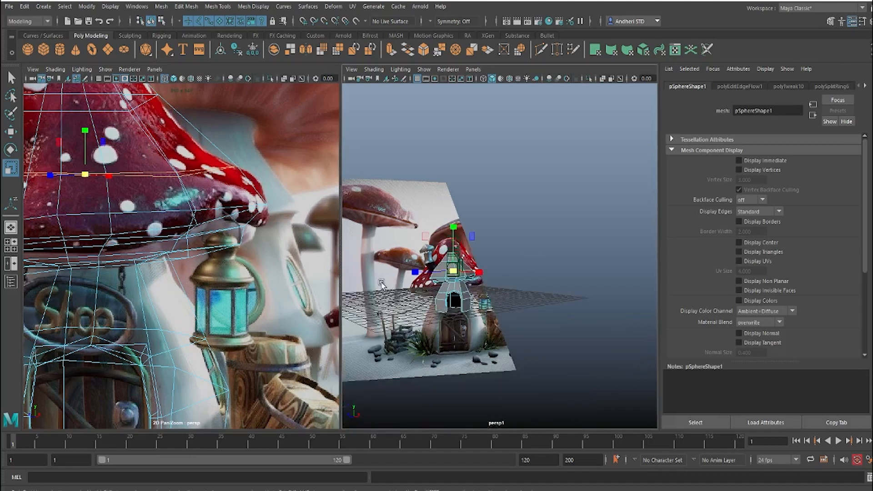
left_click_drag(402, 281, 374, 296, "alt")
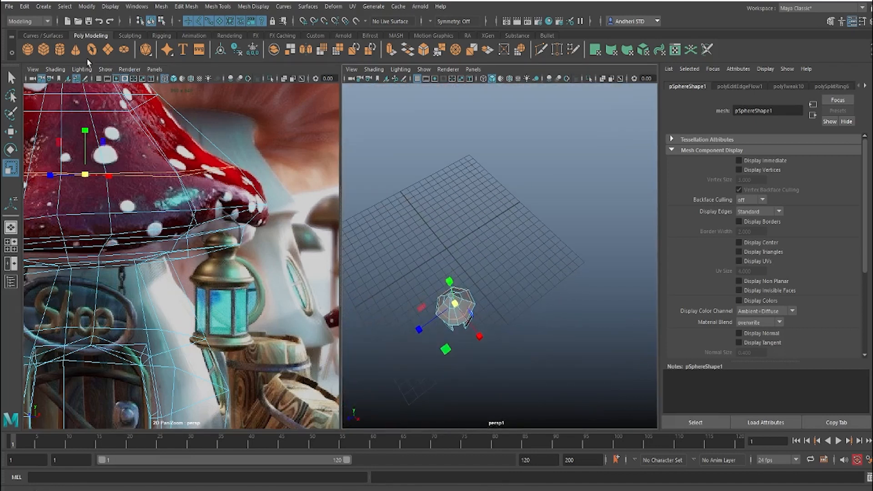
left_click(60, 49)
left_click_drag(440, 272, 456, 271)
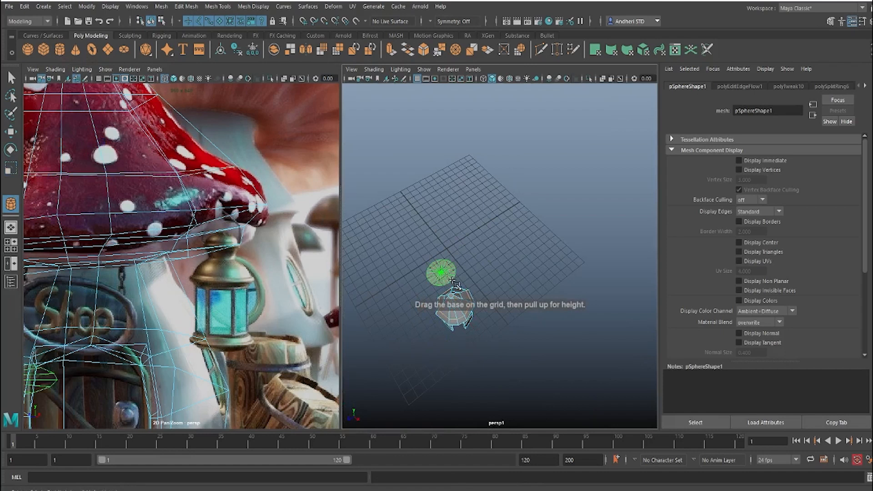
left_click_drag(433, 241, 432, 234)
left_click_drag(496, 273, 529, 249, "alt")
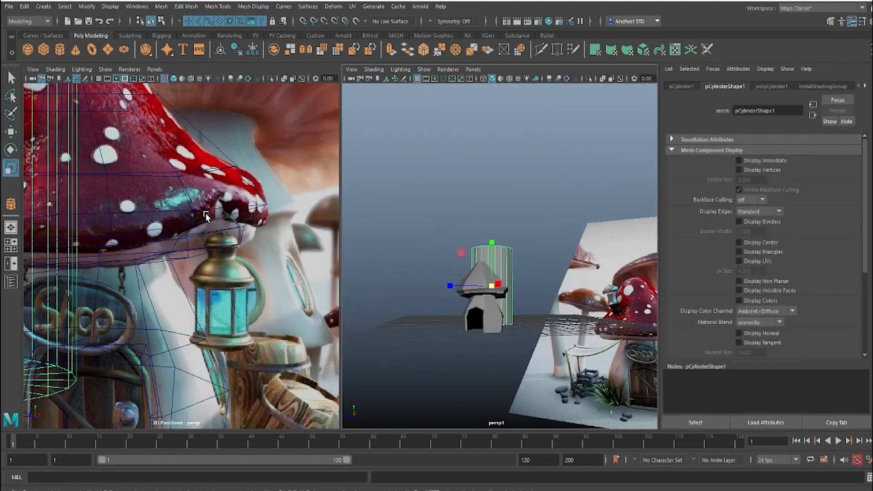
Step: Move the cylinder's pivot straight down to its base
scroll(202, 216, "down", 5)
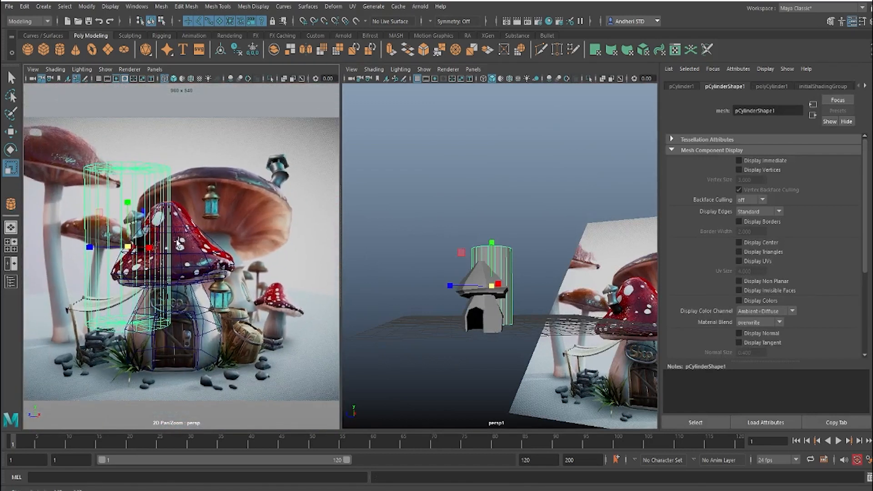
key("w")
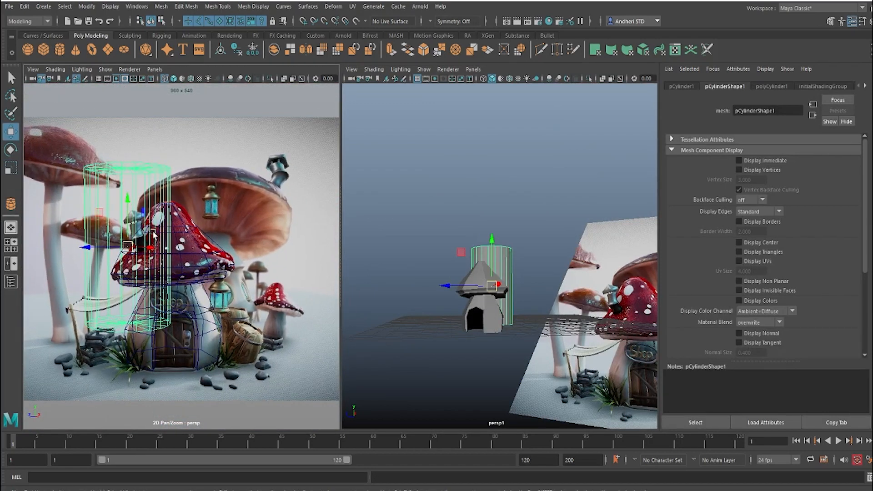
key("d")
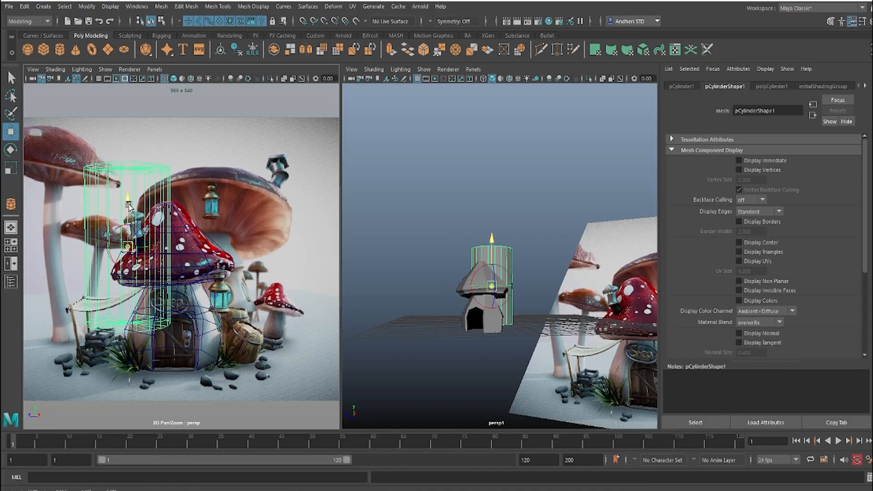
left_click_drag(128, 205, 130, 284)
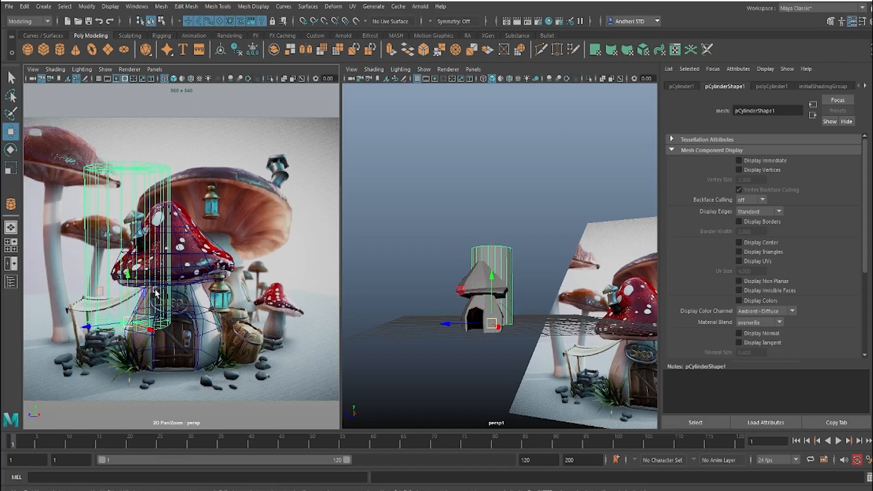
key("space")
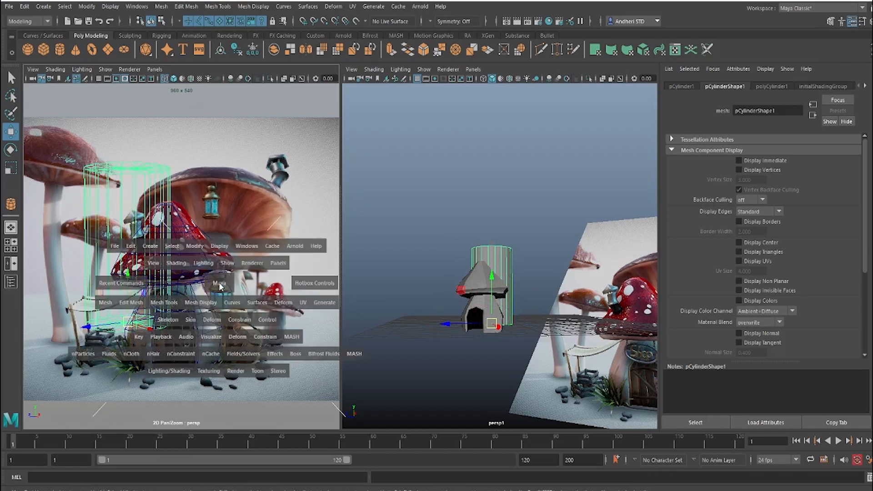
left_click_drag(219, 285, 196, 244)
key("space")
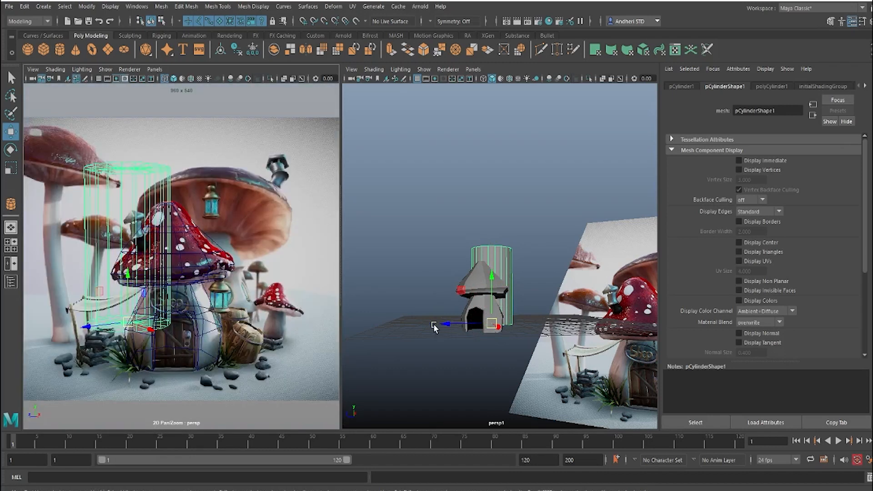
Step: Move the cylinder behind the shop mushroom to about X 2.43, Y 2.86, Z -3.22, over the reference's large background mushroom stem
left_click_drag(447, 323, 542, 356)
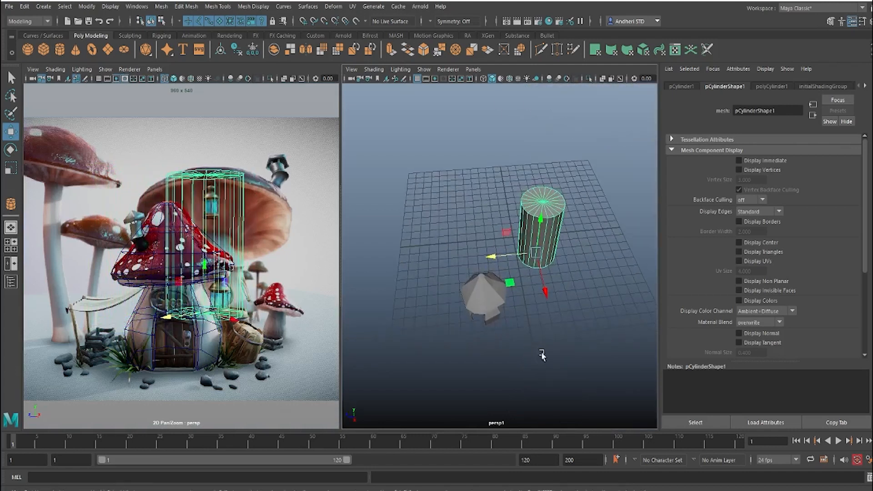
left_click_drag(544, 290, 549, 311)
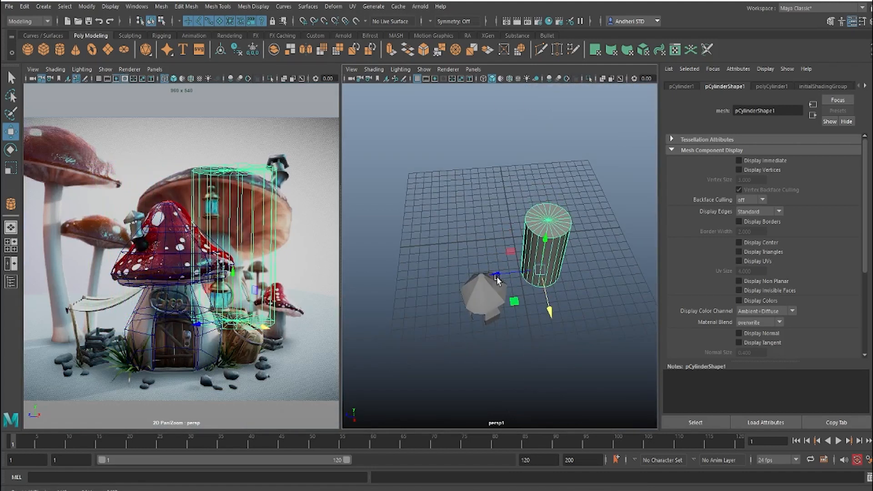
left_click_drag(495, 274, 484, 276)
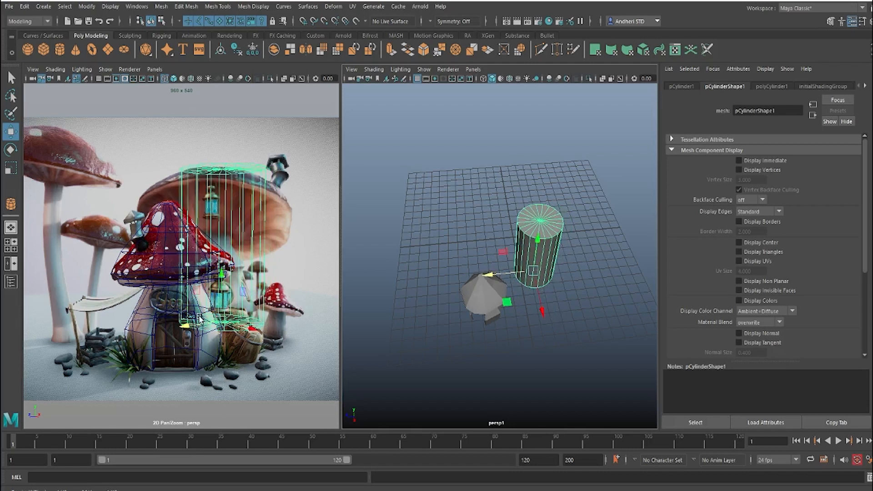
left_click_drag(490, 307, 535, 311, "alt")
middle_click_drag(570, 312, 538, 313, "alt")
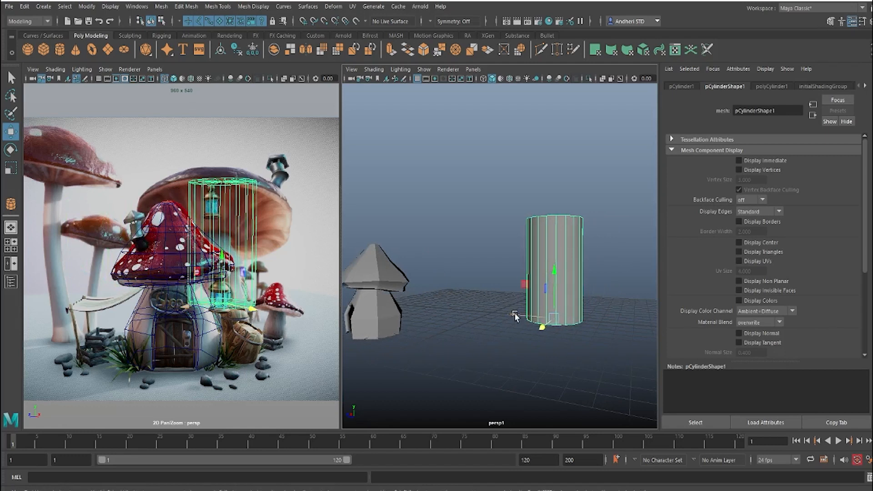
left_click_drag(528, 314, 577, 278)
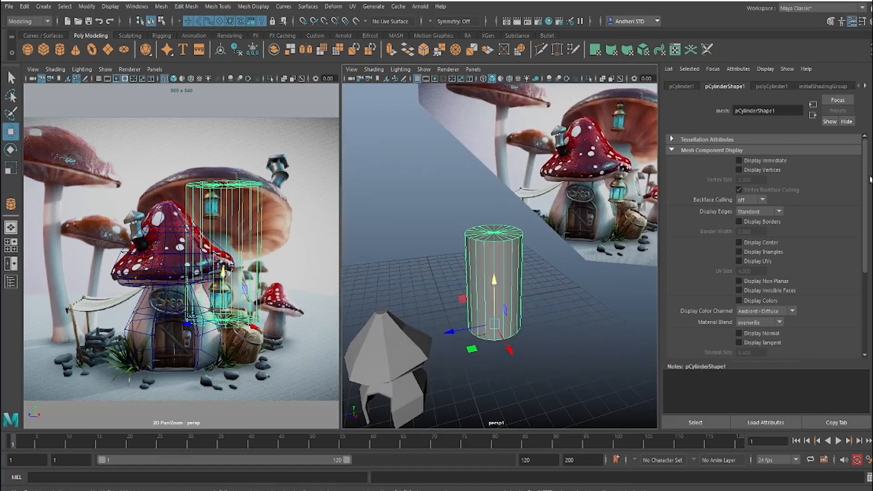
Step: Set the cylinder's Subdivisions Caps to 0
key("ctrl+a")
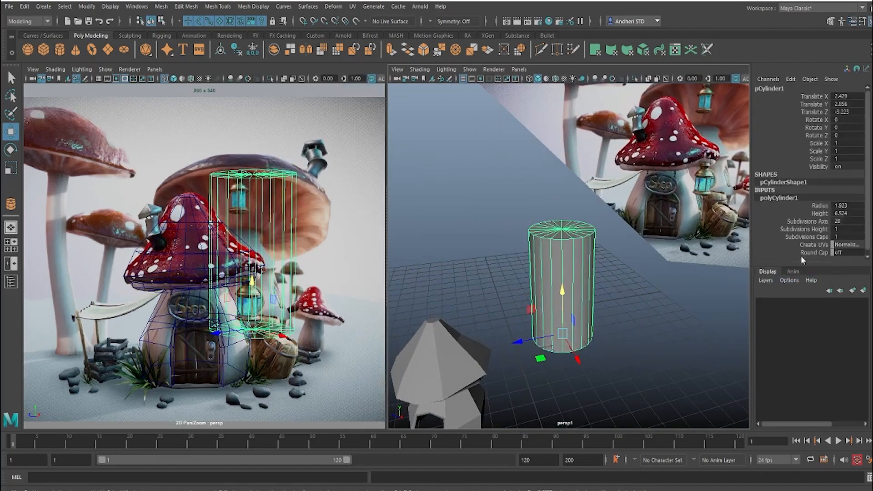
left_click(845, 238)
type("0")
key("Return")
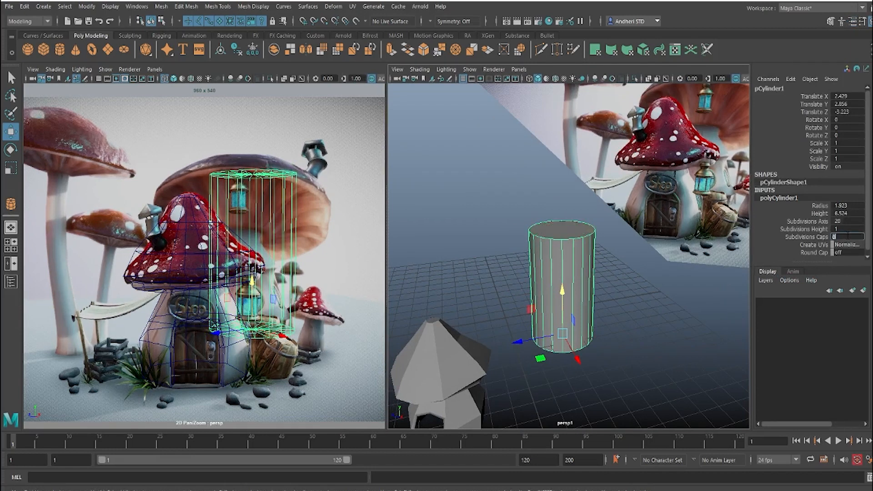
Step: Set the cylinder's Subdivisions Axis to 10
left_click(599, 293)
left_click_drag(599, 293, 540, 256, "alt")
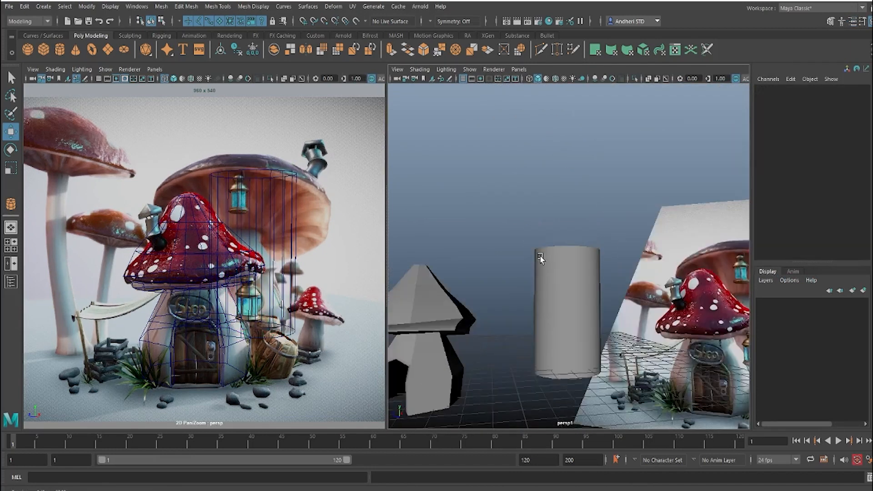
left_click(567, 285)
left_click(801, 197)
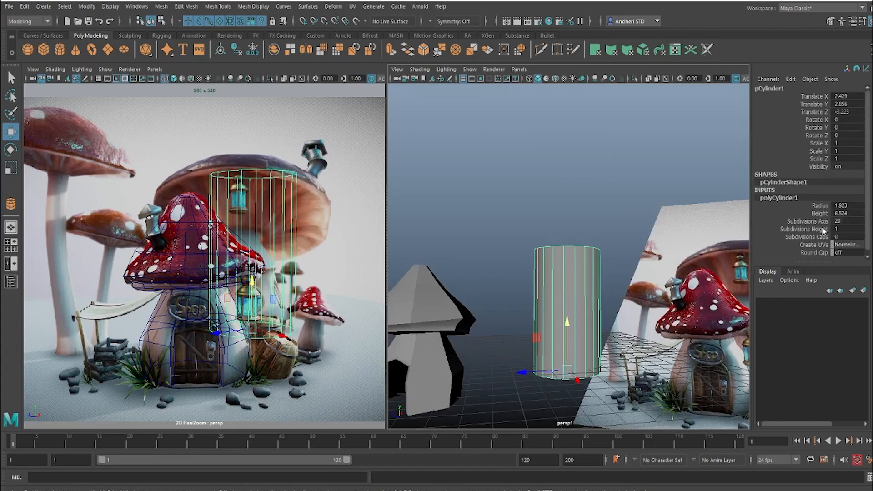
left_click(813, 221)
mouse_move(489, 238)
middle_mouse_down()
mouse_move(461, 238)
mouse_move(474, 242)
middle_mouse_up()
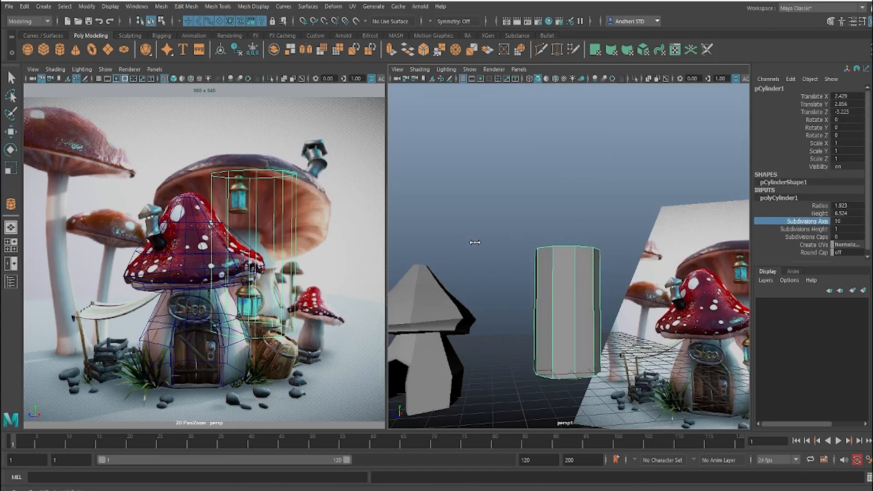
key("w")
Step: Set the cylinder's Subdivisions Height to 4
left_click_drag(474, 244, 570, 252, "alt")
left_click(779, 198)
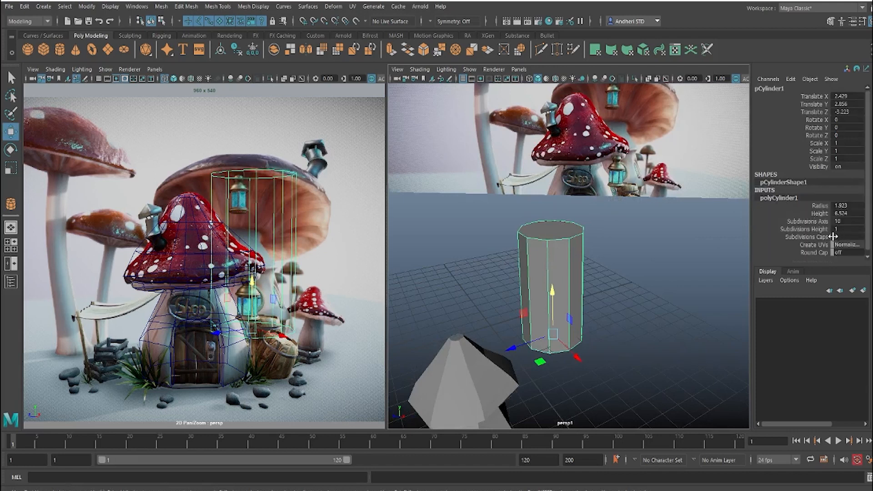
left_click(818, 229)
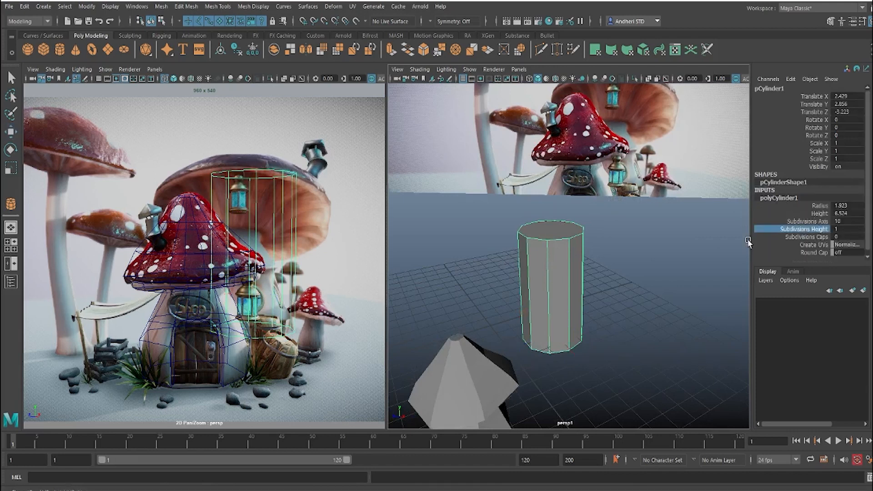
middle_click_drag(573, 265, 588, 269)
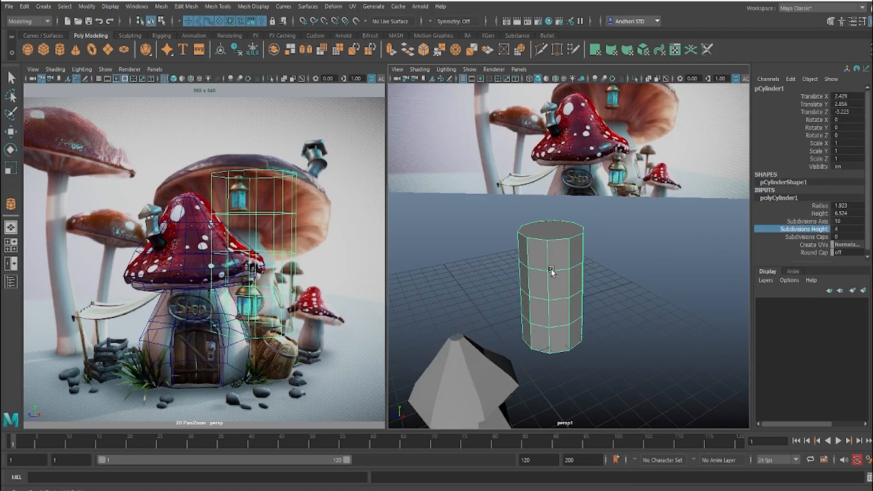
Step: Scale the cylinder's height to about 0.68 in Y, and shrink its top face inward to taper the upper end
key("r")
left_click_drag(551, 293, 555, 303)
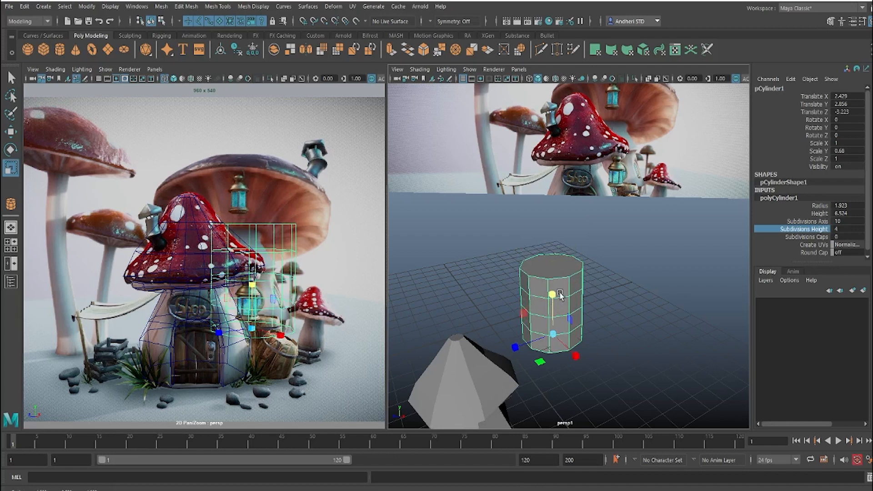
key("F11")
left_click(552, 265)
mouse_move(534, 272)
left_mouse_down()
mouse_move(517, 276)
mouse_move(523, 281)
left_mouse_up()
key("w")
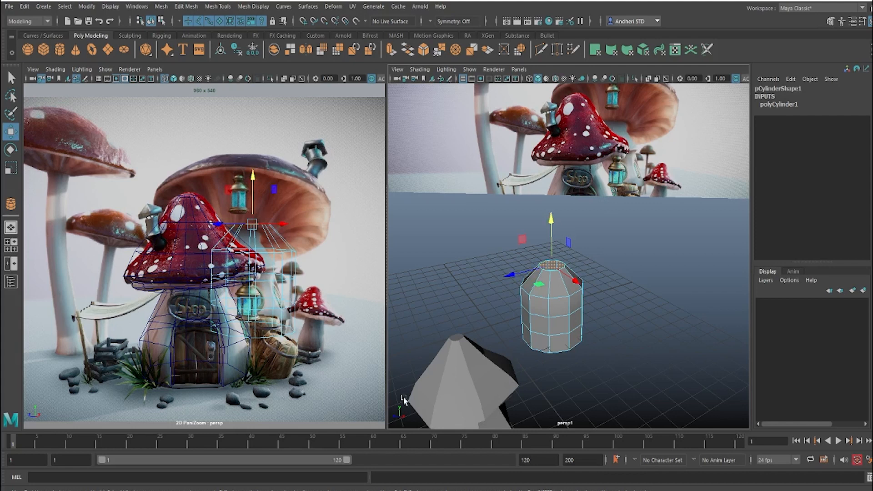
Step: Switch to the Photos app to examine the large background mushroom in the reference image
left_click(504, 470)
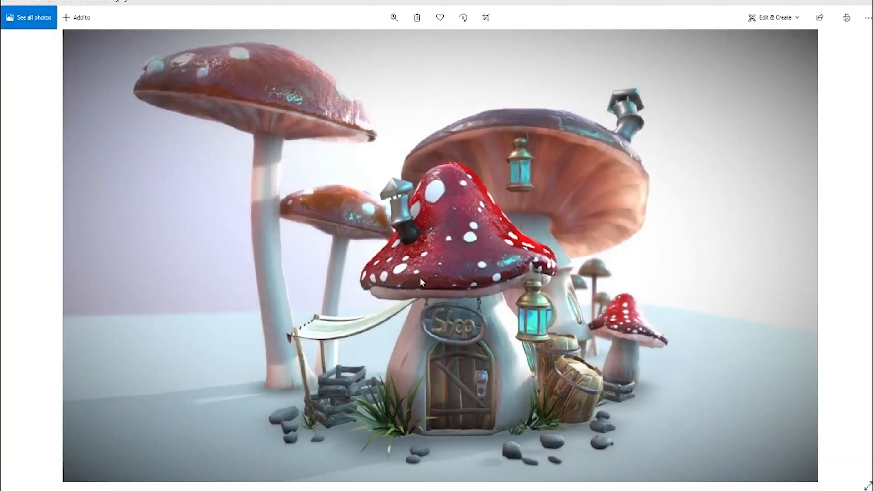
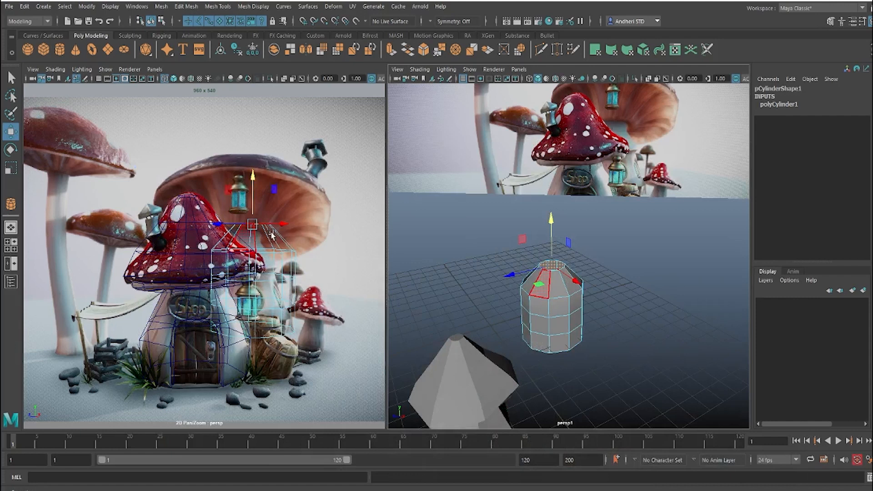
Step: Move the cylinder's top face onto the reference stalk's upper end and scale it wider to match the stalk
scroll(236, 245, "up", 3)
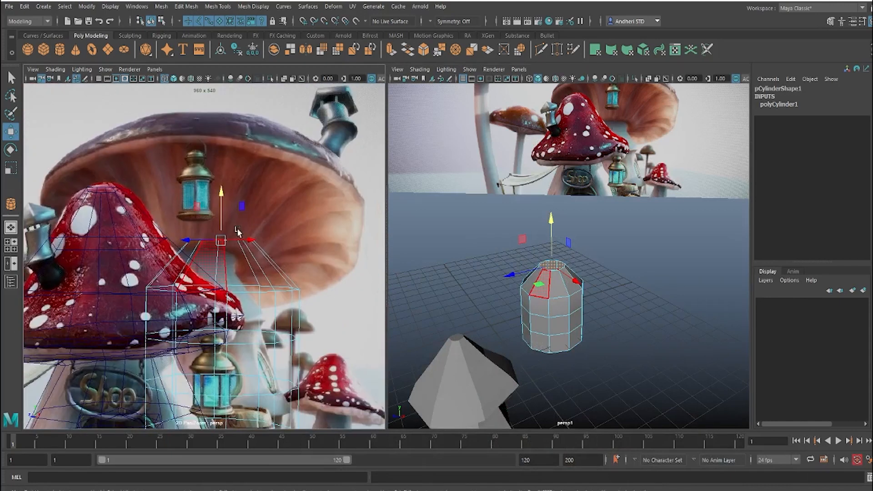
left_click_drag(218, 246, 203, 256)
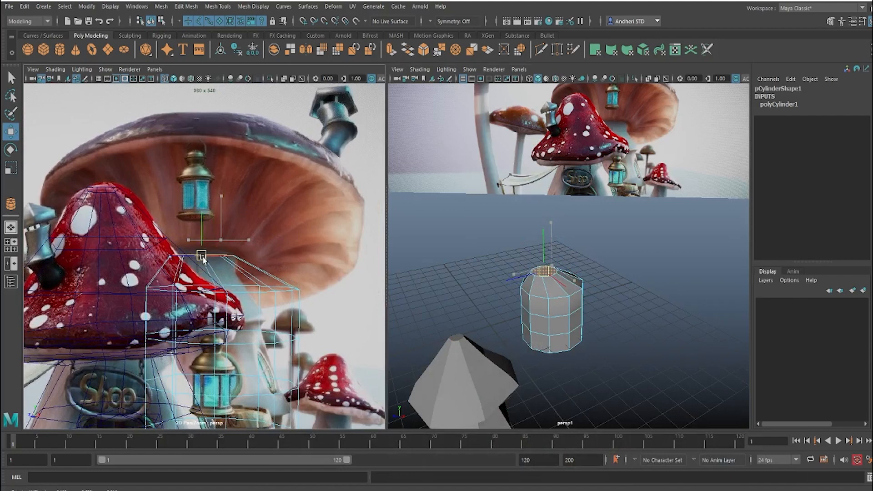
key("r")
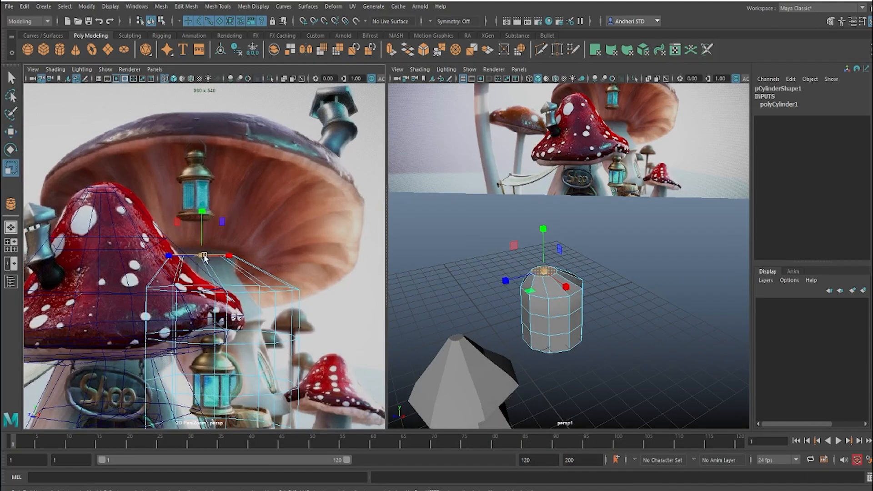
left_click_drag(216, 256, 195, 253)
key("w")
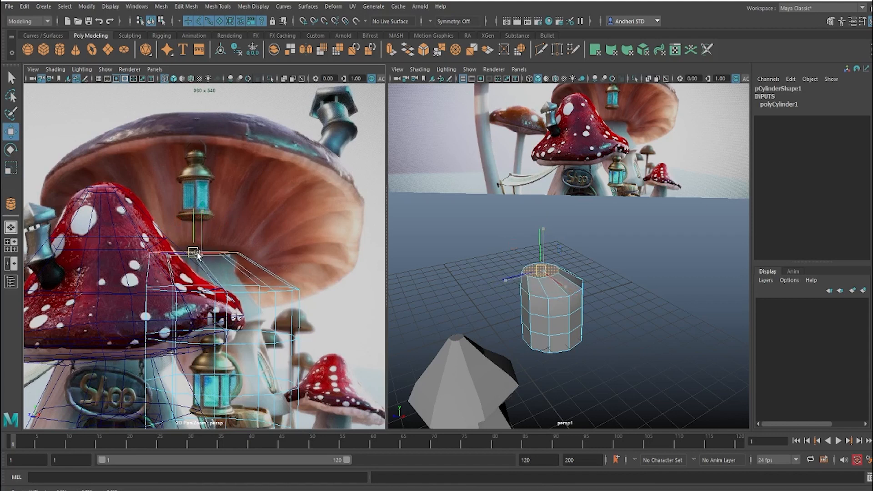
Step: Shift the cylinder's upper edge loop in line with the top face and scale it narrower to follow the stalk
right_click_drag(245, 237, 244, 172)
double_click(241, 284)
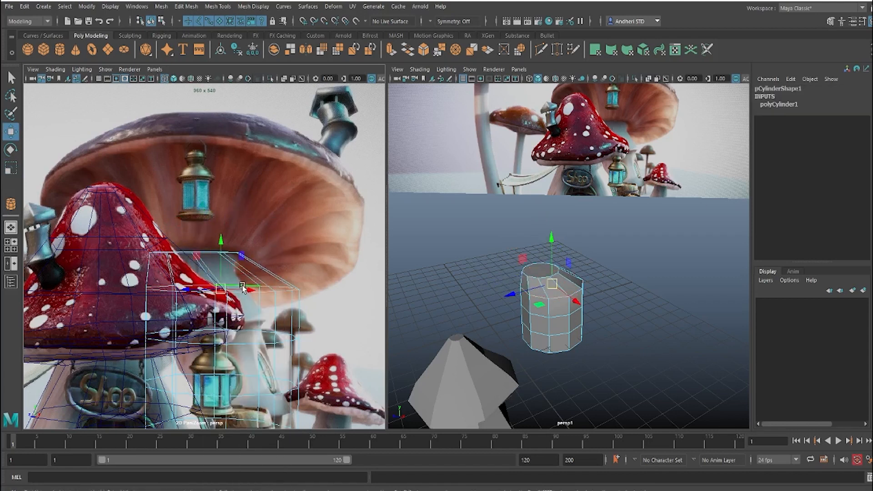
left_click_drag(223, 288, 196, 286)
key("r")
key("w")
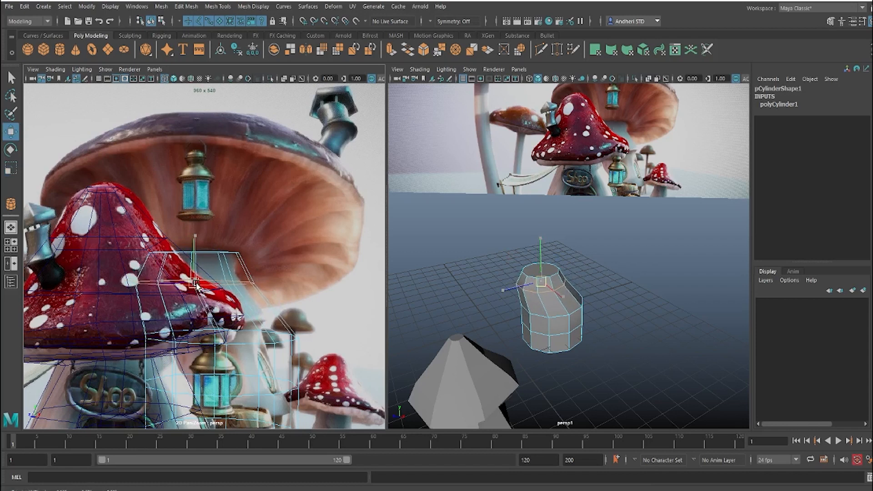
Step: Reposition the cylinder's middle and lower edge loops along the reference stalk and tilt the middle loop
double_click(225, 339)
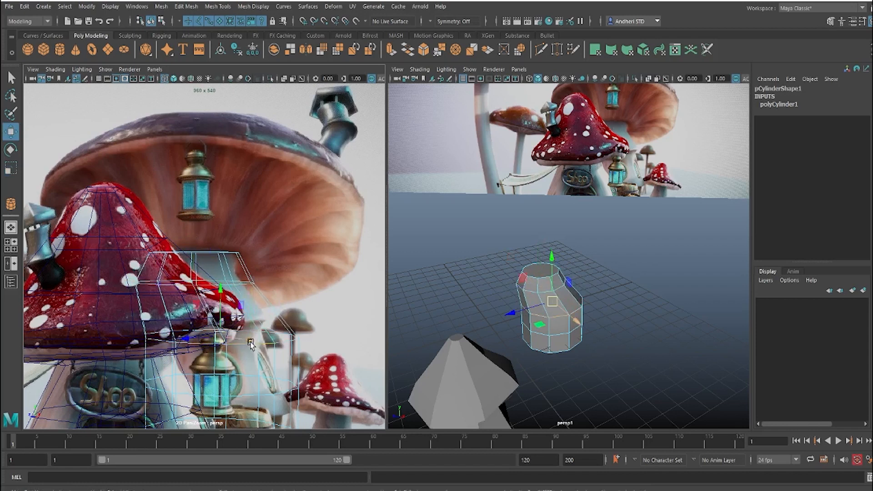
left_click_drag(226, 339, 195, 322)
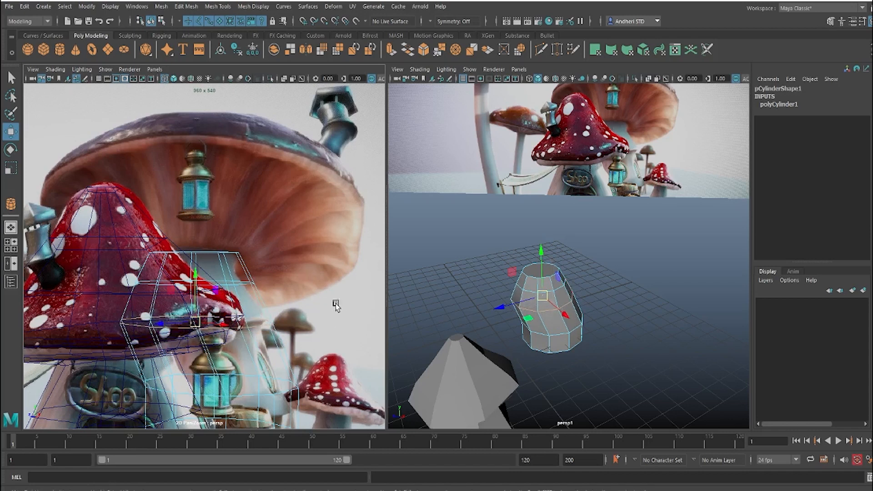
middle_click_drag(334, 309, 286, 189)
middle_click_drag(283, 231, 296, 237)
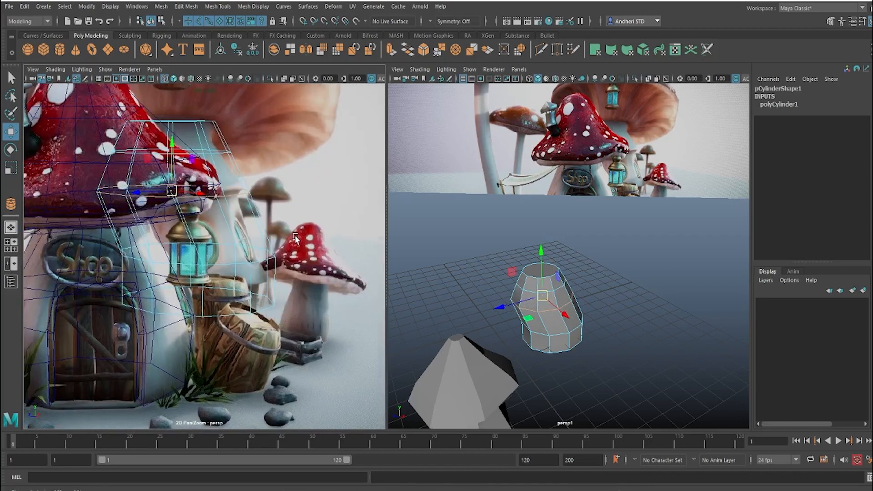
left_click(558, 335)
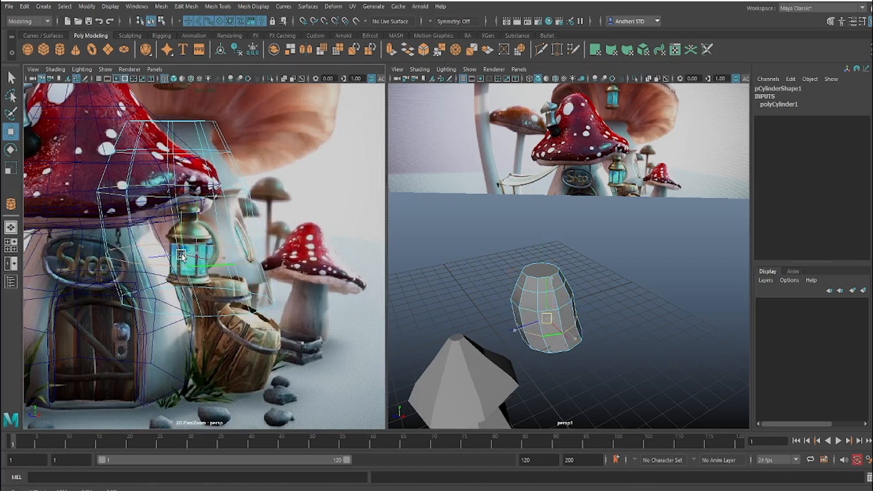
left_click(150, 202)
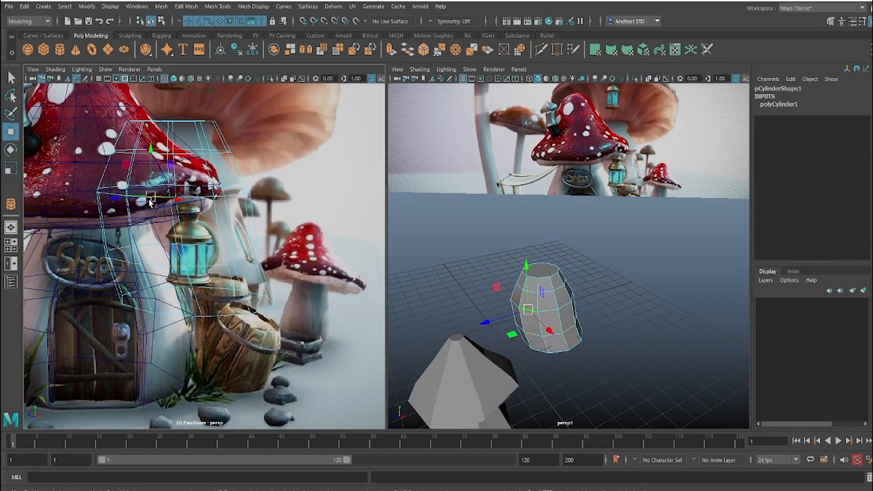
key("e")
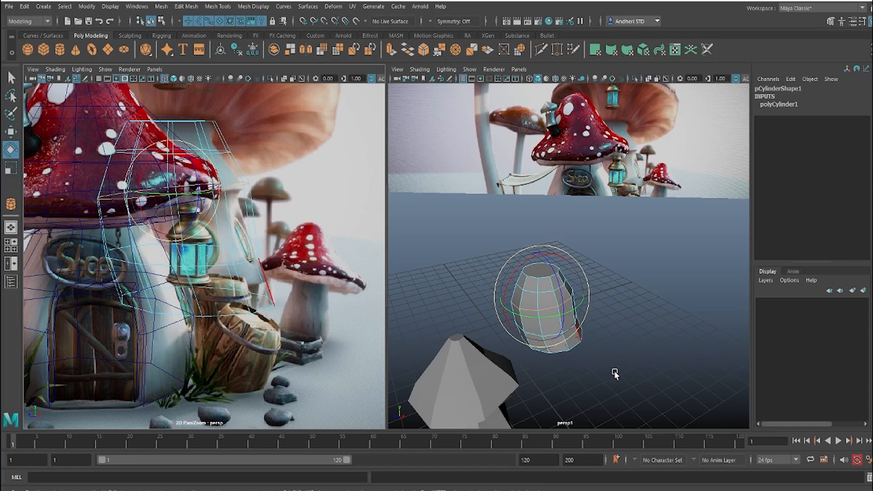
Step: Select the cylinder's bottom face and frame it in a wireframe top view
left_click_drag(605, 354, 563, 315, "alt")
left_click(509, 311)
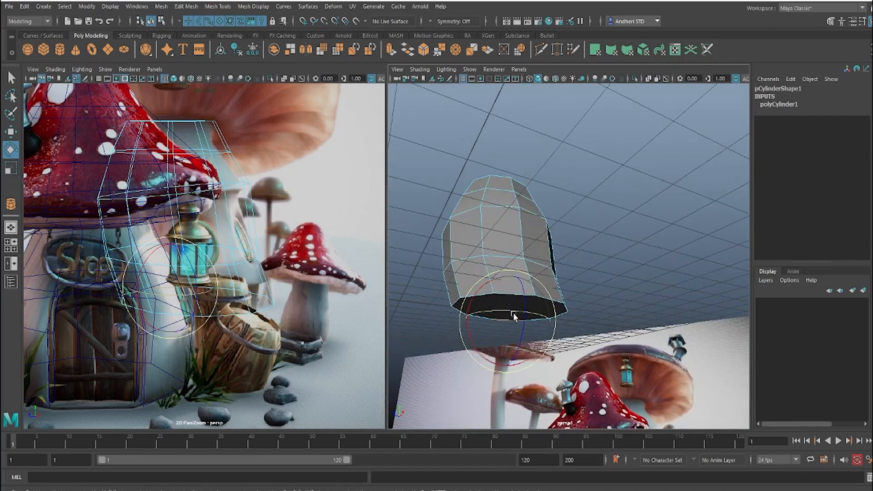
key("w")
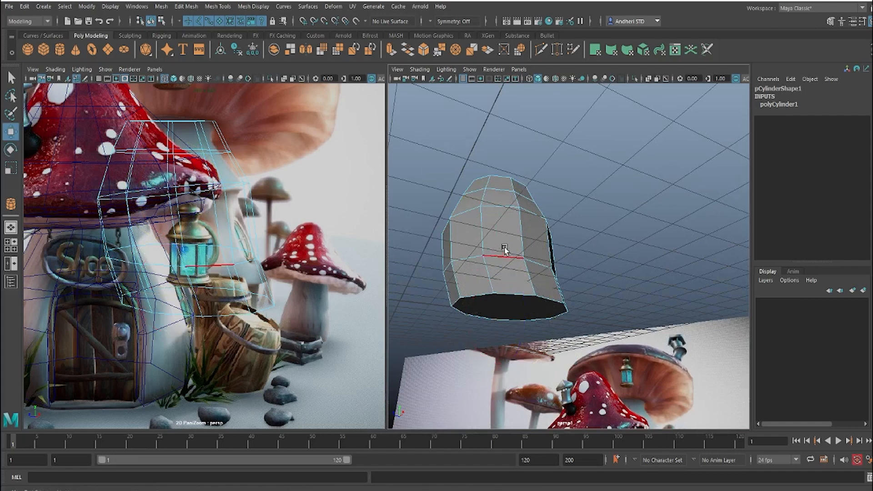
right_click_drag(505, 238, 504, 265)
left_click(529, 298)
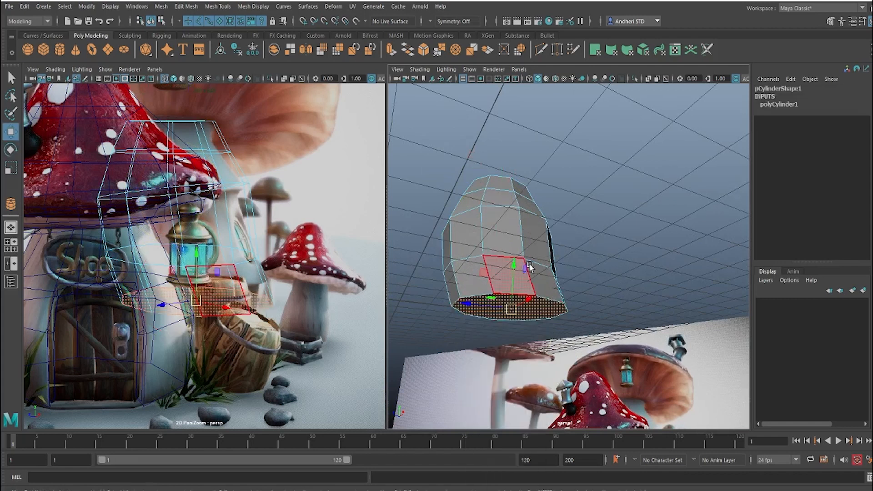
left_click_drag(532, 293, 559, 276, "alt")
key("space")
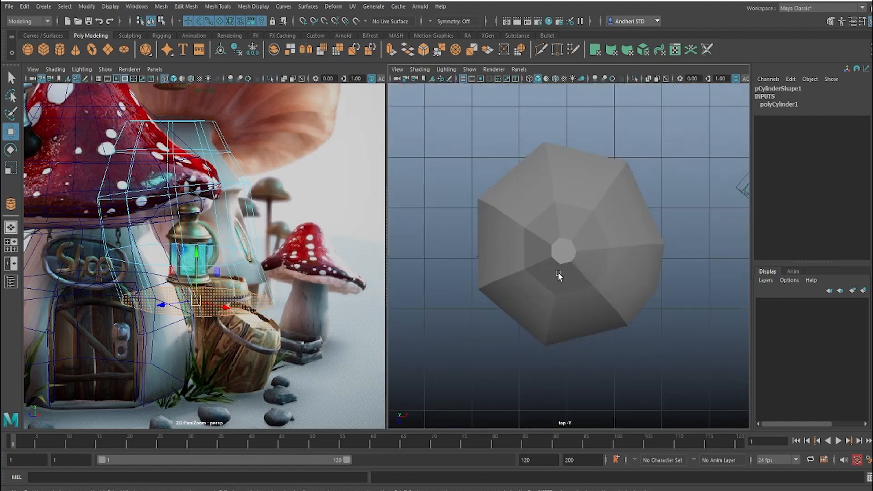
key("4")
scroll(582, 249, "down", 5)
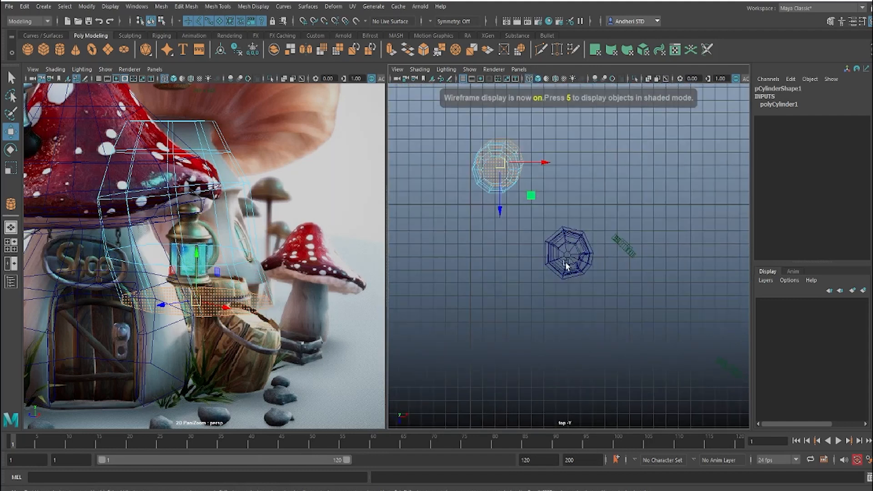
middle_click_drag(463, 150, 520, 247, "alt")
scroll(522, 259, "up", 6)
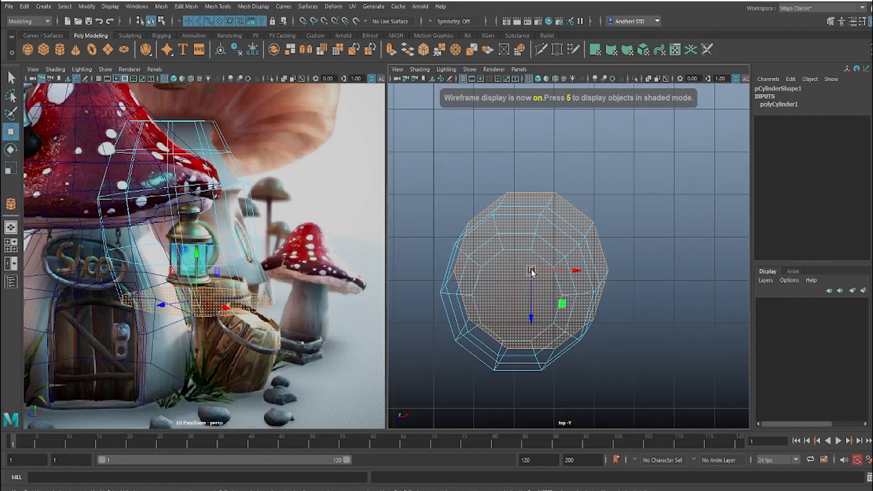
left_click_drag(530, 271, 517, 293)
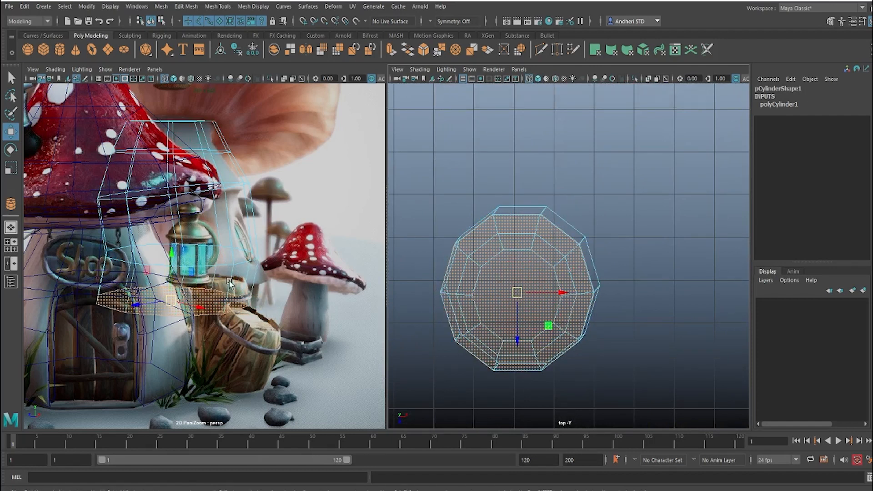
right_click_drag(241, 237, 241, 207)
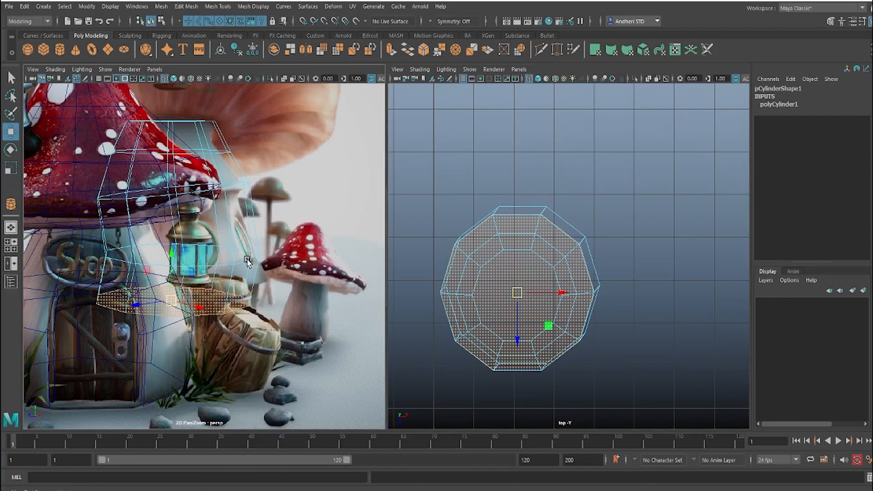
left_click(246, 268)
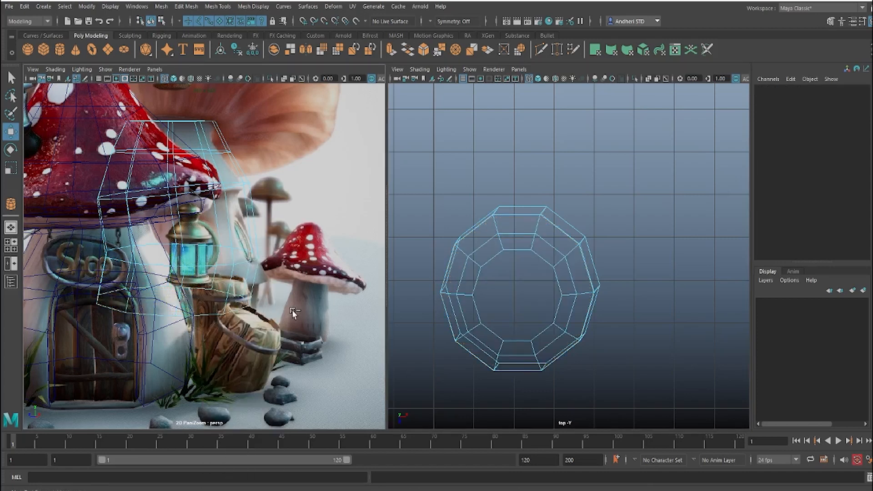
key("ctrl+z")
key("ctrl+z")
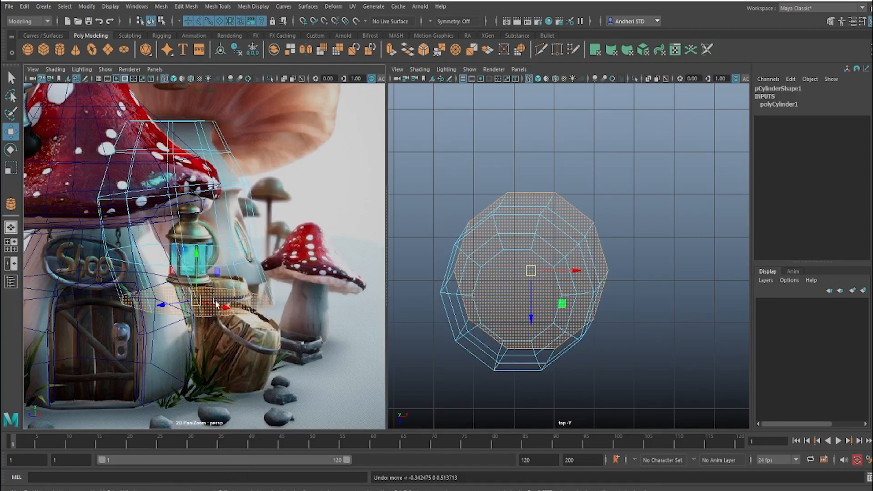
Step: Move the bottom face beneath the stalk's upper loops, and select the lower edge loop
left_click_drag(528, 270, 514, 273)
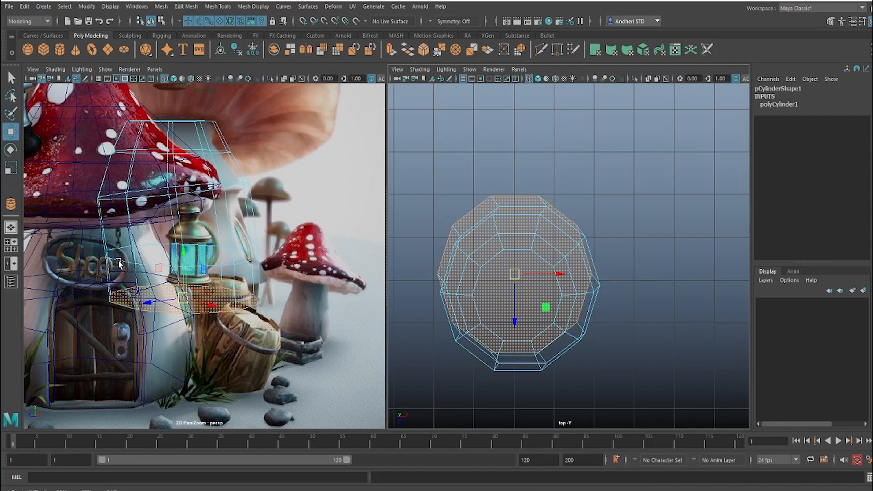
right_click_drag(120, 237, 119, 154)
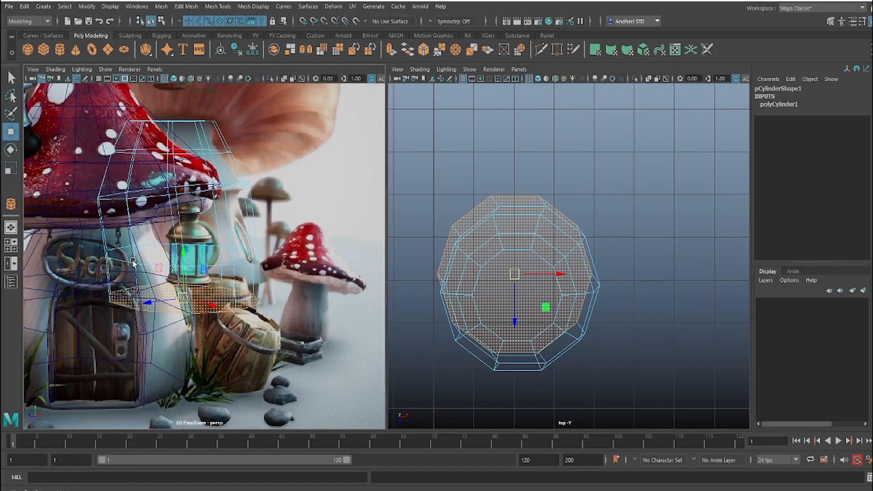
left_click(129, 265)
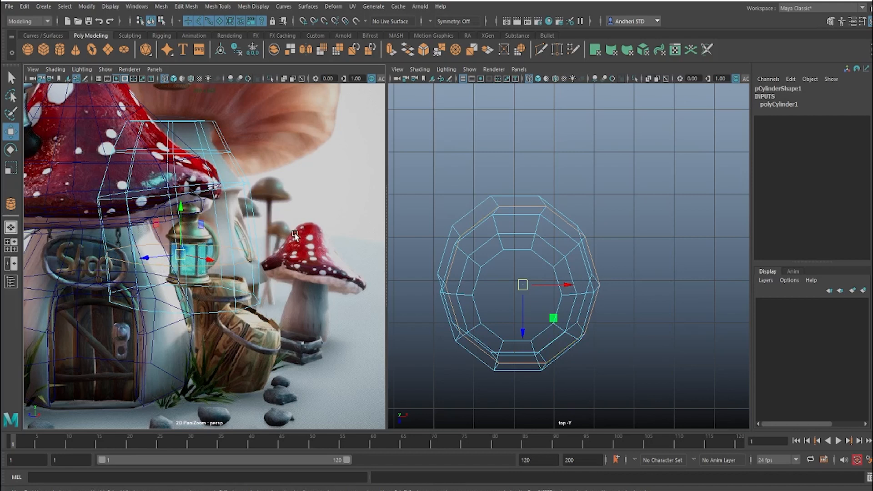
Step: Nudge the middle and lower edge loops slightly to even out the stalk's profile in the perspective view
key("space")
left_click_drag(596, 238, 593, 210)
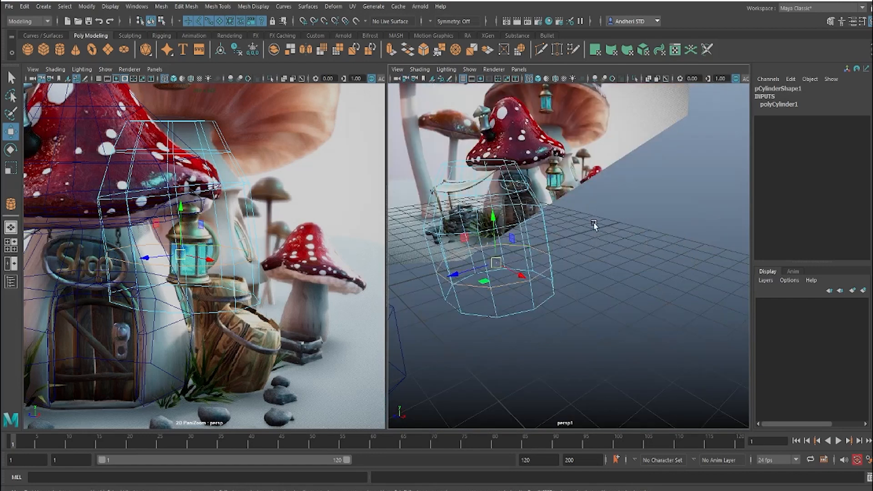
left_click_drag(584, 241, 515, 257, "alt")
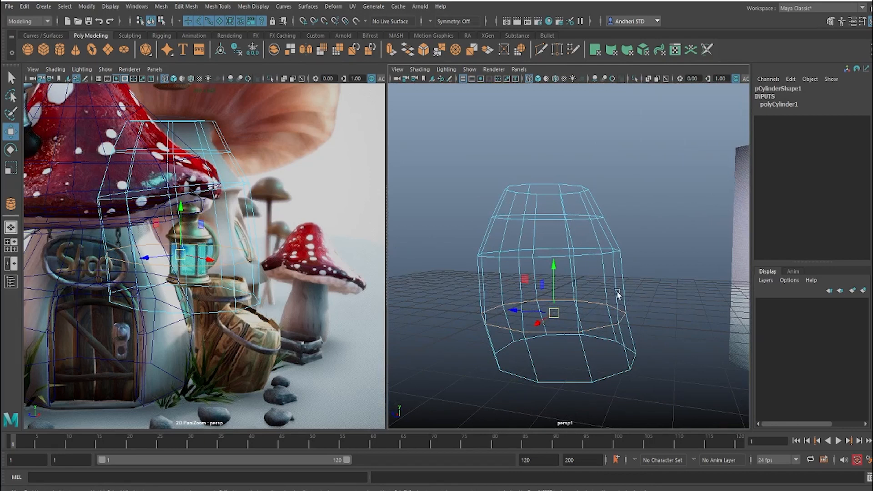
left_click_drag(617, 294, 492, 274, "alt")
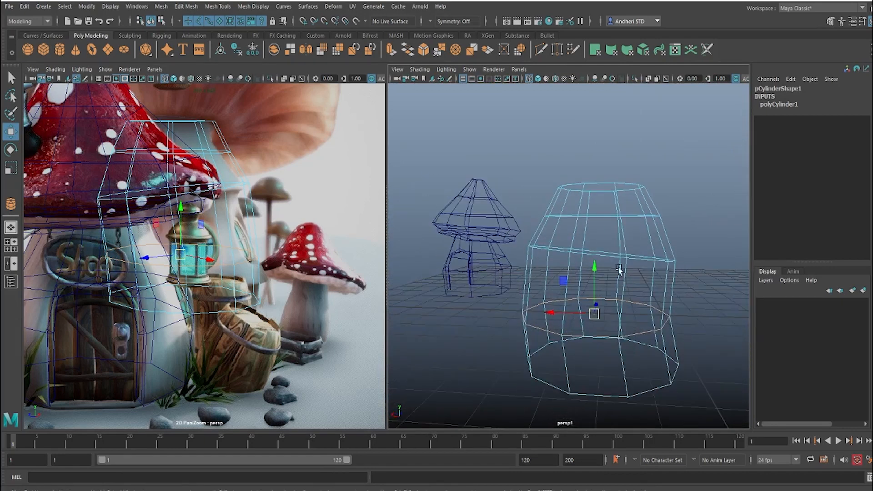
double_click(636, 256)
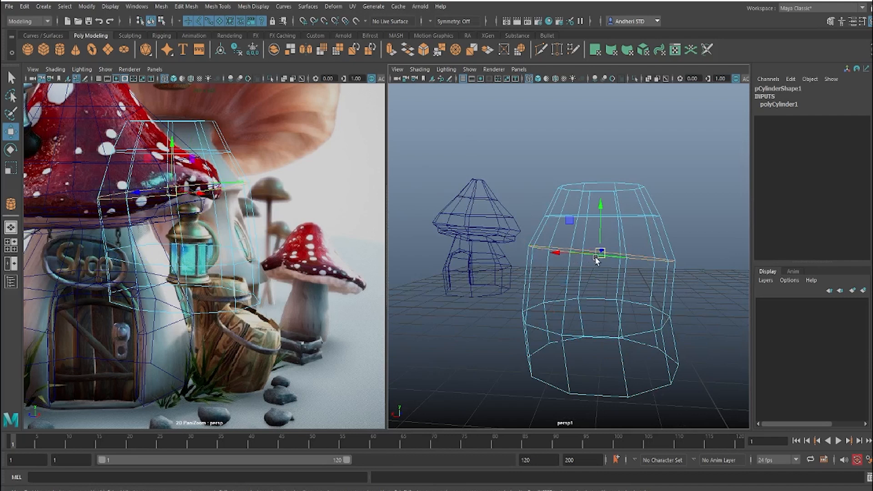
left_click_drag(595, 258, 602, 259)
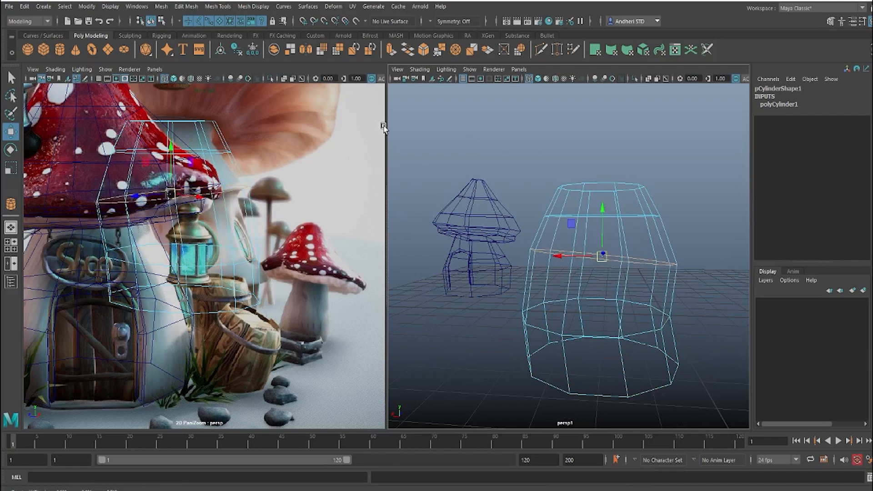
double_click(123, 262)
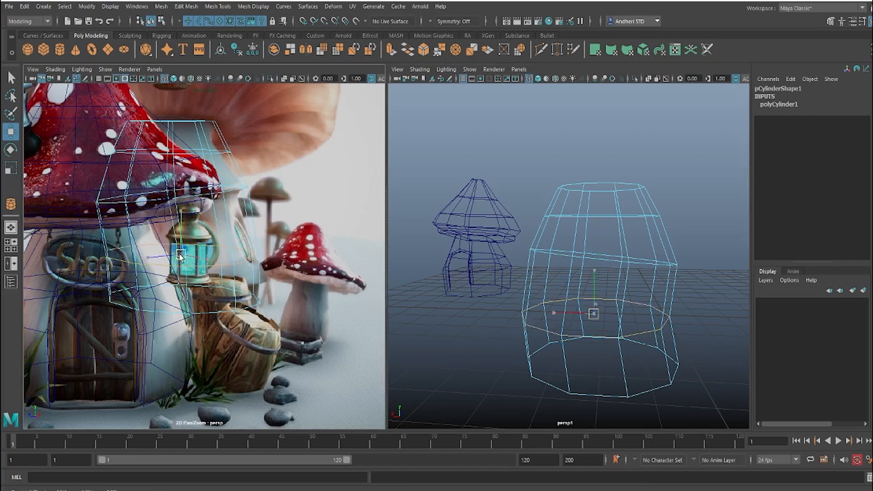
left_click_drag(181, 257, 182, 256)
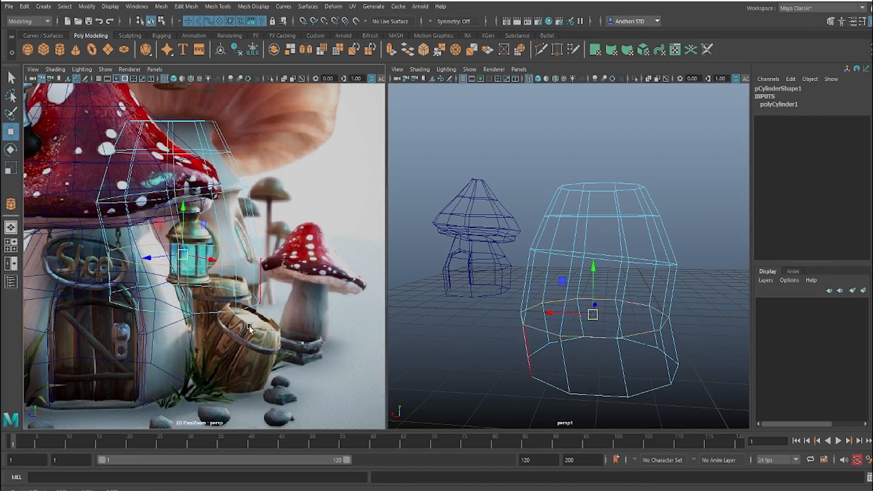
Step: Select the cylinder's top cap face and delete it to leave the stalk open
left_click_drag(610, 273, 591, 277, "alt")
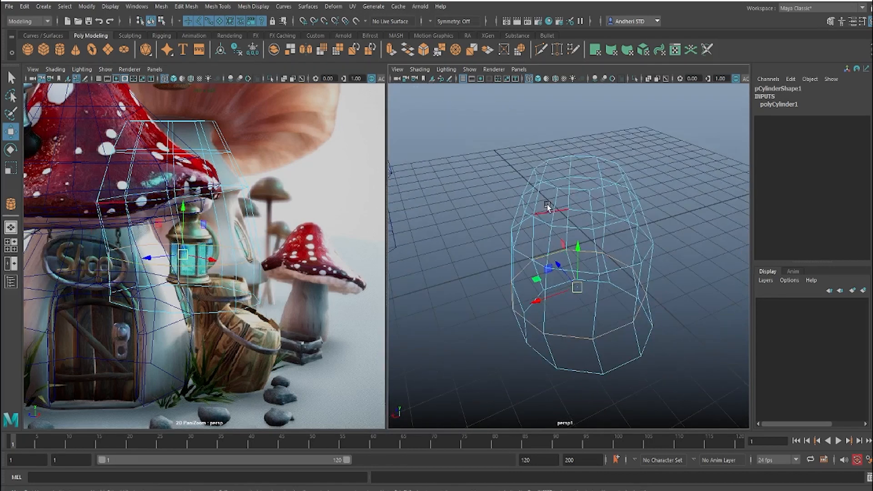
right_click_drag(557, 189, 575, 110)
left_click(656, 171)
left_click(568, 187)
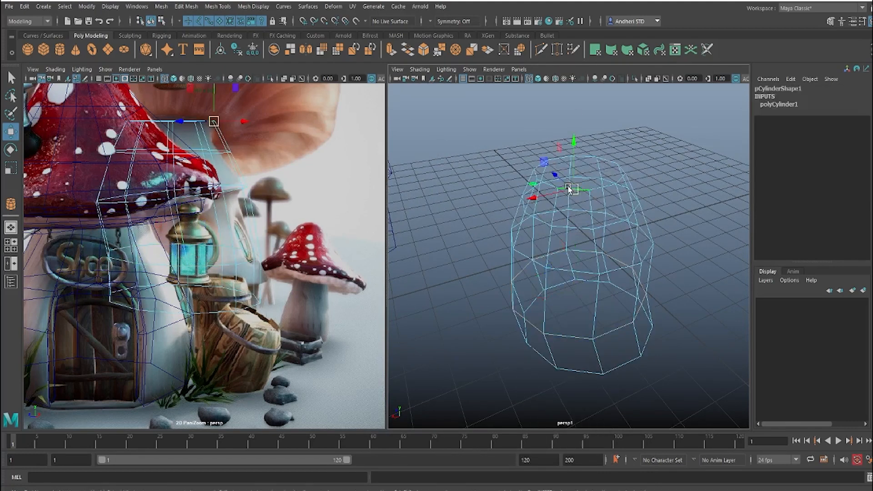
right_click_drag(593, 171, 592, 200)
left_click(591, 178)
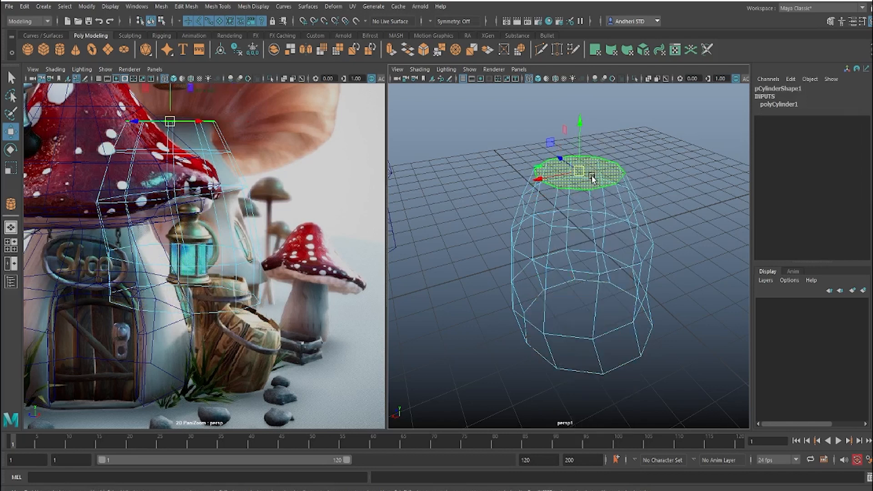
key("Delete")
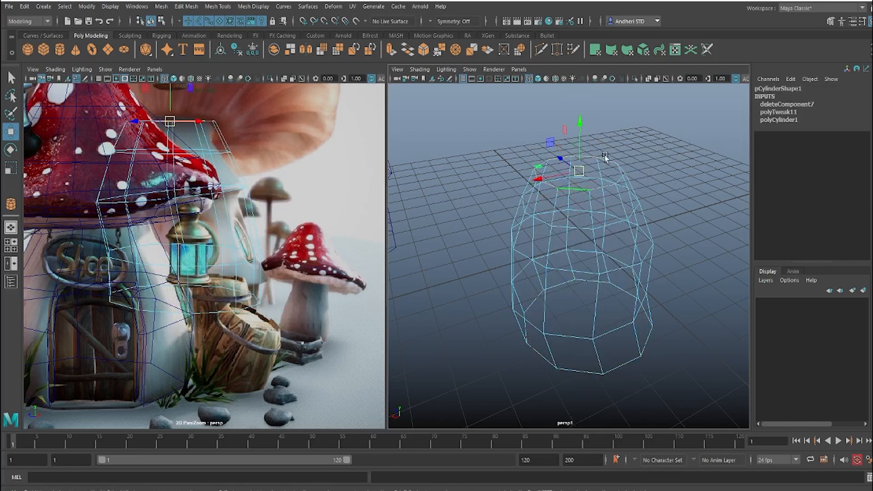
Step: Extrude the stalk's open top border and scale the new edge loop outward into a flat rim
right_click_drag(576, 172, 575, 209, "shift")
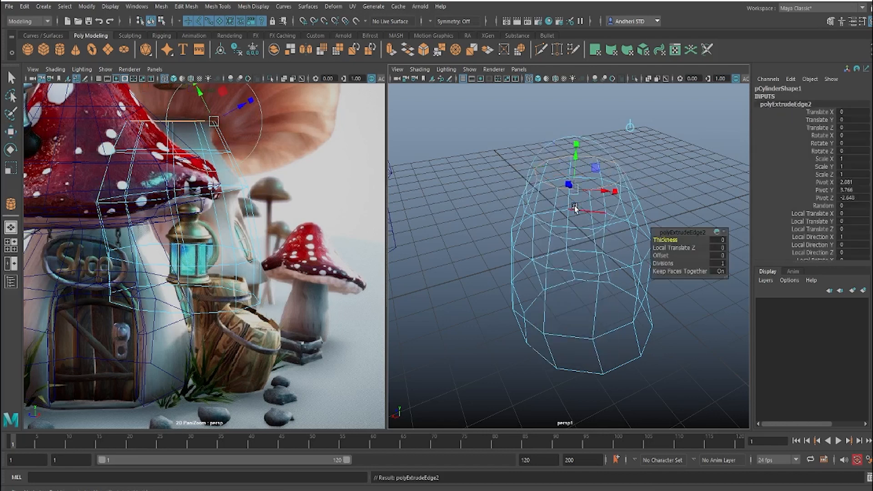
key("r")
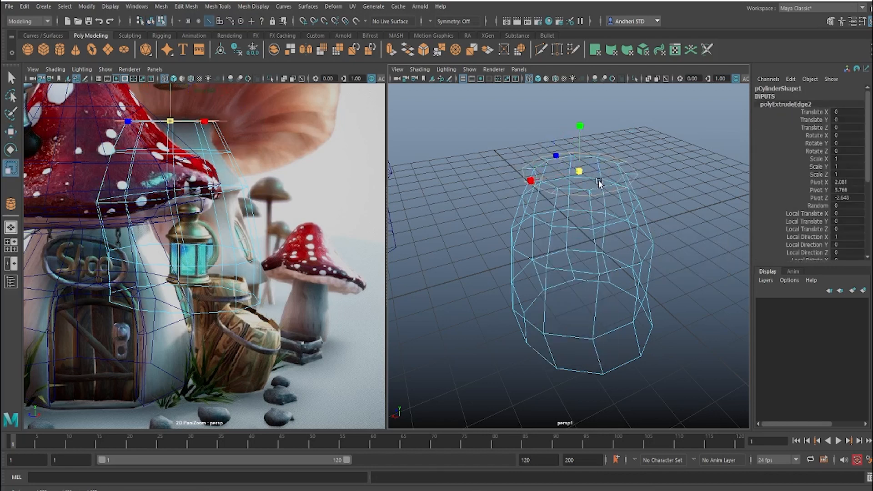
mouse_move(598, 183)
middle_mouse_down()
mouse_move(607, 188)
mouse_move(600, 188)
middle_mouse_up()
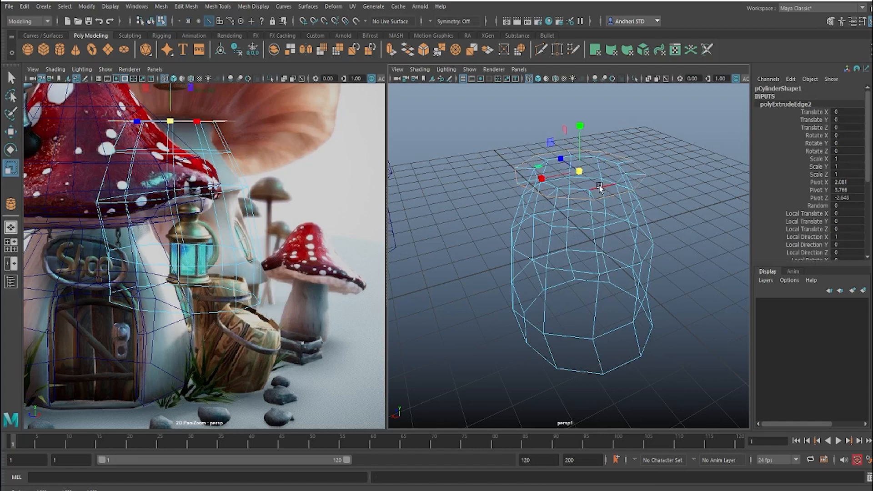
Step: Turn on soft selection and tilt the stalk's top rim in the camera view to follow the reference cap
key("b")
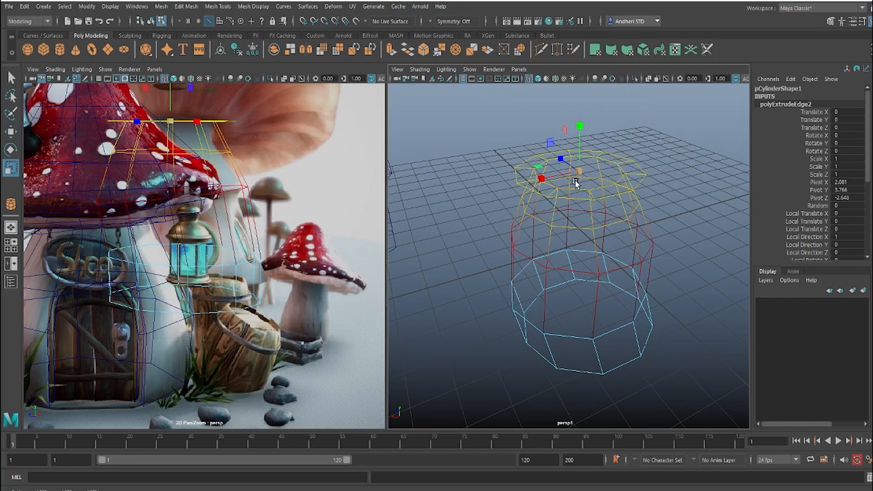
key("e")
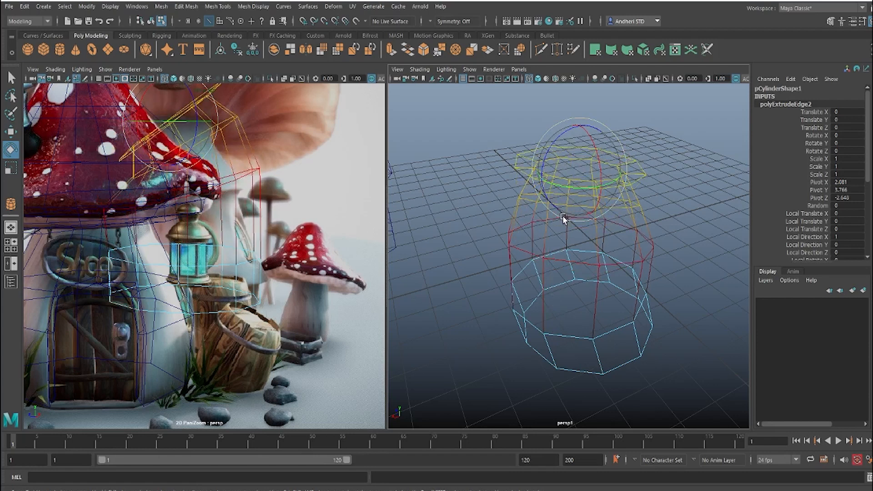
key("ctrl+z")
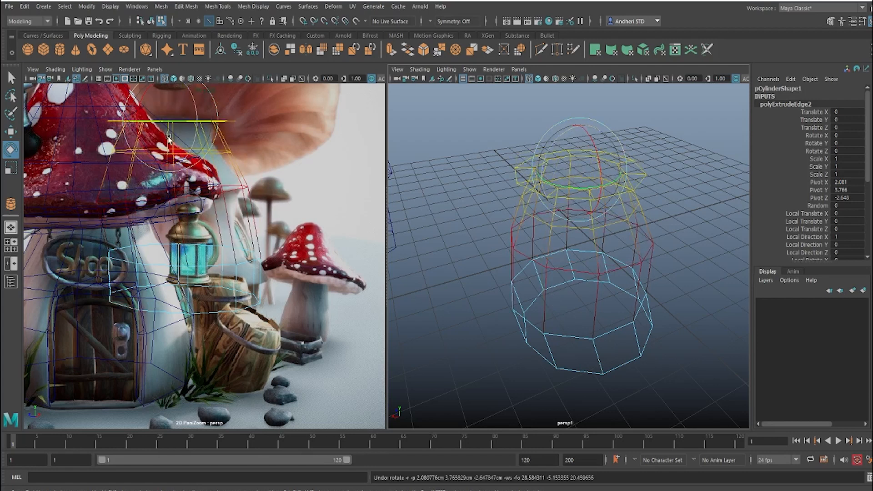
left_click_drag(168, 137, 166, 121)
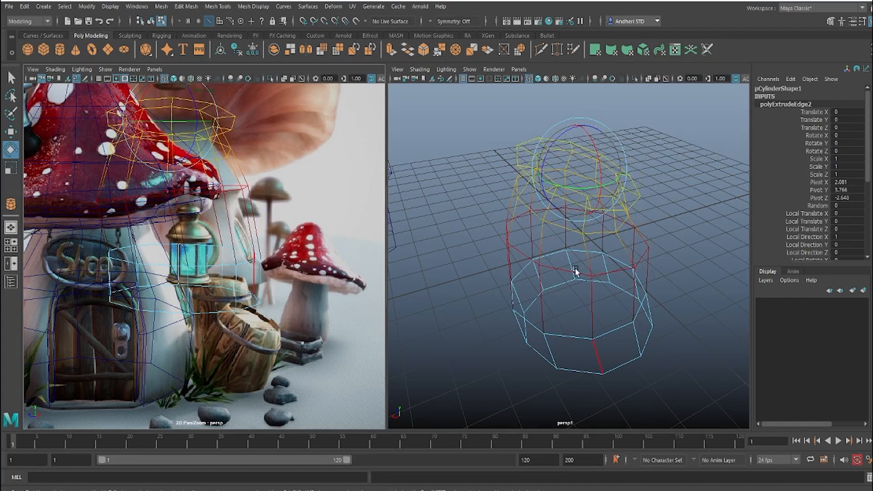
Step: Examine the tilted rim against the first mushroom and the reference image from several angles
left_click_drag(575, 267, 495, 212, "alt")
left_click_drag(534, 205, 701, 236, "alt")
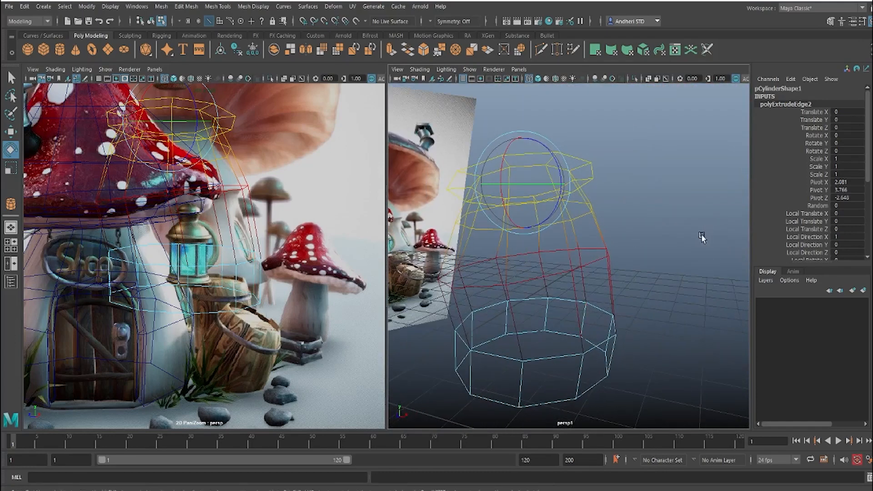
right_click_drag(701, 236, 509, 240, "alt")
left_click_drag(598, 246, 584, 279, "alt")
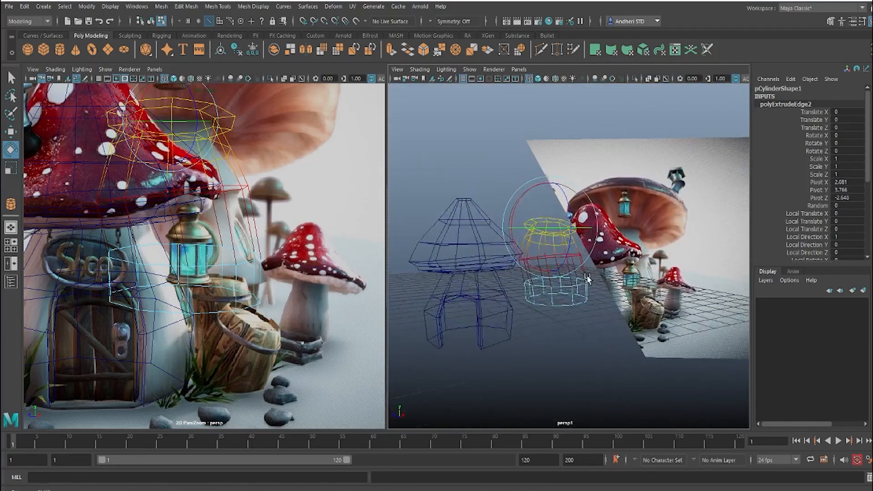
right_click_drag(509, 250, 544, 257, "alt")
left_click_drag(540, 255, 544, 257, "alt")
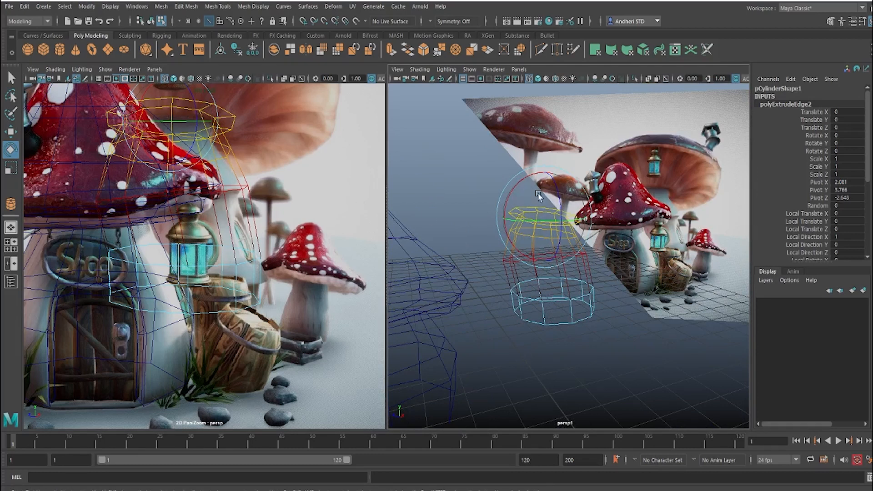
left_click_drag(538, 195, 598, 243, "alt")
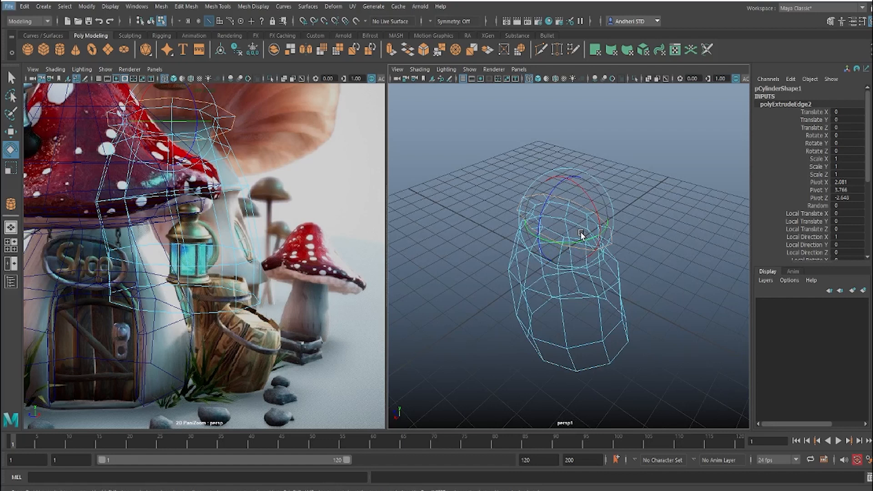
mouse_move(585, 257)
left_mouse_down("alt")
mouse_move(586, 250)
mouse_move(608, 250)
mouse_move(612, 236)
mouse_move(579, 264)
mouse_move(597, 244)
left_mouse_up("alt")
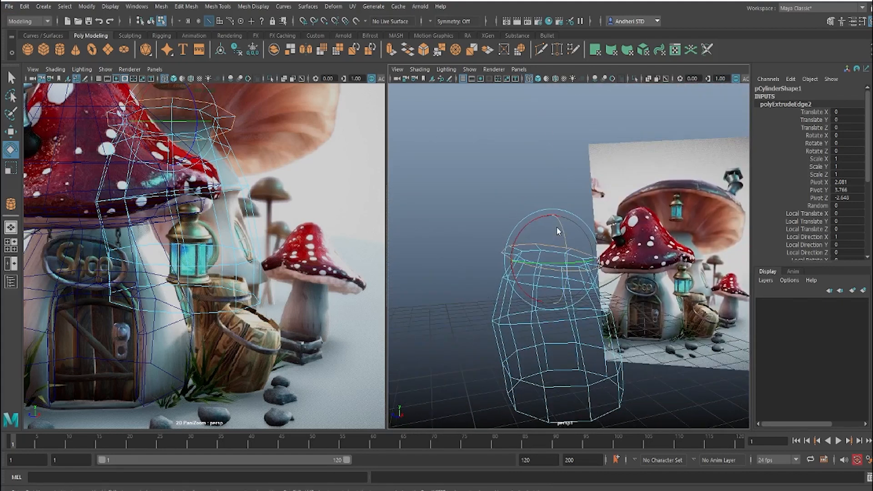
Step: Extrude the rim again, lift it slightly above the stalk and scale it outward into a flared collar
right_click_drag(556, 230, 584, 263, "shift")
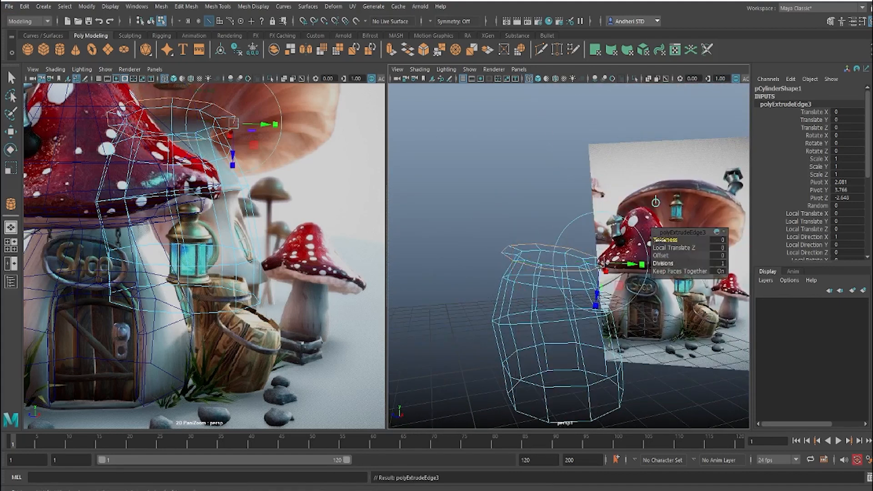
left_click_drag(657, 239, 649, 237)
key("r")
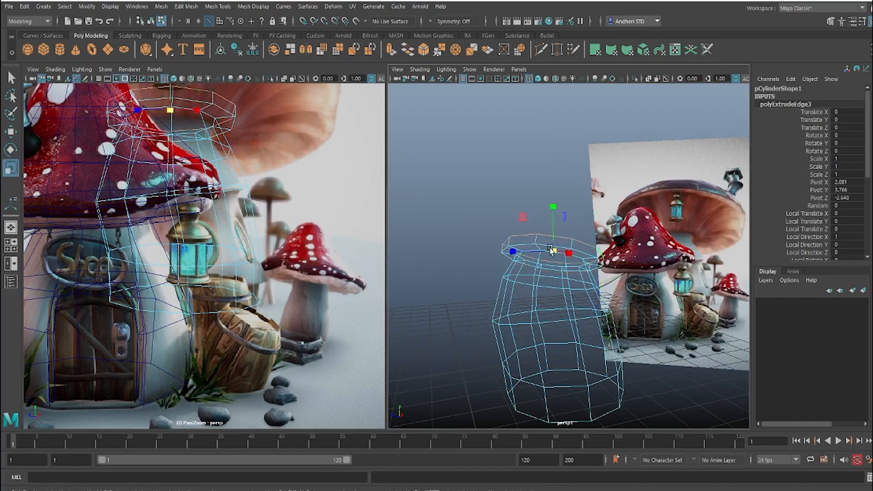
left_click_drag(555, 250, 566, 253)
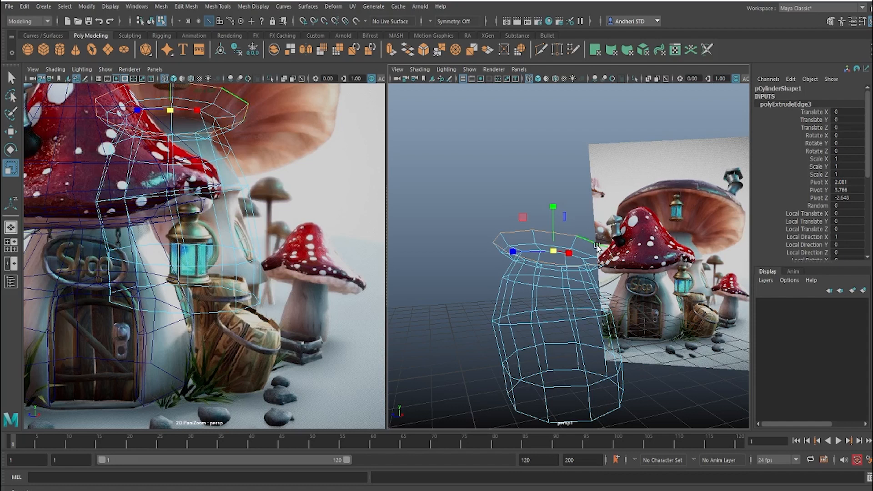
mouse_move(572, 249)
left_mouse_down("alt")
mouse_move(624, 253)
mouse_move(576, 251)
left_mouse_up("alt")
right_click_drag(577, 254, 620, 278, "alt")
left_click_drag(619, 277, 566, 252, "alt")
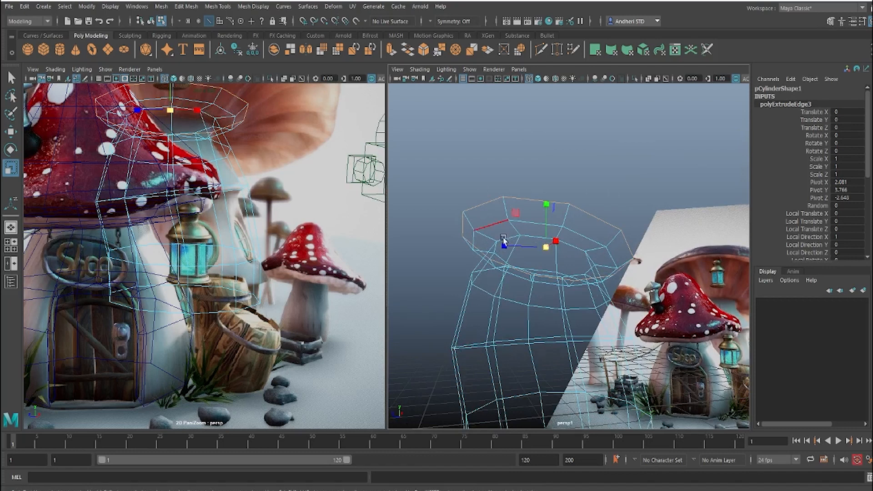
Step: Select the edge loop at the base of the flared collar and lower it slightly
mouse_move(504, 239)
left_mouse_down("alt")
mouse_move(518, 268)
mouse_move(500, 251)
left_mouse_up("alt")
right_click_drag(520, 239, 520, 222)
key("w")
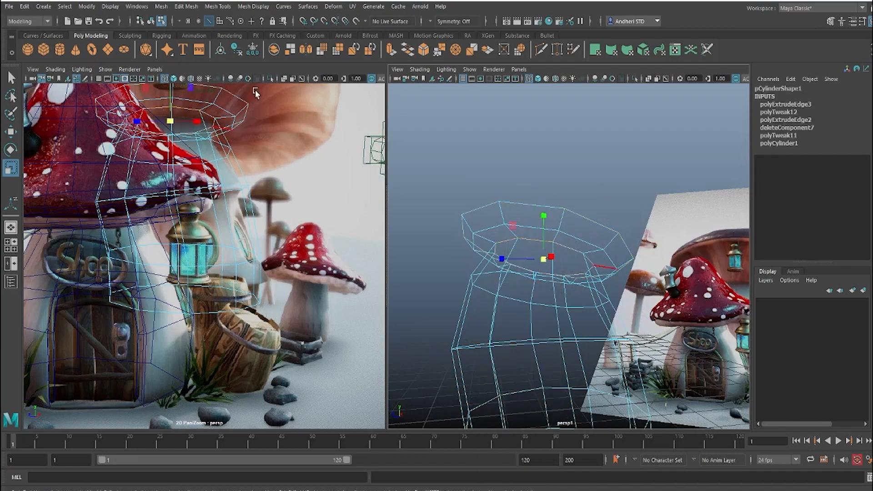
key("w")
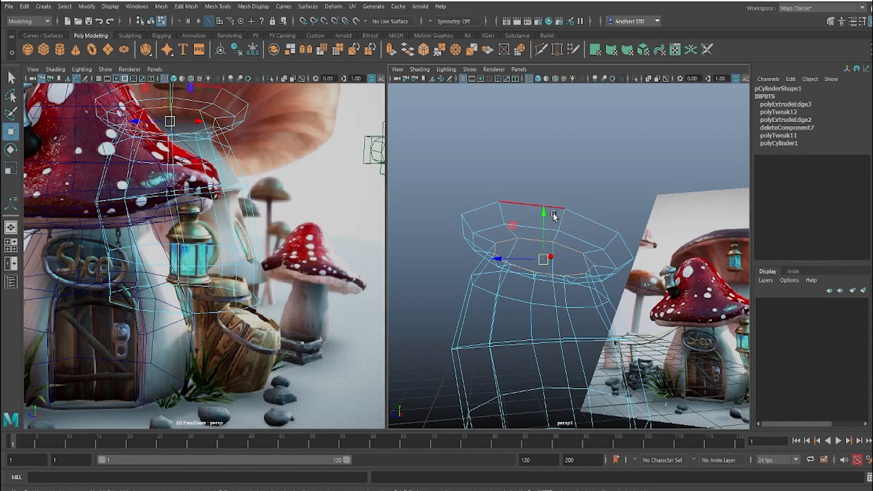
double_click(529, 229)
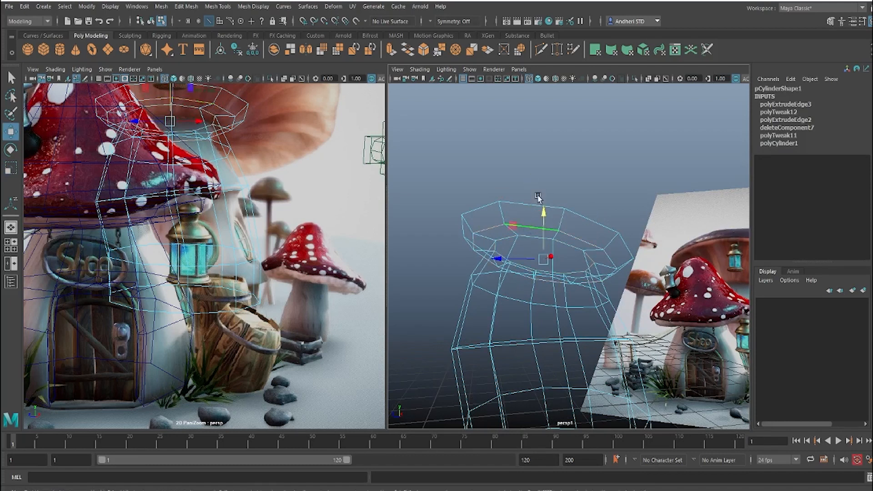
left_click_drag(543, 209, 565, 212)
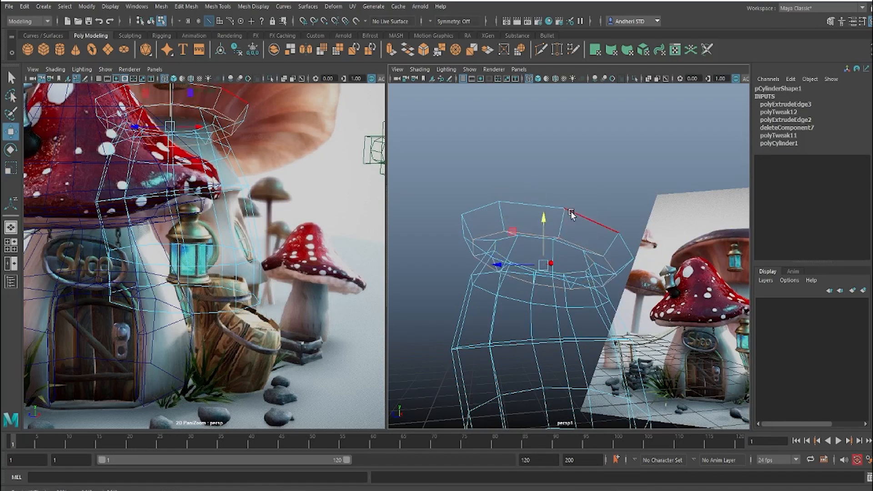
Step: Extrude the collar's outer border with a thickness of 2.97 and an offset of 1.4 to form the cap's underside
double_click(571, 211)
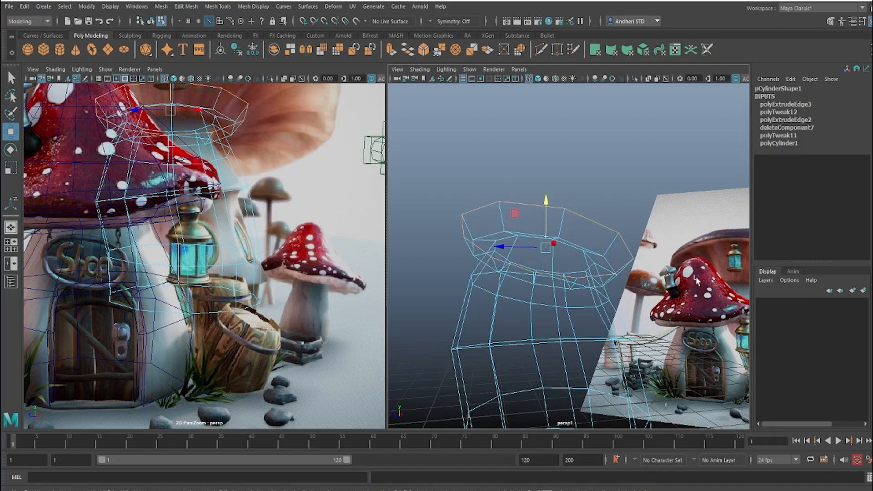
right_click_drag(486, 206, 491, 237, "shift")
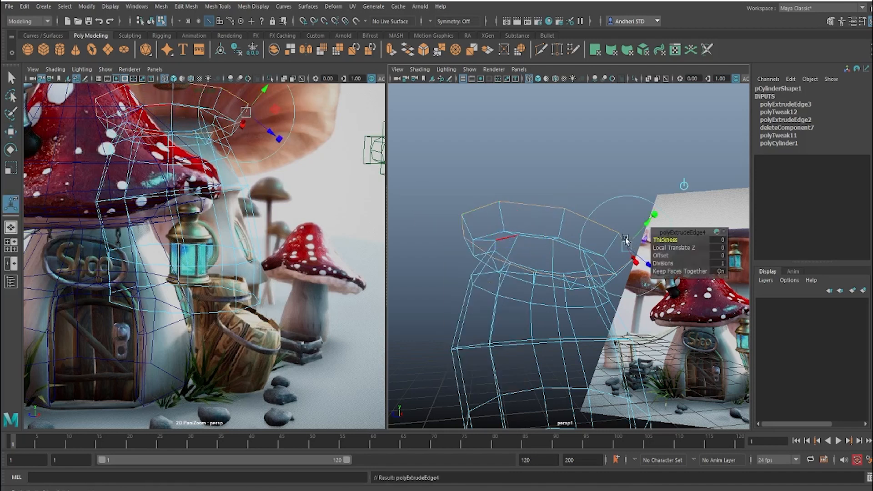
left_click_drag(659, 256, 716, 256)
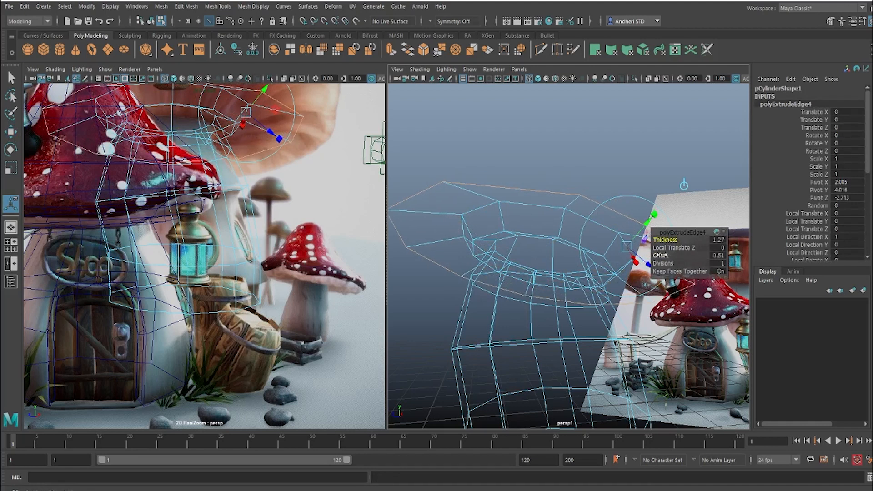
left_click_drag(668, 255, 702, 259)
left_click_drag(658, 239, 664, 240)
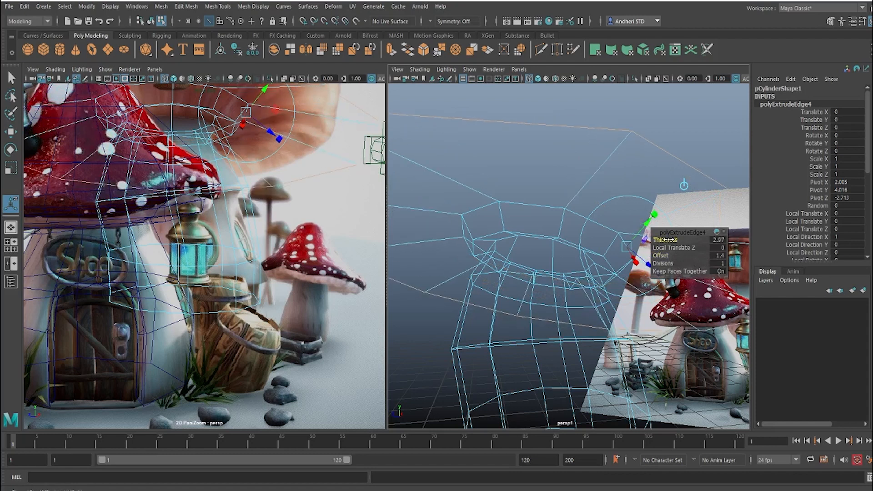
Step: Scale in the cap underside's outer edge loop to reduce its spread around the stalk
double_click(535, 227)
key("r")
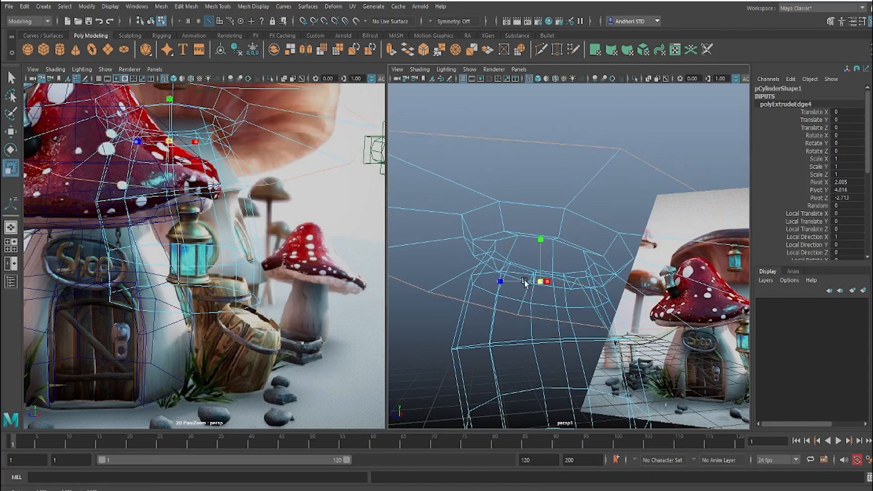
left_click_drag(502, 280, 490, 277)
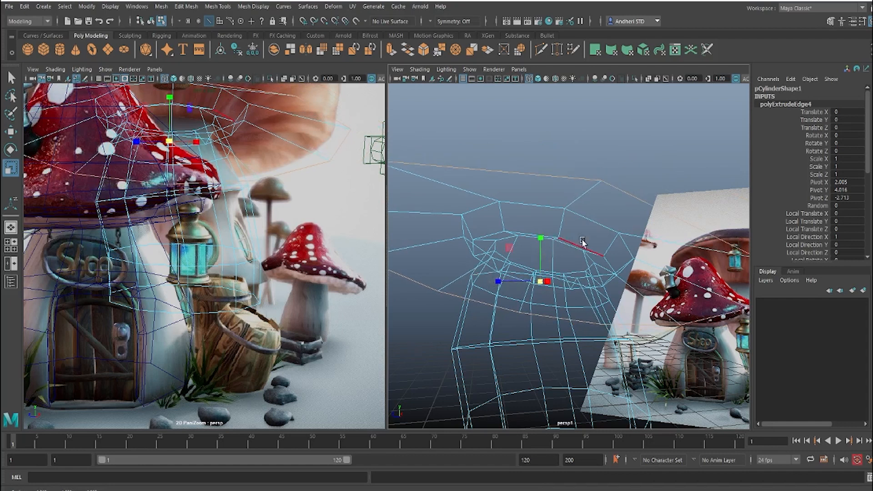
right_click_drag(581, 240, 558, 243, "alt")
left_click_drag(558, 245, 562, 223, "alt")
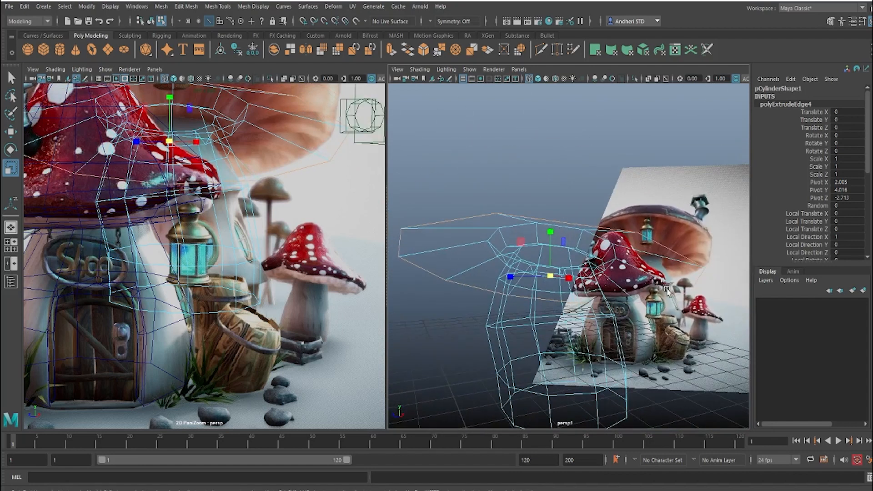
Step: Tilt and raise the cap's outer edge loop to match the reference cap's rim, undoing the last adjustment
right_click_drag(300, 177, 222, 212)
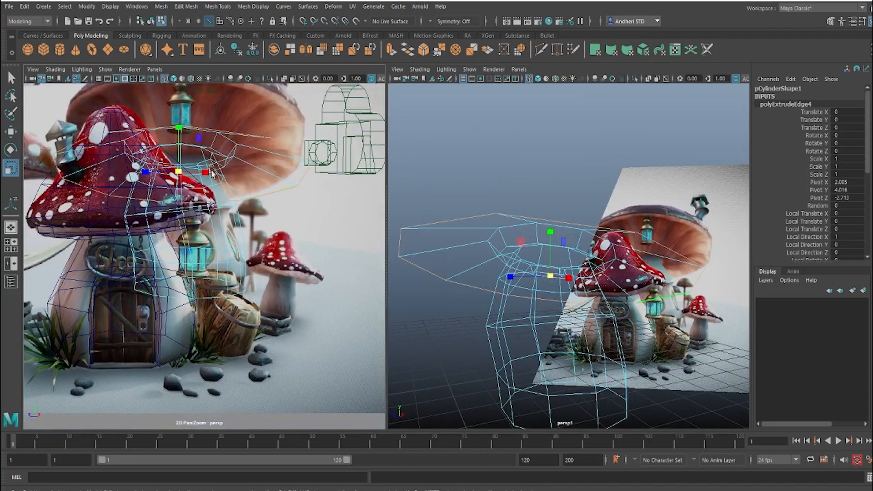
middle_click_drag(211, 169, 220, 215)
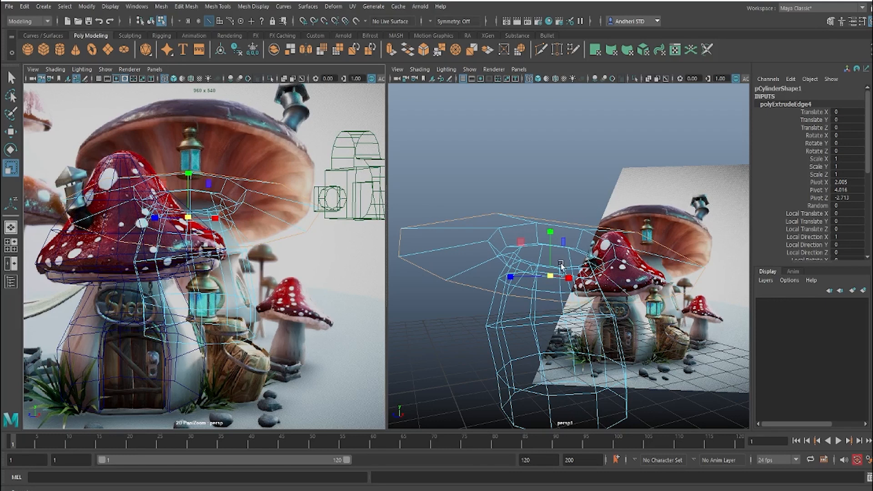
key("e")
left_click_drag(551, 270, 551, 259)
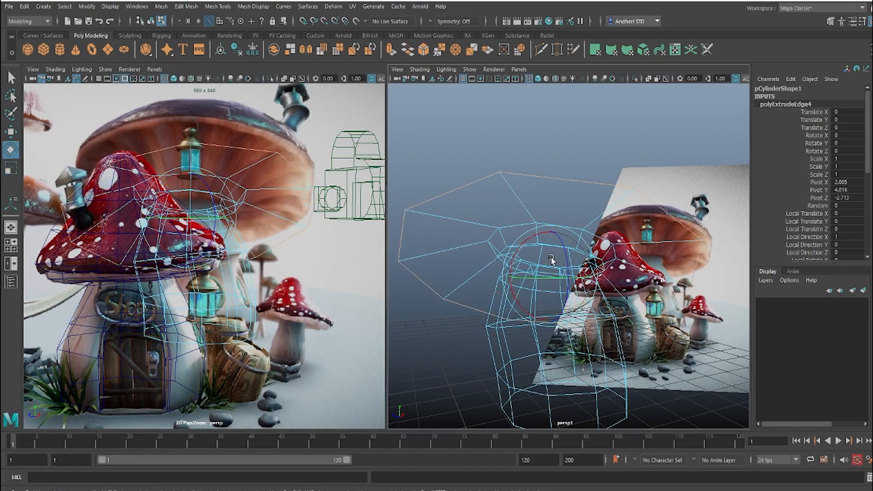
key("w")
left_click_drag(551, 264, 512, 264)
key("e")
left_click(497, 260)
key("ctrl+z")
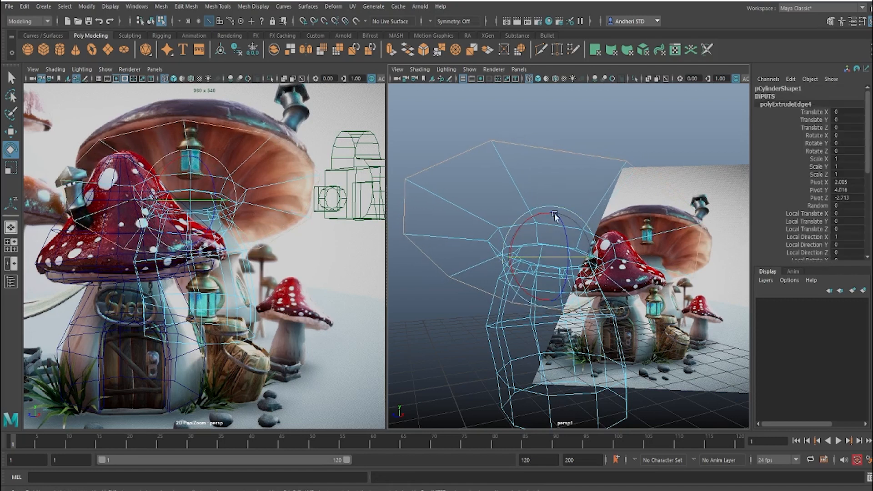
Step: Extrude the cap's outer rim edge loop and raise the new loop above the stalk
scroll(544, 192, "down", 4)
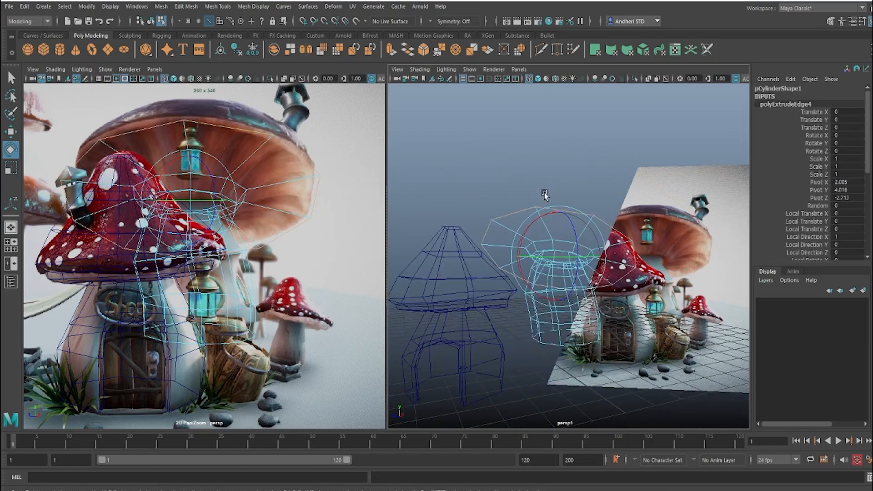
left_click_drag(544, 192, 530, 208, "alt")
right_click_drag(571, 212, 570, 237, "shift")
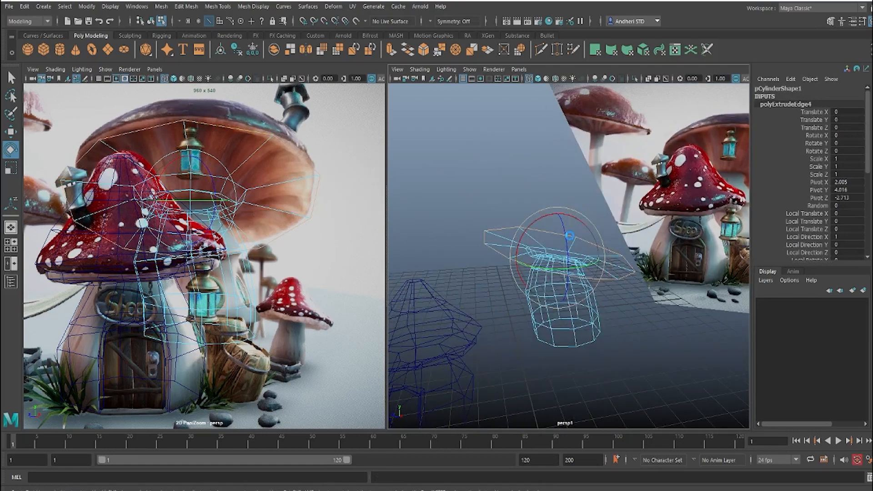
key("r")
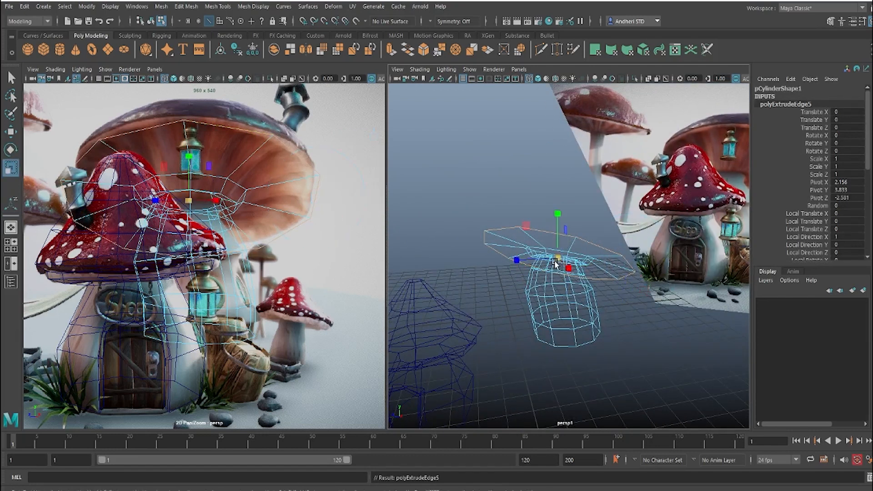
key("w")
left_click_drag(559, 260, 565, 236)
Step: In the top view, scale the extruded loop in to a small ring centred over the stalk
key("space")
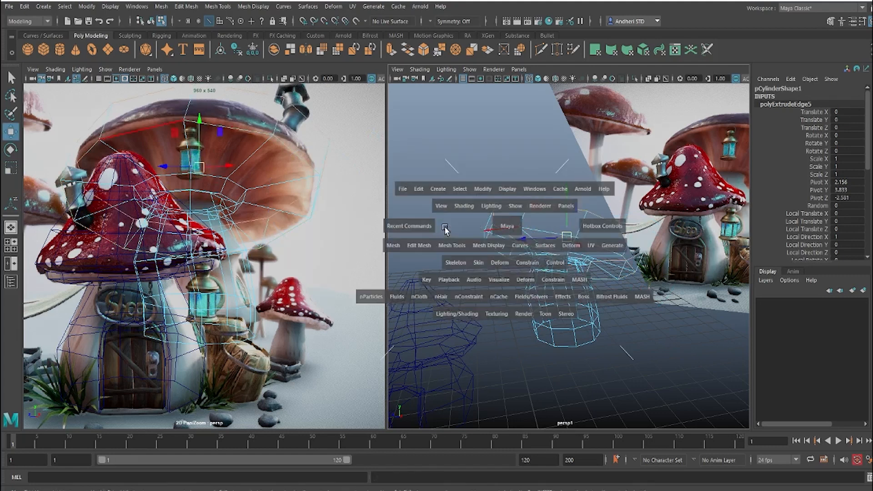
left_click_drag(506, 227, 508, 200)
middle_click_drag(574, 221, 591, 171, "alt")
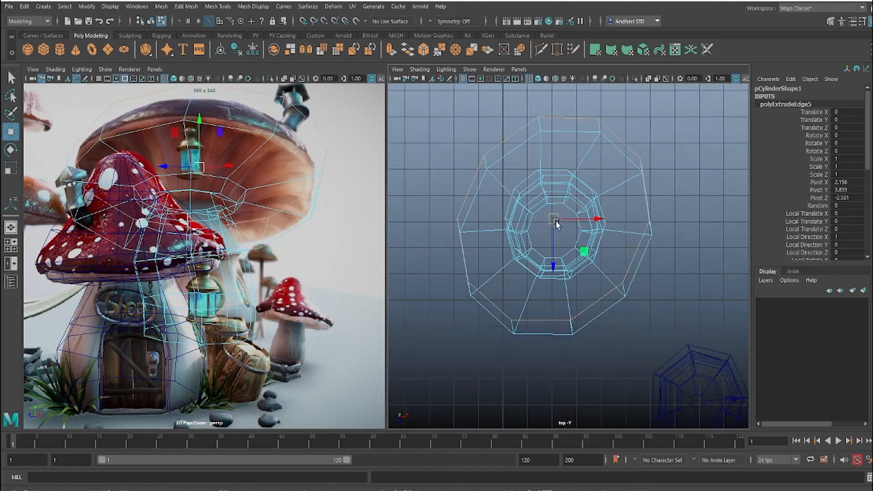
left_click_drag(555, 220, 446, 269)
key("r")
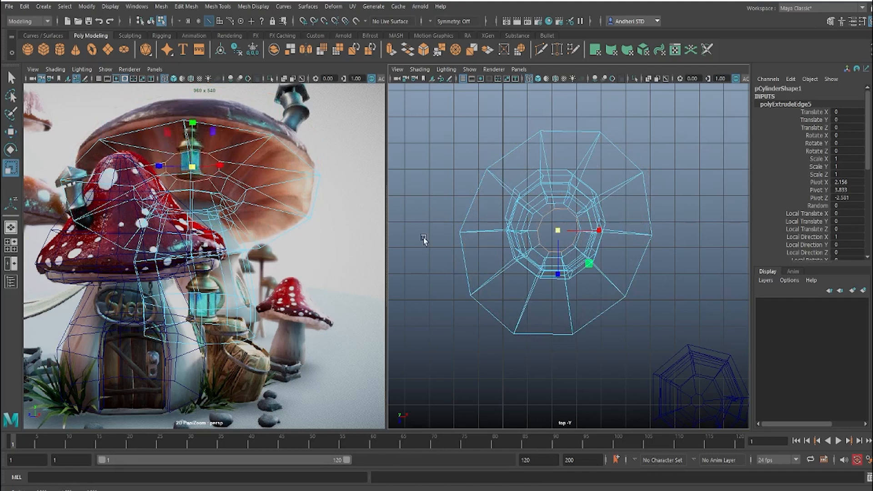
Step: In the front view, raise the small ring along the cap's tilted axis to form the top of the dome
key("space")
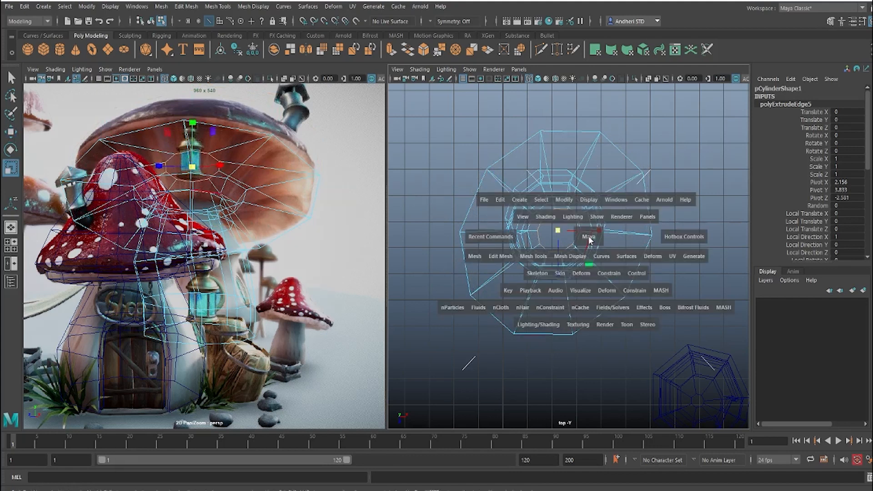
left_click_drag(592, 156, 530, 188)
key("space")
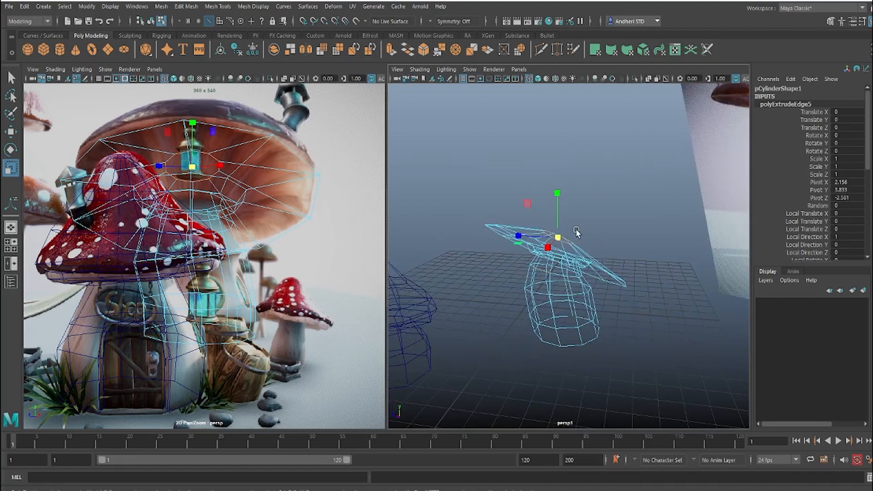
key("w")
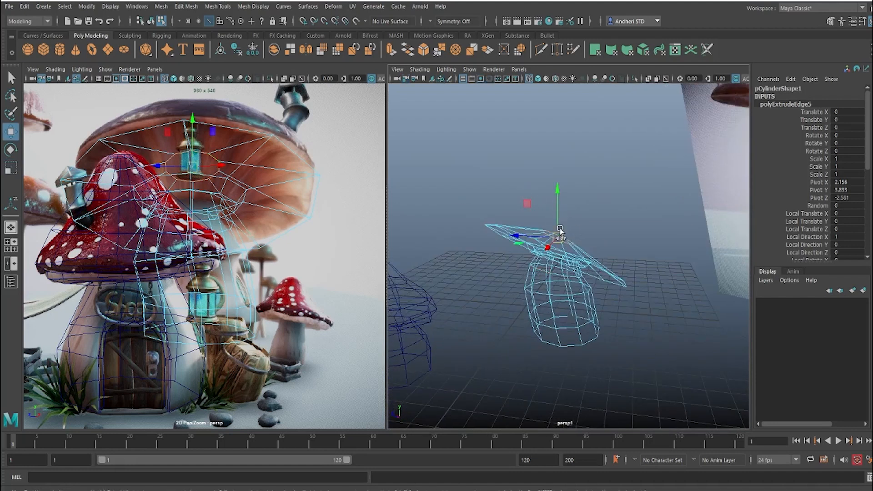
right_click_drag(559, 229, 522, 230, "ctrl+shift")
key("space")
left_click_drag(581, 232, 545, 217)
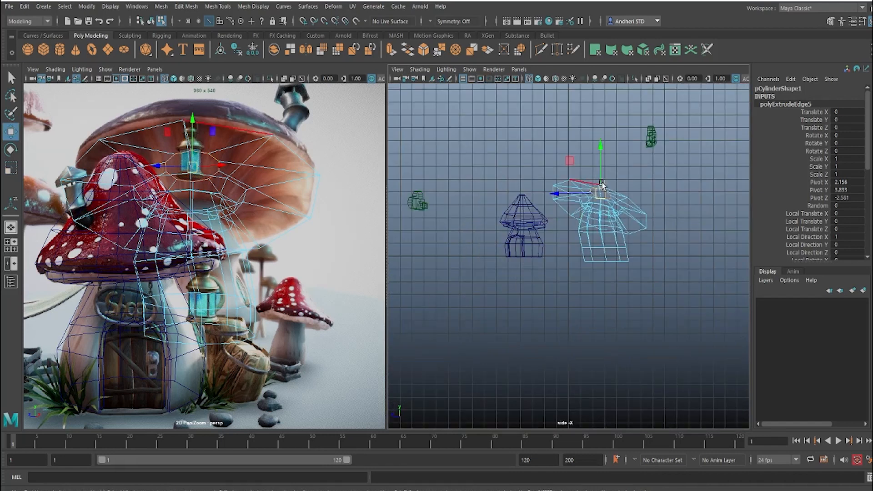
middle_click_drag(600, 174, 545, 212, "alt")
right_click_drag(546, 214, 589, 221, "alt")
key("space")
left_click_drag(590, 222, 527, 221)
key("space")
left_click_drag(592, 230, 603, 239)
middle_click_drag(605, 218, 580, 279, "alt")
right_click_drag(580, 279, 752, 301, "alt")
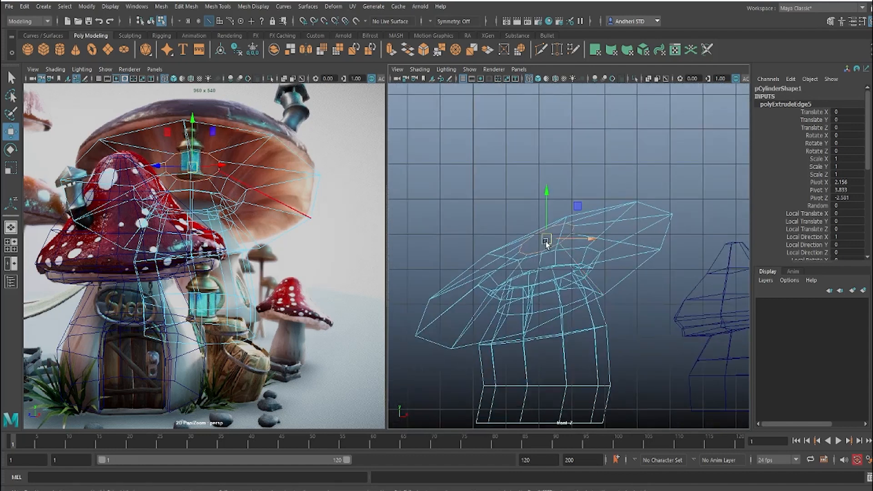
left_click(546, 215)
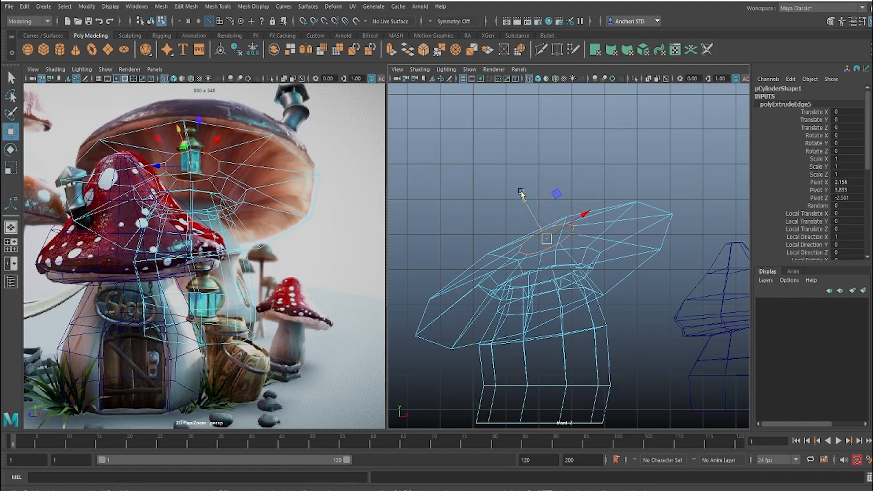
left_click_drag(520, 193, 474, 119)
Step: Adjust the top ring's position to match the top of the reference cap
key("space")
left_click_drag(603, 207, 603, 147)
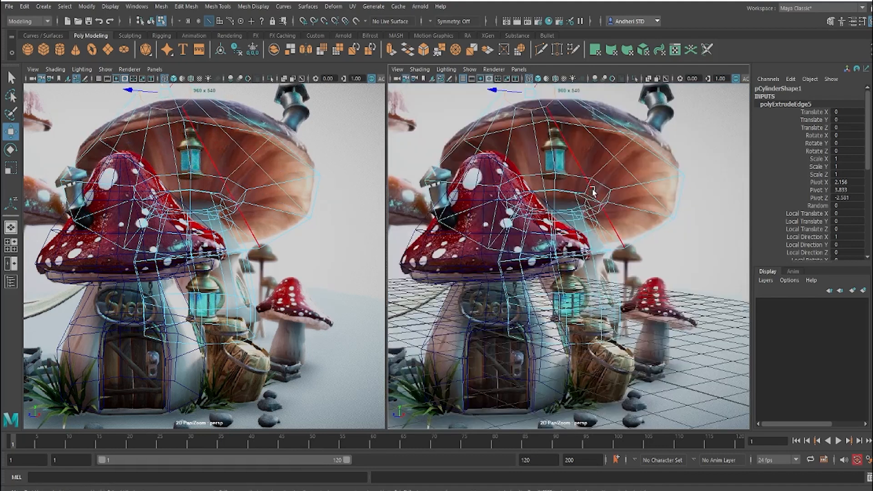
key("space")
left_click_drag(577, 207, 577, 124)
left_click_drag(578, 180, 480, 237, "alt")
left_click_drag(601, 245, 582, 207)
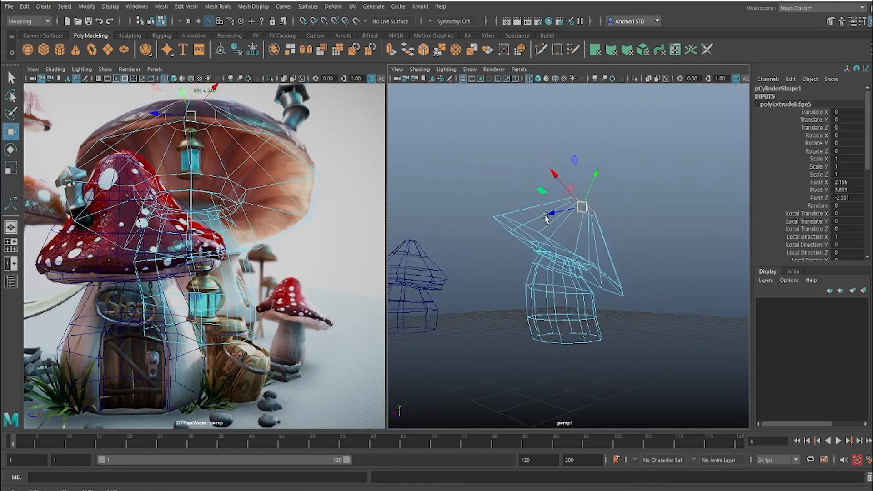
Step: Insert two edge loops around the cap's upper surface between the rim and the top ring
mouse_move(543, 220)
right_mouse_down()
mouse_move(574, 203)
mouse_move(541, 220)
right_mouse_up()
left_click(570, 205)
left_click(544, 219)
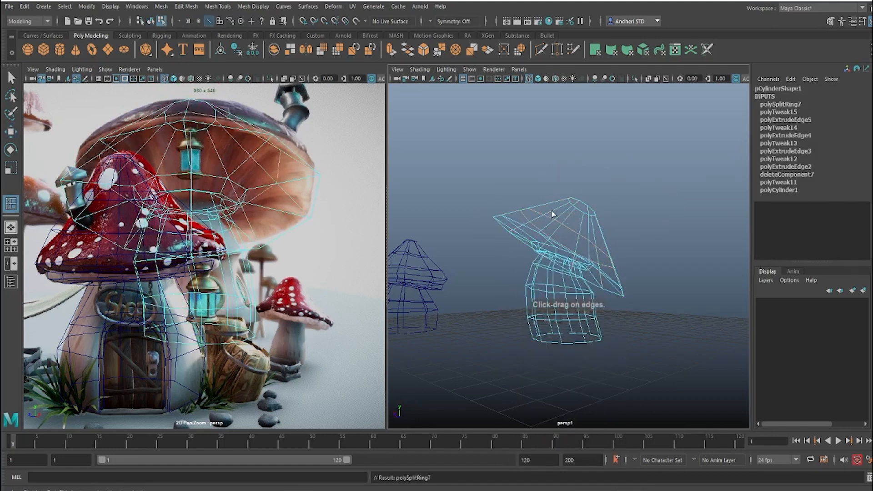
left_click(552, 213)
Step: Select the lower inserted edge loop and scale it out to round the cap near the rim
key("w")
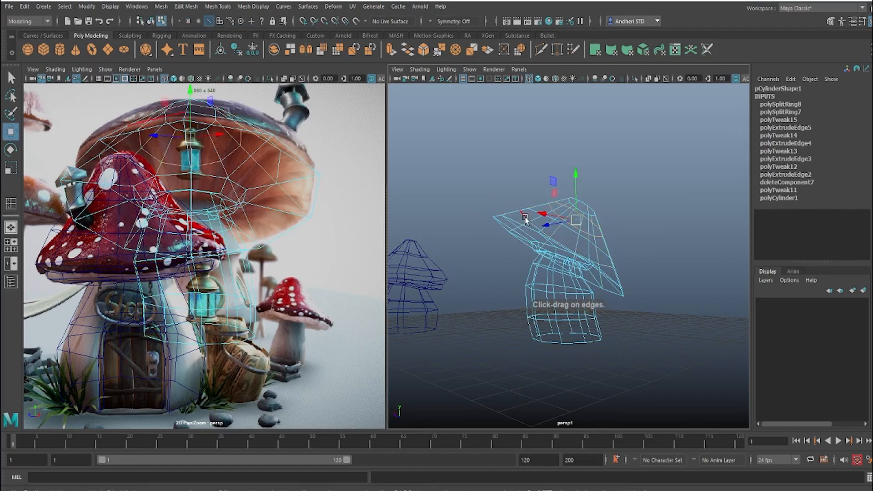
left_click(529, 221)
key("r")
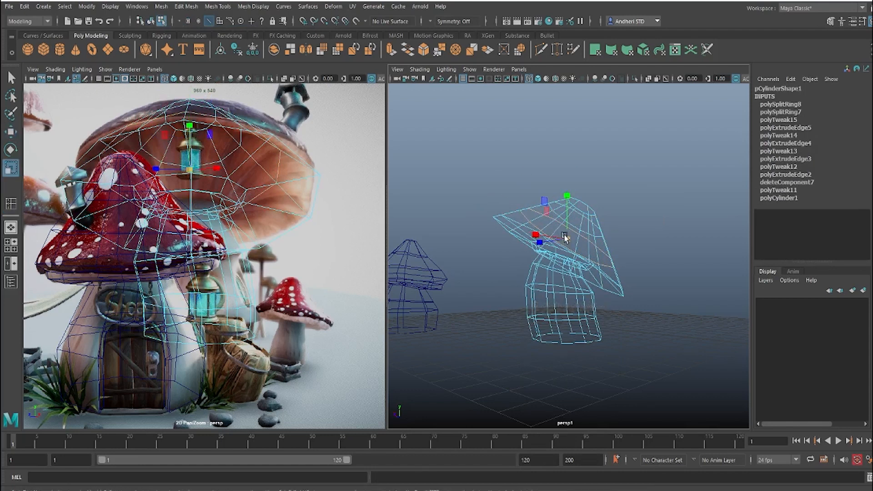
mouse_move(565, 237)
left_mouse_down()
mouse_move(583, 247)
mouse_move(574, 232)
left_mouse_up()
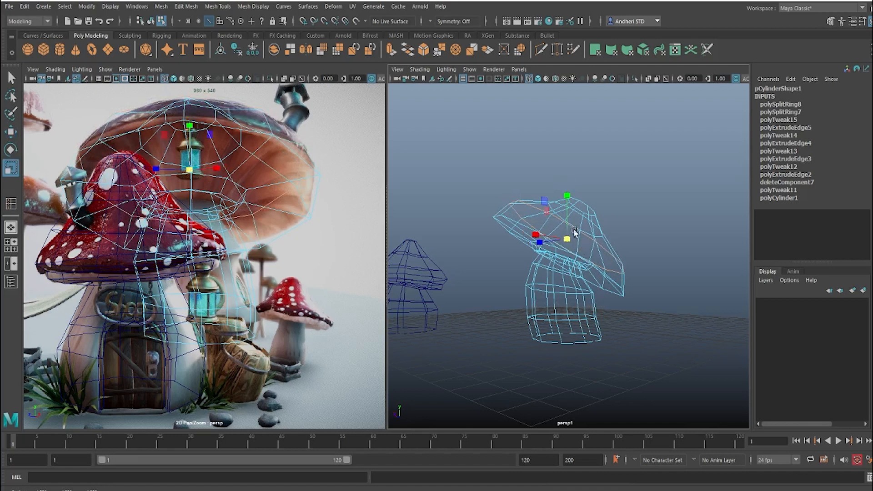
Step: Scale out the cap's upper inserted edge loop to round the dome, and save the scene
left_click(603, 236)
double_click(598, 236)
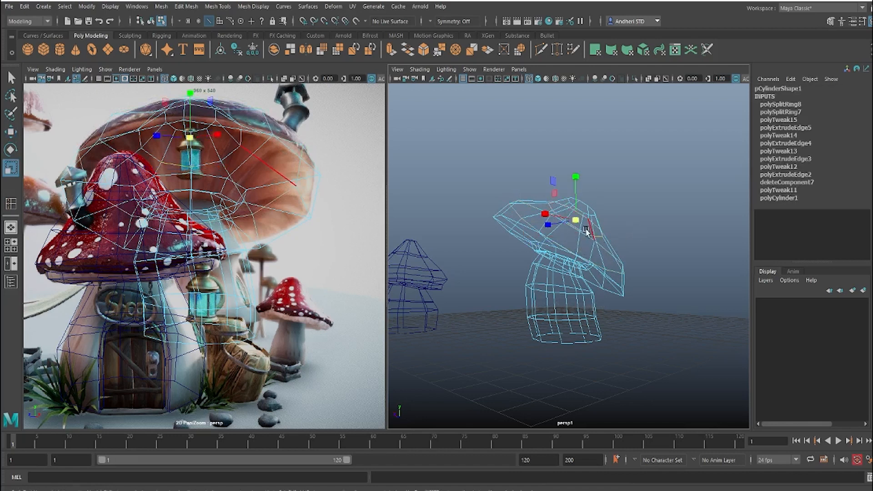
left_click_drag(576, 221, 627, 237)
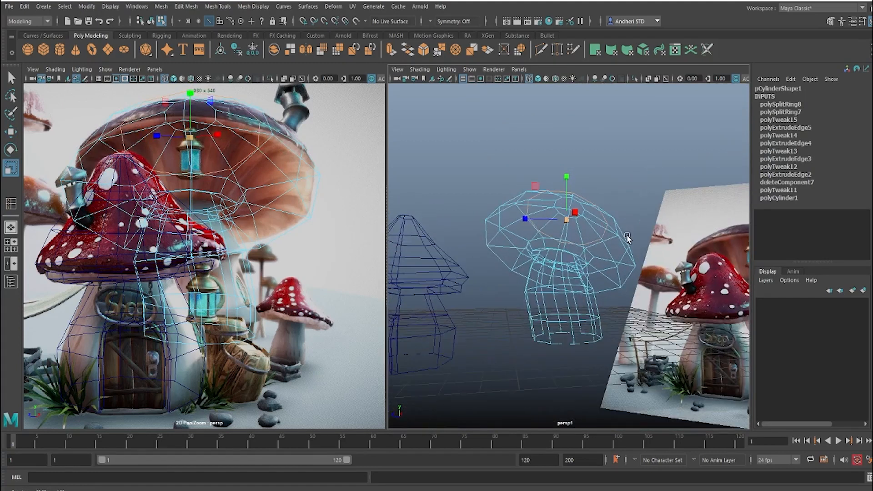
middle_click_drag(615, 239, 613, 234)
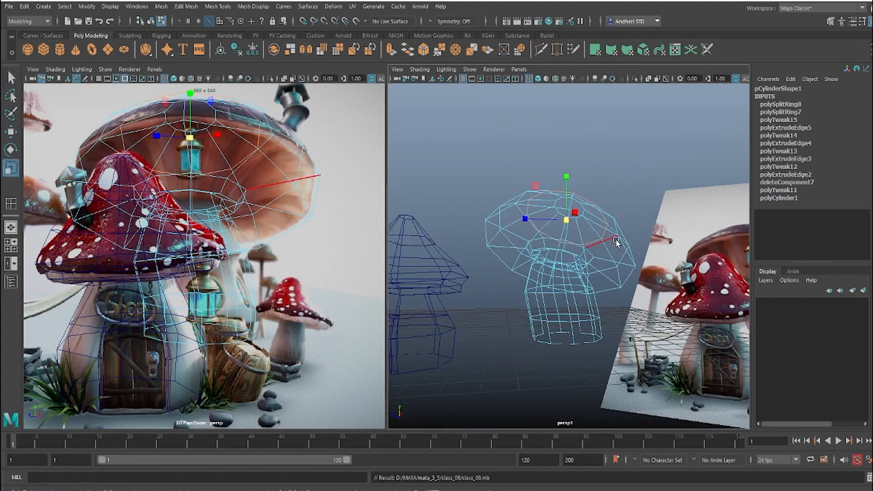
Step: Examine the large mushroom's overall shape from several angles and compare it with the reference image
left_click_drag(612, 236, 558, 242, "alt")
right_click_drag(556, 240, 624, 207)
left_click(571, 245)
left_click_drag(570, 243, 510, 214, "alt")
scroll(488, 251, "up", 3)
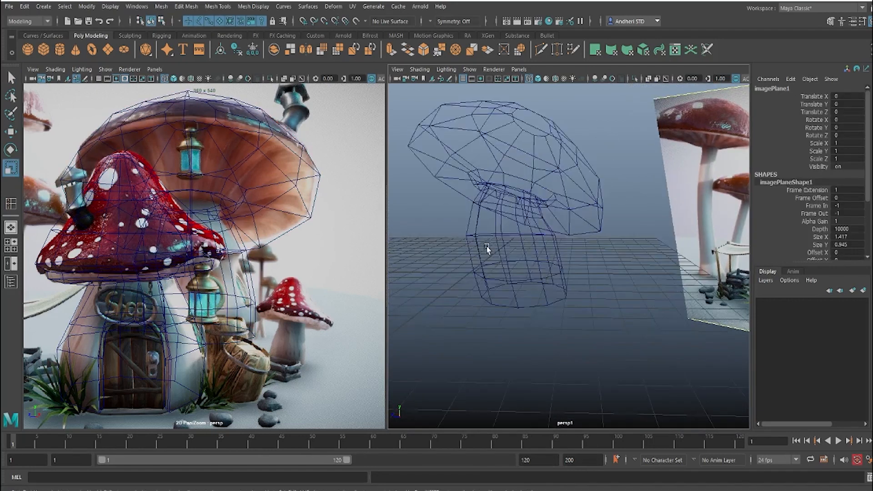
middle_click_drag(487, 247, 499, 287, "alt")
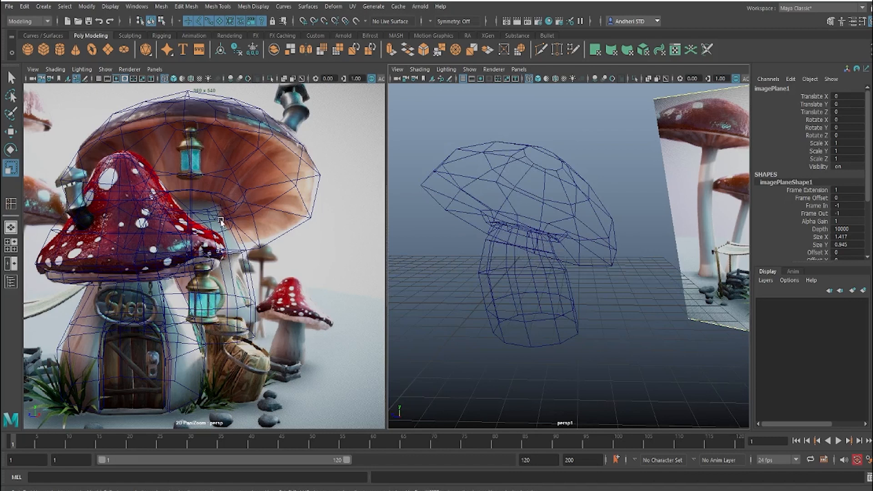
left_click_drag(528, 253, 560, 257, "alt")
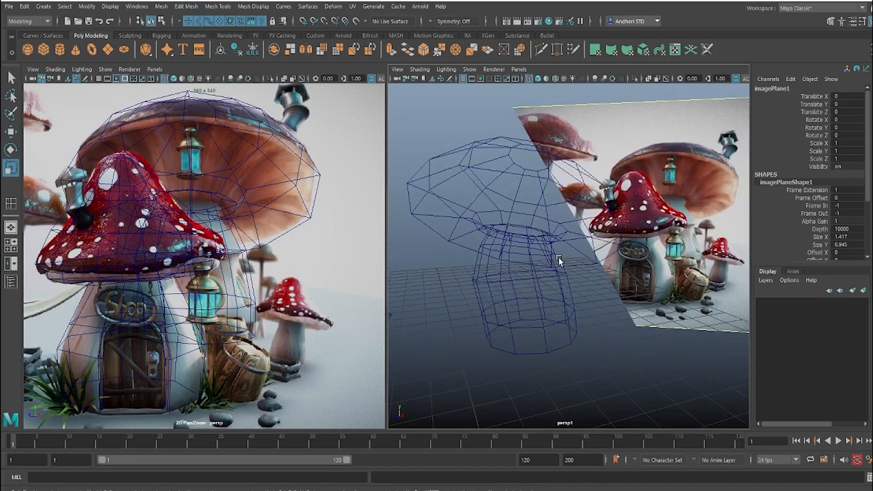
Step: Switch to shaded display and insert an edge loop around the stalk just below the collar
key("5")
scroll(519, 204, "up", 5)
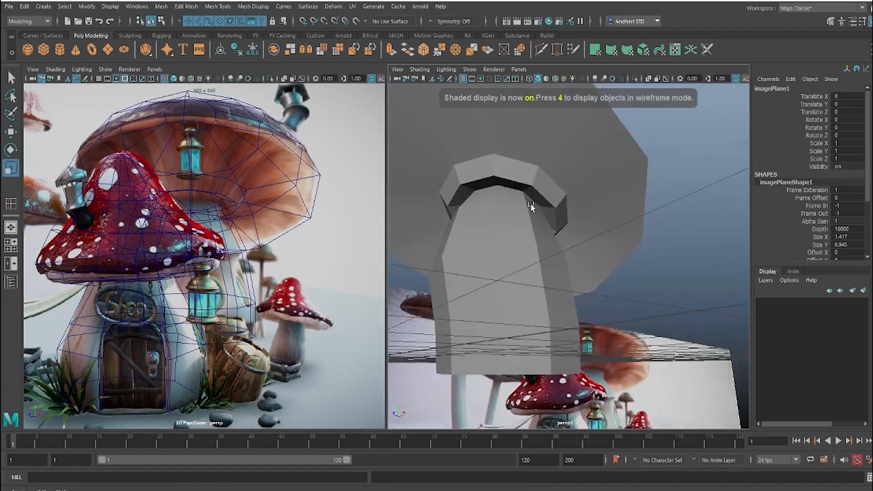
left_click_drag(531, 204, 523, 217, "alt")
left_click(523, 216)
scroll(524, 217, "up", 4)
middle_click_drag(524, 217, 573, 256, "alt")
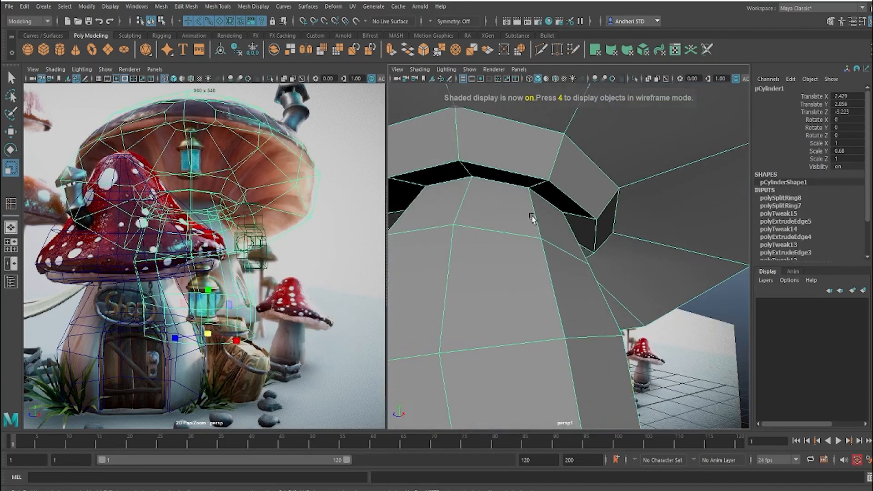
right_click_drag(532, 219, 536, 213, "shift")
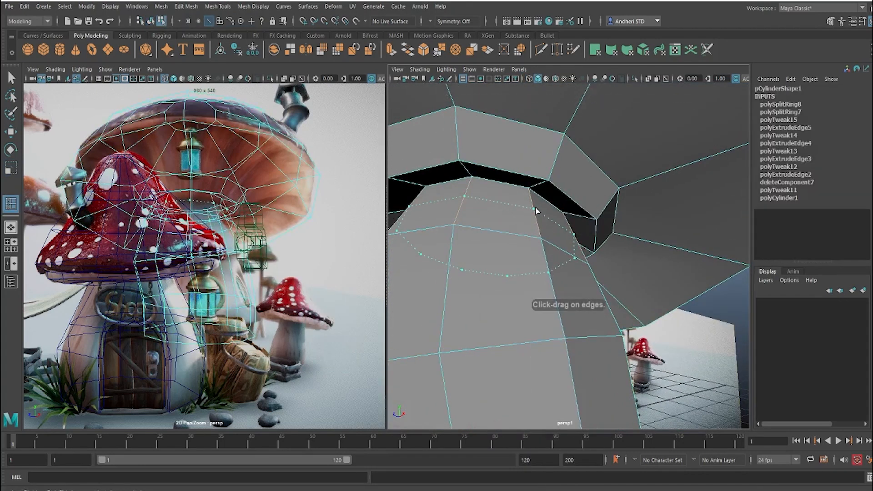
left_click(535, 208)
Step: Scale in the new stalk edge loop to narrow the neck under the collar
key("e")
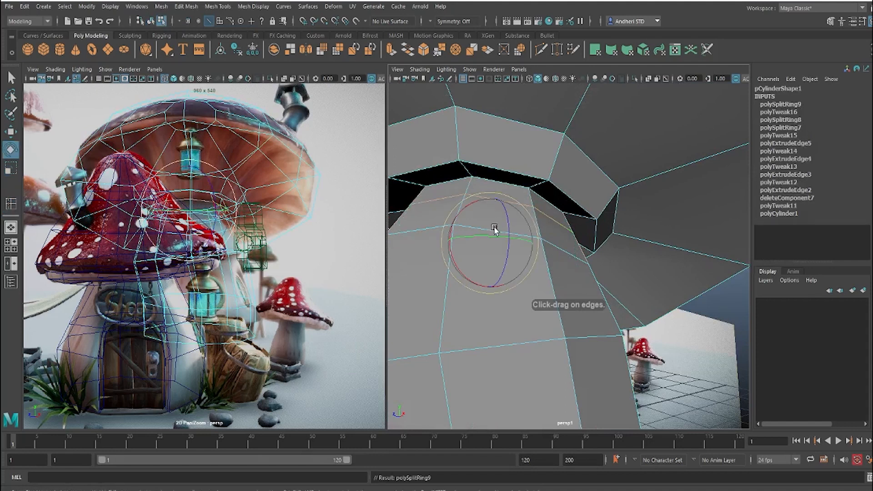
key("r")
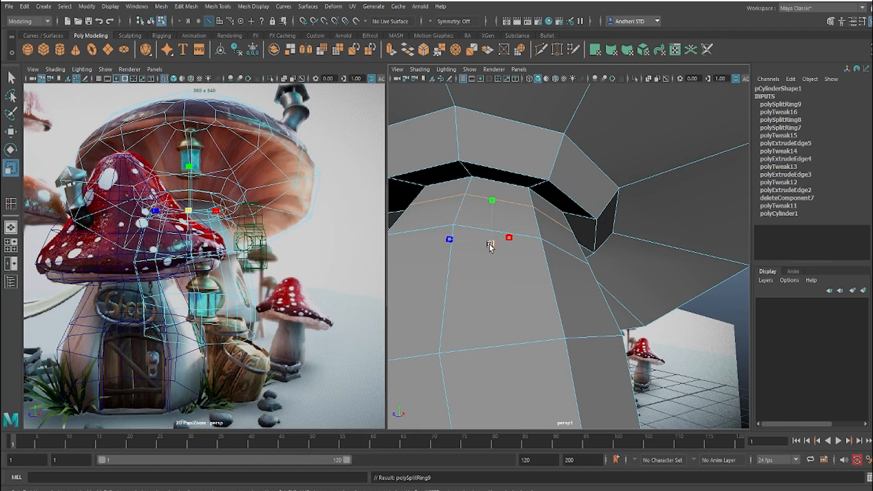
left_click_drag(491, 244, 478, 248)
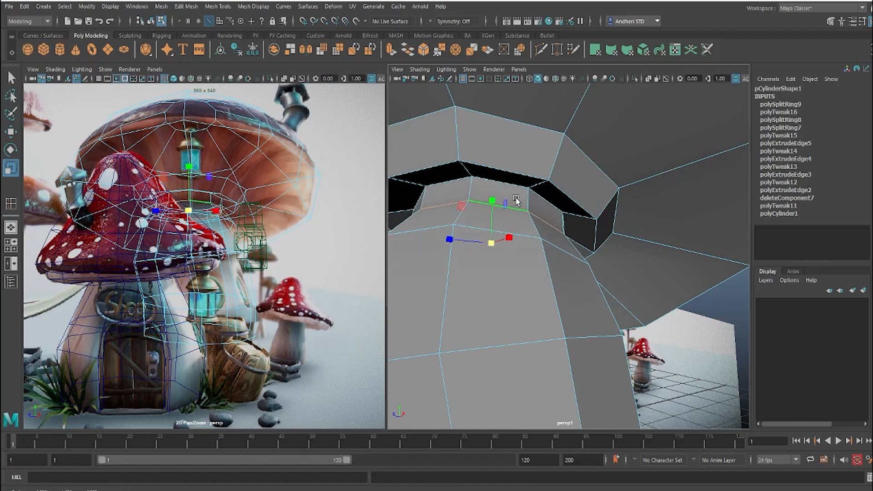
Step: Insert another edge loop in the narrowed neck just under the collar and scale it in slightly
mouse_move(516, 198)
right_mouse_down()
mouse_move(533, 192)
mouse_move(511, 196)
mouse_move(529, 205)
right_mouse_up()
left_click_drag(529, 205, 527, 198)
key("e")
key("r")
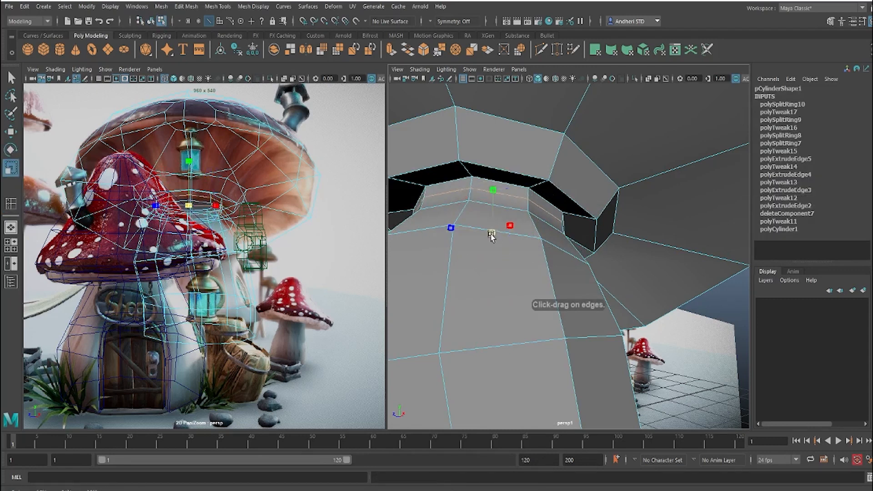
left_click_drag(490, 234, 486, 234)
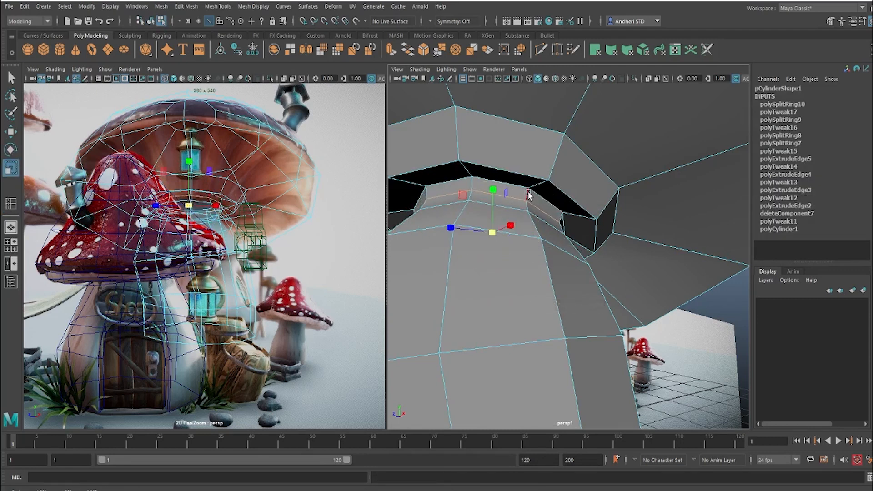
Step: Bevel the neck's edge loop with a fraction of 0.12
right_click_drag(523, 209, 575, 216, "shift")
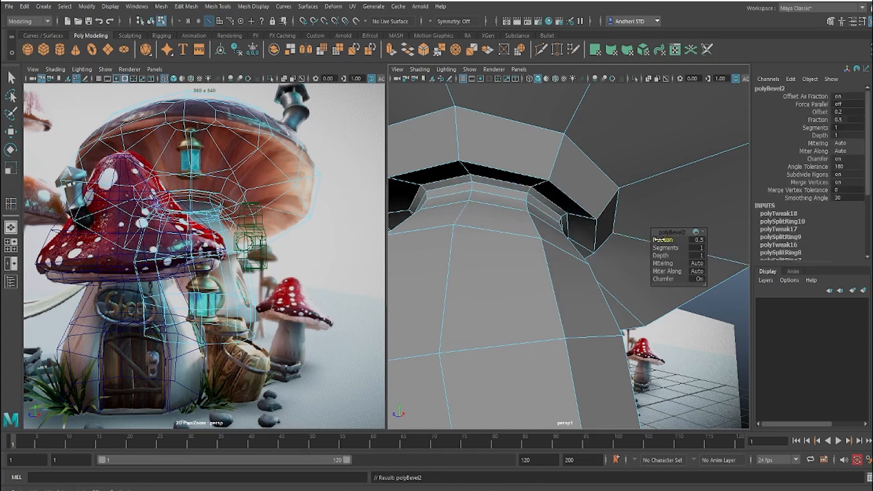
left_click_drag(653, 239, 640, 240)
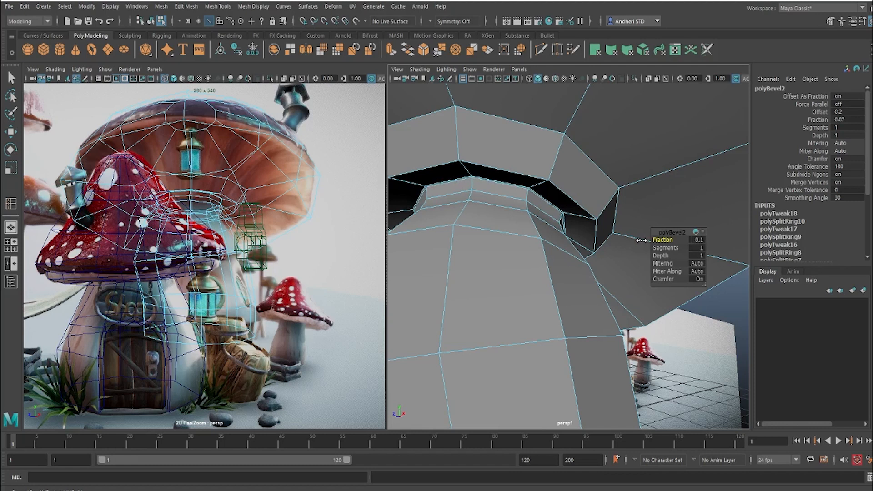
key("t")
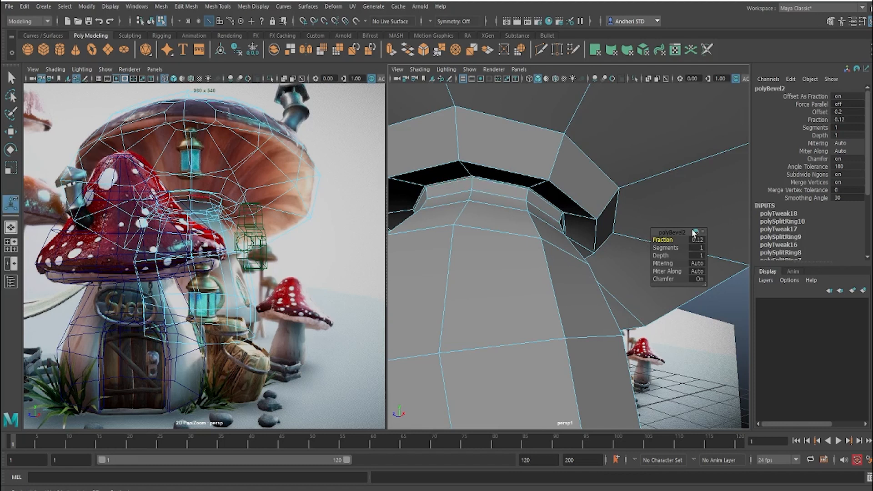
Step: Set the neck bevel's fraction to 0.31 and check the mushroom in smooth preview before returning to the unsmoothed mesh
left_click_drag(662, 241, 671, 243)
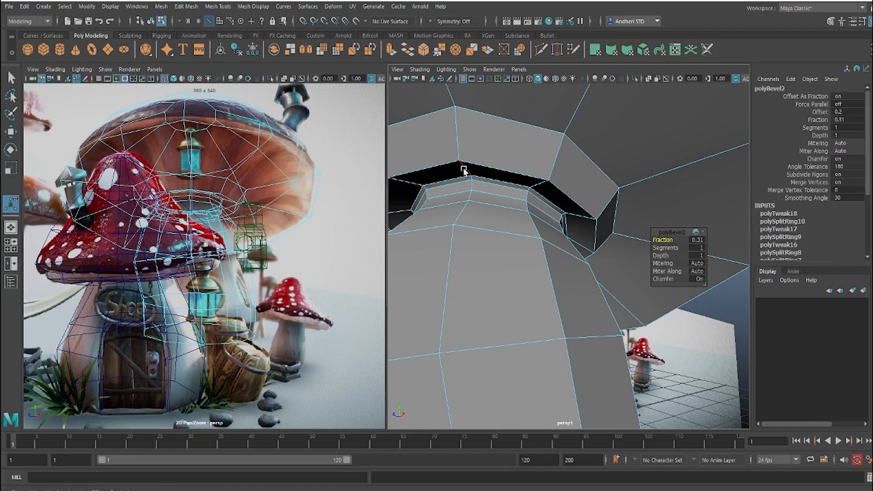
key("3")
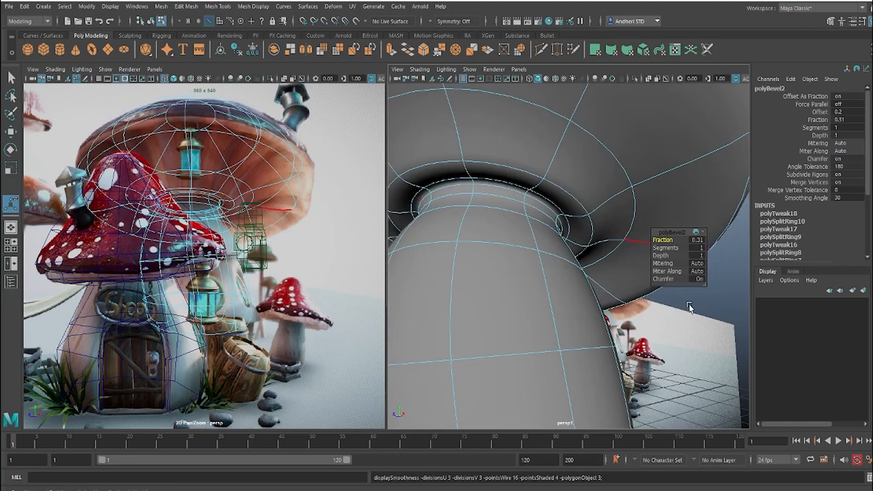
right_click_drag(590, 212, 657, 195)
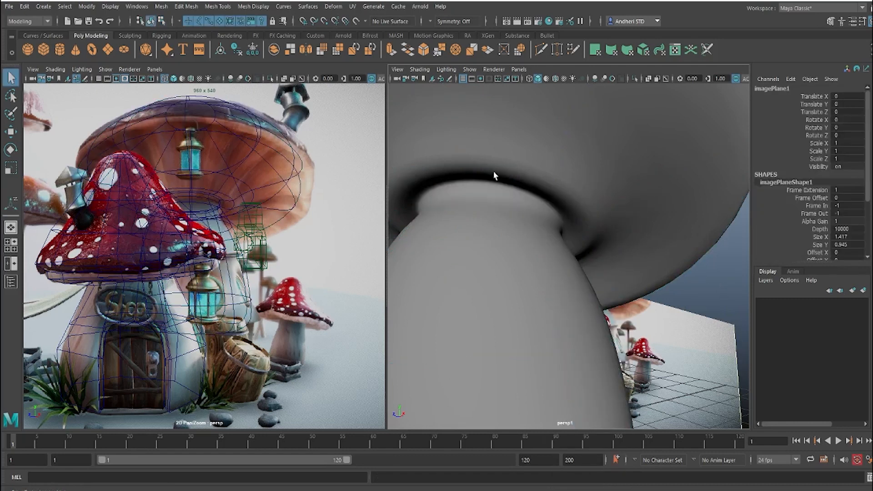
left_click(546, 275)
key("1")
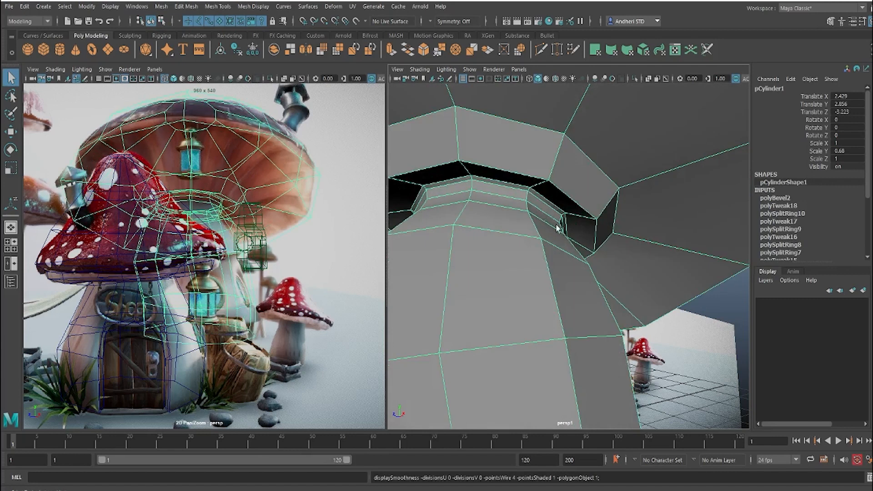
Step: Select the lower edge loop of the large mushroom's stalk and apply Edit Edge Flow to it
key("f")
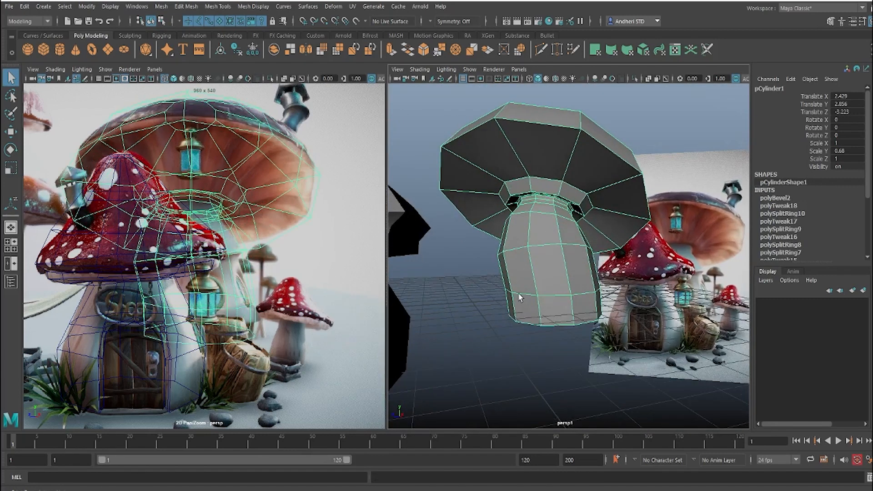
right_click_drag(520, 291, 520, 212)
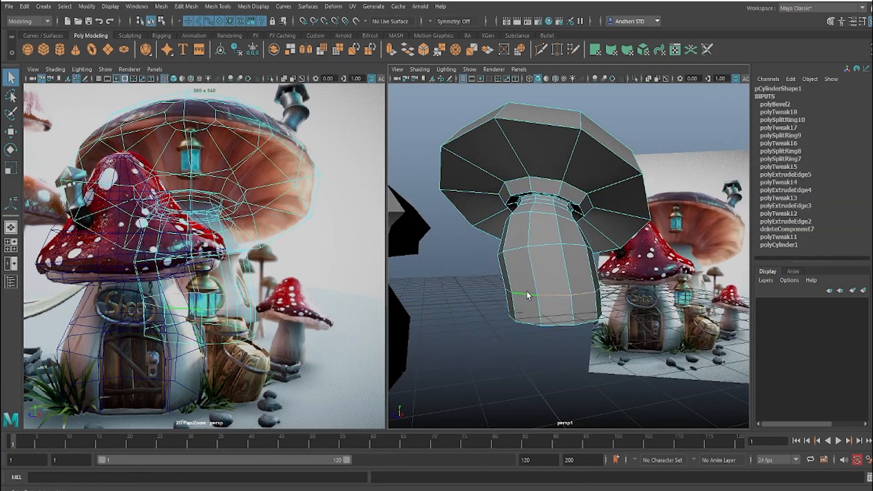
right_click_drag(546, 260, 537, 353, "shift")
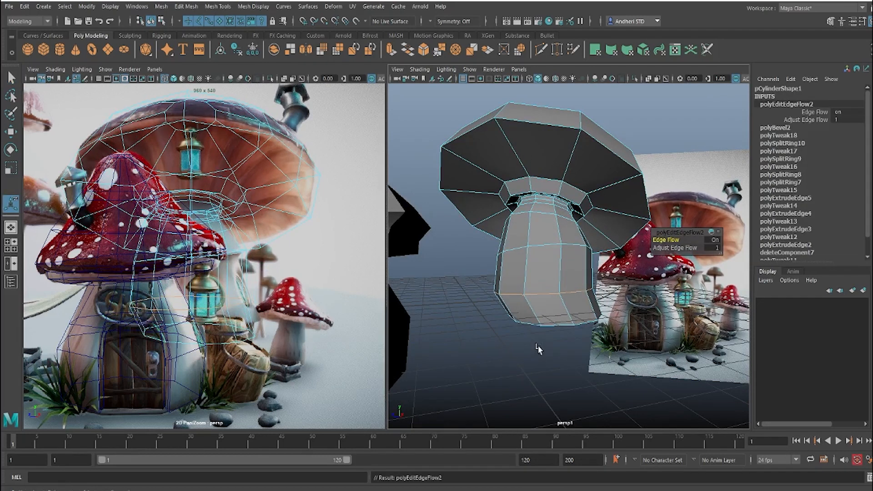
left_click_drag(542, 295, 565, 352, "alt")
key("w")
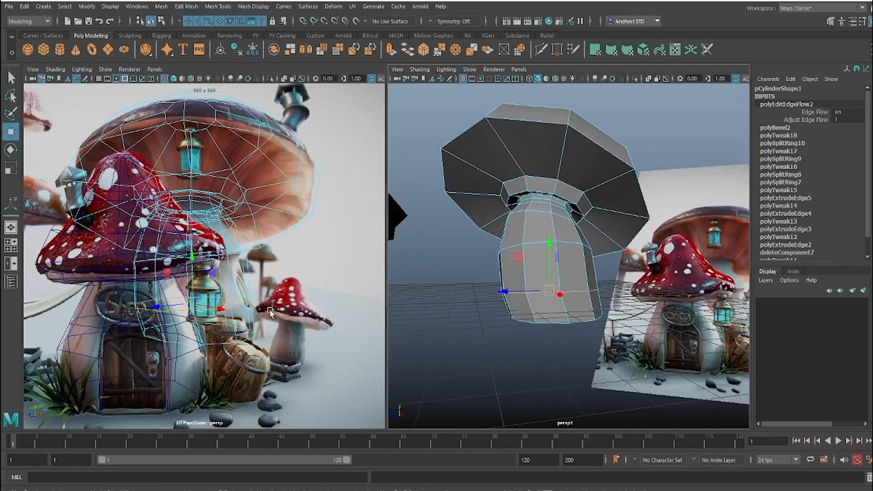
Step: Select the edge loops around the middle and lower parts of the stalk and bevel both
left_click(586, 259)
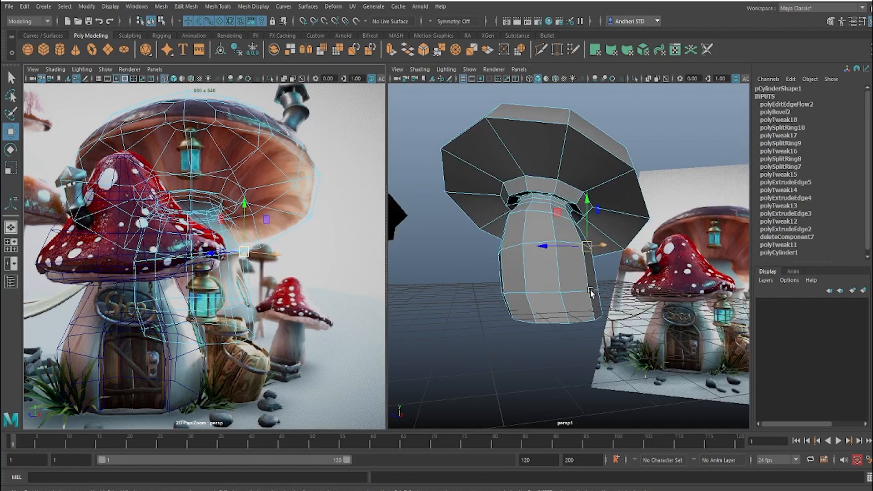
right_click(527, 244)
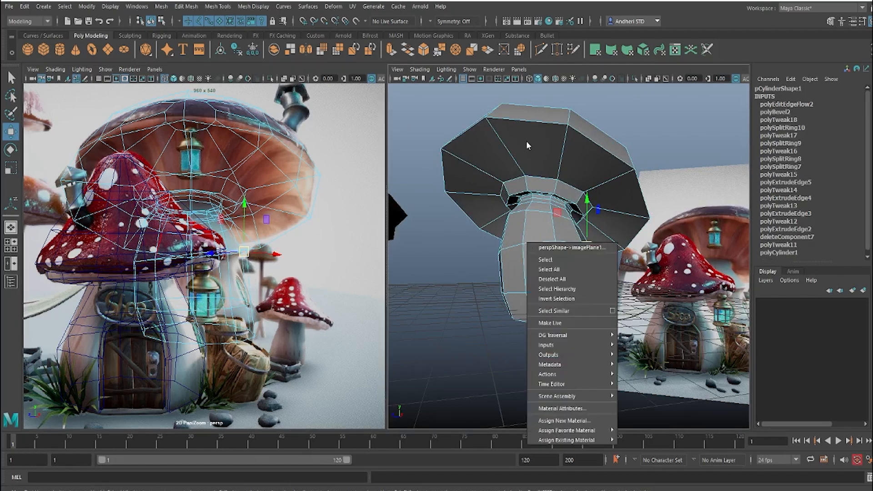
right_click(527, 244)
left_click(521, 203)
right_click_drag(533, 181, 588, 168)
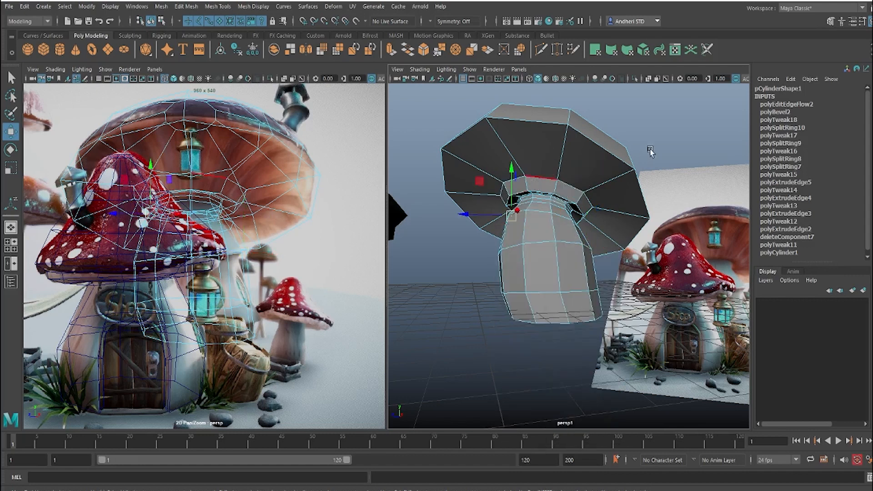
right_click_drag(534, 244, 533, 214)
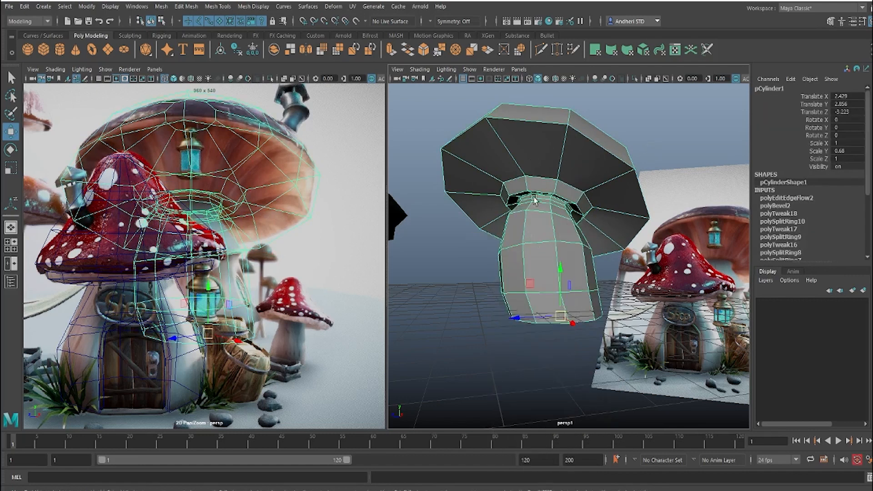
double_click(533, 244)
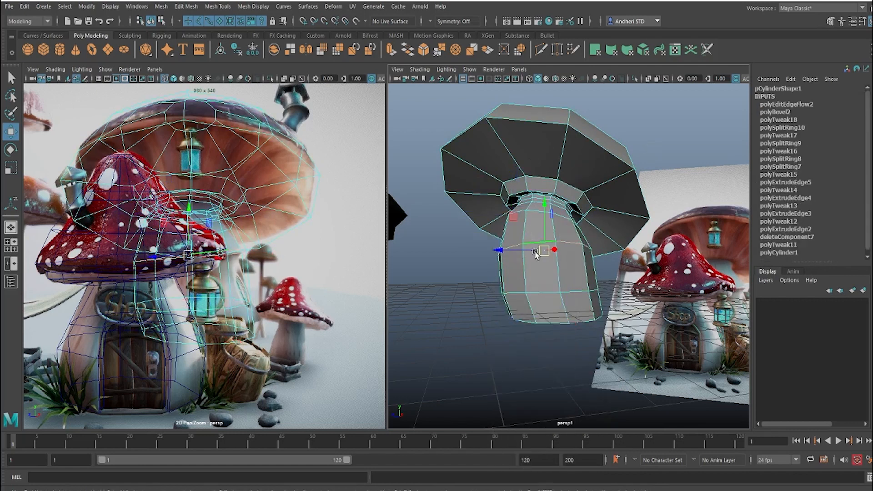
double_click(545, 293, "shift")
right_click_drag(563, 234, 605, 232, "shift")
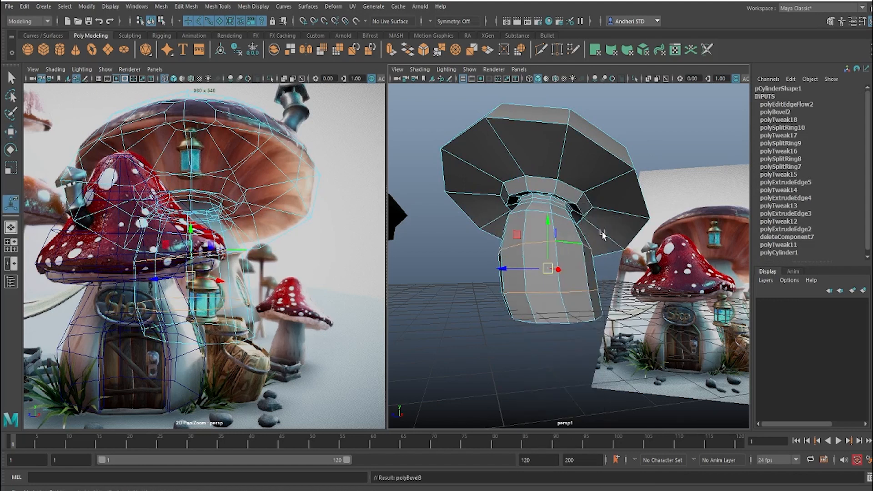
Step: Scale the top edge loop of the stalk's upper bevel outward to form an overhanging ledge
left_click_drag(581, 241, 560, 241)
double_click(562, 240)
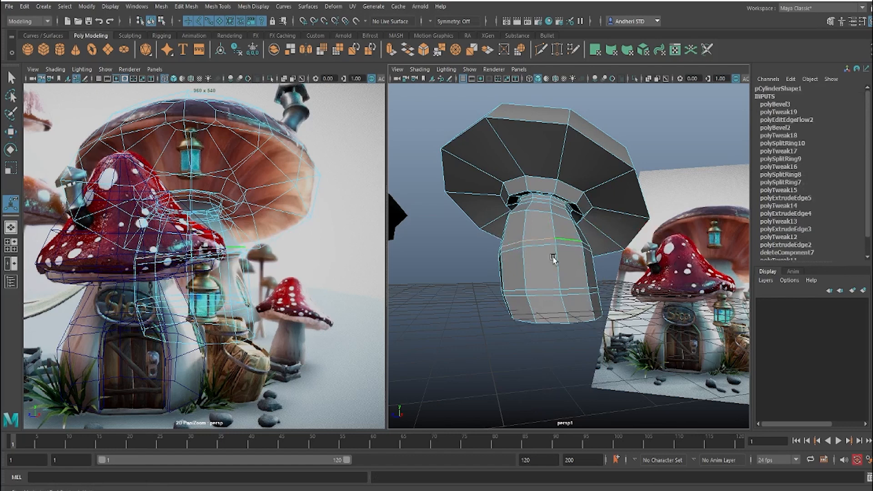
key("r")
left_click_drag(533, 267, 564, 252, "alt")
scroll(518, 261, "up", 5)
Step: Scale the bottom edge loop of the stalk's upper bevel inward beneath the ledge
double_click(564, 251)
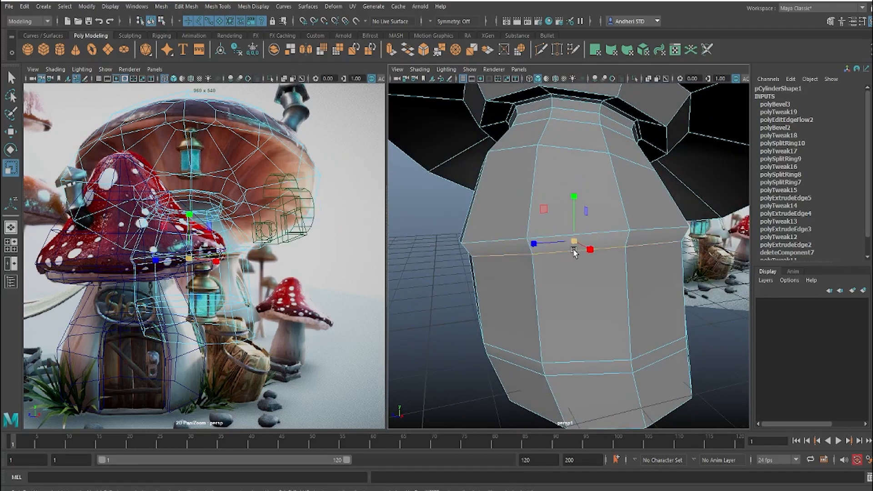
key("w")
left_click_drag(573, 254, 598, 258, "alt")
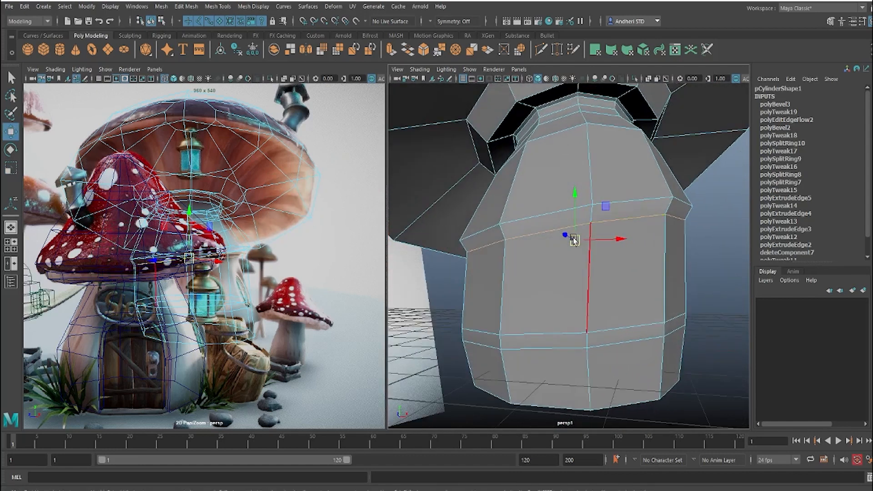
left_click_drag(563, 228, 515, 231, "alt")
key("r")
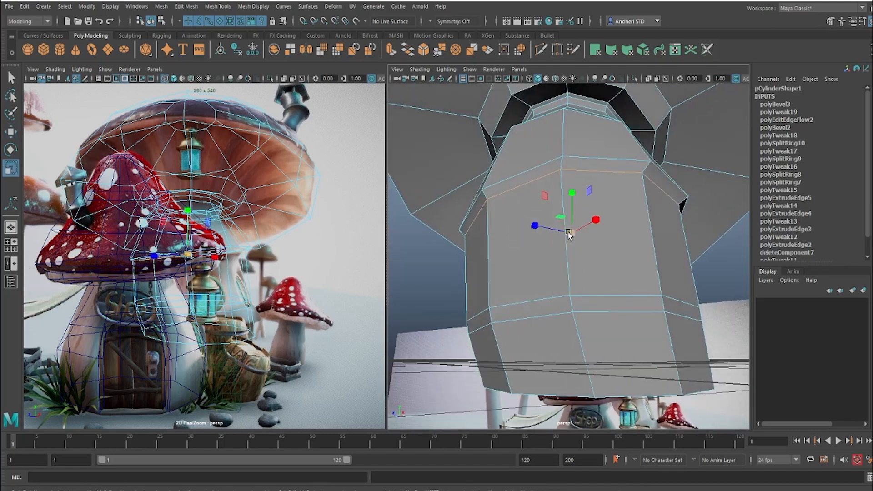
left_click_drag(571, 234, 565, 234)
Step: Scale the top loop of the stalk's lower bevel outward and move it down to form a second overhanging ledge
left_click_drag(599, 265, 560, 267, "alt")
double_click(602, 254)
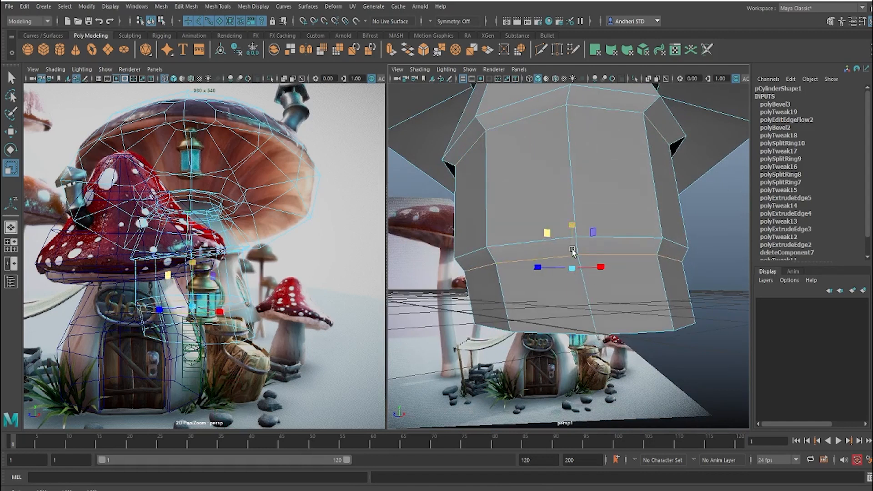
double_click(523, 242)
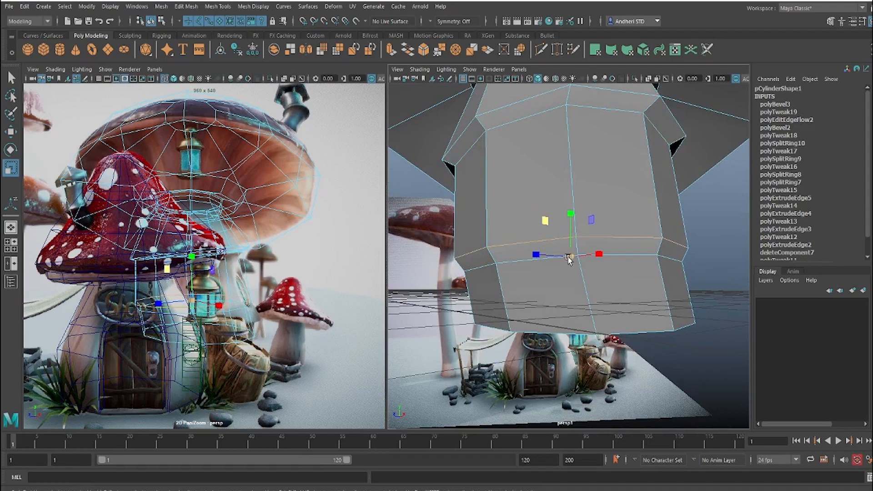
left_click_drag(569, 259, 574, 262)
key("w")
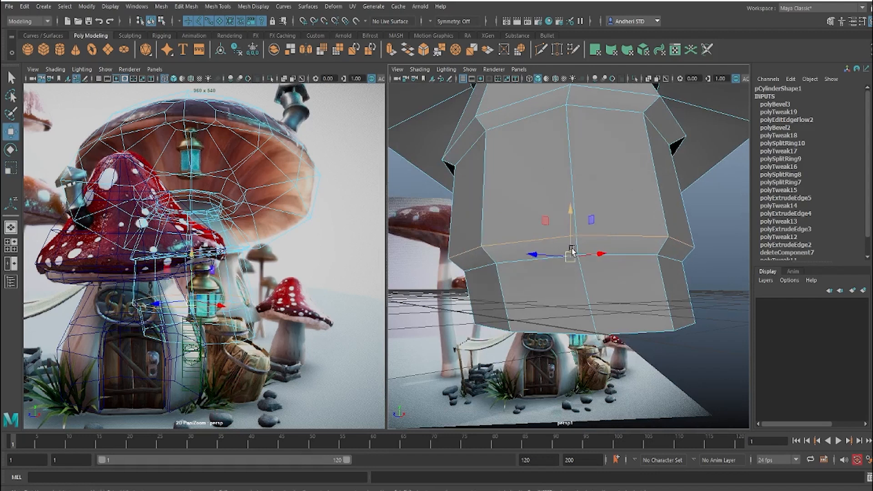
left_click_drag(571, 229, 539, 208, "alt")
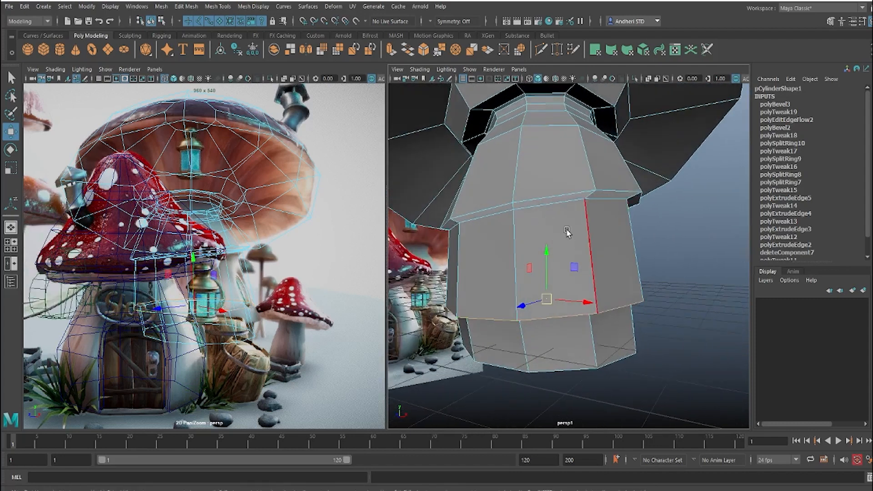
Step: Examine the stalk's stepped ledges and bottom face from below and from the sides
left_click_drag(552, 242, 548, 245, "alt")
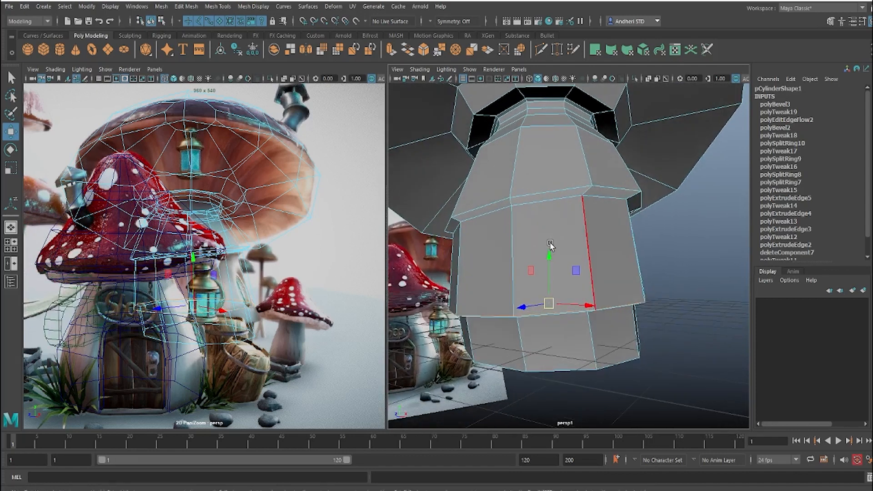
left_click(676, 252)
left_click_drag(552, 267, 547, 300, "alt")
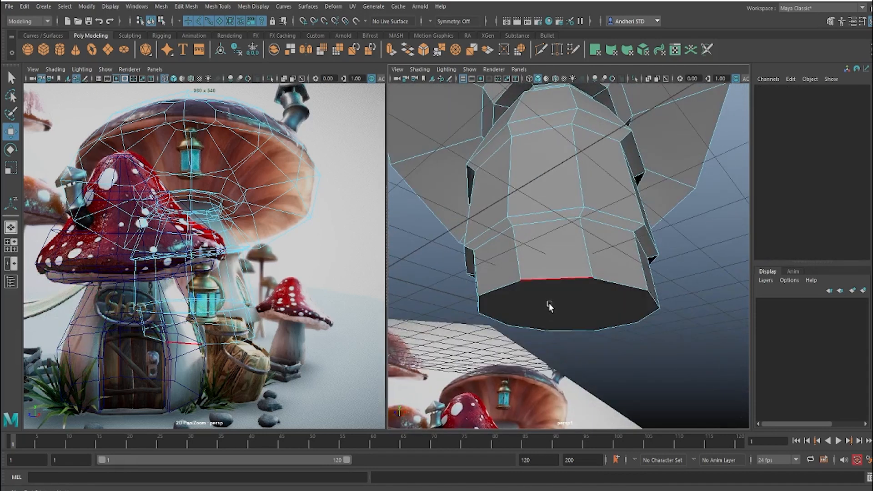
right_click_drag(549, 301, 621, 217)
left_click(568, 301)
right_click_drag(538, 299, 545, 304)
left_click(573, 317)
left_click_drag(574, 317, 500, 254, "alt")
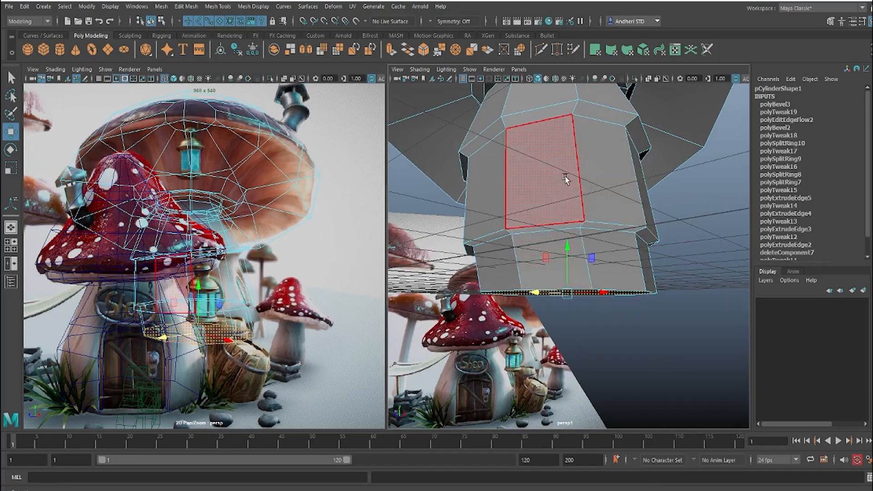
left_click_drag(565, 177, 571, 199, "alt")
right_click_drag(569, 189, 626, 178)
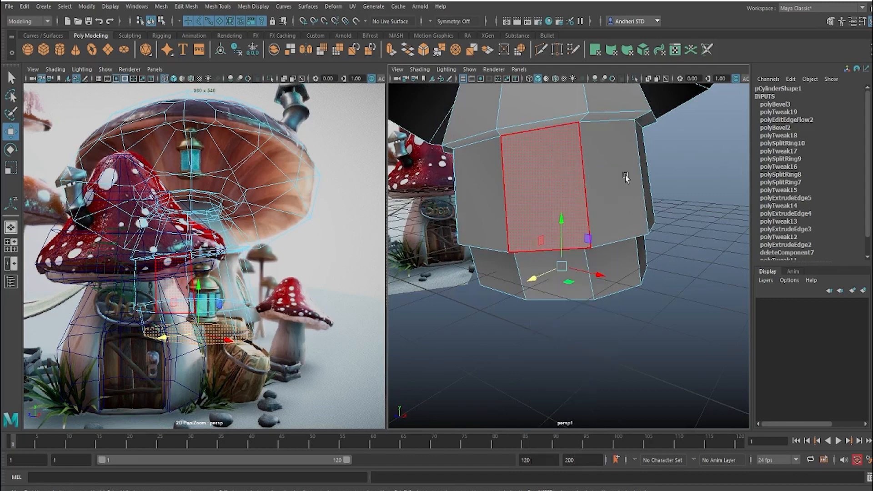
left_click(564, 188)
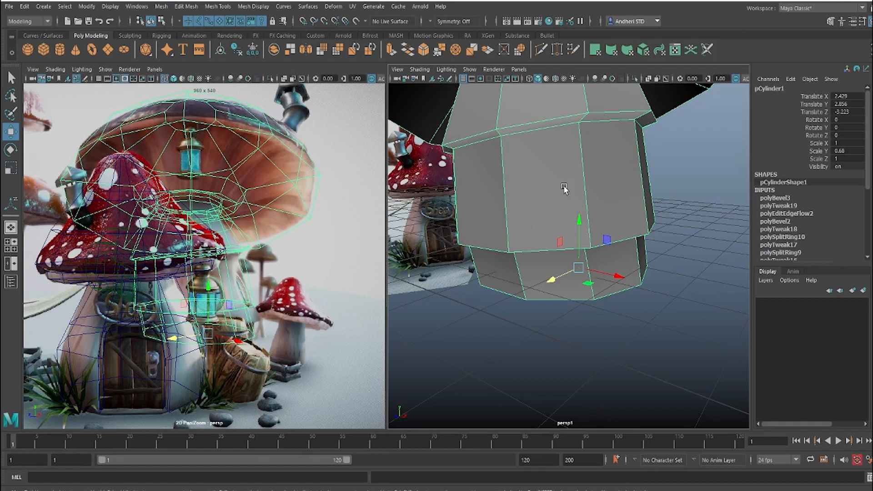
left_click_drag(568, 191, 551, 188, "alt")
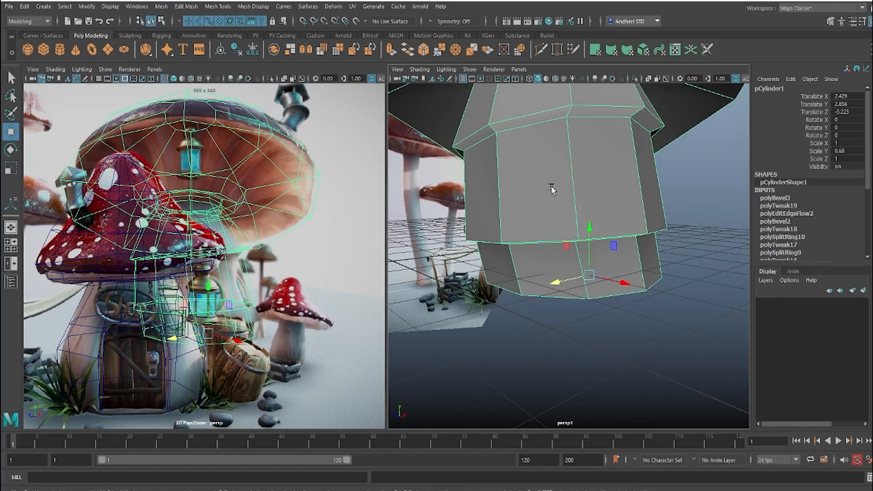
Step: Extrude a side face of the stalk between the two ledges and scale it inward into a smaller window-shaped inset
left_click_drag(552, 188, 567, 299, "alt")
key("f")
right_click_drag(570, 299, 573, 269)
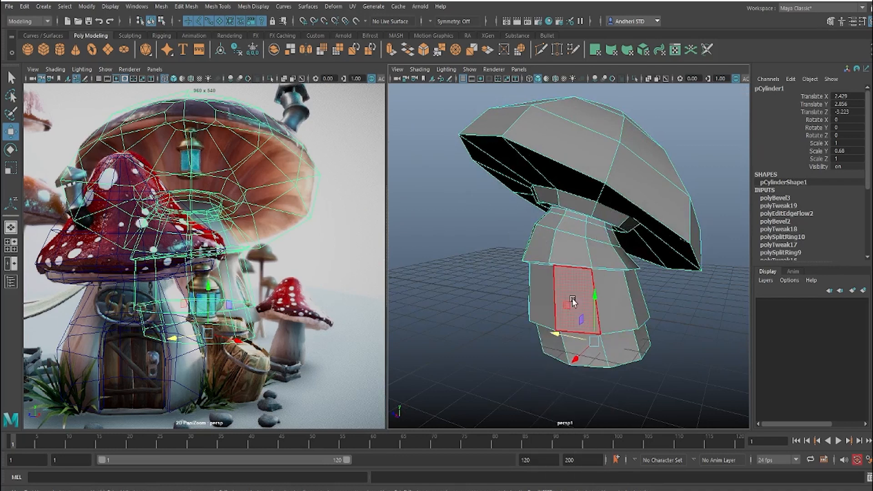
left_click(573, 303)
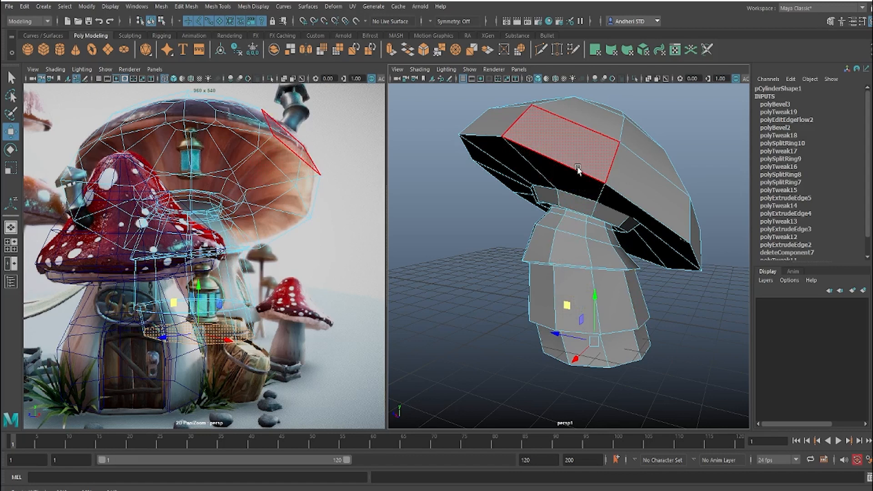
left_click(574, 290)
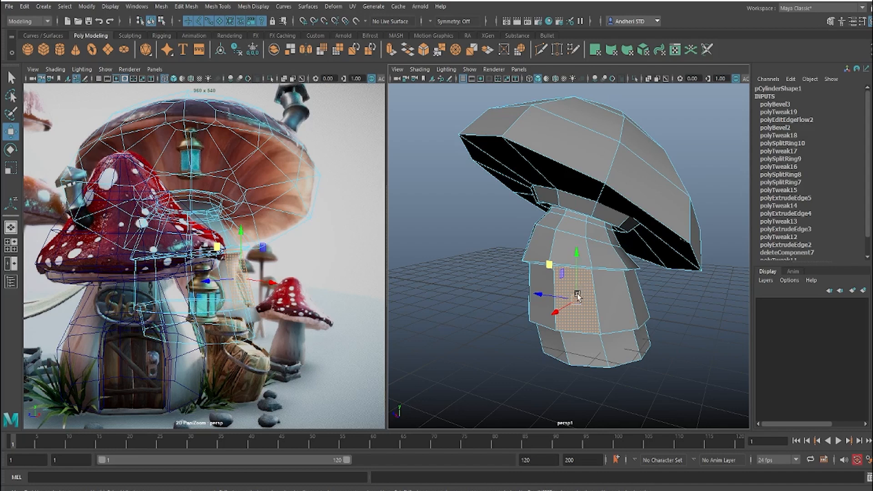
right_click_drag(575, 277, 572, 304, "shift")
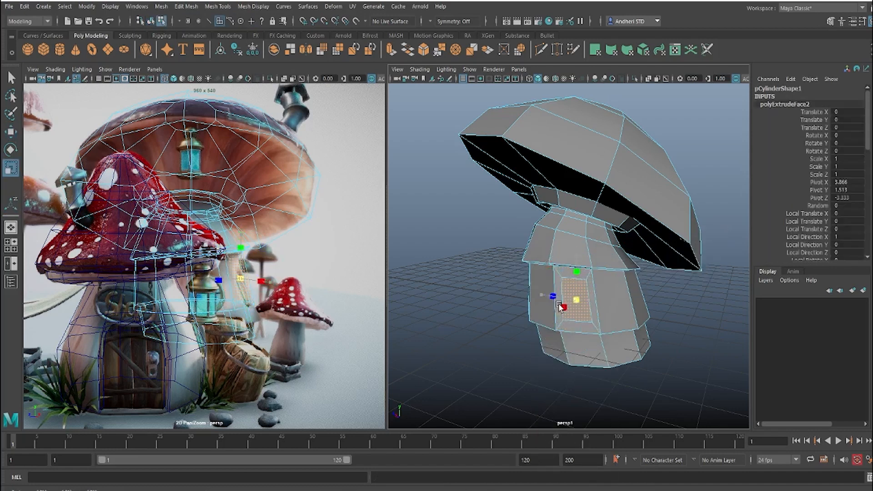
left_click_drag(559, 307, 614, 291)
Step: Delete the inset face to cut a window opening in the side of the stalk
right_click_drag(614, 292, 664, 329, "alt")
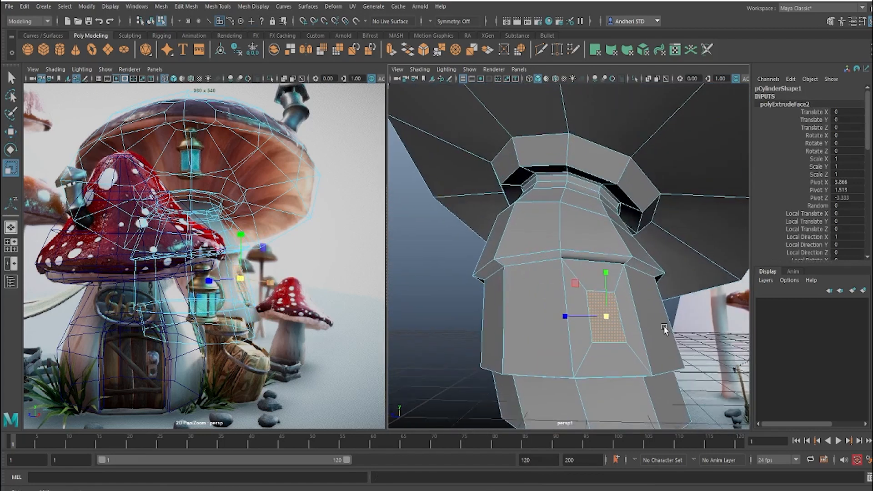
left_click_drag(664, 329, 577, 267, "alt")
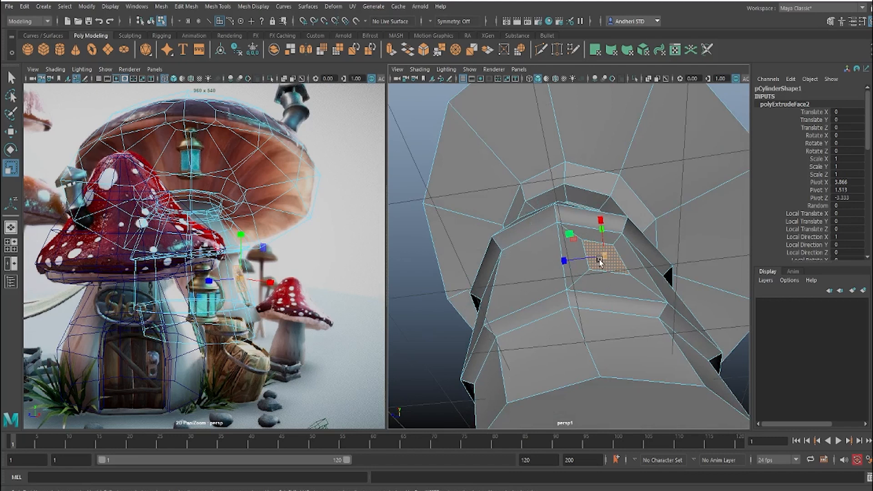
key("Delete")
left_click_drag(680, 252, 593, 314, "alt")
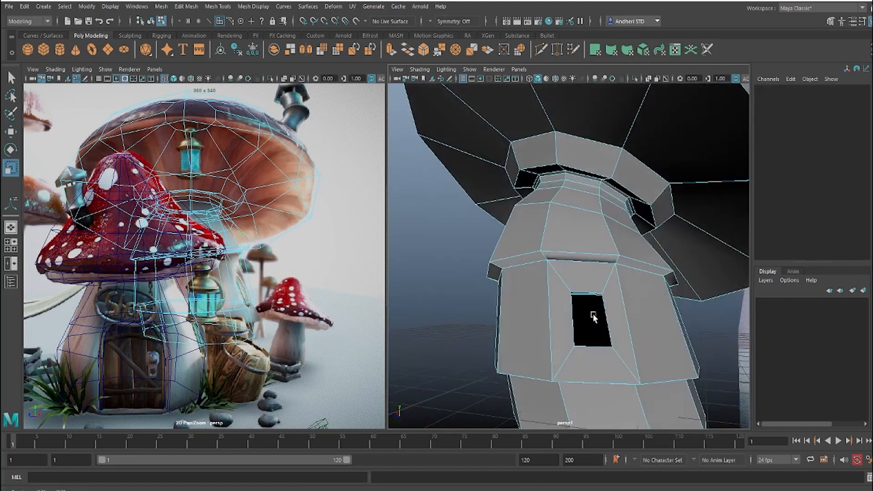
right_click_drag(591, 351, 591, 337)
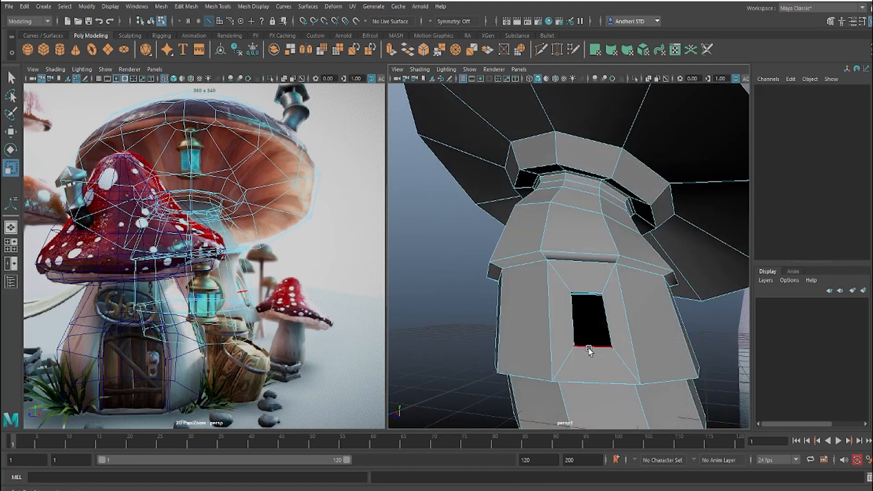
Step: Move the bottom and top edges of the stalk's window opening closer together to make it shorter
left_click(591, 348)
key("w")
left_click_drag(592, 301, 590, 300)
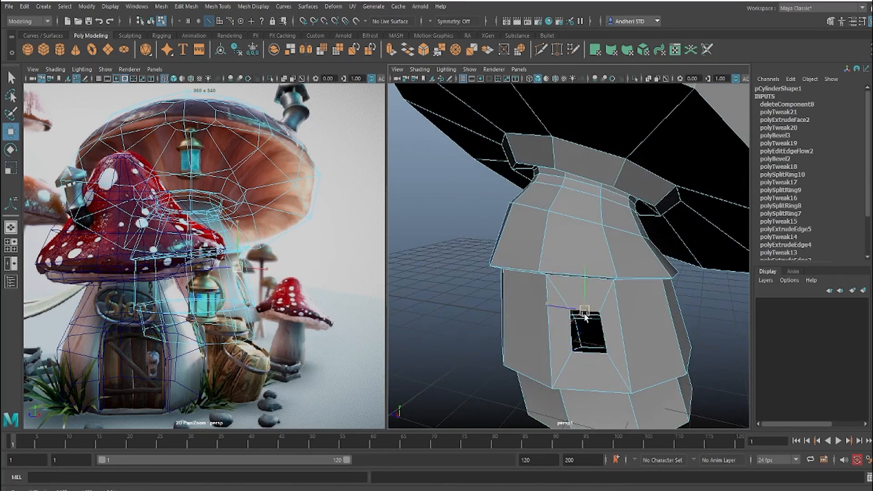
left_click_drag(584, 314, 627, 296, "alt")
Step: Preview the stalk smoothed and examine the roundness of the window opening from the front and side
key("F9")
left_click(619, 297)
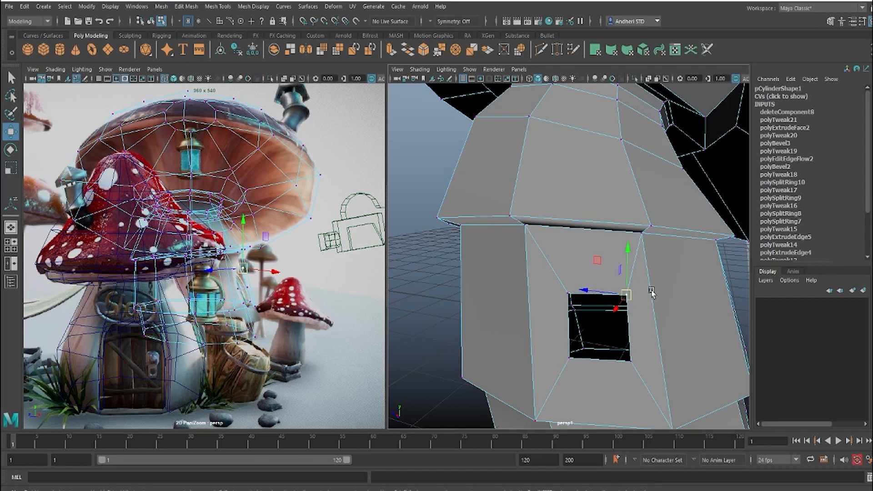
key("3")
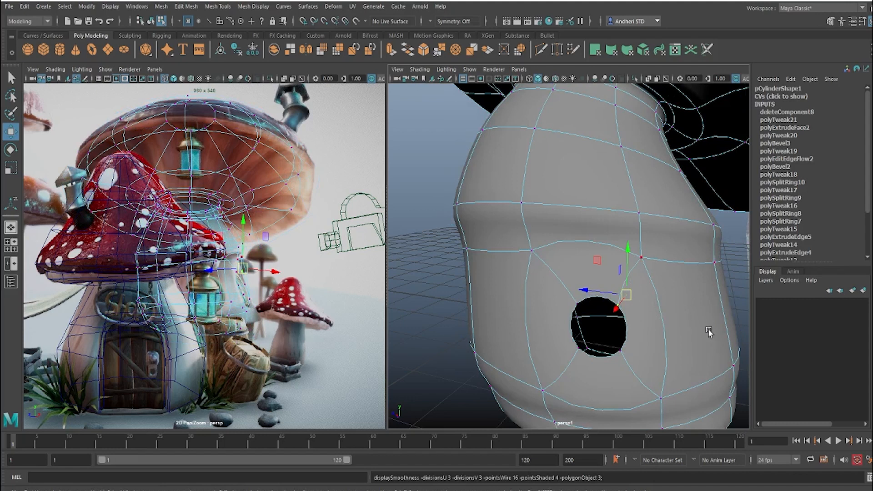
left_click(458, 356)
left_click_drag(582, 357, 644, 342, "alt")
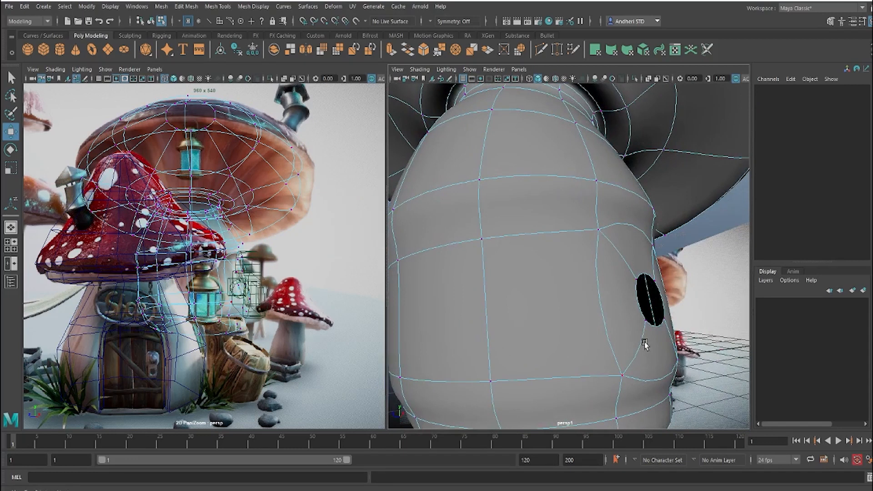
left_click(626, 345)
key("1")
Step: Adjust the upper corner vertices of the window opening and check its shape in the smooth preview
left_click_drag(639, 337, 632, 296, "alt")
left_click(631, 293)
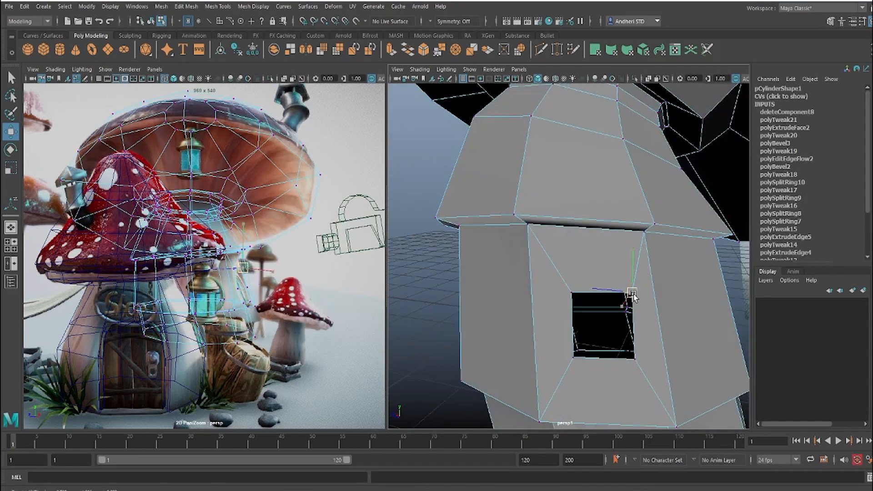
left_click(571, 293)
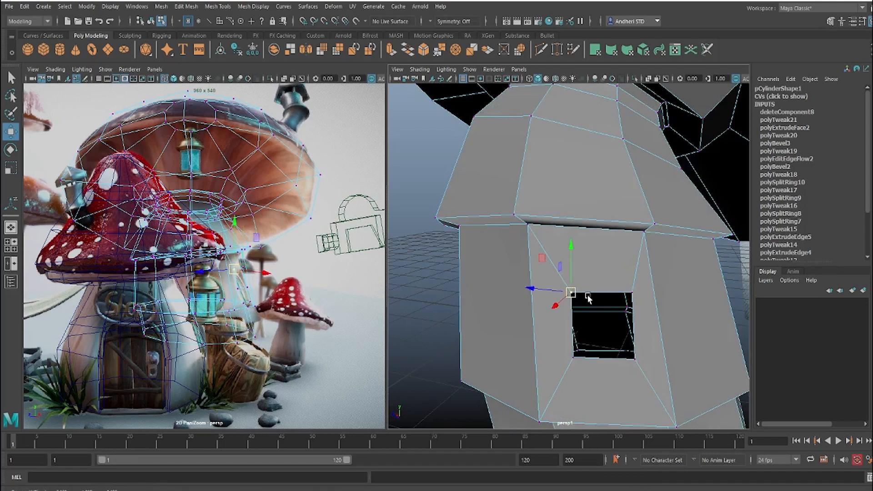
key("3")
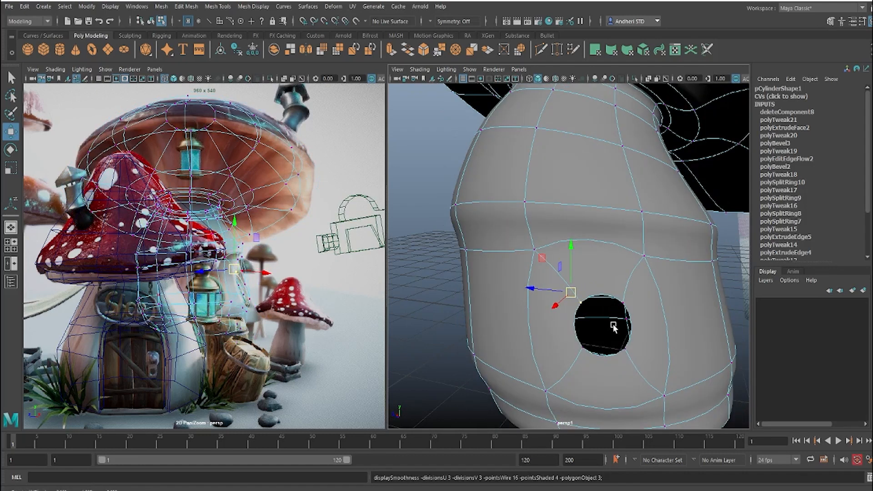
key("1")
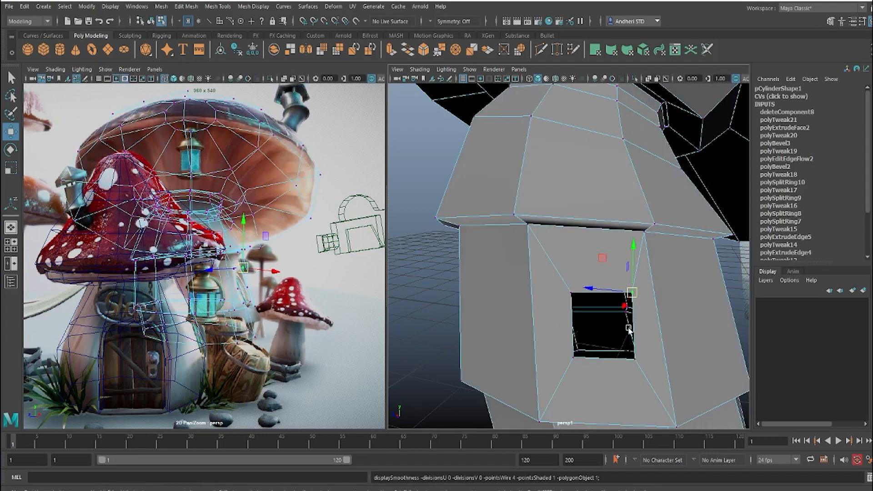
left_click_drag(640, 309, 559, 334, "alt")
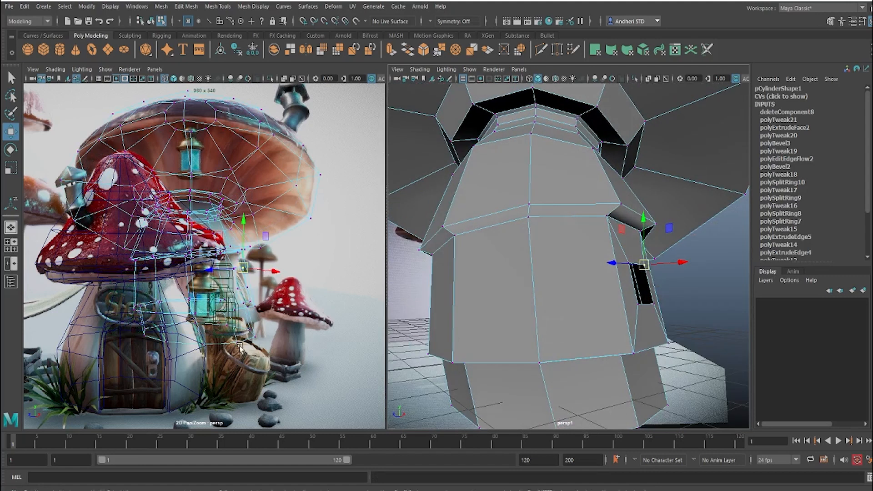
Step: Compare the vertical edges between the stalk's two ledges with the reference image by selecting them one at a time
right_click_drag(640, 300, 644, 210)
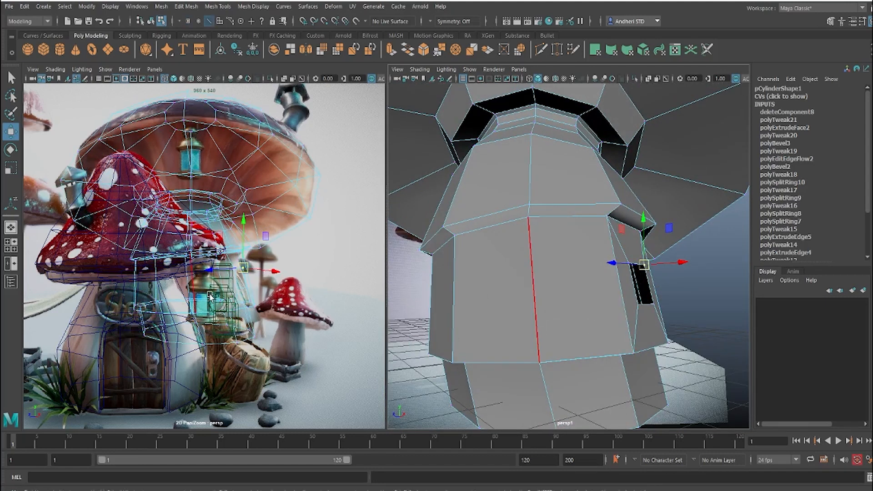
left_click(551, 290)
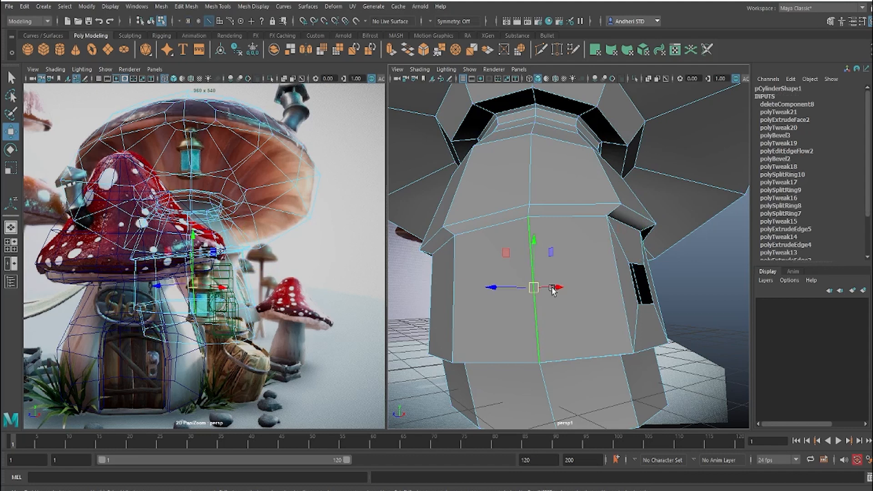
left_click(486, 304)
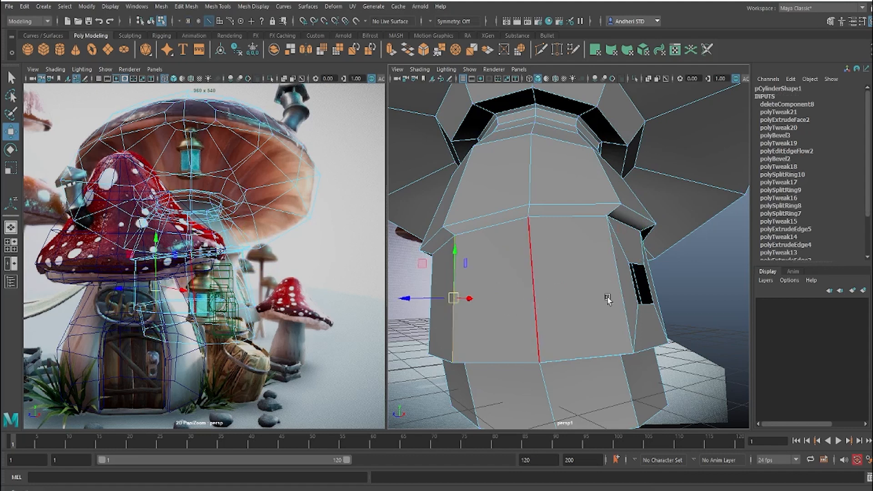
left_click_drag(579, 292, 547, 259, "alt")
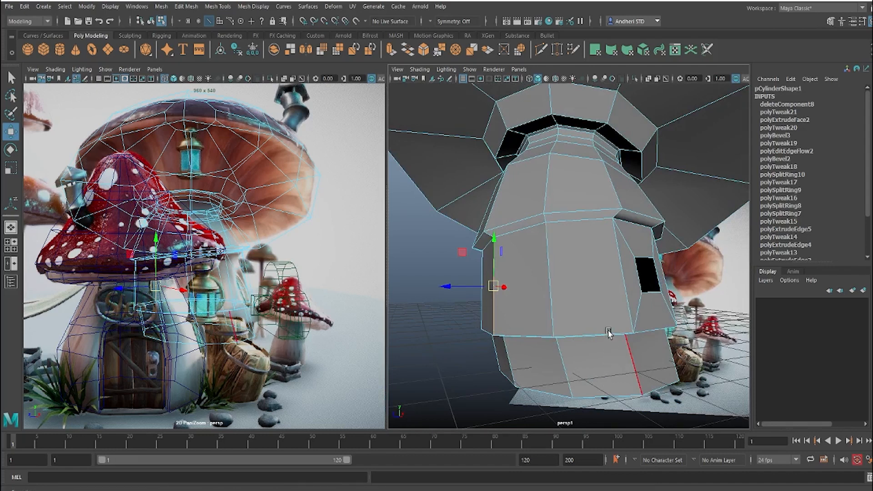
left_click_drag(608, 331, 589, 331, "alt")
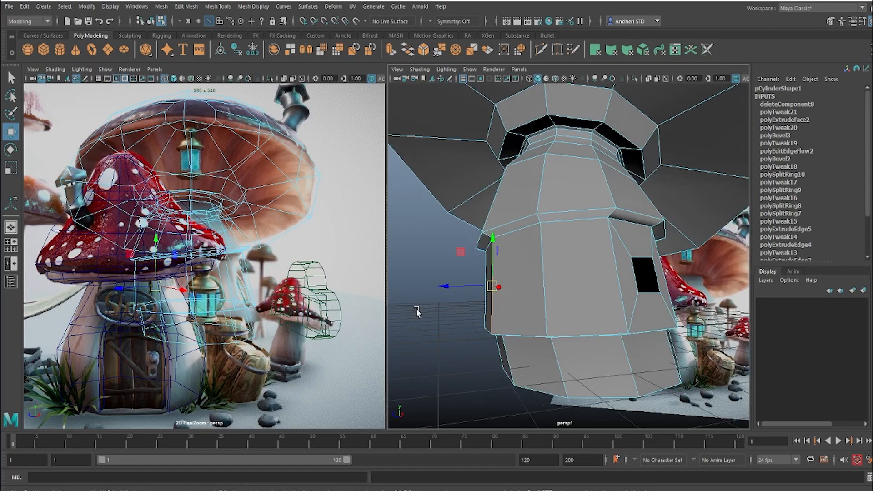
left_click_drag(566, 253, 581, 243, "alt")
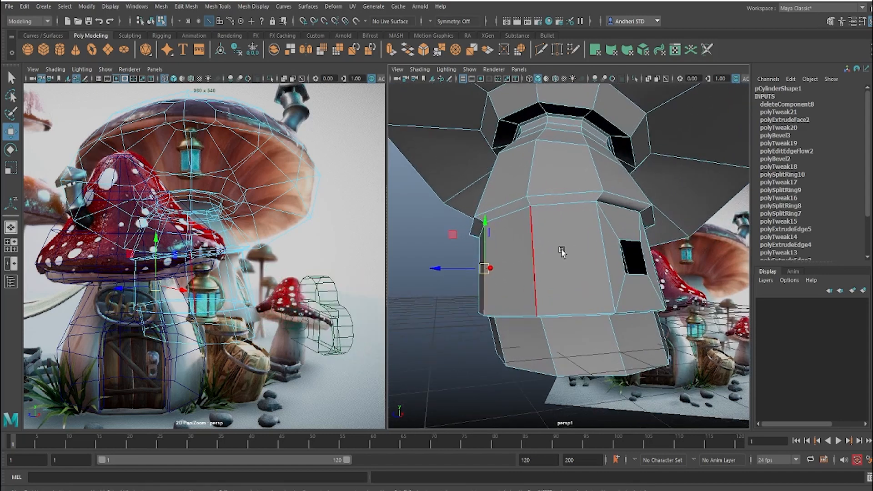
left_click(562, 252)
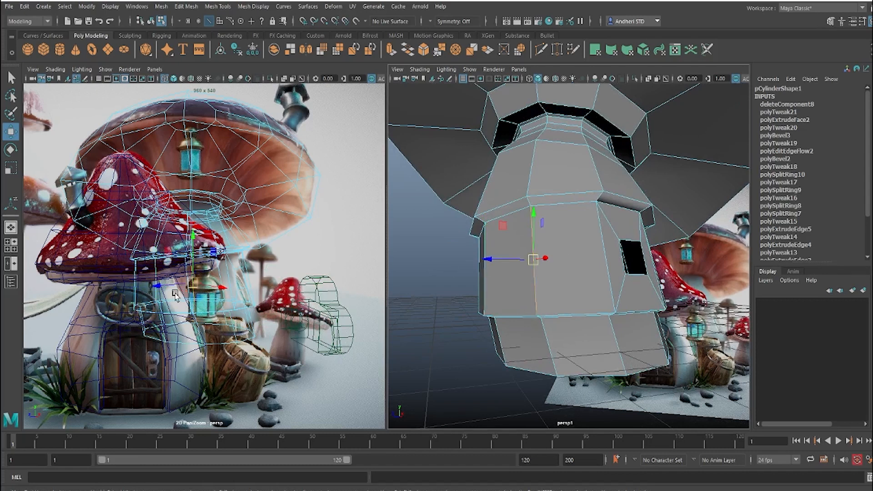
Step: Select the stalk face next to the window opening, locating it with shaded display in the reference view, and restore that view's wireframe display
key("5")
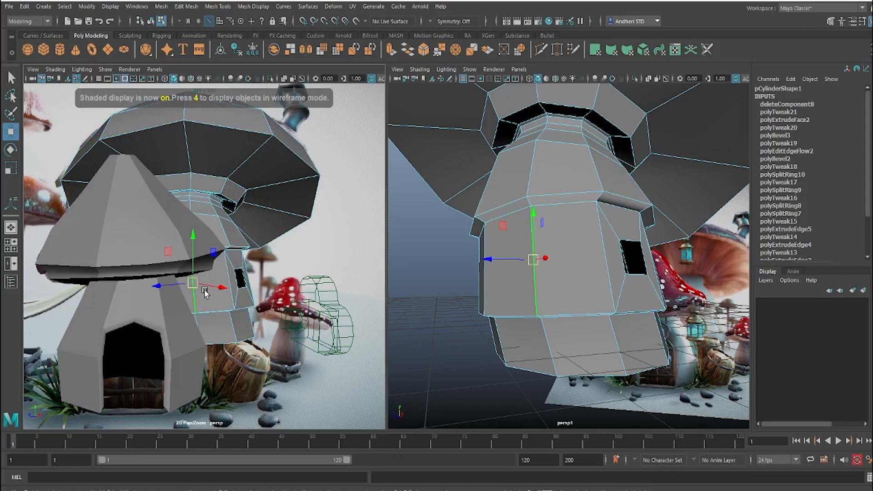
right_click_drag(204, 290, 207, 270)
left_click(199, 287)
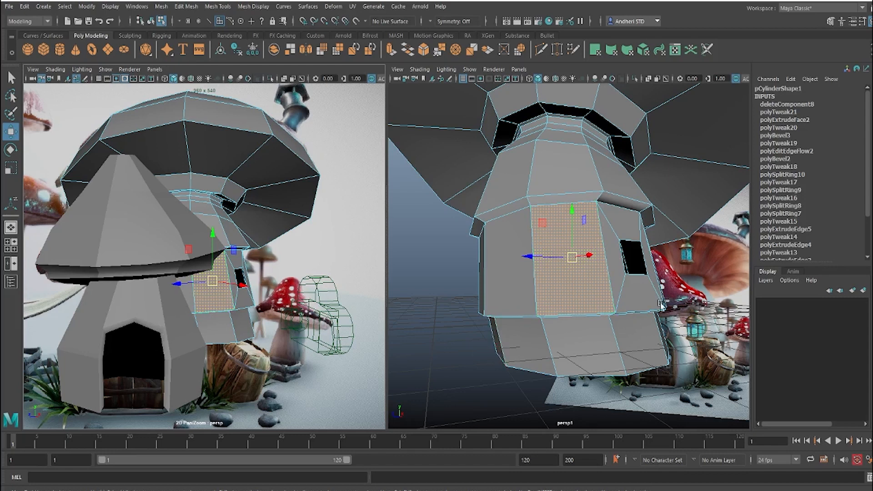
left_click_drag(586, 300, 539, 253, "alt")
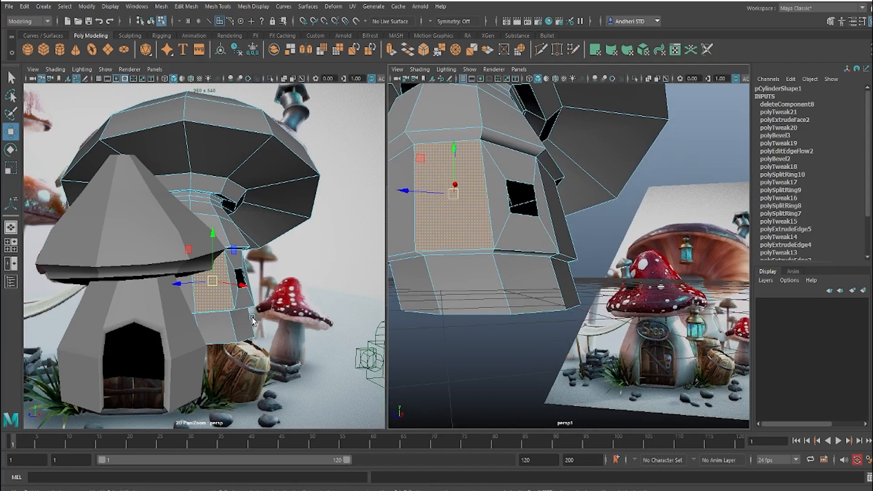
key("4")
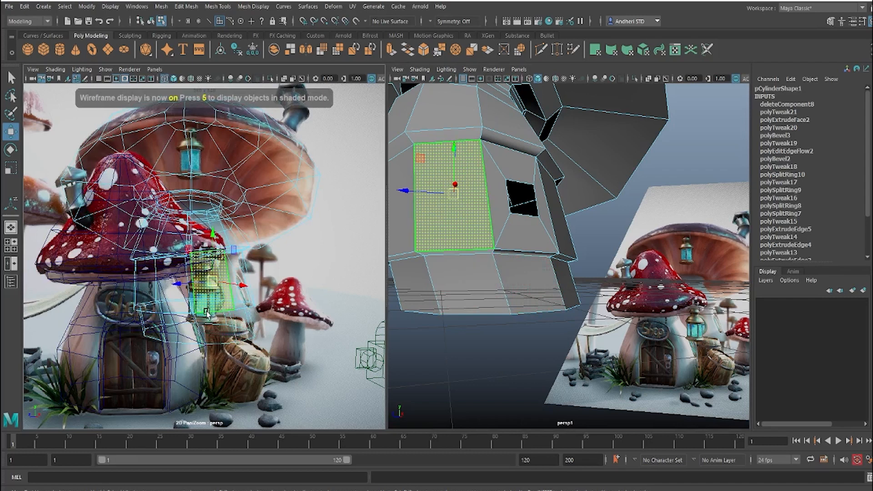
Step: Examine the reference image up close around the hanging lantern and the windows on the mushroom stalks
scroll(170, 204, "up", 5)
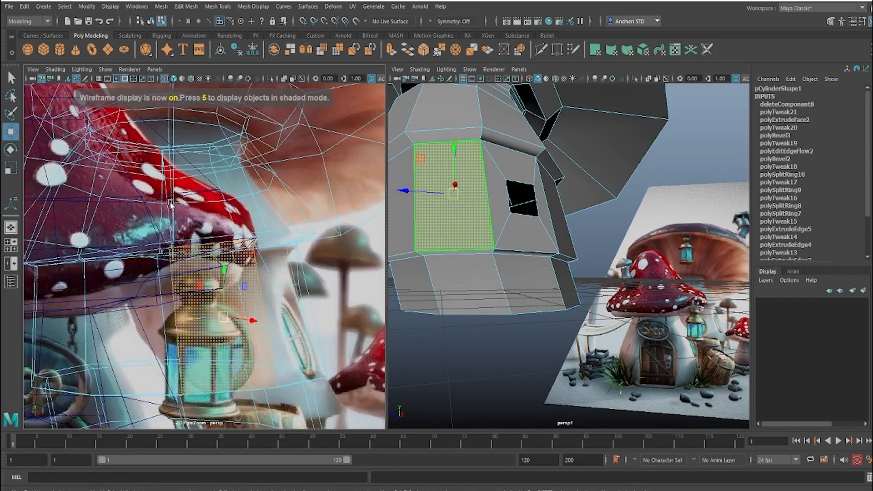
middle_click_drag(175, 243, 172, 121)
middle_click_drag(197, 255, 223, 136)
right_click_drag(194, 209, 267, 296)
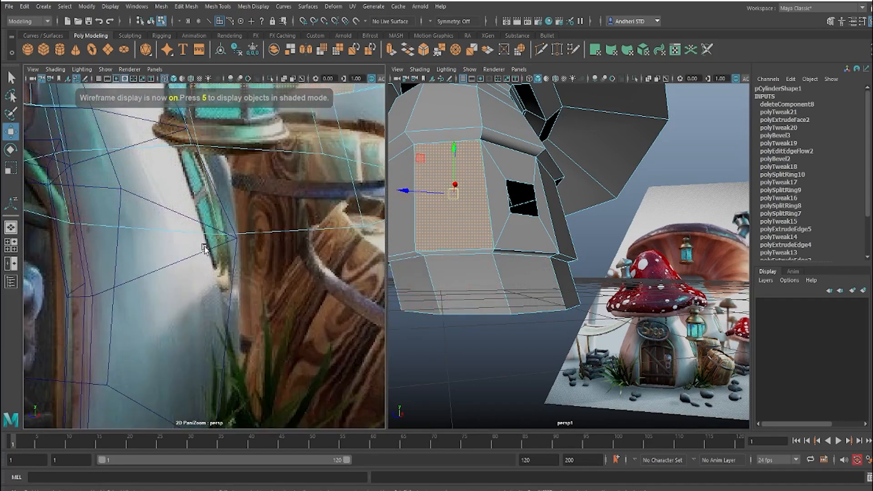
right_click_drag(237, 220, 77, 215)
middle_click_drag(143, 182, 149, 264)
right_click_drag(218, 266, 159, 266)
left_click(447, 304, "alt")
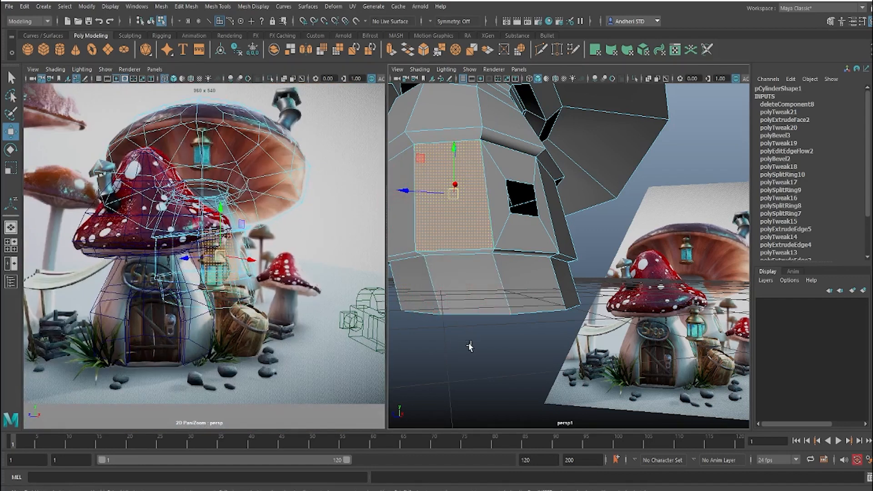
left_click_drag(472, 337, 508, 281, "alt")
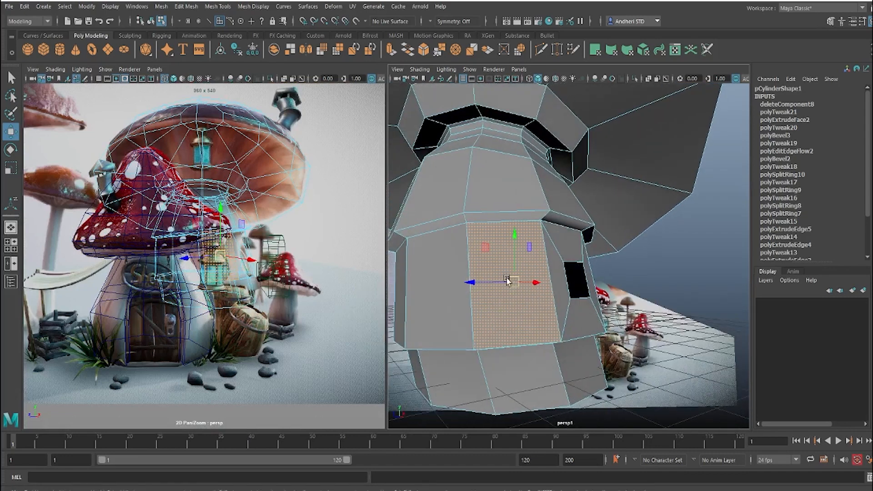
Step: Extrude the selected stalk face and scale it inward into a small window-shaped inset
right_click(507, 274, "shift")
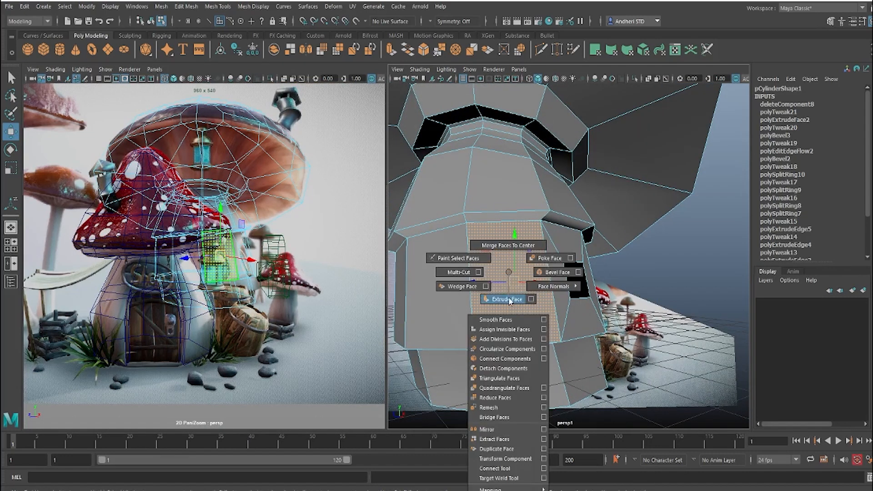
left_click(508, 299)
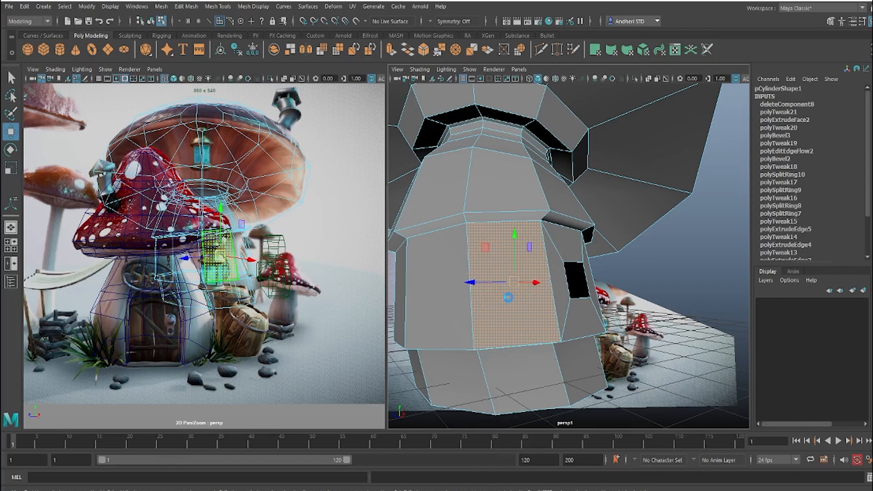
left_click(508, 297)
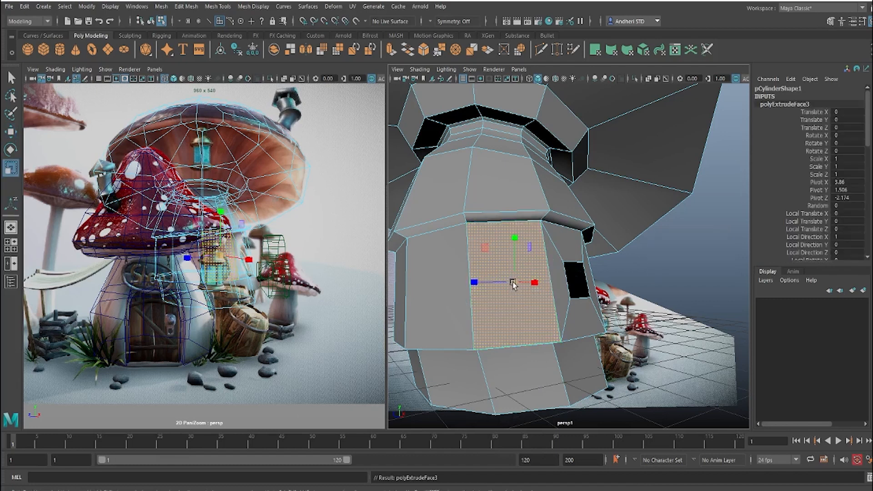
left_click_drag(514, 284, 533, 304)
left_click_drag(522, 273, 522, 271)
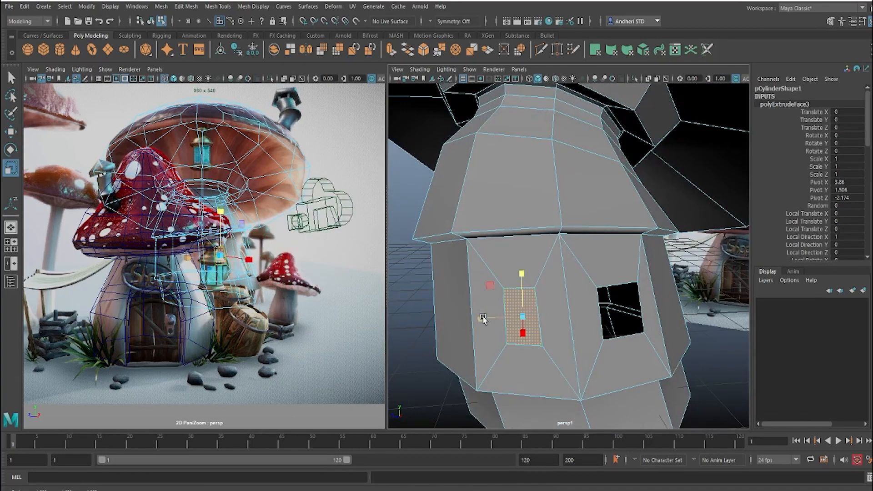
Step: Move the inset's side edges outward and its top and bottom edges inward to form a wider, shorter window
right_click_drag(537, 311, 537, 226)
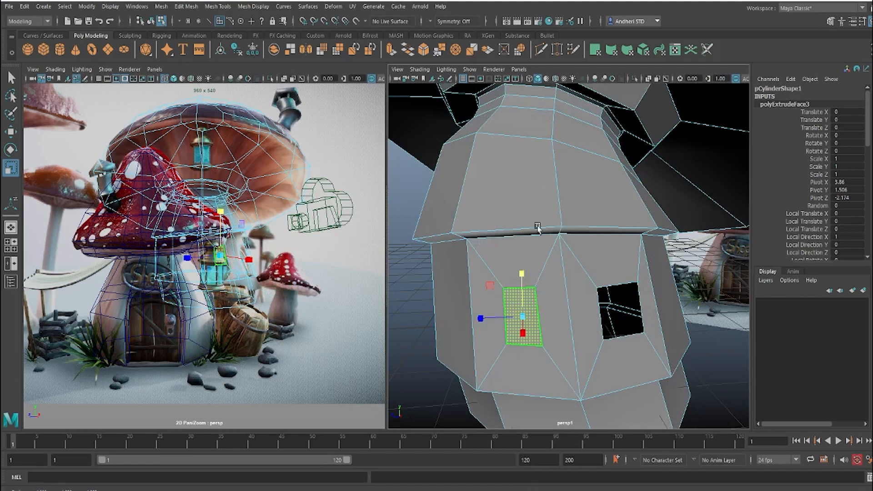
left_click(536, 307)
key("w")
left_click_drag(537, 317, 465, 316)
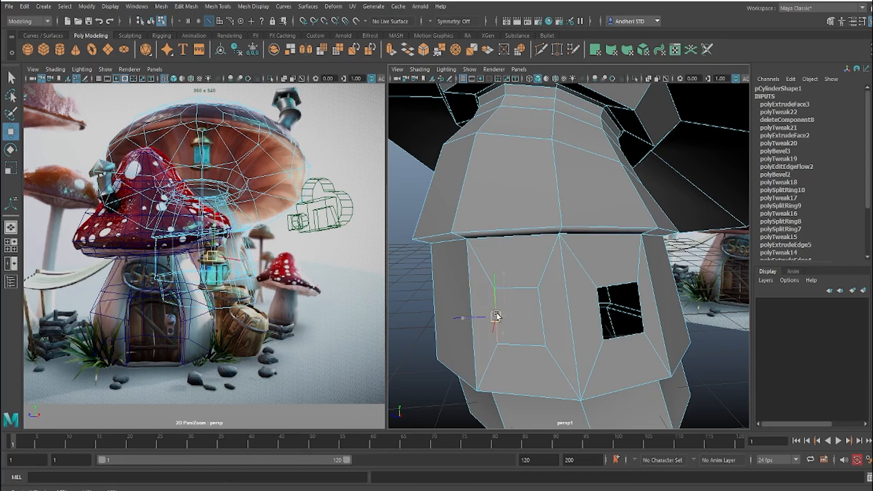
left_click(517, 296)
left_click_drag(517, 289, 516, 300)
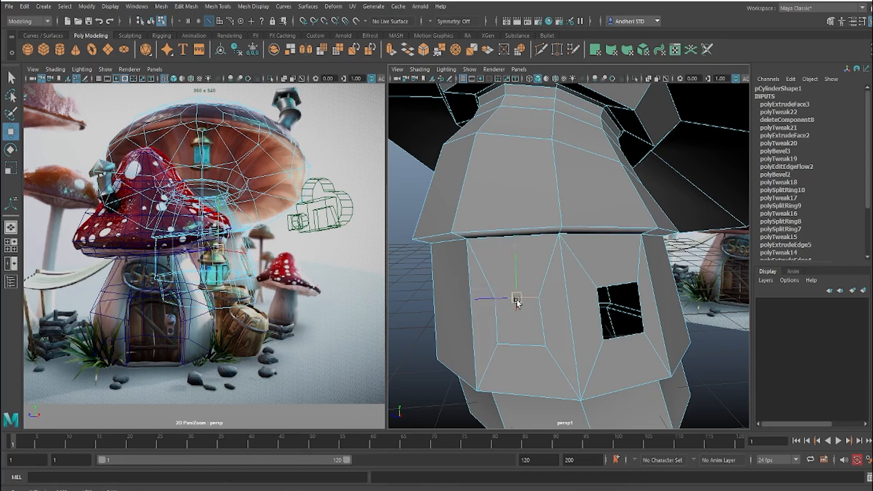
left_click(521, 344)
left_click_drag(523, 345, 522, 346)
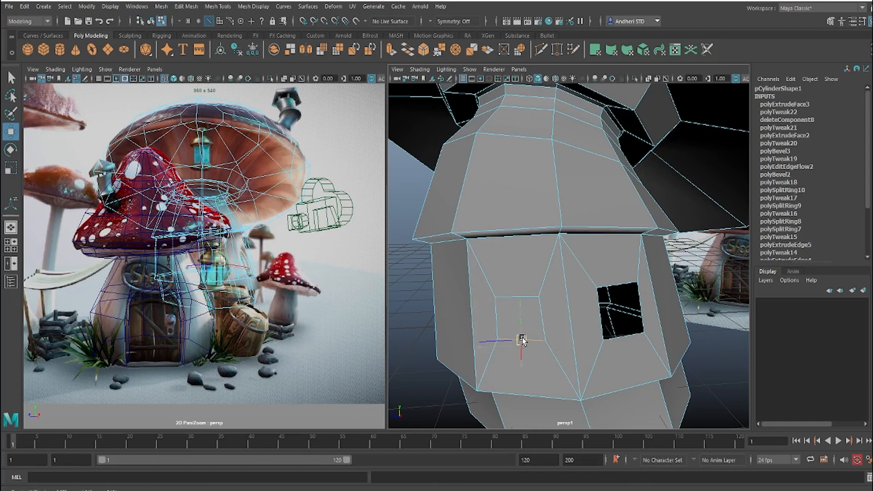
Step: Delete the inset face to cut a second window opening in the stalk
right_click(546, 345)
right_click_drag(506, 256, 503, 246)
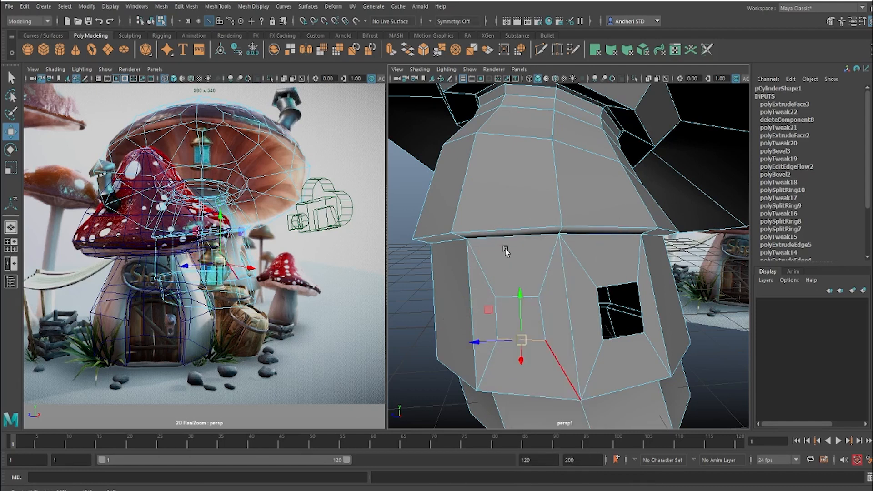
left_click_drag(529, 306, 560, 313, "alt")
left_click(573, 244)
mouse_move(533, 262)
right_mouse_down()
mouse_move(534, 281)
mouse_move(531, 267)
right_mouse_up()
left_click(524, 279)
key("Delete")
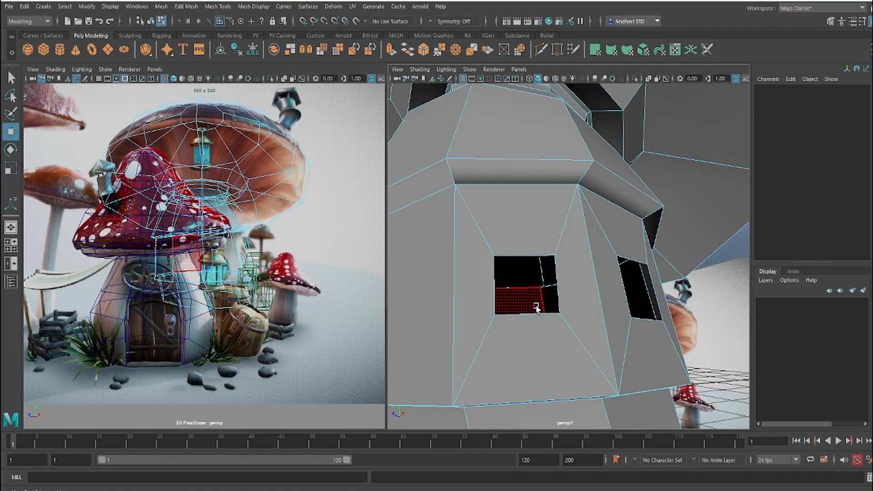
Step: Chamfer the side vertex halfway up the front mushroom's stalk into a diamond-shaped face
scroll(600, 335, "down", 2)
left_click_drag(600, 335, 576, 313, "alt")
scroll(519, 325, "up", 5)
scroll(502, 318, "down", 5)
scroll(599, 323, "down", 4)
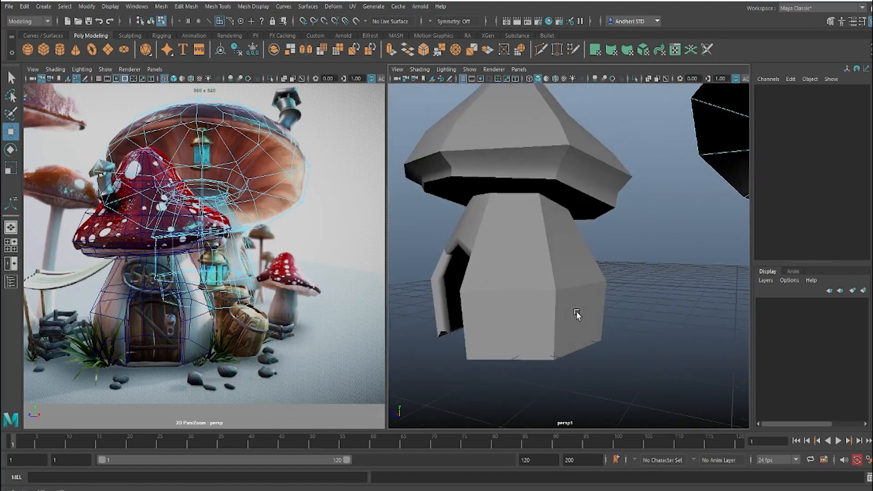
right_click_drag(526, 292, 495, 292)
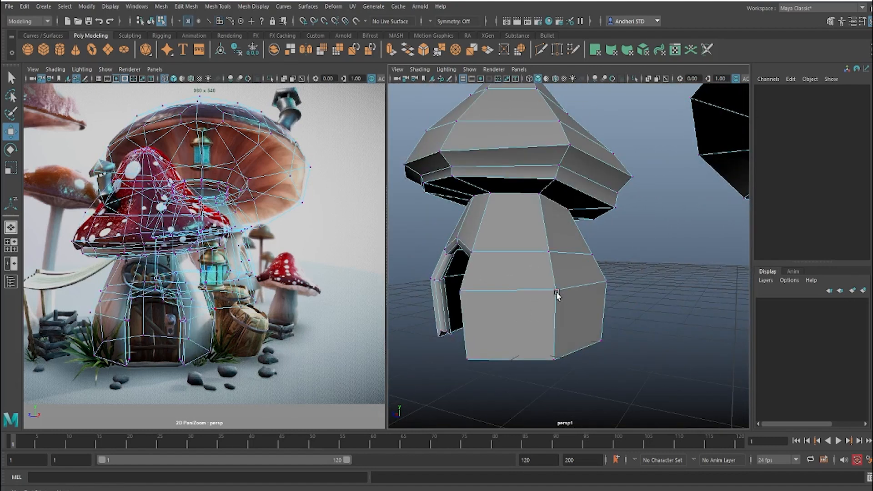
left_click(555, 291)
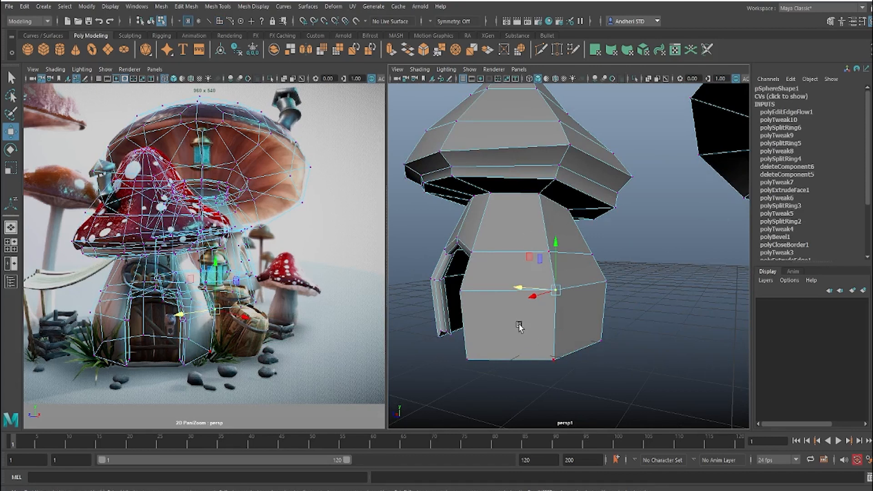
left_click_drag(519, 326, 508, 296, "alt")
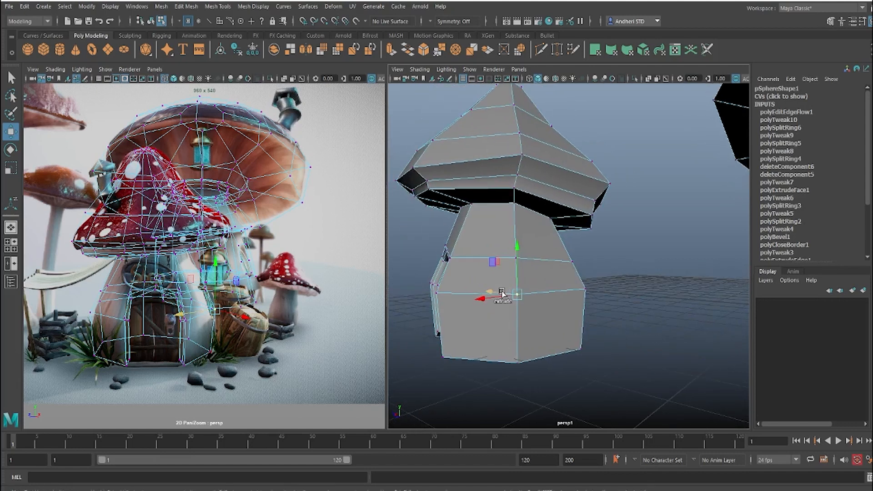
right_click_drag(502, 294, 546, 291, "shift")
left_click(517, 286)
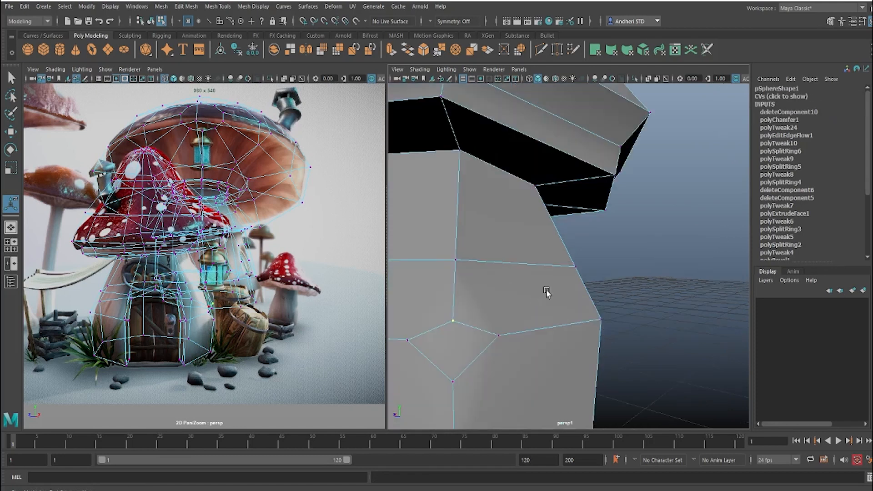
Step: Raise the top corner vertex of the diamond on the front mushroom's stalk
left_click_drag(547, 291, 569, 272, "alt")
key("w")
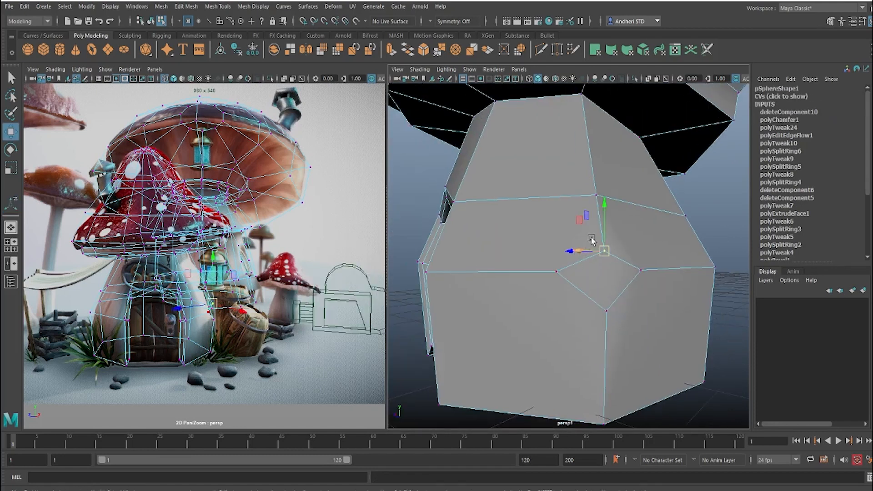
left_click_drag(603, 219, 598, 195)
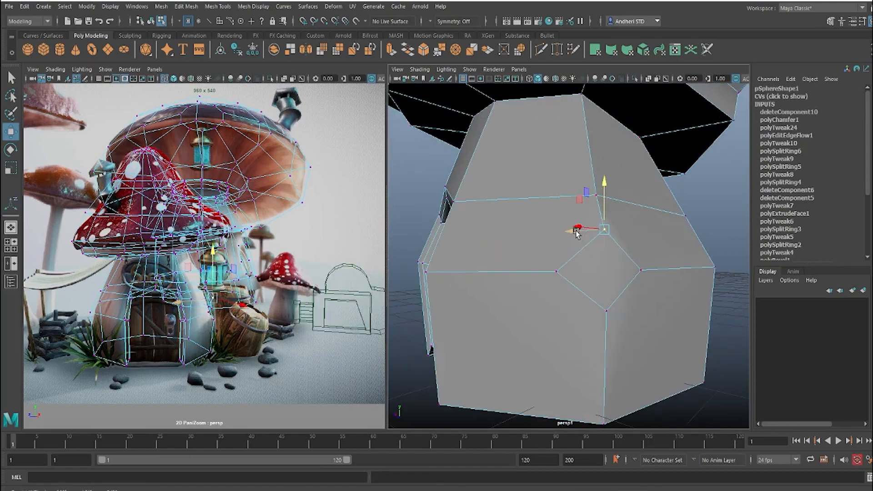
left_click_drag(577, 231, 575, 240, "alt")
Step: Fine-tune the diamond's bottom and top corner vertices to even out its shape on the stalk
left_click_drag(602, 307, 601, 302)
left_click(605, 388)
middle_click_drag(624, 375, 605, 318, "alt")
left_click_drag(604, 319, 633, 308, "alt")
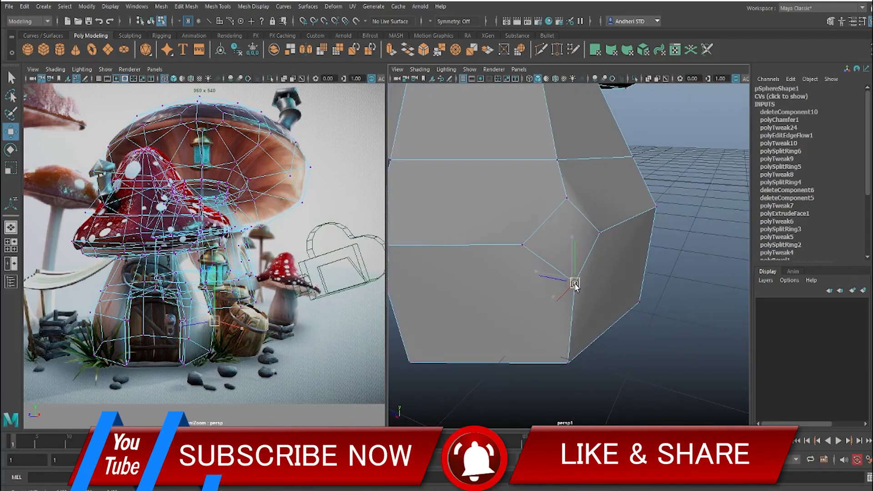
left_click_drag(575, 287, 538, 275)
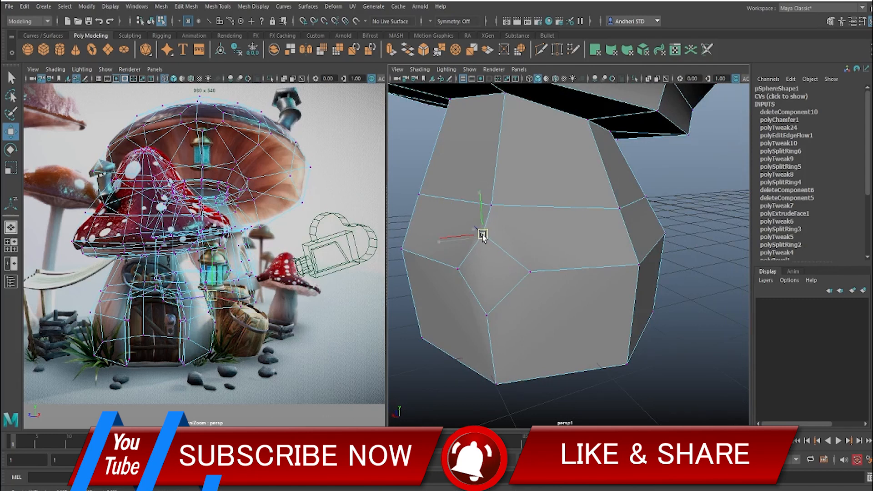
left_click(491, 204)
left_click_drag(491, 203, 481, 270, "alt")
right_click_drag(535, 238, 535, 212)
left_click_drag(473, 383, 510, 265, "alt")
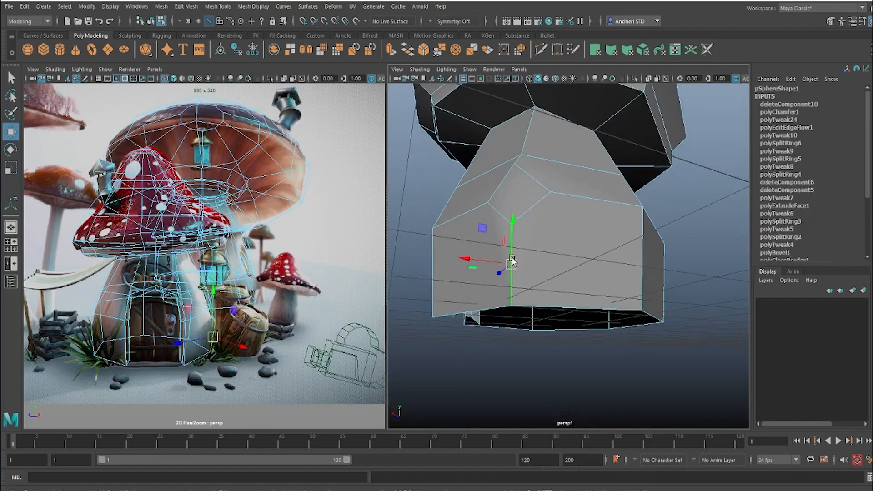
right_click_drag(512, 258, 512, 261, "shift")
left_click_drag(516, 285, 537, 279, "alt")
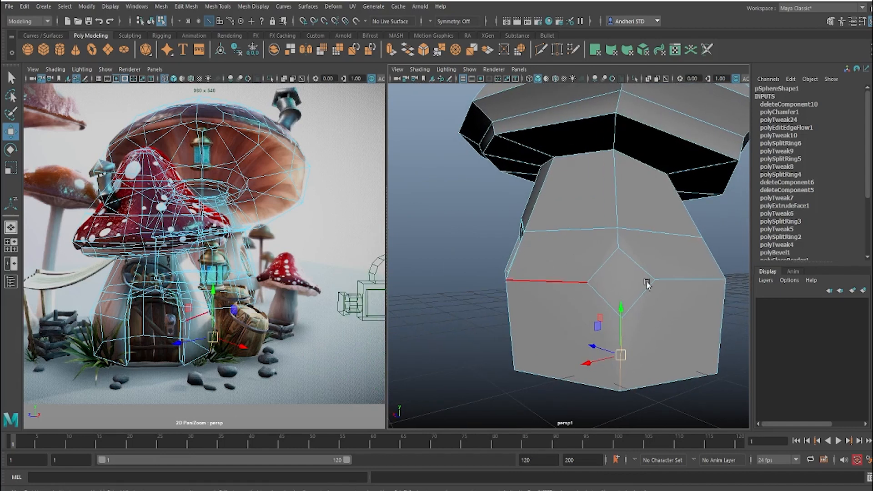
right_click_drag(585, 285, 544, 240)
left_click(587, 280)
right_click(590, 279, "shift")
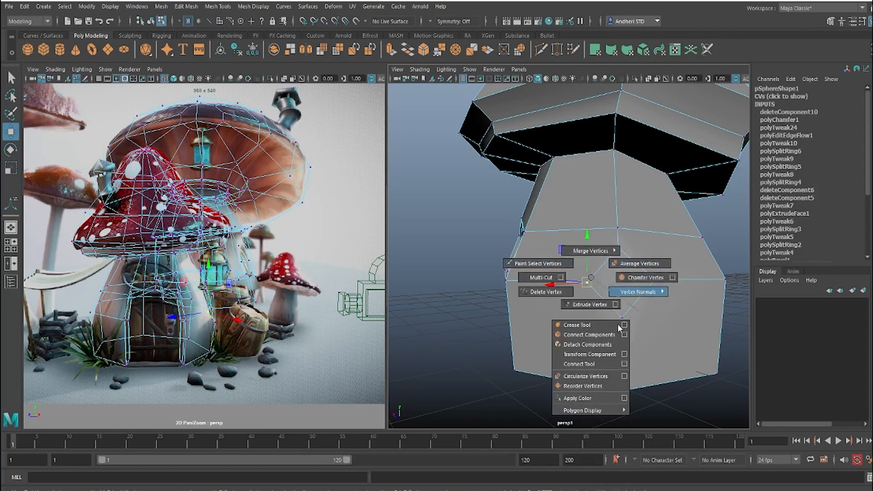
mouse_move(590, 251)
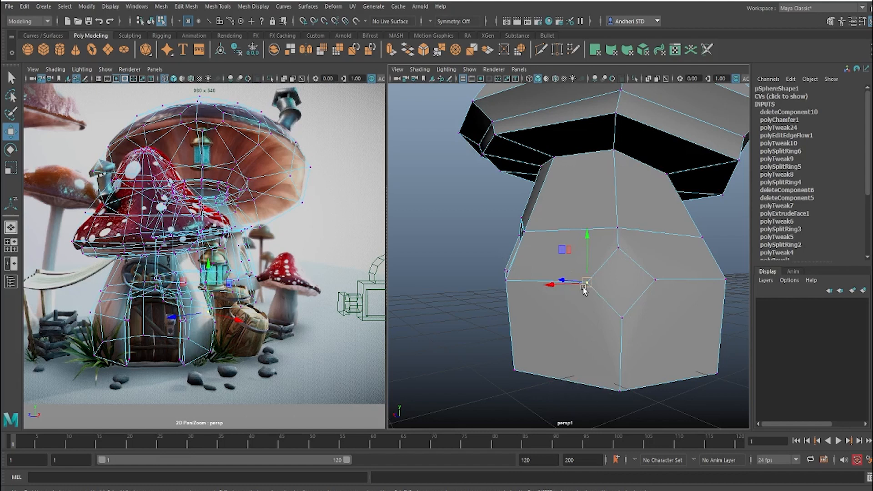
right_click_drag(579, 238, 584, 170)
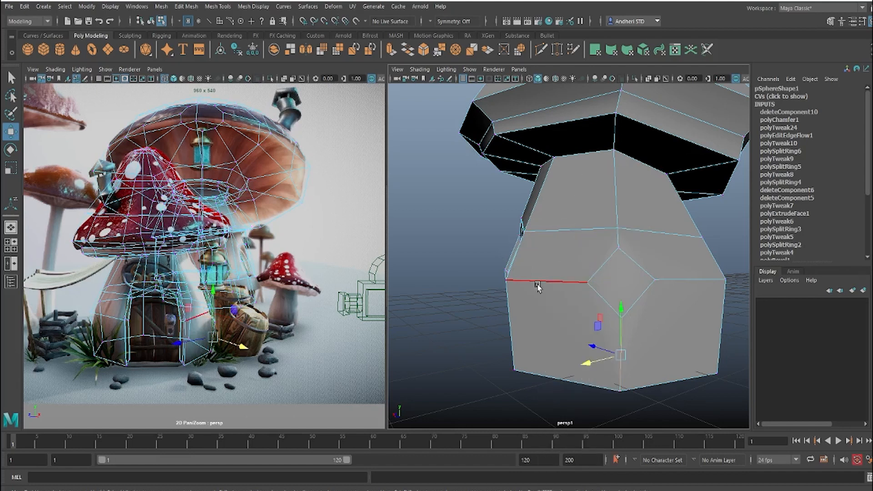
left_click(562, 278)
right_click(561, 279, "shift")
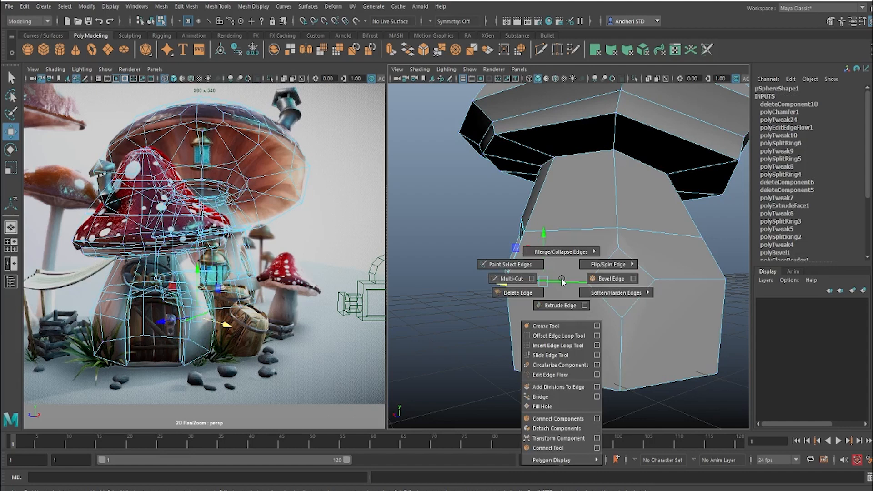
mouse_move(570, 283)
right_mouse_down("shift")
mouse_move(596, 297)
mouse_move(562, 282)
mouse_move(585, 296)
mouse_move(616, 342)
mouse_move(590, 290)
mouse_move(560, 278)
right_mouse_up("shift")
key("F10")
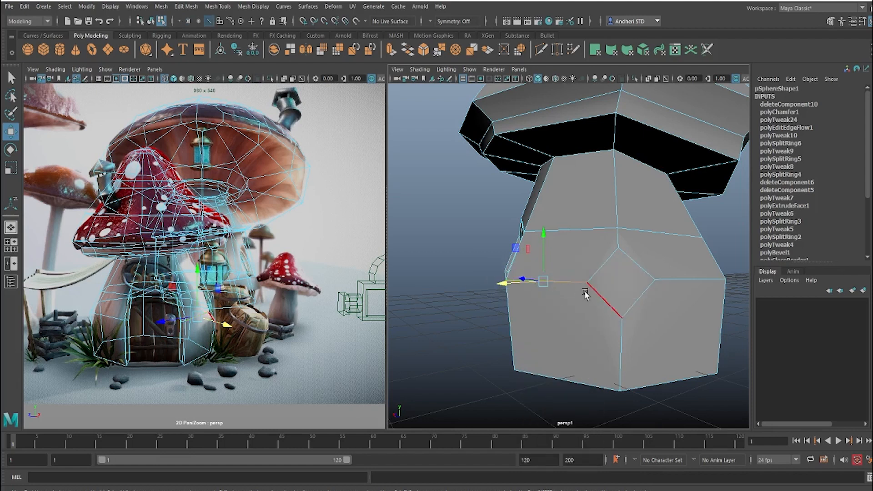
Step: Move the stalk vertex directly above the diamond slightly upward, away from the diamond's top corner
left_click_drag(552, 291, 518, 230, "alt")
right_click_drag(507, 234, 486, 233)
left_click(506, 235)
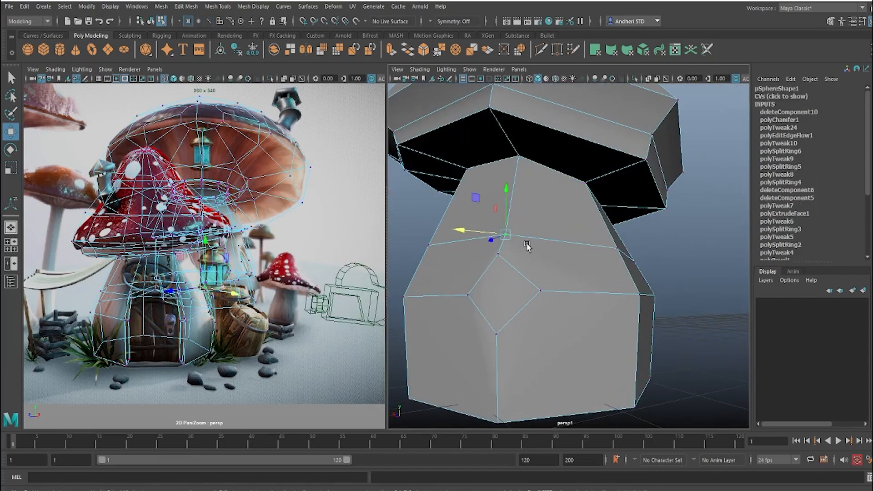
mouse_move(511, 228)
left_mouse_down("alt")
mouse_move(524, 277)
mouse_move(512, 214)
mouse_move(508, 230)
left_mouse_up("alt")
left_click(513, 203)
Step: Select the diamond face on the side of the front stalk and scale it up slightly
right_click_drag(610, 272, 580, 282, "alt")
left_click_drag(580, 282, 650, 277, "alt")
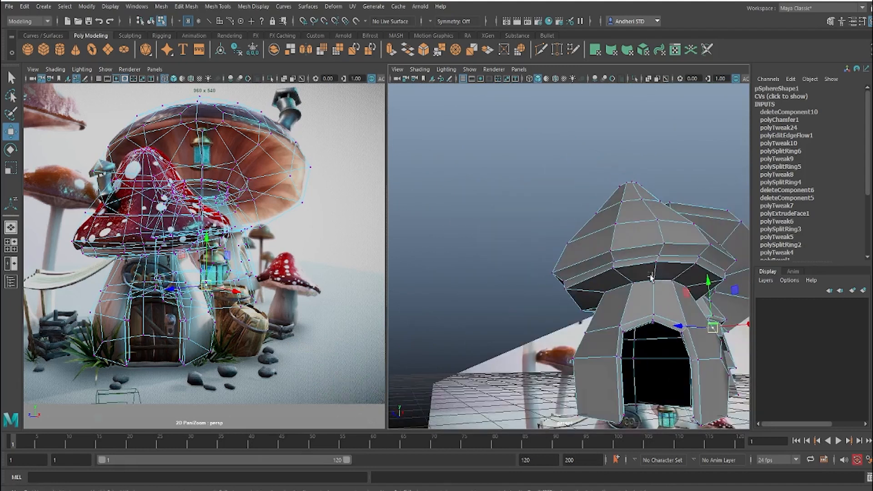
middle_click_drag(650, 277, 550, 273, "alt")
left_click_drag(549, 273, 527, 274, "alt")
right_click_drag(526, 274, 581, 299, "alt")
left_click_drag(580, 298, 562, 301, "alt")
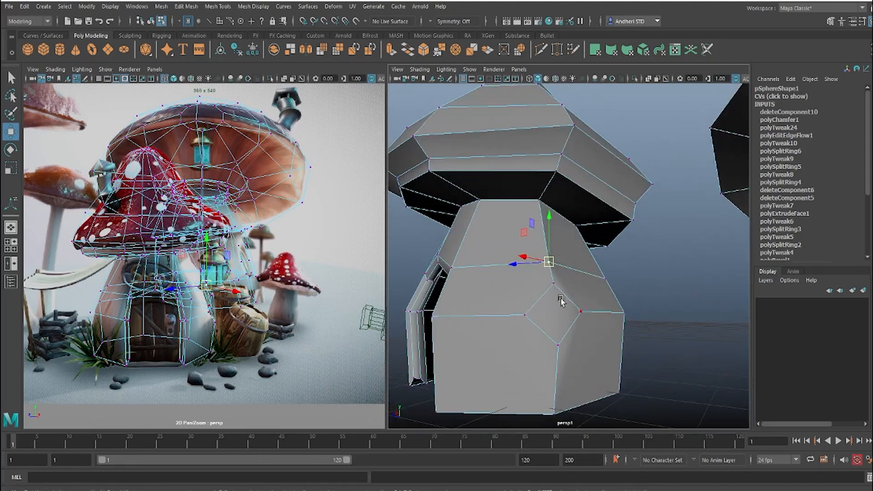
key("F11")
left_click(552, 309)
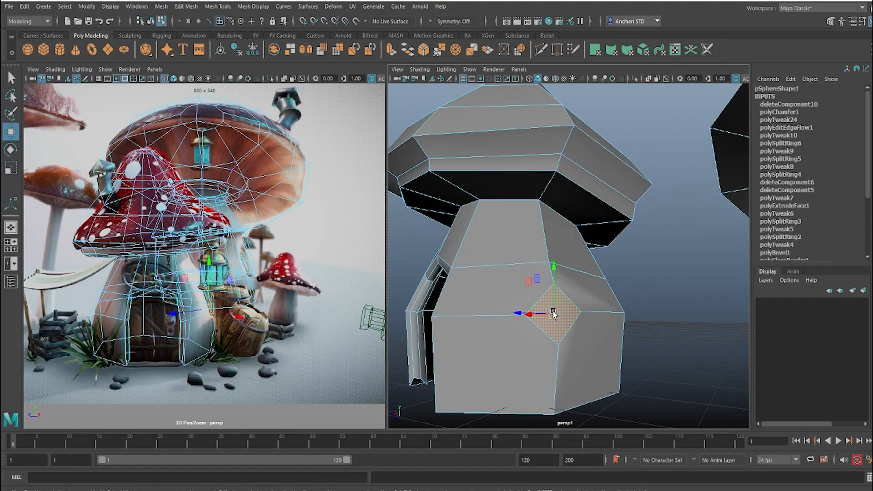
key("r")
left_click_drag(558, 324, 629, 315)
key("w")
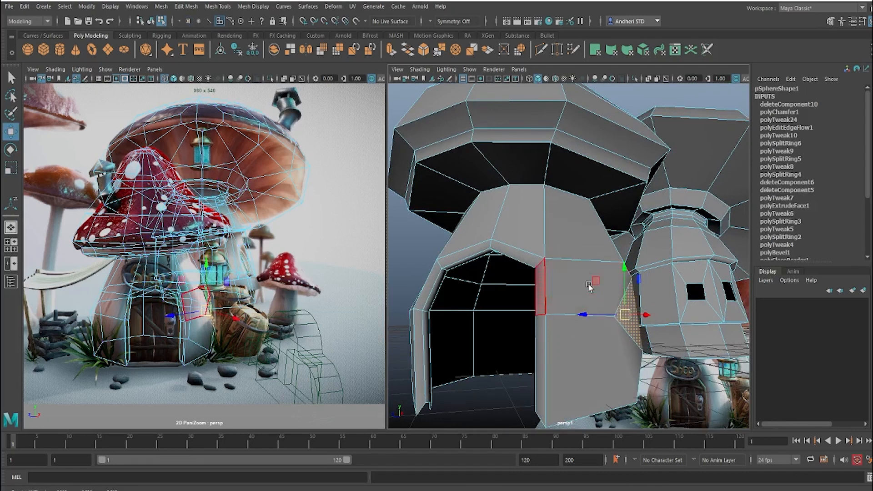
left_click_drag(590, 287, 559, 326, "alt")
Step: Delete the diamond face to cut a window opening in the front mushroom's stalk, and return to object mode
key("F8")
left_click(677, 306)
scroll(571, 306, "down", 3)
left_click(590, 313)
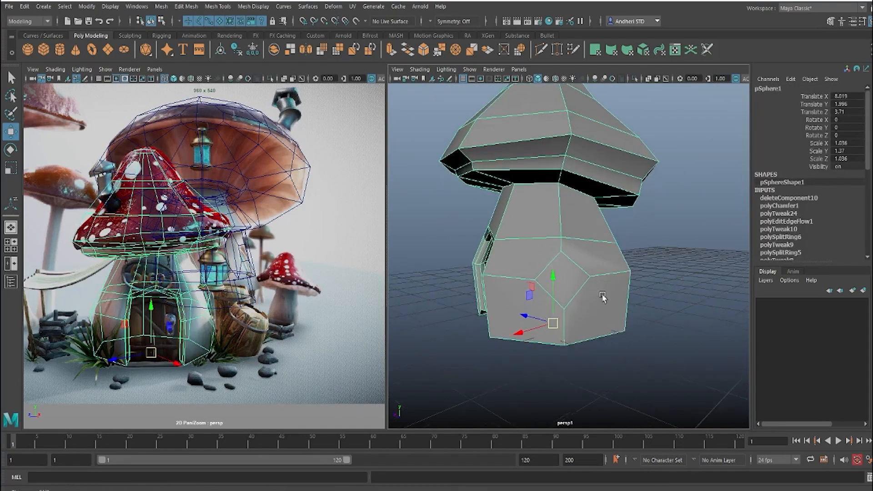
scroll(573, 295, "up", 5)
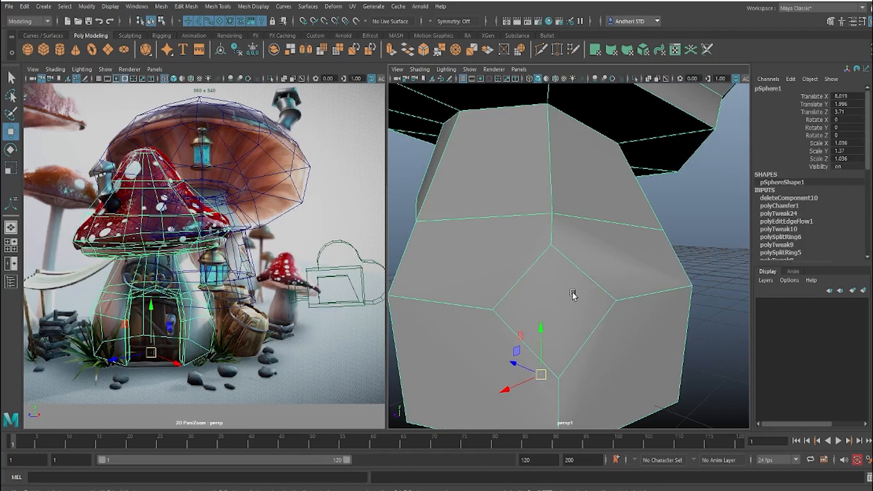
key("F11")
left_click(551, 306)
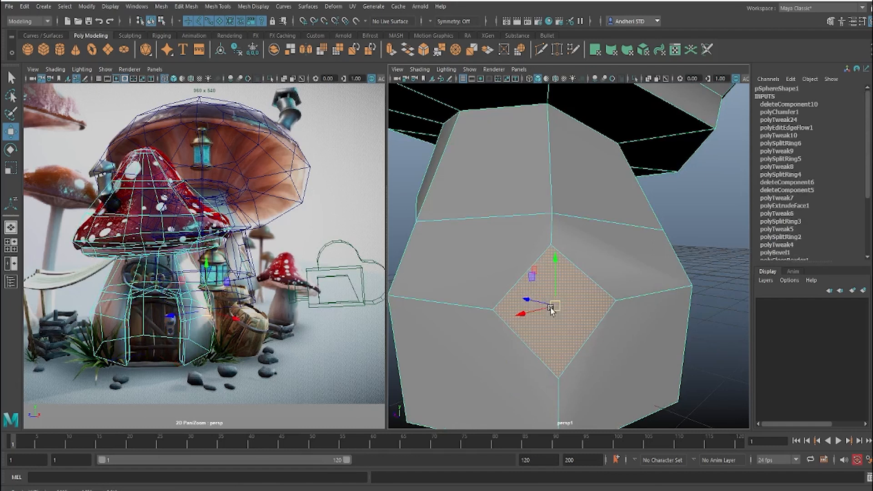
key("Delete")
key("F8")
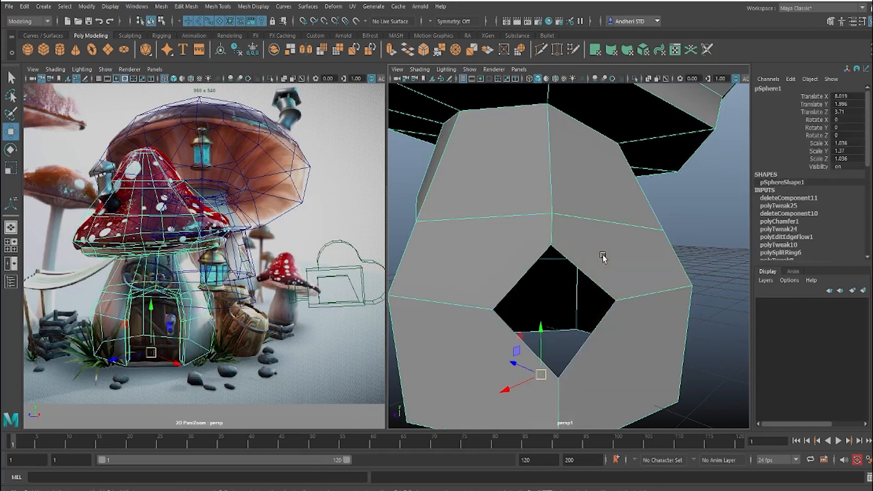
Step: Preview the front mushroom smoothed to check its door and round window openings, and save the scene
key("3")
left_click(723, 328)
left_click_drag(591, 314, 639, 302, "alt")
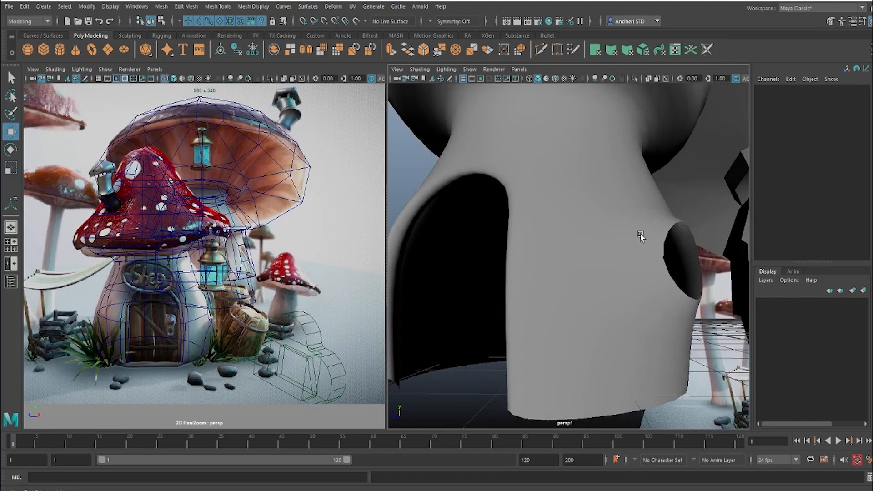
scroll(641, 236, "down", 6)
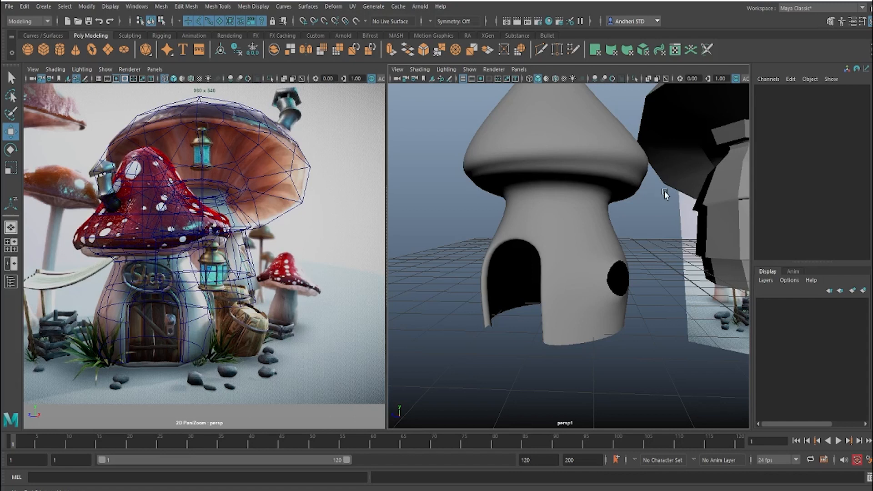
scroll(595, 242, "down", 2)
left_click_drag(593, 242, 627, 238, "alt")
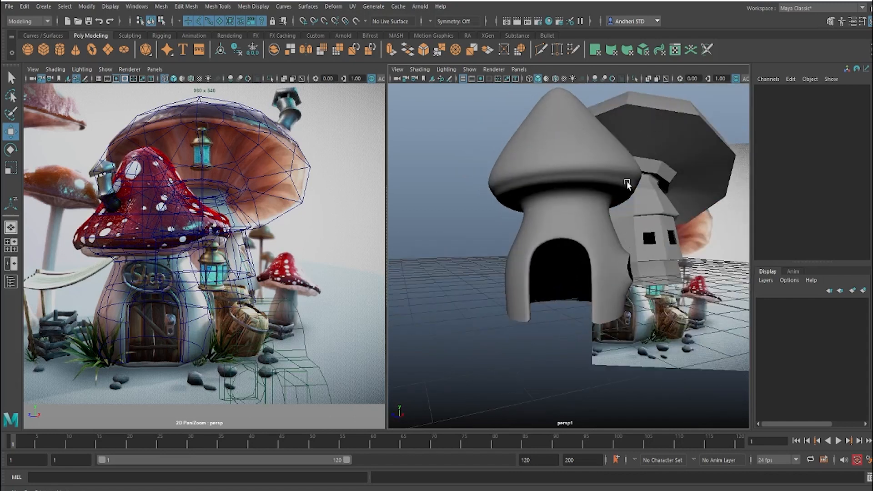
middle_click_drag(627, 184, 576, 226, "alt")
key("ctrl+s")
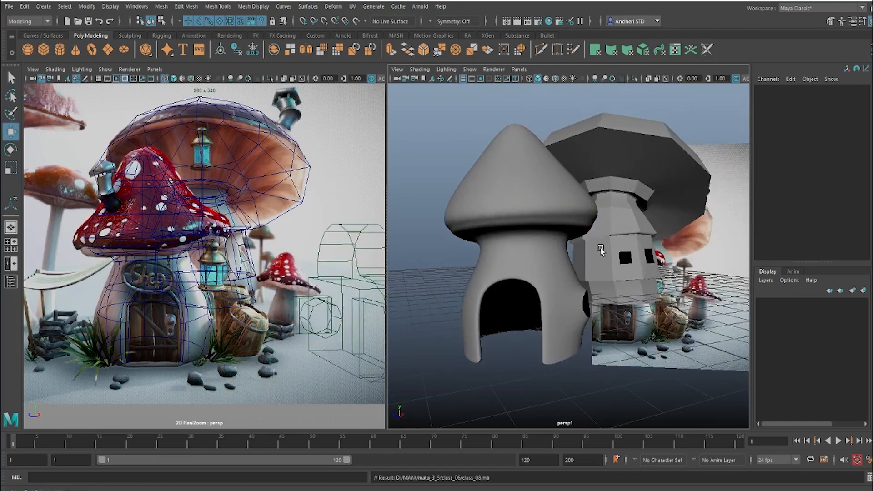
Step: Turn off the front mushroom's smooth preview and multi-cut an edge from the stalk's neighbouring upper corner to the middle of the diamond's upper edge
scroll(600, 249, "up", 5)
left_click(571, 316)
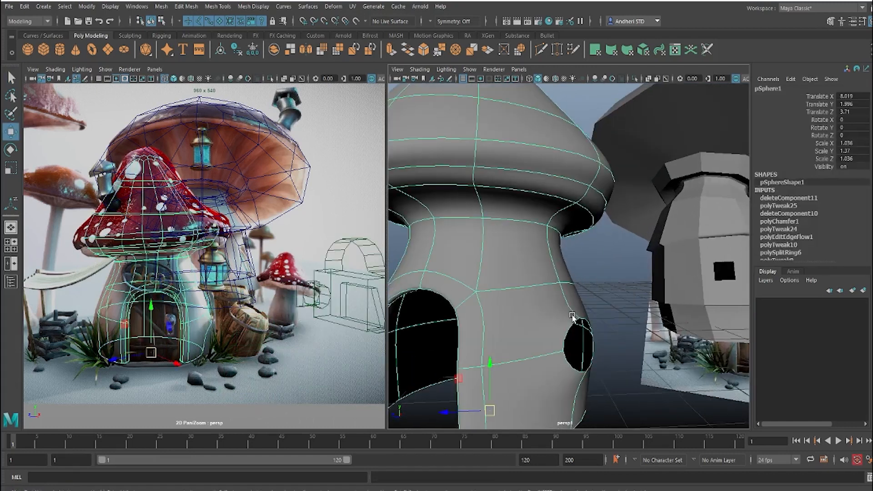
key("1")
left_click_drag(549, 314, 506, 314, "alt")
middle_click_drag(506, 313, 552, 279, "alt")
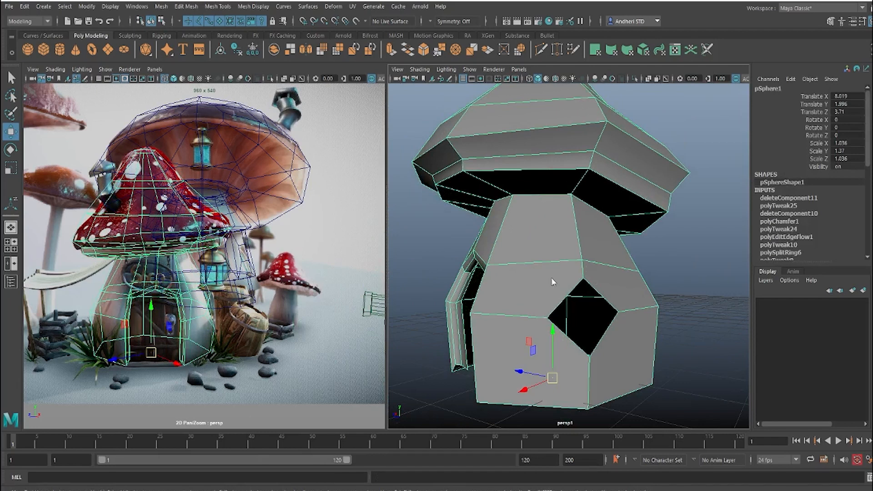
right_click_drag(550, 277, 518, 255, "shift")
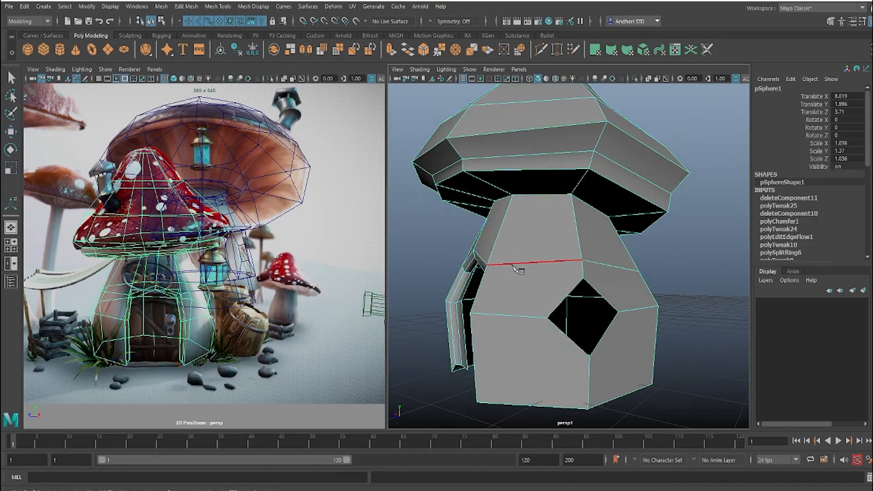
left_click_drag(512, 266, 423, 279)
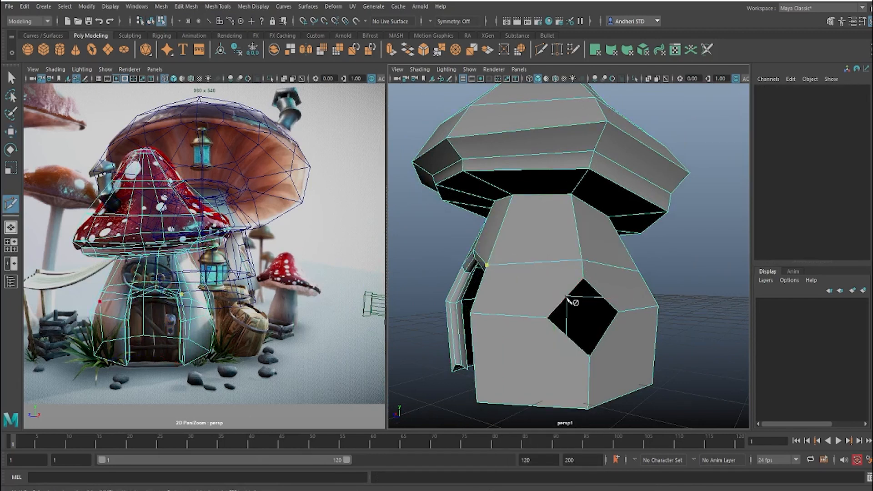
left_click_drag(568, 300, 527, 296, "alt")
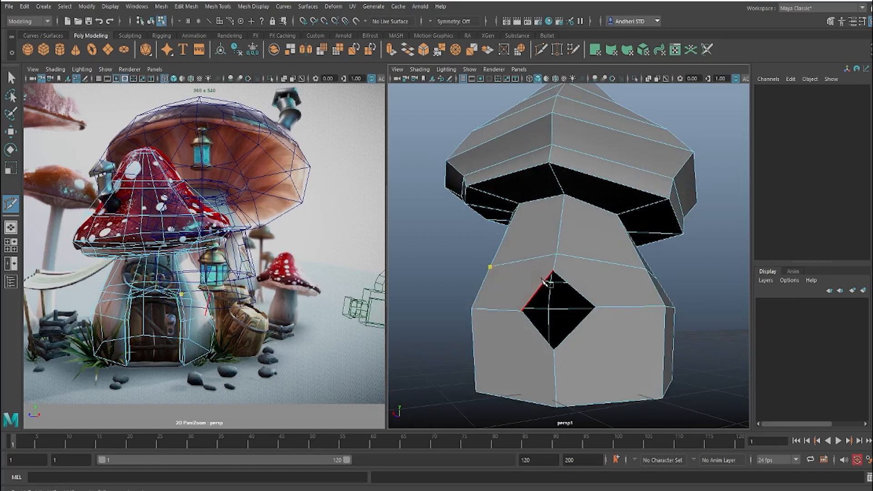
left_click(536, 291)
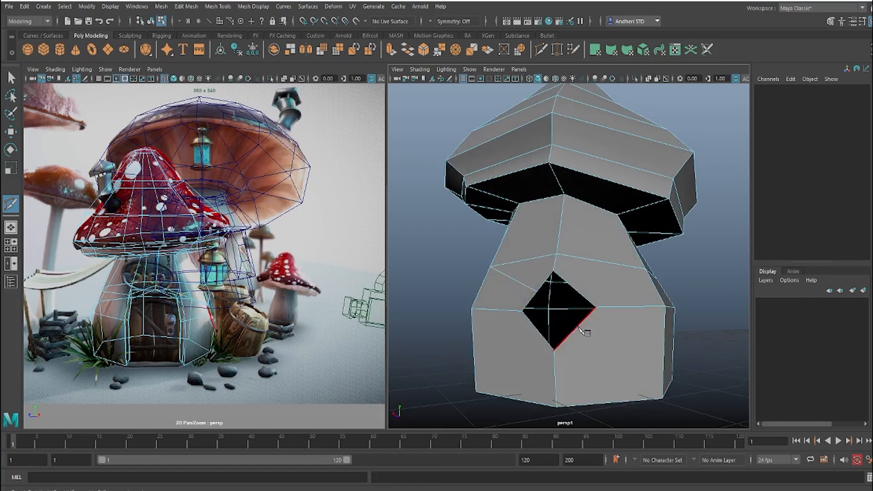
Step: Multi-cut edges from the middles of the diamond opening's three remaining sides to the neighbouring corners of the front stalk
scroll(557, 368, "up", 5)
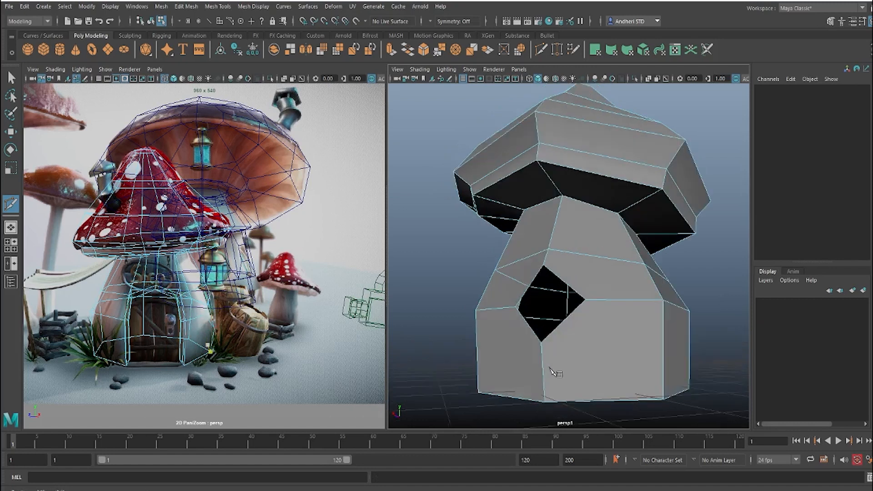
left_click(560, 351)
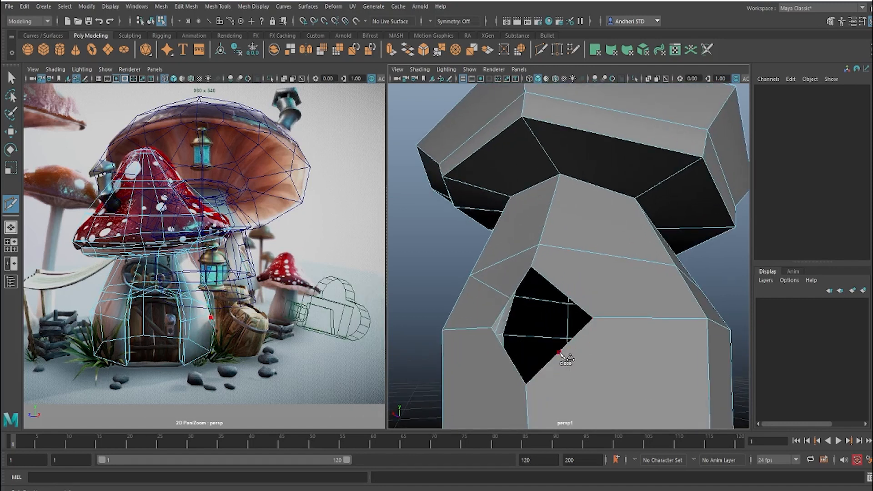
left_click_drag(560, 352, 637, 259, "alt")
left_click(662, 388)
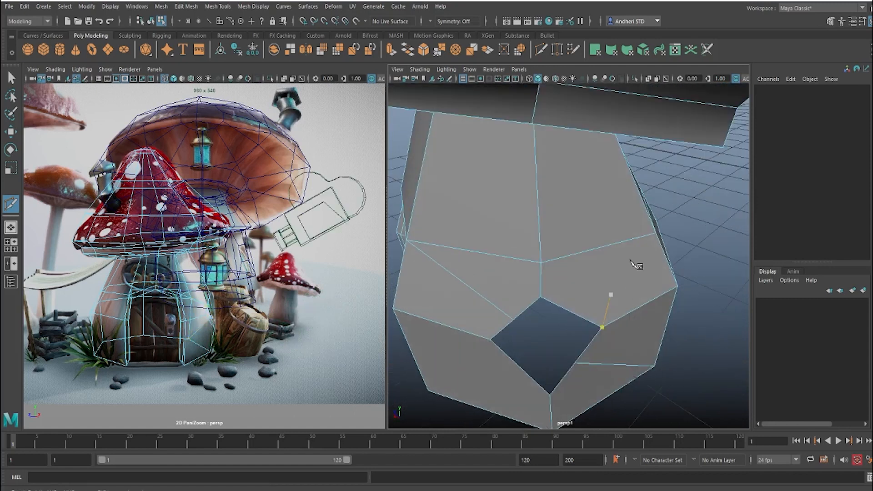
left_click(654, 234)
left_click_drag(529, 386, 545, 289, "alt")
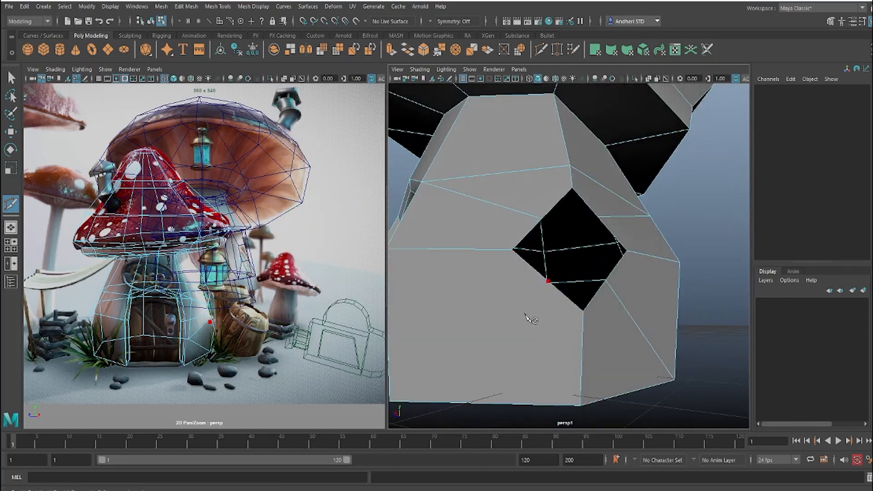
middle_click_drag(488, 341, 623, 325, "alt")
left_click_drag(586, 386, 439, 429)
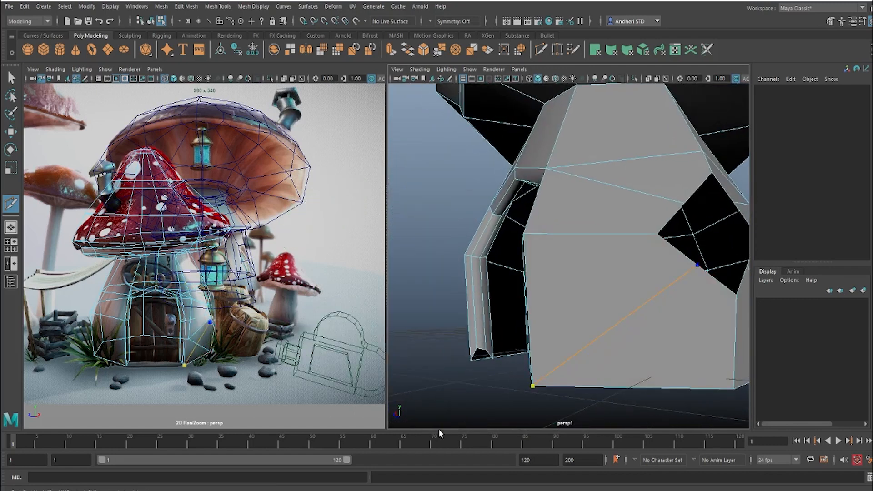
key("Return")
Step: Select the border edges of the diamond window opening and circularize them into a round opening
left_click_drag(612, 300, 588, 302, "alt")
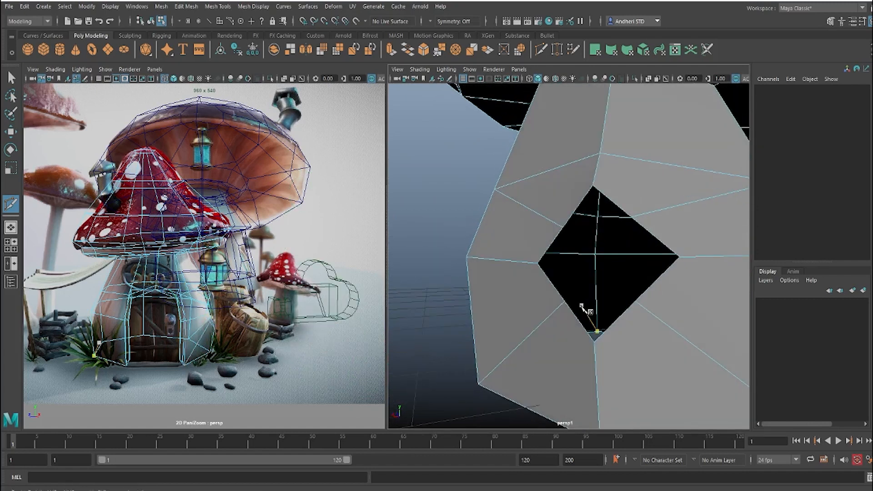
key("w")
left_click(617, 320)
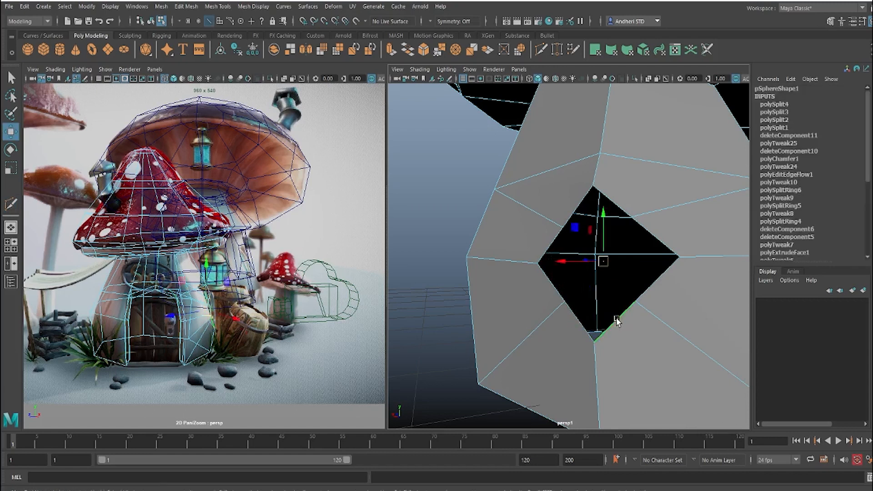
right_click_drag(603, 260, 611, 355, "shift")
left_click_drag(614, 296, 536, 278, "alt")
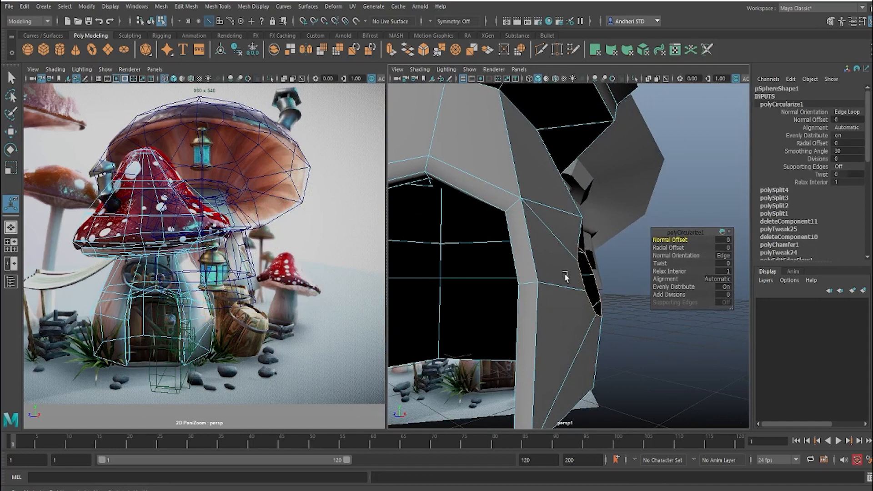
Step: Rotate and reposition the round window's border edges so the opening follows the slant of the stalk's corner
key("e")
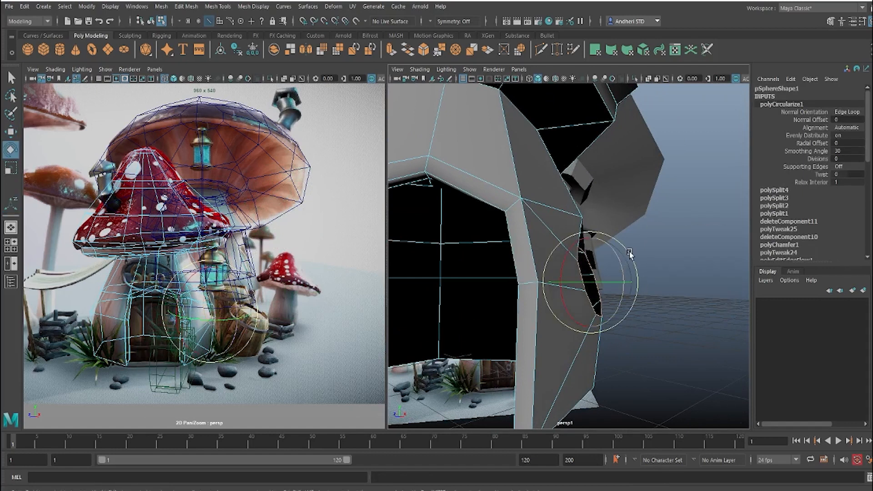
left_click_drag(630, 254, 637, 267)
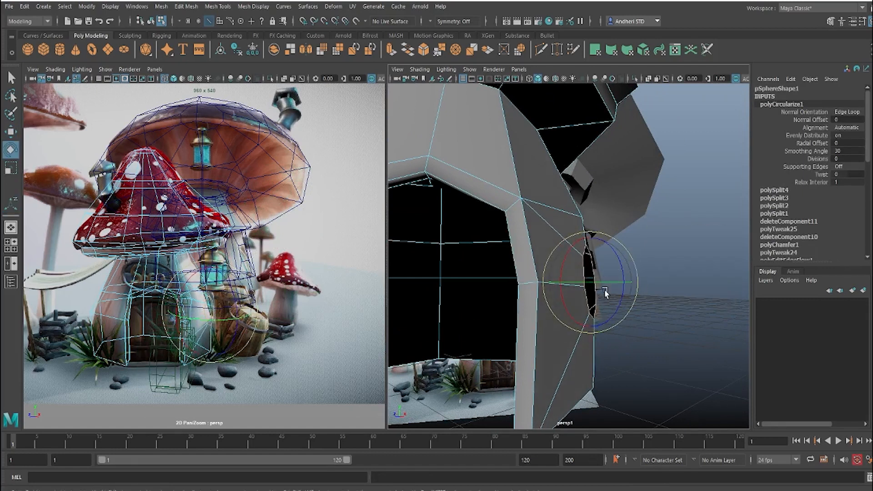
key("w")
left_click_drag(594, 283, 489, 244)
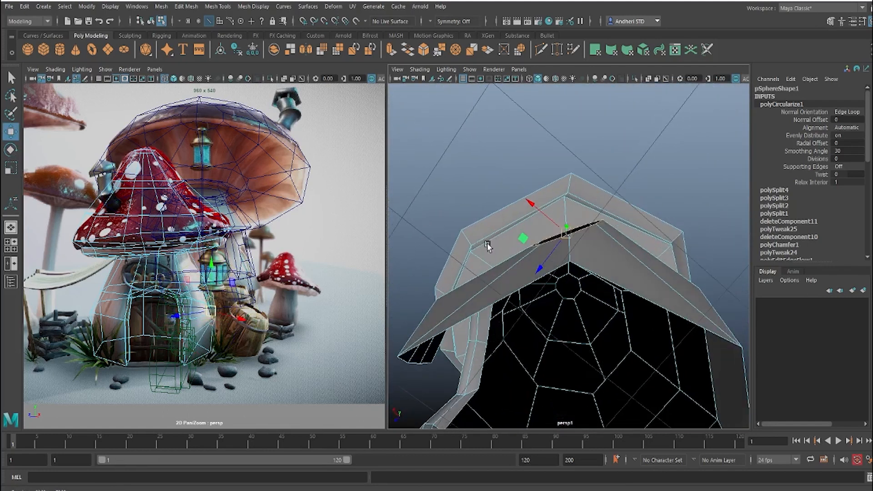
key("e")
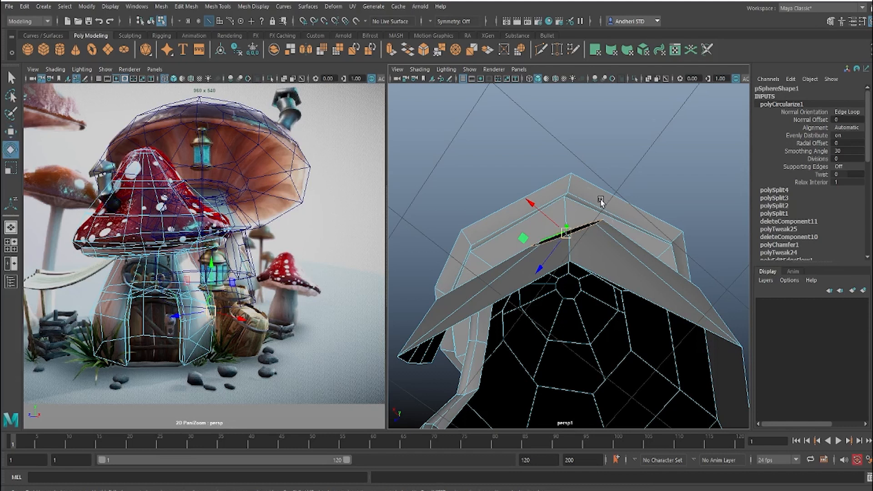
left_click_drag(604, 205, 563, 238)
key("w")
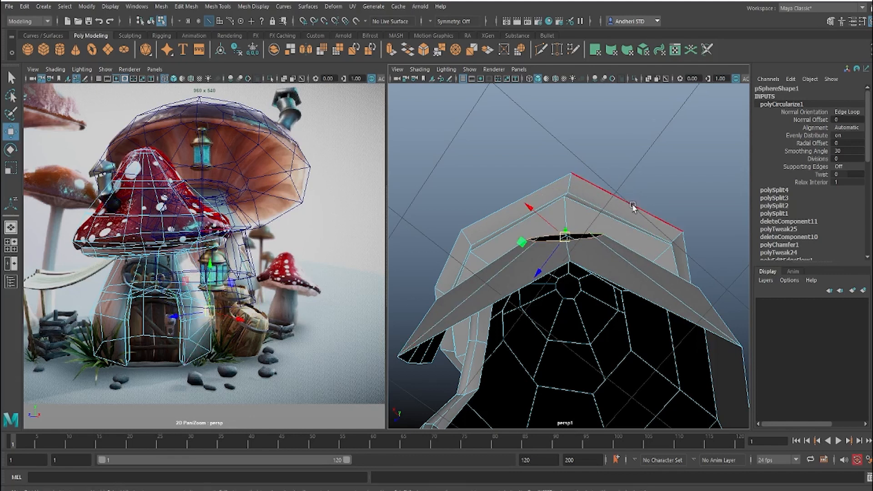
left_click_drag(610, 203, 545, 238, "alt")
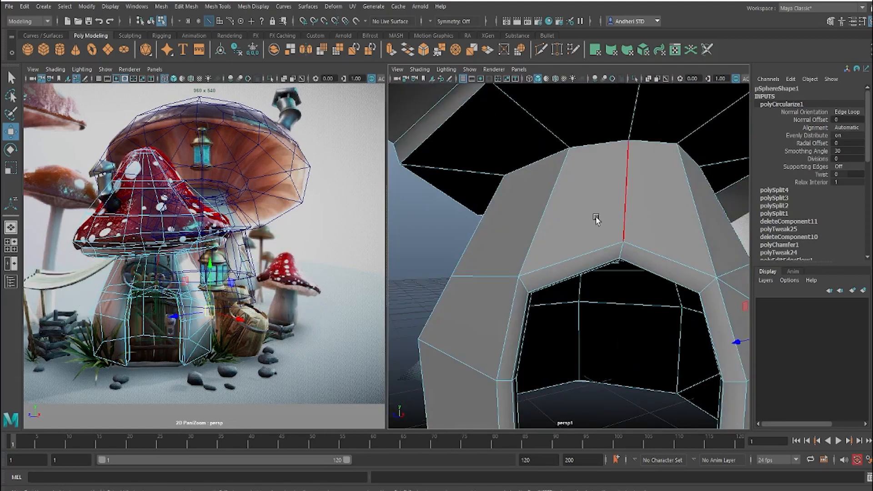
Step: Insert an edge loop around the front mushroom's upper stalk, between the cap and the door arch
right_click_drag(596, 220, 558, 216)
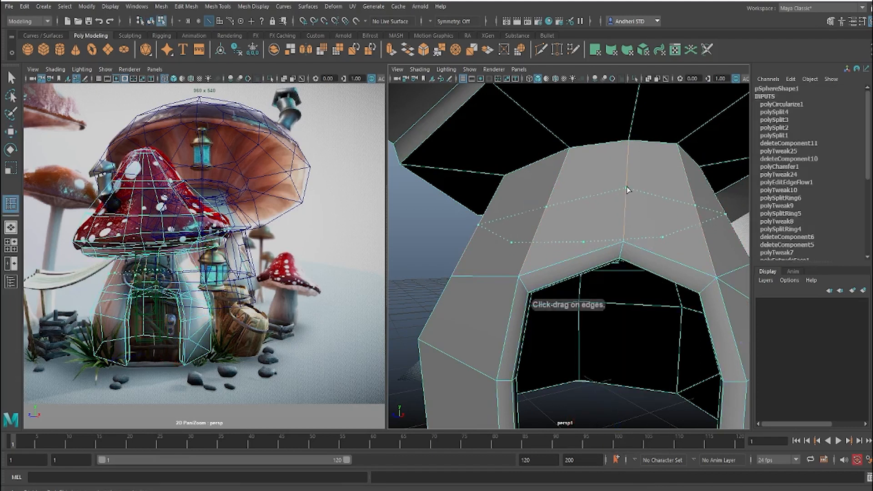
left_click(627, 186)
scroll(603, 197, "down", 5)
left_click_drag(604, 197, 577, 223, "alt")
key("w")
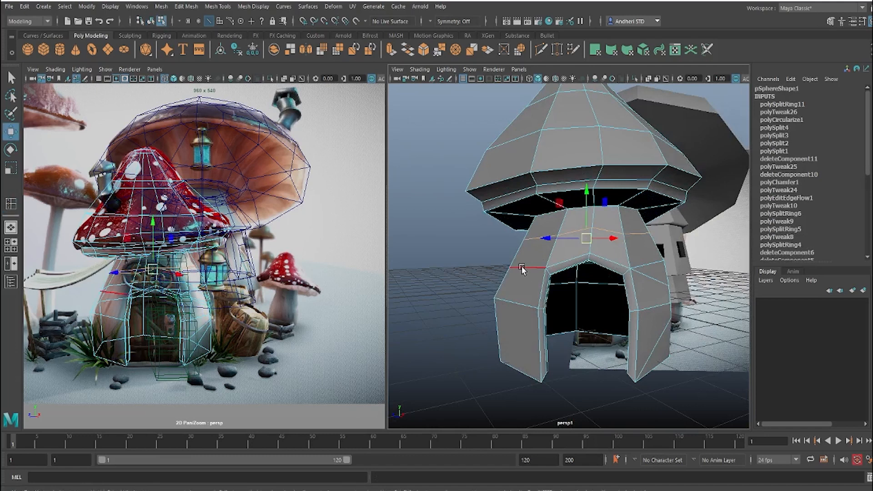
Step: Nudge the stalk edges level with the door arch, and scale the new upper edge loop up slightly to round the stalk
left_click(574, 268)
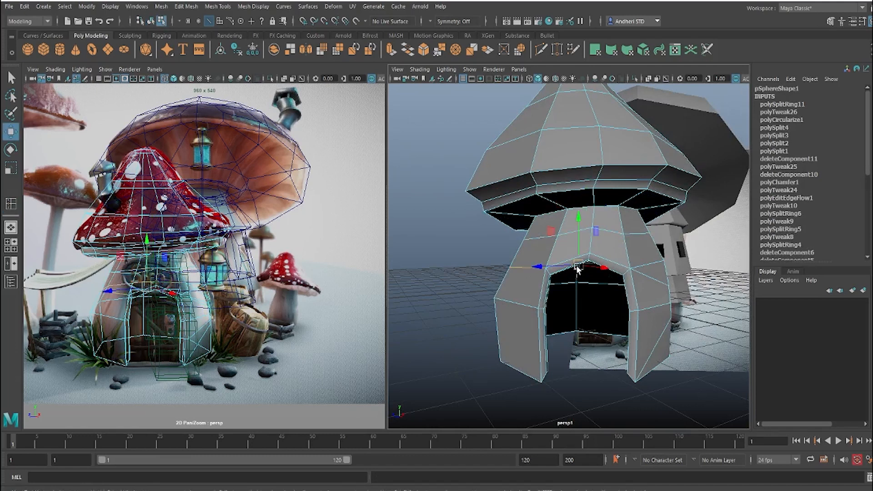
left_click_drag(576, 266, 572, 263)
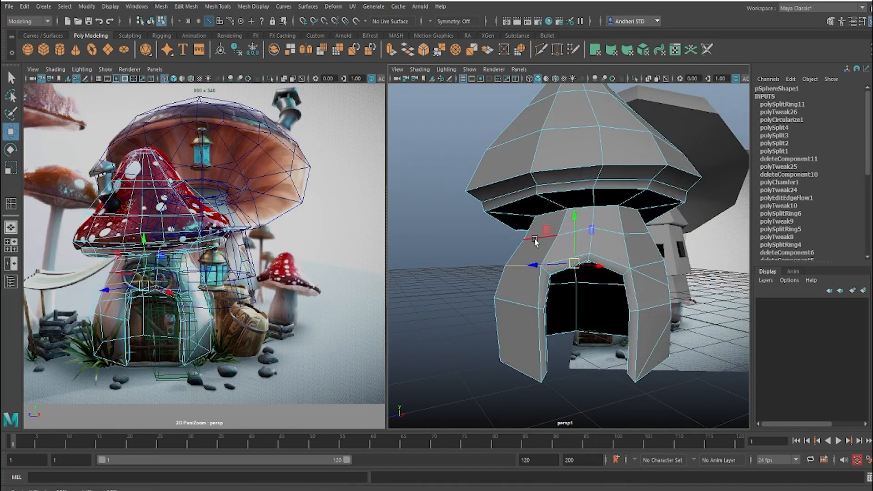
double_click(535, 240)
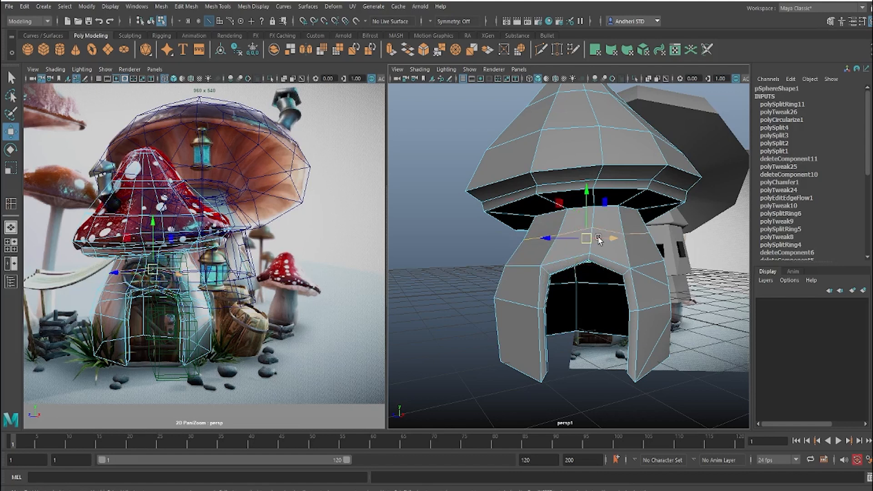
key("r")
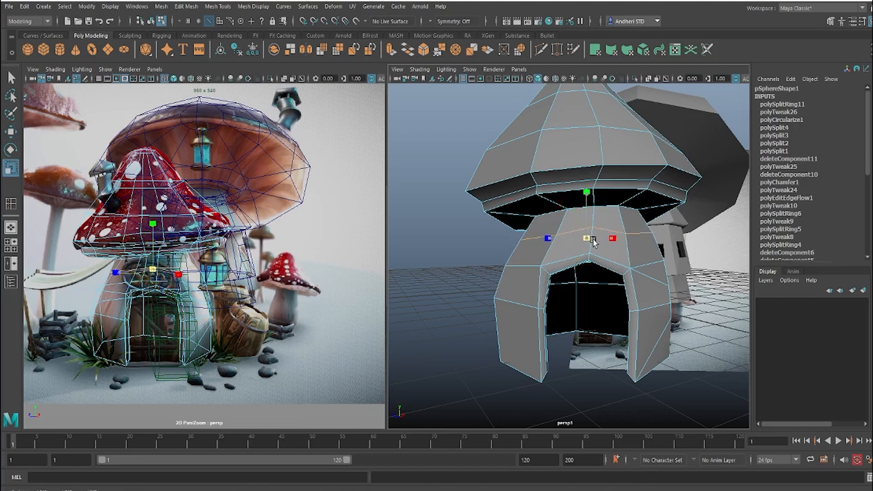
left_click_drag(593, 239, 596, 239)
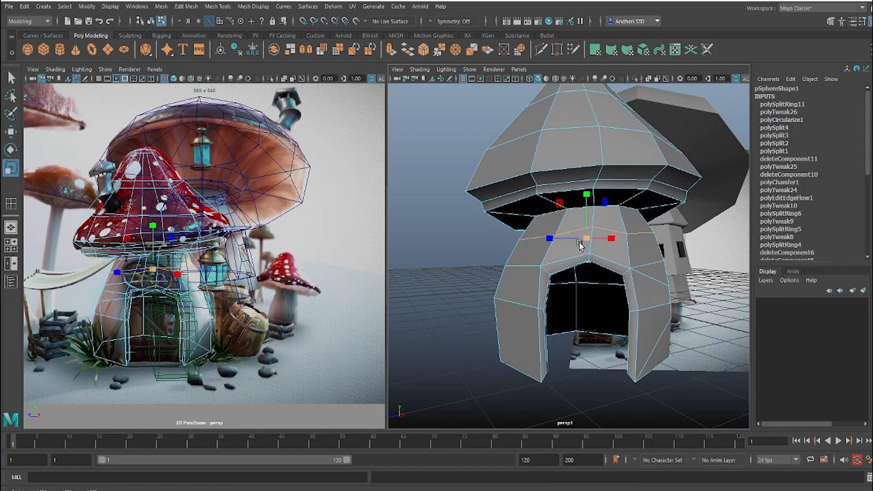
key("w")
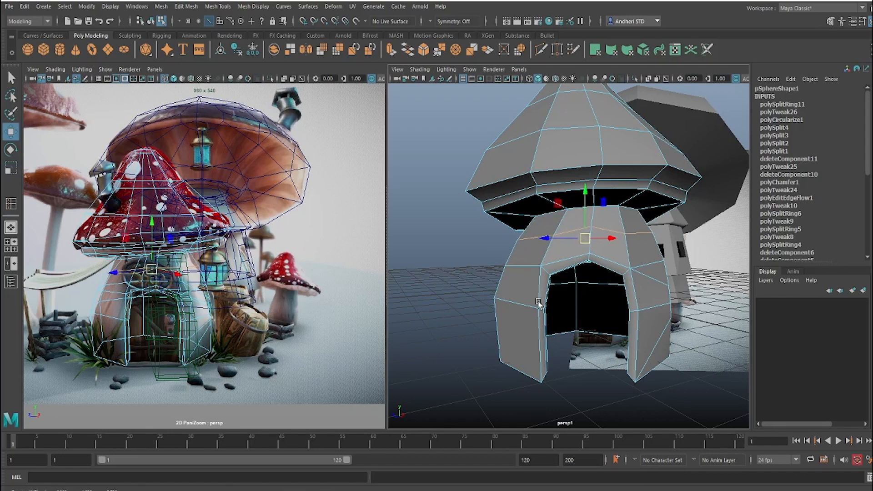
Step: Return to object mode and create a polygon sphere with a radius of about 0.75 on the grid beside the front mushroom
scroll(588, 306, "down", 5)
left_click_drag(587, 305, 583, 283, "alt")
scroll(577, 293, "up", 5)
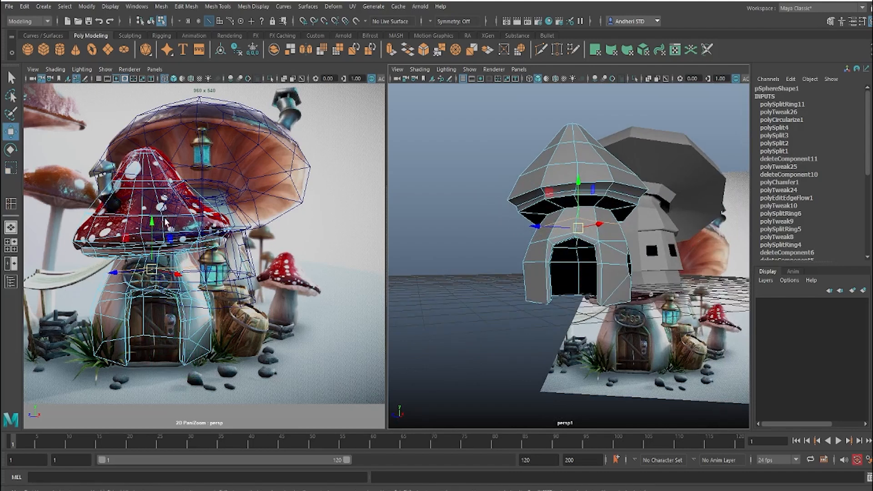
middle_click_drag(142, 227, 331, 254)
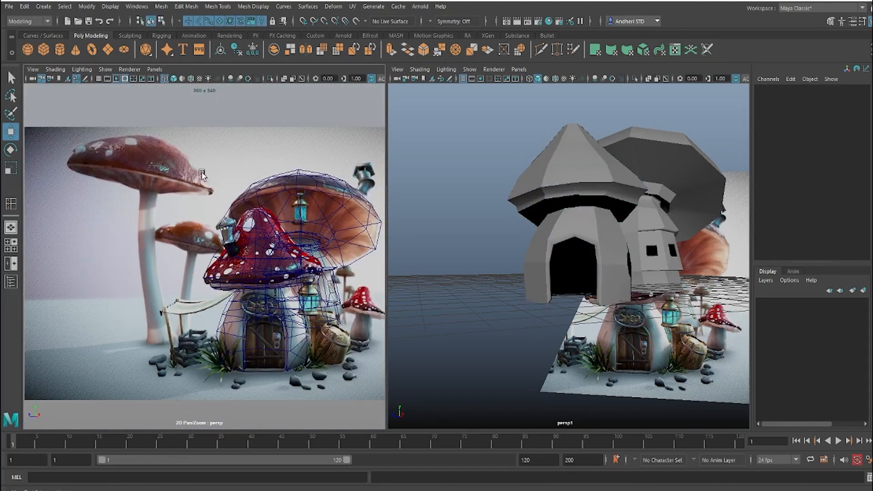
left_click(28, 49)
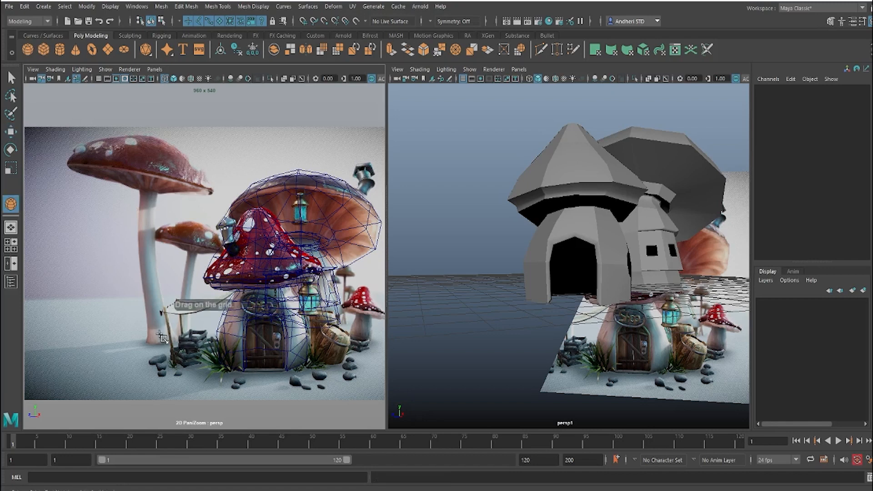
left_click(527, 372, "alt")
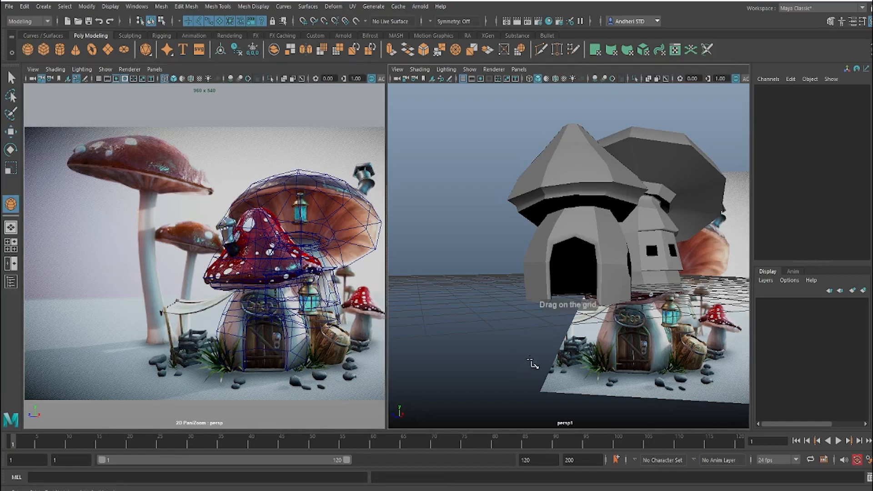
scroll(532, 364, "down", 6)
left_click_drag(525, 343, 519, 367, "alt")
Step: Flatten the sphere to a Scale Y of about 0.6 and raise it to a Translate Y of about 2.75
left_click_drag(529, 288, 519, 270)
key("r")
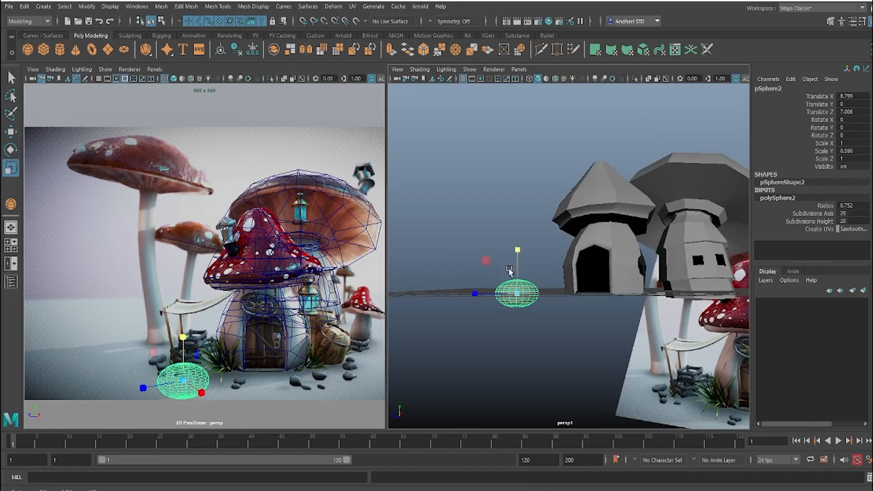
scroll(526, 297, "up", 4)
key("w")
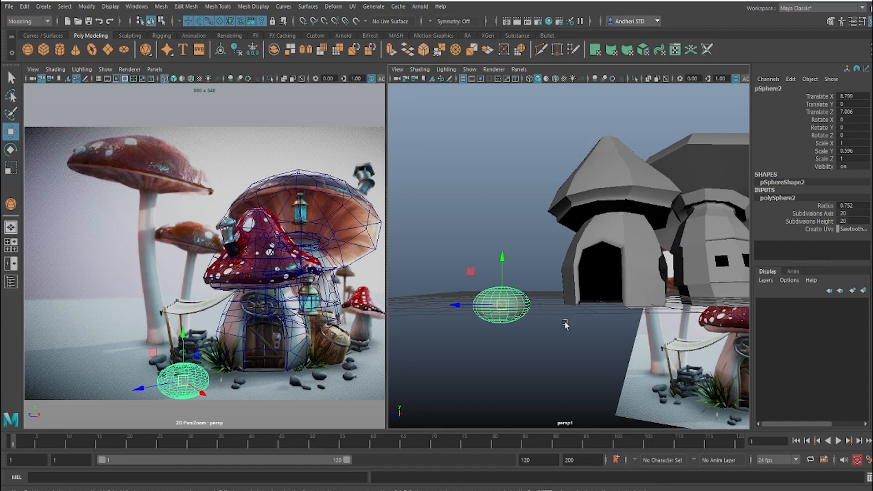
left_click_drag(521, 279, 501, 151, "alt")
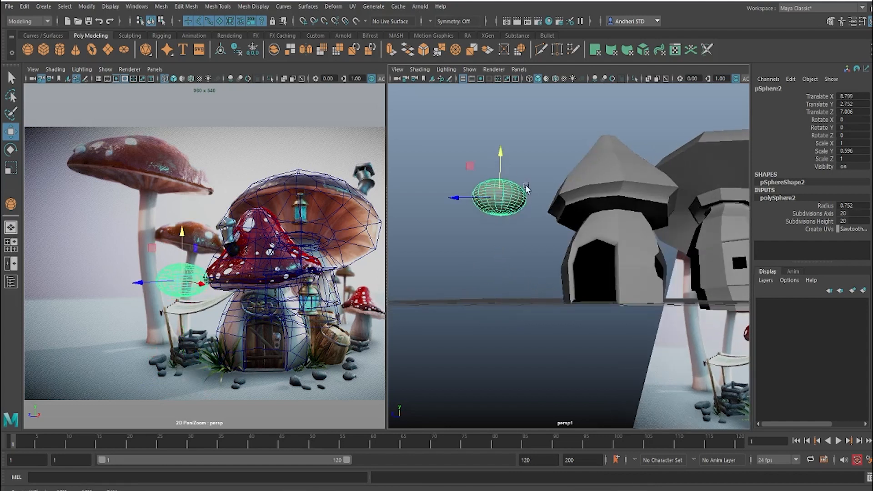
middle_click_drag(522, 190, 540, 222, "alt")
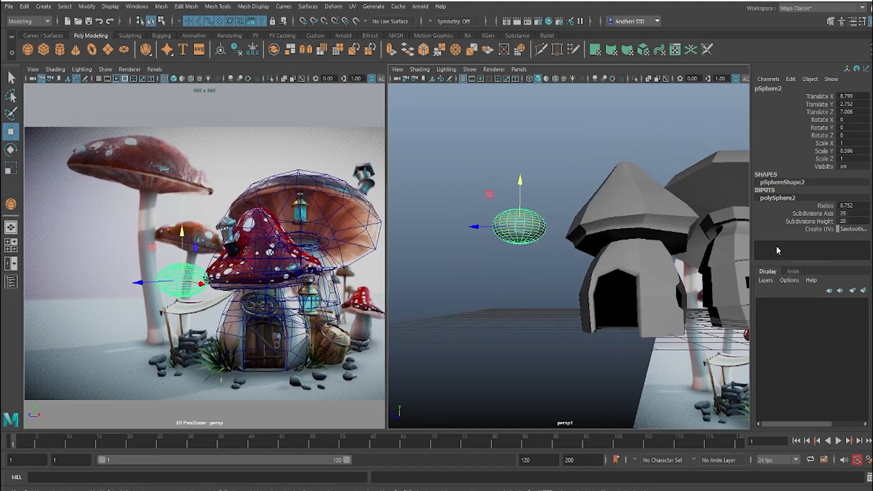
Step: Reduce the flattened sphere's axis and height subdivisions to 14 each
left_click_drag(825, 213, 826, 221)
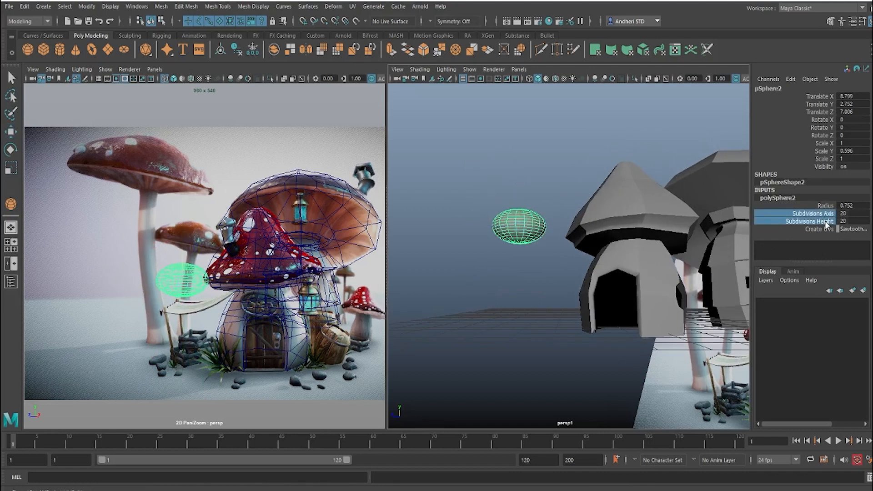
middle_click_drag(594, 257, 545, 261)
left_click_drag(545, 261, 507, 242, "alt")
right_click_drag(507, 241, 539, 230, "alt")
middle_click_drag(539, 230, 573, 232, "alt")
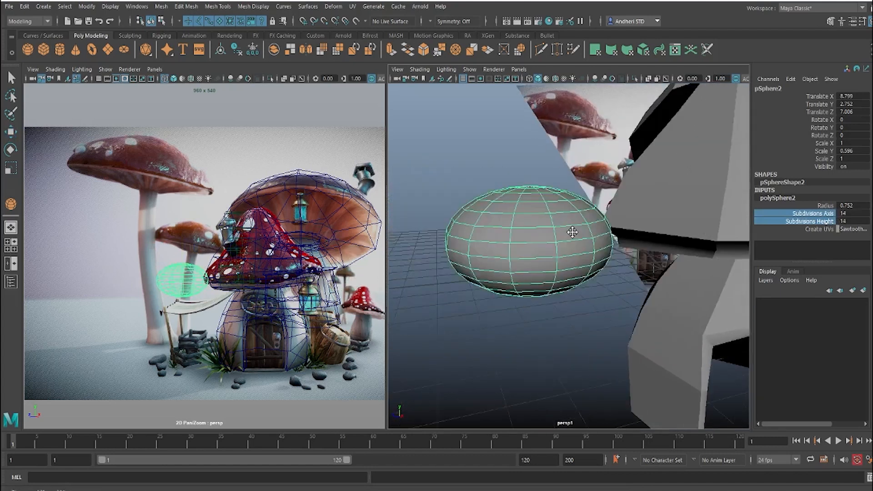
left_click_drag(573, 232, 509, 250, "alt")
Step: Switch the modelling viewport from perspective to the front orthographic view and bring the flattened sphere into sight
key("space")
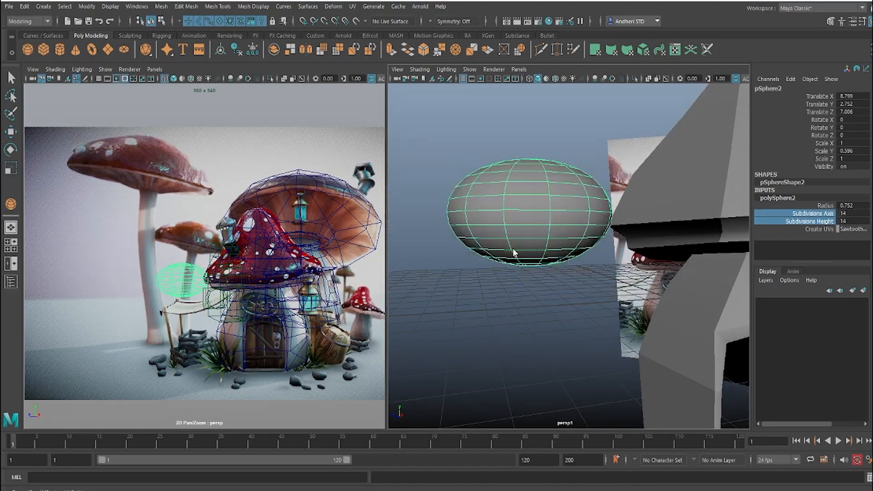
right_click_drag(464, 231, 547, 251, "alt")
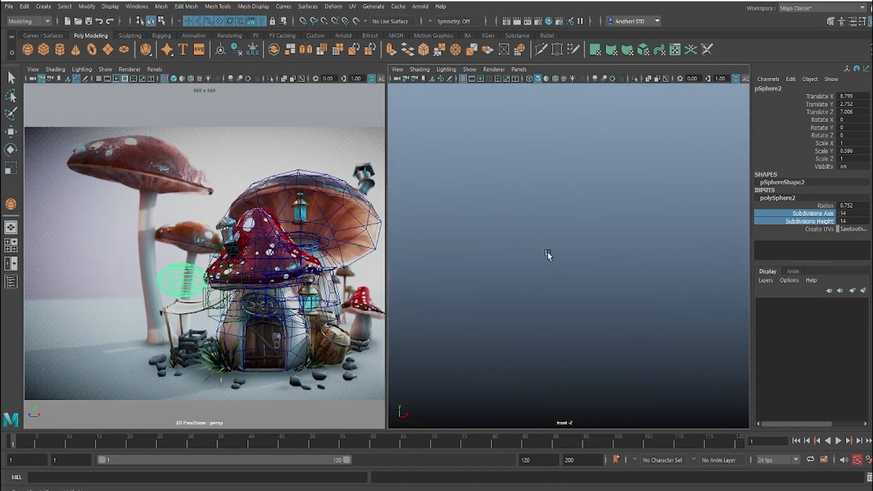
right_click_drag(566, 222, 477, 242, "alt")
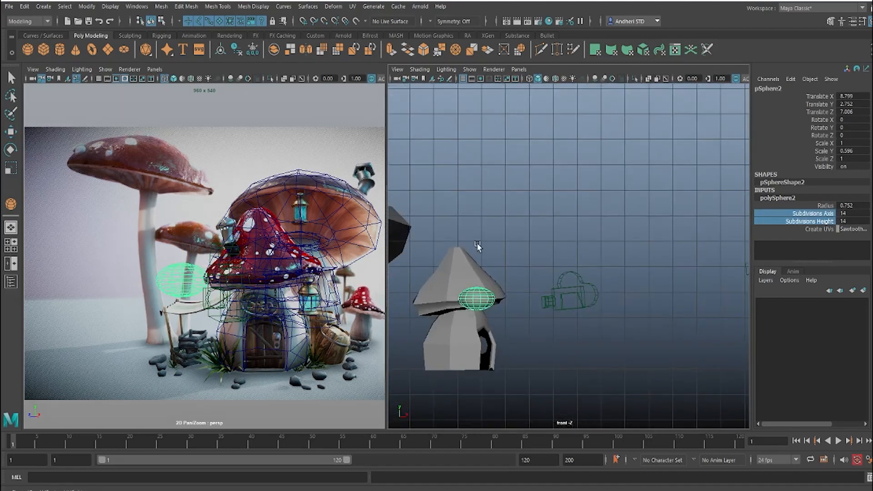
Step: Move the flattened sphere clear of the front cap to about Translate X 10.21 and Translate Y 5.35
middle_click_drag(478, 242, 529, 223, "alt")
right_click_drag(530, 224, 611, 251, "alt")
middle_click_drag(597, 222, 644, 254, "alt")
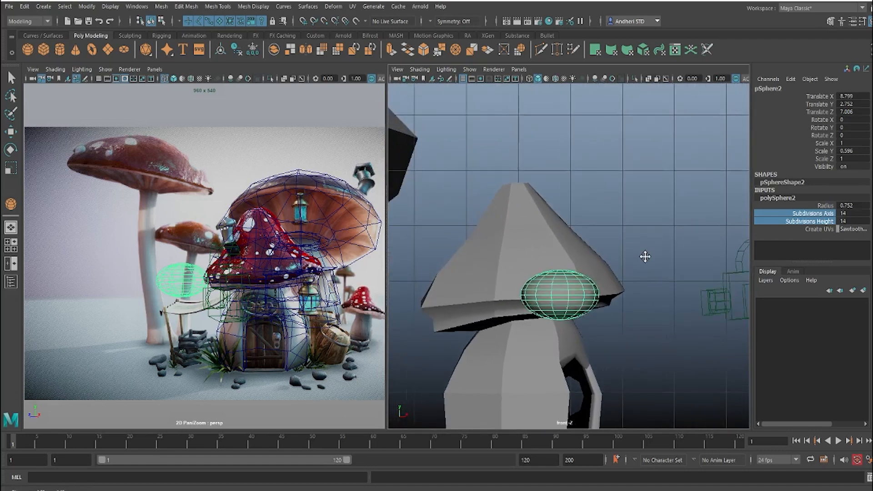
key("w")
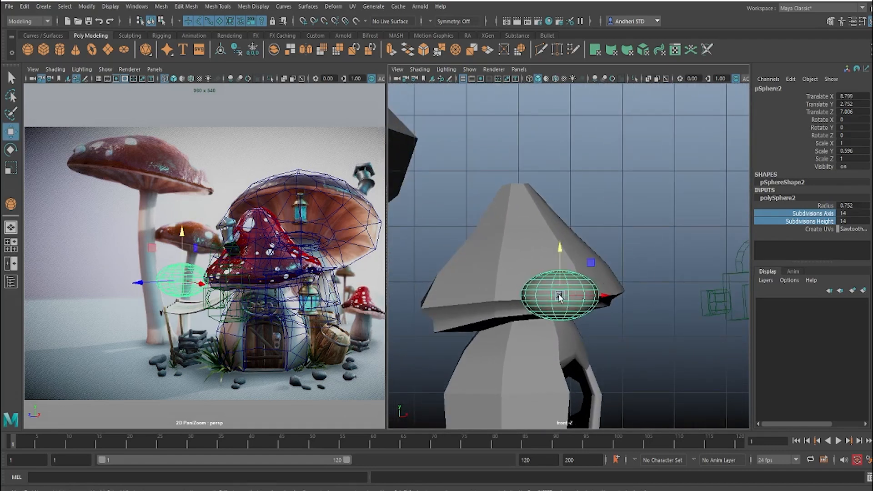
left_click_drag(560, 295, 634, 153)
middle_click_drag(636, 207, 561, 312, "alt")
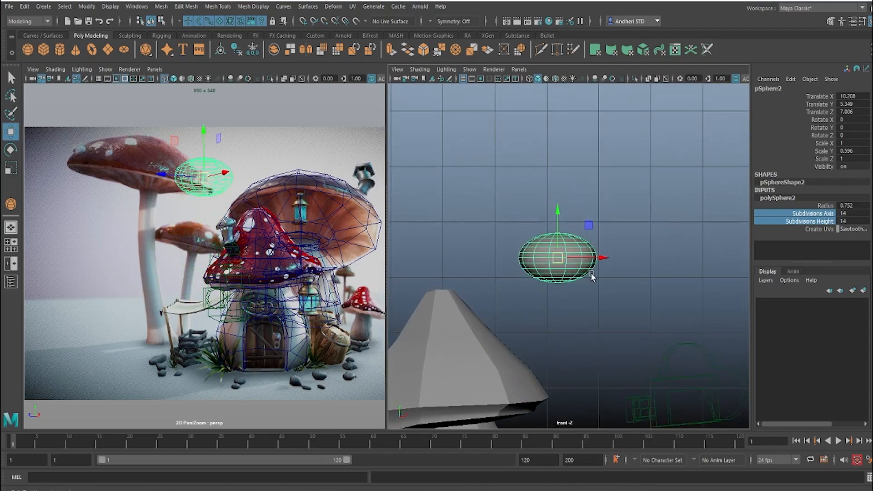
middle_click_drag(590, 272, 603, 292, "alt")
right_click_drag(597, 282, 618, 295, "alt")
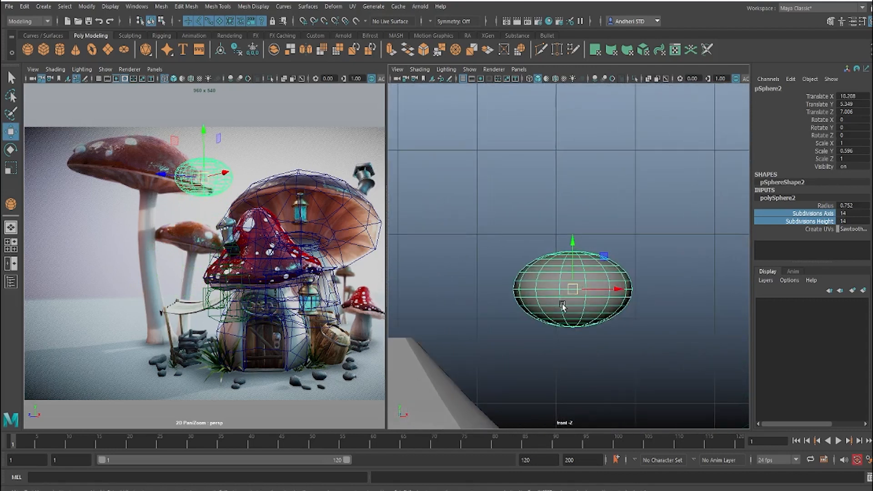
right_click_drag(562, 305, 563, 268)
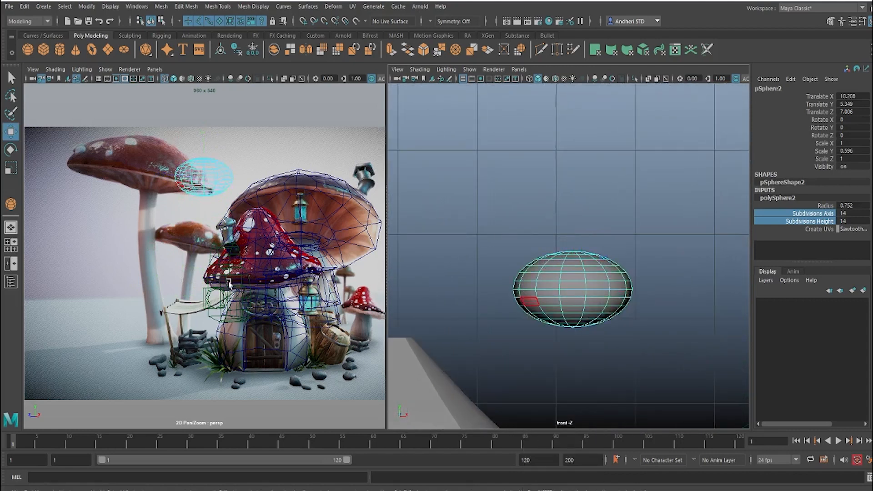
left_click(529, 301)
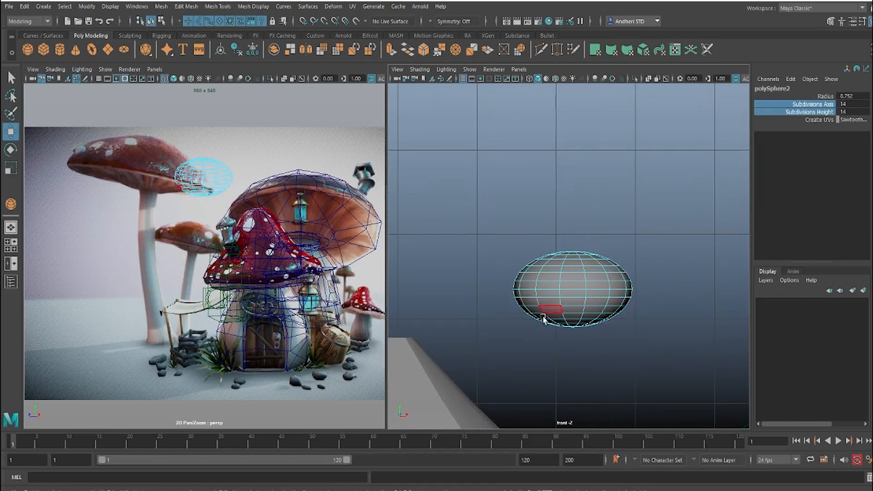
left_click(572, 320)
right_click_drag(555, 276, 593, 256)
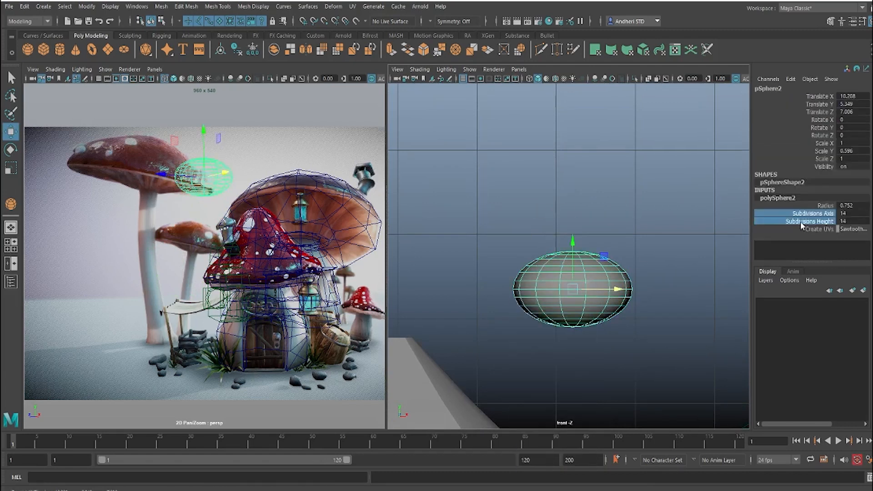
Step: Set the flattened sphere's axis subdivisions to 24 and its height subdivisions to 9
left_click(803, 216)
mouse_move(603, 239)
middle_mouse_down()
mouse_move(584, 238)
mouse_move(647, 239)
mouse_move(603, 251)
middle_mouse_up()
left_click(810, 222)
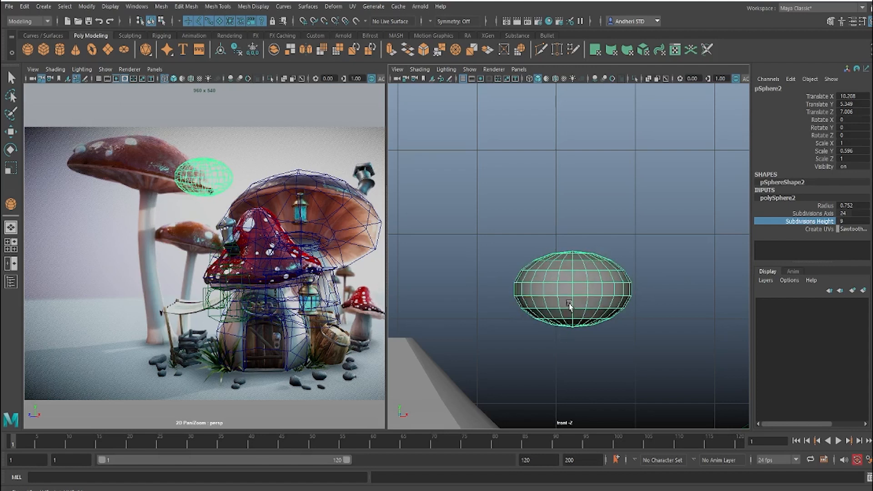
Step: Delete the lower-half faces of the flattened sphere to leave an open dome and return to object mode
right_click_drag(569, 304, 574, 270)
left_click_drag(652, 377, 511, 302)
key("w")
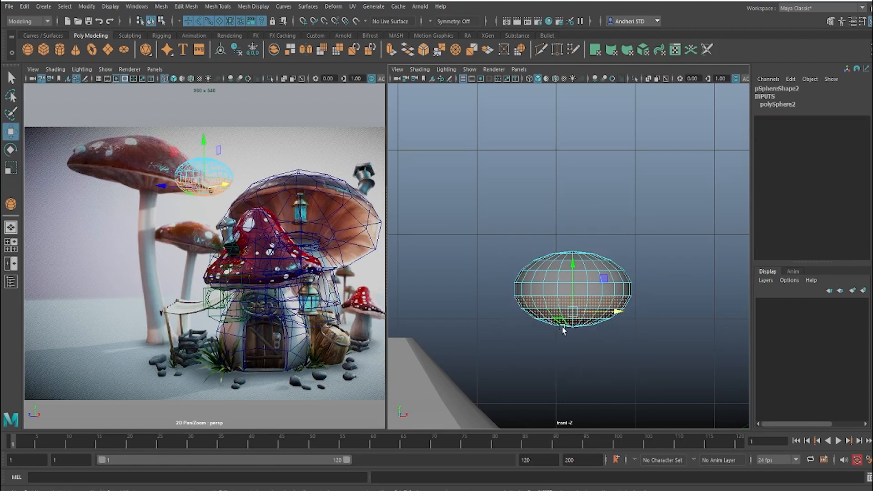
key("r")
left_click_drag(575, 276, 563, 356)
key("ctrl+z")
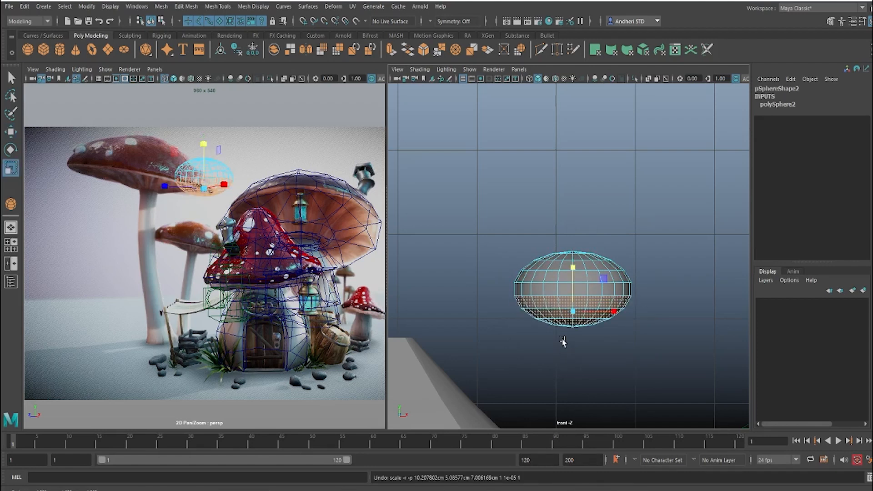
key("Delete")
key("F8")
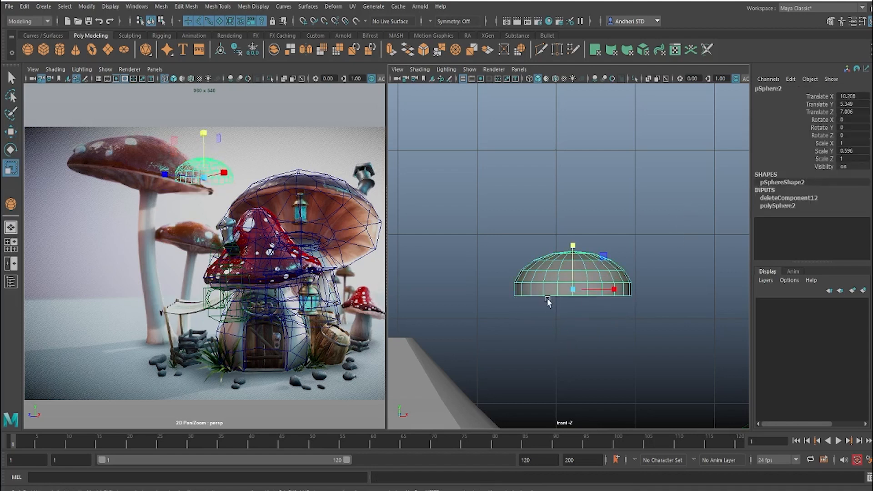
Step: Lower the dome's first edge loop above the open rim so it sits closer to the rim
scroll(549, 300, "up", 1)
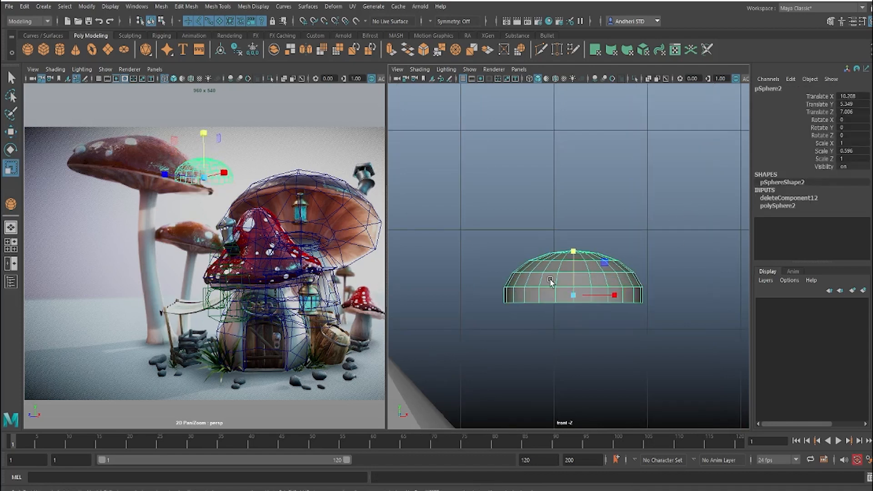
scroll(549, 281, "up", 1)
key("F10")
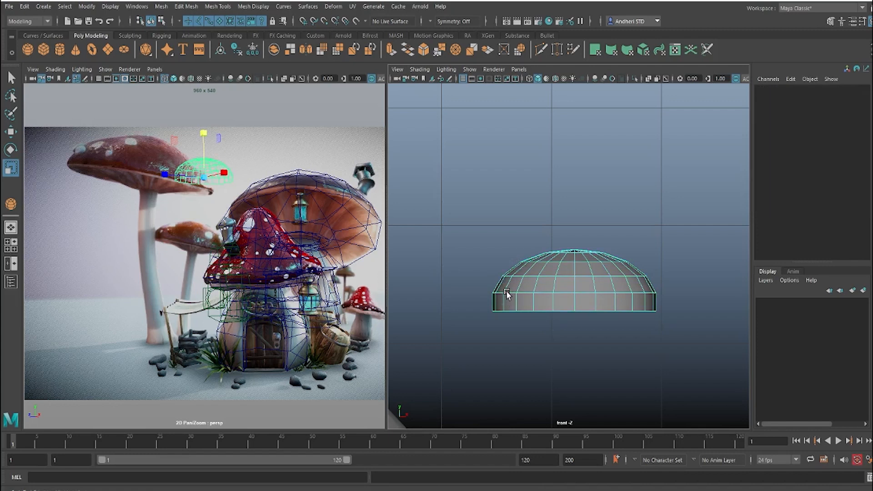
double_click(507, 292)
left_click_drag(567, 291, 569, 295)
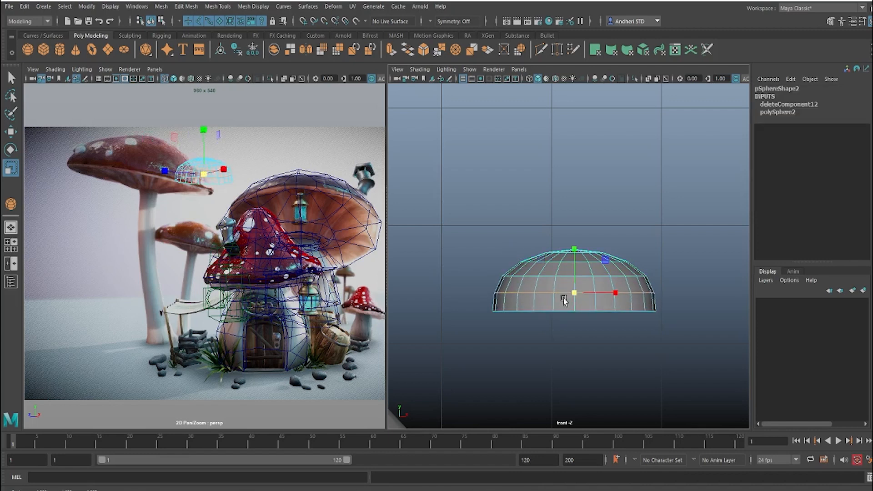
key("w")
left_click_drag(574, 246, 574, 252)
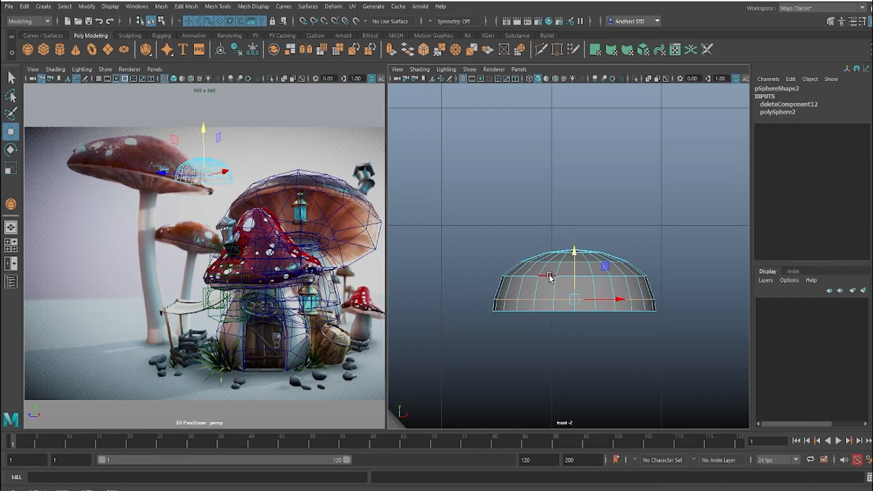
Step: Lower the dome's next two edge loops to space the rows more evenly towards the top
double_click(550, 276)
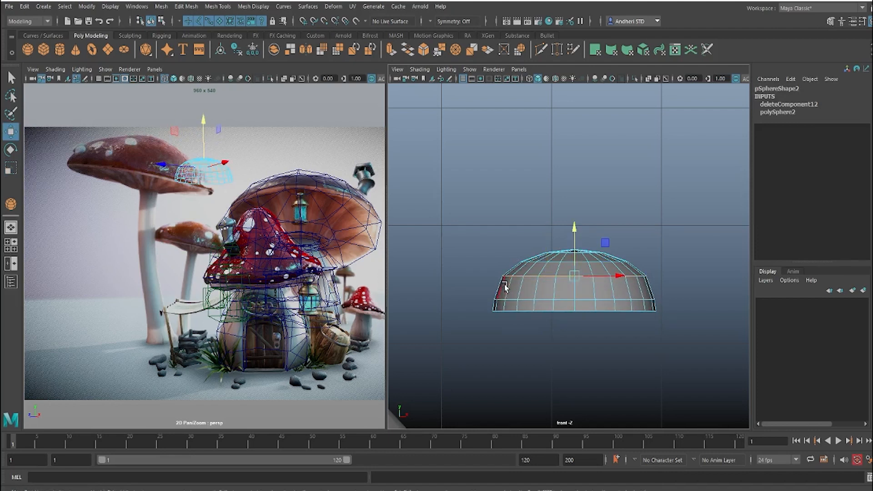
key("e")
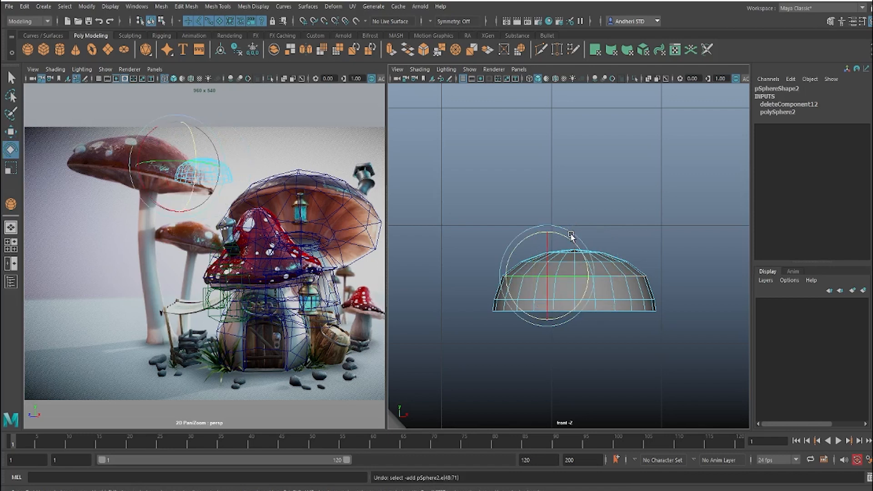
key("w")
left_click_drag(549, 231, 574, 223)
key("ctrl+z")
double_click(613, 272)
left_click(553, 262)
double_click(553, 261)
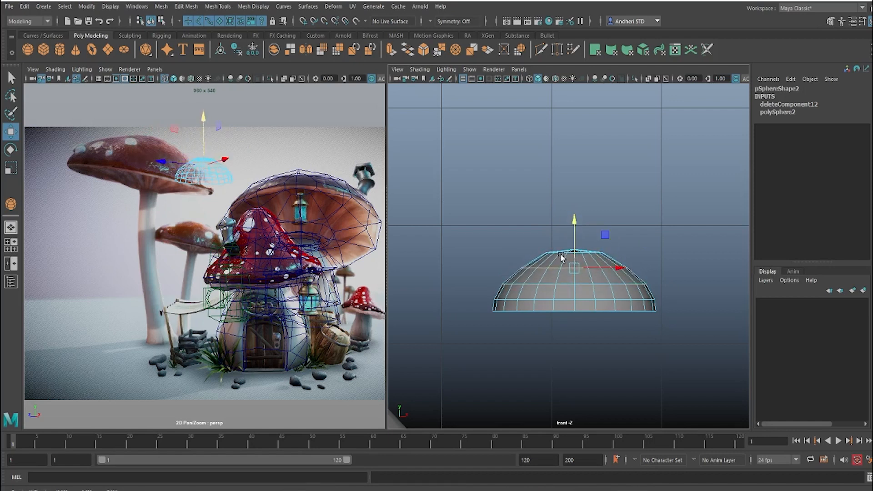
Step: Select the vertices of the dome's top cap and lower them slightly to soften the peak
scroll(575, 265, "up", 5)
right_click_drag(565, 258, 517, 242)
left_click_drag(462, 219, 736, 284)
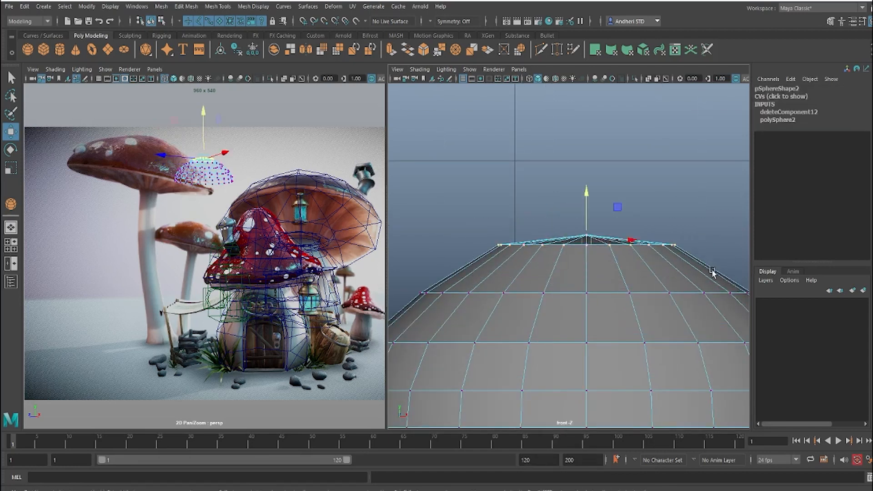
scroll(610, 281, "down", 8)
scroll(610, 280, "up", 8)
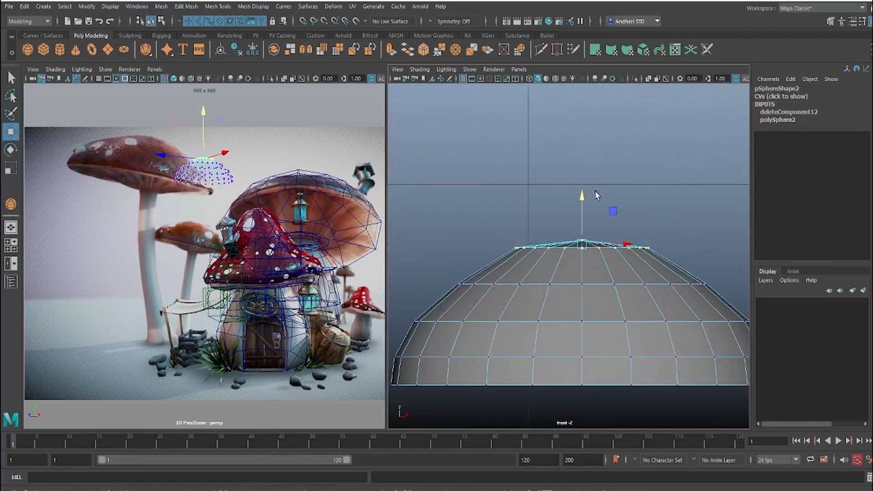
left_click_drag(584, 191, 583, 206)
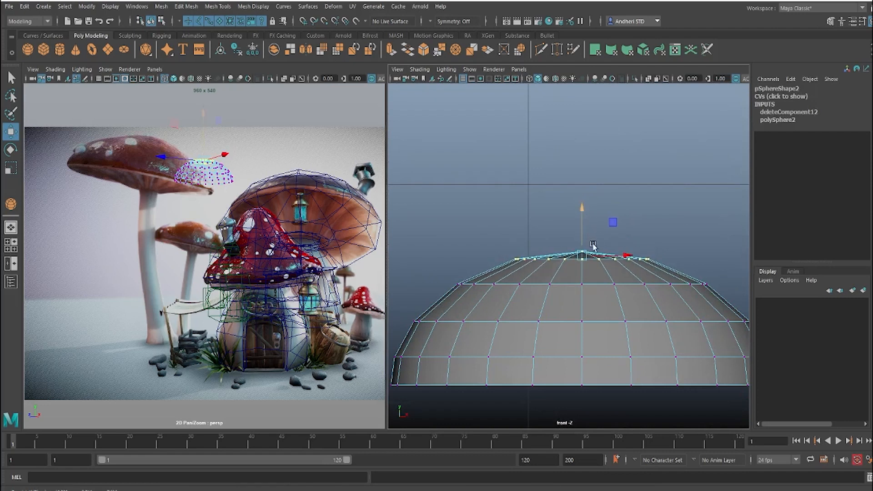
Step: Select the border edge loop at the dome's open base and scale it slightly outward
middle_click_drag(564, 270, 580, 200, "alt")
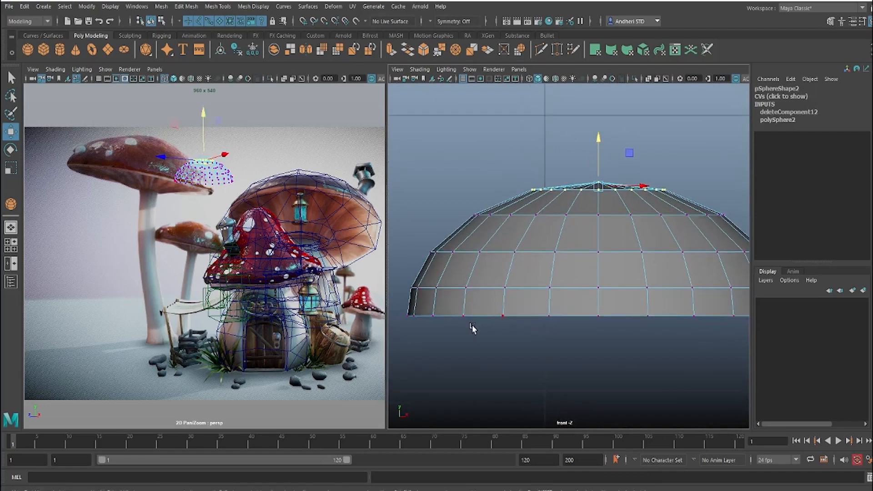
key("F10")
double_click(479, 315)
scroll(570, 296, "up", 1)
middle_click_drag(571, 296, 568, 255, "alt")
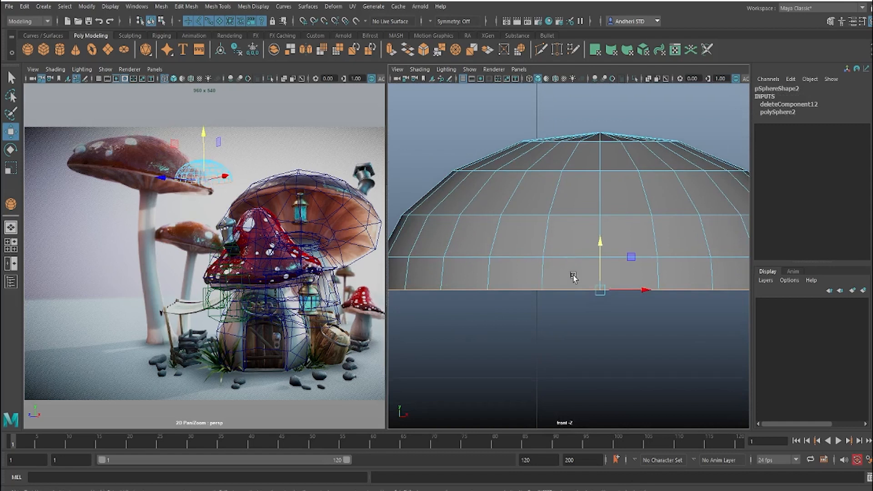
key("r")
scroll(577, 281, "down", 8)
scroll(577, 280, "up", 5)
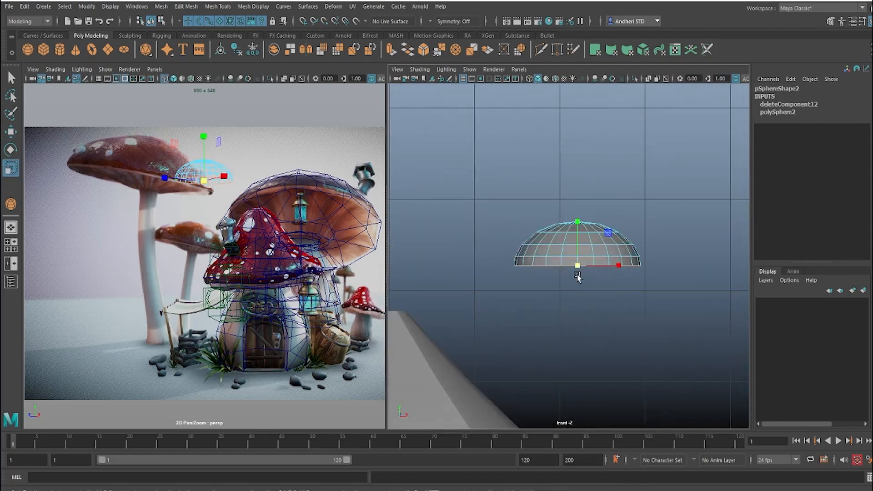
scroll(577, 278, "up", 1)
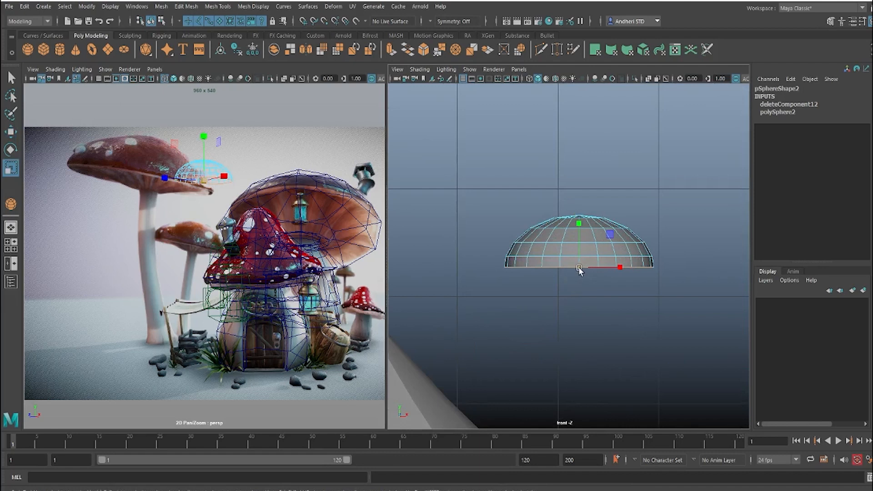
left_click_drag(579, 269, 587, 260)
Step: Scale the edge loop just above the rim slightly outward and the loop below the top cap slightly inward
double_click(551, 259)
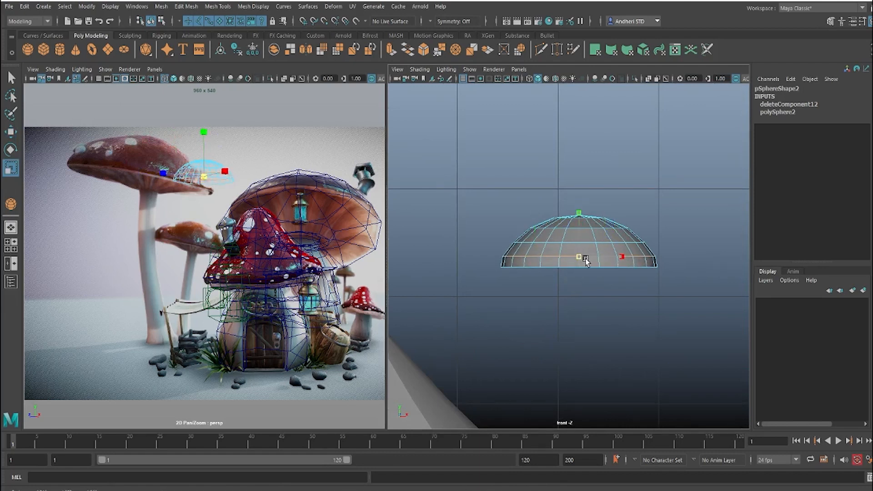
double_click(559, 230)
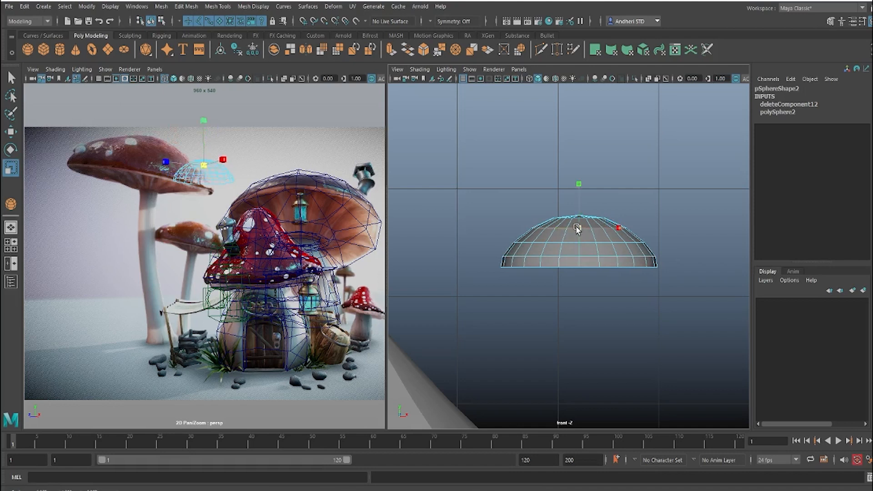
scroll(577, 228, "up", 4)
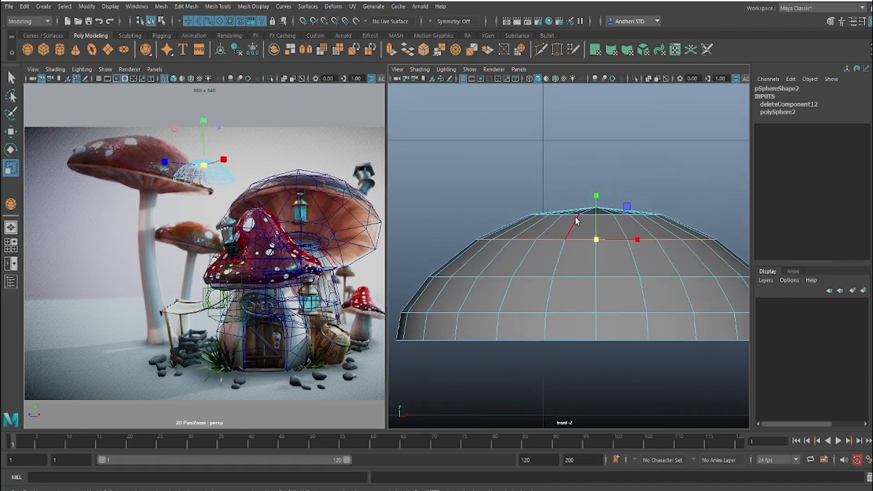
Step: Select the triangular faces of the dome's top cap, switch the viewport to a free perspective view, and delete them
right_click_drag(575, 217, 576, 248)
mouse_move(567, 184)
left_mouse_down()
mouse_move(607, 211)
mouse_move(587, 163)
left_mouse_up()
key("space")
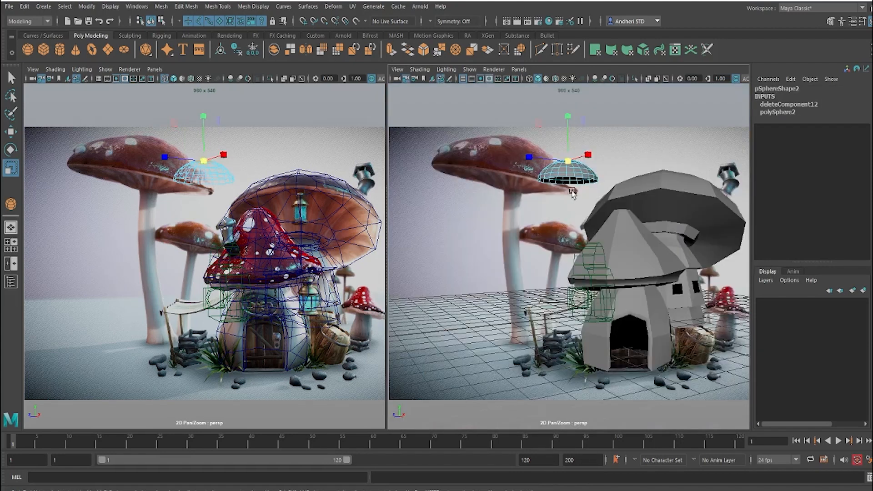
key("space")
mouse_move(563, 217)
left_mouse_down()
mouse_move(562, 194)
mouse_move(558, 217)
left_mouse_up()
key("f")
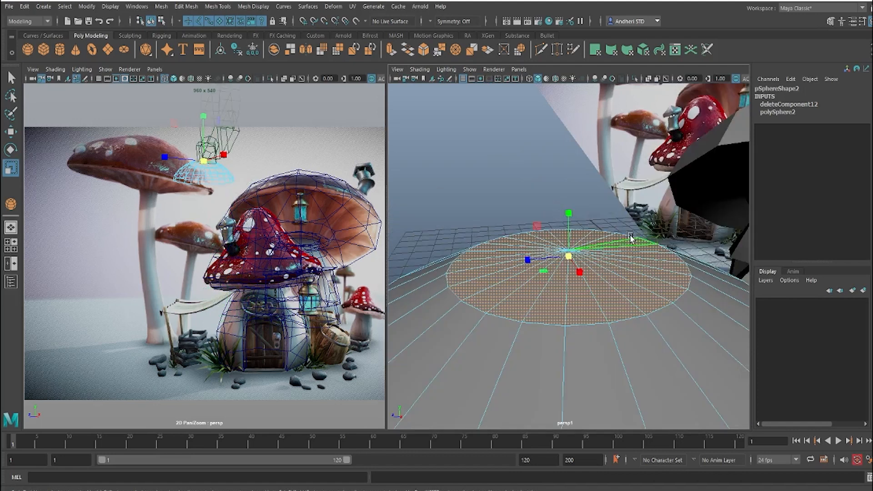
right_click_drag(629, 226, 512, 234, "alt")
left_click_drag(512, 235, 580, 233, "alt")
right_click_drag(580, 233, 674, 273, "alt")
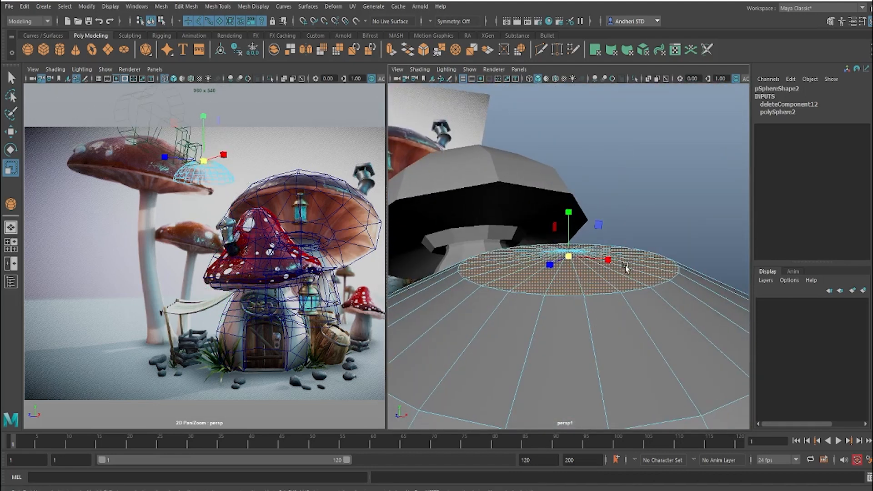
key("Delete")
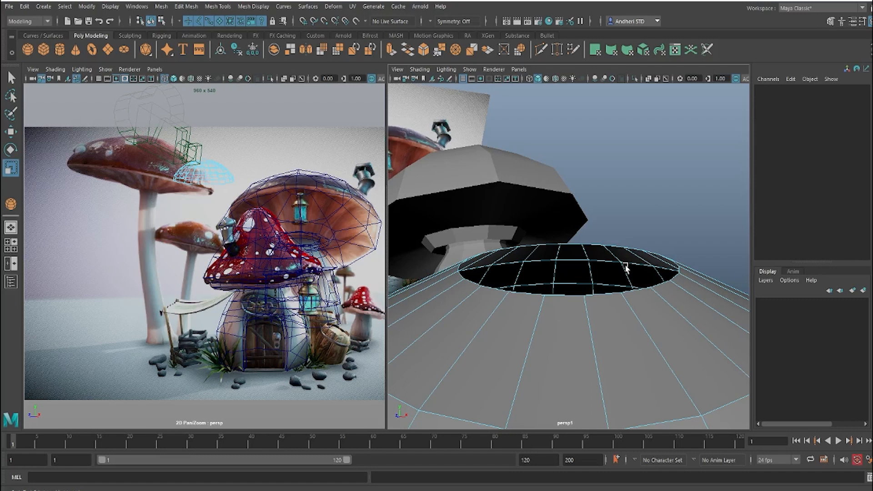
Step: Select the border loop of the dome's top opening, extrude it inward to narrow the hole, and raise the new loop slightly
left_click_drag(656, 188, 589, 256, "alt")
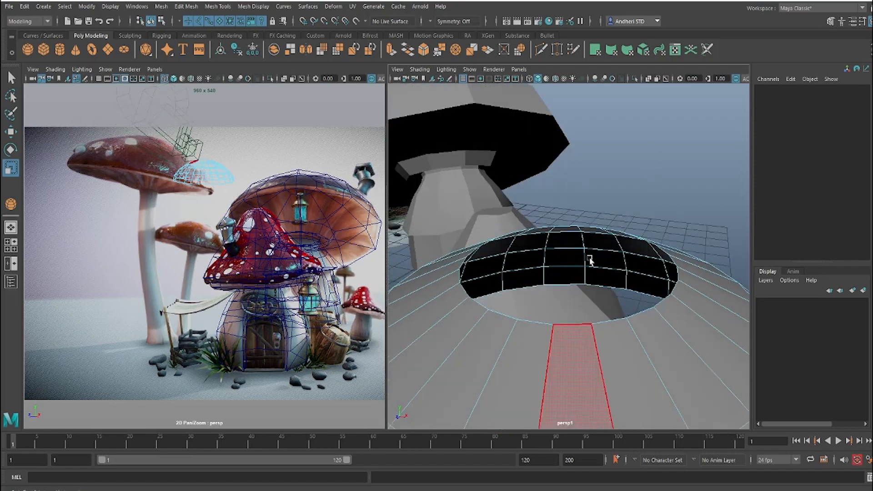
double_click(571, 325)
right_click_drag(571, 248, 574, 282, "shift")
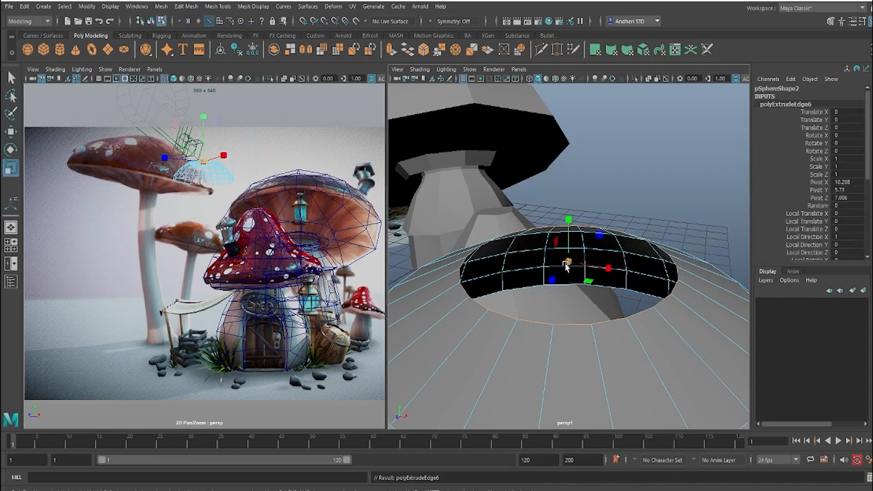
left_click_drag(566, 266, 599, 262)
key("w")
left_click_drag(568, 210, 567, 192)
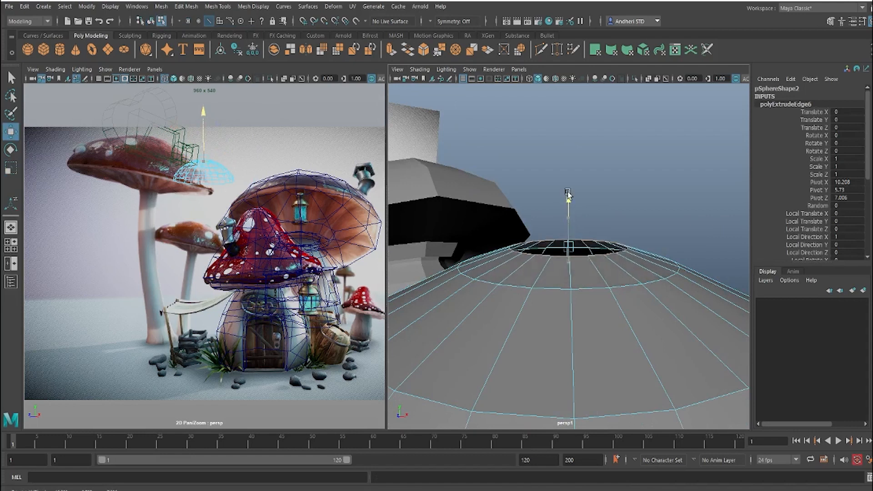
Step: Fill the remaining hole at the top of the dome with a single face
right_click_drag(528, 245, 536, 370, "shift")
key("r")
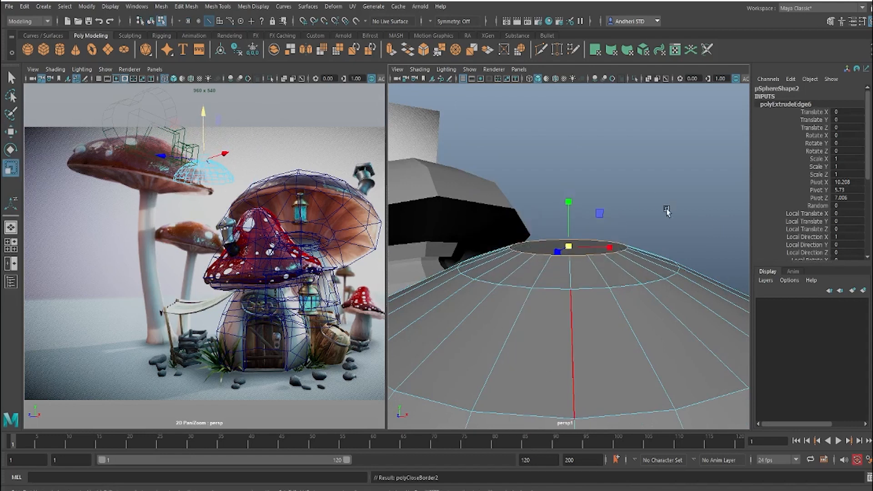
left_click(666, 211)
Step: Select the border edge loop at the dome's open base, extrude it, and scale it inward to form the cap's underside
right_click_drag(619, 241, 568, 268, "alt")
left_click_drag(568, 268, 596, 260, "alt")
right_click_drag(597, 261, 528, 261, "alt")
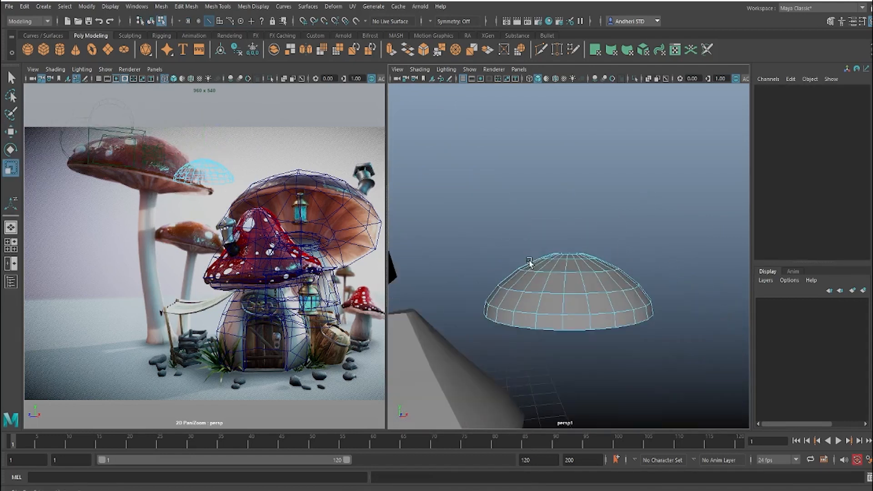
middle_click_drag(529, 261, 550, 222, "alt")
left_click_drag(549, 222, 540, 193, "alt")
right_click_drag(540, 193, 571, 242, "alt")
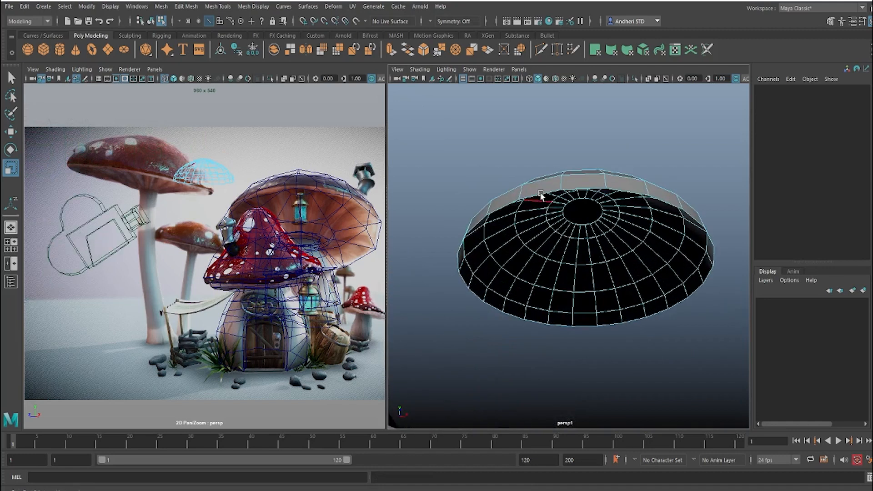
right_click_drag(541, 194, 540, 195)
left_click(539, 194)
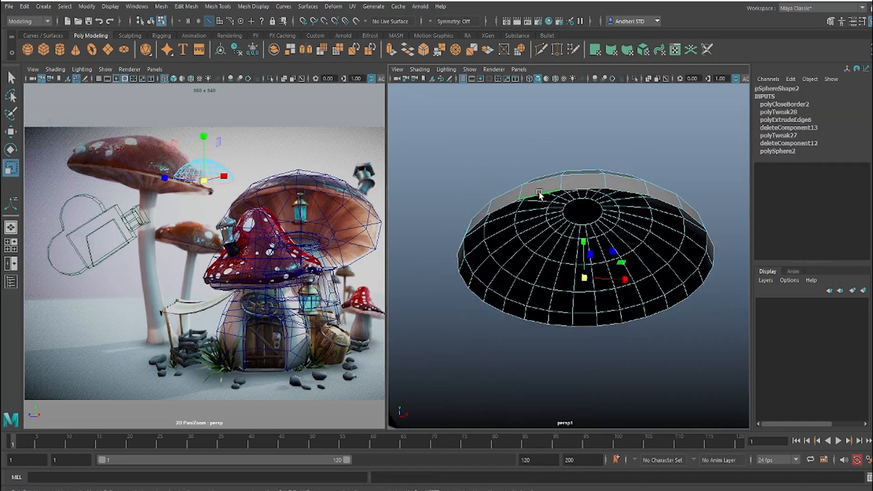
left_click_drag(539, 194, 525, 185, "alt")
right_click_drag(525, 185, 588, 264, "alt")
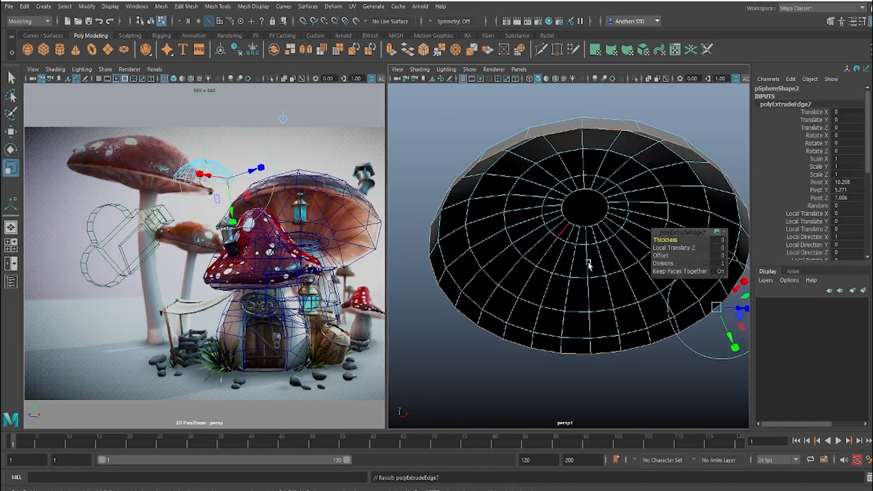
key("r")
left_click_drag(588, 277, 442, 312)
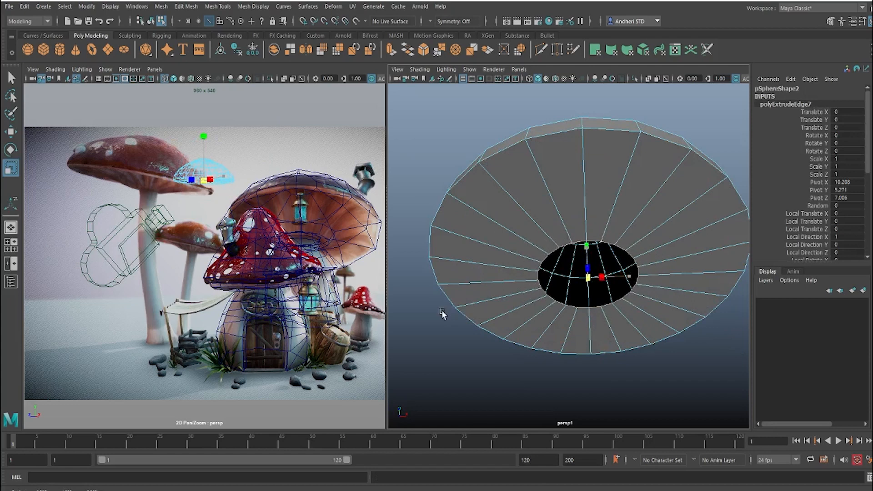
Step: Lower the inner loop of the underside slightly so the surface slopes down toward the central opening
key("w")
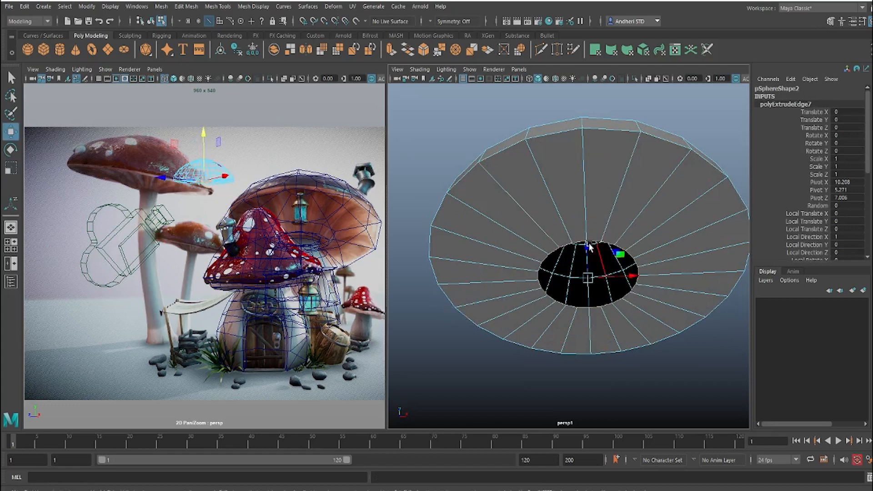
left_click_drag(588, 248, 586, 274, "alt")
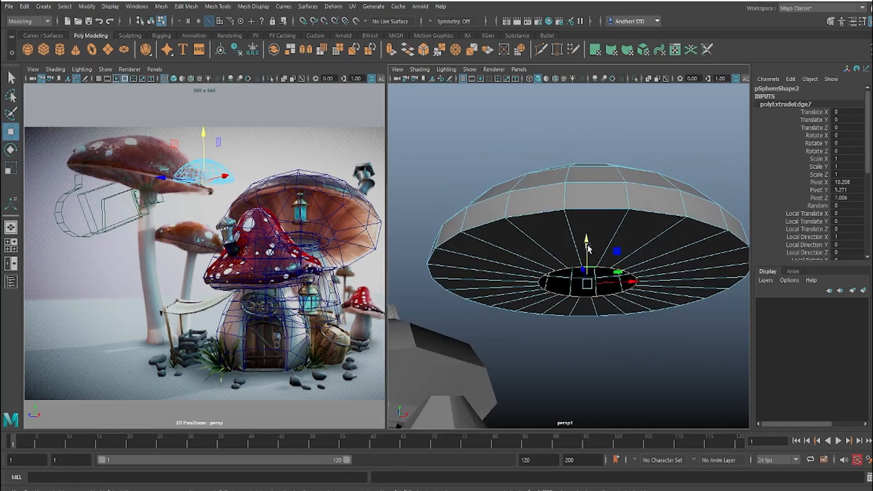
left_click_drag(587, 244, 531, 245)
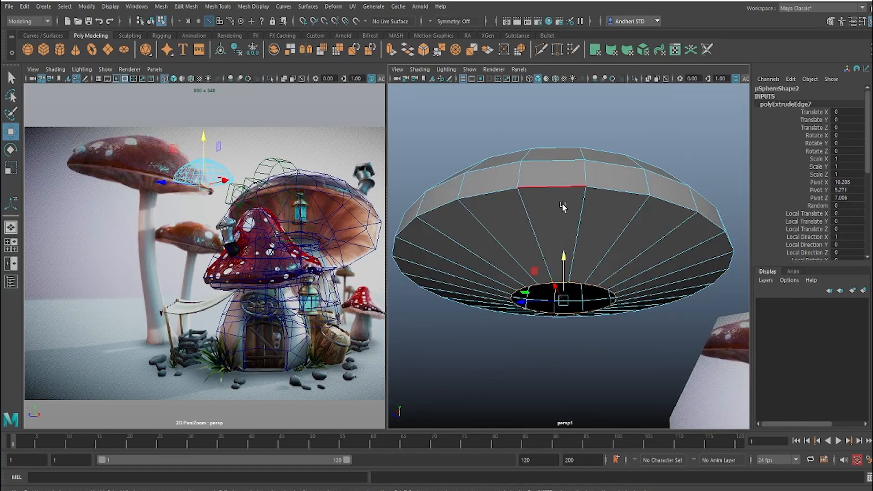
Step: Select the edge loop along the cap's outer rim and bevel it with a fraction of 0.07
left_click_drag(561, 202, 555, 209, "alt")
double_click(539, 245)
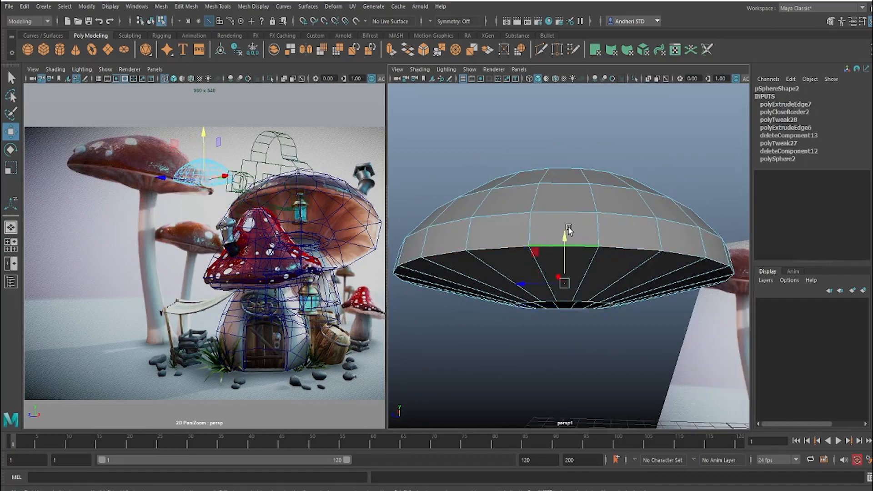
right_click_drag(568, 228, 619, 229, "shift")
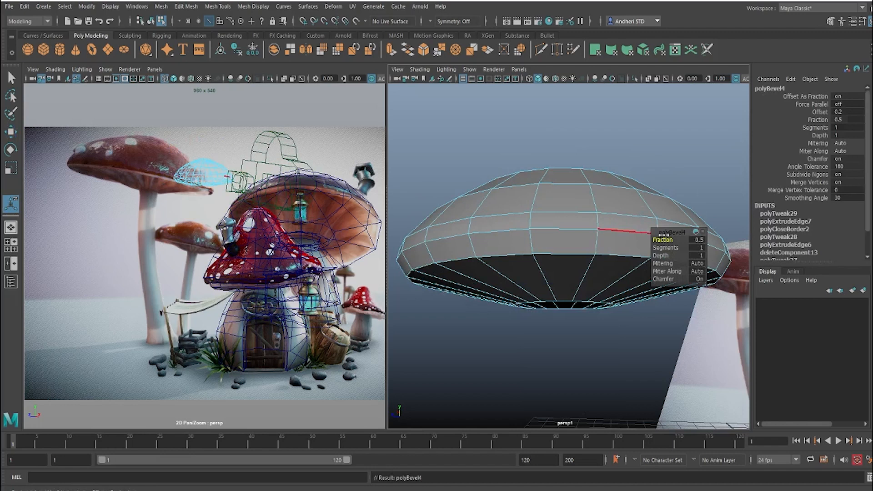
left_click_drag(661, 239, 642, 239)
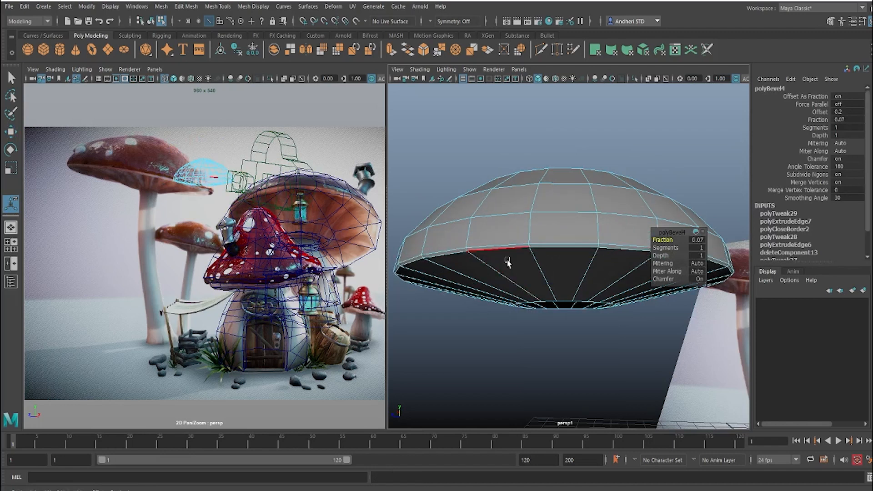
right_click_drag(508, 237, 509, 266)
key("q")
Step: Select the whole cap, show the reference viewport shaded, and scale the cap up to about 1.94 in X and Z
left_click_drag(535, 274, 563, 218, "alt")
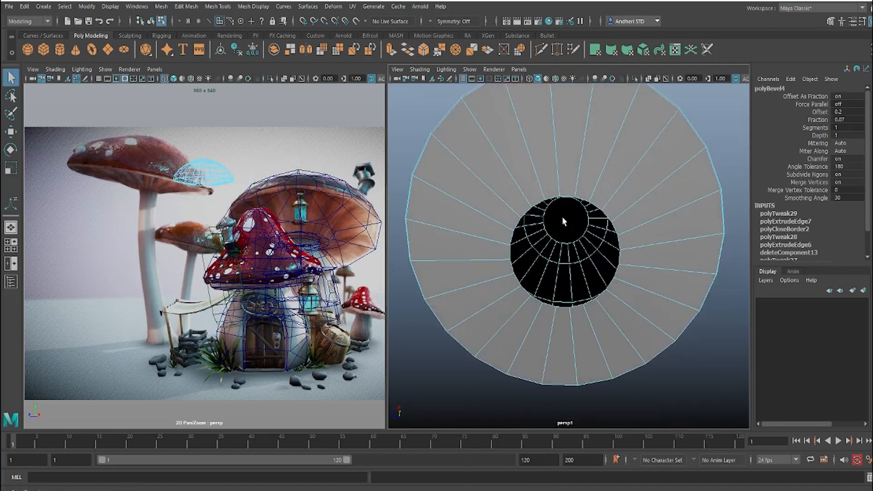
left_click(536, 207)
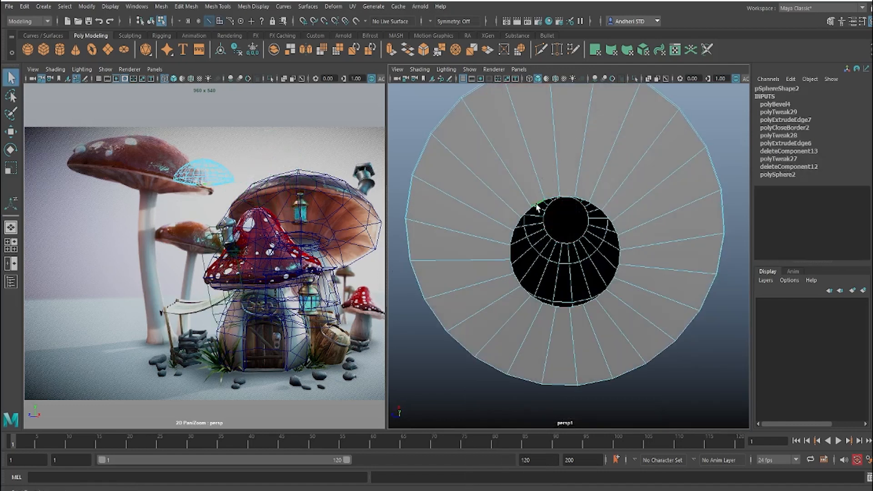
left_click_drag(552, 231, 510, 250, "alt")
right_click_drag(197, 177, 238, 160)
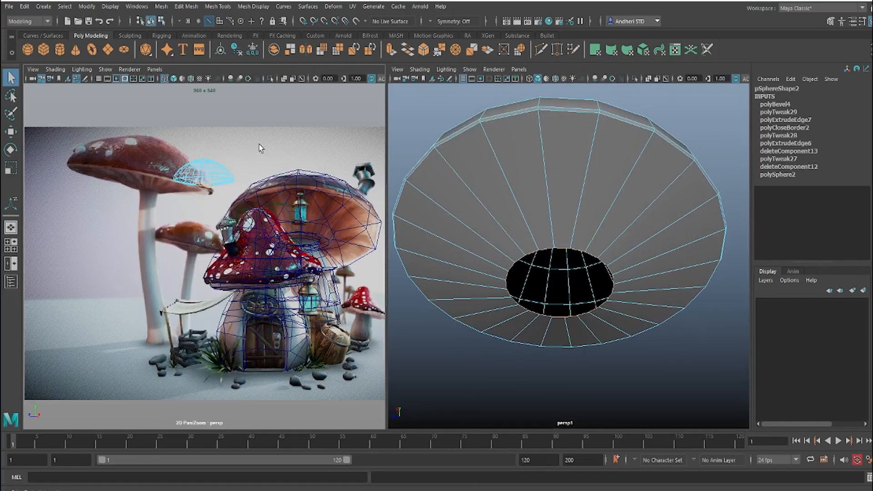
key("5")
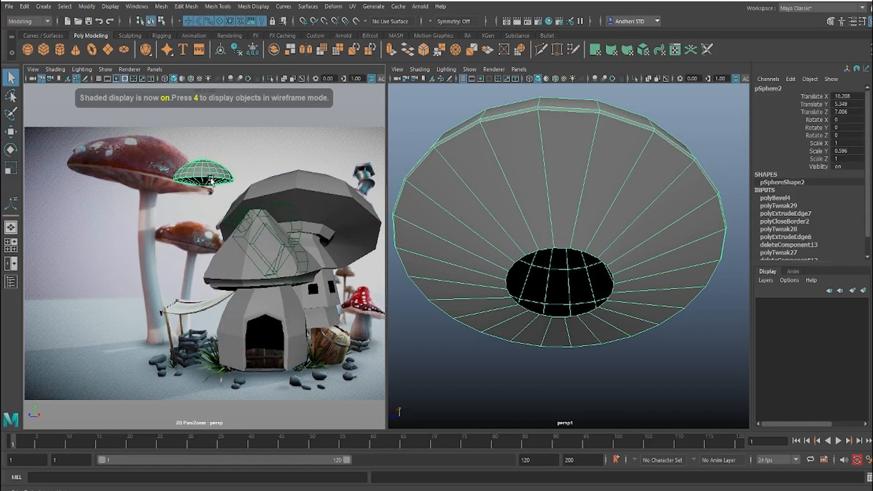
key("r")
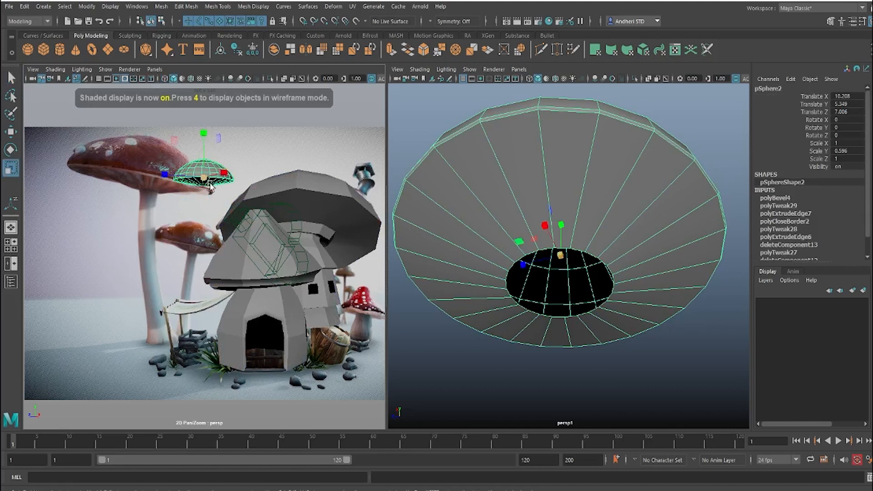
left_click_drag(210, 186, 254, 184)
Step: Move the cap across the scene onto the head of the tall background mushroom in the reference image
key("w")
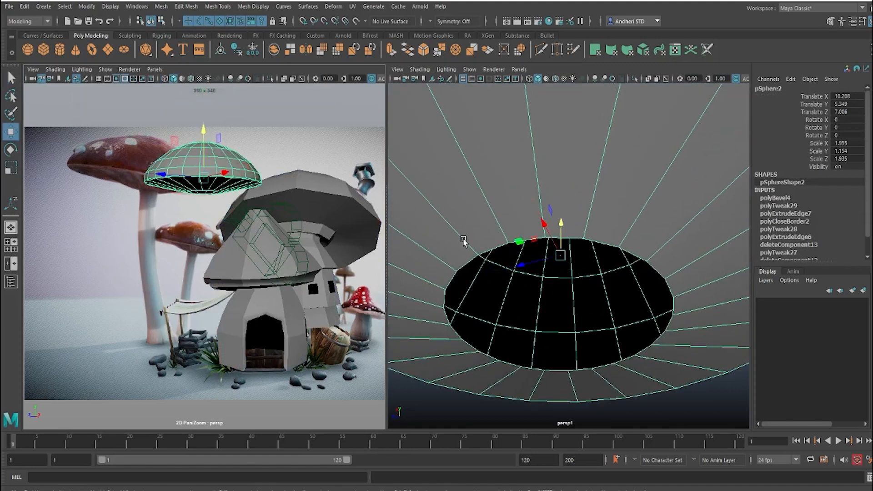
scroll(462, 241, "down", 9)
left_click_drag(463, 242, 576, 225, "alt")
scroll(573, 230, "down", 4)
left_click_drag(201, 183, 290, 136)
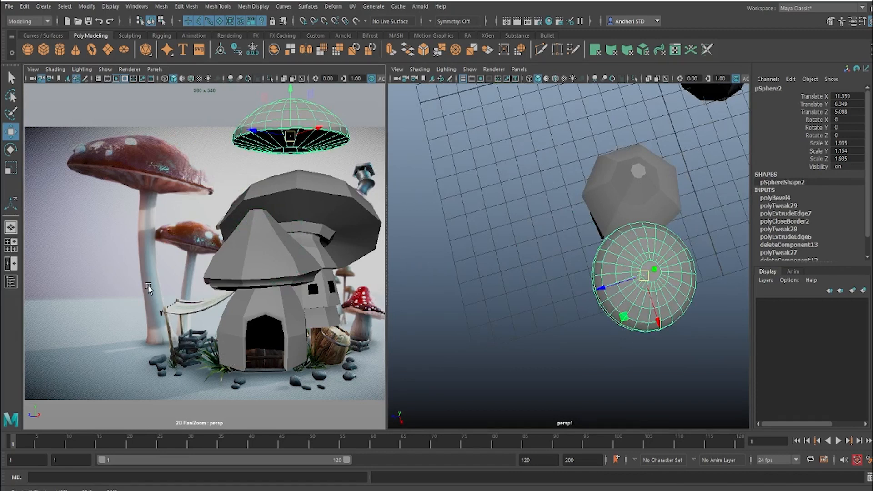
left_click_drag(646, 273, 485, 178)
left_click_drag(523, 221, 542, 190, "alt")
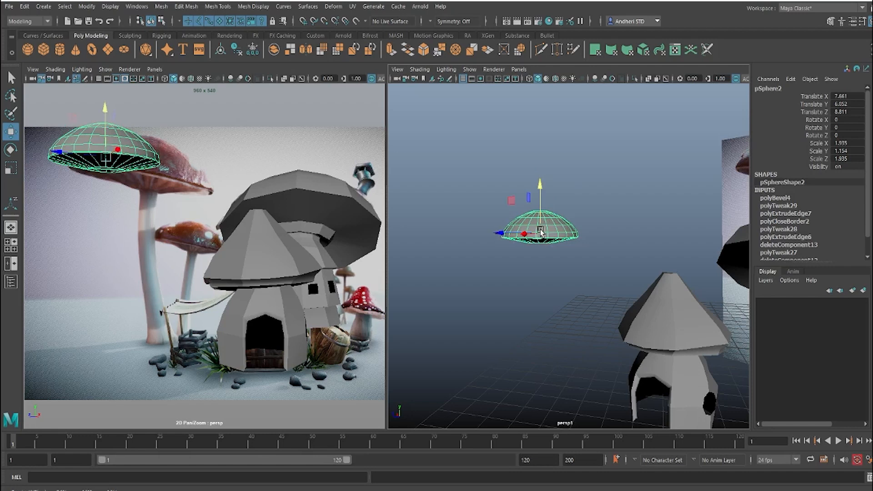
left_click_drag(540, 232, 589, 241)
Step: Scale the cap up to about 2.64 in X and Z and tilt it to match the tall reference mushroom
key("r")
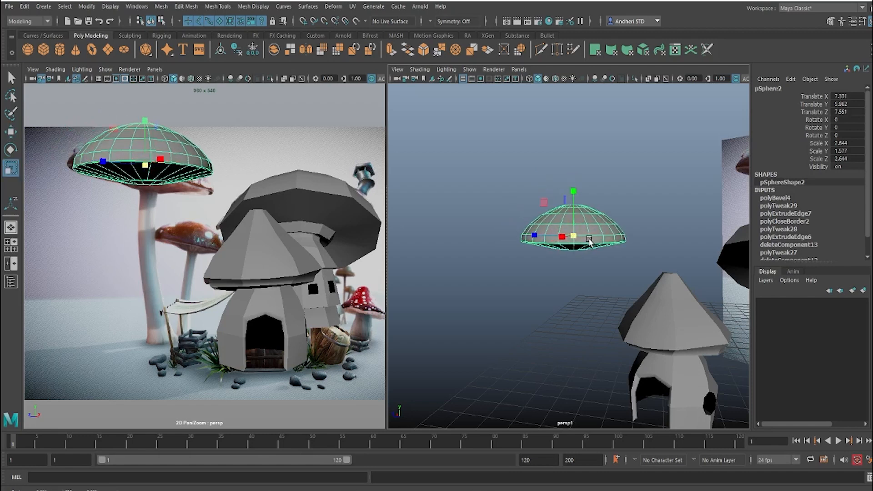
key("e")
left_click_drag(548, 219, 573, 240)
key("w")
left_click(556, 303)
Step: Select the border loop of the cap's underside opening, shrink it, and shift it down toward the reference stem in wireframe display
scroll(591, 293, "down", 4)
left_click_drag(604, 288, 567, 256, "alt")
scroll(518, 286, "up", 4)
scroll(567, 256, "up", 4)
middle_click_drag(577, 272, 630, 298, "alt")
left_click_drag(630, 298, 581, 250, "alt")
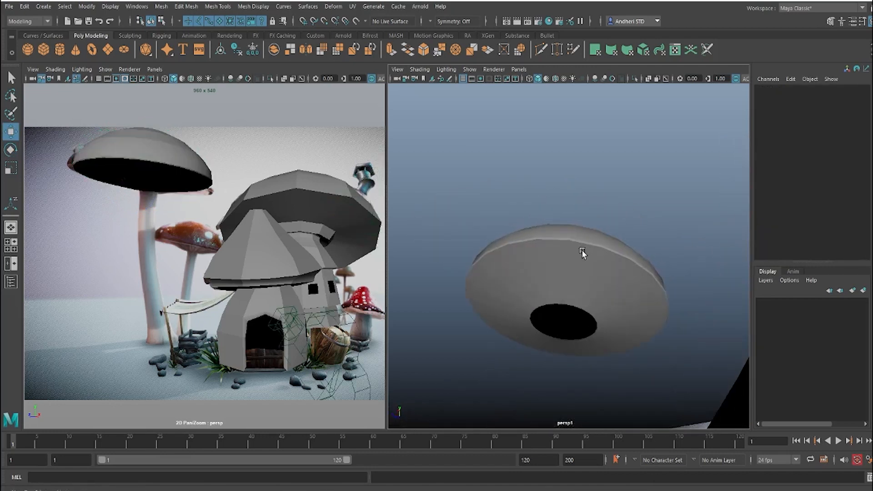
scroll(581, 249, "up", 3)
middle_click_drag(613, 302, 630, 260, "alt")
left_click_drag(630, 260, 599, 280, "alt")
right_click_drag(600, 279, 601, 219)
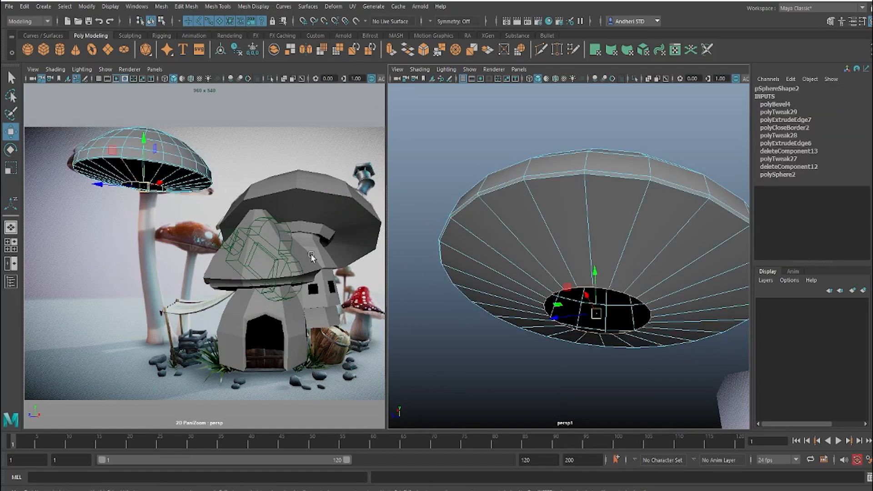
key("4")
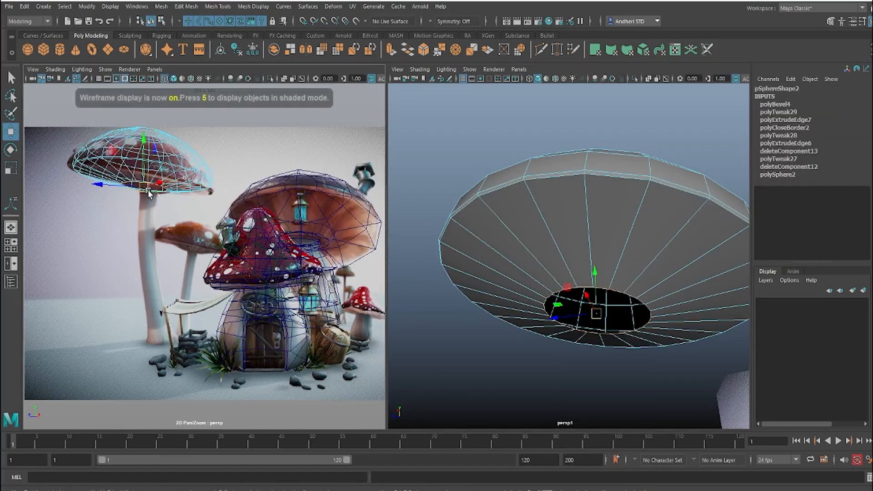
key("r")
mouse_move(144, 185)
left_mouse_down()
mouse_move(137, 189)
mouse_move(149, 194)
left_mouse_up()
key("w")
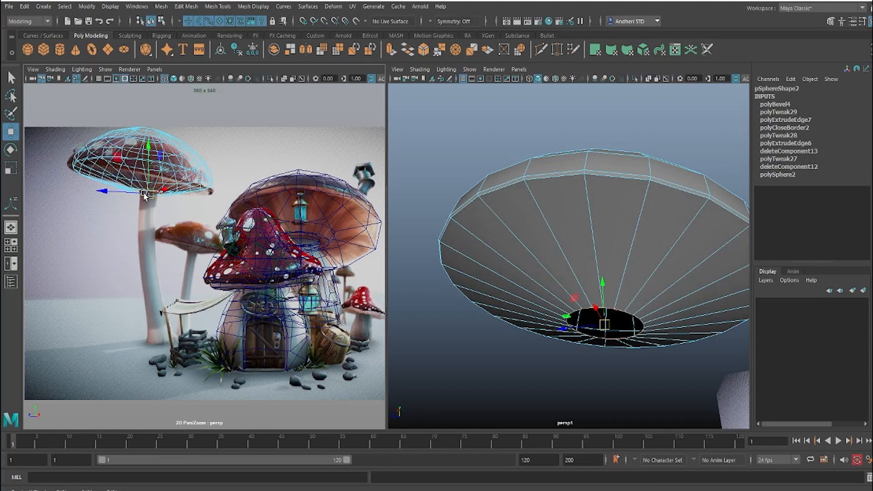
Step: Scale the underside opening's loop down to the width of the reference stem and raise it to where the stem meets the cap
right_click_drag(104, 189, 331, 250)
middle_click_drag(143, 271, 259, 396)
right_click_drag(59, 223, 237, 261)
right_click_drag(137, 254, 211, 257)
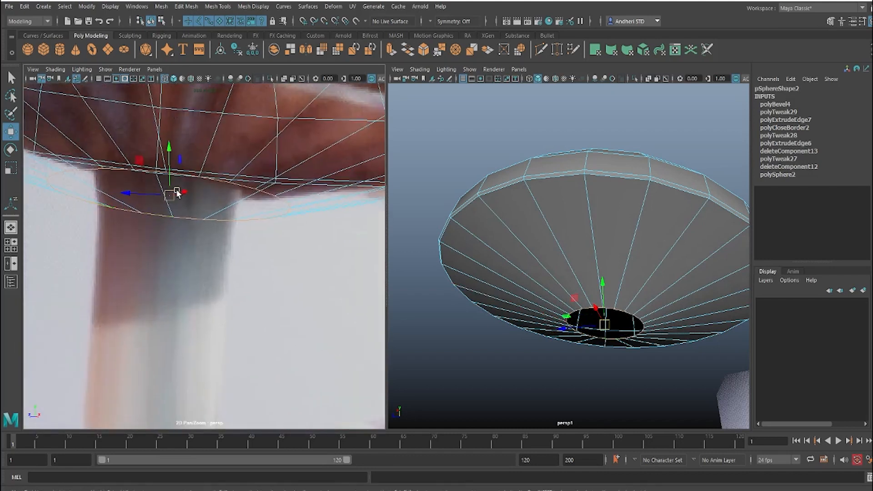
key("r")
left_click_drag(170, 195, 108, 209)
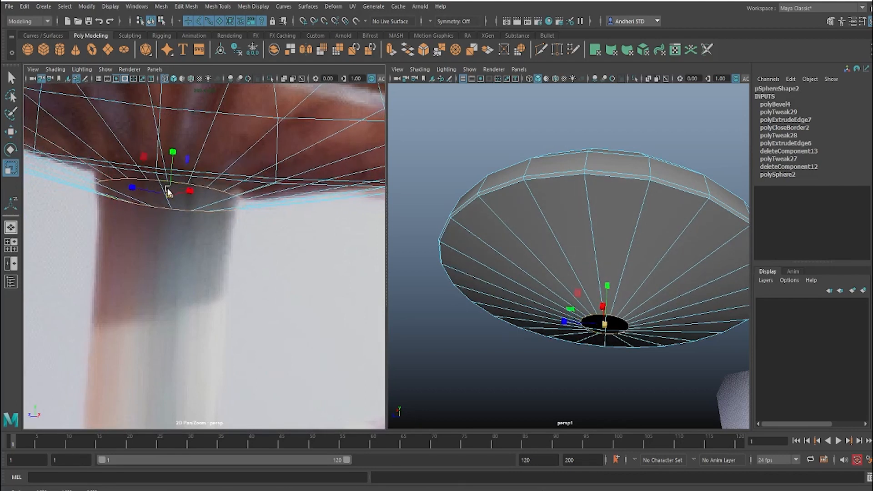
key("w")
left_click_drag(169, 190, 170, 184)
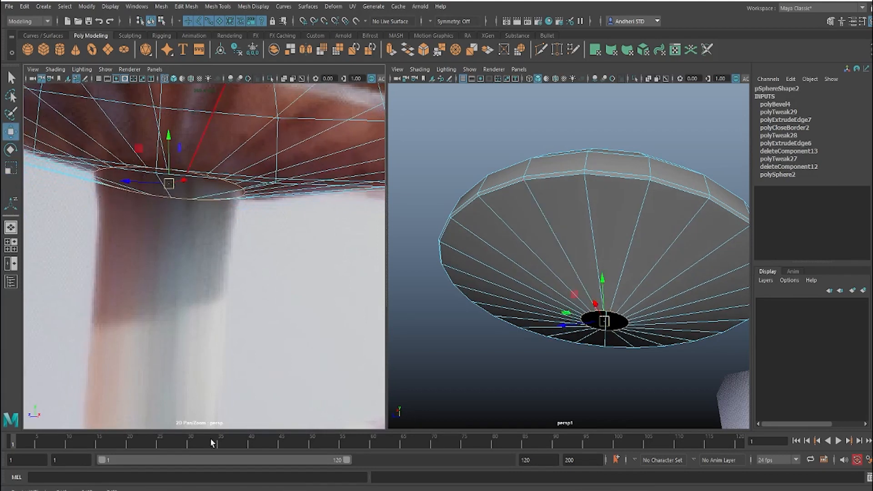
scroll(204, 250, "down", 5)
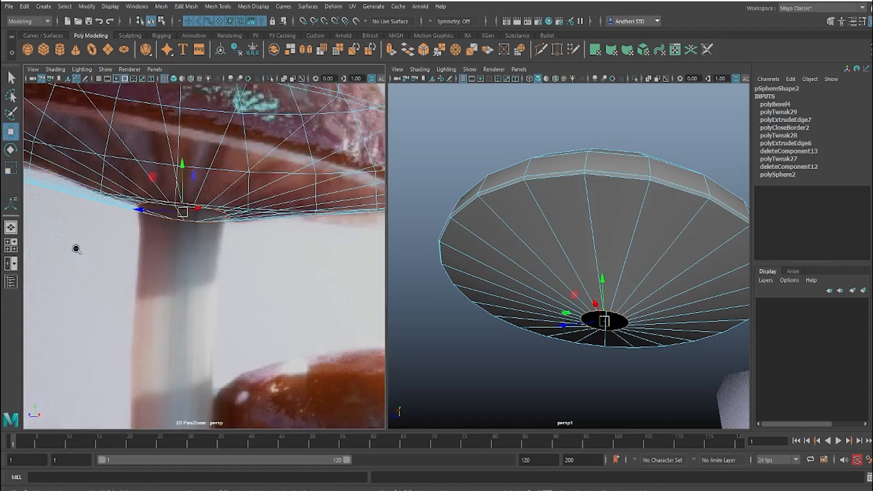
middle_click_drag(241, 321, 247, 227)
right_click_drag(273, 238, 130, 269)
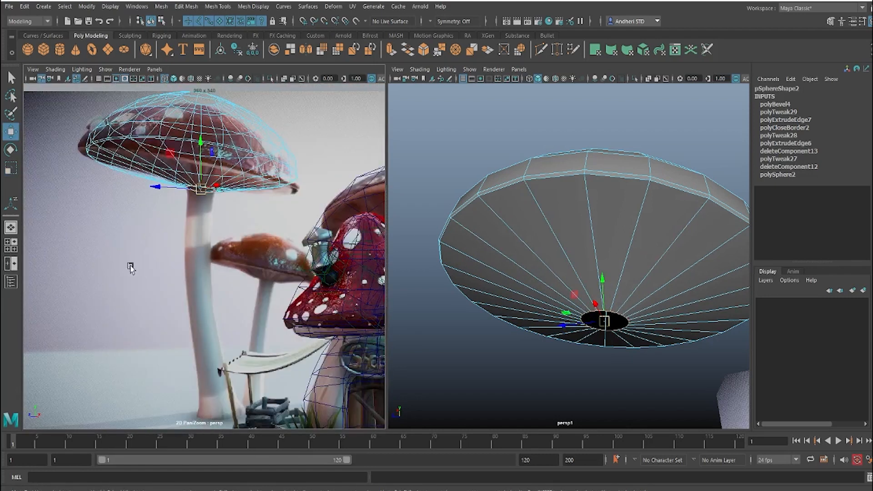
middle_click_drag(163, 259, 129, 262)
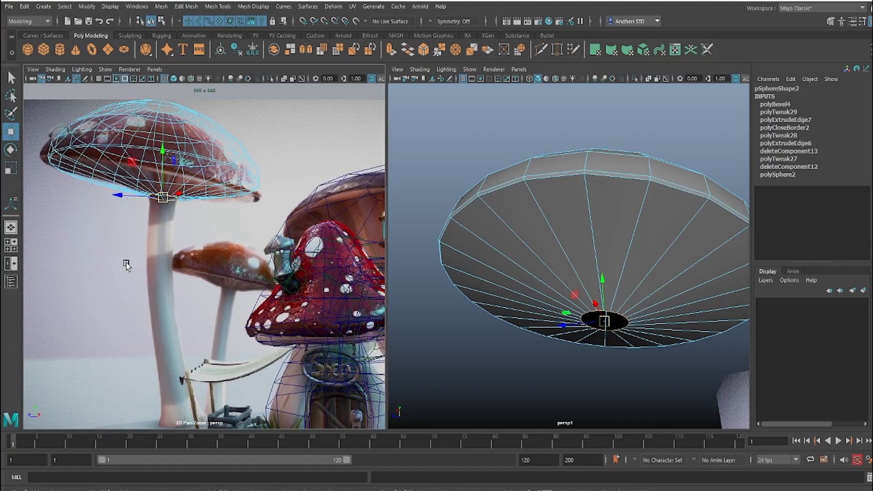
right_click_drag(171, 247, 166, 248)
middle_click_drag(166, 248, 137, 230)
middle_click(480, 303)
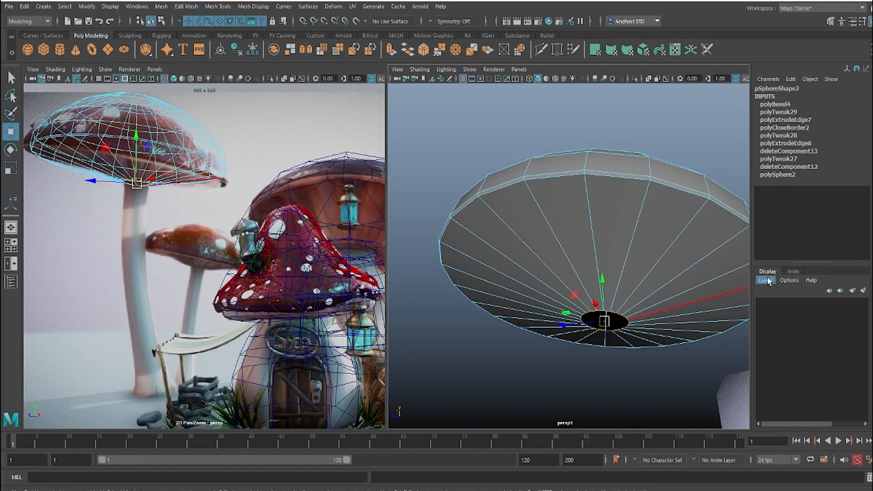
Step: Select the faces of the cap's underside and extrude them with Keep Faces Together turned off
left_click_drag(747, 245, 612, 236, "alt")
left_click_drag(496, 198, 534, 185, "alt")
right_click(576, 150)
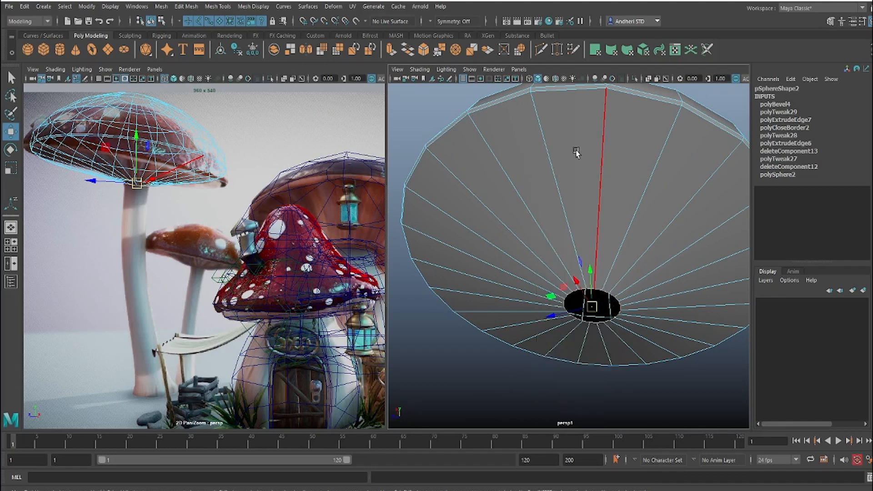
right_click_drag(658, 234, 655, 303, "ctrl")
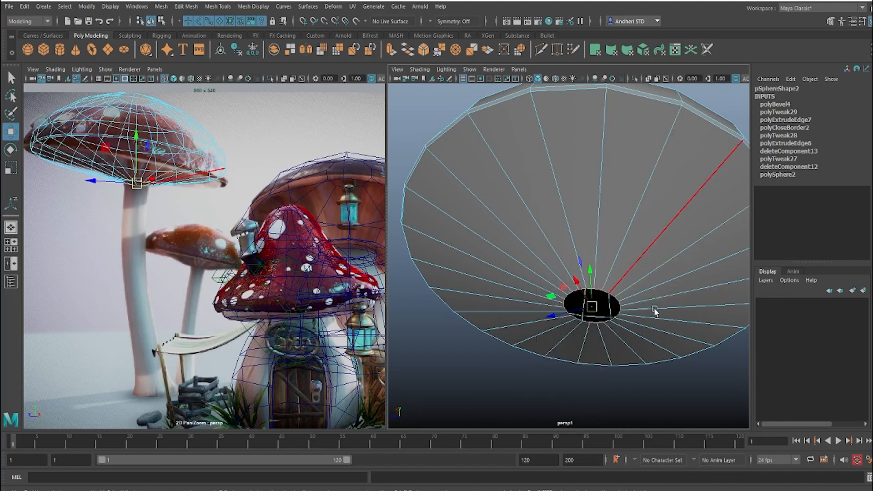
left_click_drag(627, 164, 563, 213, "alt")
right_click_drag(564, 212, 569, 257, "shift")
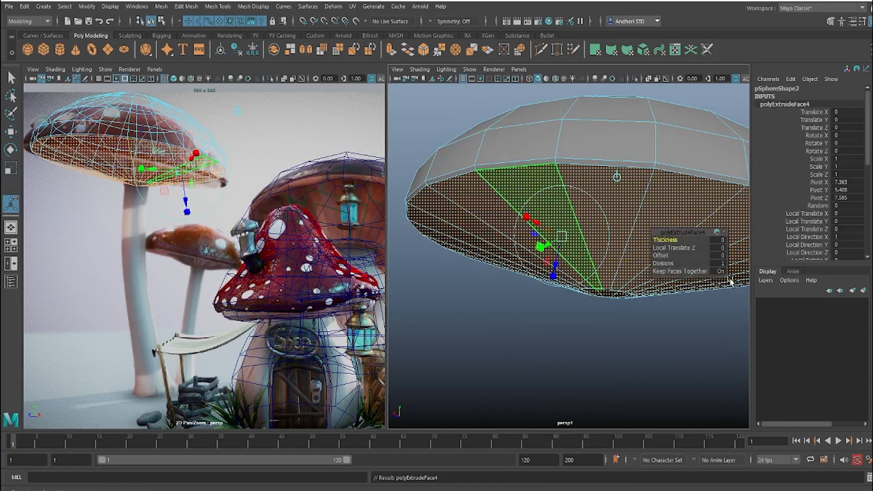
left_click(721, 271)
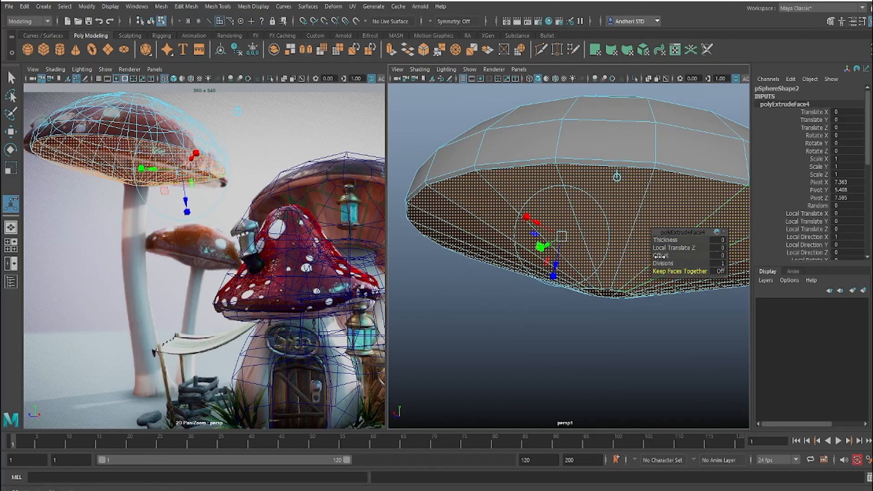
Step: Inset the extruded underside faces individually with an extrusion offset of 0.03
left_click_drag(660, 256, 663, 256)
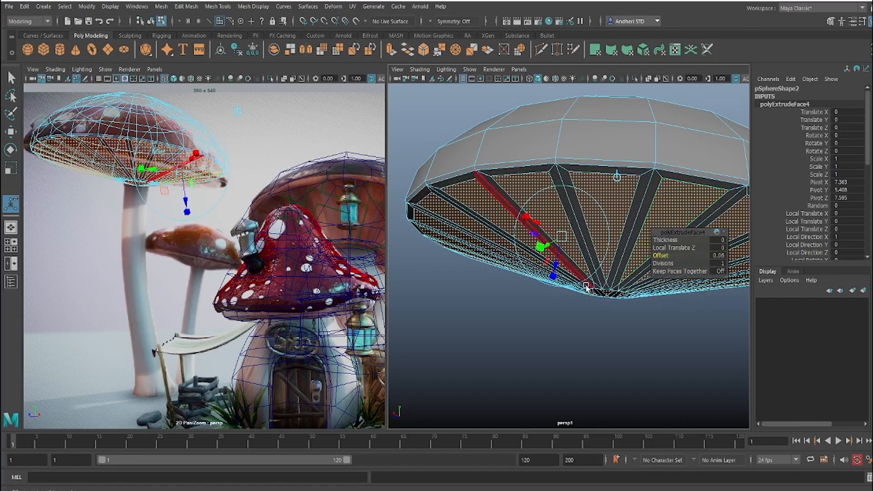
left_click_drag(590, 289, 606, 269, "alt")
right_click_drag(605, 269, 668, 298, "alt")
middle_click_drag(668, 298, 569, 286, "alt")
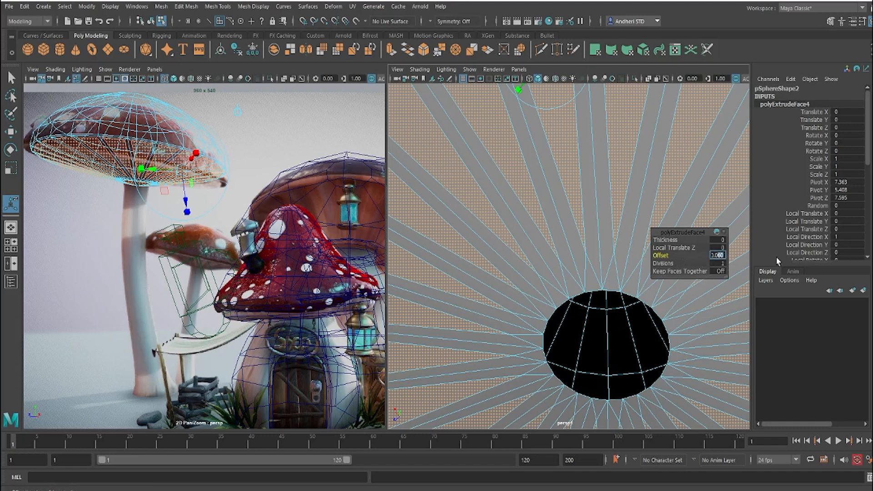
type("0.08")
key("Return")
scroll(578, 256, "down", 5)
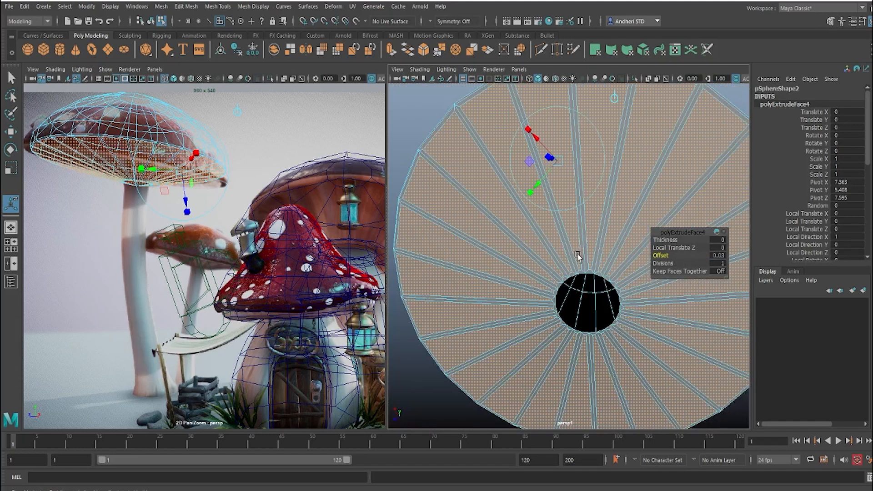
Step: Move the inset underside faces about 0.025 along local Z and scale them narrower to shape the gills
left_click_drag(568, 244, 558, 286, "alt")
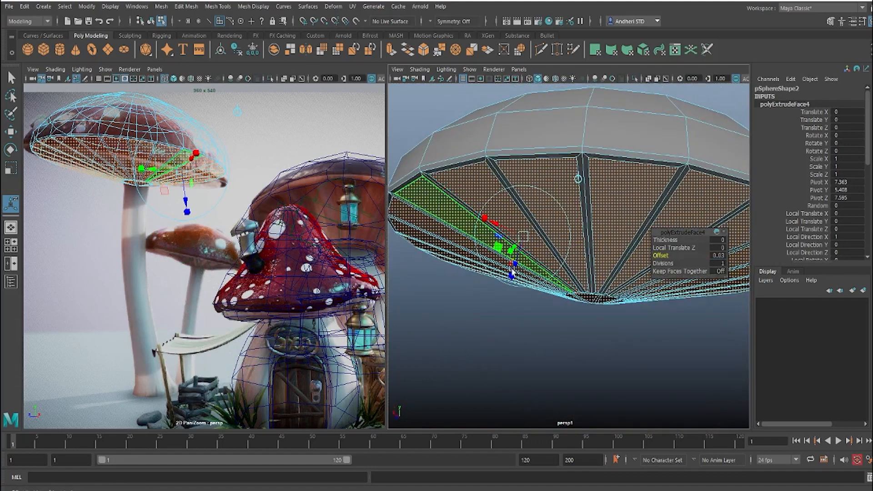
left_click_drag(516, 268, 519, 256)
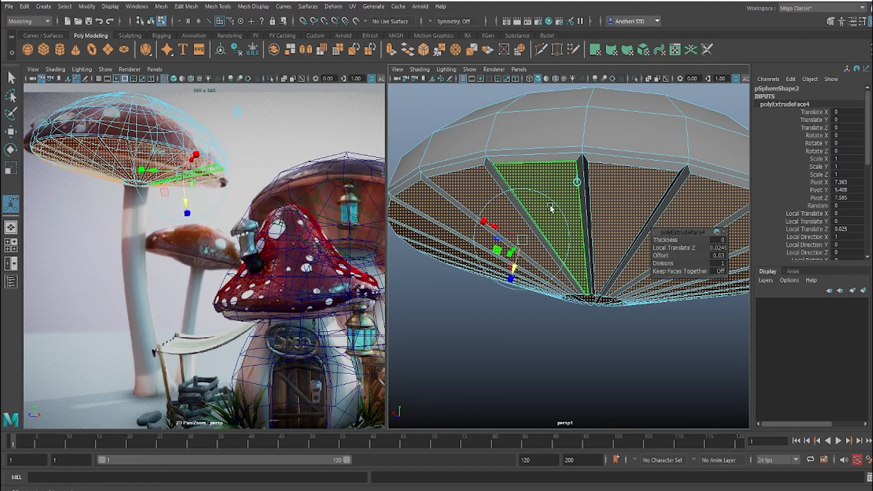
left_click_drag(529, 251, 536, 219, "alt")
left_click(534, 221)
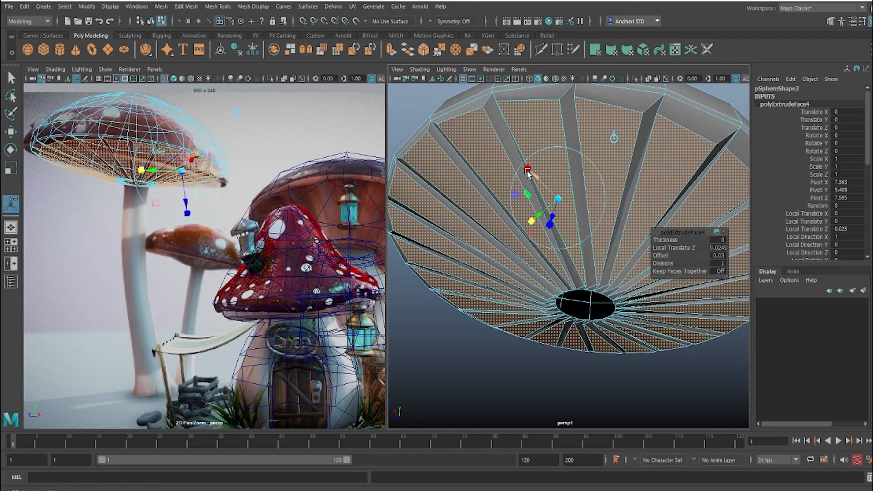
left_click_drag(527, 169, 525, 214)
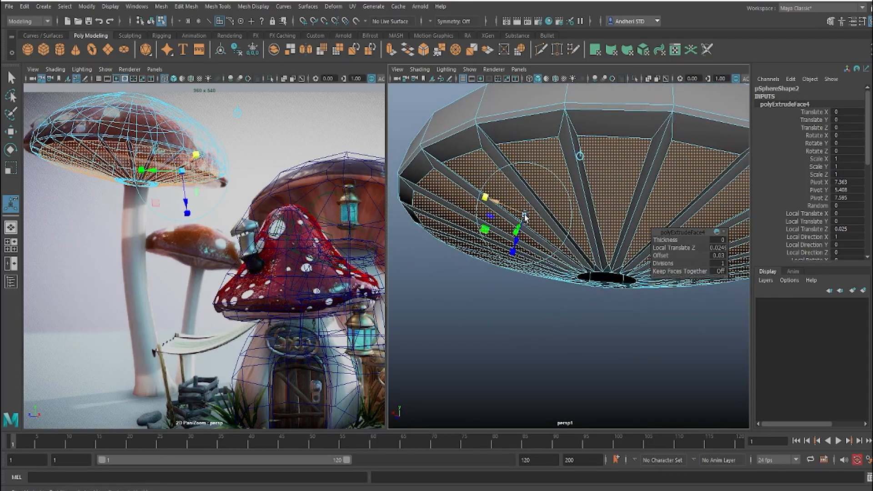
Step: Finish the face extrusion and select the border edge loop around the central opening of the cap's underside
key("w")
left_click(607, 331)
left_click_drag(574, 266, 604, 259, "alt")
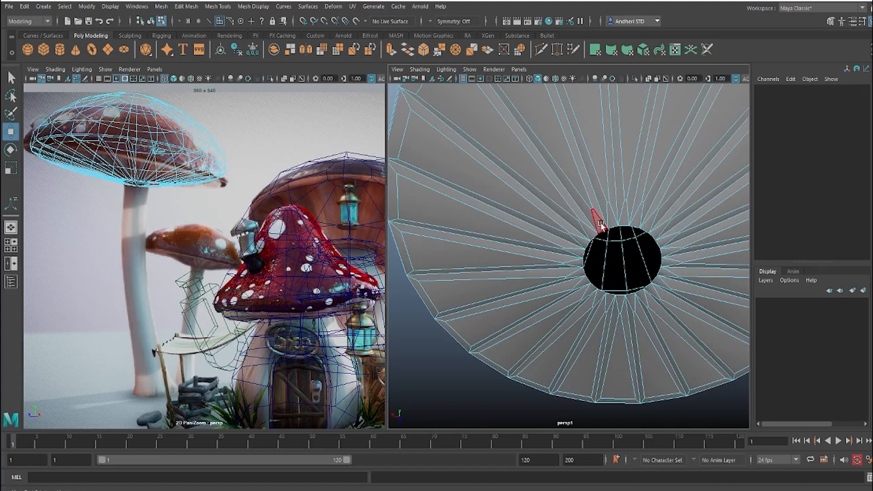
right_click_drag(601, 224, 608, 131)
scroll(598, 220, "up", 5)
left_click_drag(598, 220, 525, 154, "alt")
right_click_drag(535, 103, 536, 102)
double_click(546, 142)
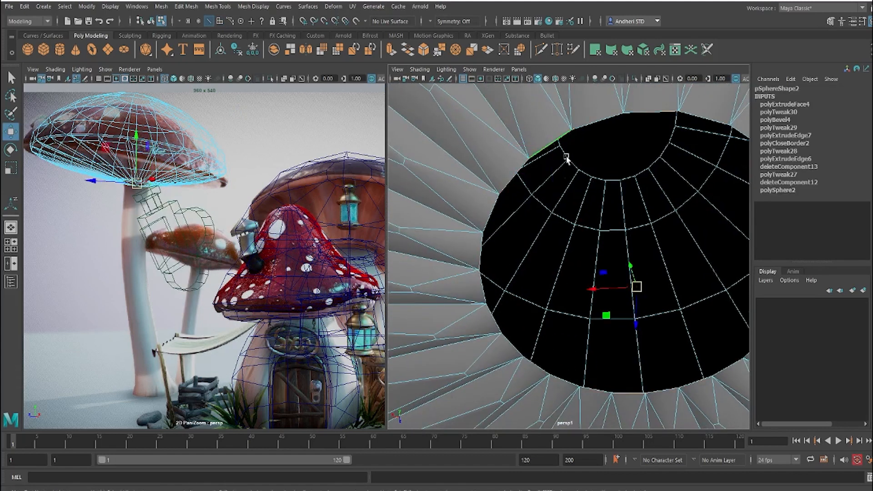
Step: Extrude the opening's border loop and pull the new loop straight down to start the stem
scroll(565, 205, "down", 8)
left_click_drag(565, 205, 567, 255, "alt")
middle_click_drag(569, 205, 570, 147, "alt")
left_click_drag(571, 149, 668, 149, "alt")
scroll(620, 191, "up", 6)
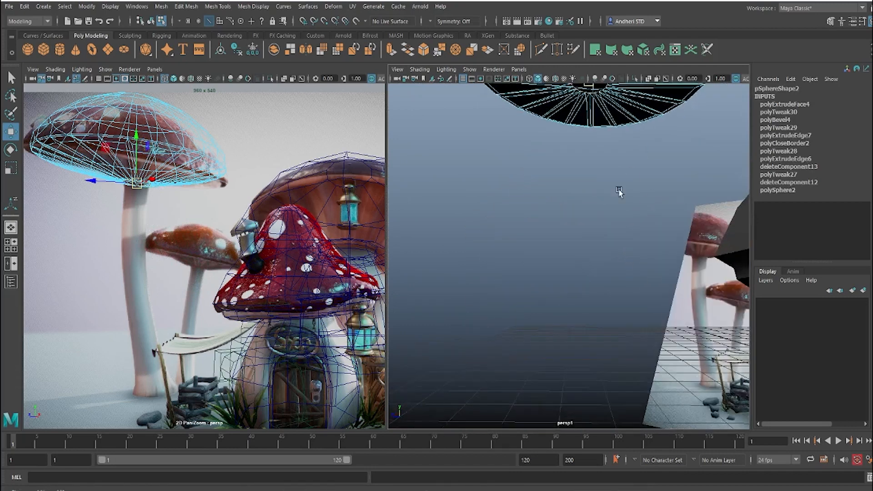
middle_click_drag(599, 144, 591, 189, "alt")
right_click_drag(591, 222, 590, 220, "shift")
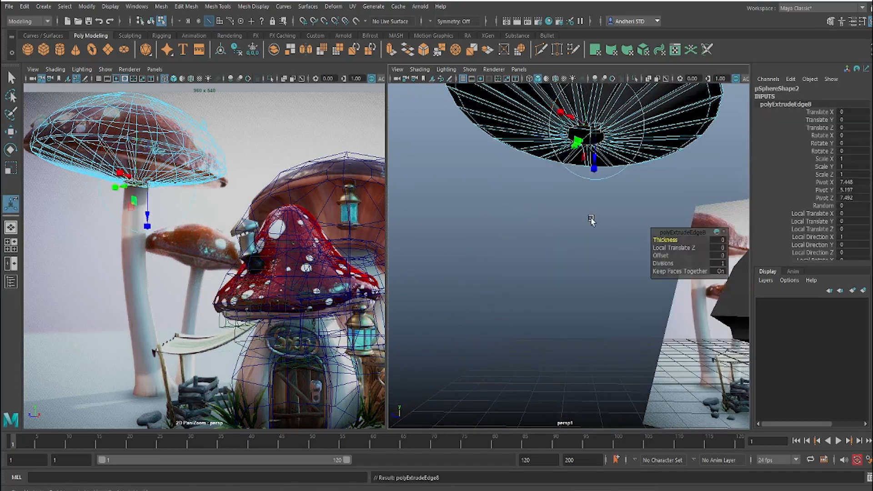
left_click_drag(587, 162, 579, 180, "alt")
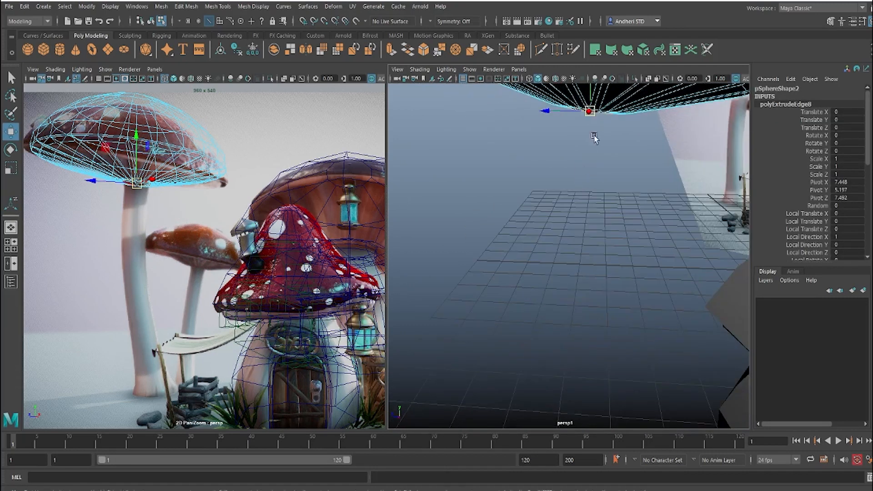
left_click_drag(591, 109, 593, 157)
right_click_drag(593, 158, 740, 180, "alt")
middle_click_drag(591, 204, 579, 330, "alt")
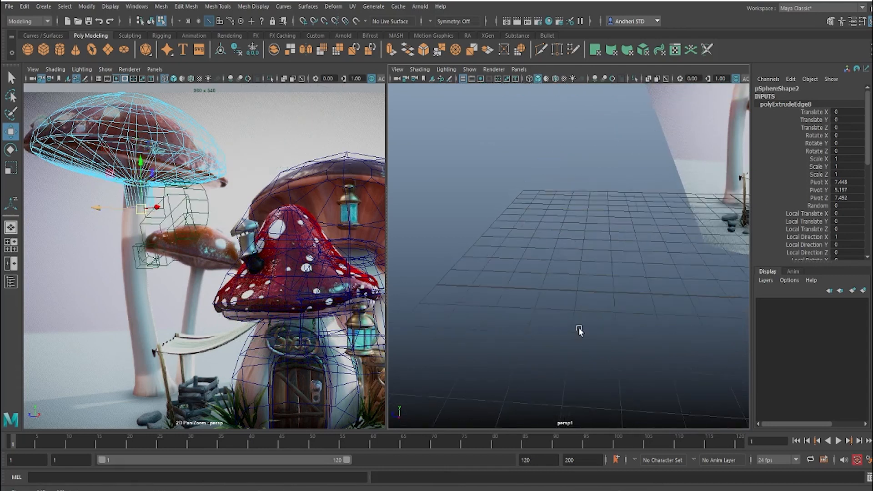
Step: Raise the extruded stem loop back up so it forms only a short collar just beneath the cap
key("f")
key("space")
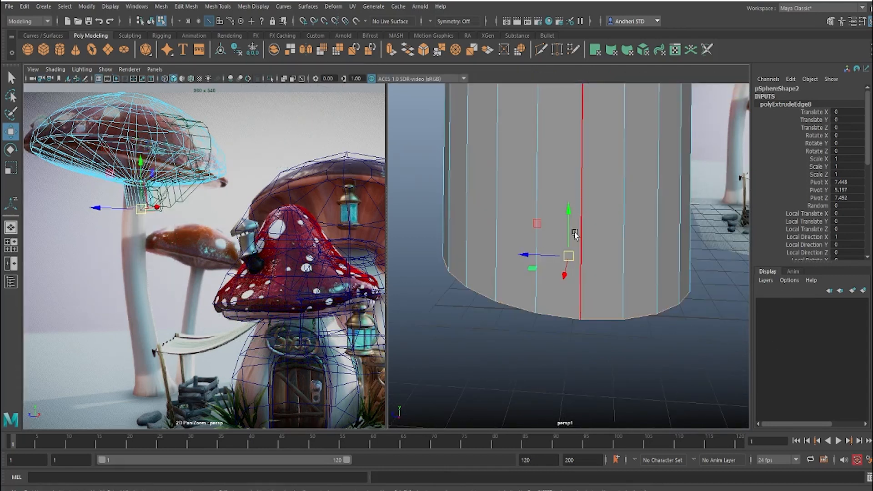
right_click_drag(574, 232, 474, 220, "alt")
mouse_move(473, 220)
left_mouse_down("alt")
mouse_move(495, 175)
mouse_move(462, 222)
left_mouse_up("alt")
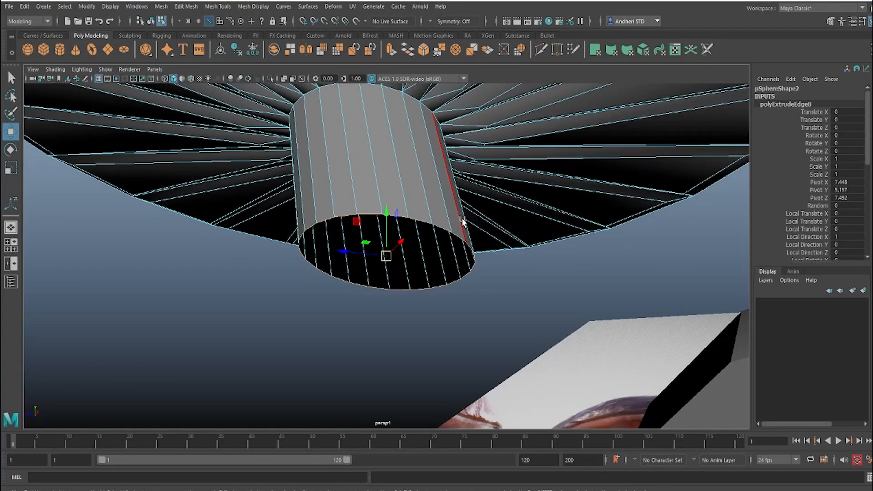
key("3")
left_click_drag(409, 285, 393, 267, "alt")
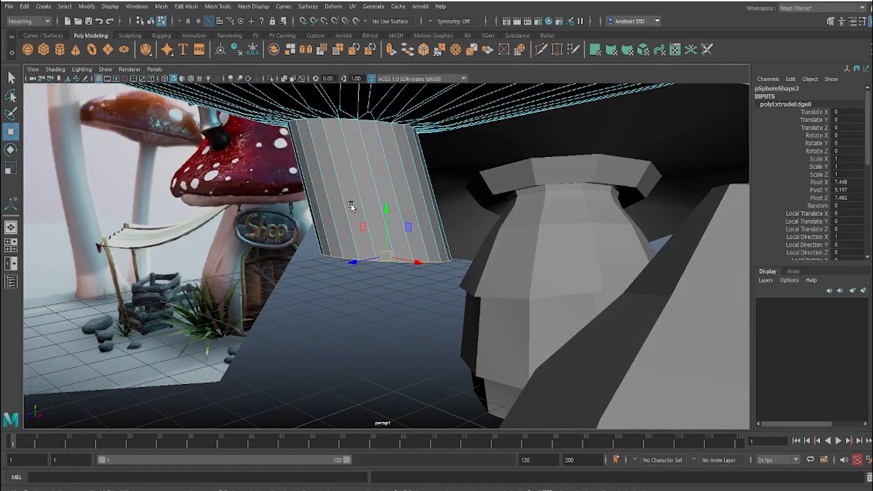
middle_click_drag(352, 206, 350, 128)
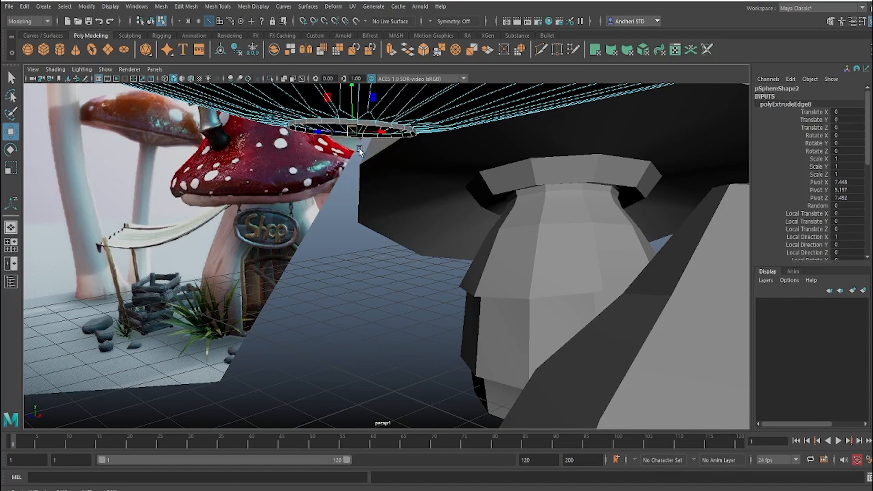
left_click_drag(360, 151, 468, 108, "alt")
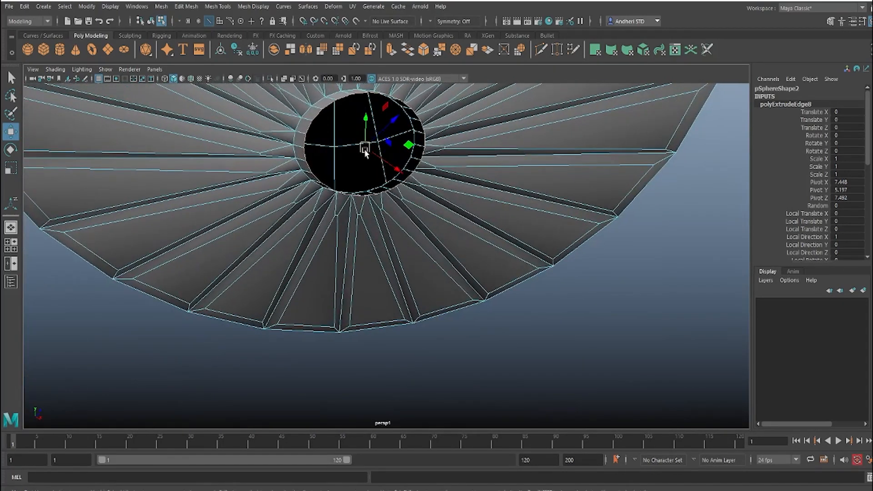
left_click_drag(364, 149, 366, 269)
Step: Show the scene through the persp reference camera in the second viewport, next to the wireframe view
key("space")
key("space")
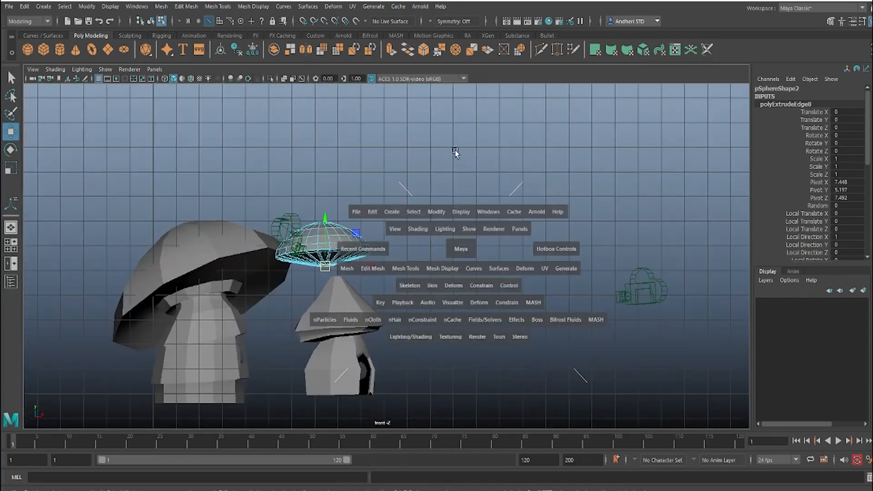
left_click_drag(460, 249, 563, 170)
key("space")
key("space")
right_click(510, 237)
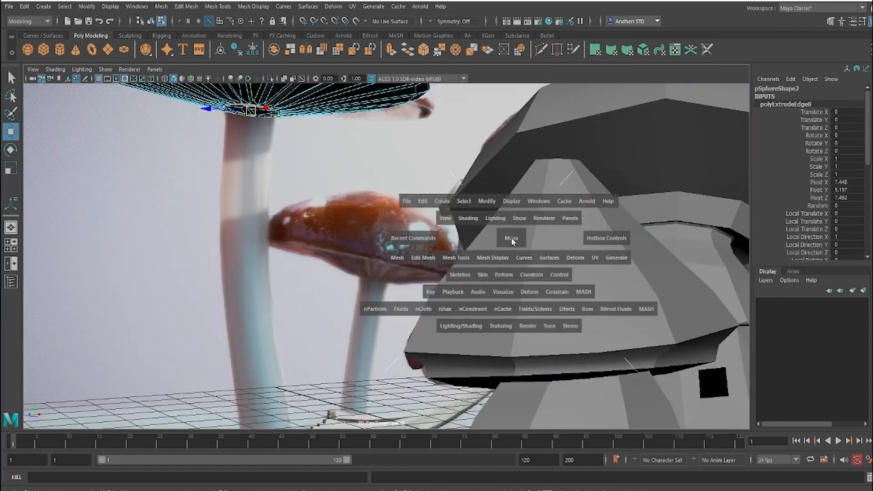
key("space")
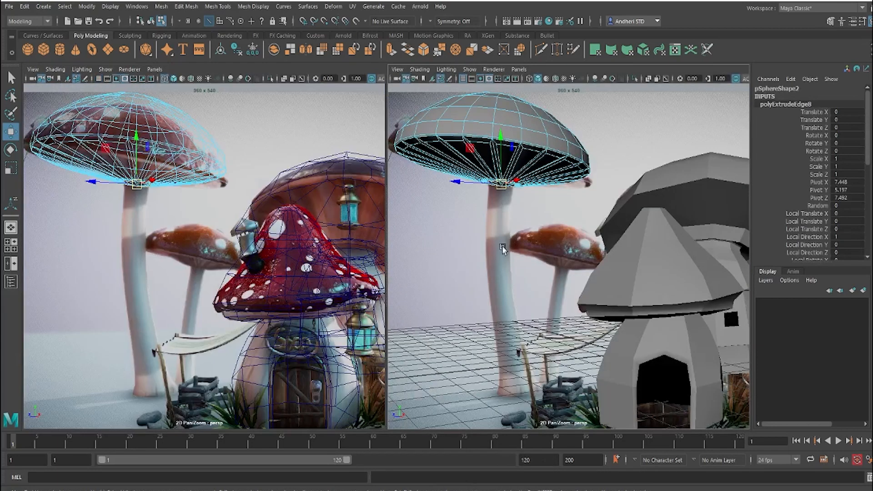
Step: Extrude the collar's loop again and pull it down to the base of the reference stem, using wireframe display
right_click_drag(495, 193, 496, 217, "shift")
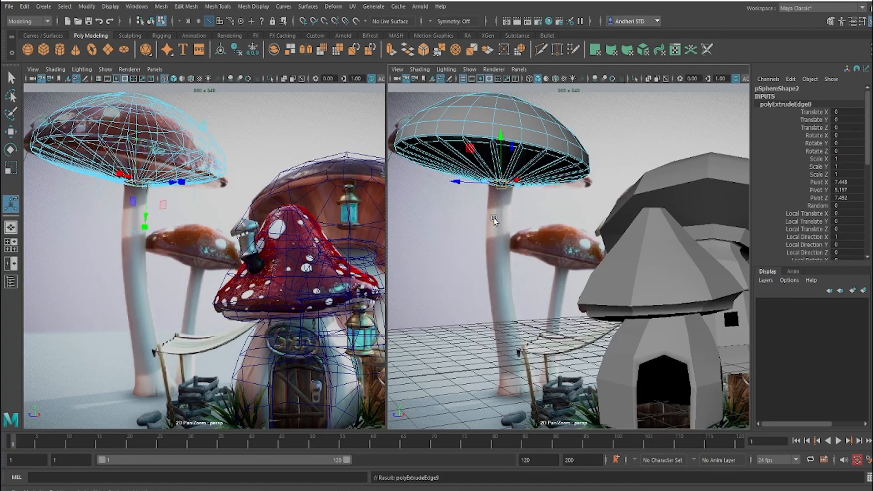
key("w")
left_click_drag(500, 192, 512, 394)
key("4")
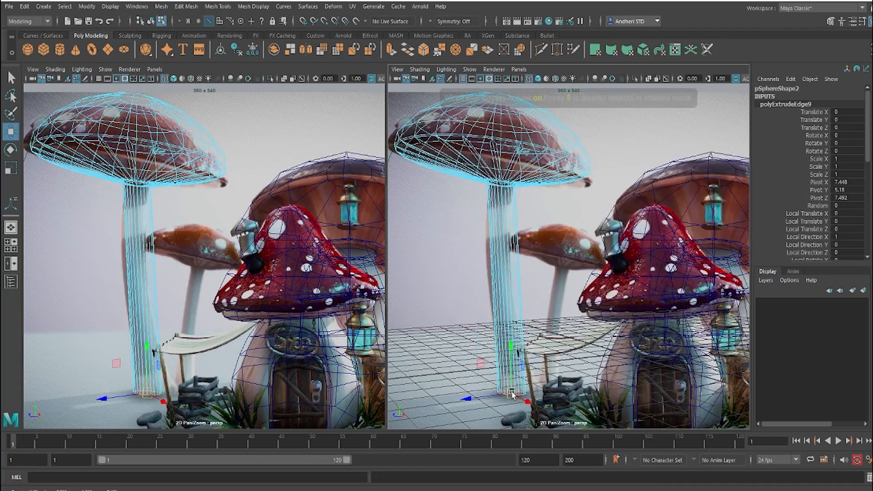
Step: Shift the stem's bottom loop sideways and scale it to match the width of the reference stem's base
mouse_move(525, 391)
left_mouse_down()
mouse_move(536, 382)
mouse_move(518, 397)
left_mouse_up()
key("r")
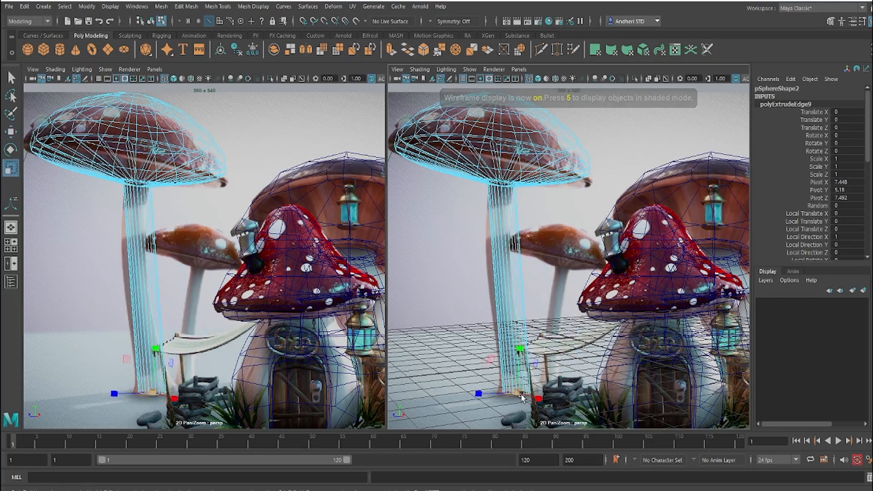
left_click_drag(524, 394, 524, 394)
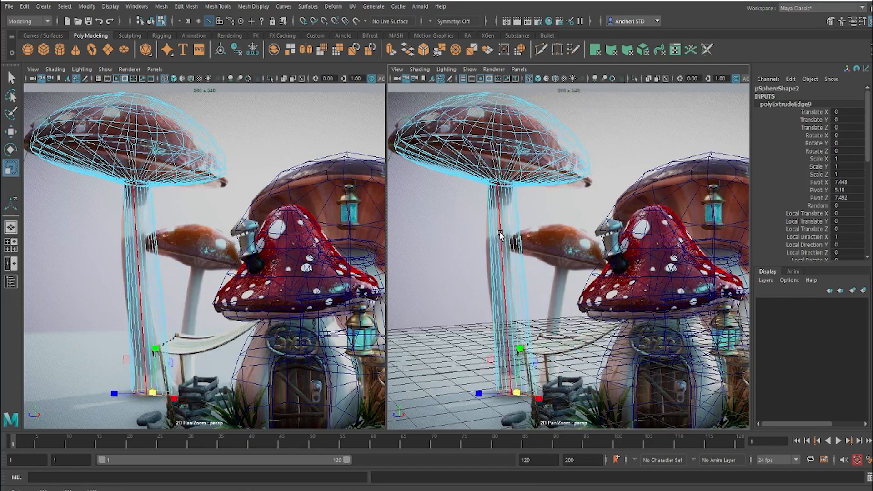
Step: Insert an edge loop near the top of the stem, scale it down, and shift it onto the reference stem's bend
right_click_drag(499, 232, 505, 206)
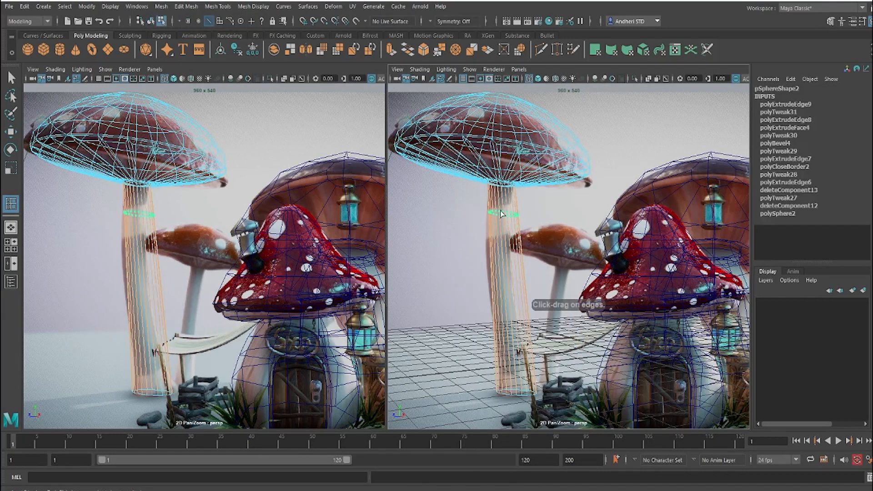
left_click(500, 212)
key("r")
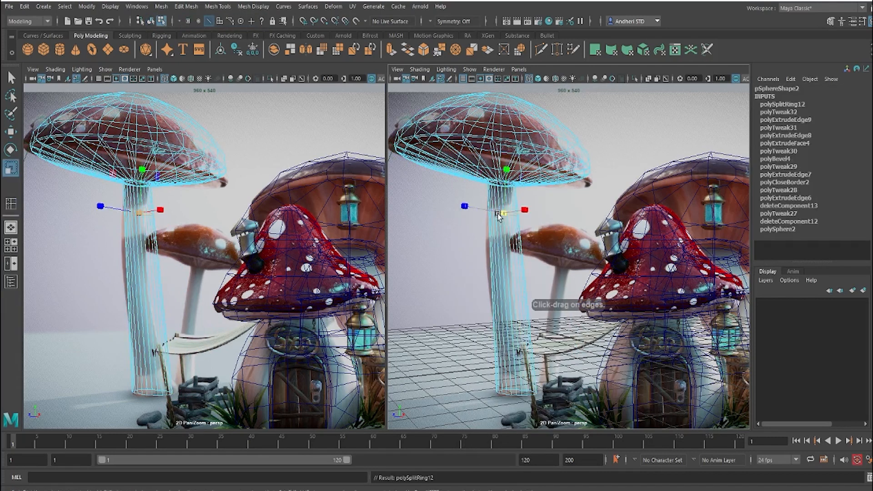
left_click_drag(498, 213, 496, 213)
key("w")
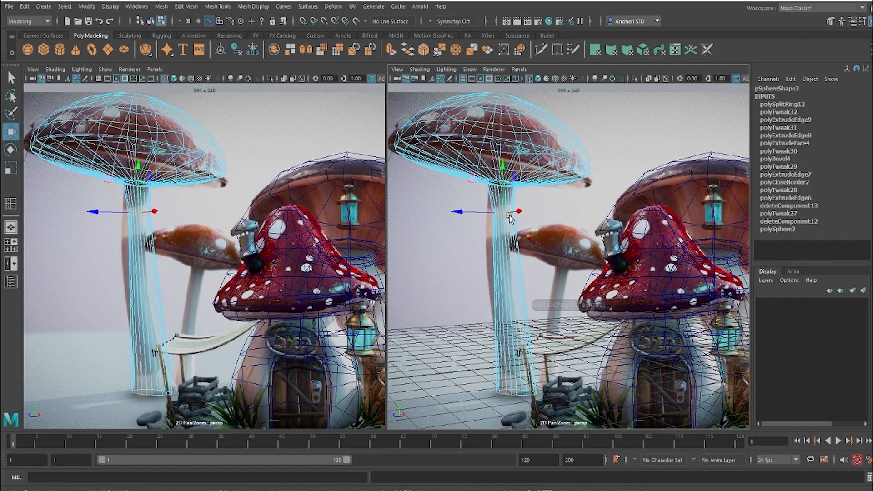
left_click_drag(504, 213, 495, 212)
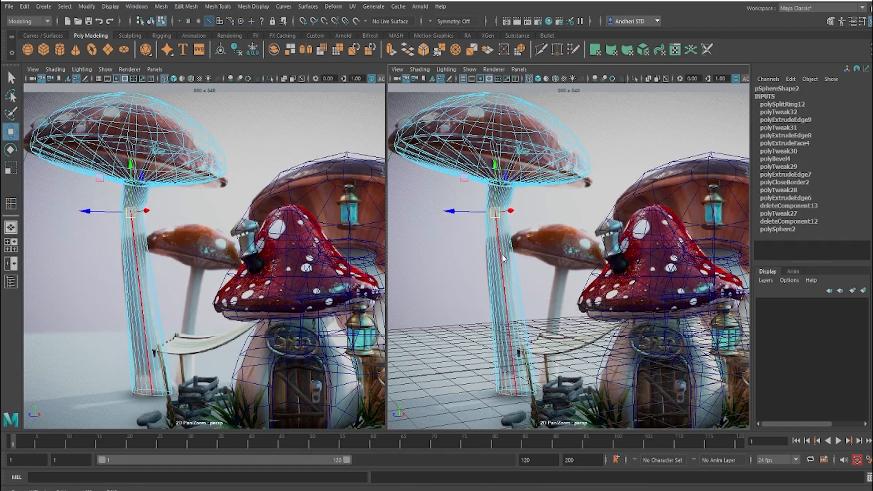
Step: Insert four more edge loops spaced down the length of the stem to its base
right_click_drag(502, 253, 560, 214)
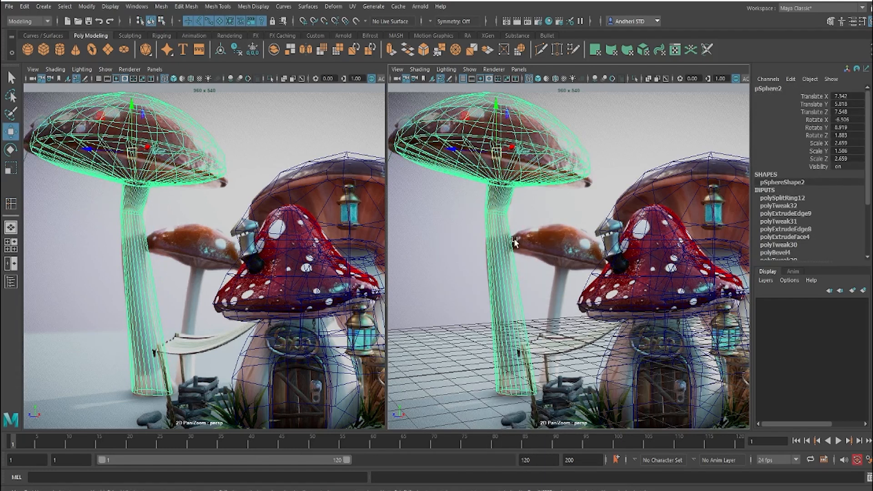
right_click_drag(514, 239, 491, 257, "shift")
left_click_drag(491, 258, 493, 251)
left_click_drag(496, 301, 497, 304)
left_click_drag(502, 343, 510, 379)
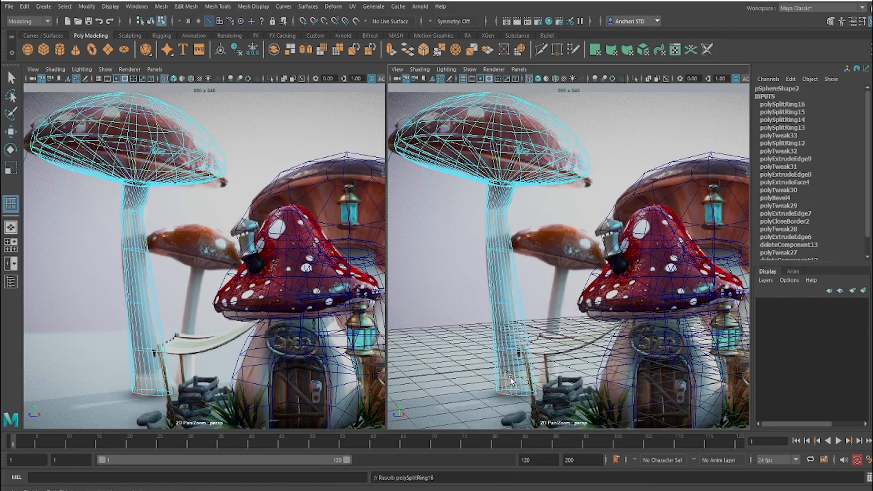
Step: Scale the tall mushroom stem's lower vertex loops to match the width of the reference stem
key("r")
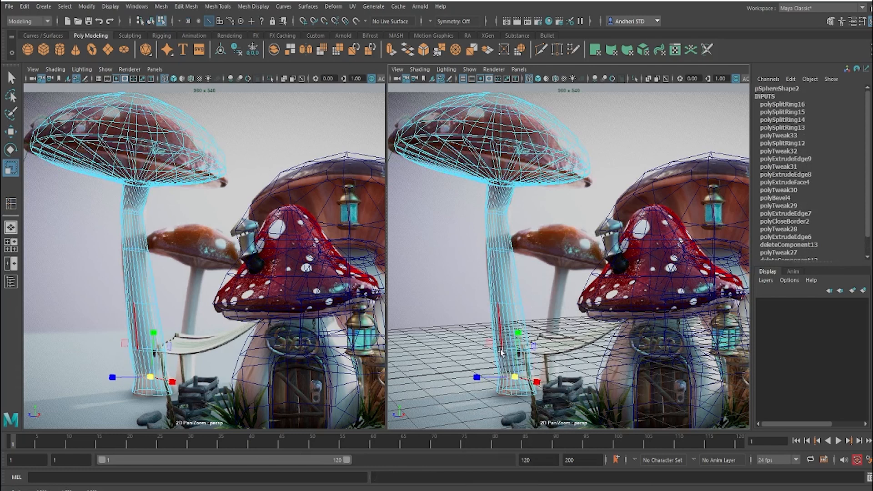
right_click_drag(503, 350, 390, 349)
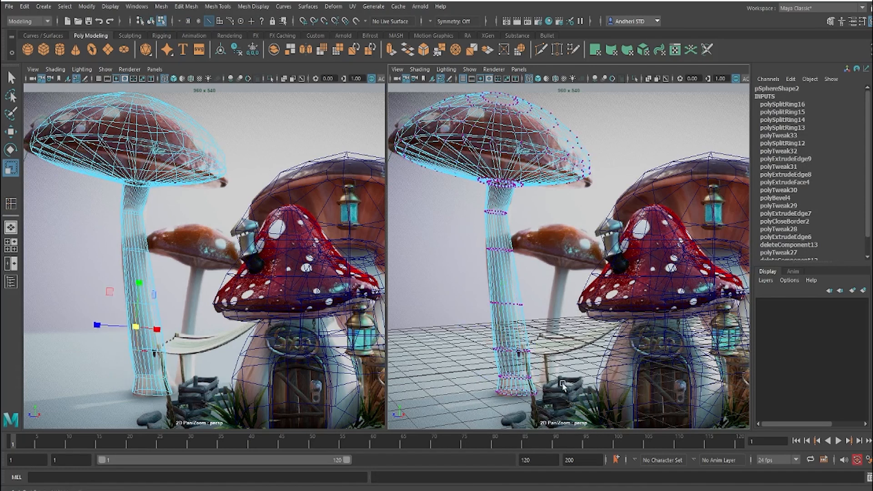
left_click_drag(557, 361, 469, 339)
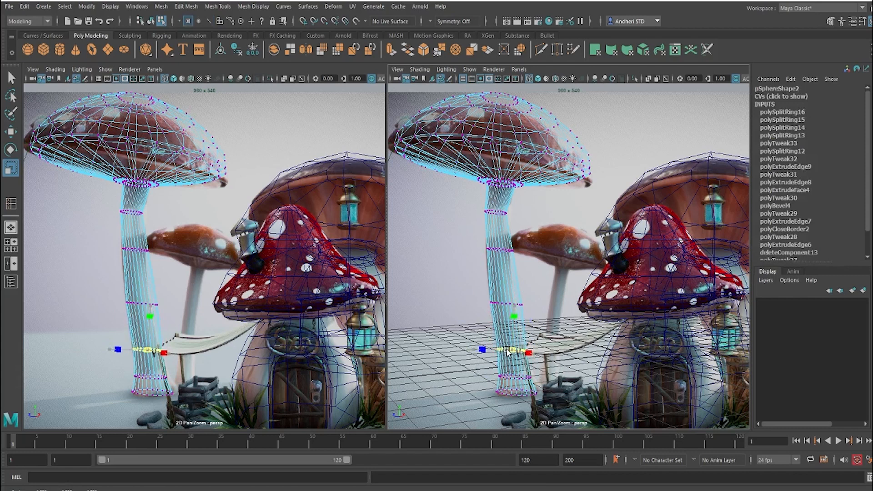
left_click_drag(461, 299, 558, 324)
left_click_drag(507, 303, 503, 304)
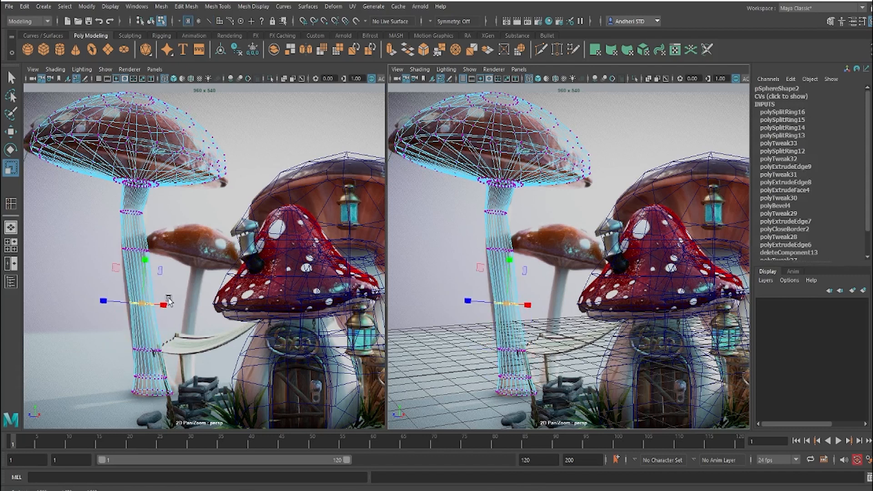
Step: Shift the stem's middle vertex loop onto the reference stem's curve and rotate it level
scroll(152, 292, "up", 5)
middle_click_drag(160, 296, 371, 242)
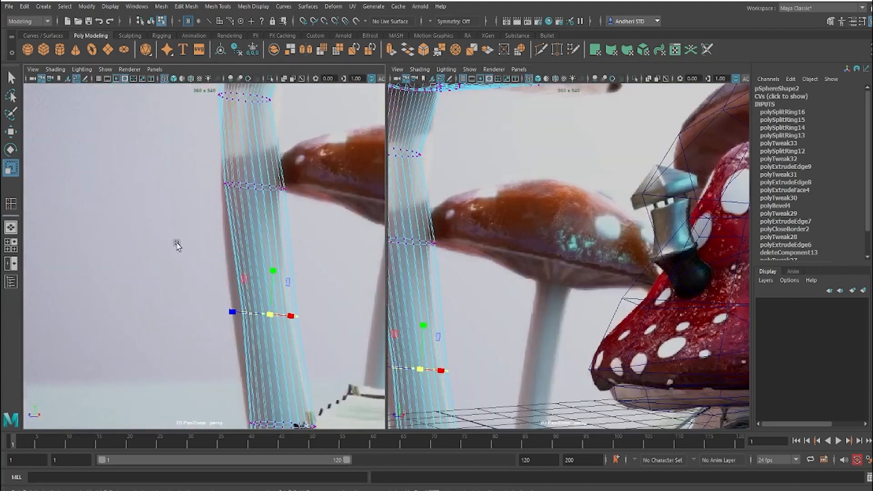
scroll(294, 267, "up", 3)
middle_click_drag(294, 269, 208, 192)
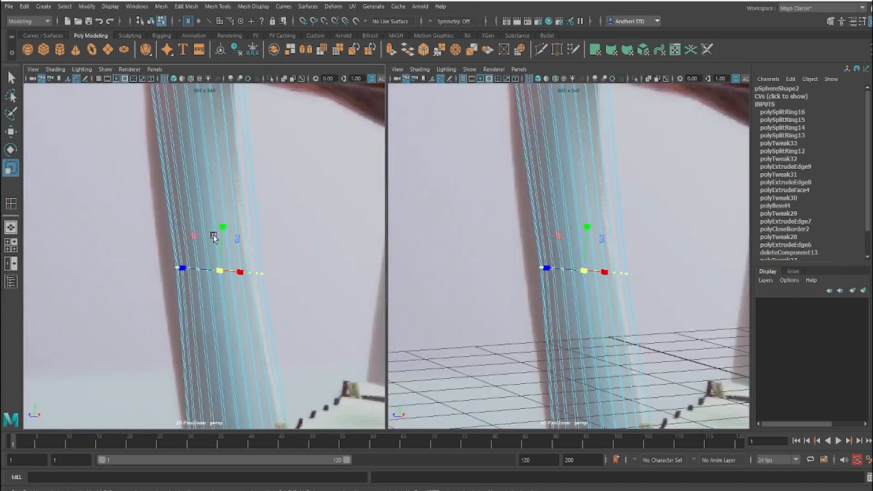
key("w")
left_click_drag(229, 275, 203, 279)
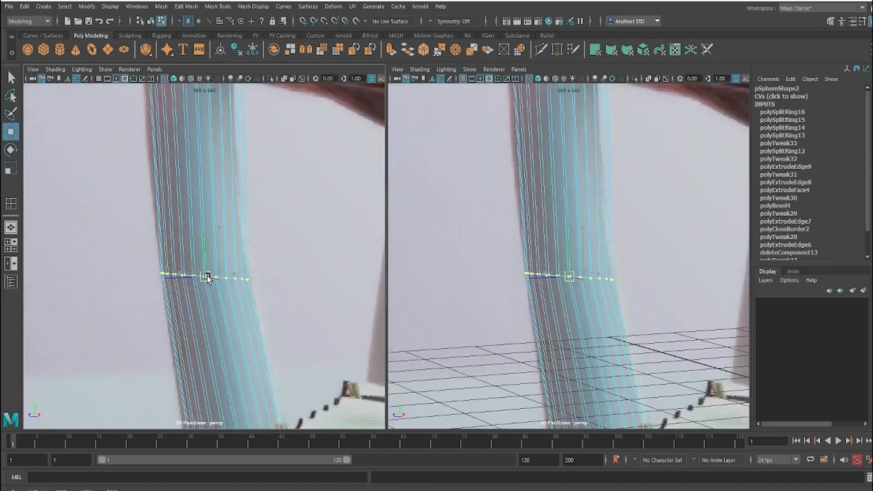
key("e")
left_click_drag(242, 252, 219, 268)
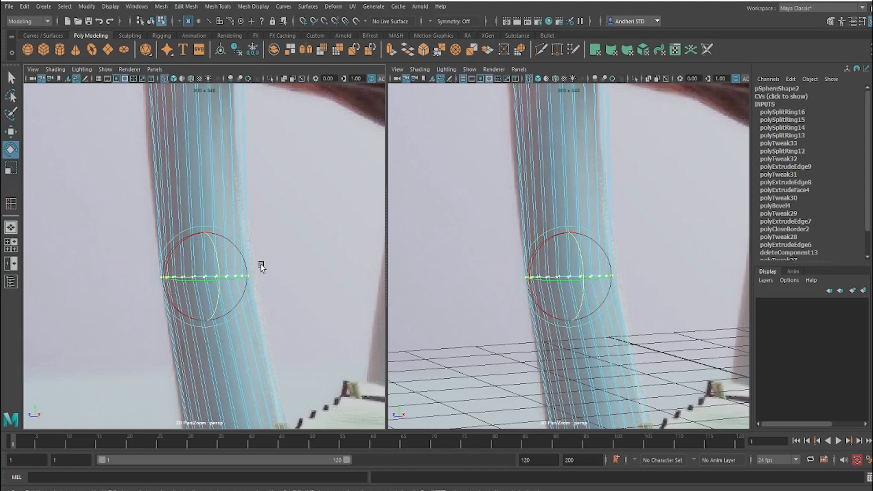
right_click_drag(184, 273, 146, 291)
Step: Select the stem's vertex loop beside the hammock tie and nudge it sideways onto the reference stem
middle_click_drag(209, 386, 186, 262)
left_click_drag(134, 255, 321, 296)
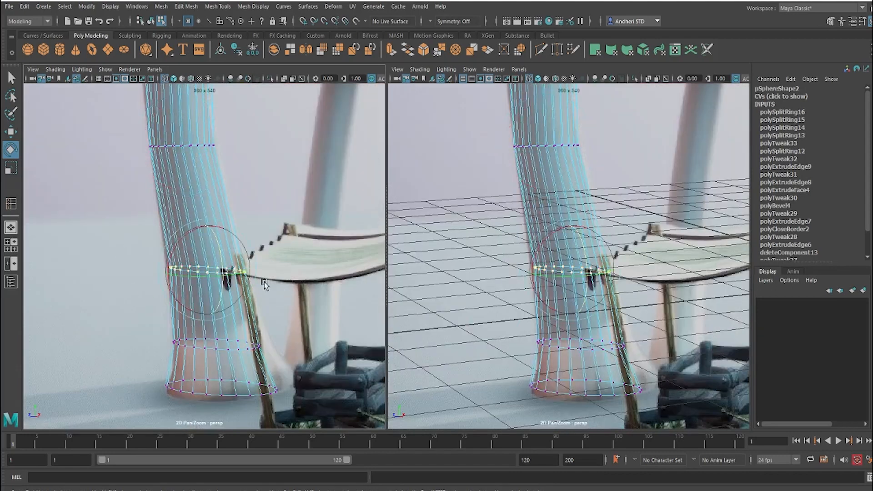
key("w")
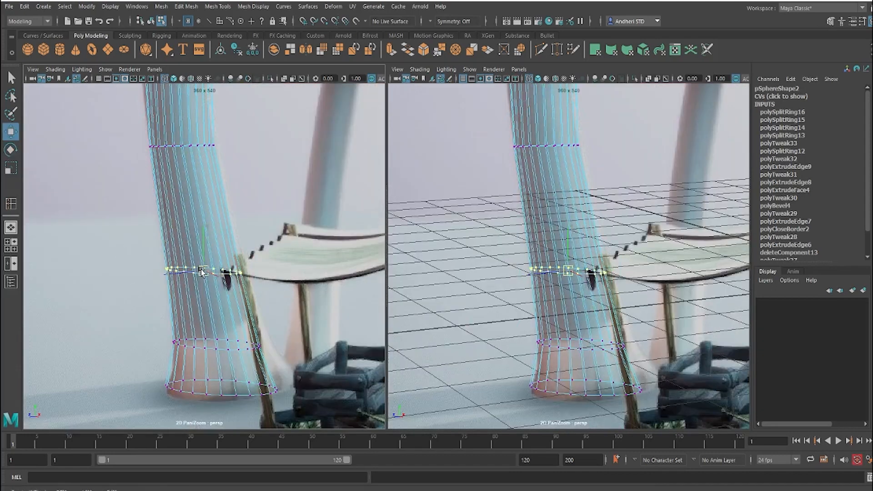
left_click_drag(203, 271, 200, 273)
Step: Align the stem's vertex loop beside the orange mushroom with the reference and scale it to the stem's width
middle_click_drag(221, 159, 238, 349)
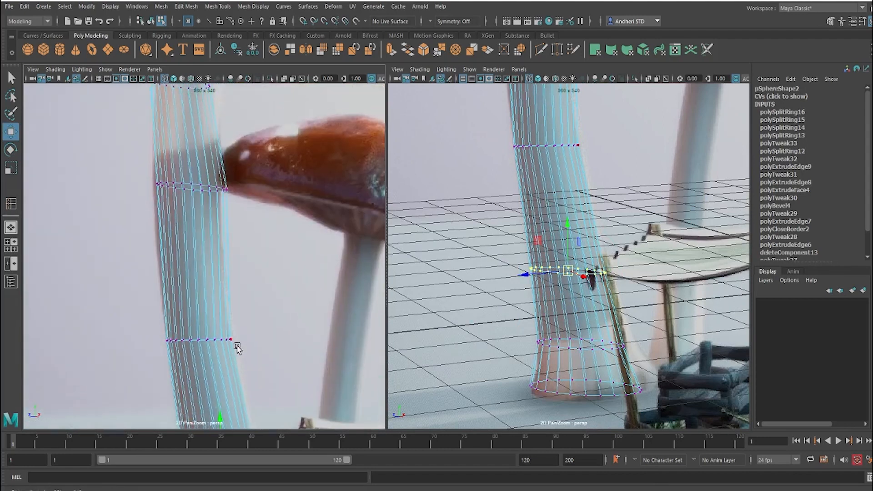
middle_click_drag(234, 273, 248, 365)
left_click_drag(106, 225, 269, 298)
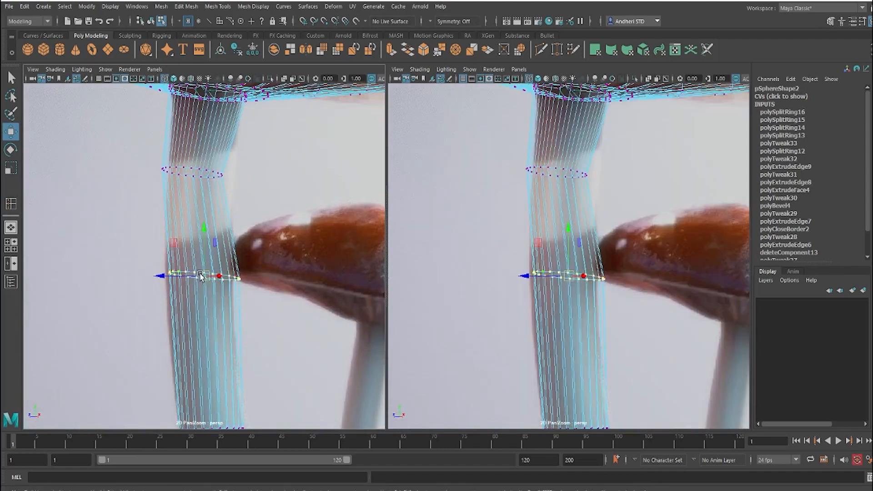
left_click_drag(201, 275, 196, 275)
key("r")
key("backslash")
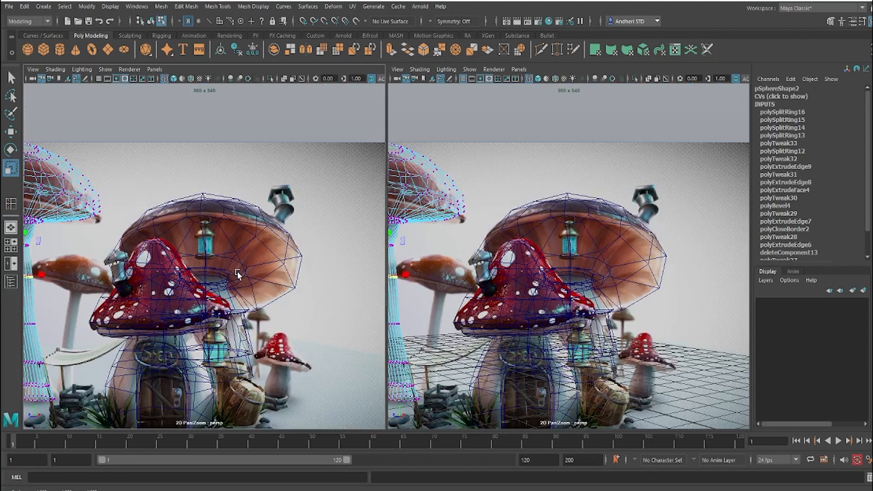
key("backslash")
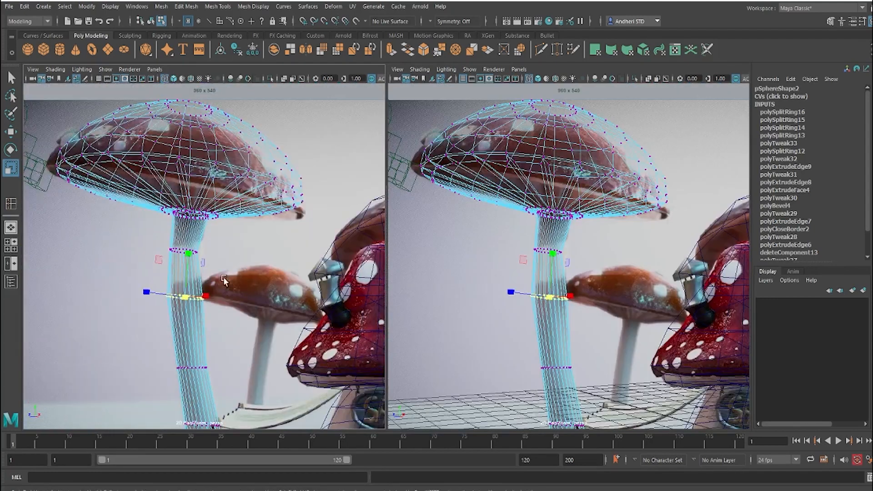
scroll(224, 278, "up", 4)
middle_click_drag(224, 259, 254, 140)
scroll(312, 289, "up", 4)
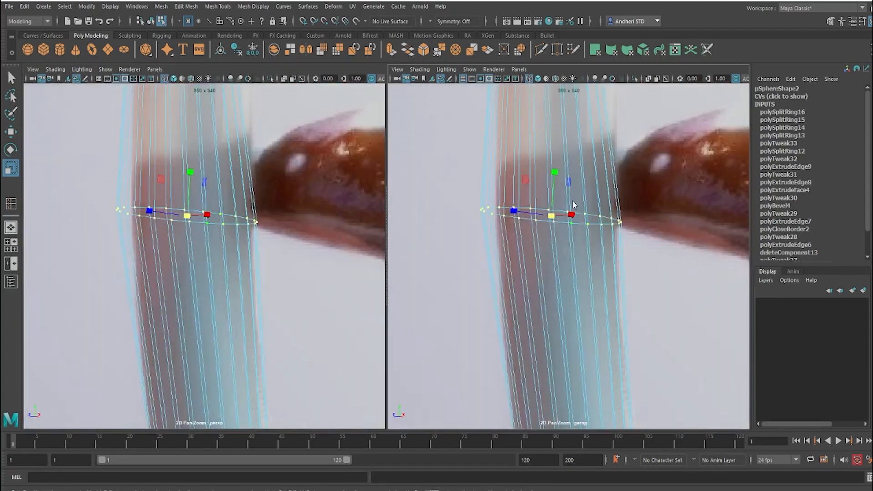
Step: Show the second viewport through the persp1 camera and resize the two upper vertex loops of the stem
left_click(519, 69)
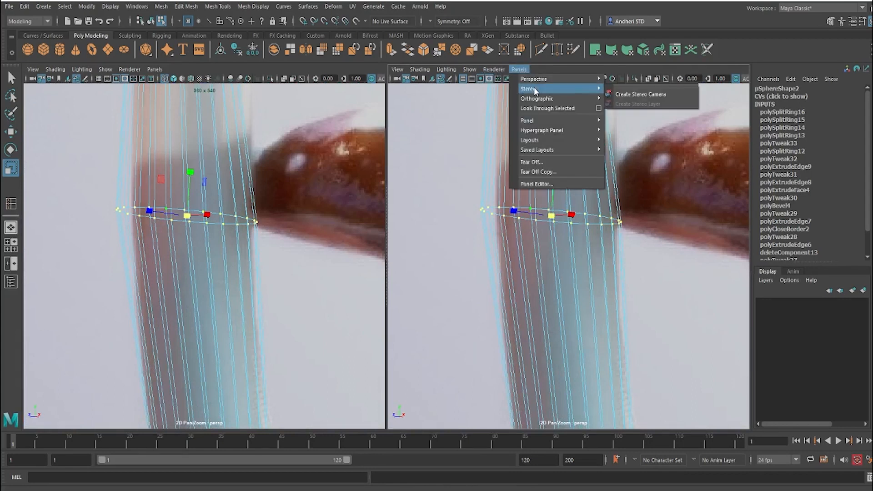
mouse_move(551, 81)
left_click(626, 91)
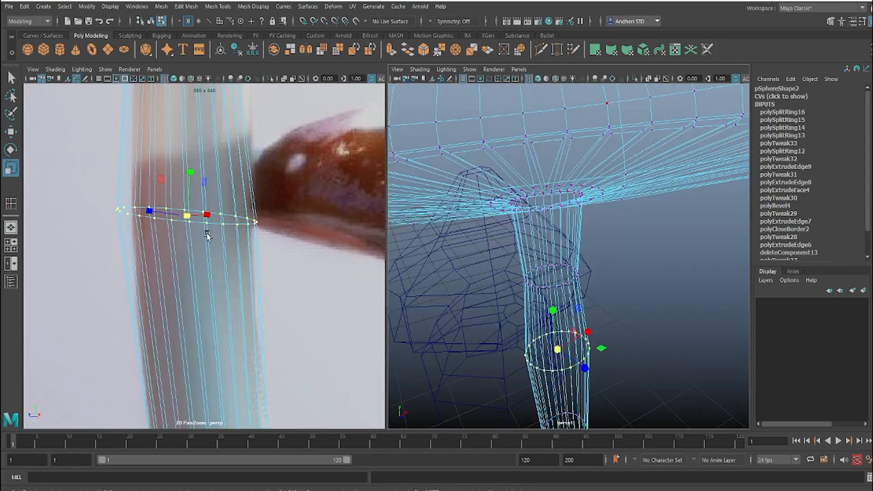
scroll(108, 231, "down", 5)
right_click_drag(108, 230, 73, 232)
Step: Shift the stem's bottom vertex loop sideways and scale it up to cover the reference stem's flared base
middle_click_drag(254, 386, 222, 151)
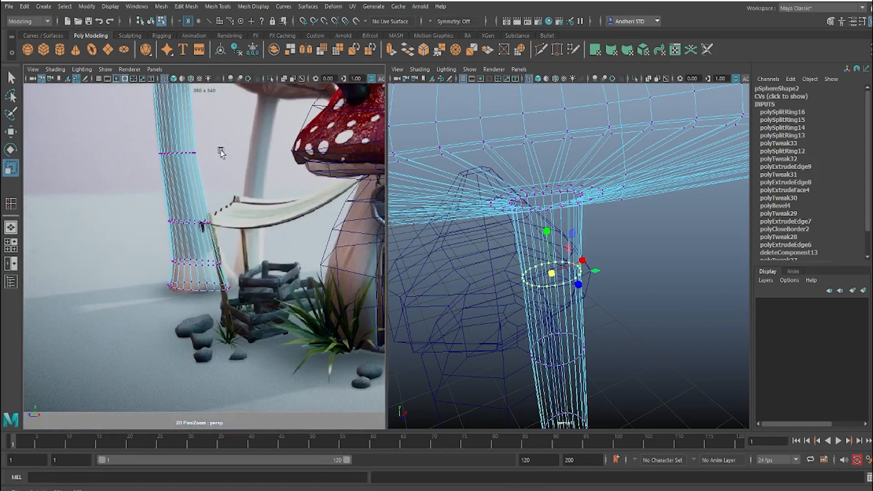
right_click_drag(222, 181, 351, 292)
middle_click_drag(165, 231, 179, 239)
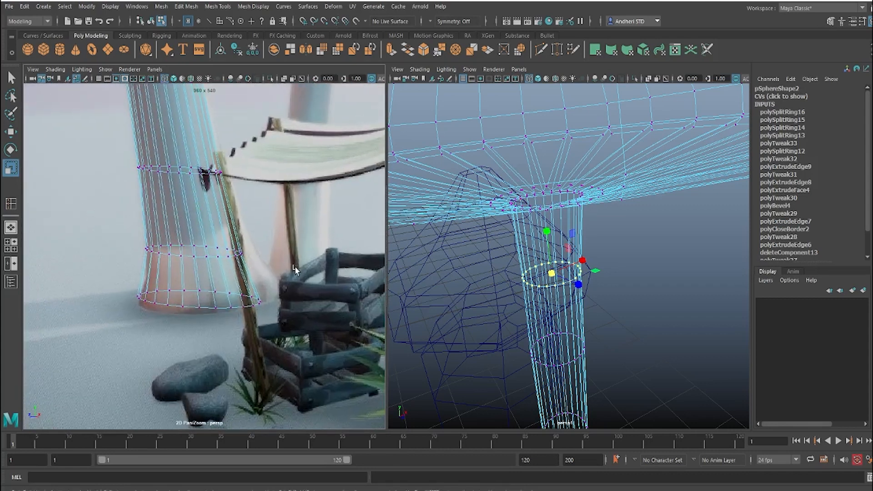
double_click(231, 258)
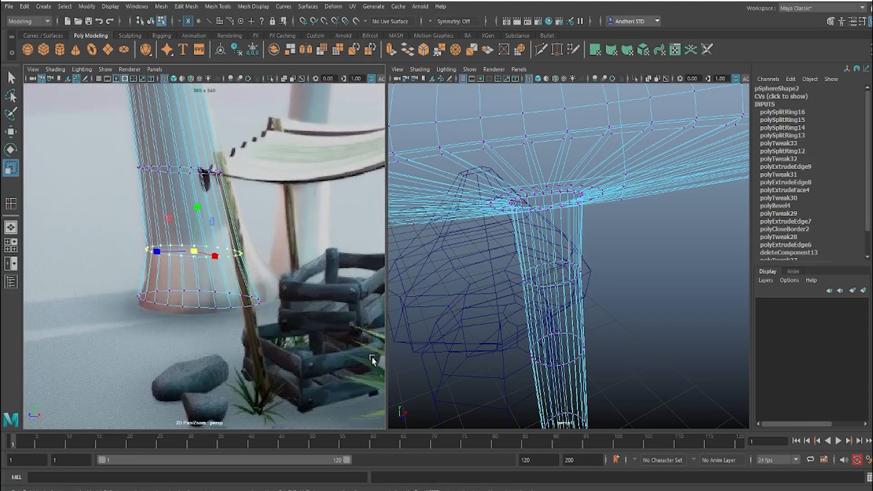
left_click_drag(109, 277, 373, 359)
left_click_drag(199, 299, 223, 310)
key("w")
key("r")
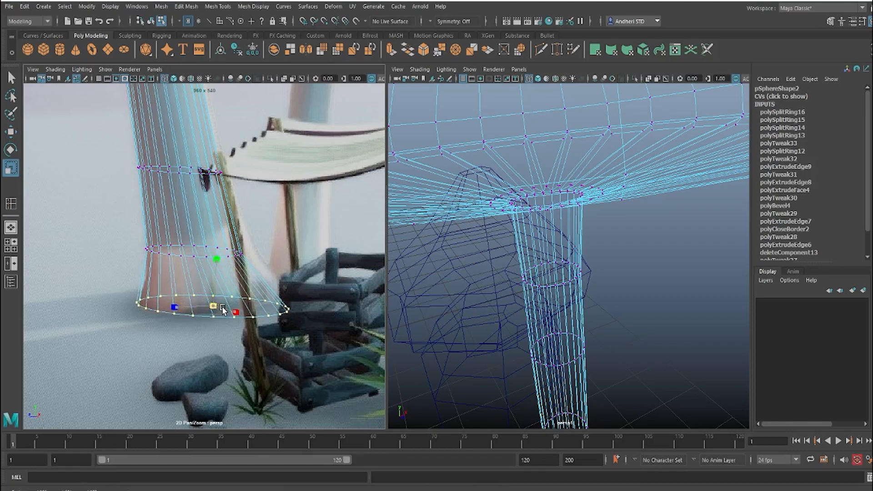
Step: Widen and shift the vertex loop just above the stem's base, and nudge the bottom loop to follow the reference flare
left_click_drag(115, 226, 264, 261)
left_click_drag(195, 251, 200, 255)
key("w")
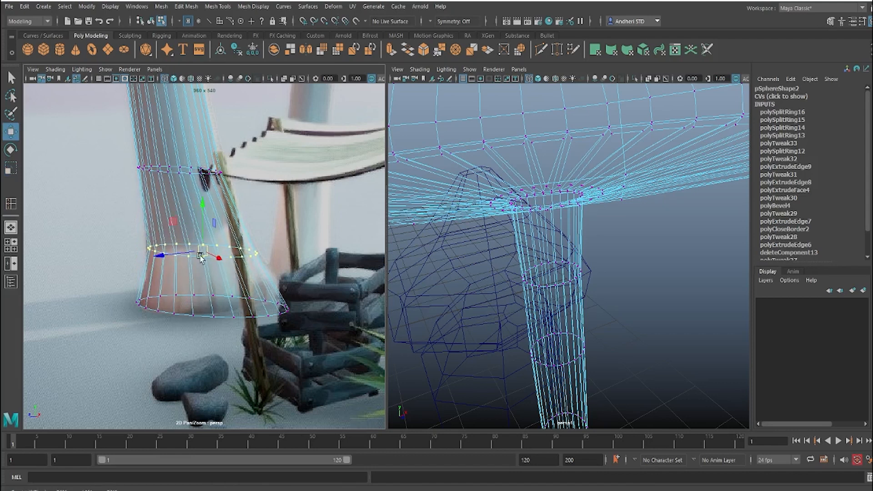
left_click_drag(214, 304, 219, 307)
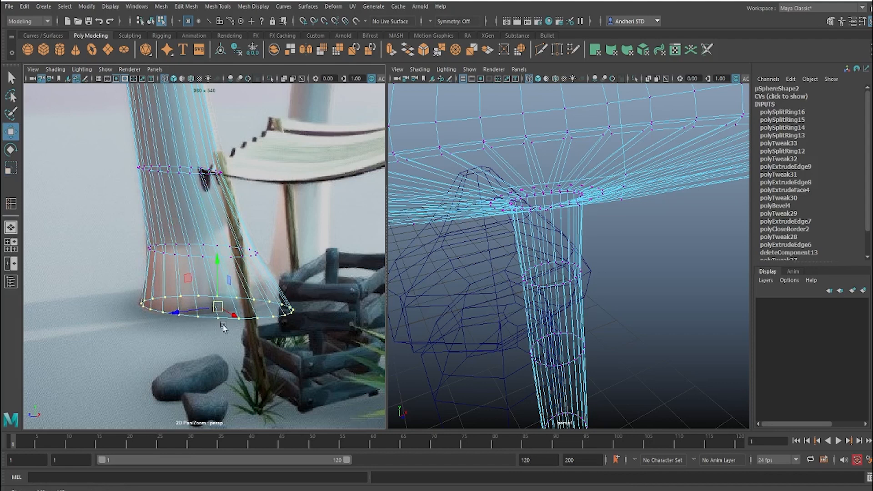
Step: Fine-tune the sideways position of the stem loop at hammock height against the adjusted base
middle_click_drag(235, 221, 255, 343)
left_click_drag(259, 299, 68, 229)
left_click_drag(205, 293, 208, 293)
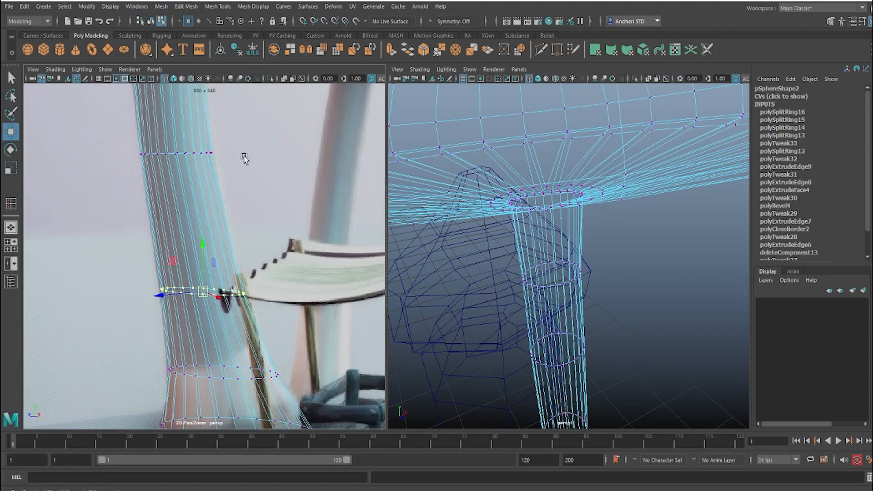
Step: Duplicate the front mushroom house as an object and move the copy over the small red mushroom beside the barrel
middle_click_drag(241, 159, 298, 300)
scroll(297, 300, "down", 5)
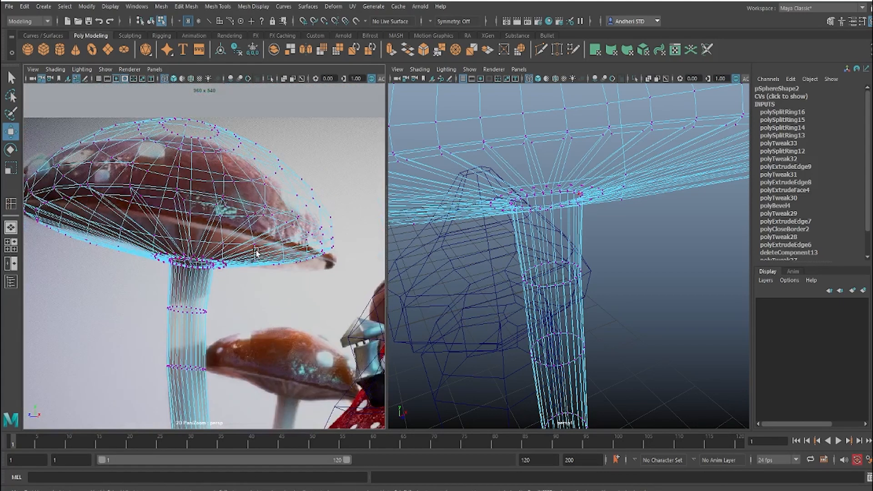
scroll(262, 217, "down", 1)
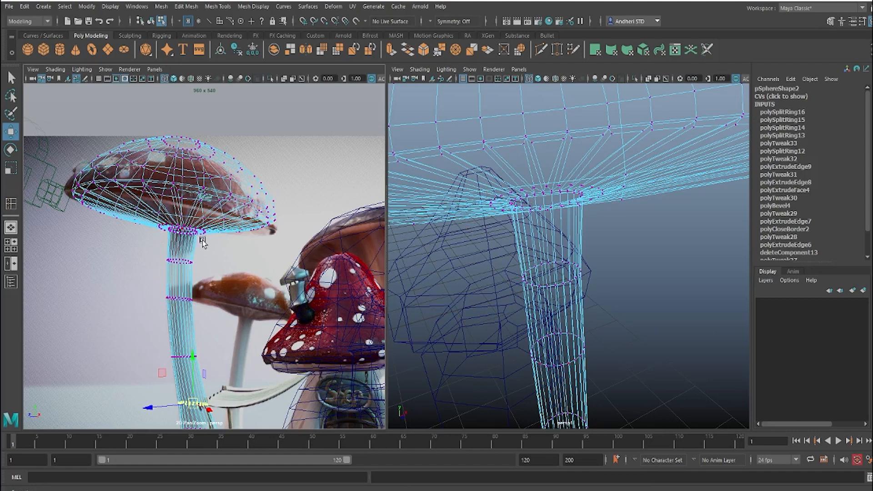
middle_click_drag(202, 242, 1, 227)
right_click_drag(222, 263, 152, 285)
middle_click_drag(153, 284, 174, 247)
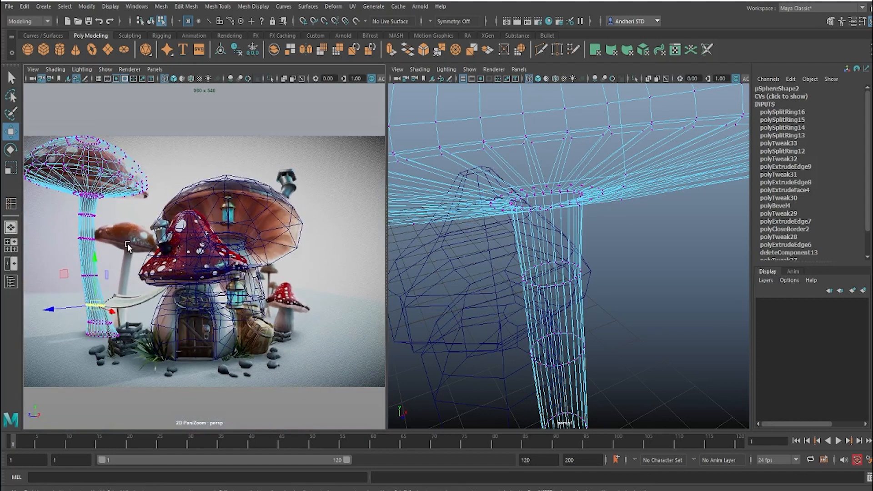
left_click(302, 318)
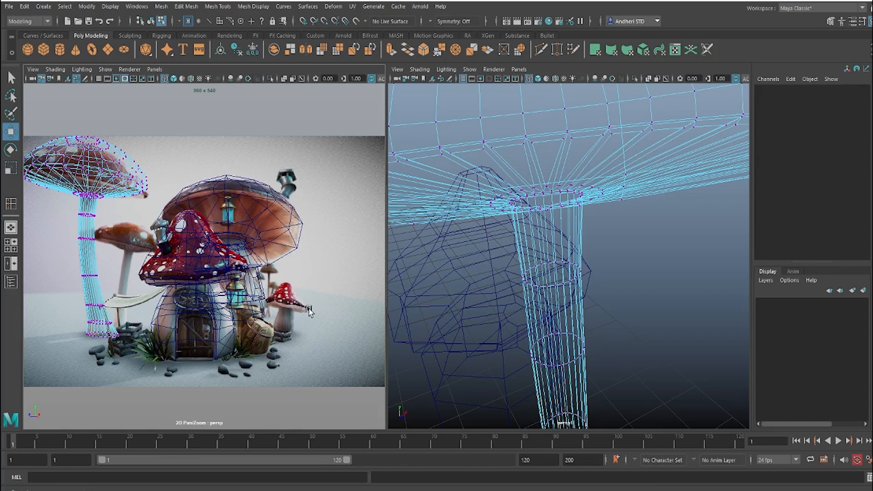
left_click(191, 273)
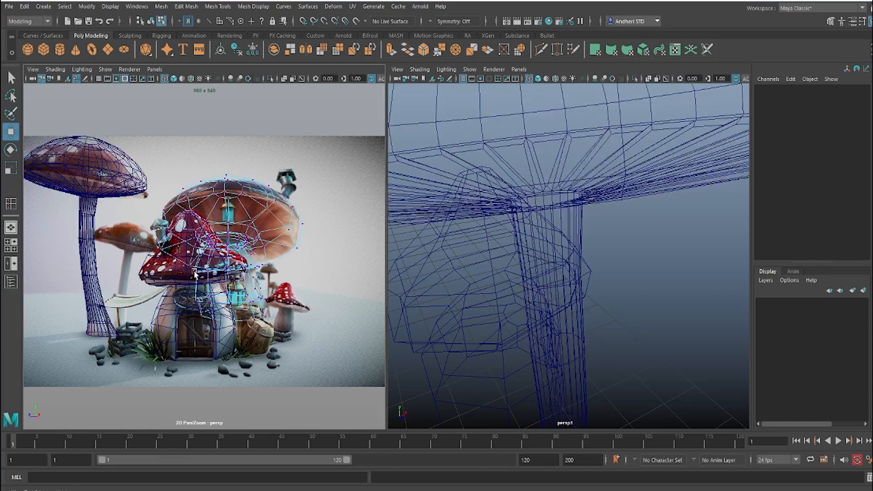
left_click(157, 280)
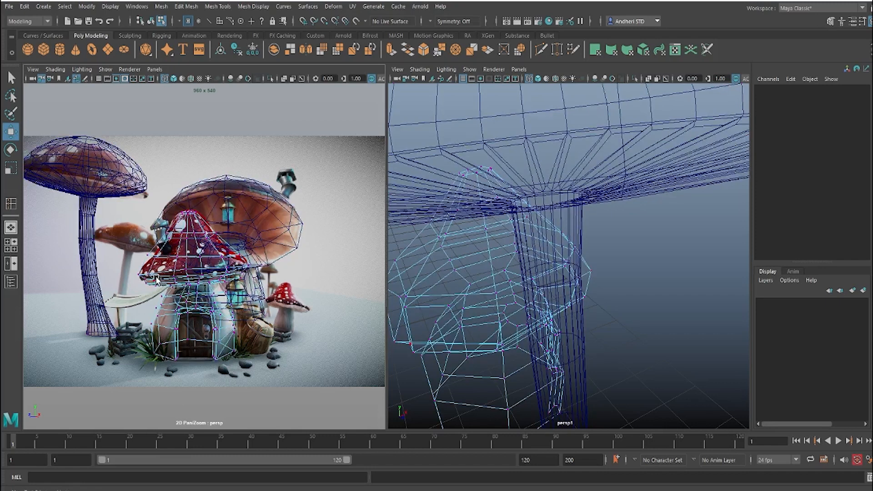
right_click_drag(224, 230, 226, 229)
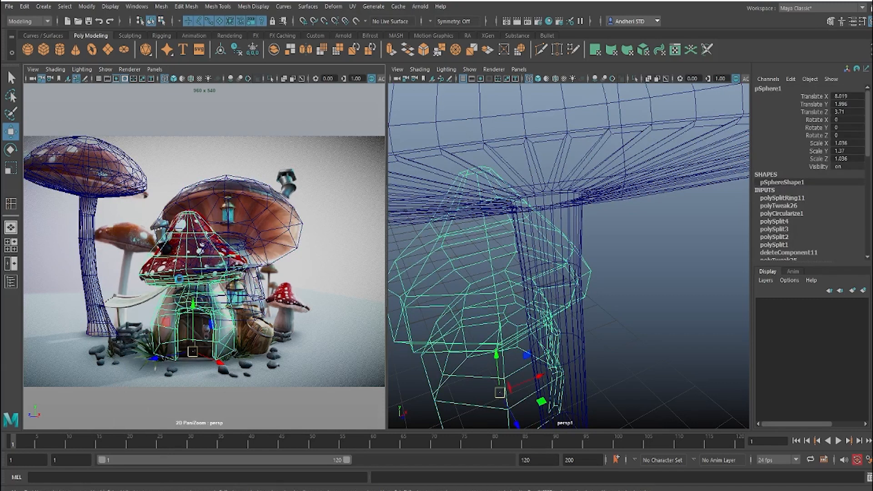
key("ctrl+d")
left_click_drag(193, 354, 312, 334)
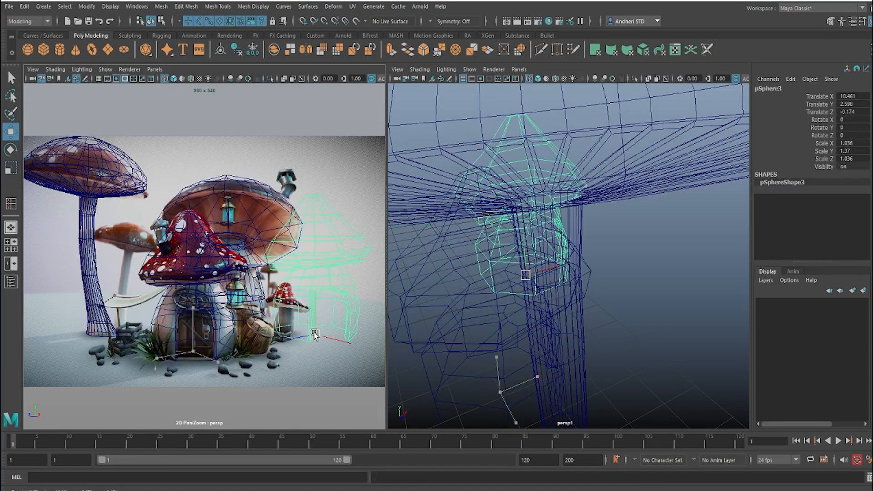
Step: Examine the duplicated mushroom house from the front and back in the perspective view
key("space")
left_click(628, 298)
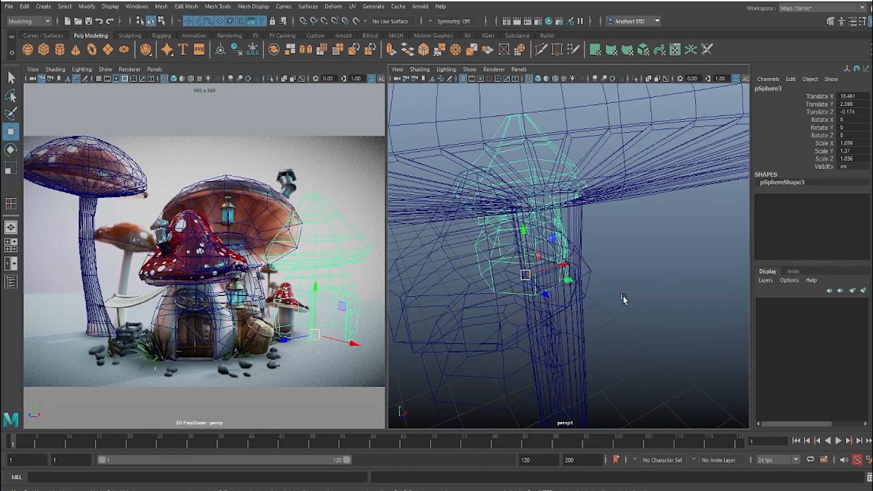
scroll(618, 292, "down", 8)
left_click_drag(615, 287, 505, 278, "alt")
right_click_drag(505, 278, 587, 287, "alt")
left_click_drag(523, 293, 565, 296, "alt")
scroll(569, 290, "up", 10)
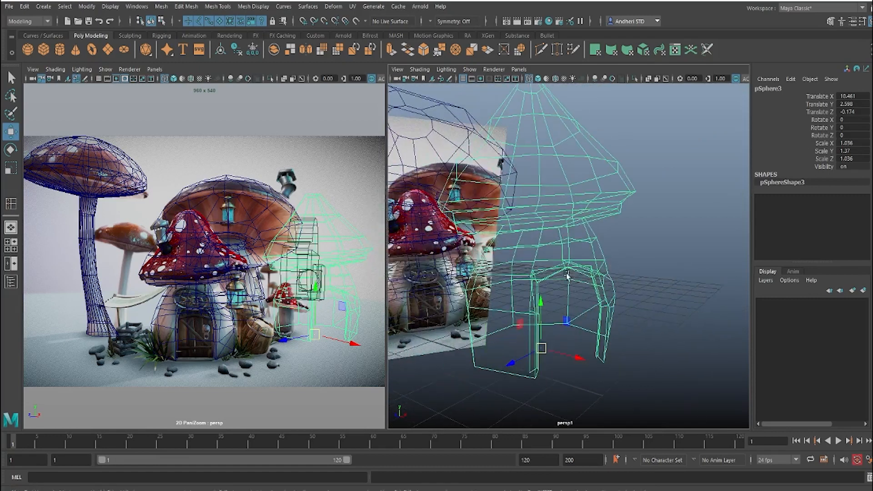
middle_click_drag(571, 289, 628, 280, "alt")
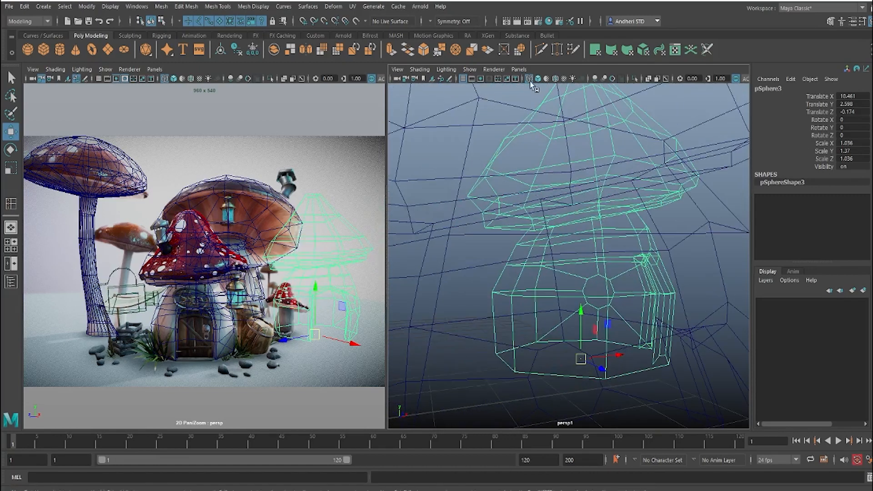
Step: Isolate the duplicated mushroom house and delete the lower stem faces containing the door and window
left_click(634, 79)
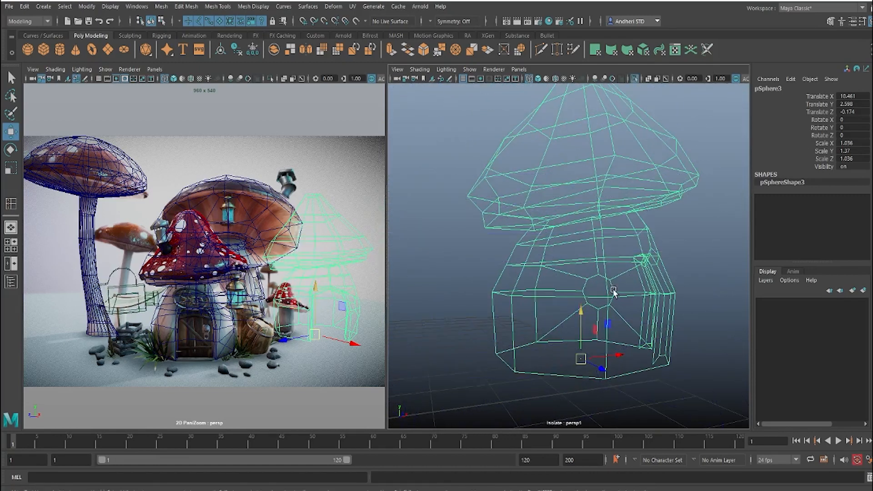
left_click_drag(613, 292, 589, 289, "alt")
right_click_drag(595, 292, 600, 278)
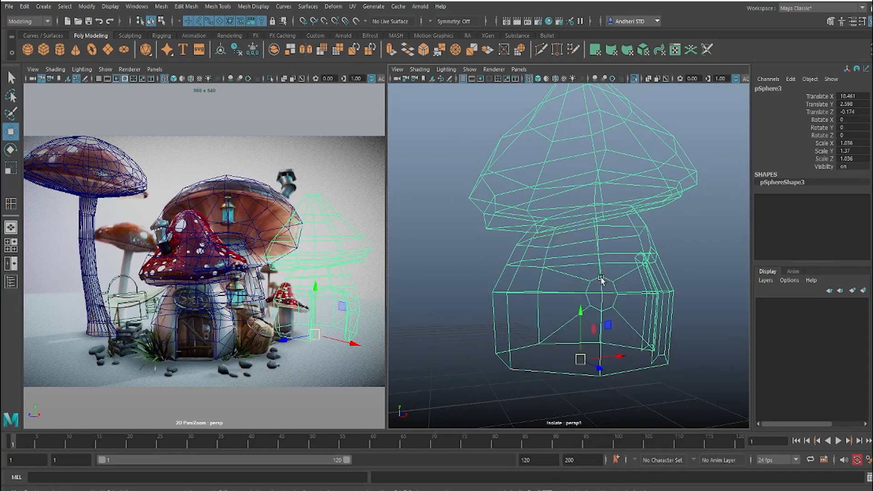
scroll(604, 290, "down", 5)
left_click_drag(659, 374, 460, 284)
key("Delete")
Step: Extrude the open border edges under the duplicate's cap straight down to form a plain stem
left_click_drag(569, 273, 571, 279, "alt")
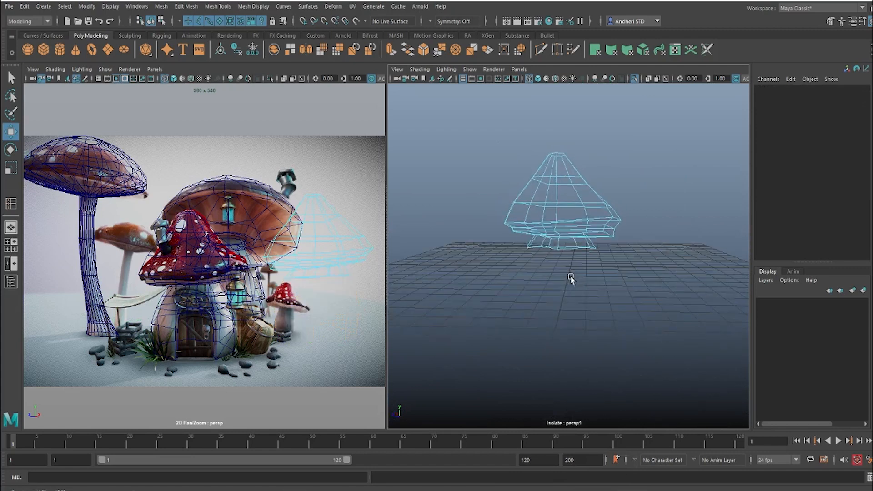
left_click(539, 247)
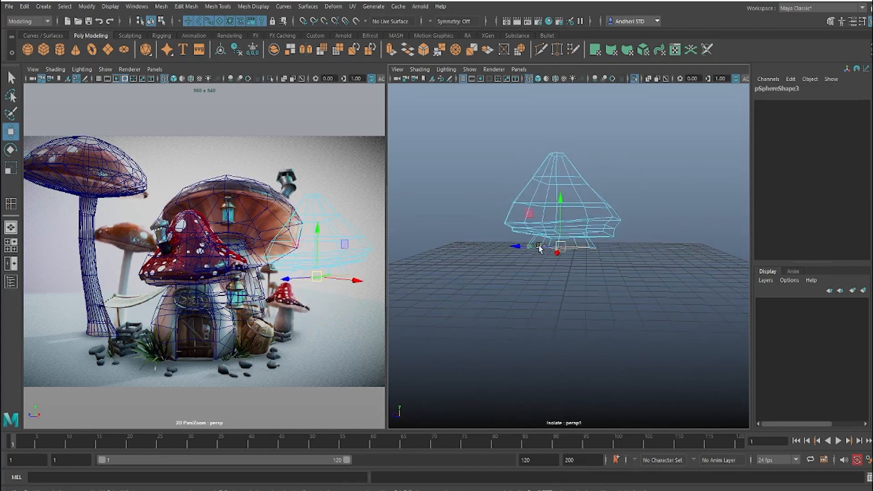
mouse_move(559, 259)
left_mouse_down("alt")
mouse_move(552, 254)
mouse_move(573, 257)
left_mouse_up("alt")
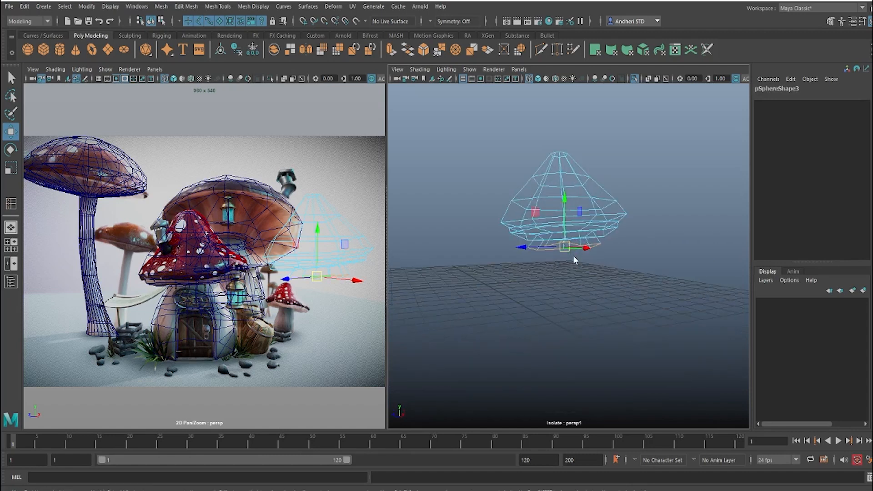
right_click_drag(573, 256, 572, 279, "shift")
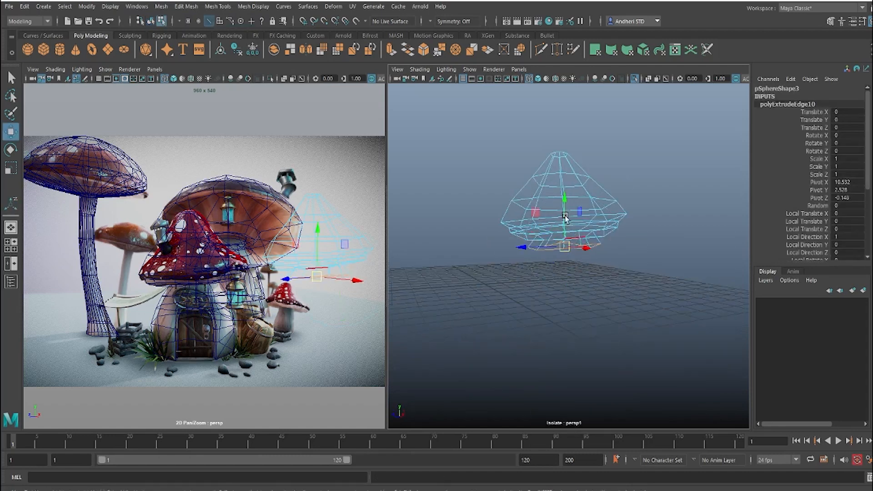
left_click_drag(567, 244, 581, 315)
key("r")
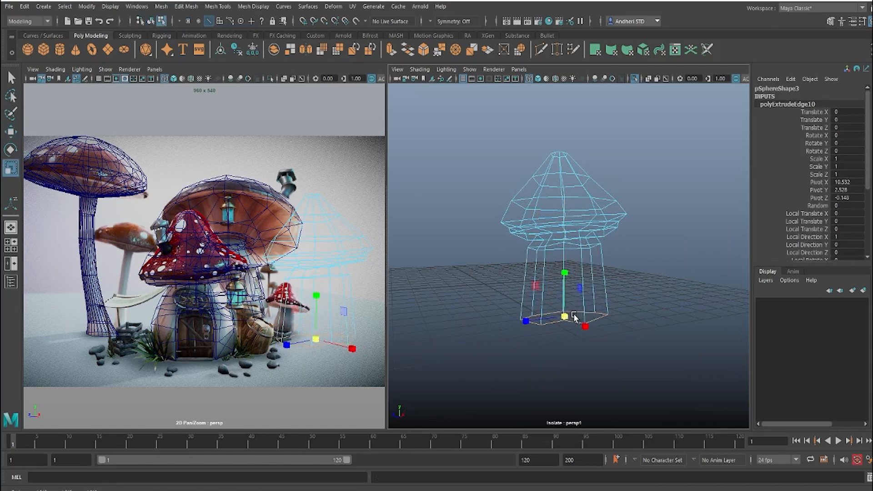
Step: Insert an edge loop around the middle of the new stem with Edge Flow on, and scale it wider
double_click(569, 244)
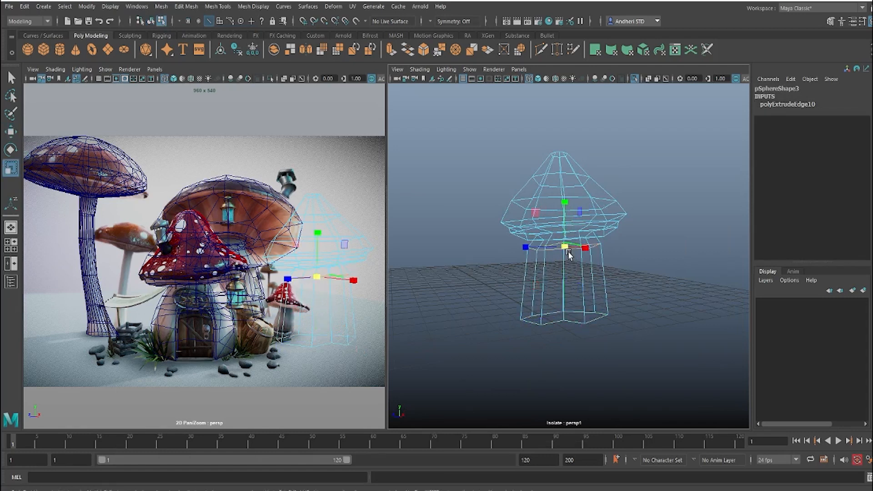
right_click_drag(569, 252, 575, 349, "shift")
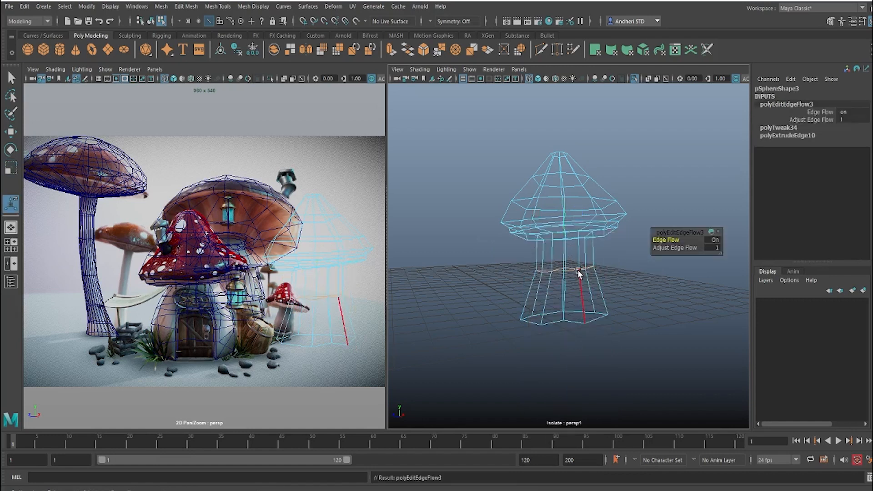
key("w")
key("e")
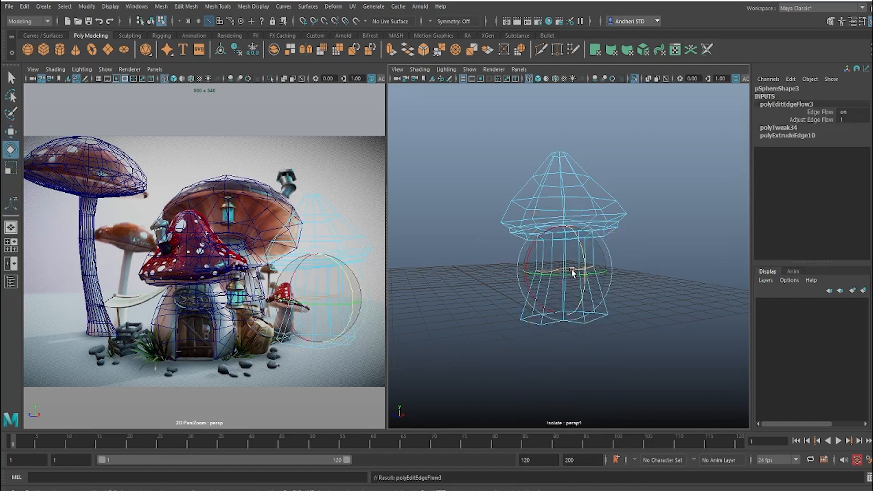
key("r")
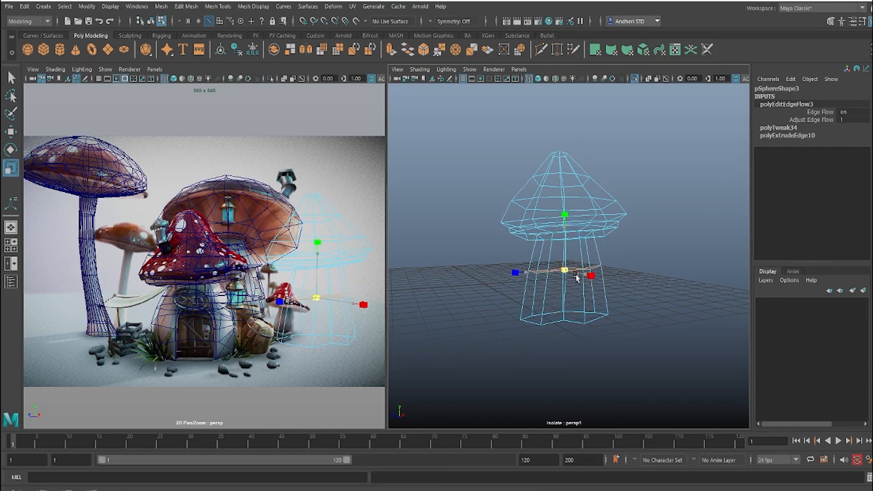
right_click_drag(604, 218, 662, 187)
left_click(657, 190)
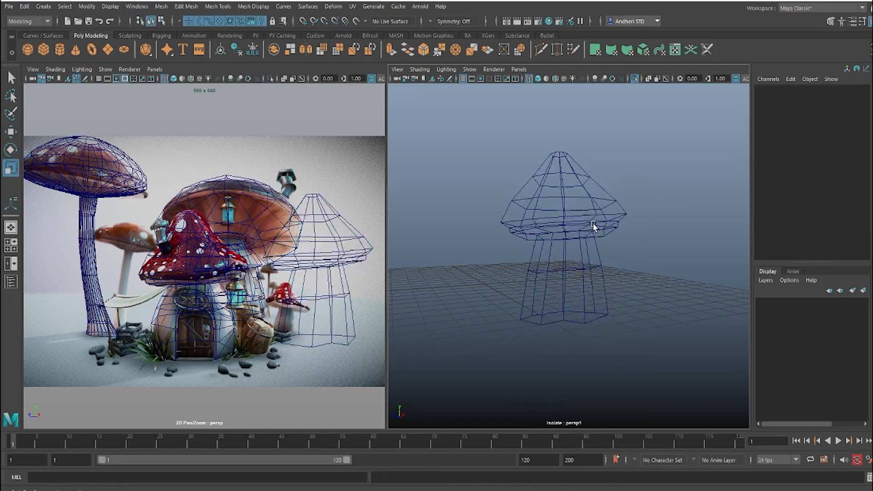
Step: Select the simplified mushroom as an object and end its isolation to show the whole scene
scroll(572, 231, "down", 5)
left_click(571, 231)
left_click_drag(519, 270, 523, 198, "alt")
left_click(634, 79)
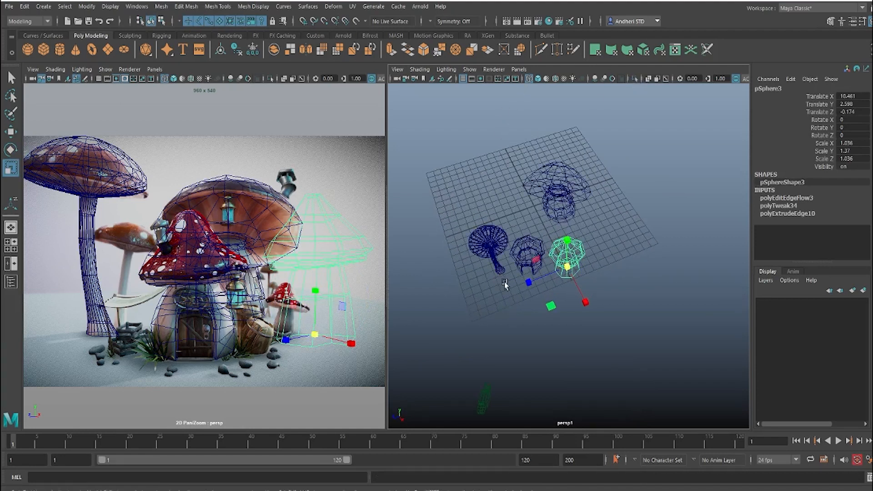
Step: Scale the small mushroom to about 0.443 in X and Z and 0.586 in Y, and move it beside the front mushroom house
mouse_move(505, 284)
left_mouse_down("alt")
mouse_move(535, 281)
mouse_move(520, 264)
mouse_move(514, 277)
left_mouse_up("alt")
left_click_drag(569, 244, 576, 248, "alt")
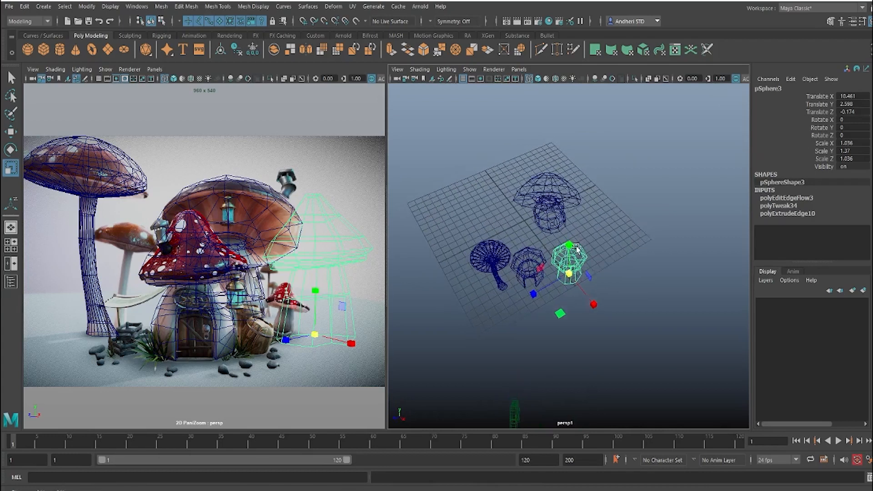
right_click_drag(576, 248, 578, 293, "alt")
key("e")
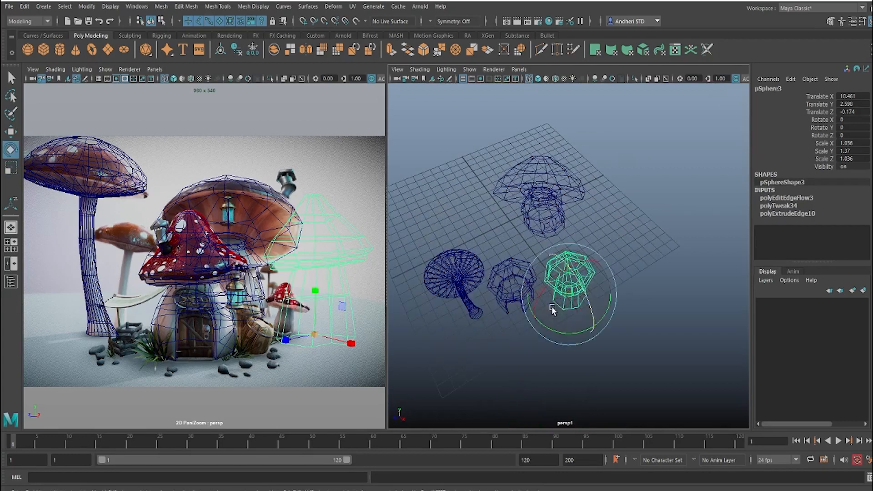
left_click_drag(578, 293, 588, 315, "alt")
key("r")
key("w")
left_click_drag(523, 304, 538, 289)
left_click_drag(606, 301, 597, 291)
left_click_drag(538, 280, 516, 294)
left_click_drag(581, 304, 588, 311)
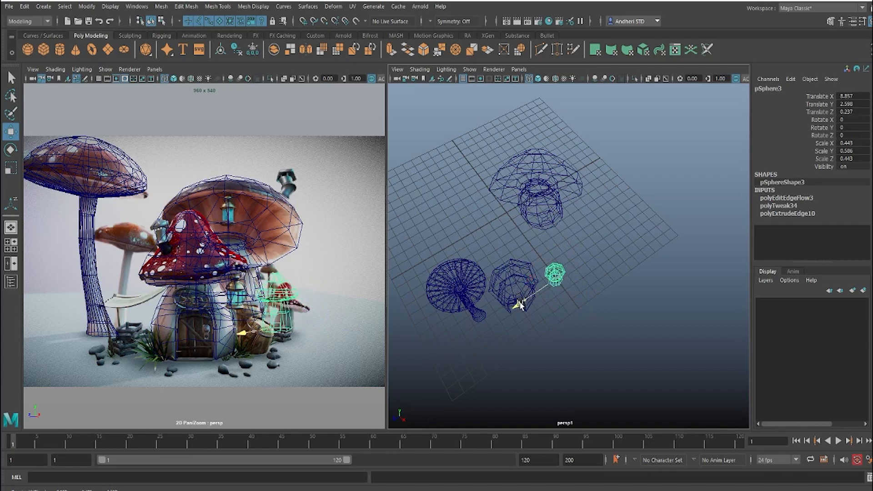
left_click(547, 228)
left_click_drag(516, 236, 570, 276)
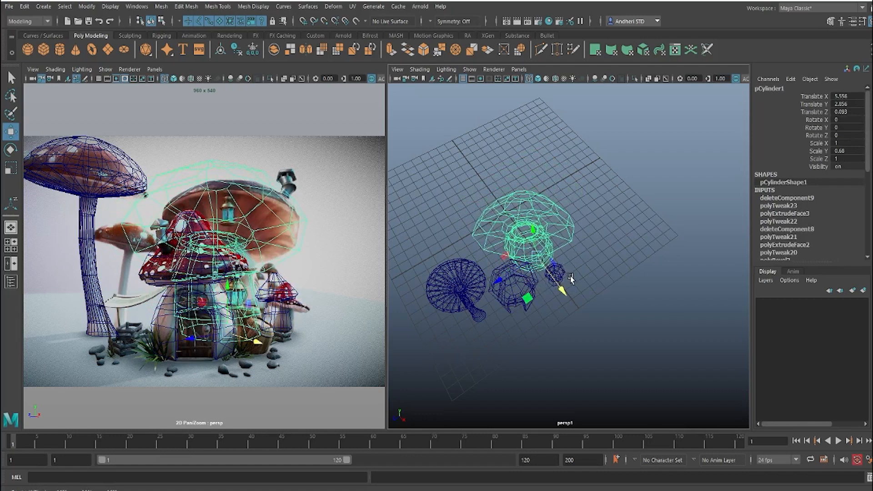
key("ctrl+z")
key("ctrl+z")
Step: Move the small mushroom to about X 9.09, Z -0.245 to align it with the red mushroom in the reference
left_click(552, 280)
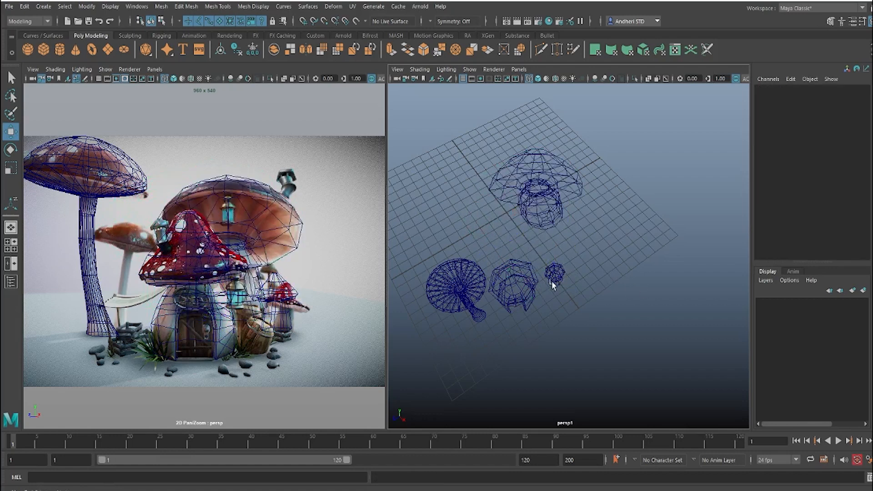
left_click(555, 273)
left_click_drag(533, 296, 522, 297)
left_click_drag(587, 309, 589, 314)
left_click_drag(489, 326, 547, 331, "alt")
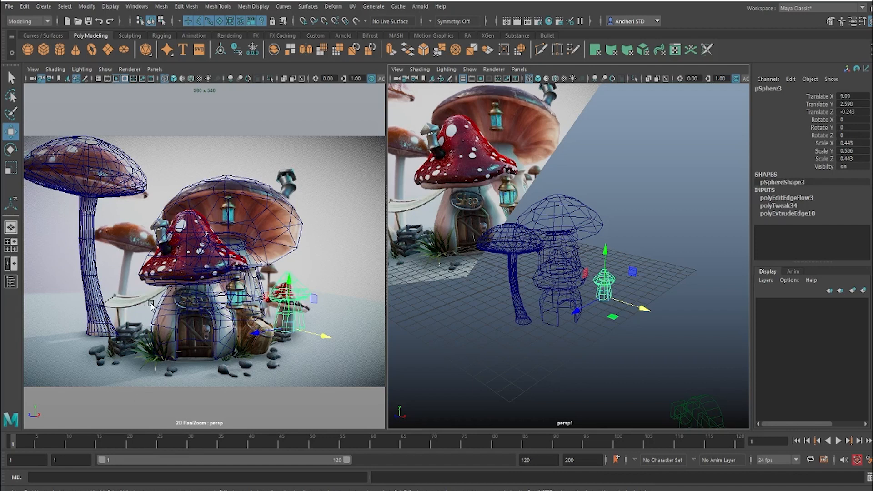
left_click_drag(614, 306, 573, 303, "alt")
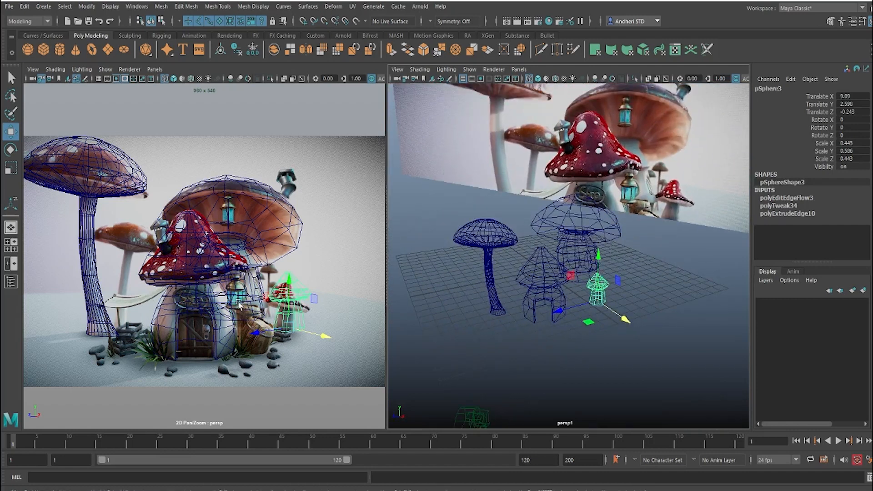
scroll(240, 300, "up", 5)
middle_click_drag(287, 323, 236, 257)
scroll(218, 254, "up", 5)
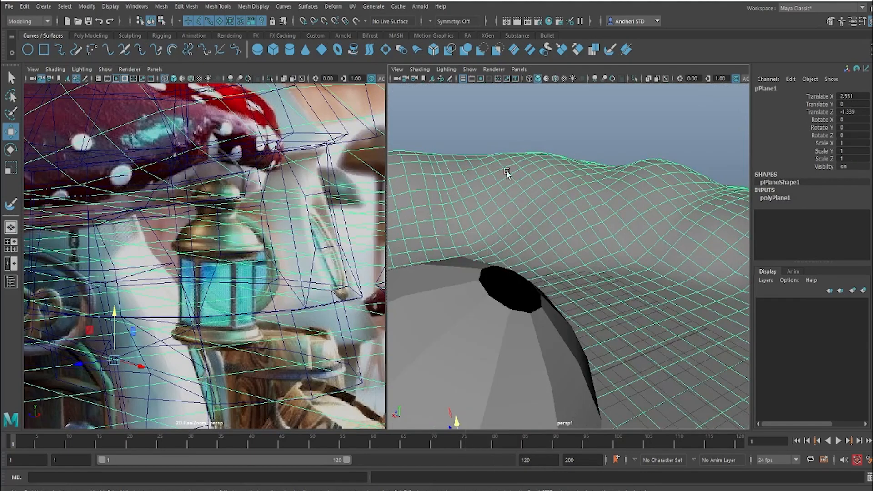
Step: Fill the open hole at the crown of the large rear mushroom's cap by closing its border edges
left_click(503, 268)
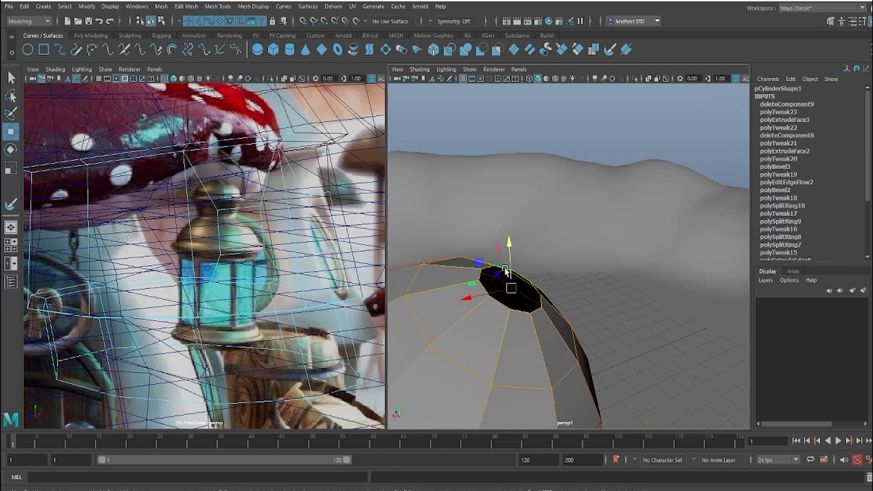
key("b")
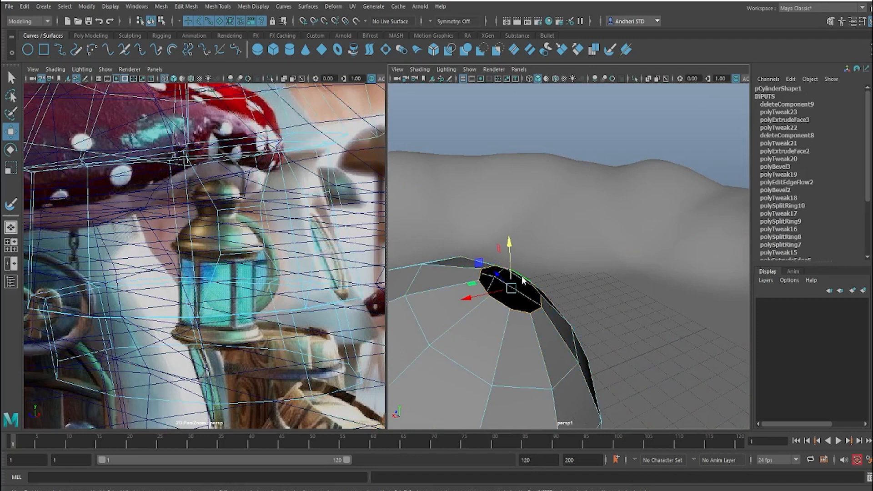
right_click_drag(522, 280, 513, 405, "shift")
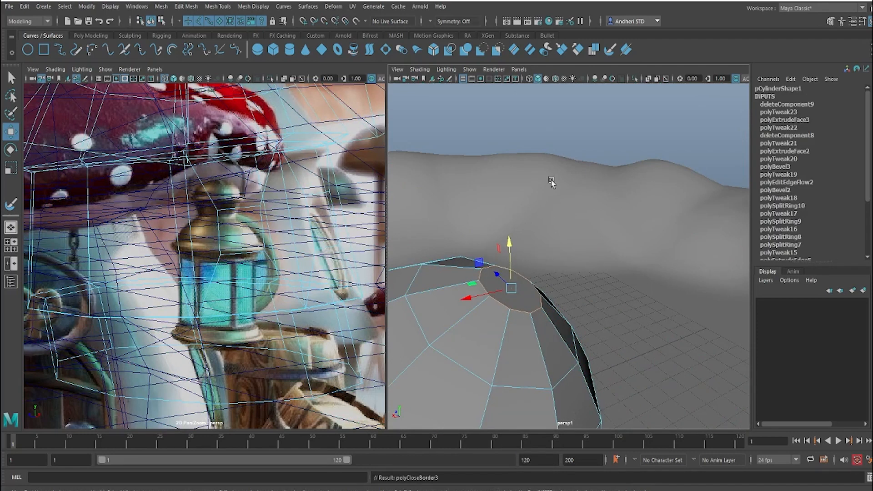
left_click(579, 205)
scroll(571, 236, "down", 10)
scroll(581, 252, "up", 8)
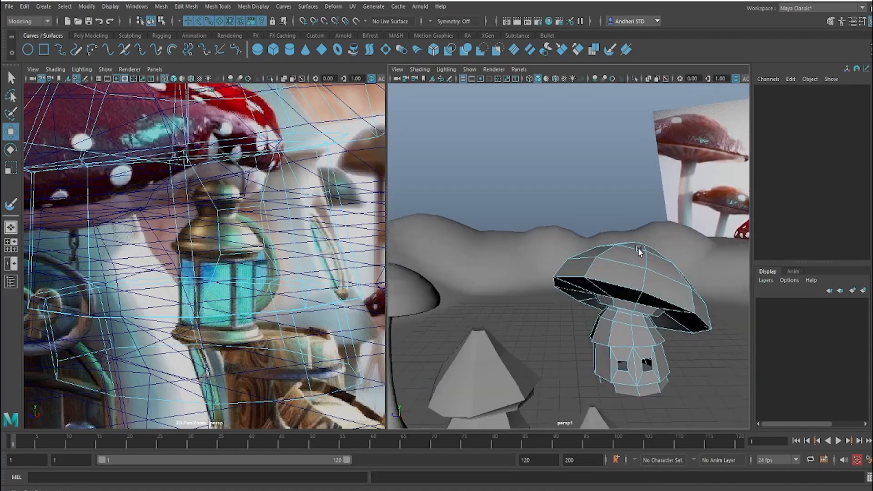
middle_click_drag(639, 249, 634, 202, "alt")
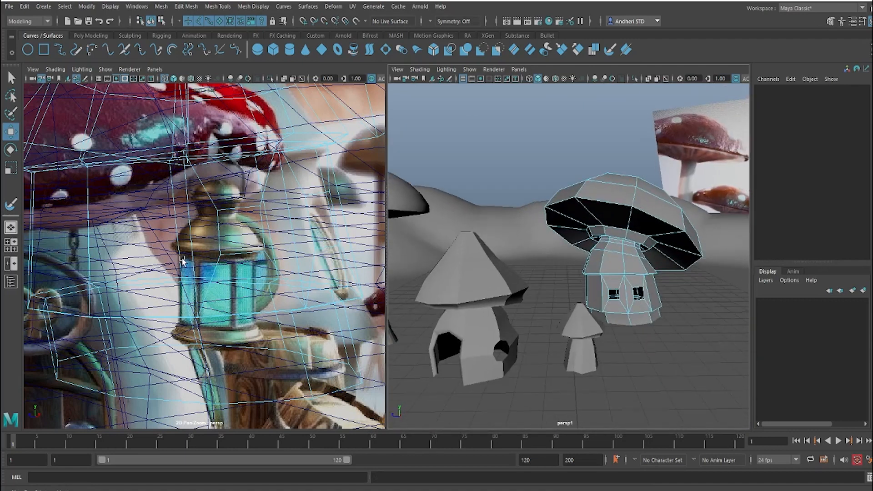
left_click_drag(571, 315, 602, 313, "alt")
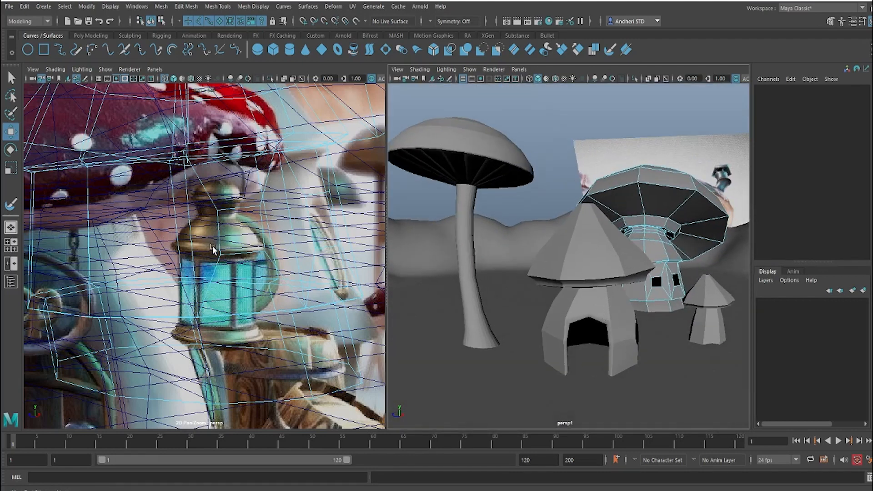
Step: Examine the door, lantern and barrel in the reference image and compare them with the blocked-out mushrooms
scroll(213, 251, "down", 4)
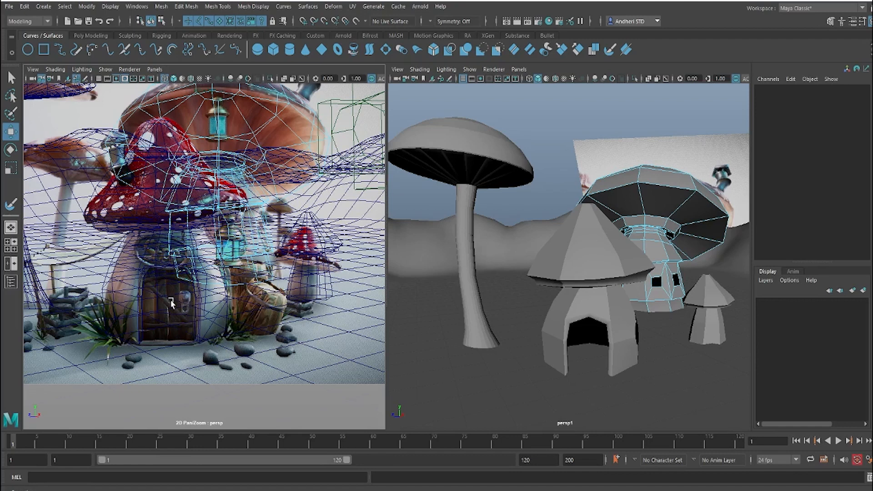
right_click_drag(126, 278, 397, 354)
middle_click_drag(165, 384, 244, 273)
right_click_drag(244, 274, 331, 323)
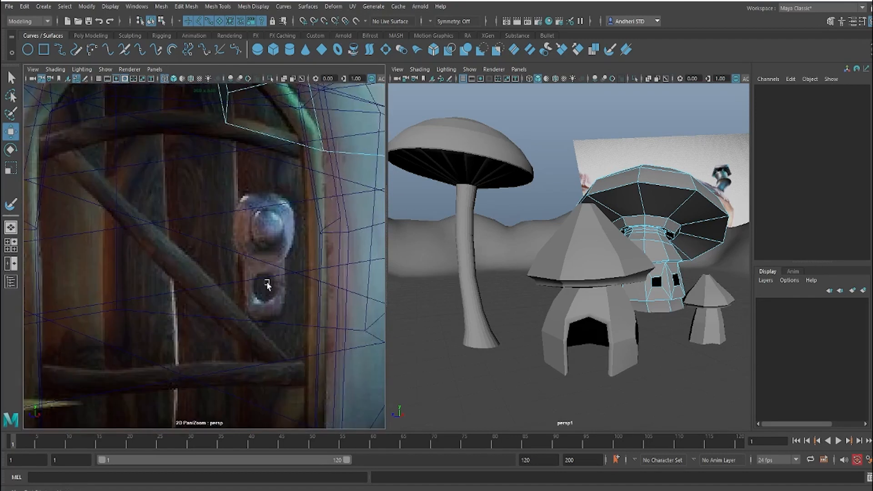
right_click_drag(295, 265, 195, 291)
middle_click_drag(306, 253, 273, 328)
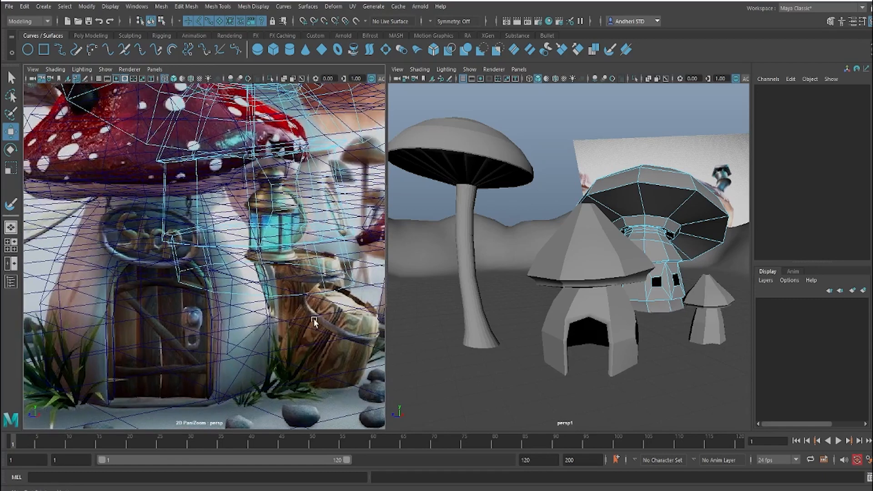
right_click_drag(314, 322, 268, 295)
middle_click_drag(265, 222, 241, 260)
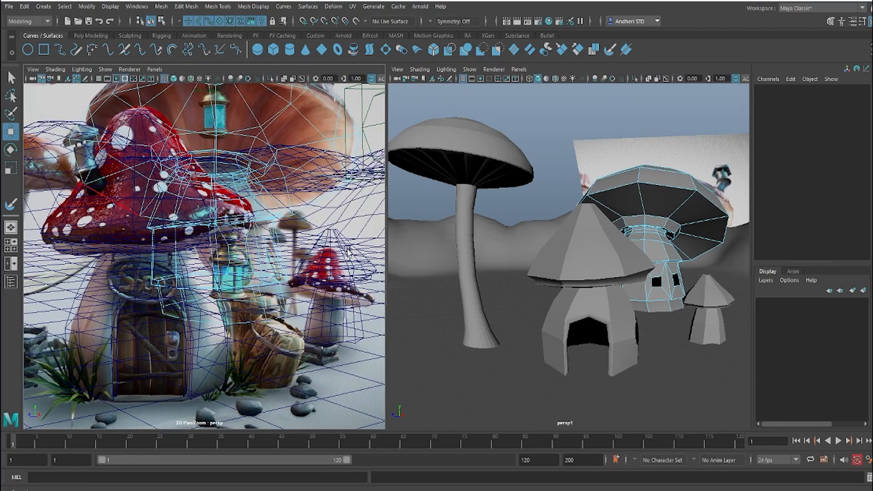
left_click_drag(532, 259, 521, 264, "alt")
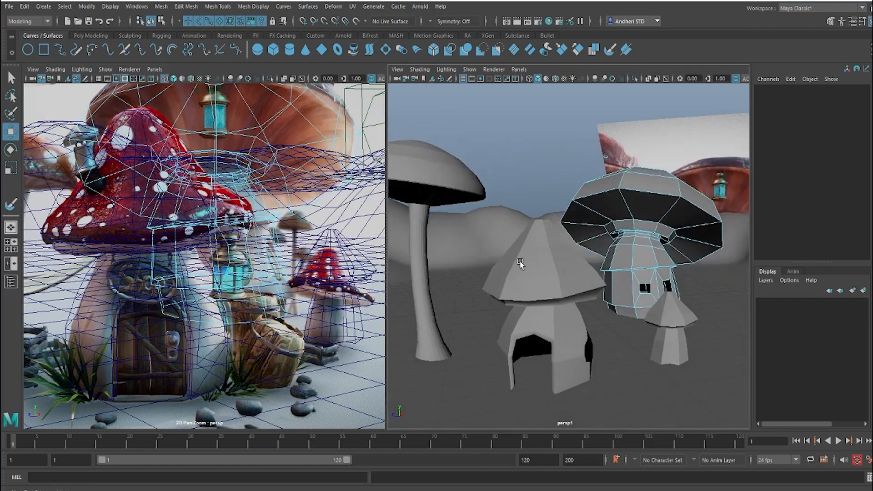
middle_click_drag(521, 263, 556, 287, "alt")
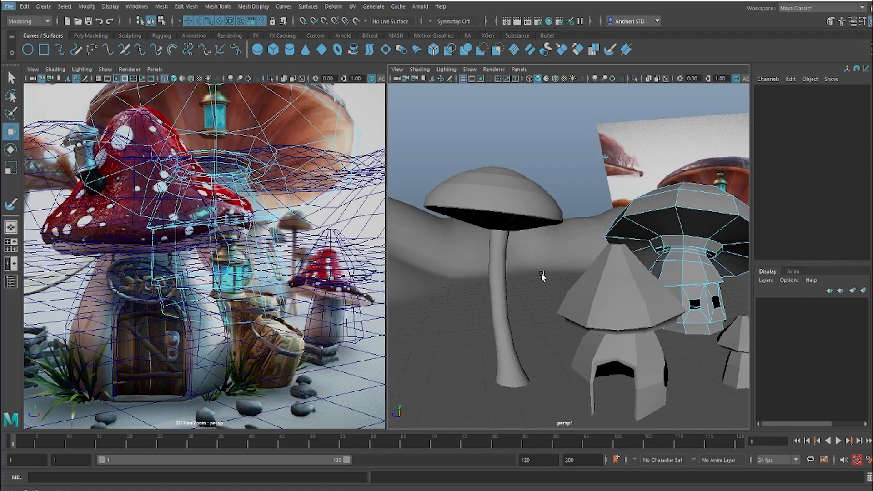
Step: Examine the chimney on the front house's red cap in the reference image and compare its position with the blocked-out cap
left_click_drag(542, 275, 570, 262, "alt")
right_click_drag(570, 262, 611, 277, "alt")
left_click(568, 266)
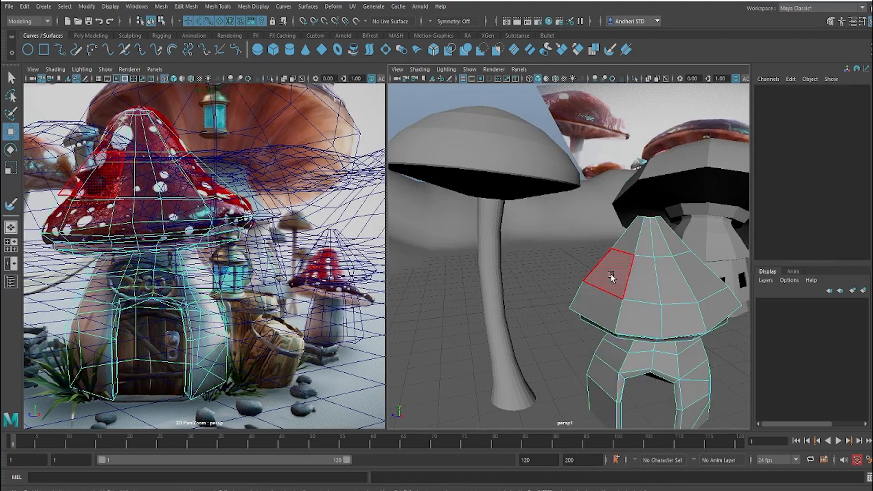
left_click(611, 276)
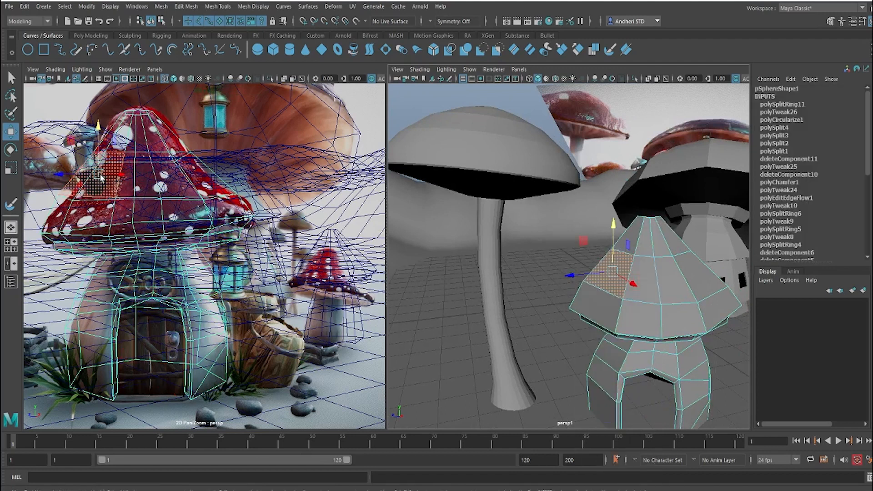
left_click_drag(682, 301, 596, 290, "alt")
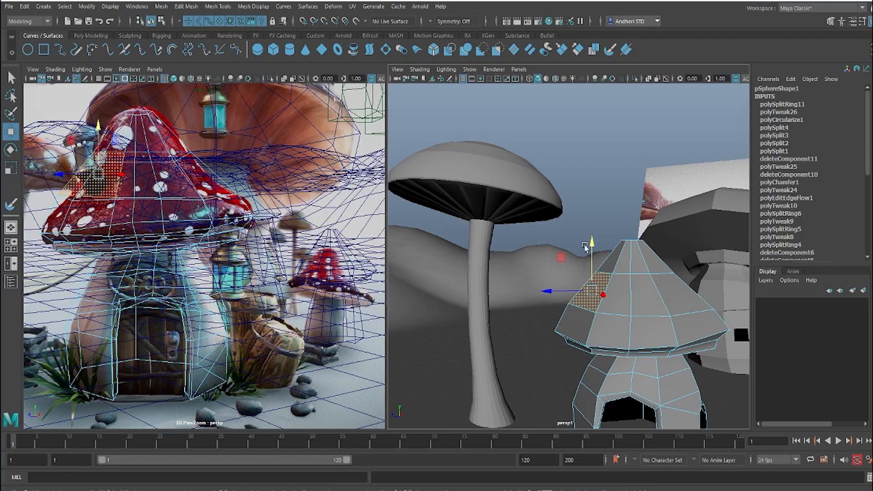
left_click(592, 173)
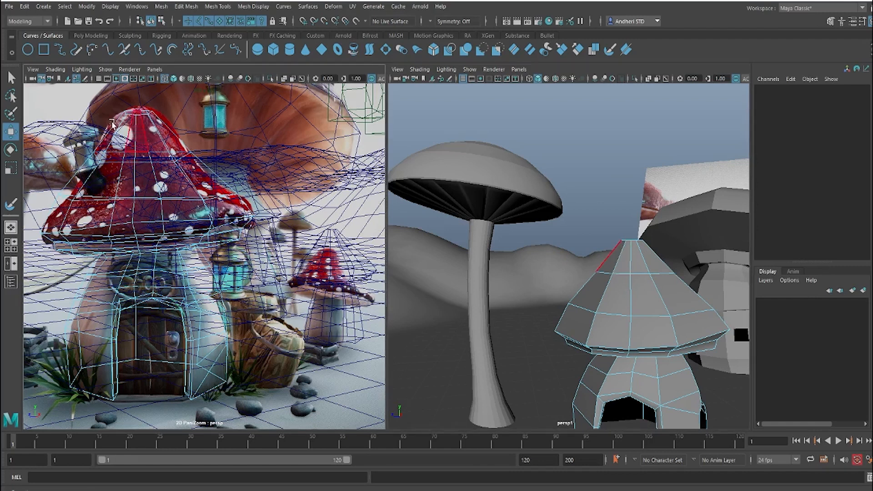
scroll(131, 137, "up", 5)
middle_click_drag(59, 182, 271, 244)
scroll(271, 245, "up", 4)
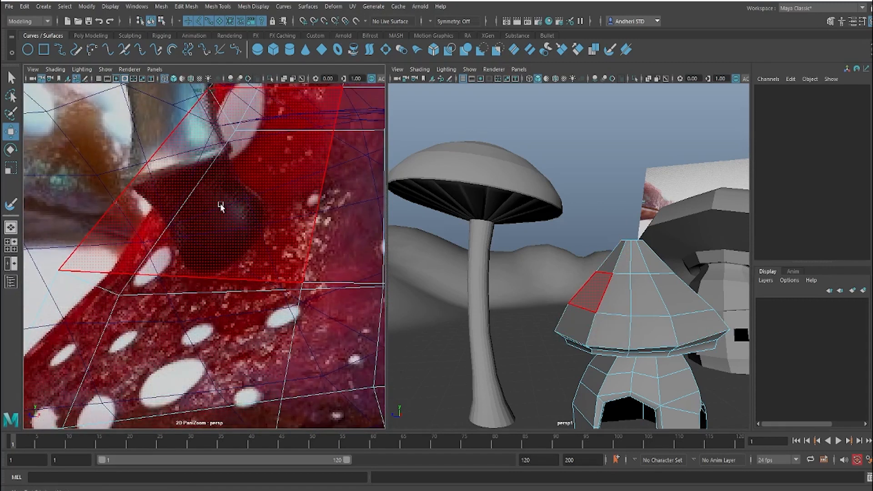
scroll(231, 194, "down", 4)
middle_click_drag(214, 168, 155, 216)
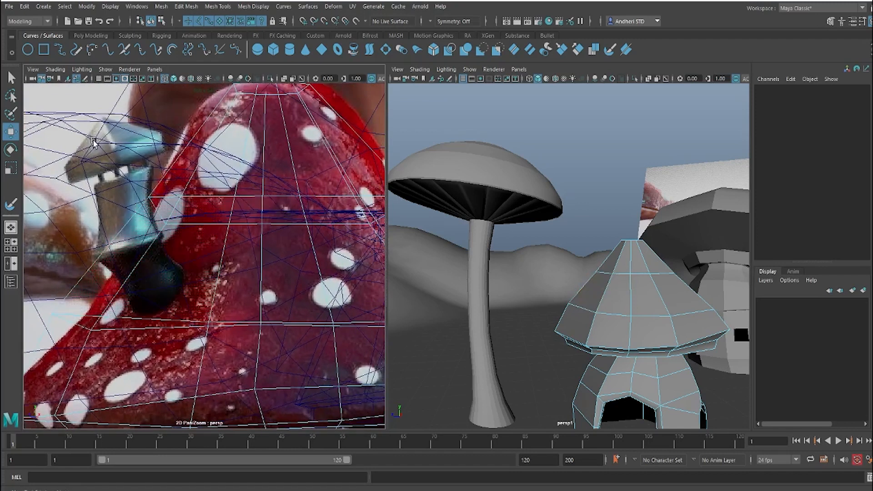
Step: Create a polygon sphere with a radius of about 1.175 on an empty part of the grid in the top view
key("space")
left_click_drag(565, 207, 503, 205)
scroll(588, 206, "down", 5)
middle_click_drag(591, 209, 791, 220, "alt")
middle_click_drag(491, 214, 795, 215, "alt")
scroll(612, 226, "up", 10)
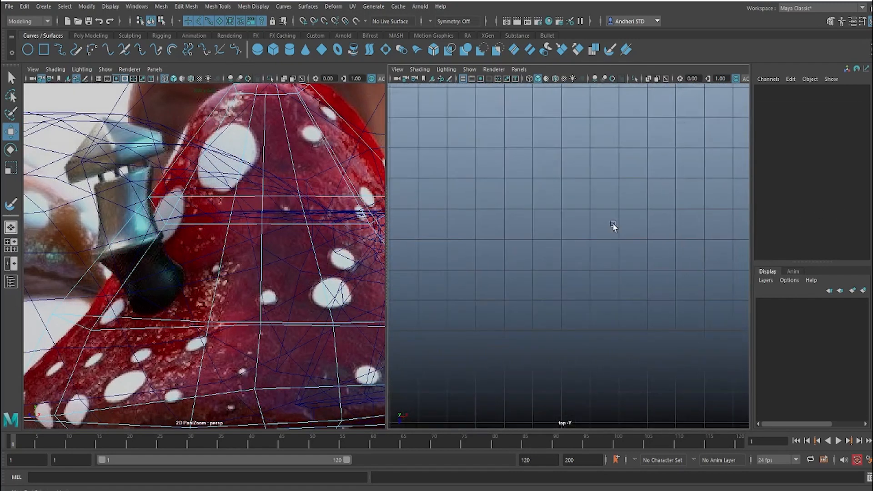
left_click(90, 36)
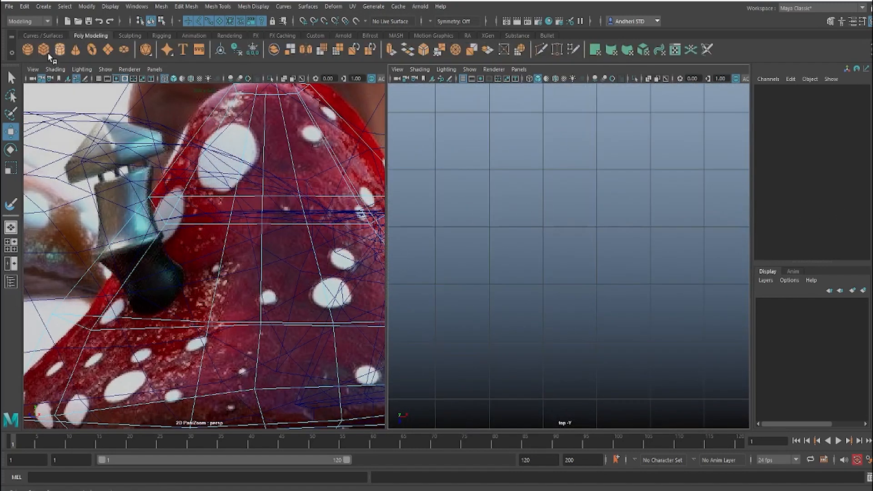
left_click(27, 49)
left_click_drag(491, 232, 566, 273)
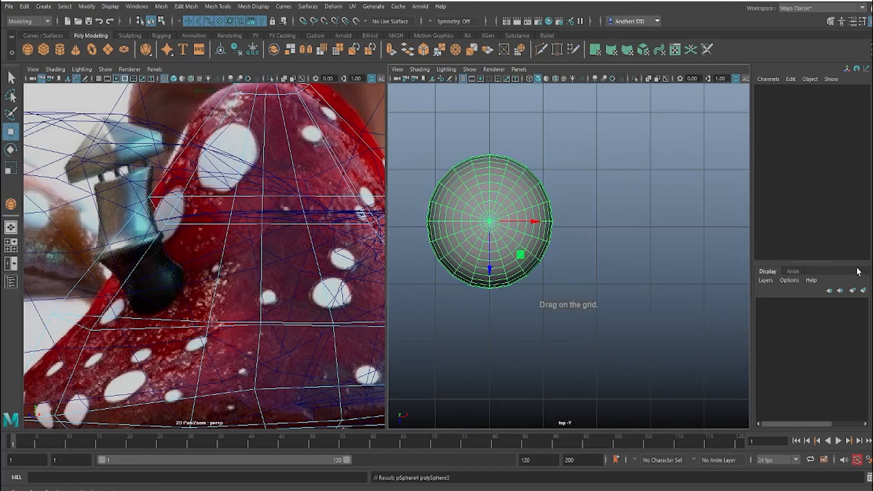
Step: Reduce the sphere's axis and height subdivisions to 4 each to get a four-sided low-poly form
left_click(810, 214)
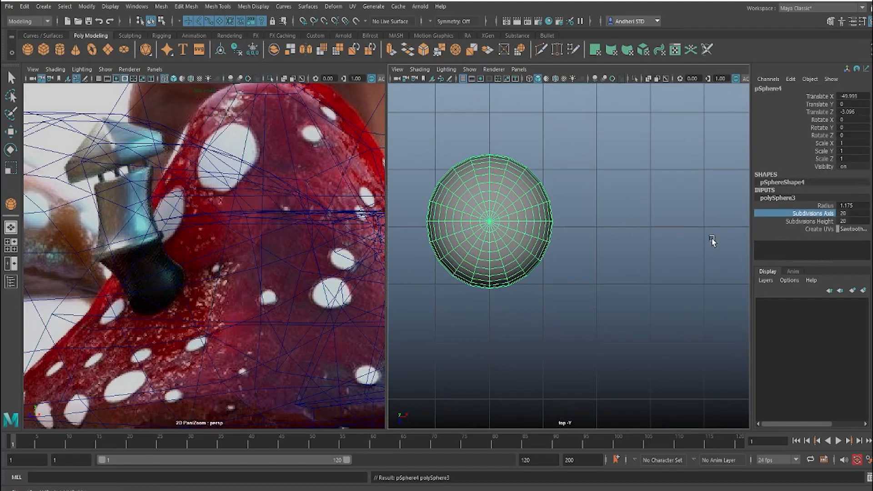
left_click(816, 220, "shift")
middle_click_drag(647, 209, 582, 219)
key("w")
left_click(626, 267)
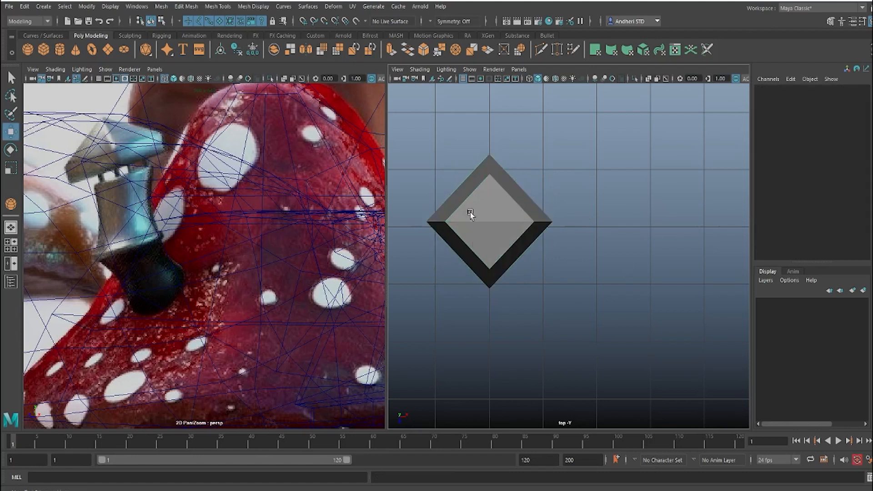
Step: Inspect the low-poly sphere up close from the side in the perspective view
key("space")
left_click_drag(542, 254, 563, 125)
key("space")
left_click_drag(530, 194, 590, 113, "alt")
key("space")
left_click(542, 223)
key("space")
left_click(600, 189)
key("space")
key("space")
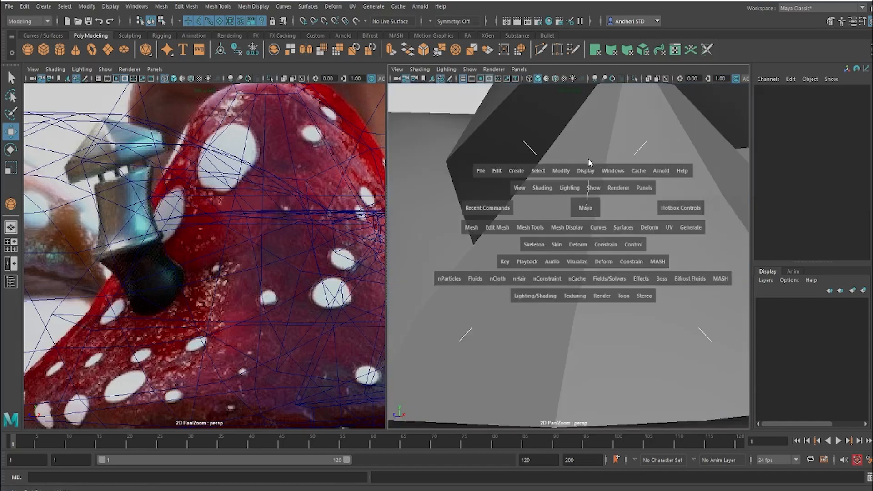
left_click_drag(585, 210, 588, 117)
key("a")
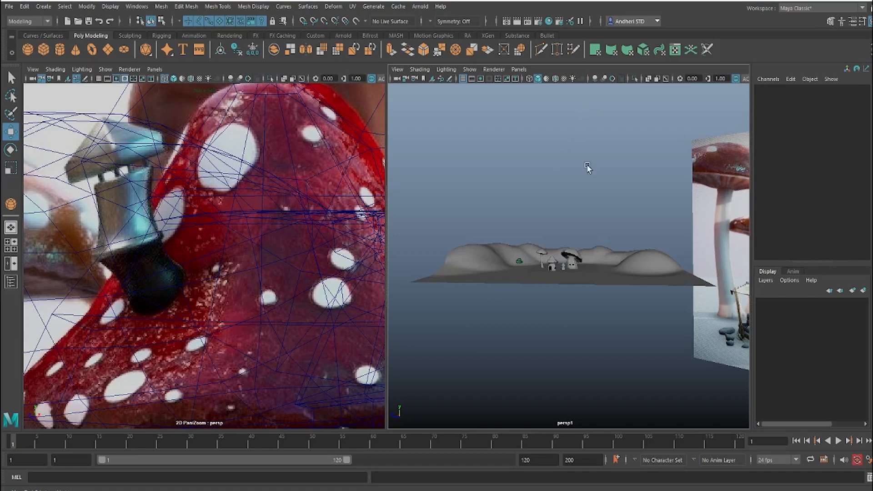
left_click_drag(594, 160, 520, 161, "alt")
middle_click_drag(520, 161, 619, 153, "alt")
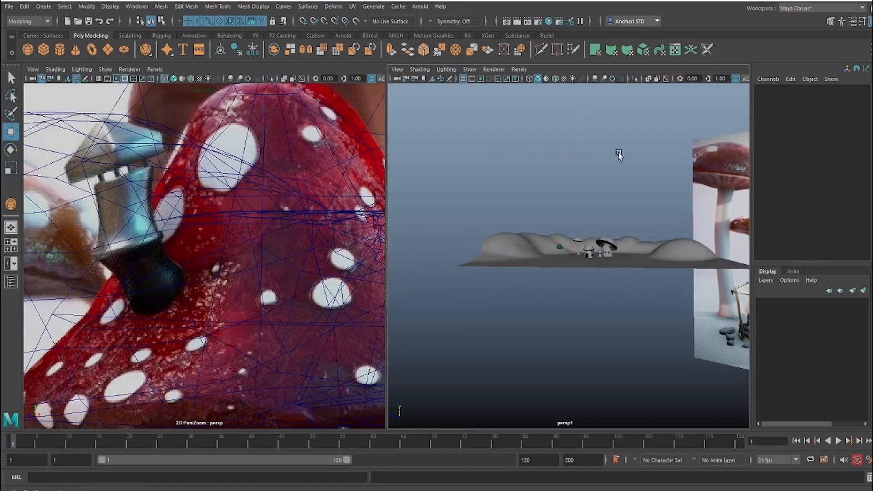
right_click_drag(619, 153, 605, 196, "alt")
left_click_drag(605, 196, 555, 254, "alt")
right_click_drag(554, 253, 658, 266, "alt")
left_click_drag(658, 265, 518, 220, "alt")
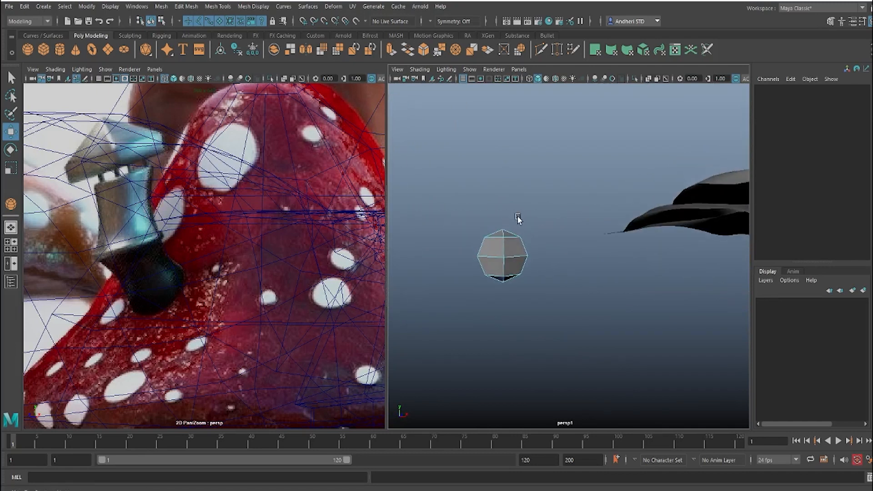
right_click_drag(518, 220, 487, 230, "alt")
middle_click_drag(487, 230, 553, 255, "alt")
left_click_drag(553, 254, 493, 222, "alt")
right_click_drag(493, 223, 506, 241, "alt")
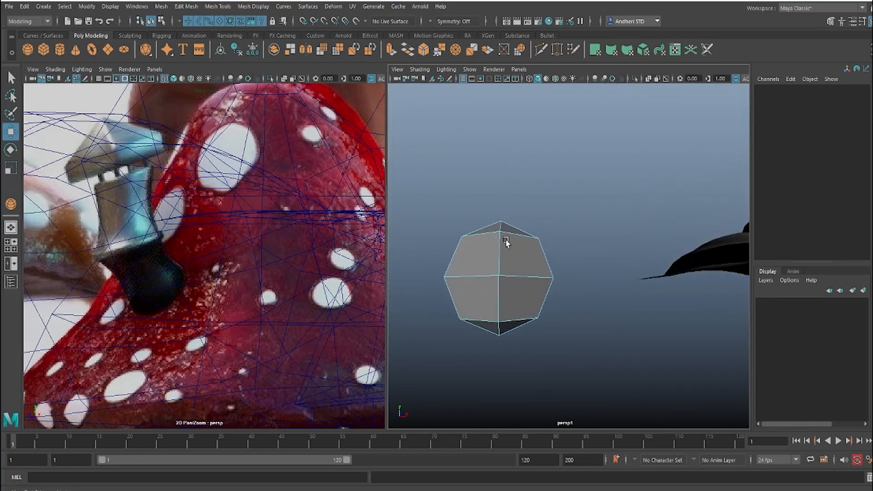
Step: Lower the sphere's upper edge loop and scale it outward, and move the top vertex down to form a flatter chimney roof
double_click(505, 236)
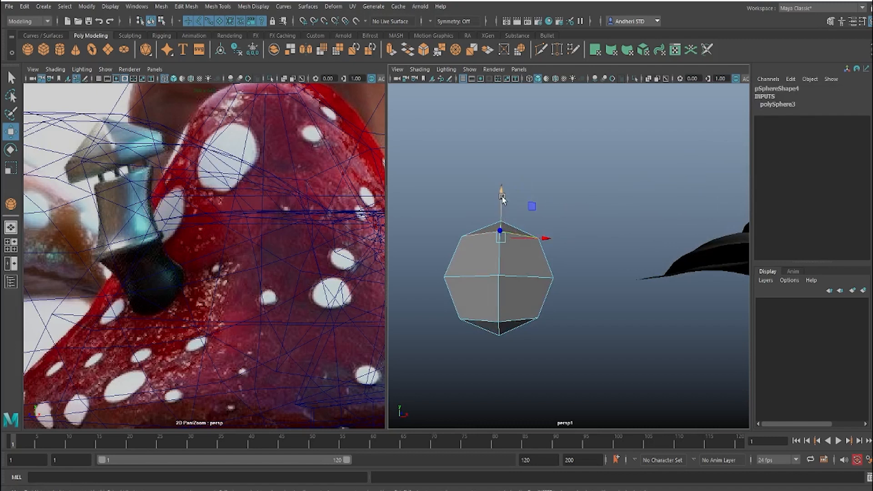
left_click_drag(500, 191, 498, 221)
key("r")
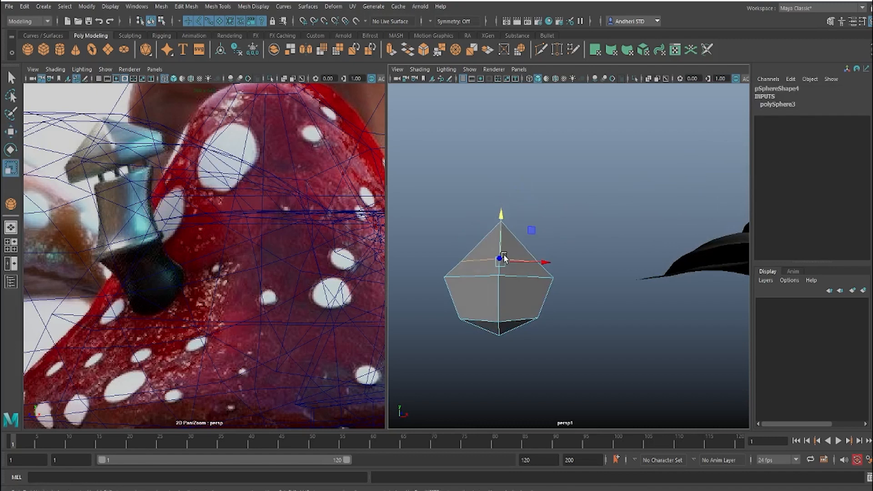
left_click_drag(504, 260, 520, 266)
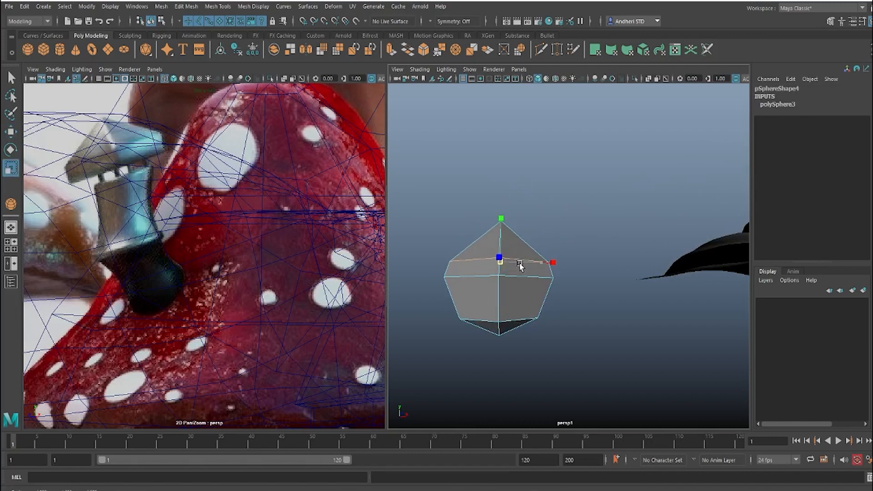
left_click(501, 219)
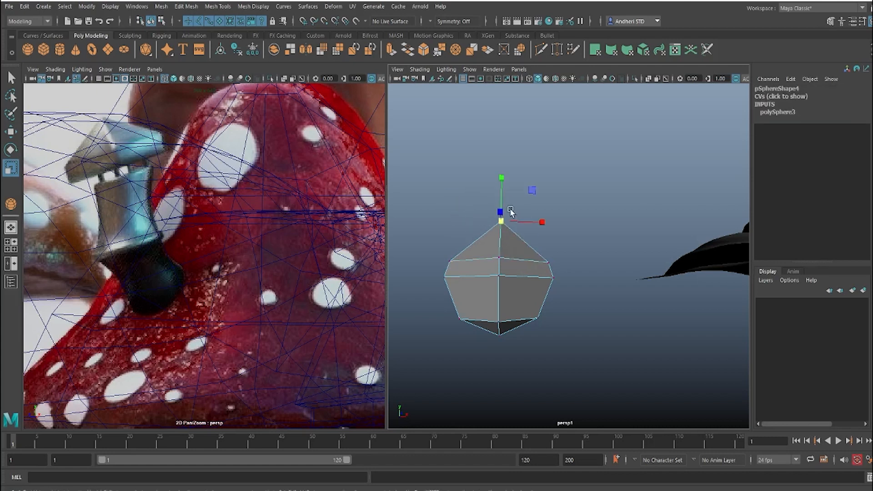
key("w")
left_click_drag(501, 194, 502, 205)
Step: Delete the faces of the sphere's lower half so only the pyramid-shaped roof is left
right_click_drag(482, 285, 480, 265)
left_click_drag(662, 368, 424, 291)
key("Delete")
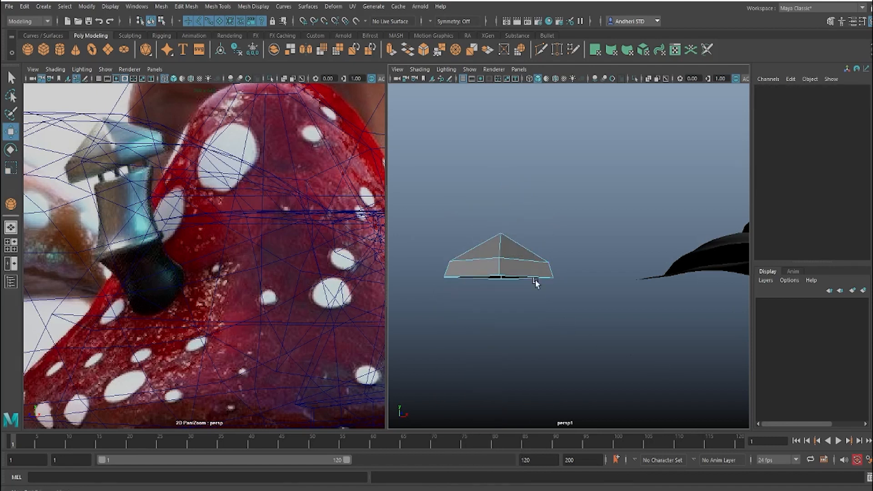
Step: Bevel the edges of the chimney roof with a fraction of 0.06
right_click_drag(517, 254, 574, 205)
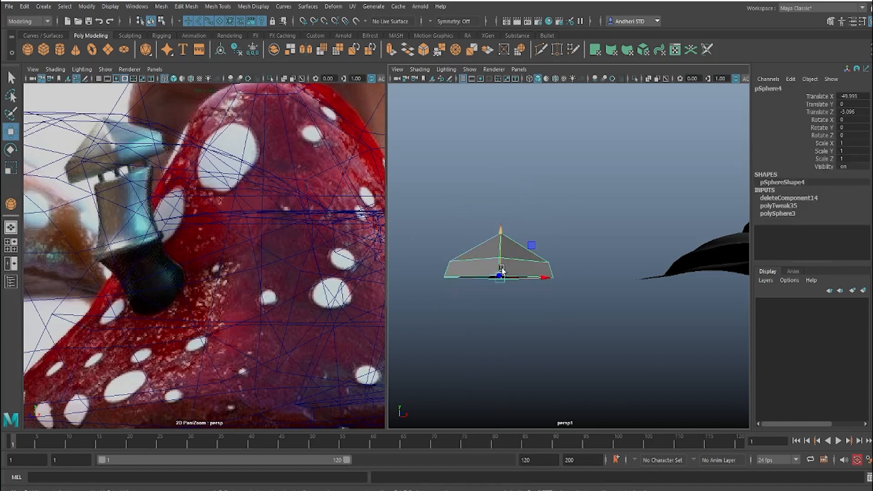
right_click_drag(502, 238, 504, 175)
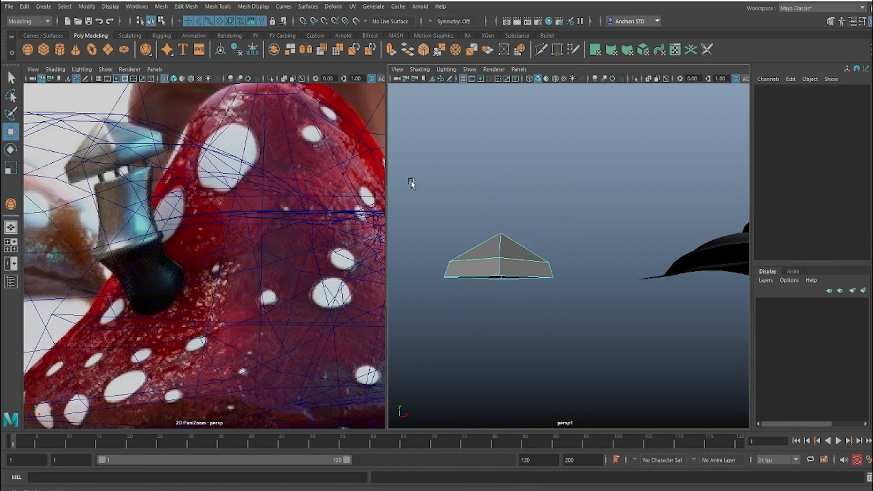
double_click(477, 244)
right_click_drag(473, 238, 526, 241, "shift")
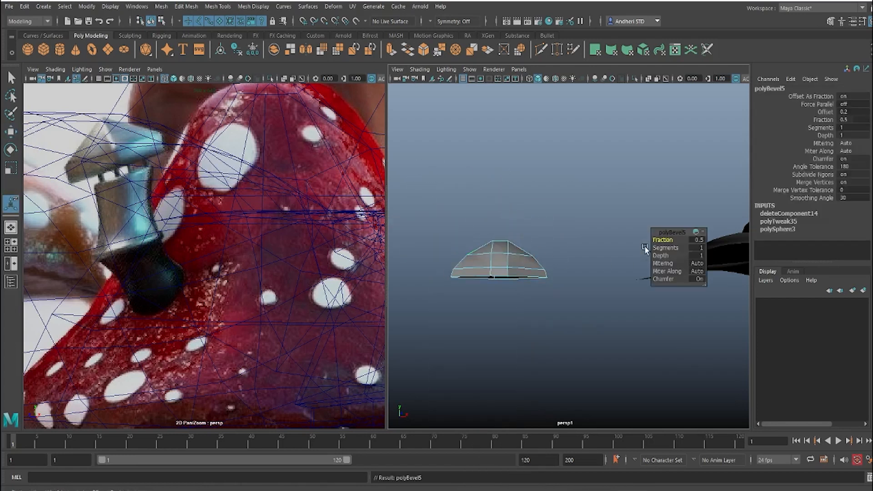
left_click_drag(655, 239, 638, 240)
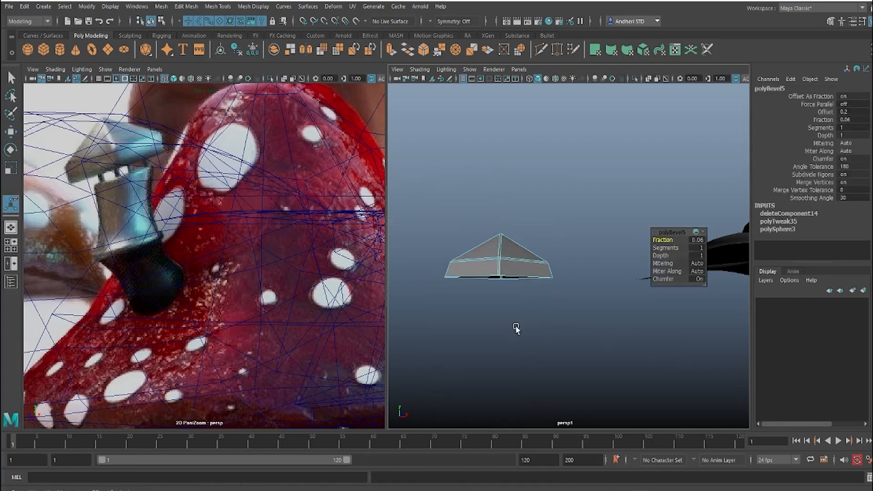
key("q")
left_click(612, 239)
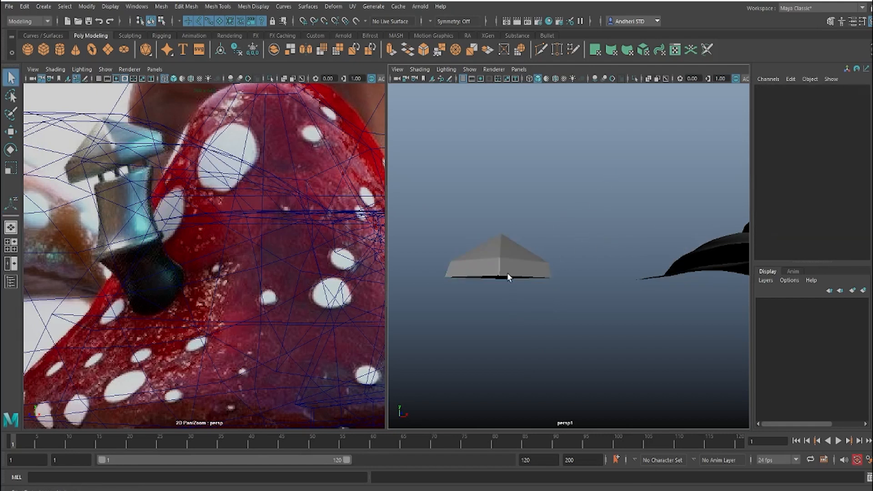
Step: Extrude the roof's bottom border edges and scale them inward to cover the underside
right_click_drag(506, 272, 513, 159)
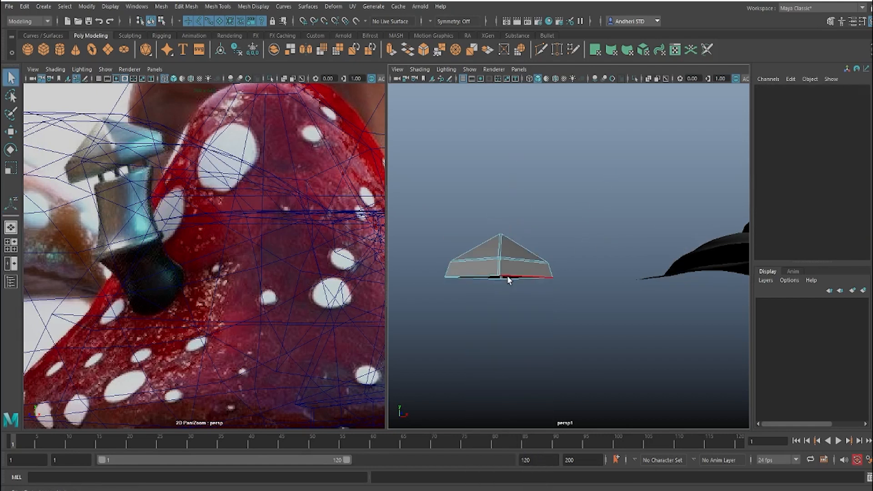
left_click(507, 275)
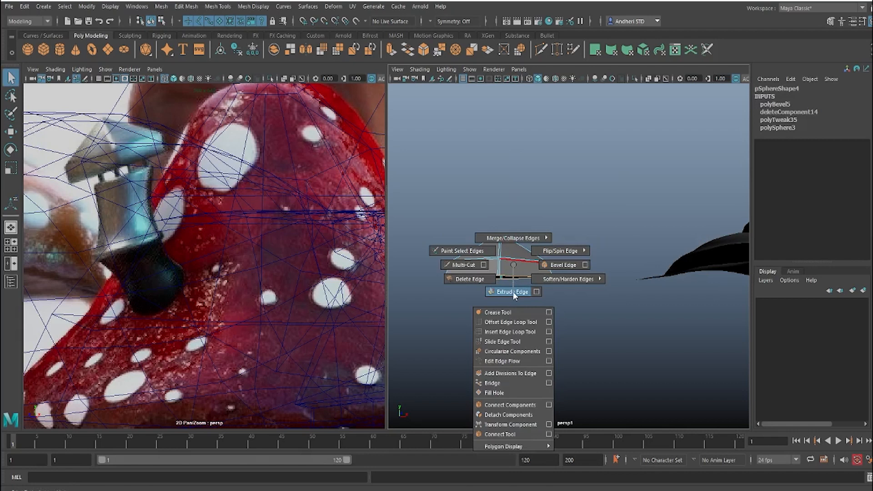
left_click(513, 291)
key("r")
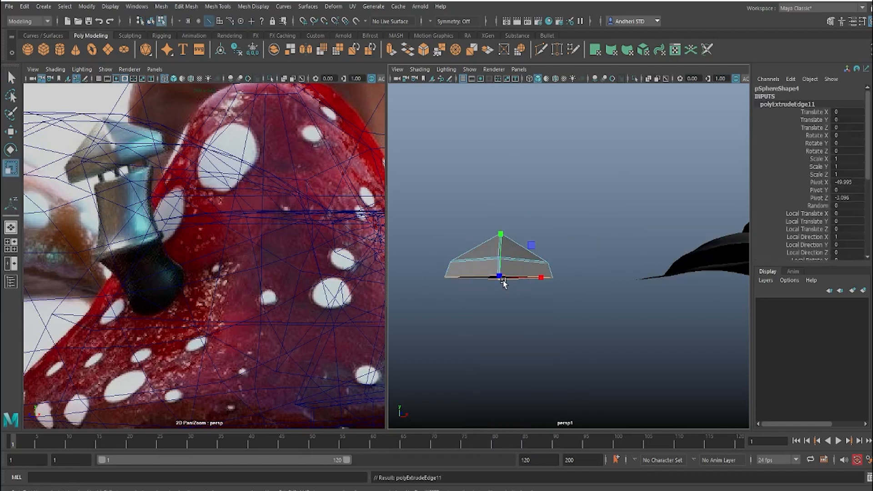
left_click_drag(500, 278, 431, 304)
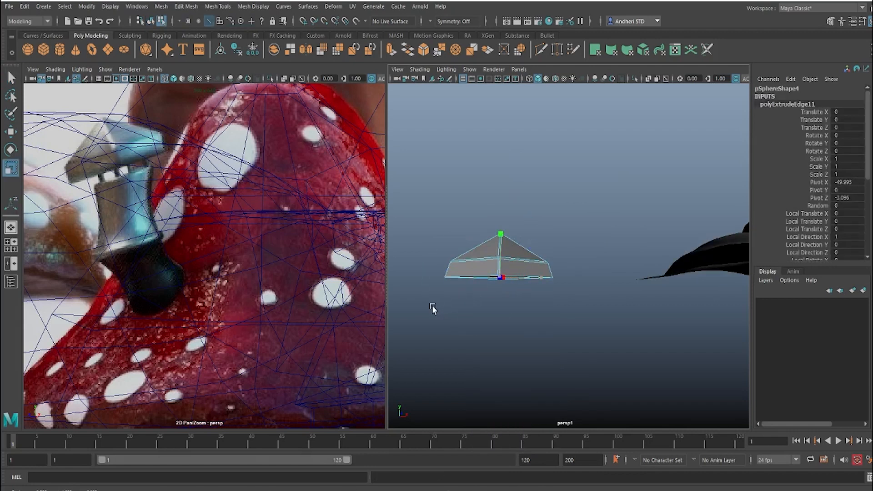
left_click(514, 295)
left_click_drag(514, 295, 507, 260, "alt")
Step: Insert two supporting edge loops around the chimney roof's lower rim and turn on its smooth mesh preview
middle_click_drag(533, 289, 583, 239, "alt")
right_click_drag(583, 238, 614, 319, "alt")
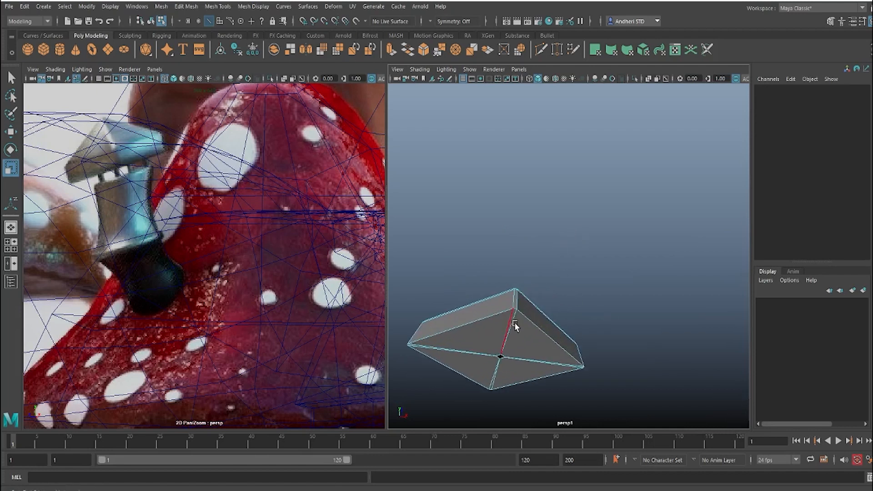
right_click_drag(514, 326, 630, 222)
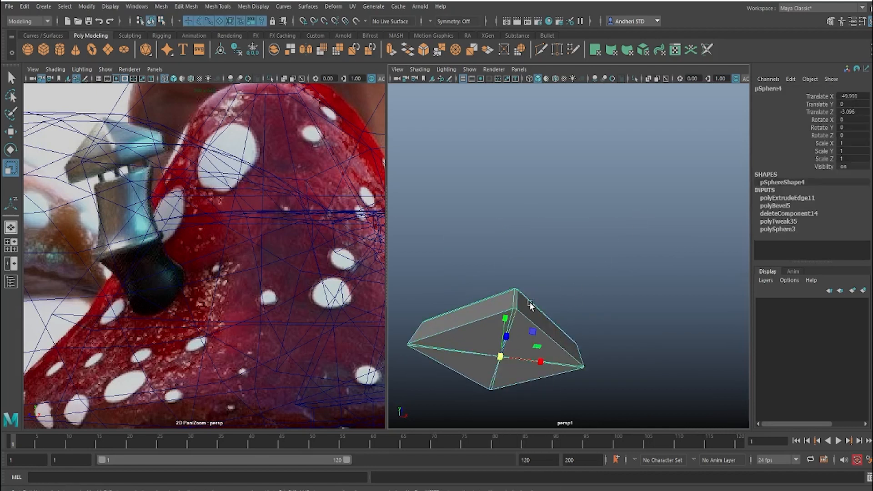
right_click_drag(531, 297, 446, 275, "shift")
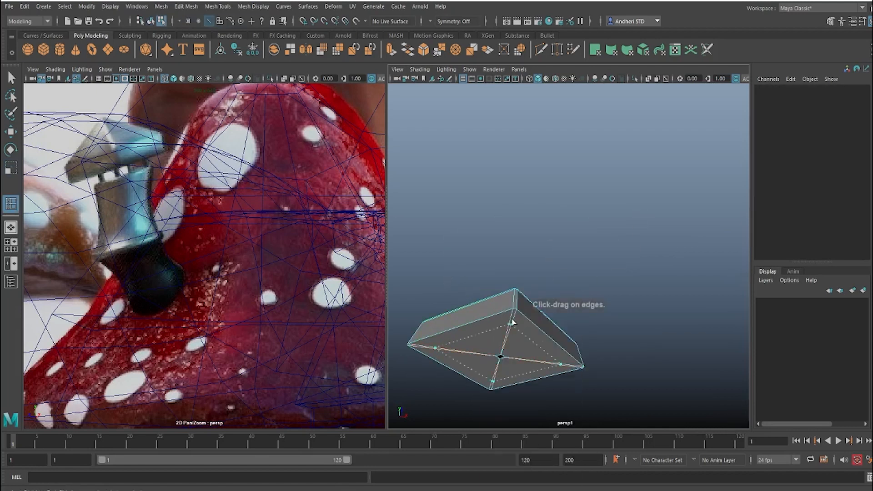
left_click_drag(514, 309, 516, 305)
left_click(554, 276)
left_click_drag(555, 275, 563, 306, "alt")
left_click(538, 205)
key("3")
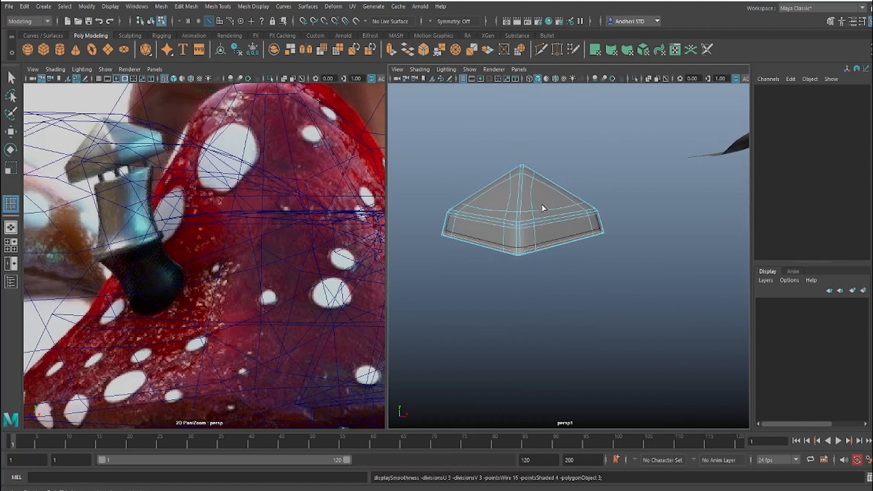
key("w")
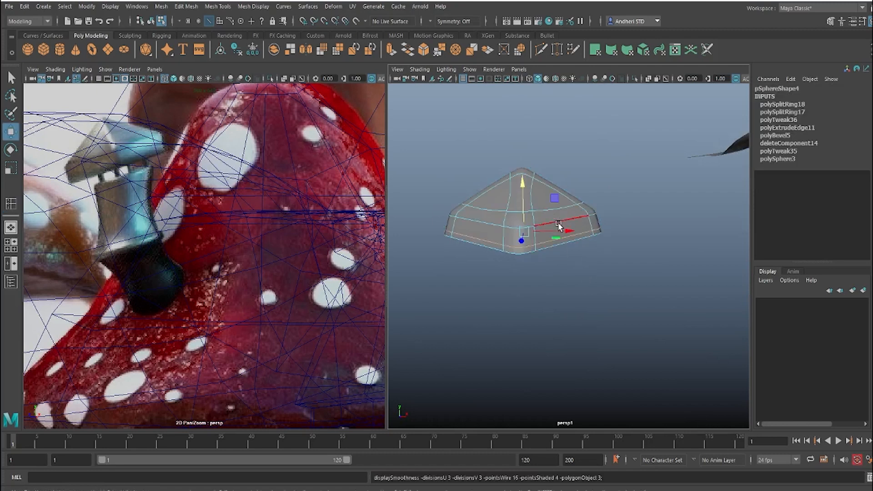
Step: Draw a polygon cylinder centred on the chimney roof, about 0.82 in radius and 1.31 high
right_click_drag(591, 207, 594, 187)
left_click(594, 187)
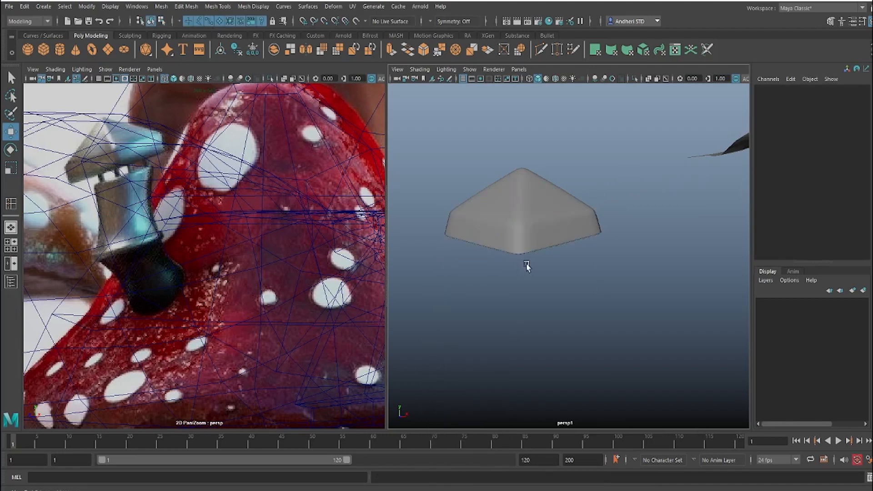
left_click_drag(526, 266, 538, 241, "alt")
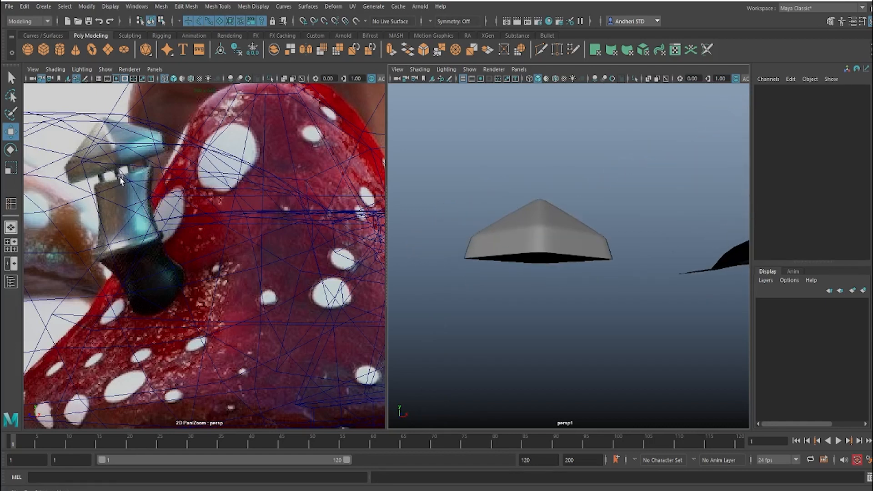
left_click_drag(553, 237, 574, 226, "alt")
key("space")
middle_click_drag(519, 234, 551, 224, "alt")
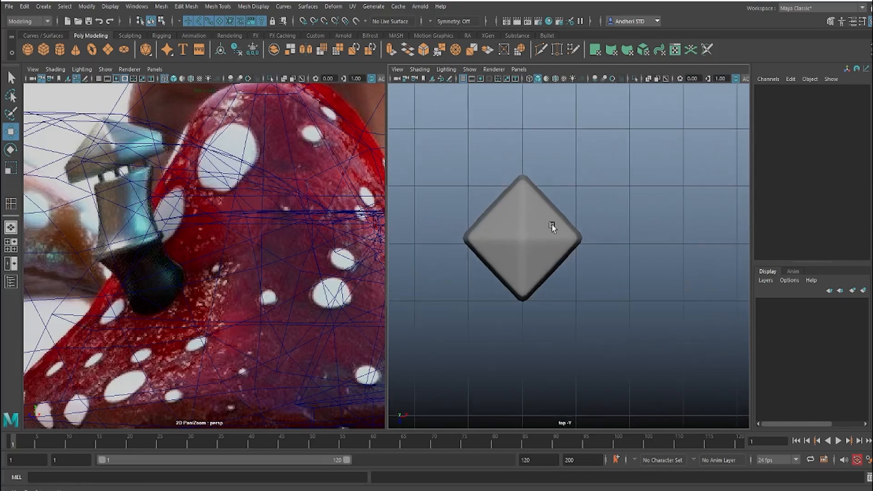
left_click(59, 49)
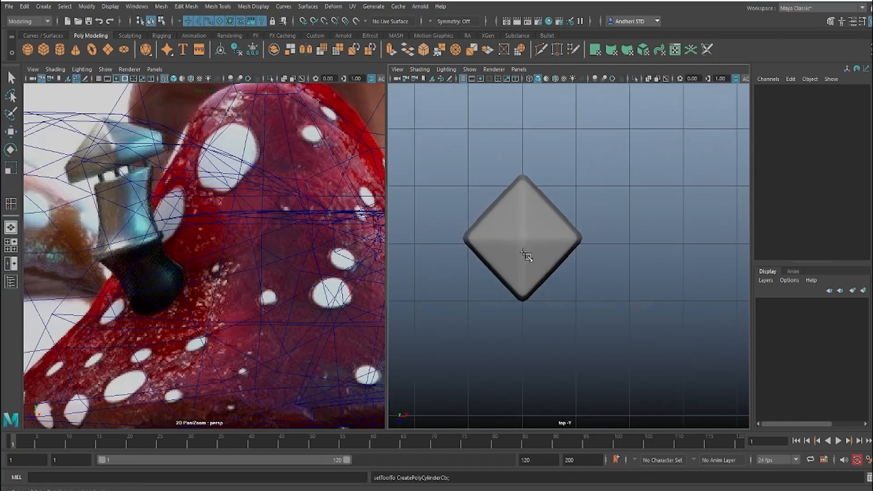
mouse_move(547, 261)
left_mouse_down()
mouse_move(571, 278)
mouse_move(553, 273)
left_mouse_up()
left_click_drag(532, 237, 519, 180)
key("space")
key("F10")
key("space")
left_click_drag(540, 232, 544, 141)
key("space")
left_click_drag(550, 214, 553, 90)
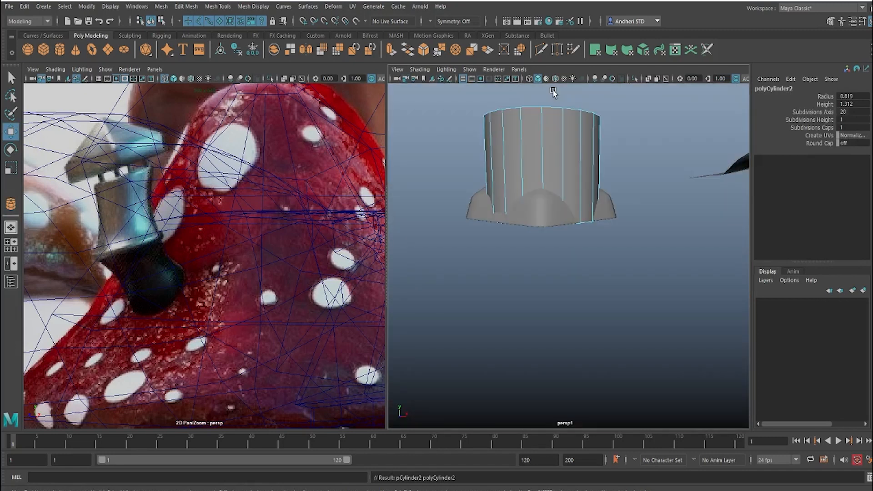
Step: Set the cylinder's cap subdivisions to 0
key("a")
left_click_drag(441, 235, 464, 271)
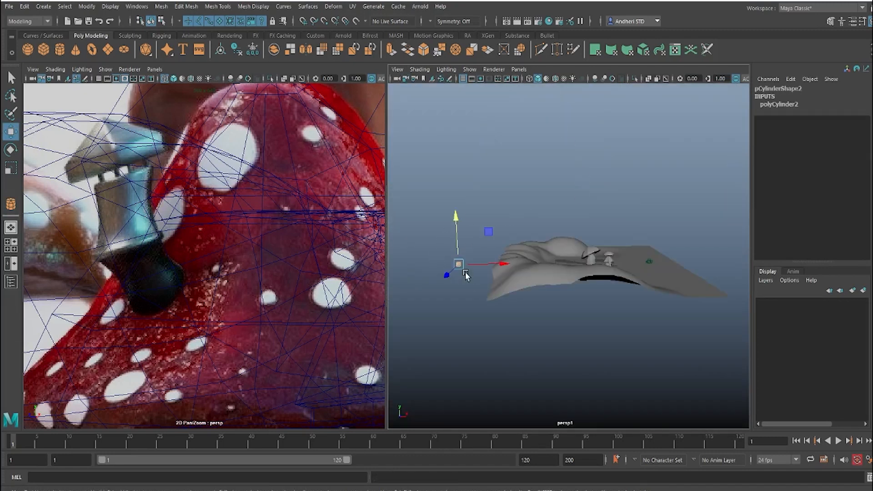
key("f")
scroll(500, 248, "down", 5)
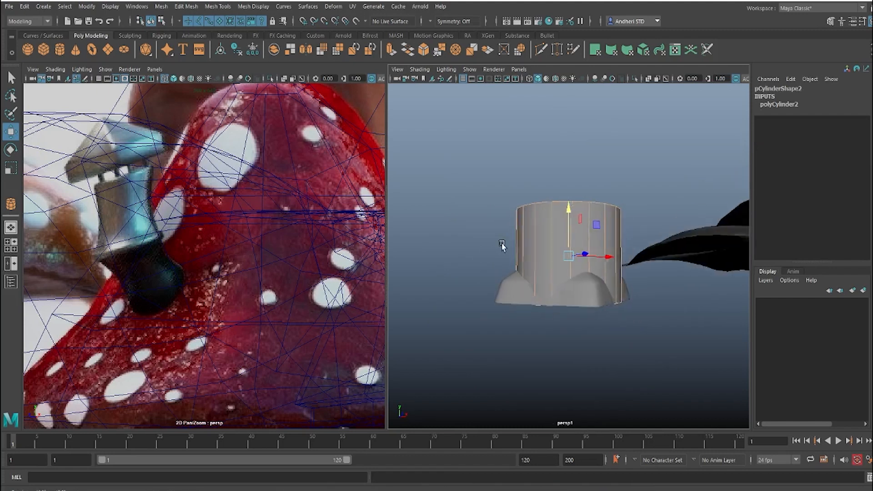
key("F8")
left_click_drag(564, 234, 536, 258, "alt")
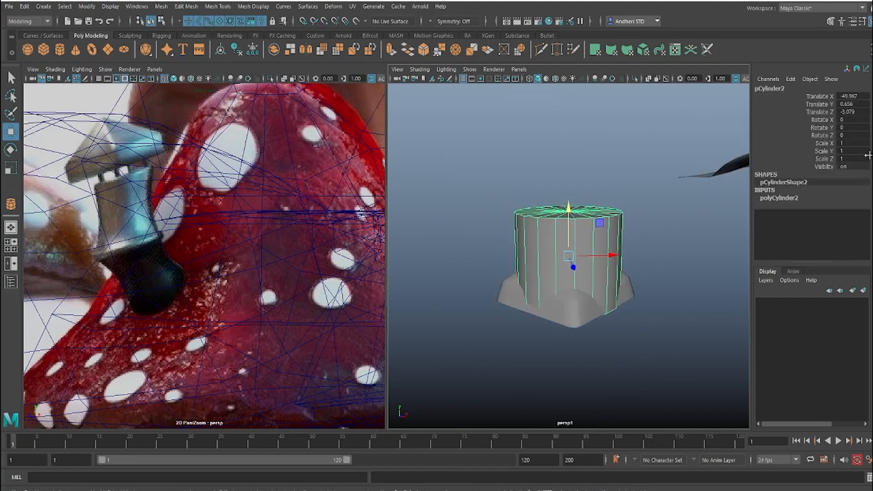
left_click(793, 198)
double_click(848, 236)
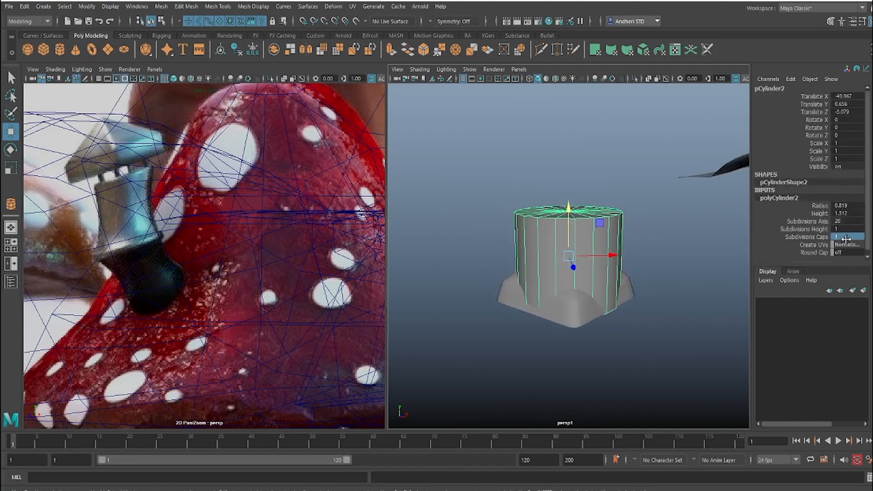
key("Return")
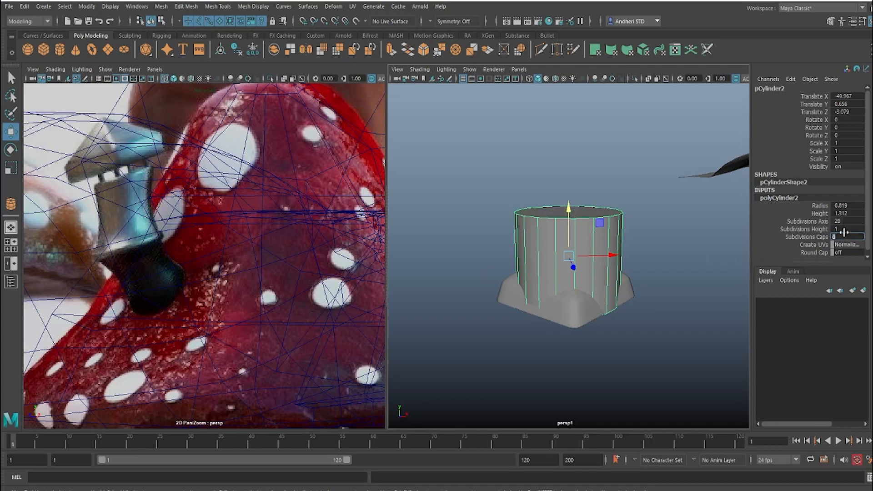
Step: Reduce the cylinder's axis subdivisions to 10 and move it down below the chimney roof, to about -1.26 in Y
left_click(818, 222)
middle_click_drag(462, 271, 417, 270)
left_click_drag(591, 245, 541, 242, "alt")
key("w")
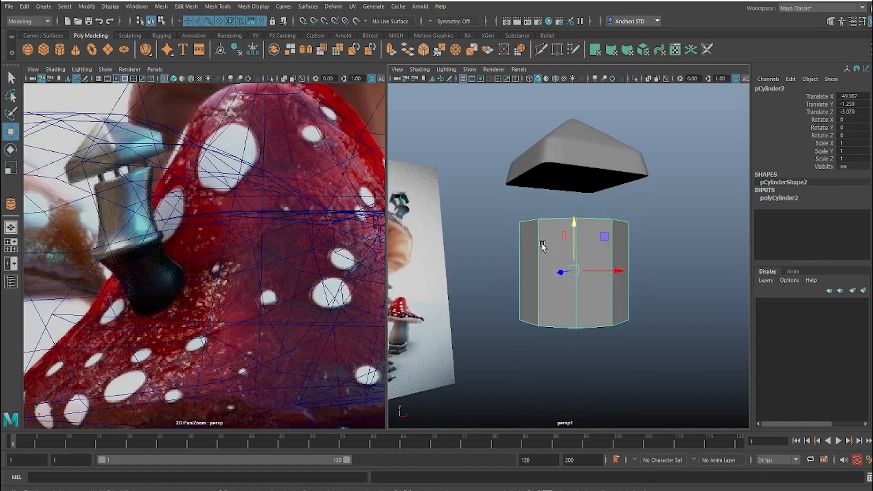
Step: Set the cylinder's height subdivisions to 4
left_click(789, 199)
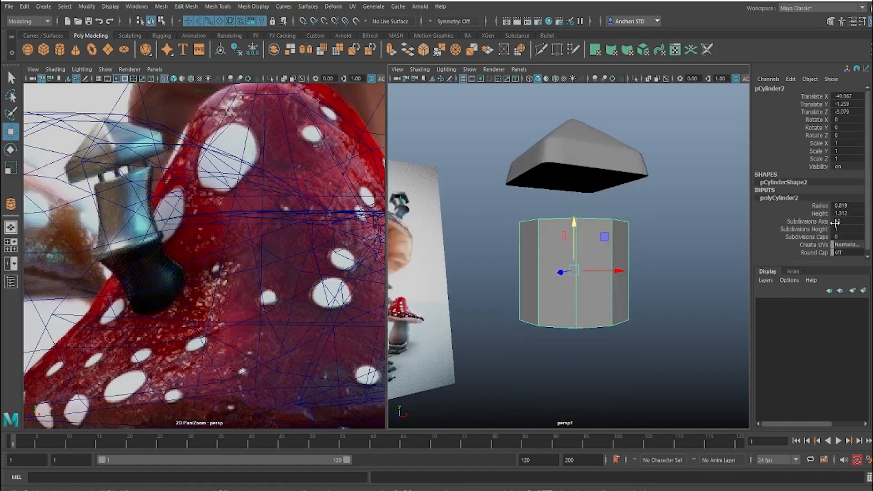
left_click(814, 230)
middle_click_drag(608, 255, 646, 245)
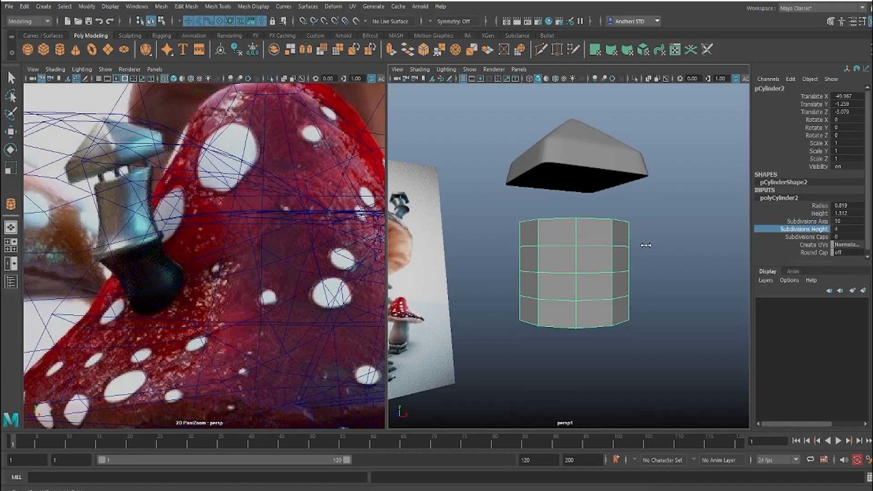
Step: Scale the cylinder's inner edge loops inward so the chimney body narrows slightly at its middle
right_click_drag(569, 277, 570, 182)
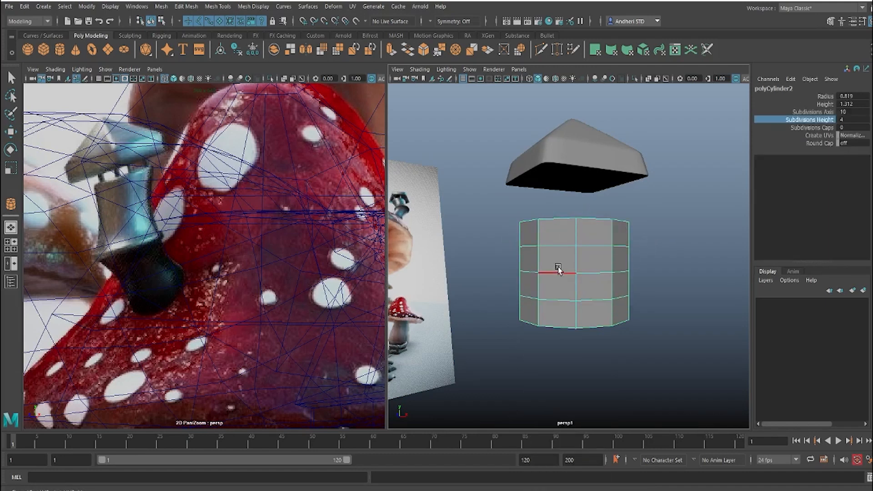
left_click(557, 272)
key("w")
key("r")
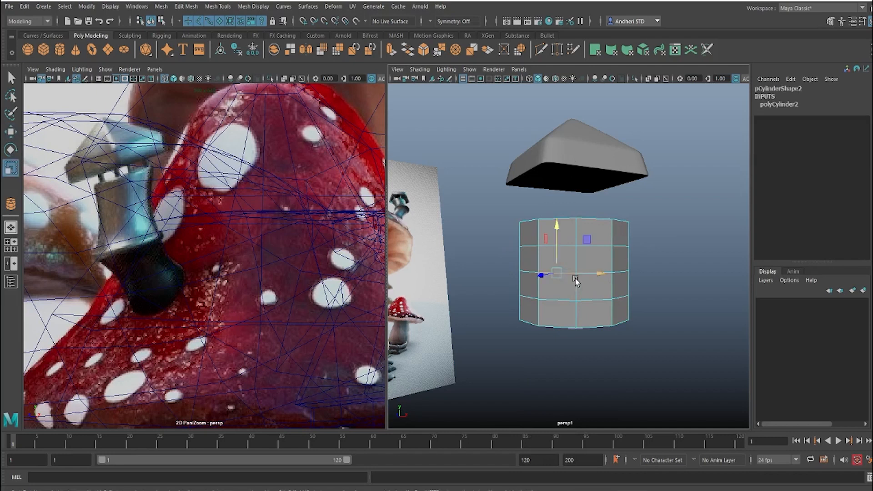
double_click(524, 272)
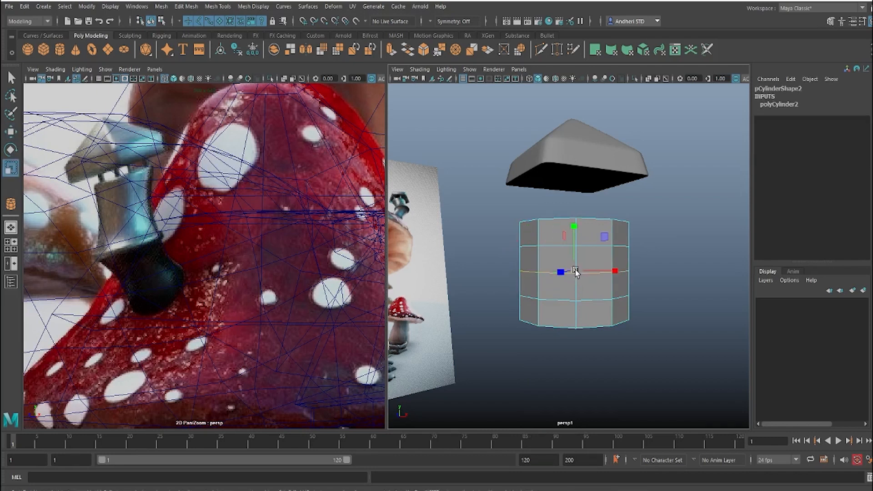
left_click_drag(575, 271, 565, 247)
double_click(551, 244)
double_click(549, 297)
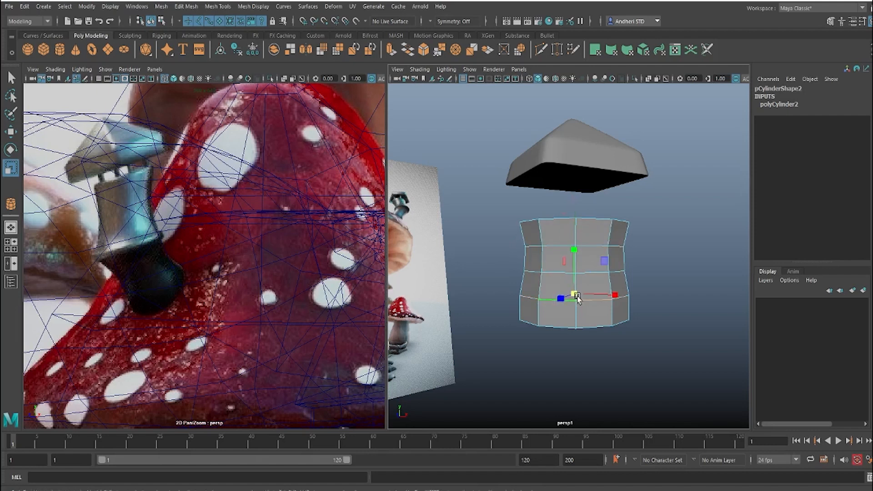
left_click_drag(575, 295, 570, 273)
double_click(548, 272)
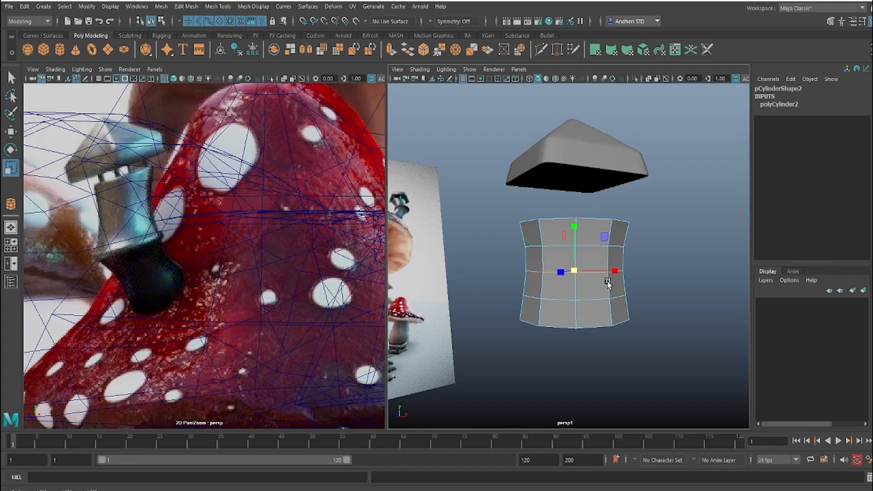
Step: Extrude the cylinder's bottom face and move it down and sideways to form the chimney's slanted lower section
left_click_drag(610, 277, 582, 295, "alt")
right_click_drag(567, 279, 566, 284)
left_click(563, 282)
left_click_drag(628, 238, 621, 249, "alt")
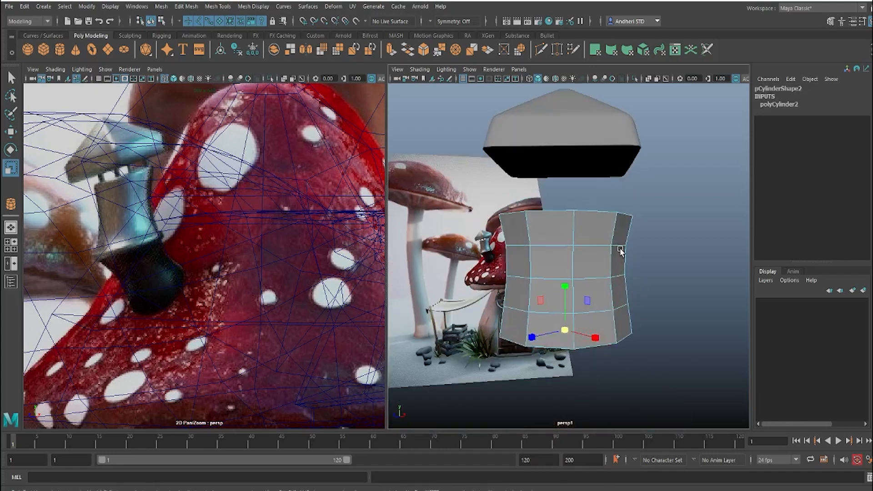
middle_click_drag(621, 249, 610, 200, "alt")
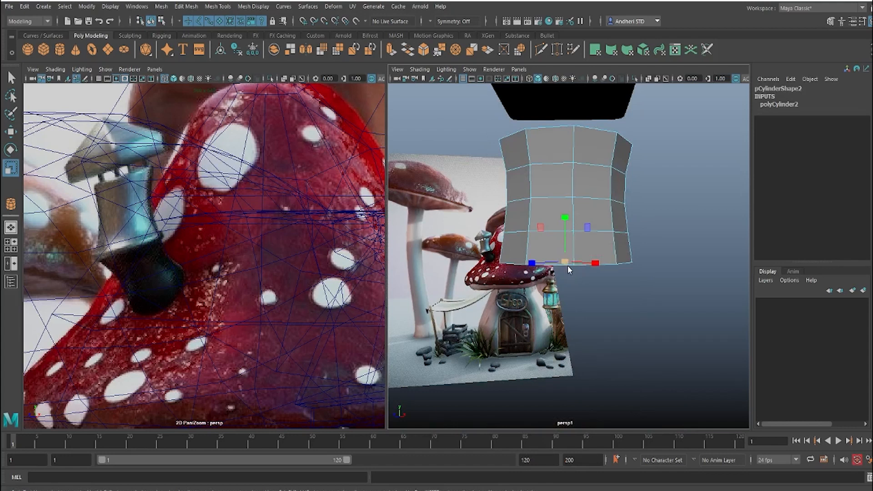
right_click_drag(567, 266, 566, 293, "shift")
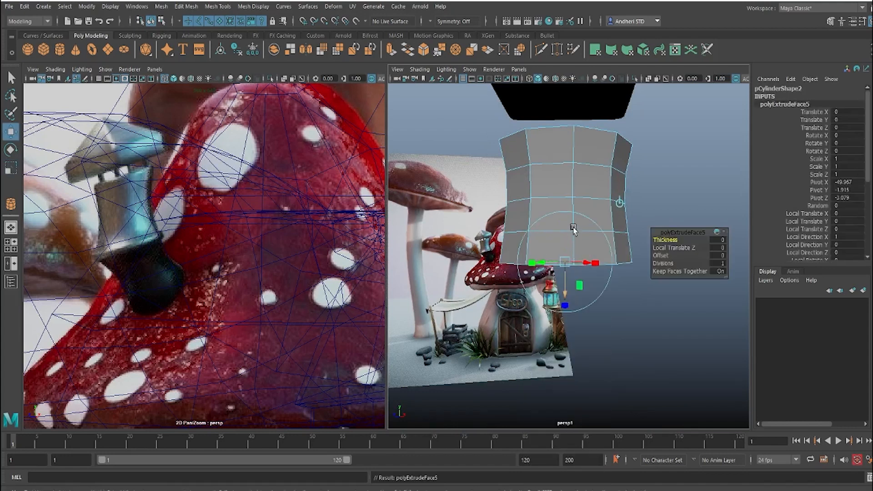
left_click_drag(566, 218, 569, 319)
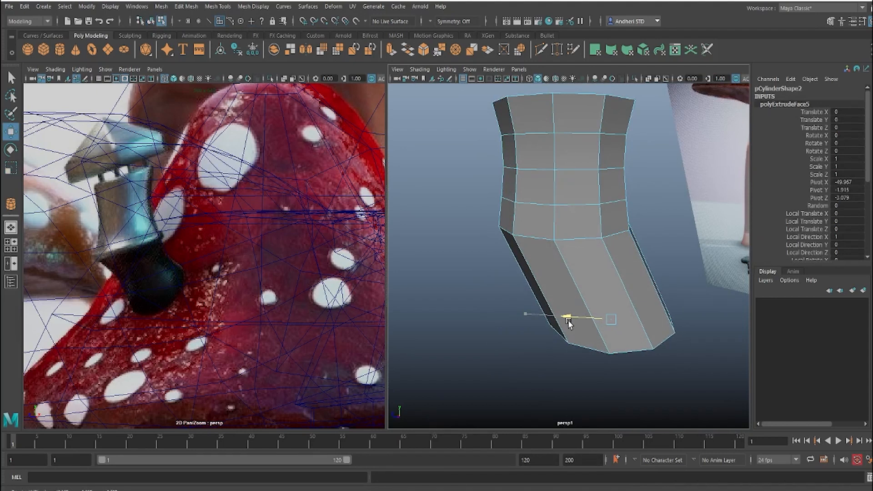
left_click_drag(551, 267, 585, 294, "alt")
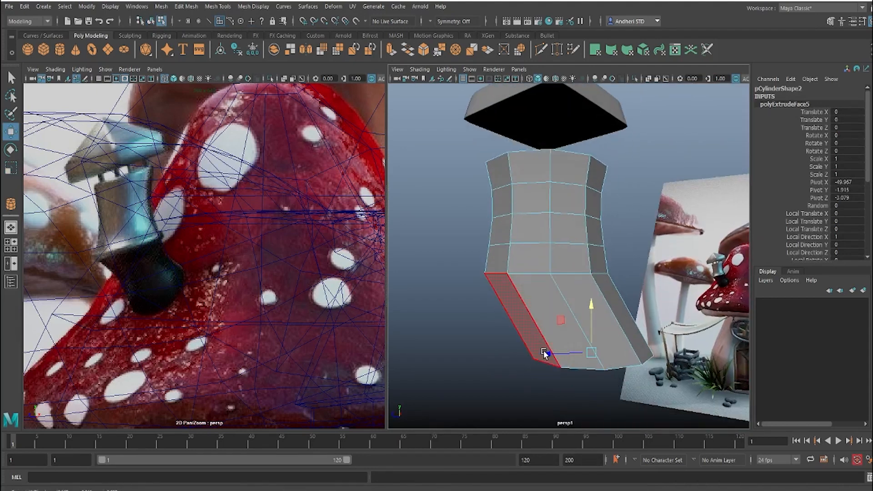
left_click_drag(544, 352, 539, 353)
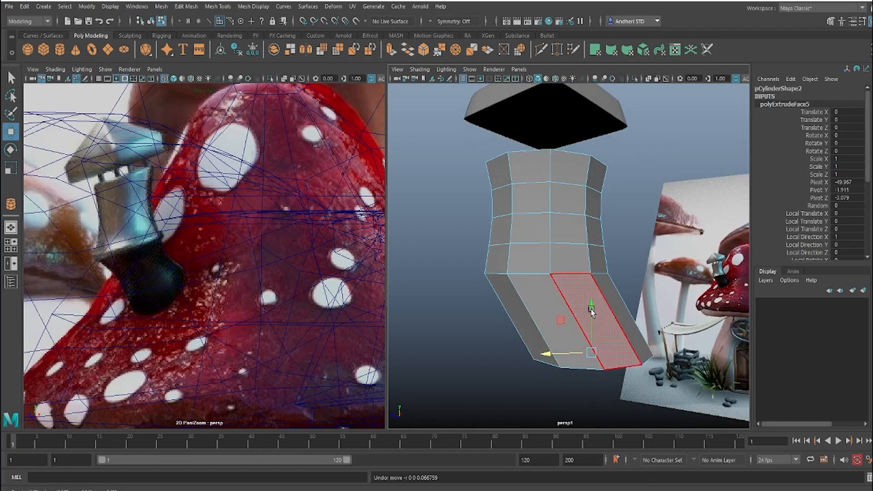
Step: Bevel the edge loop between the chimney's upright body and slanted lower section with a fraction of 0.29
left_click(536, 281)
right_click_drag(536, 281, 547, 213)
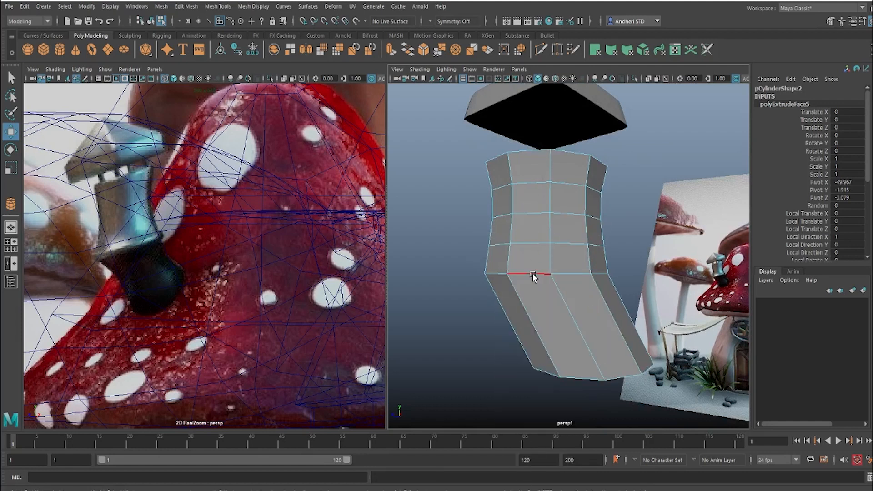
left_click(529, 274)
right_click_drag(536, 263, 583, 262, "shift")
left_click_drag(660, 242, 649, 241)
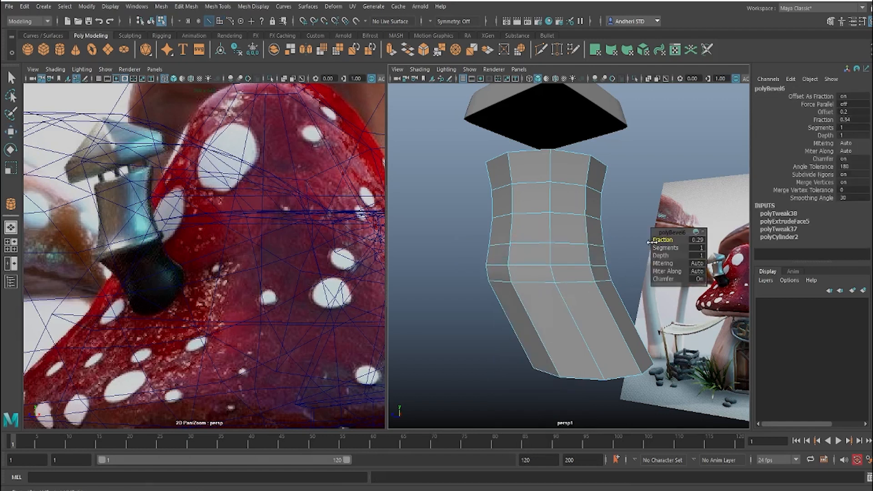
Step: Extrude the beveled ring of faces outward into a collar with a thickness of 0.07 and an offset of 0.04
double_click(550, 275)
double_click(549, 275)
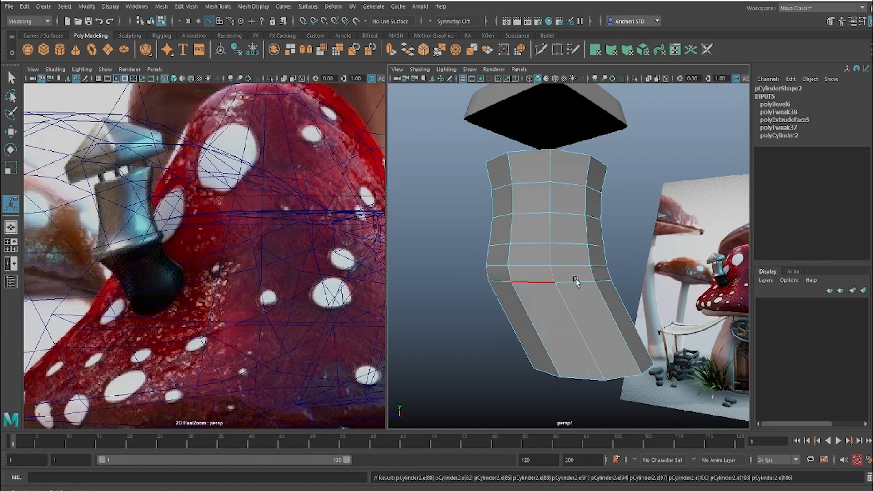
right_click_drag(576, 273, 576, 328, "ctrl")
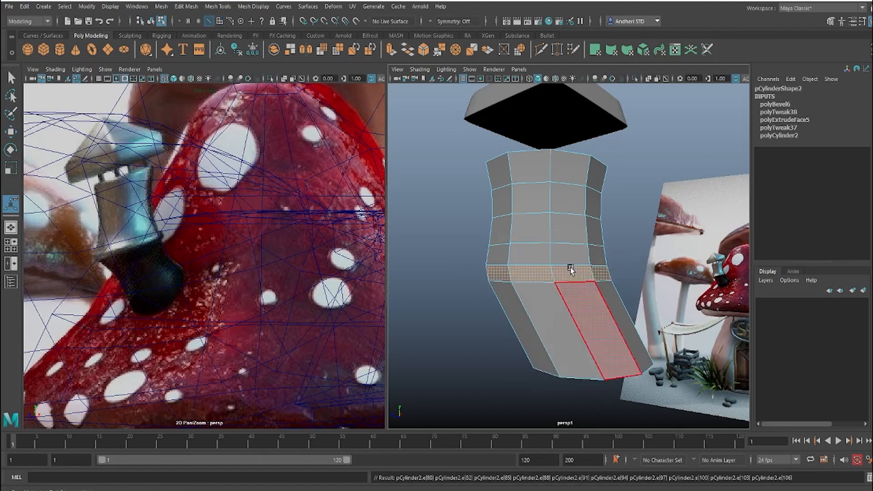
right_click(570, 267, "shift")
right_click_drag(570, 267, 569, 295, "shift")
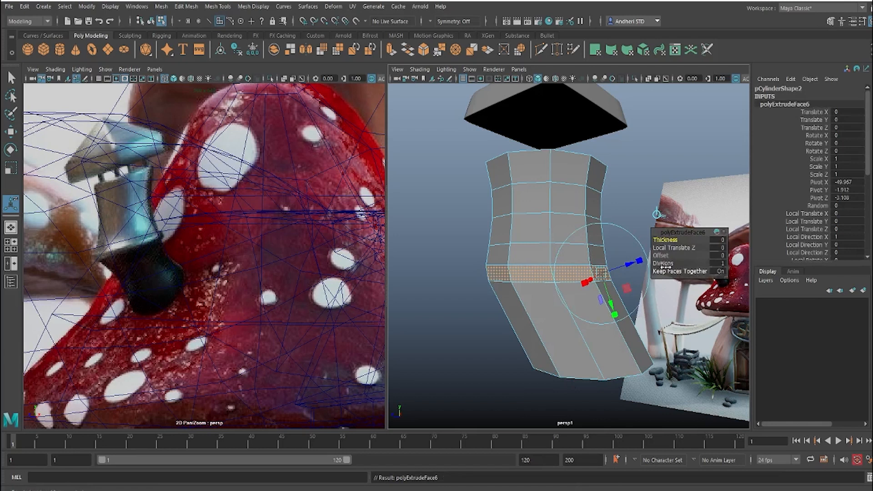
mouse_move(665, 239)
left_mouse_down()
mouse_move(673, 241)
mouse_move(658, 256)
left_mouse_up()
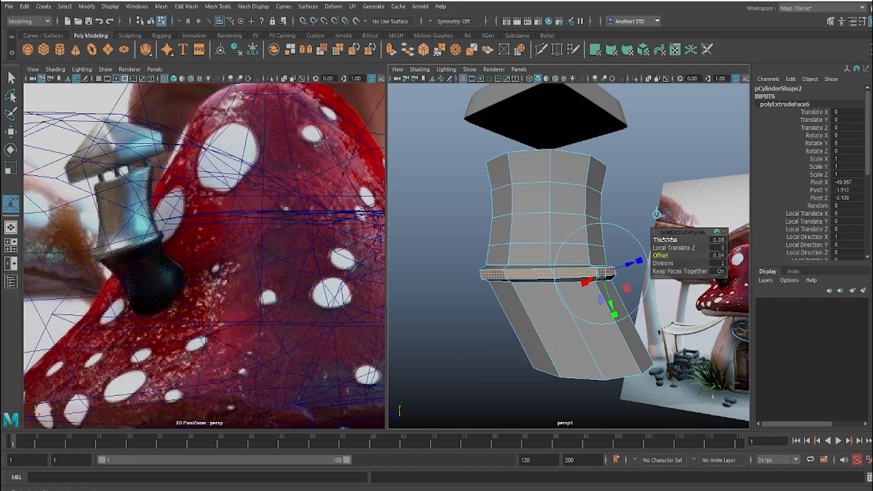
left_click_drag(665, 239, 664, 239)
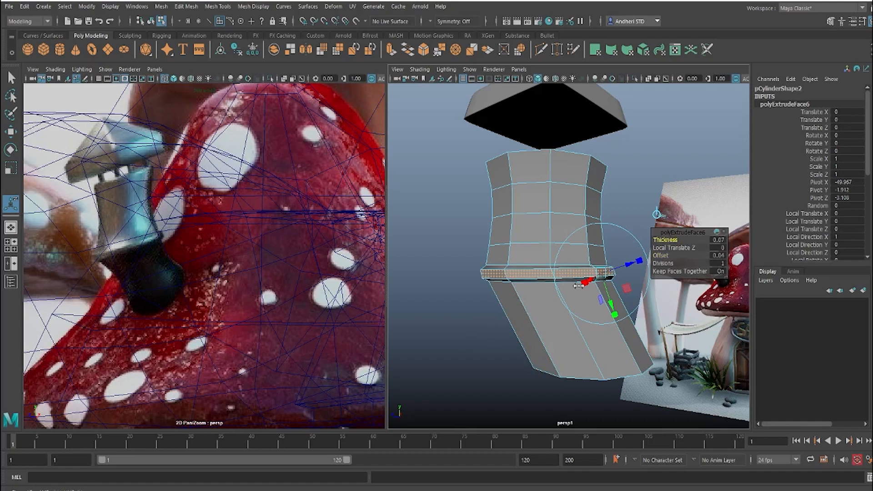
Step: Insert two supporting edge loops at the chimney's collar and turn on the chimney's smooth mesh preview
right_click(530, 221)
right_click_drag(531, 221, 616, 180)
left_click(611, 219)
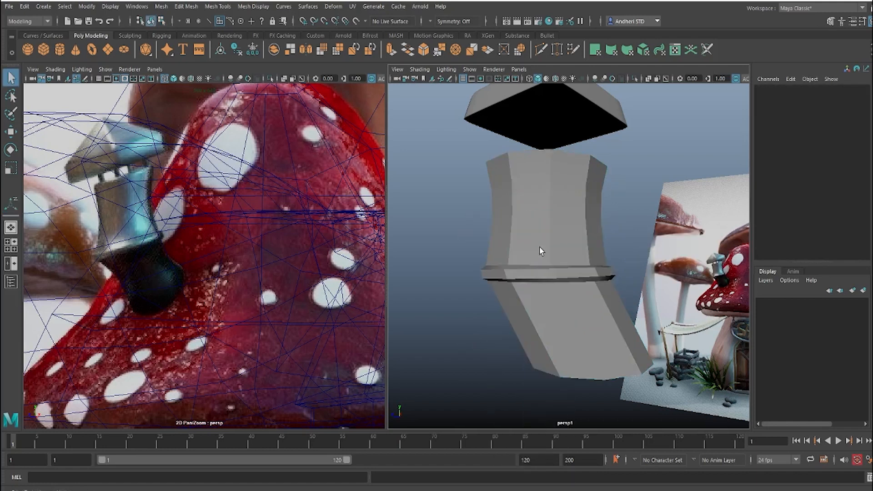
left_click_drag(539, 247, 539, 262, "alt")
left_click(533, 262)
right_click_drag(518, 245, 498, 271, "shift")
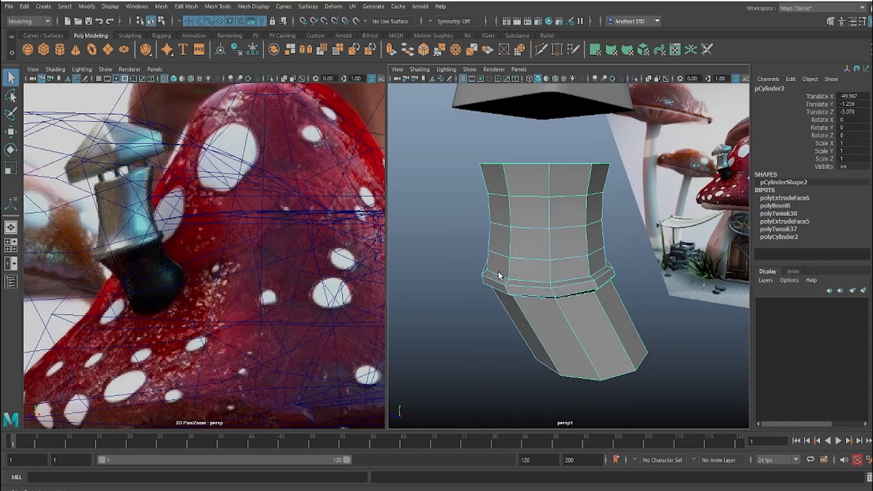
left_click(509, 278)
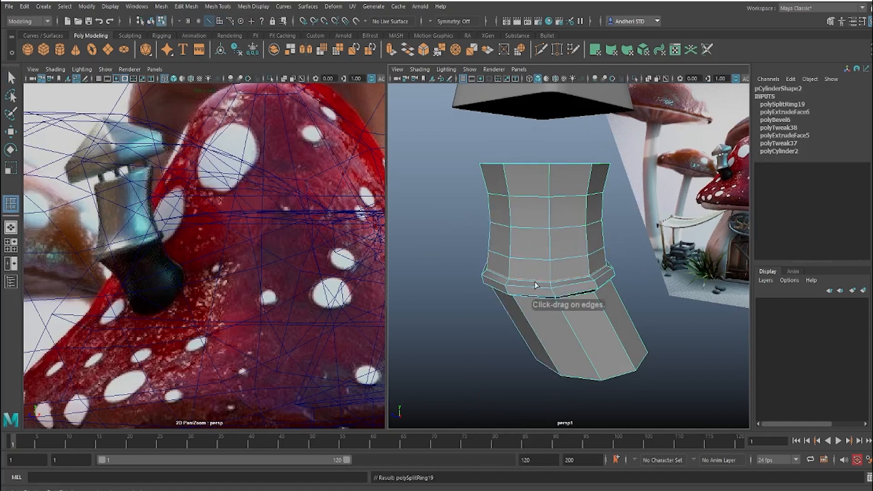
left_click_drag(534, 281, 559, 277, "alt")
left_click(516, 257)
key("3")
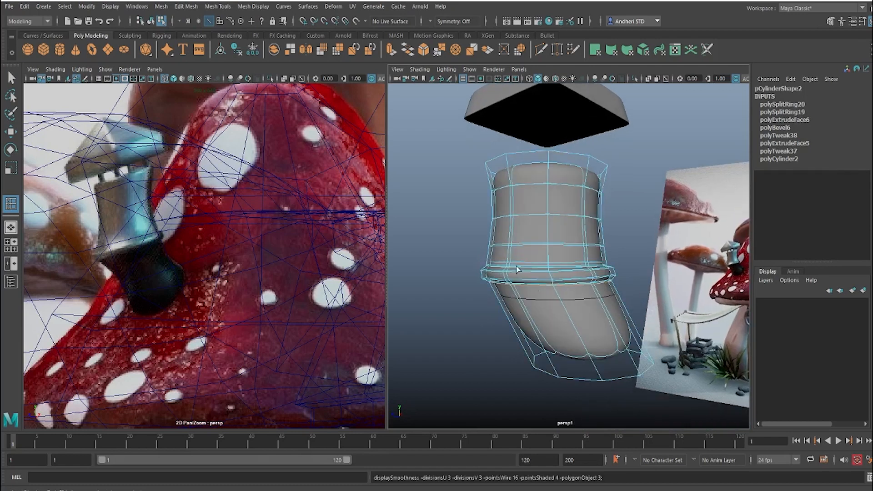
Step: Turn off the chimney's smooth mesh preview, then extrude its bottom face and scale the new face inward
key("w")
right_click_drag(531, 260, 625, 202)
left_click(635, 225)
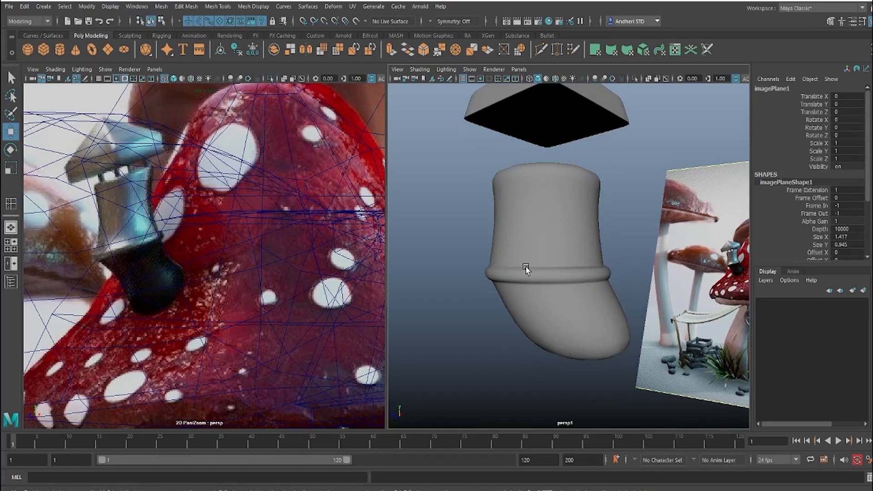
left_click(562, 284)
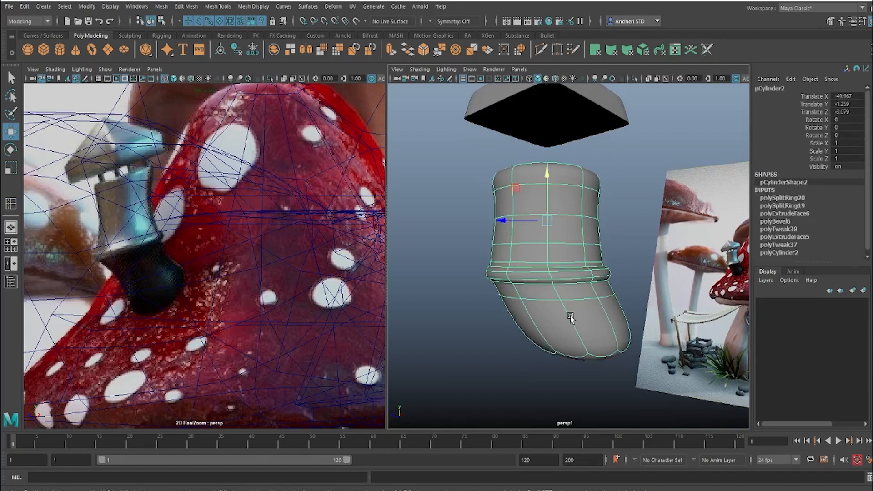
key("1")
left_click_drag(568, 316, 585, 282, "alt")
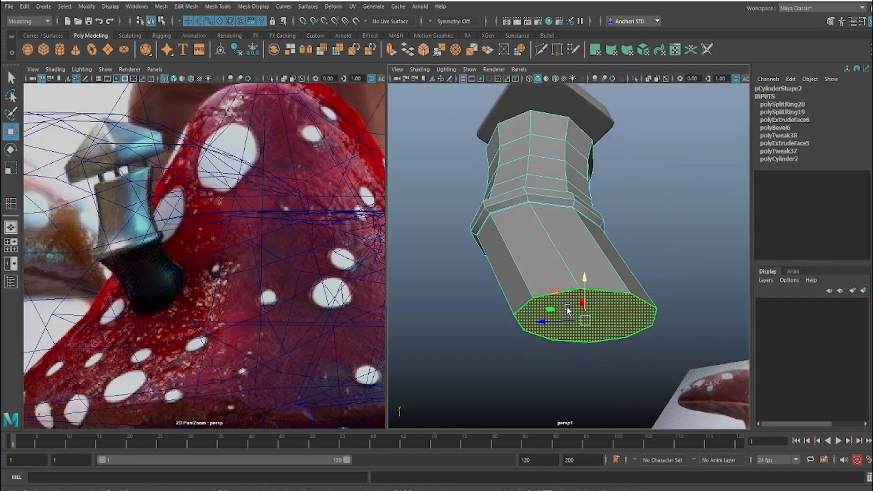
mouse_move(567, 309)
right_mouse_down("shift")
mouse_move(567, 331)
mouse_move(569, 313)
right_mouse_up("shift")
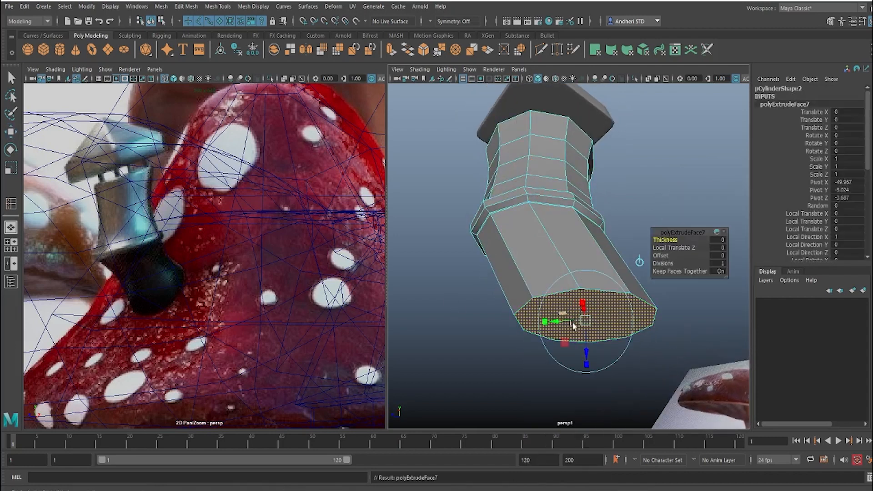
key("r")
left_click_drag(585, 320, 521, 351)
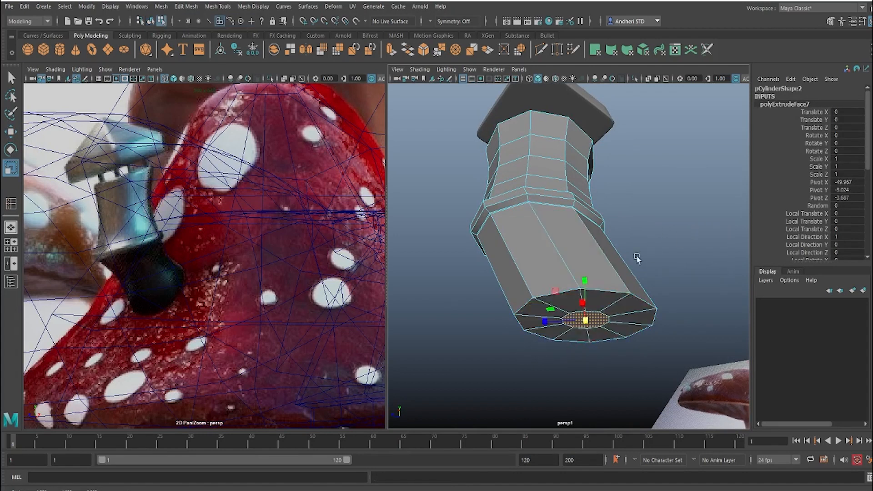
left_click(636, 257)
Step: Insert an edge loop around the chimney's slanted lower section, close to its bottom end
left_click_drag(636, 258, 619, 291, "alt")
right_click_drag(600, 304, 640, 275)
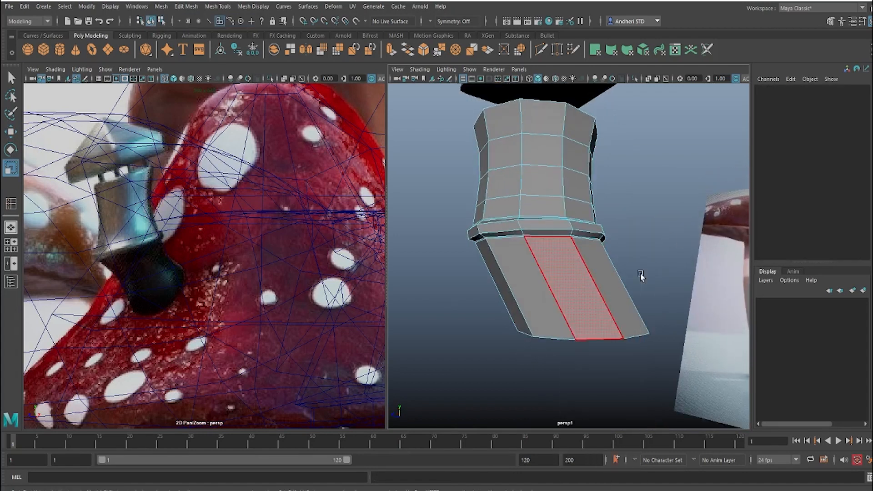
left_click(606, 282)
right_click_drag(556, 286, 528, 280, "shift")
left_click(565, 318)
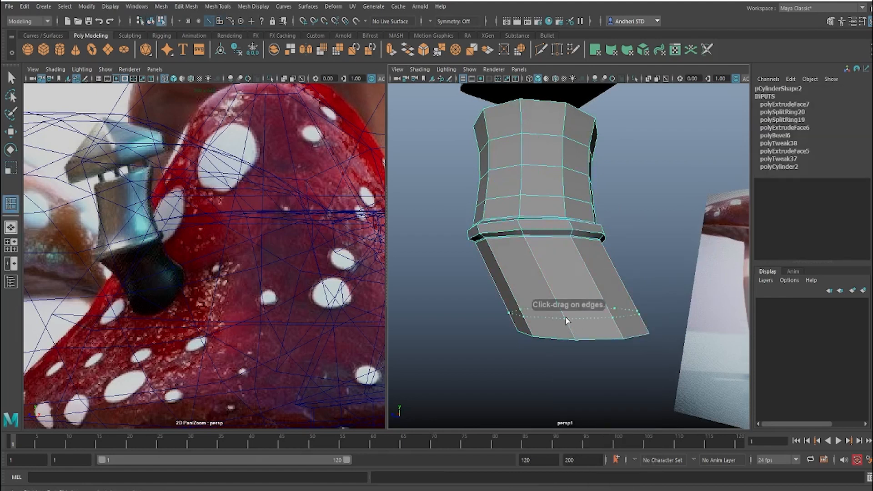
right_click_drag(596, 317, 597, 317, "shift")
key("w")
Step: Bevel the edge loop near the slanted section's bottom end with a fraction of 0.5
double_click(596, 315)
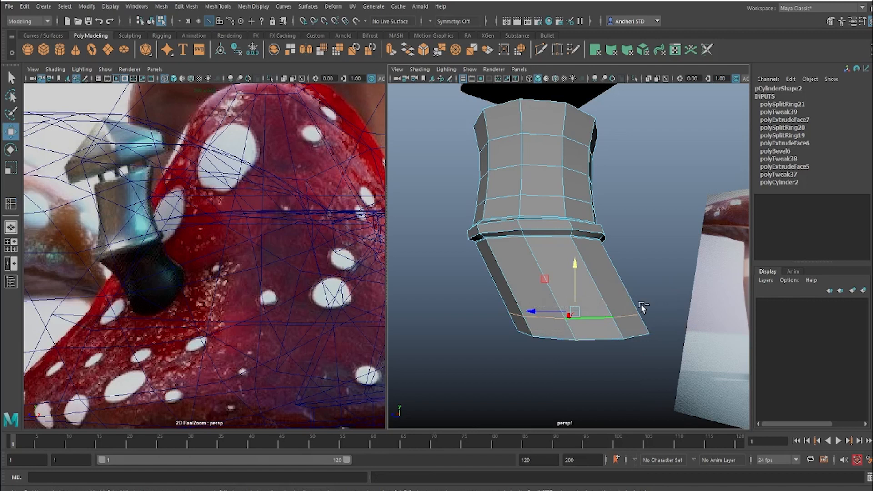
right_click_drag(642, 313, 691, 301, "shift")
key("y")
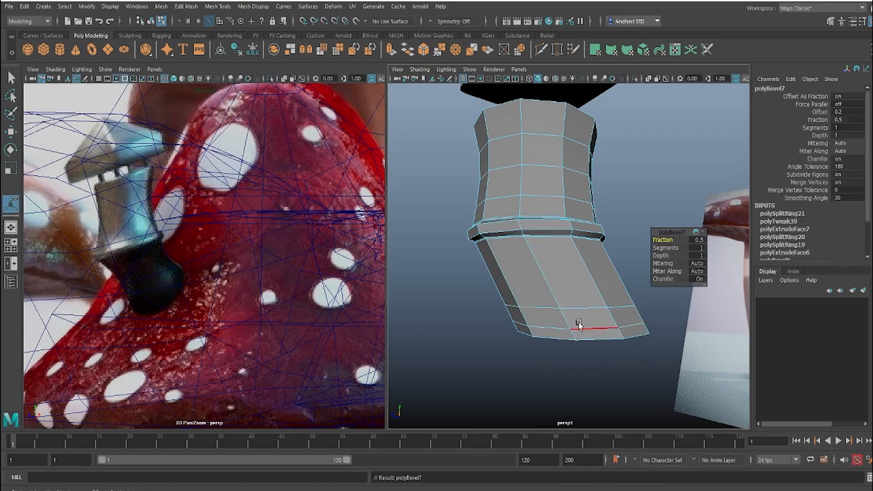
left_click(564, 321)
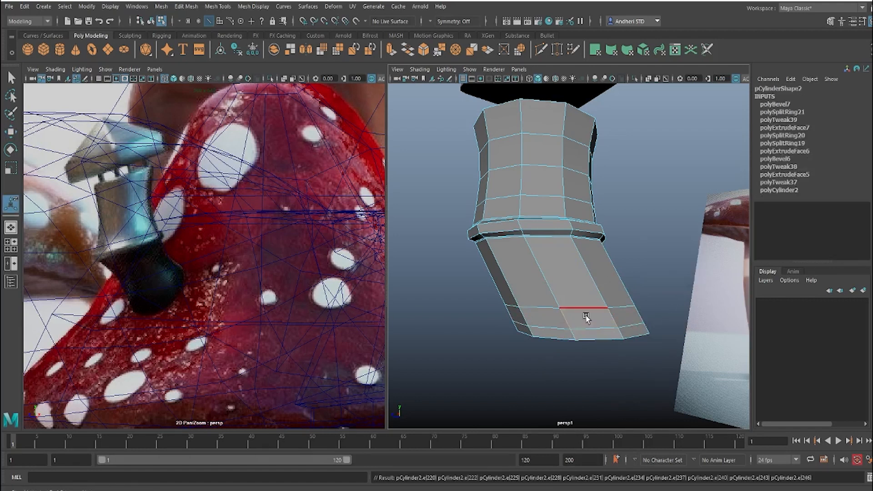
Step: Scale the lowest edge loops of the slanted section outward to flare the chimney's base
left_click(574, 334, "shift")
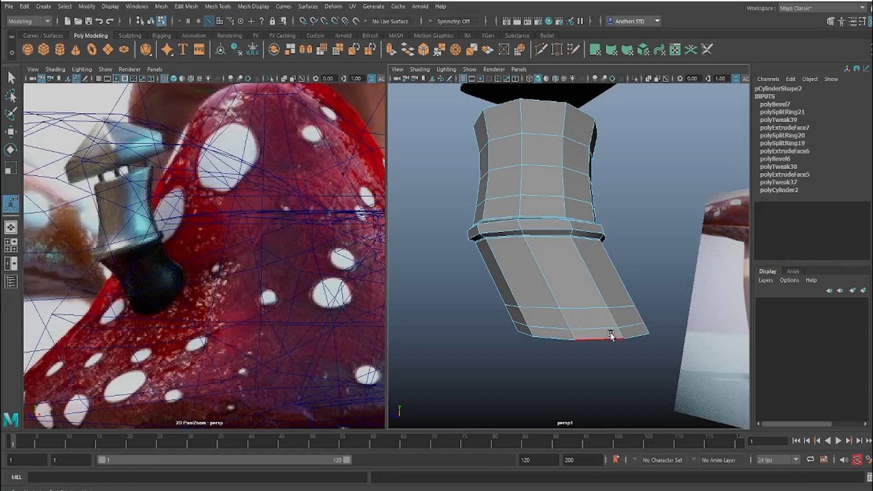
double_click(619, 334, "shift")
key("r")
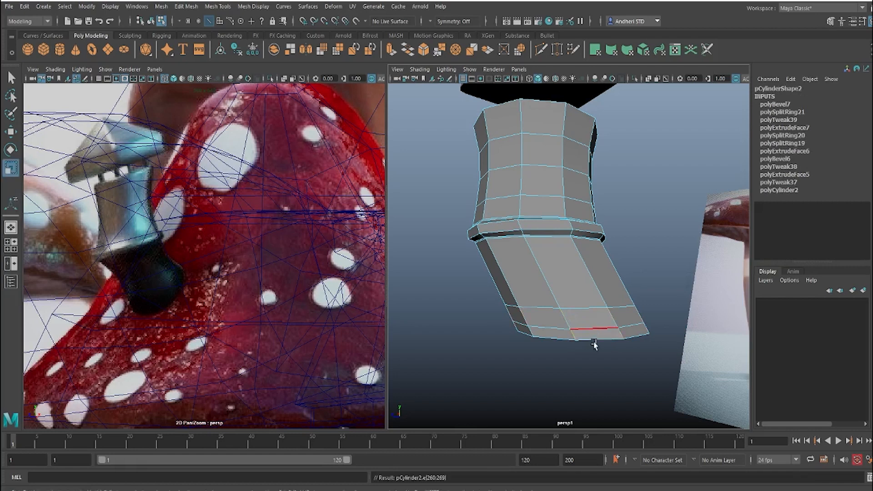
left_click_drag(581, 324, 596, 330)
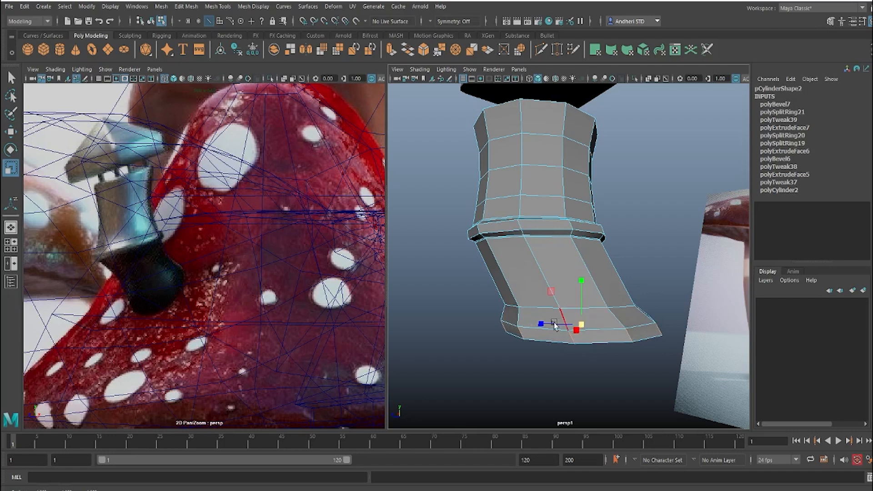
double_click(524, 327)
left_click_drag(579, 318, 531, 302)
left_click(613, 223)
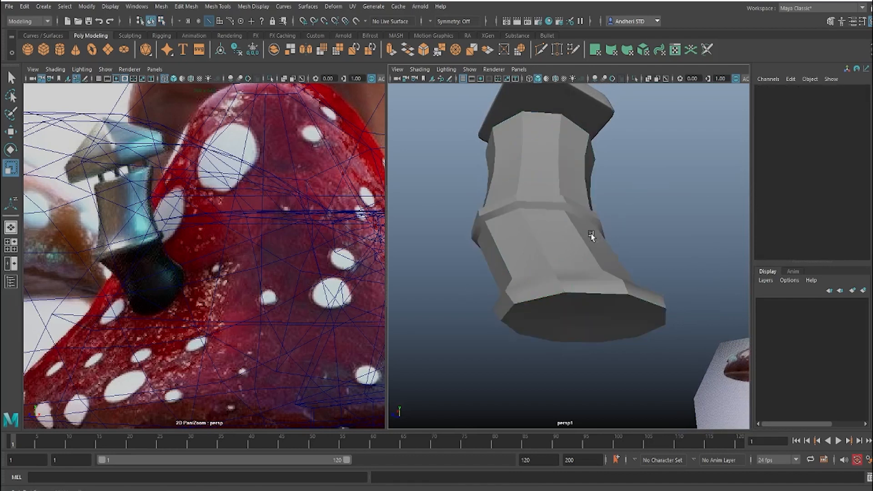
Step: Insert a supporting edge loop at the flared base's bottom rim and turn on the chimney's smooth mesh preview
left_click_drag(612, 223, 585, 266, "alt")
right_click_drag(570, 277, 498, 287)
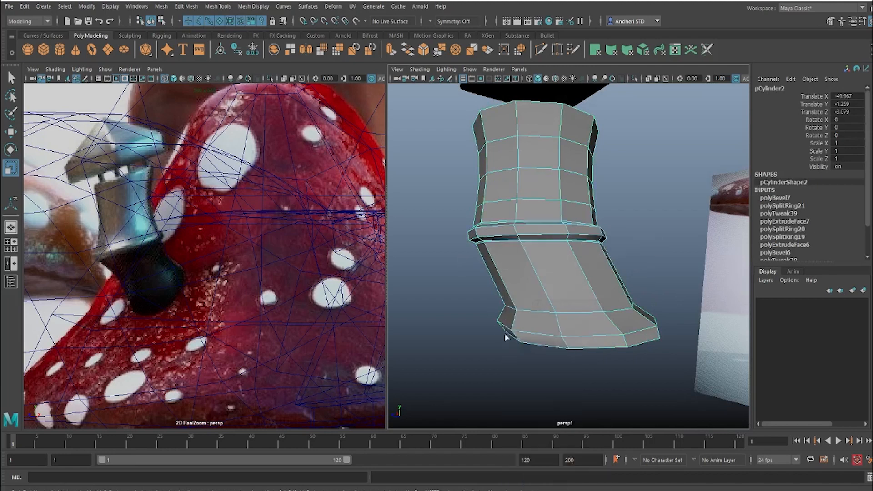
left_click(531, 339)
left_click_drag(545, 336, 590, 321, "alt")
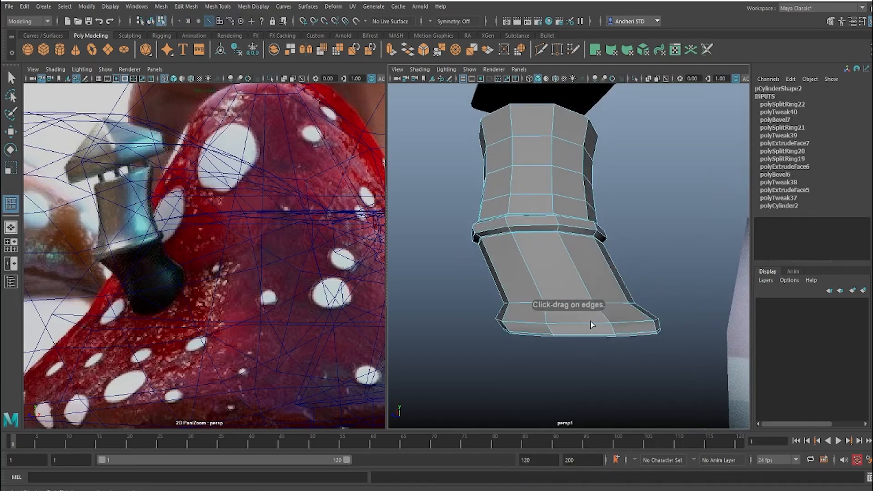
key("3")
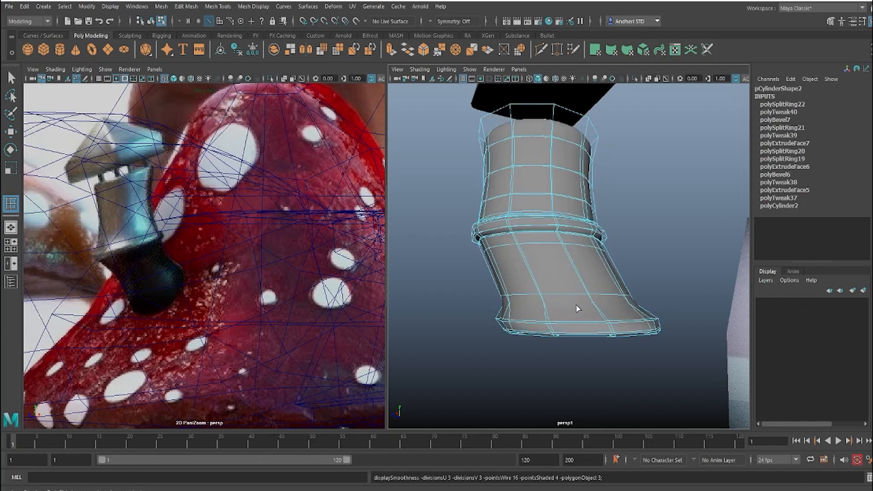
key("w")
right_click_drag(554, 274, 578, 268)
right_click_drag(512, 237, 564, 227)
left_click(615, 210)
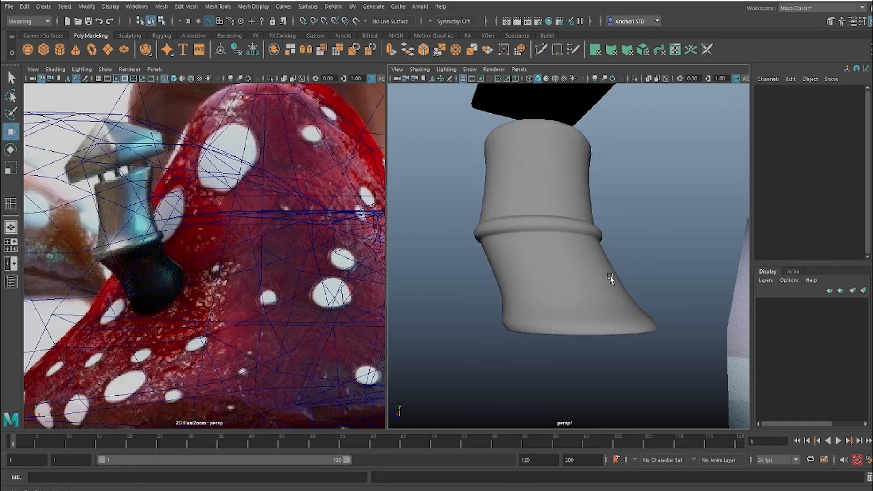
Step: Apply Edit Edge Flow to the edge loop just above the flared base's bottom rim
left_click_drag(610, 278, 623, 285, "alt")
left_click(574, 314)
mouse_move(573, 314)
left_mouse_down("alt")
mouse_move(564, 319)
mouse_move(586, 324)
left_mouse_up("alt")
right_click_drag(592, 325, 597, 193)
left_click(600, 324)
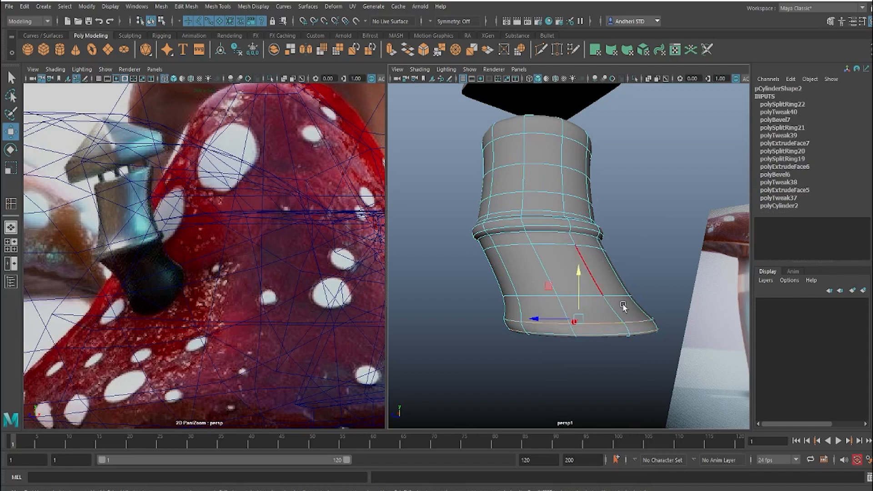
right_click_drag(603, 308, 593, 402, "shift")
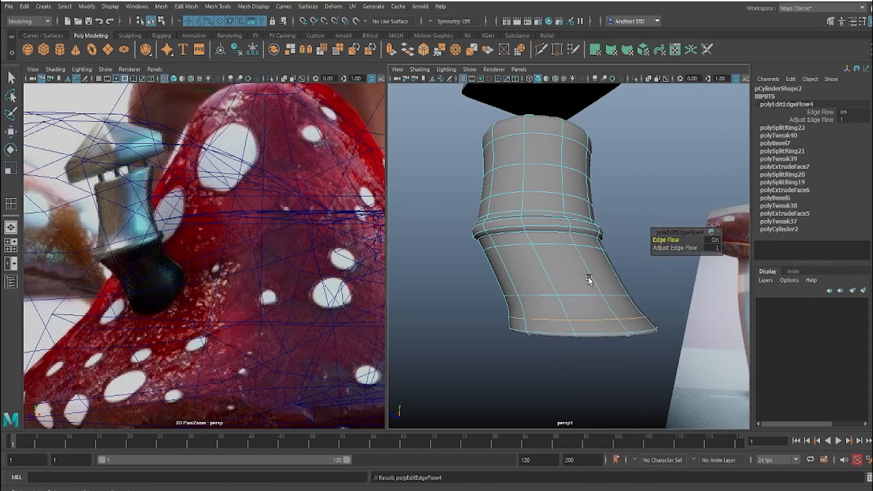
Step: Scale the edge loop above the base rim outward and move it slightly up
key("r")
left_click_drag(577, 315, 587, 317)
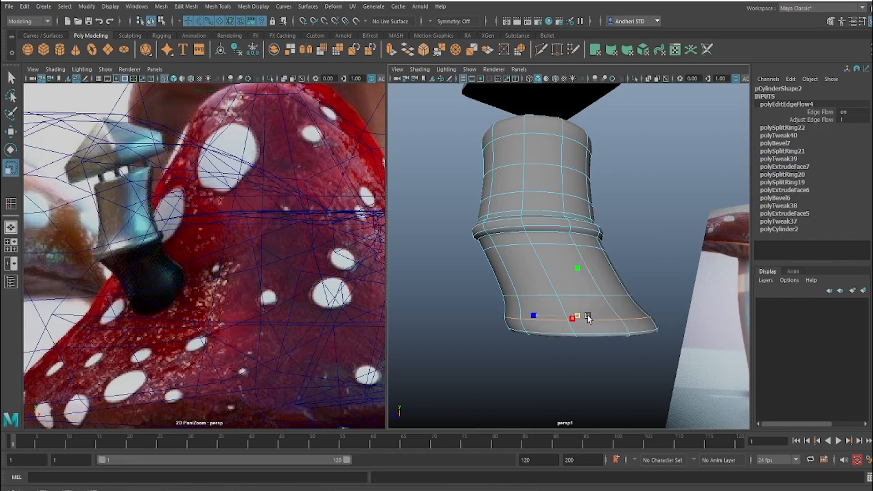
key("w")
left_click_drag(577, 274, 578, 272)
left_click(644, 272)
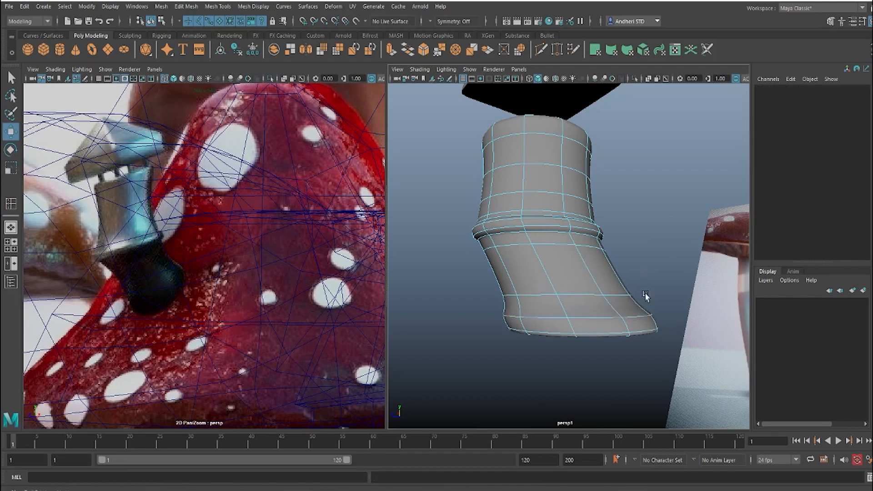
Step: Turn off the smooth mesh preview, insert an edge loop around the middle of the flared base and scale it outward
left_click_drag(616, 342, 593, 354, "alt")
double_click(594, 354)
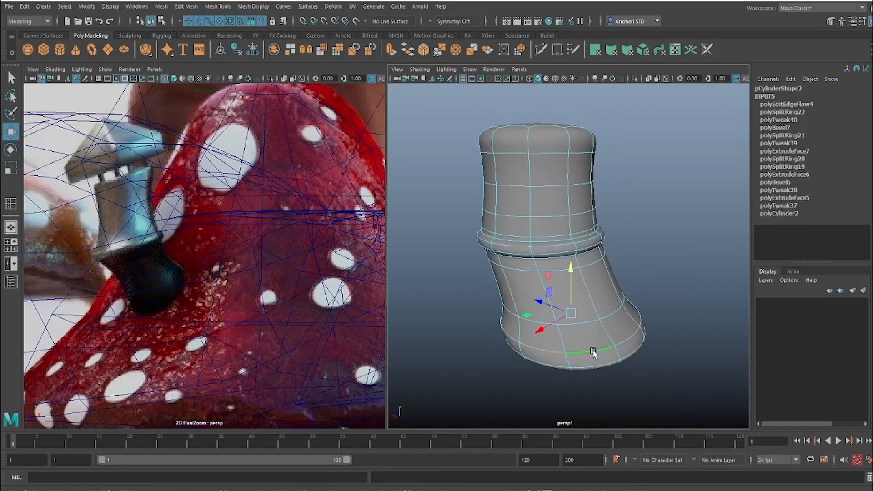
key("1")
left_click_drag(584, 351, 588, 321, "alt")
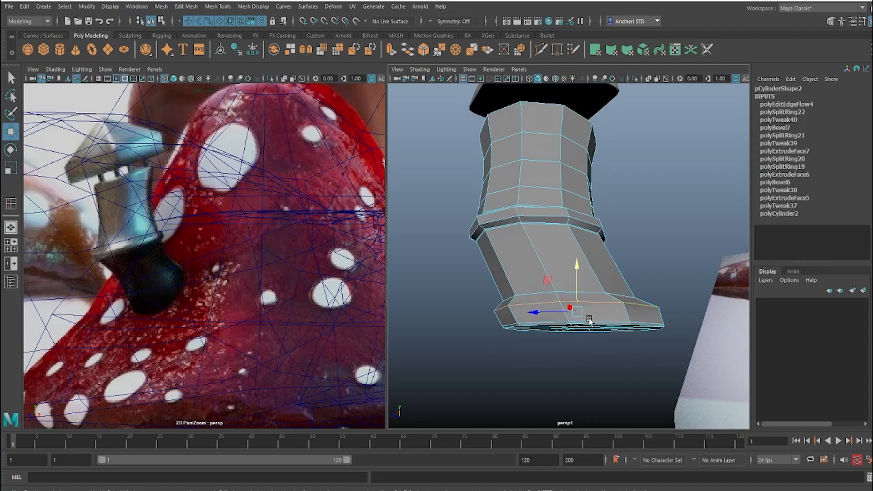
key("super")
double_click(538, 294)
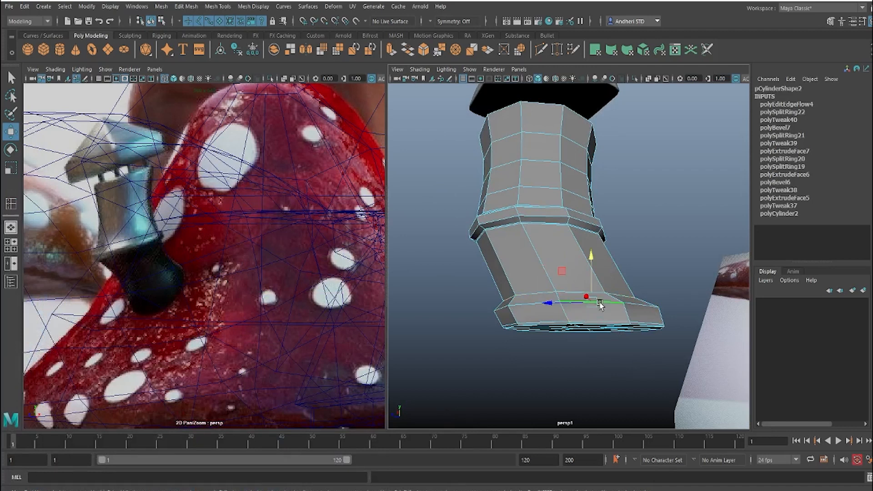
scroll(595, 306, "up", 5)
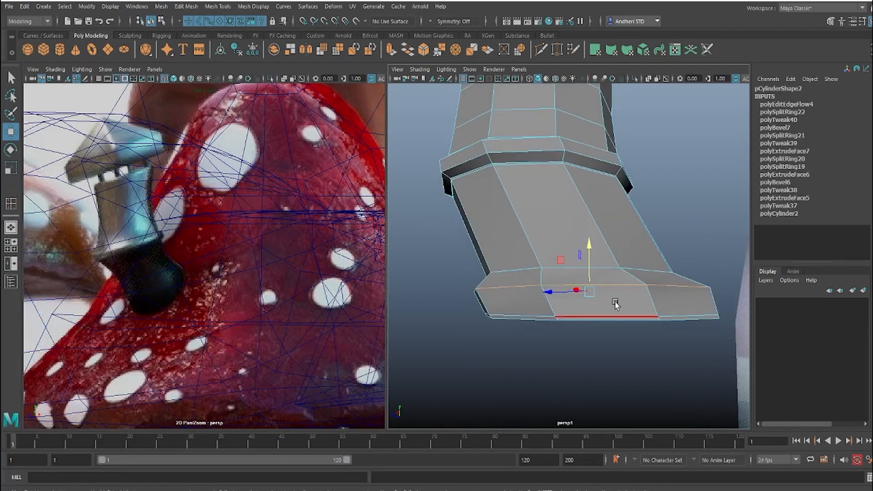
key("F8")
key("y")
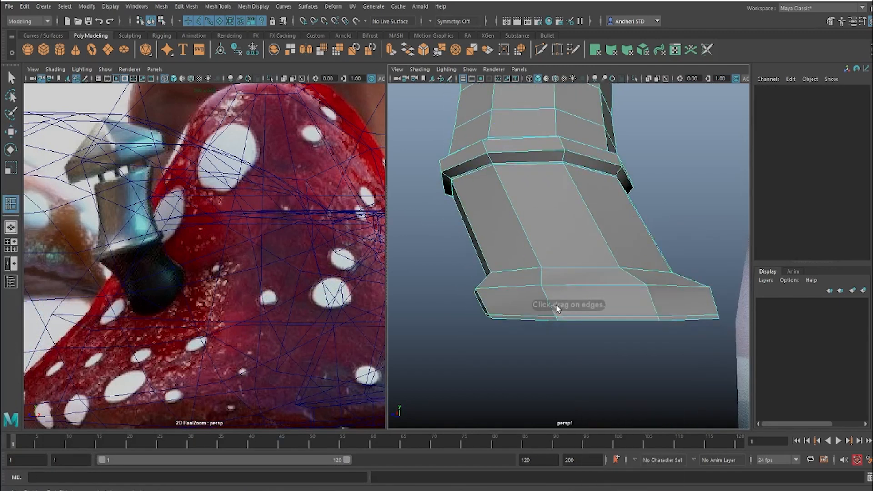
left_click(549, 303, "ctrl")
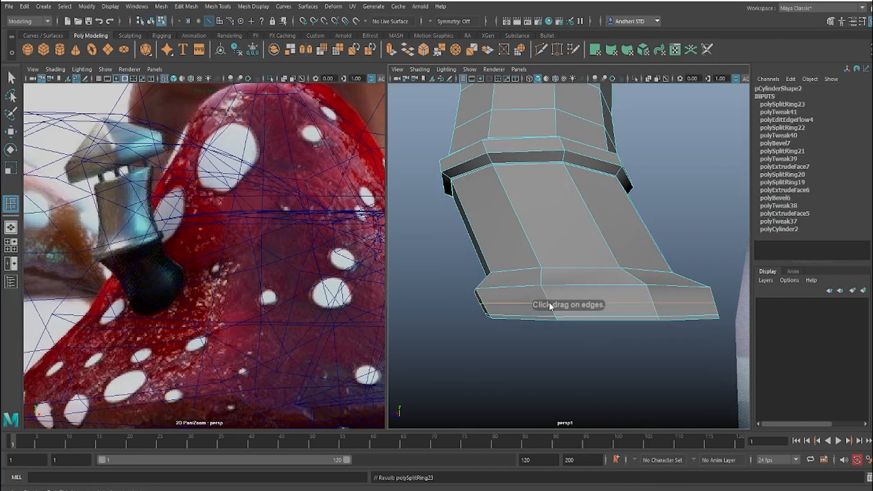
key("r")
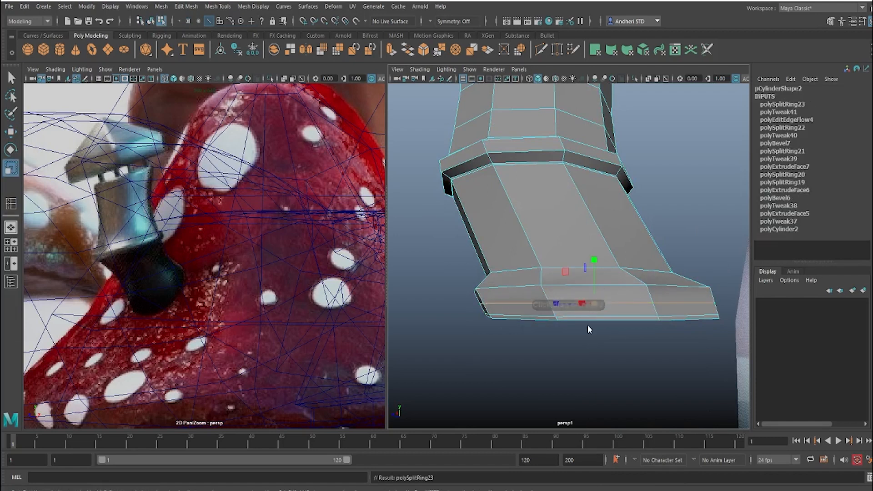
left_click_drag(600, 312, 634, 284, "alt")
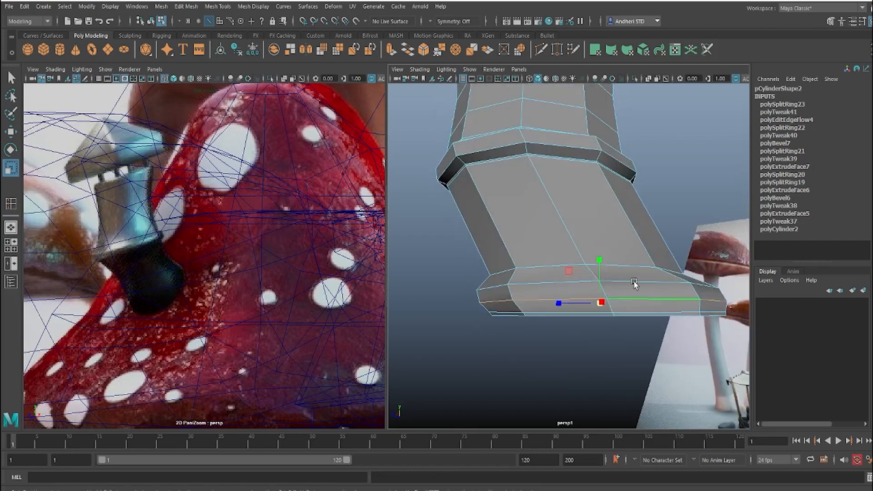
Step: Apply Edit Edge Flow to the flared base's edge loop directly above the newly inserted one
double_click(634, 282)
right_click_drag(597, 284, 586, 387, "shift")
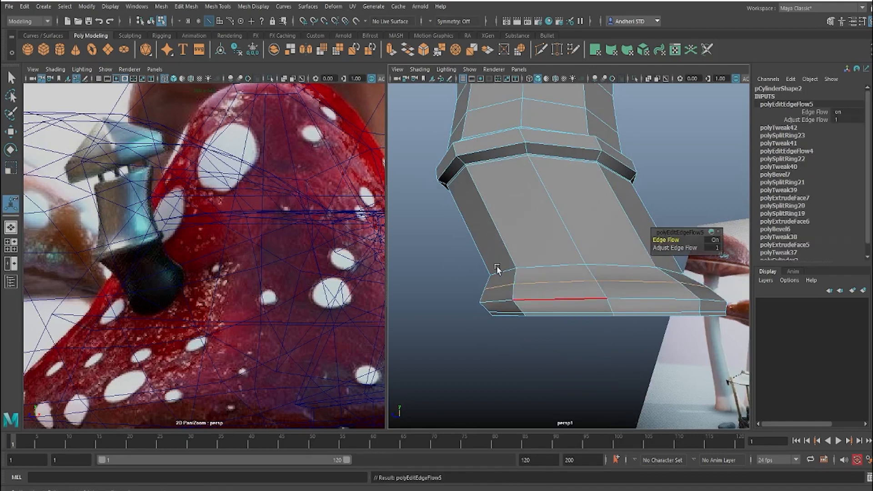
left_click(452, 306)
Step: Rescale the two upper edge loops of the flared base to smooth its transition from the slanted section
left_click_drag(452, 306, 517, 321, "alt")
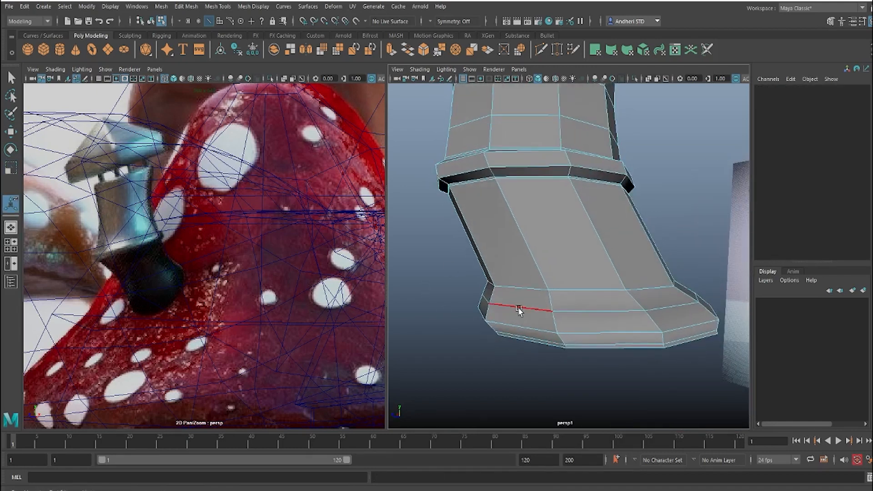
double_click(519, 309)
key("r")
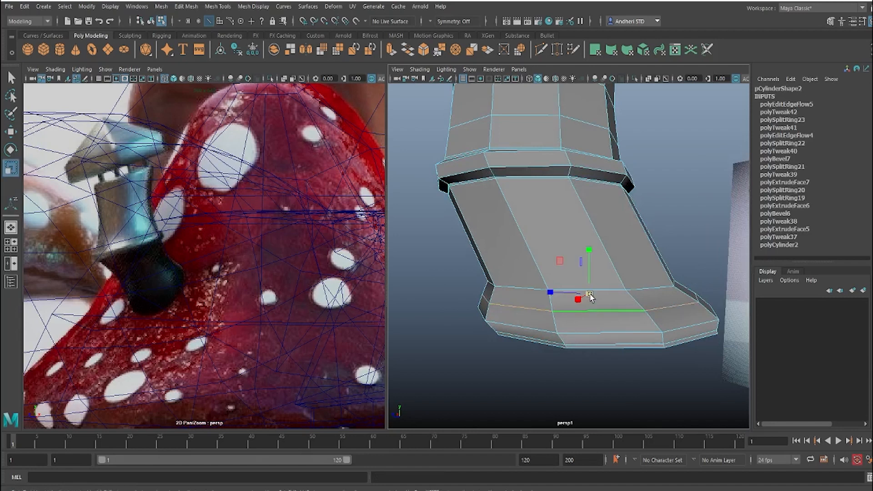
left_click_drag(527, 343, 540, 338, "alt")
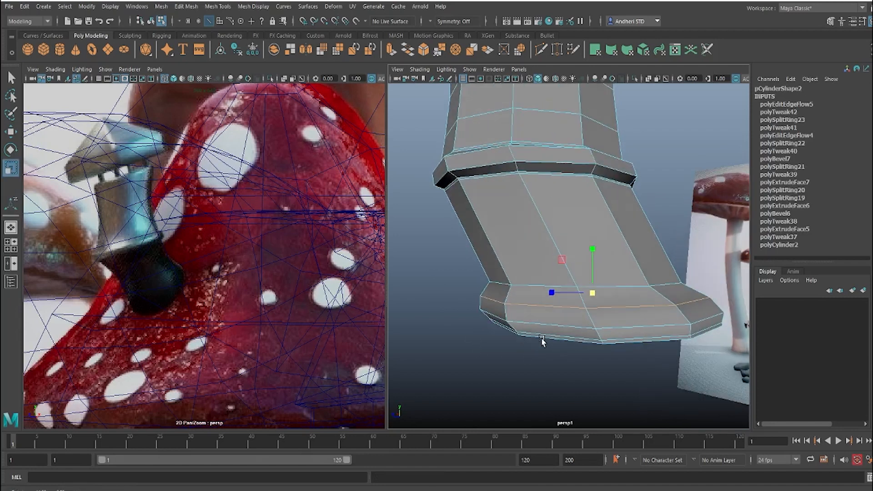
double_click(531, 285)
left_click_drag(546, 285, 524, 261, "alt")
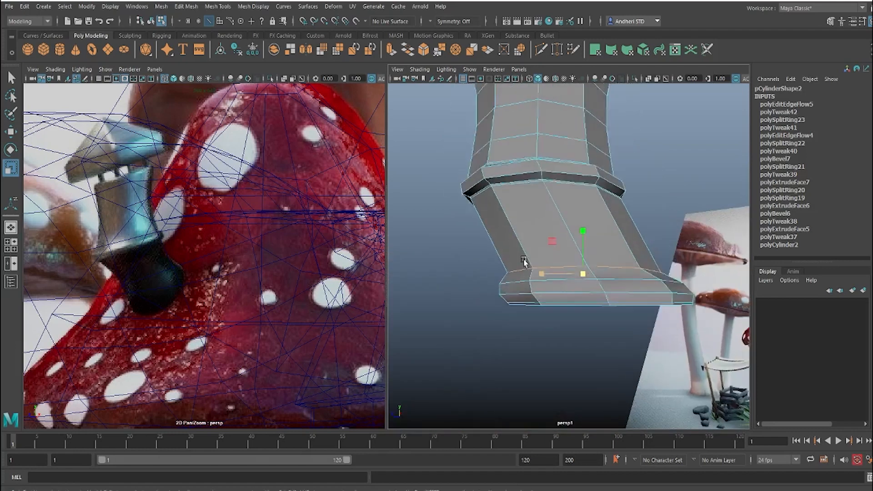
Step: Delete the cap face closing the top of the chimney cylinder
scroll(524, 262, "down", 6)
middle_click_drag(594, 250, 586, 316, "alt")
left_click_drag(586, 315, 523, 337, "alt")
scroll(566, 248, "up", 6)
middle_click_drag(567, 246, 577, 291, "alt")
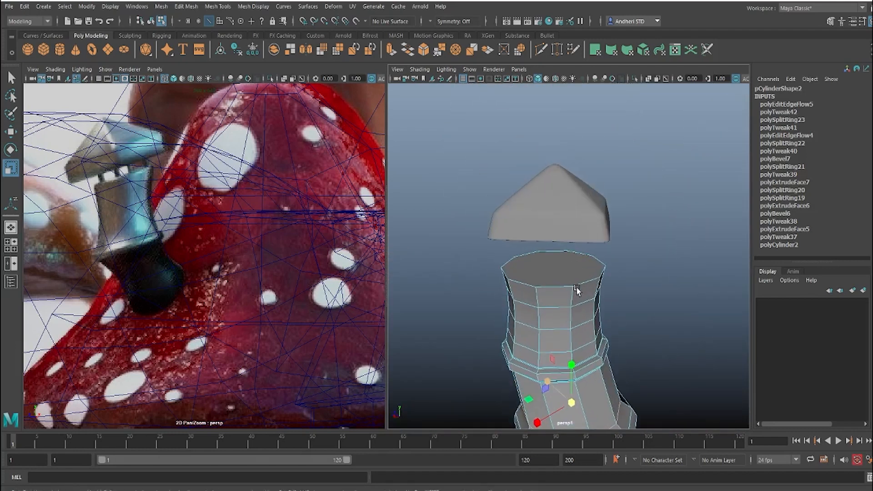
left_click_drag(576, 290, 553, 287, "alt")
key("F9")
left_click(545, 264)
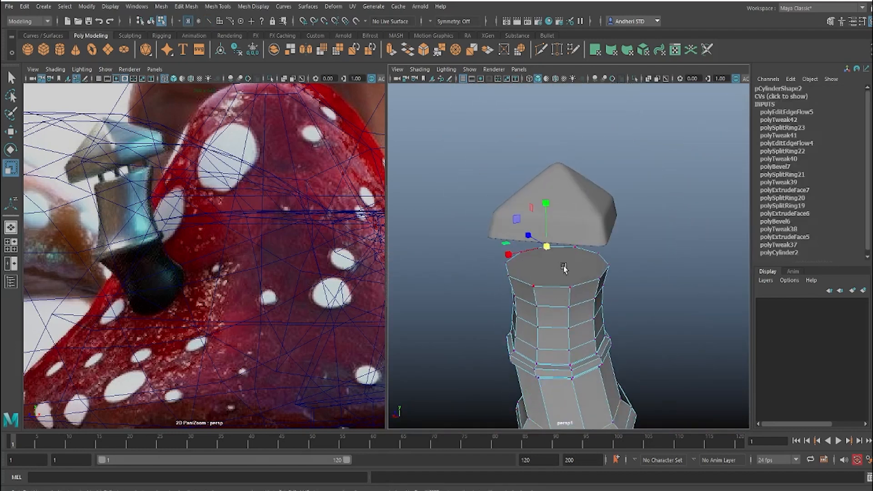
right_click_drag(563, 267, 562, 273)
left_click(559, 275)
key("Delete")
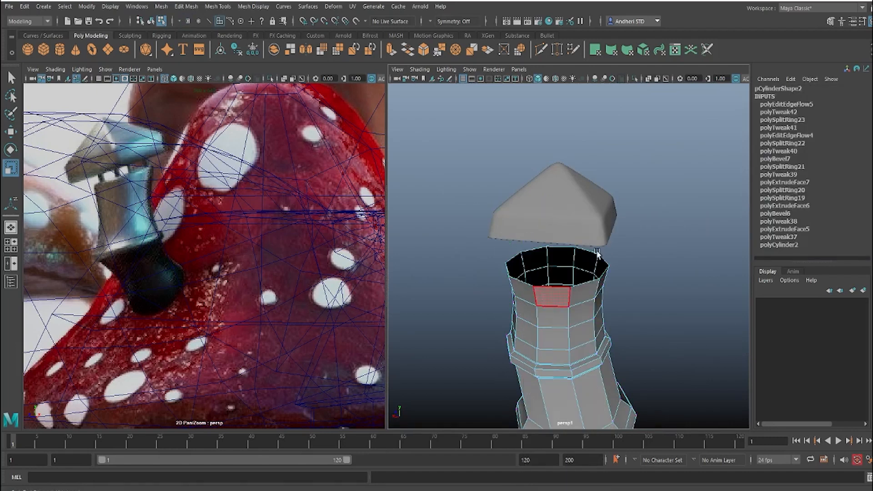
key("F8")
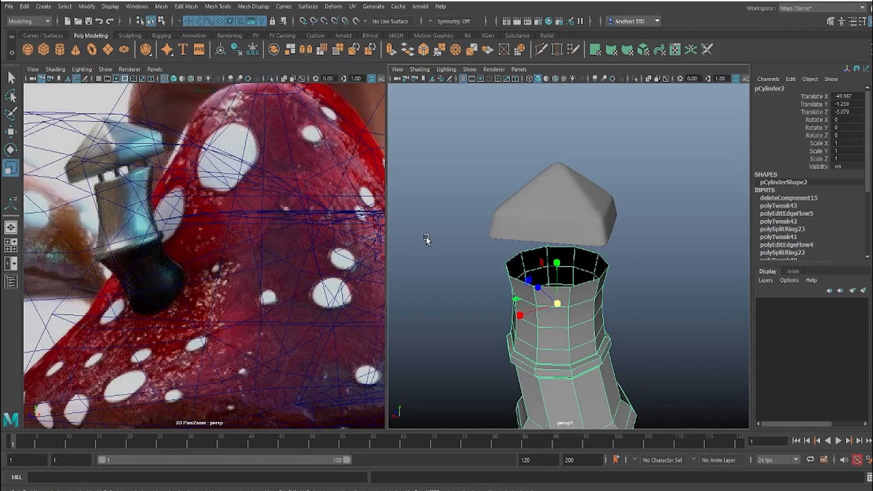
Step: Extrude the chimney's open top border edge and scale it inward to form the rim's thickness
scroll(487, 273, "up", 5)
right_click_drag(500, 299, 504, 212)
double_click(491, 291)
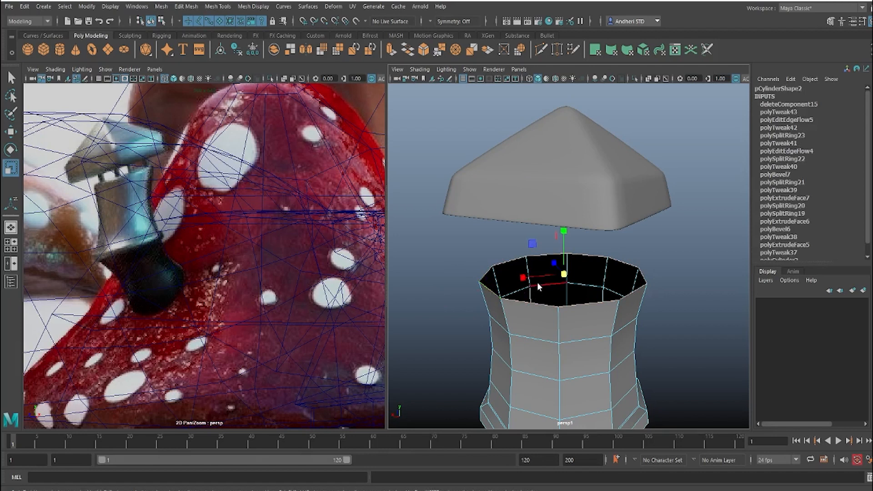
right_click_drag(531, 296, 535, 310, "shift")
key("r")
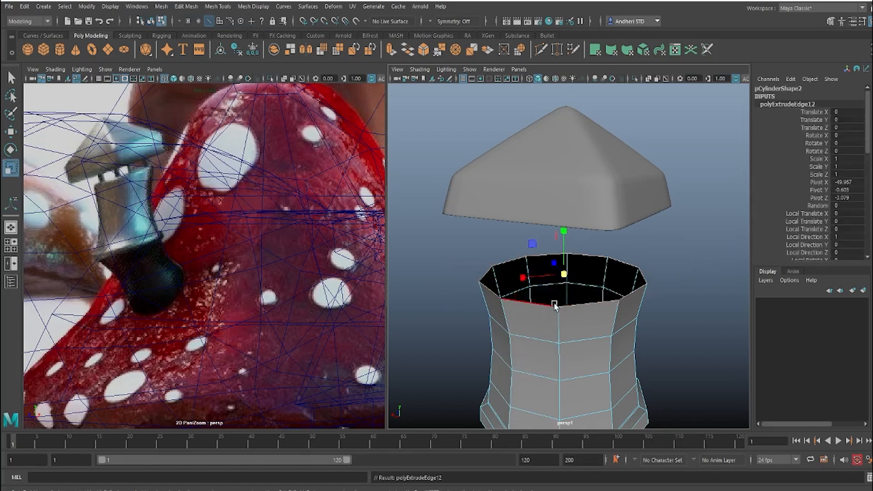
left_click_drag(563, 274, 549, 282)
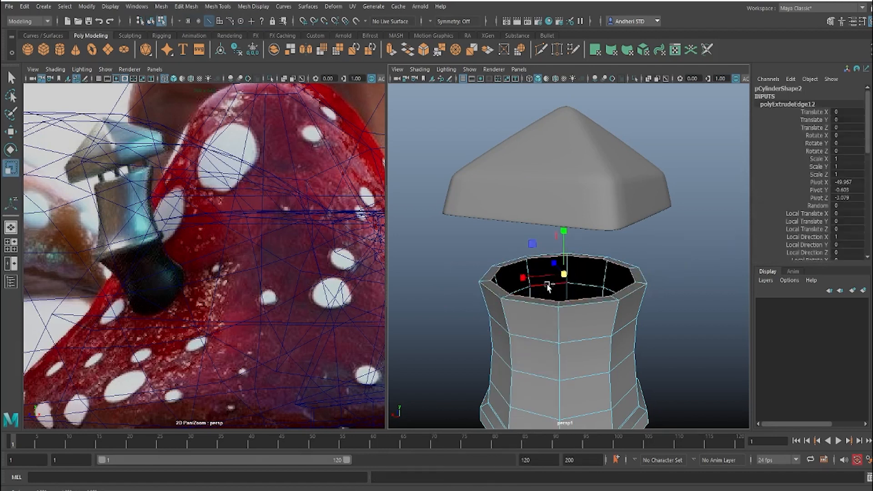
Step: Extrude the inner rim edge again and move it down inside the chimney to form an inner wall
right_click_drag(547, 283, 547, 313, "shift")
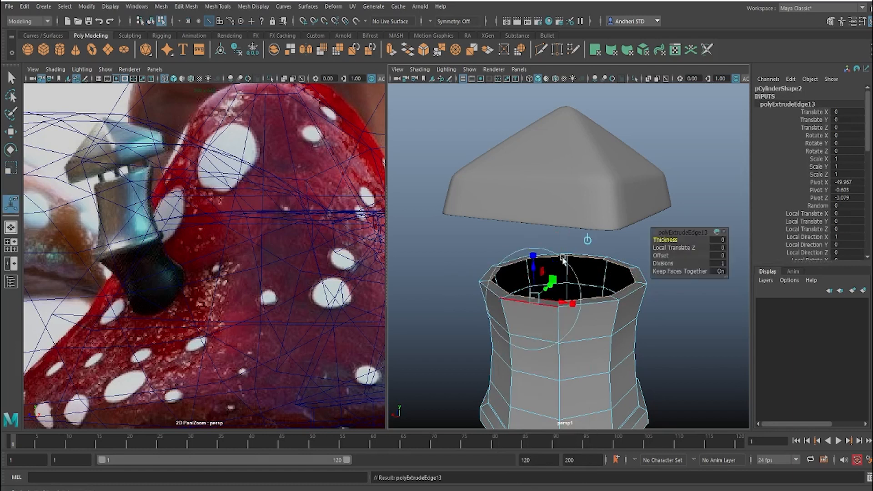
key("w")
left_click_drag(560, 227, 572, 295)
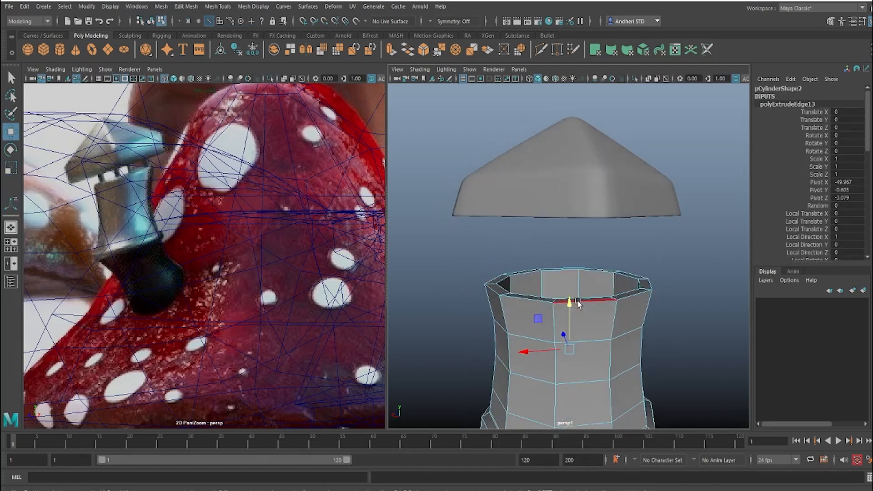
right_click_drag(577, 302, 674, 198)
Step: Insert supporting edge loops just below the chimney rim on the outer and inner walls
left_click_drag(548, 277, 487, 302, "alt")
scroll(529, 316, "up", 2)
left_click(536, 329)
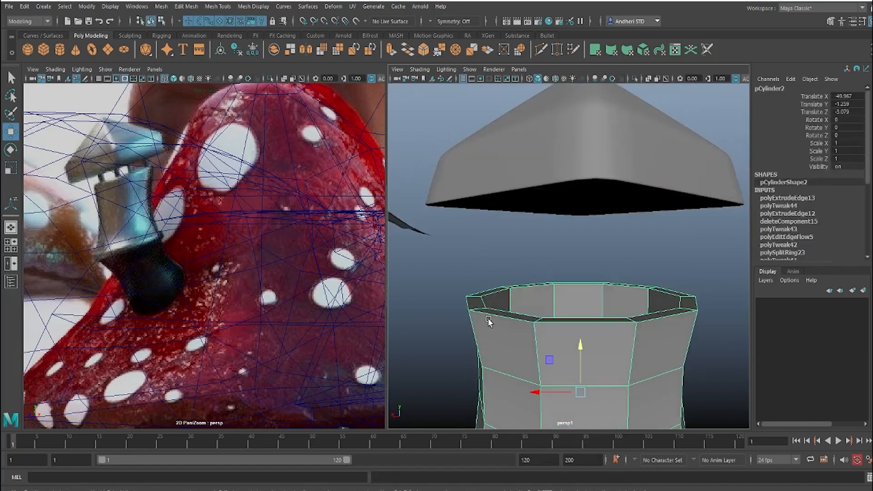
right_click_drag(487, 317, 430, 269, "shift")
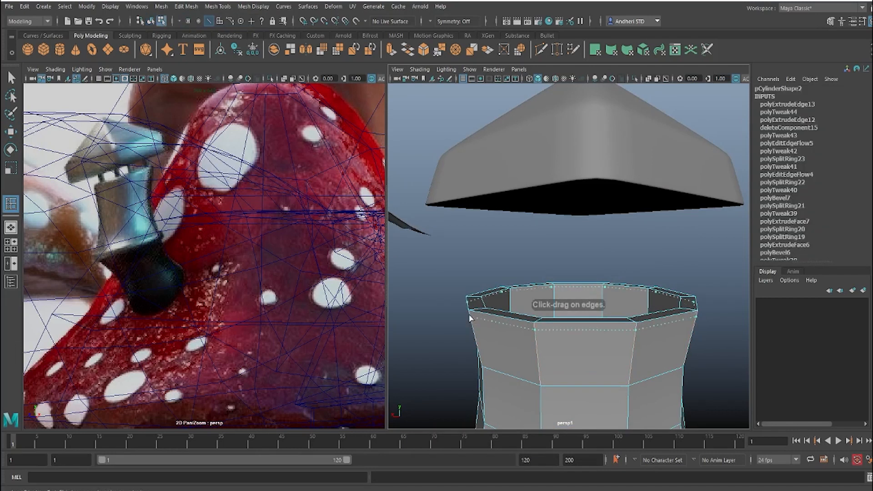
left_click_drag(499, 311, 500, 311)
left_click_drag(516, 301, 495, 308, "alt")
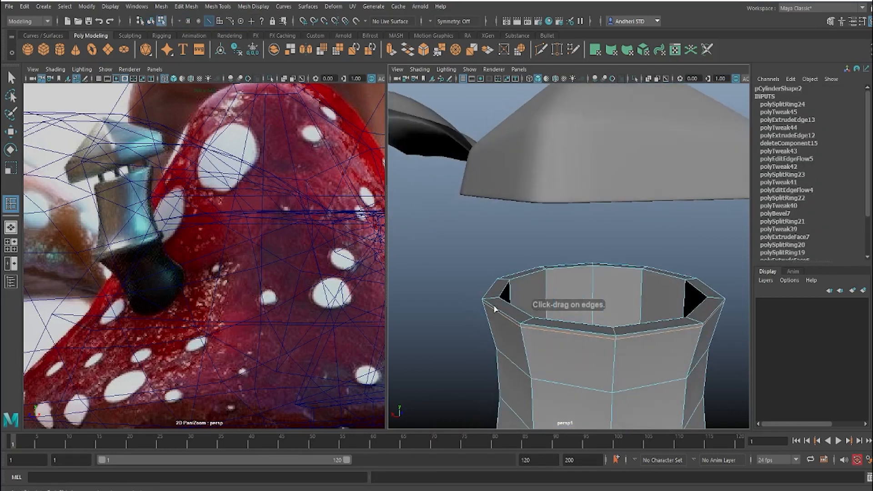
left_click(547, 273)
left_click_drag(548, 273, 480, 323, "alt")
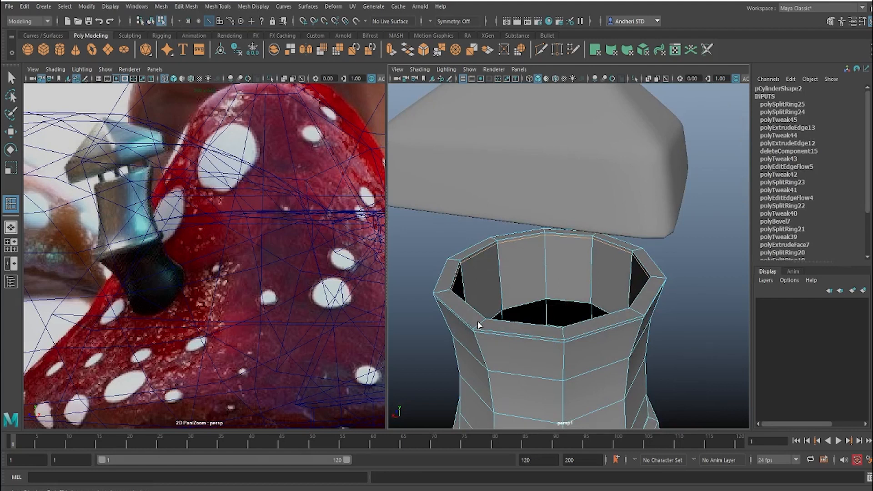
Step: Insert one more edge loop inside the chimney opening
key("w")
left_click_drag(555, 331, 539, 301, "alt")
right_click_drag(616, 244, 700, 167)
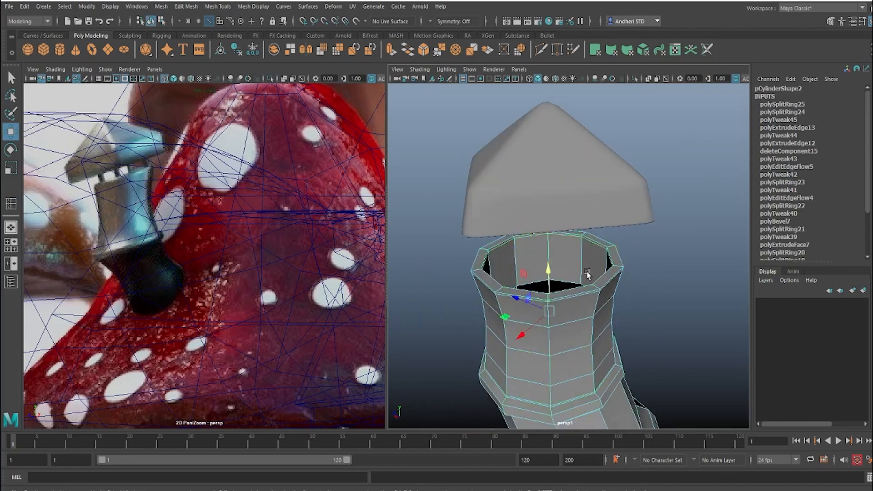
scroll(593, 263, "up", 5)
right_click_drag(544, 243, 488, 264, "shift")
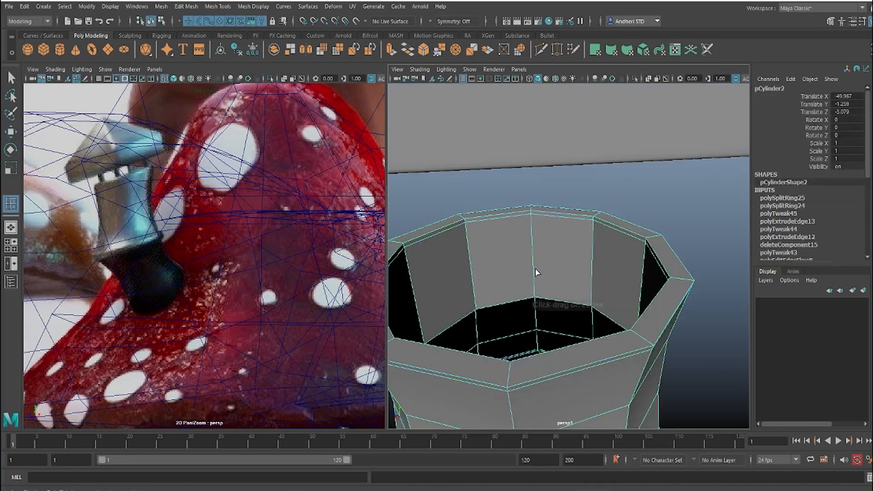
left_click_drag(536, 296, 544, 264)
scroll(587, 285, "down", 5)
key("w")
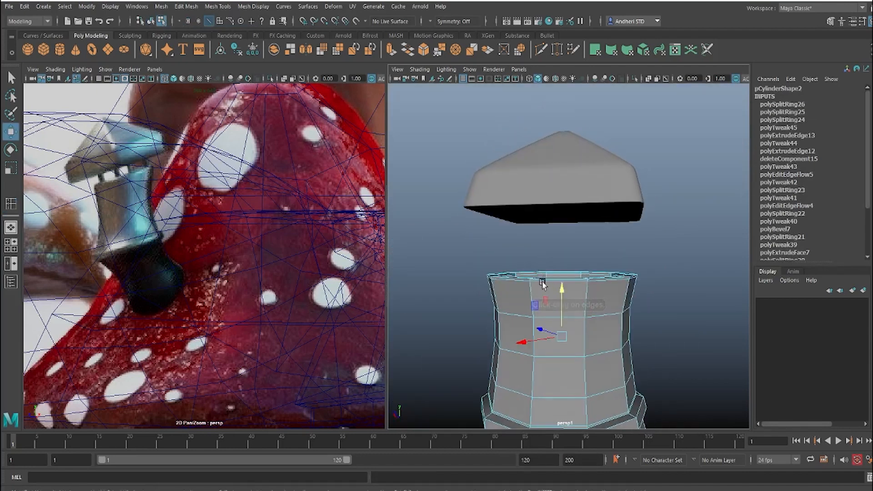
Step: Insert an edge loop in the upper part of the slanted section below the collar and scale it inward
right_click_drag(583, 239, 685, 196)
left_click(686, 270)
scroll(649, 269, "down", 5)
left_click_drag(637, 269, 601, 263, "alt")
left_click(590, 247)
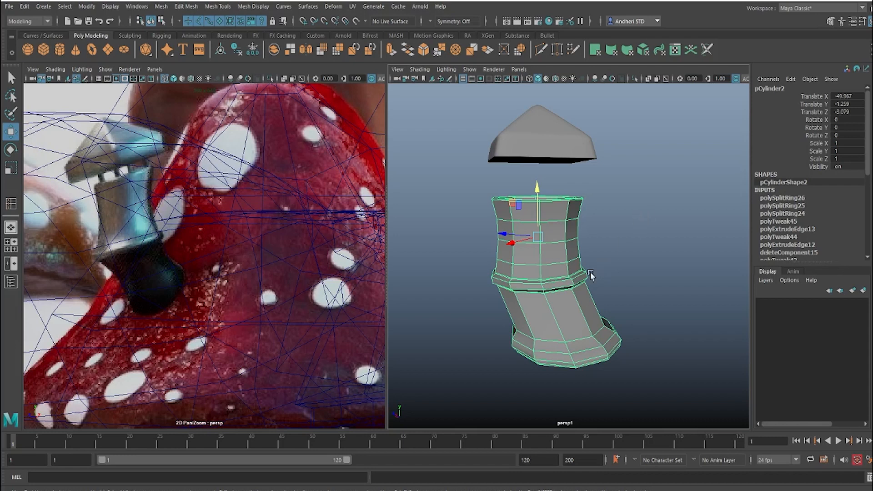
mouse_move(556, 283)
left_mouse_down("alt")
mouse_move(614, 271)
mouse_move(659, 276)
mouse_move(543, 278)
left_mouse_up("alt")
scroll(572, 295, "up", 2)
right_click_drag(535, 302, 467, 264, "shift")
left_click_drag(498, 305, 534, 311)
left_click(498, 305)
key("r")
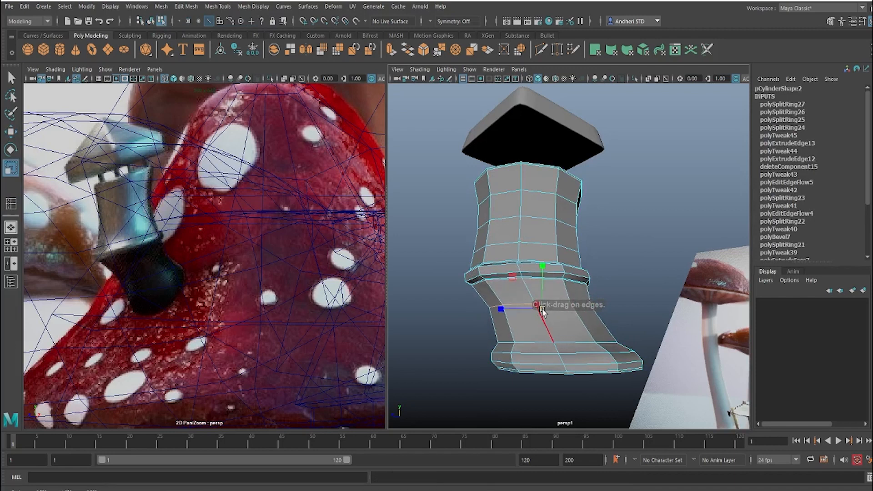
right_click_drag(536, 322, 615, 223)
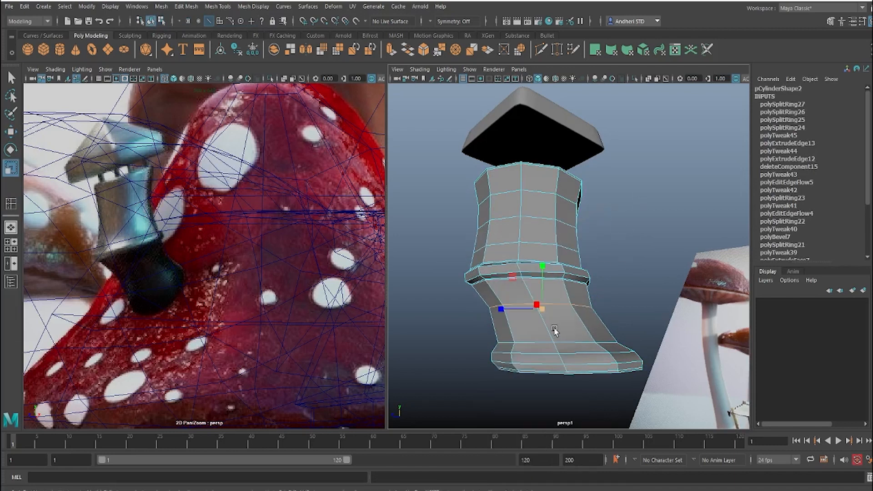
Step: Insert a second edge loop lower on the slanted section, rescale it and deselect the chimney
right_click_drag(571, 312, 562, 315, "shift")
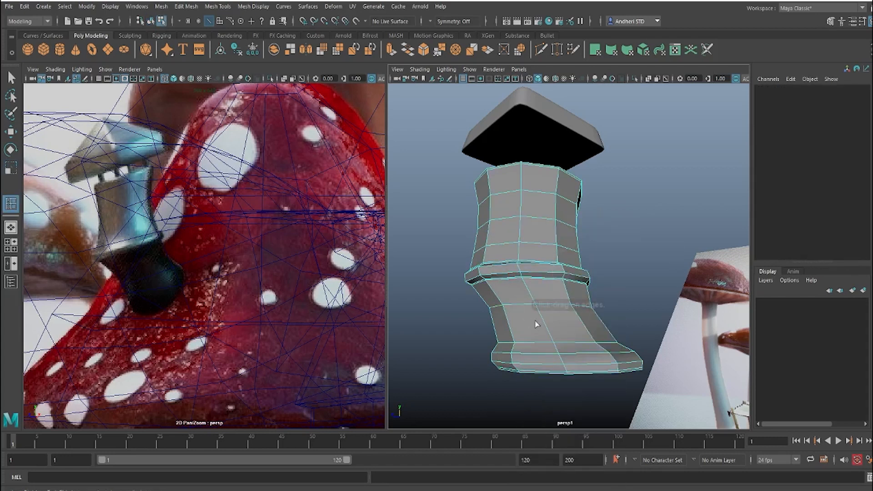
left_click(547, 327)
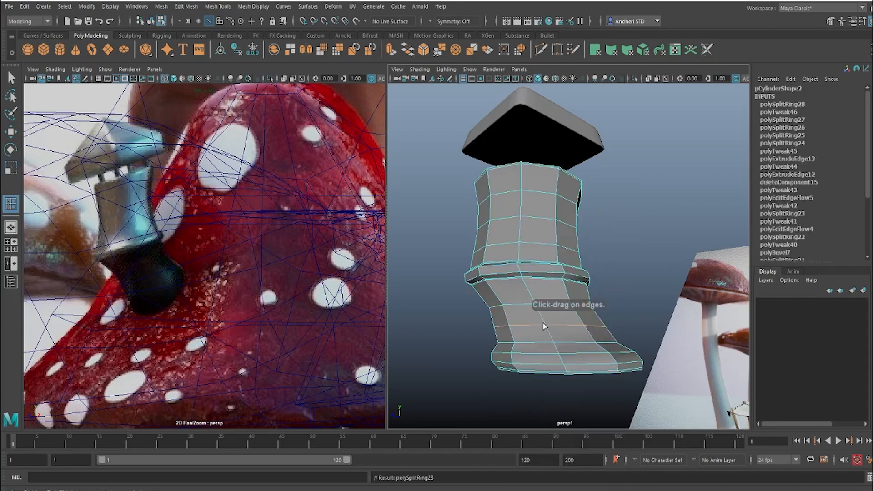
key("r")
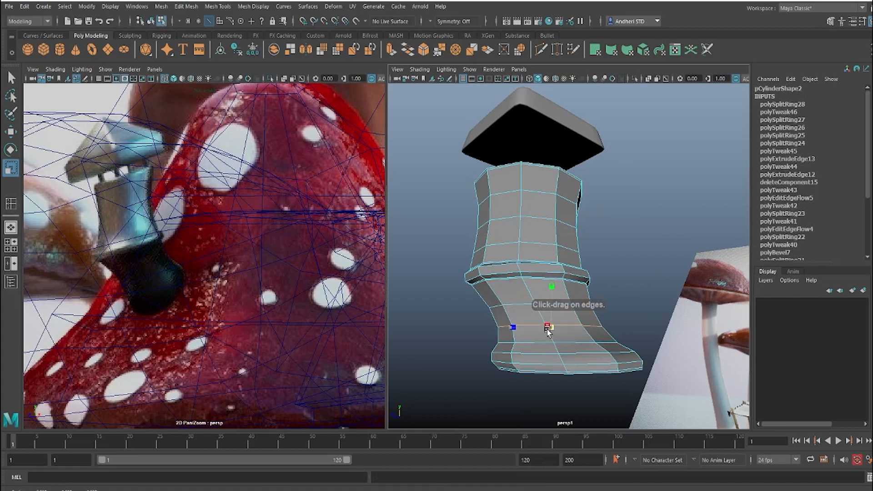
left_click(651, 233)
left_click_drag(651, 233, 614, 261, "alt")
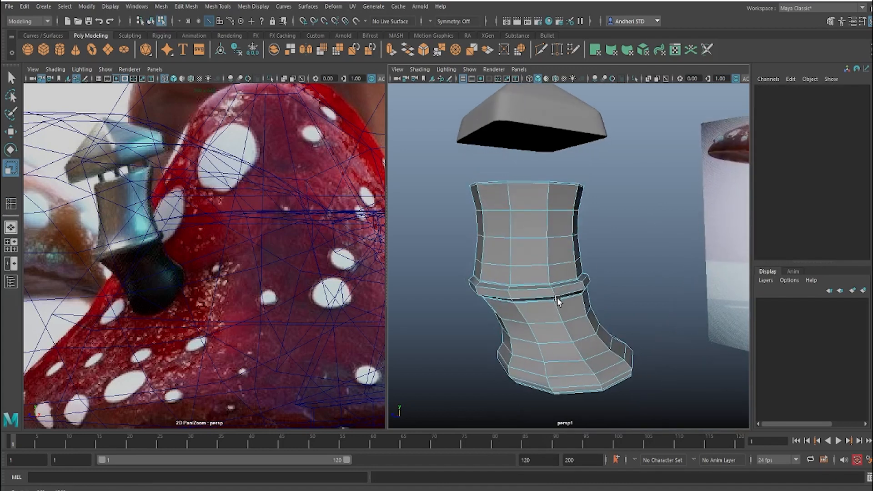
right_click_drag(562, 281, 649, 213)
left_click(652, 253)
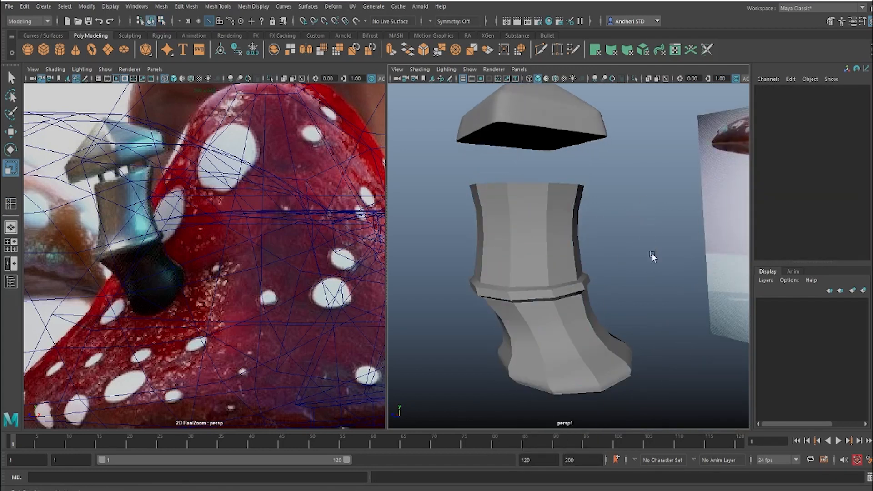
Step: Create a thin cube pillar about 0.136 wide and deep and 1.252 high beside the chimney cap, using the top view
right_click_drag(651, 253, 616, 270, "alt")
left_click_drag(616, 270, 540, 276, "alt")
key("space")
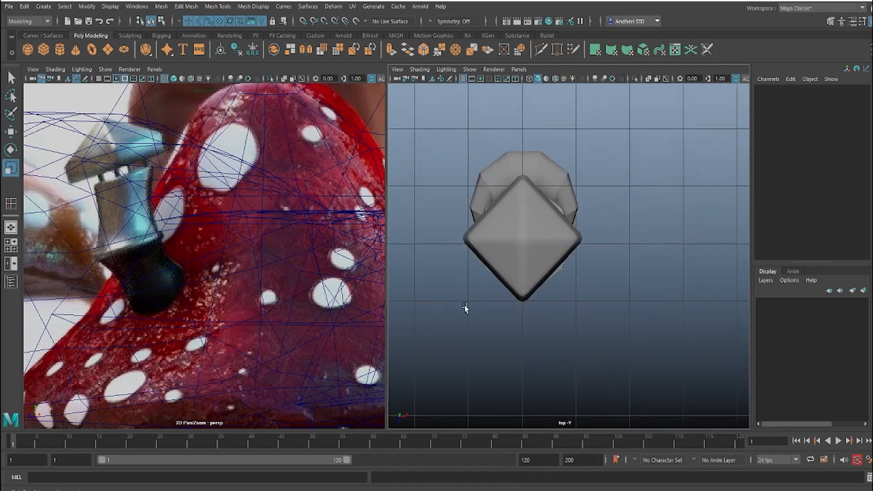
left_click(45, 53)
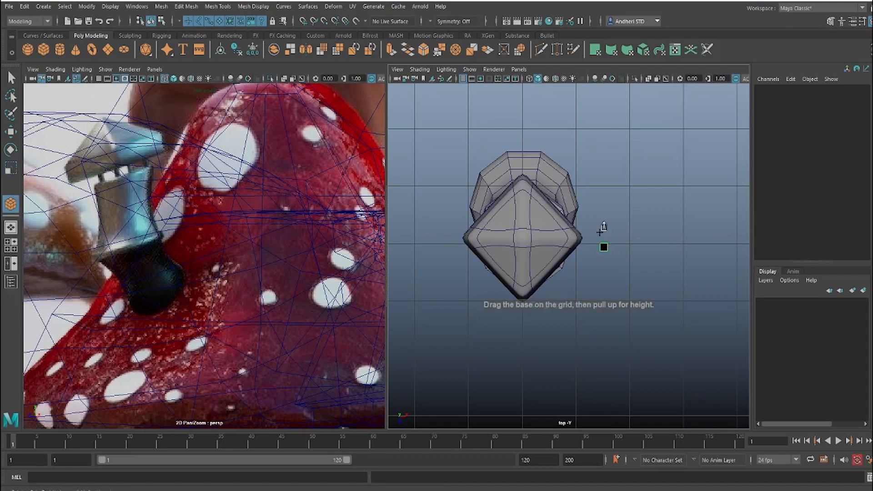
left_click_drag(599, 232, 595, 215)
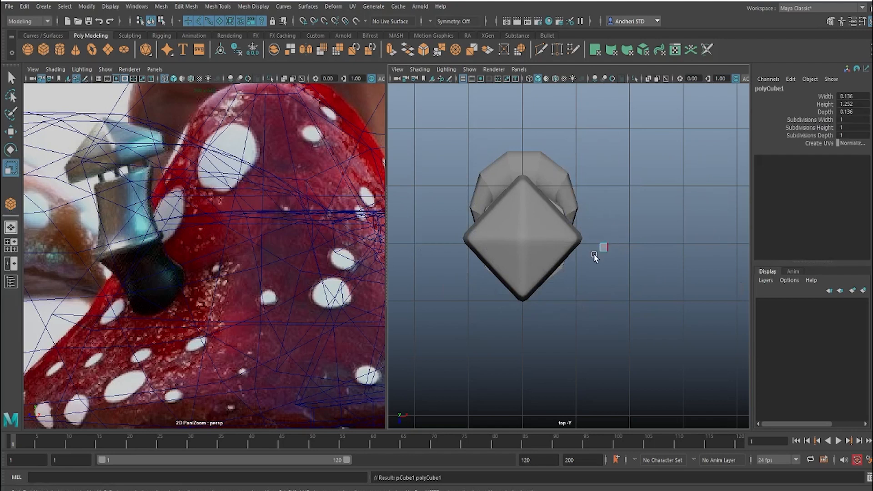
key("space")
left_click_drag(594, 256, 596, 156)
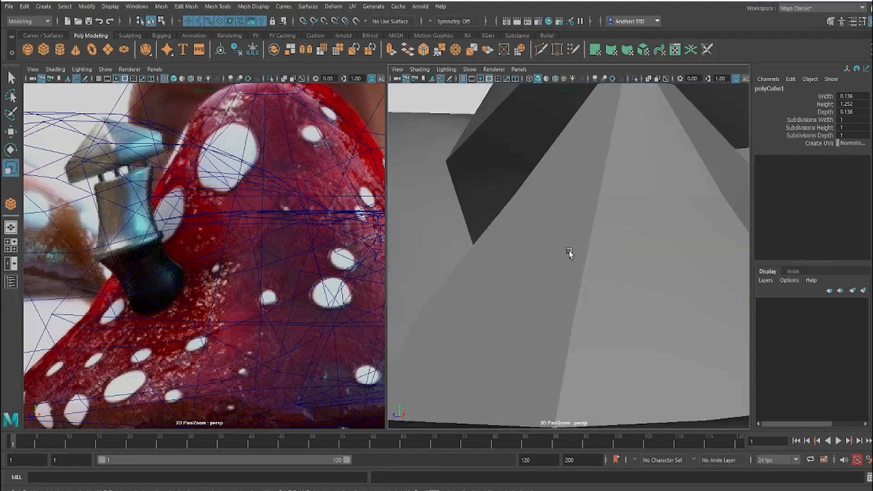
key("space")
left_click_drag(569, 253, 567, 159)
left_click_drag(557, 237, 607, 233, "alt")
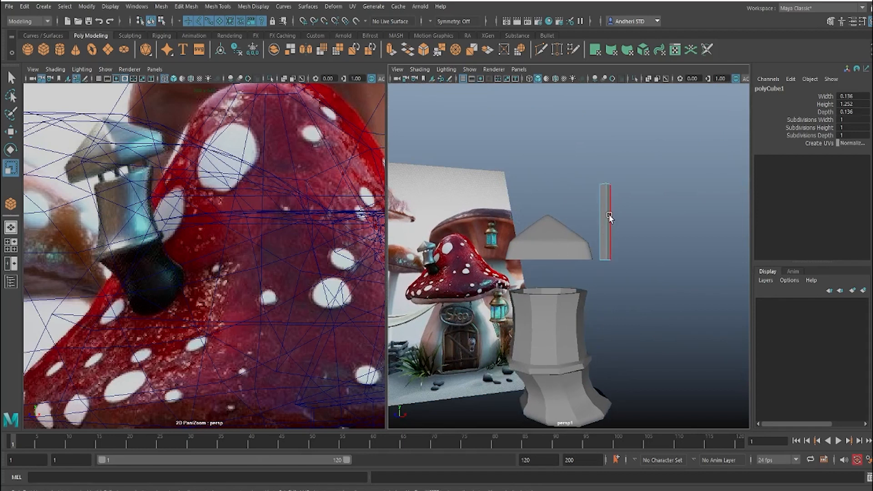
right_click_drag(609, 215, 653, 203)
left_click(620, 231)
Step: Move the pillar under one corner of the cap and lower it between the cap and the chimney rim
left_click_drag(632, 225, 600, 209)
left_click(605, 215)
key("space")
key("w")
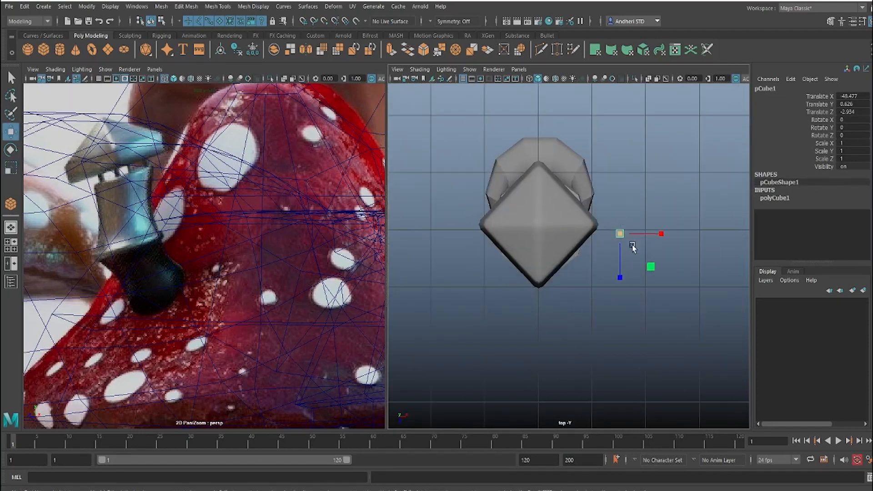
left_click_drag(579, 232, 580, 229)
key("space")
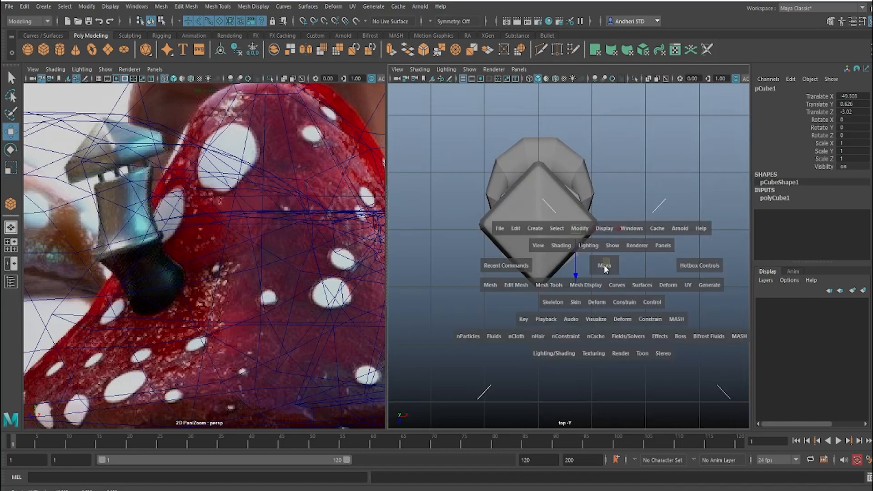
left_click_drag(604, 265, 568, 224)
key("space")
right_click_drag(603, 280, 628, 280, "alt")
Step: Scale the pillar uniformly to 0.527 and move it outward along X onto the chimney rim
key("r")
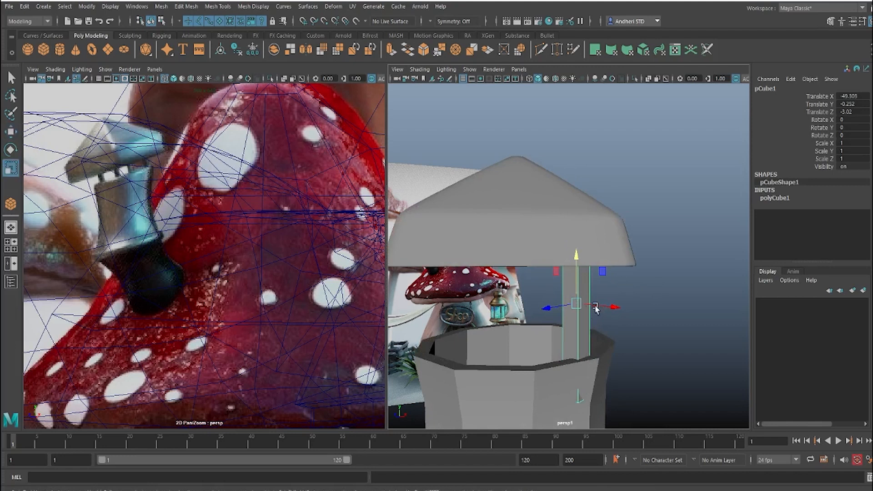
left_click_drag(576, 303, 535, 313)
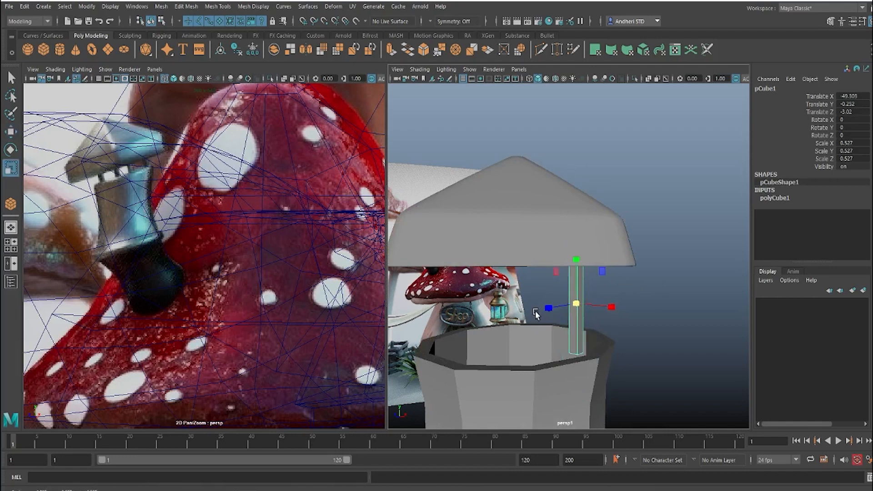
left_click_drag(599, 312, 578, 218, "alt")
key("w")
middle_click_drag(578, 218, 600, 202, "alt")
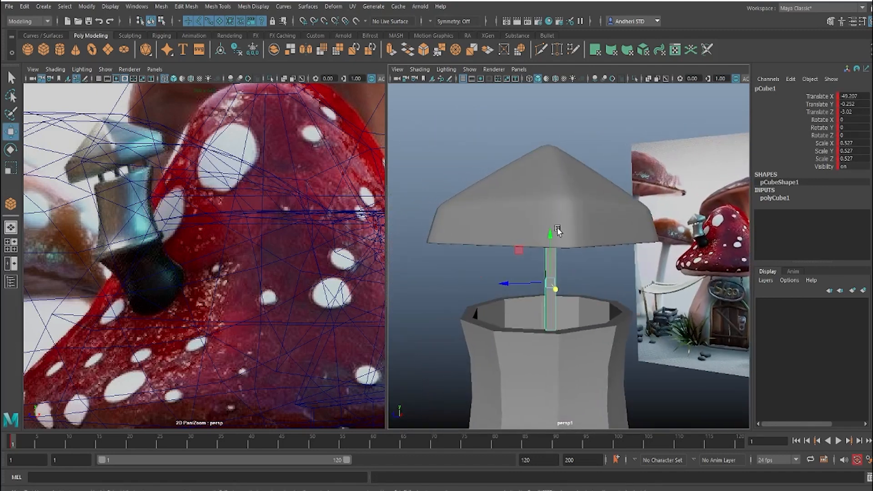
left_click_drag(548, 237, 547, 241)
left_click_drag(547, 240, 617, 273, "alt")
Step: Lower the chimney cap along Y so it rests on the pillar, and deselect it
left_click(575, 218)
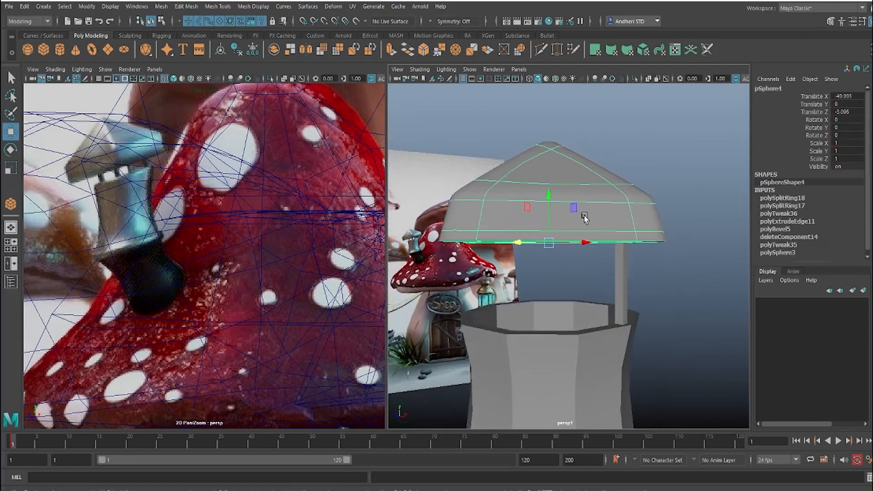
left_click_drag(549, 195, 549, 208)
left_click_drag(594, 239, 574, 210, "alt")
left_click(565, 251)
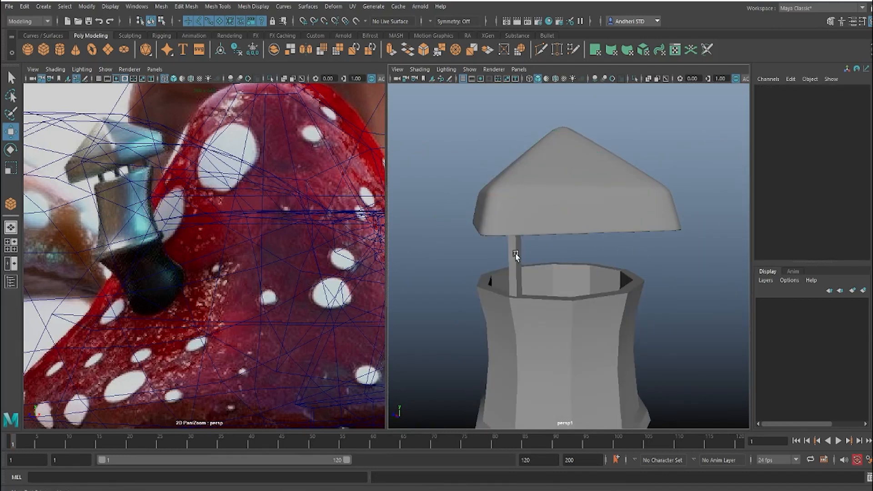
Step: Duplicate the pillar and move the copy along X to about -50.681, onto the opposite side of the chimney rim
left_click(516, 255)
left_click_drag(593, 252, 668, 266, "alt")
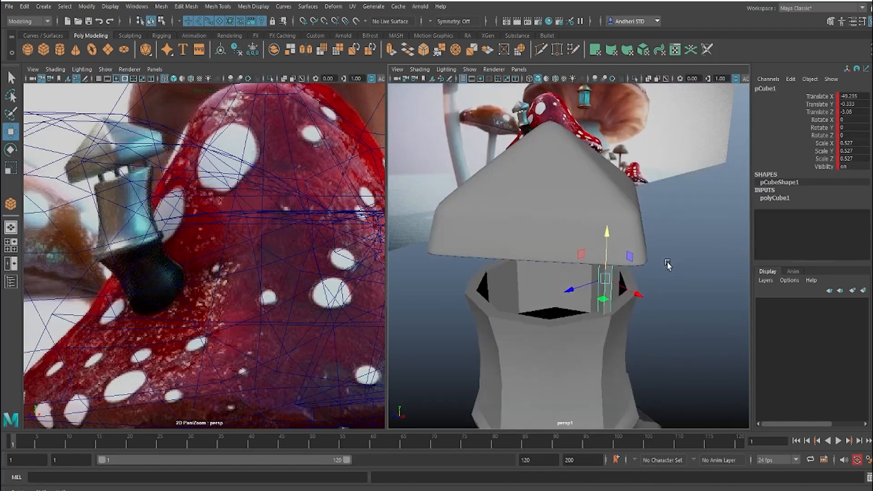
left_click_drag(612, 277, 669, 282, "alt")
key("ctrl+d")
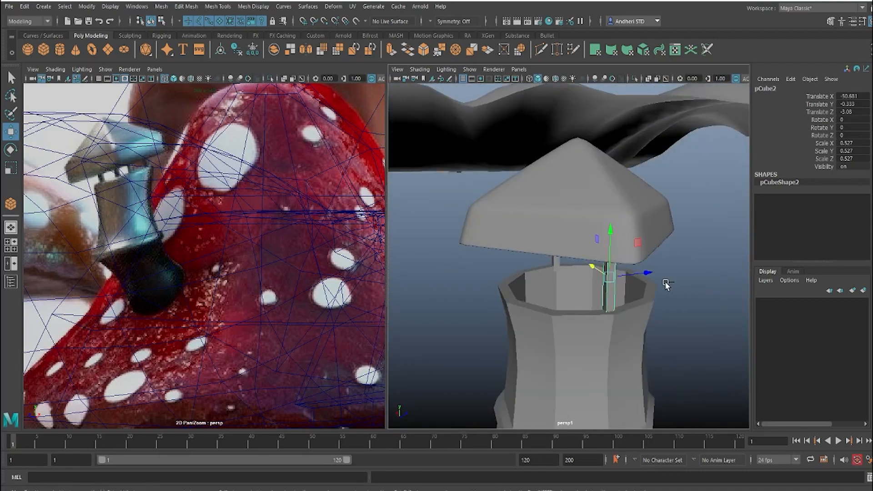
Step: Duplicate the pillar again and place this third one on an adjacent side of the rim, at about X -49.981
key("ctrl+d")
left_click_drag(647, 273, 515, 279)
left_click_drag(564, 301, 576, 284, "alt")
left_click_drag(524, 279, 500, 330)
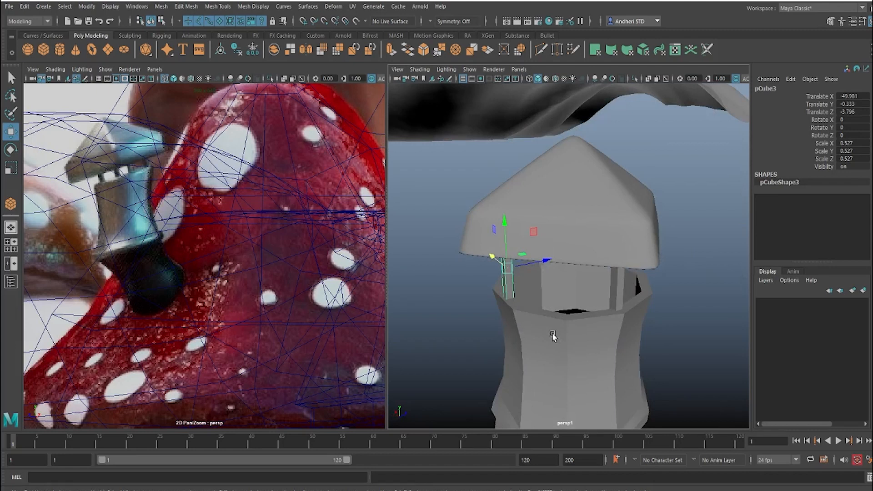
Step: Add a fourth pillar copy on the remaining side of the rim, at about X -50.112 and Z -2.359, and deselect it
mouse_move(552, 336)
left_mouse_down("alt")
mouse_move(524, 311)
mouse_move(506, 325)
mouse_move(539, 336)
left_mouse_up("alt")
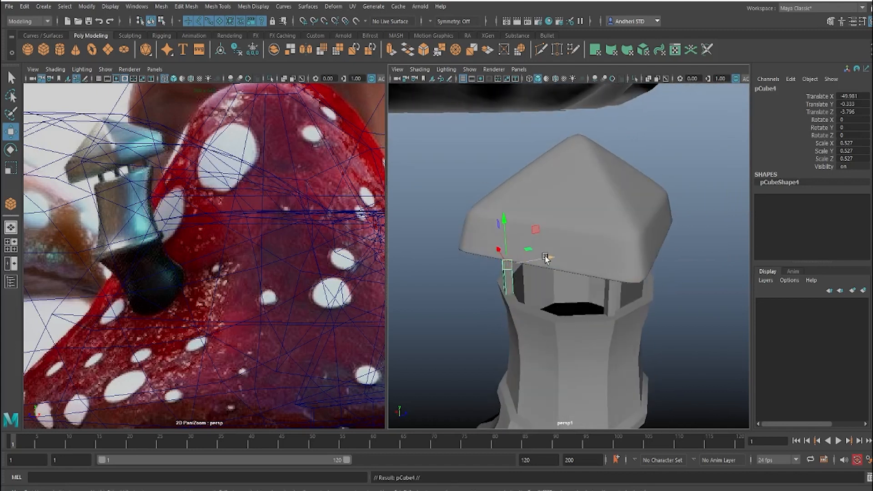
left_click_drag(548, 257, 498, 323)
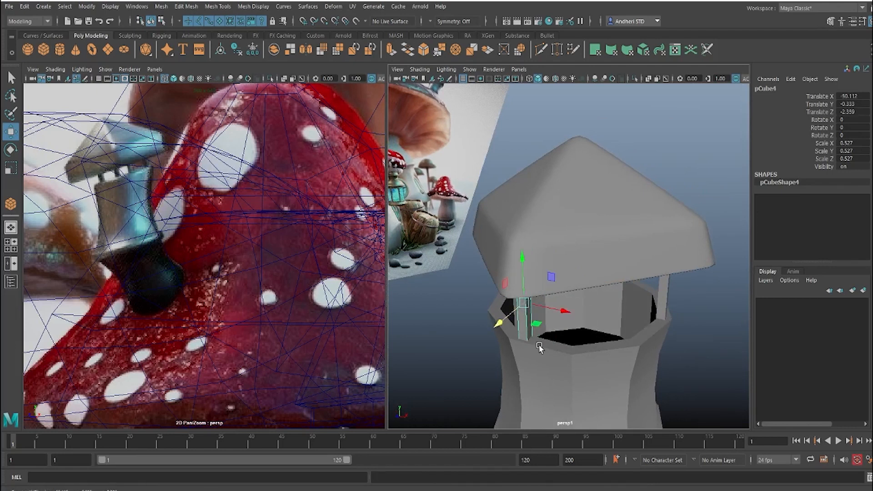
left_click_drag(595, 350, 635, 338, "alt")
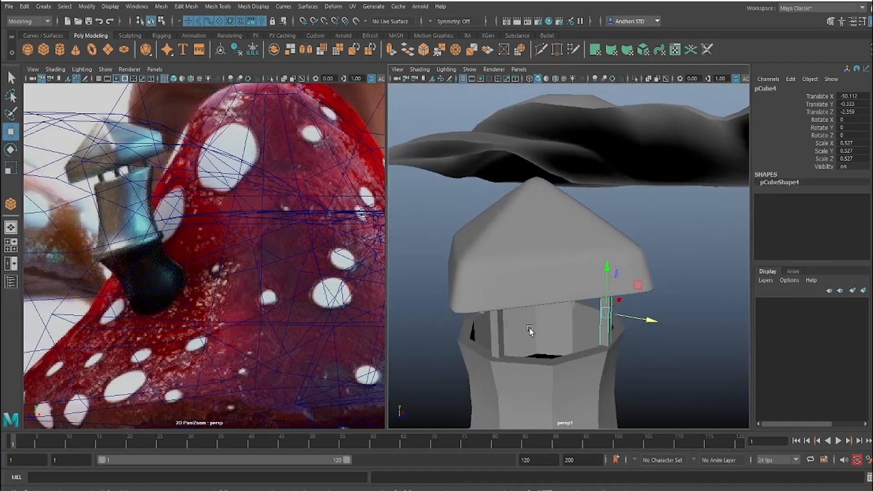
left_click_drag(530, 354, 507, 298, "alt")
left_click_drag(457, 282, 653, 286)
left_click_drag(583, 299, 625, 410, "alt")
left_click(707, 359)
scroll(694, 364, "down", 6)
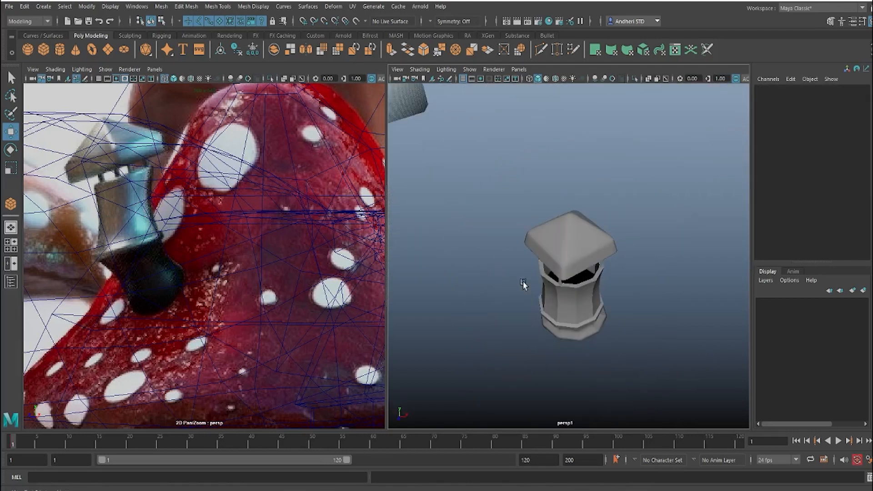
Step: Group the chimney body, cap and all four pillars together, and center the group's pivot
left_click_drag(485, 203, 734, 392)
left_click_drag(681, 355, 519, 279, "alt")
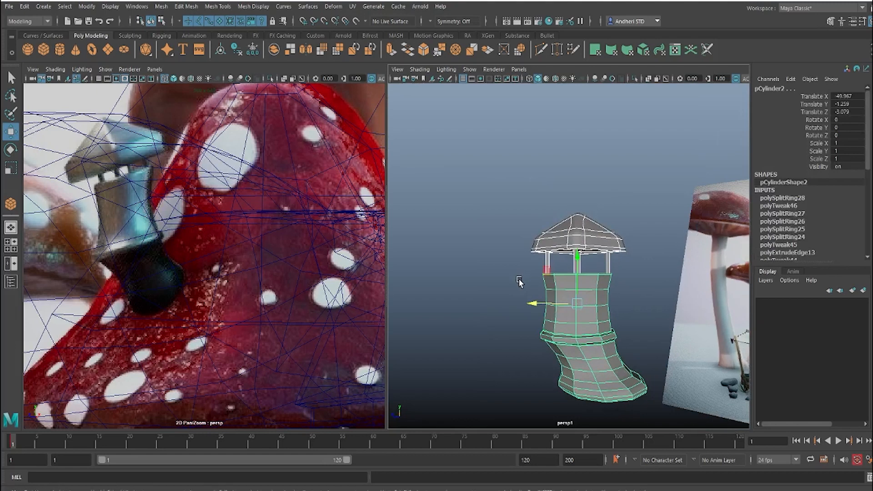
right_click(580, 296, "shift")
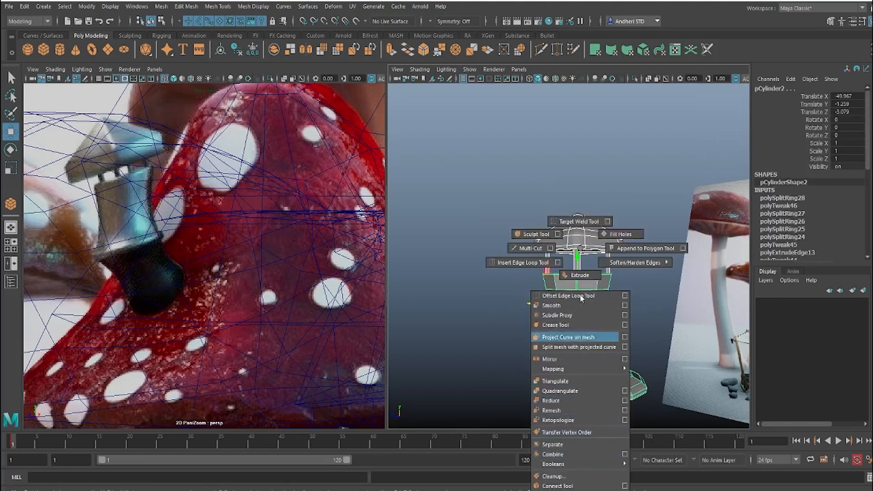
right_click_drag(580, 295, 581, 249, "shift")
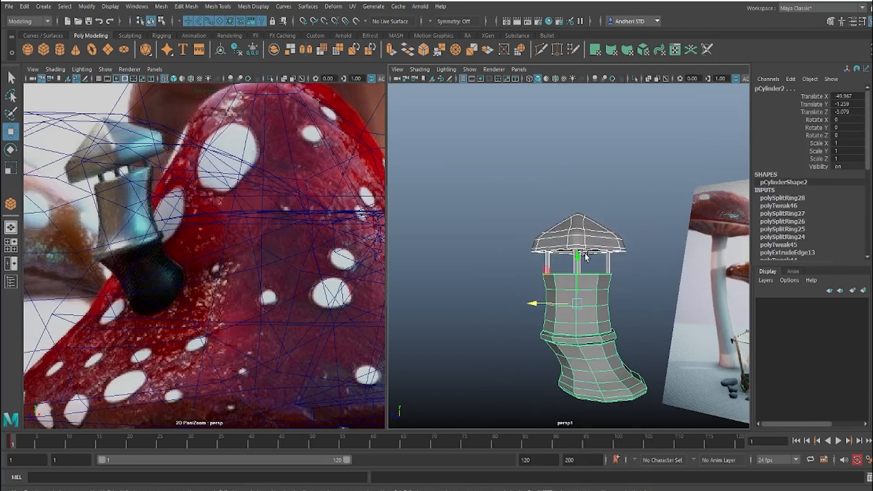
key("ctrl+g")
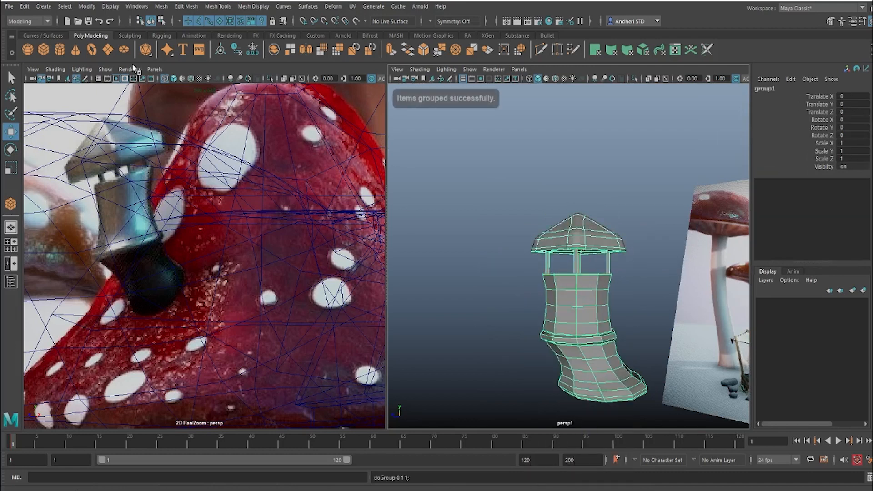
left_click(87, 7)
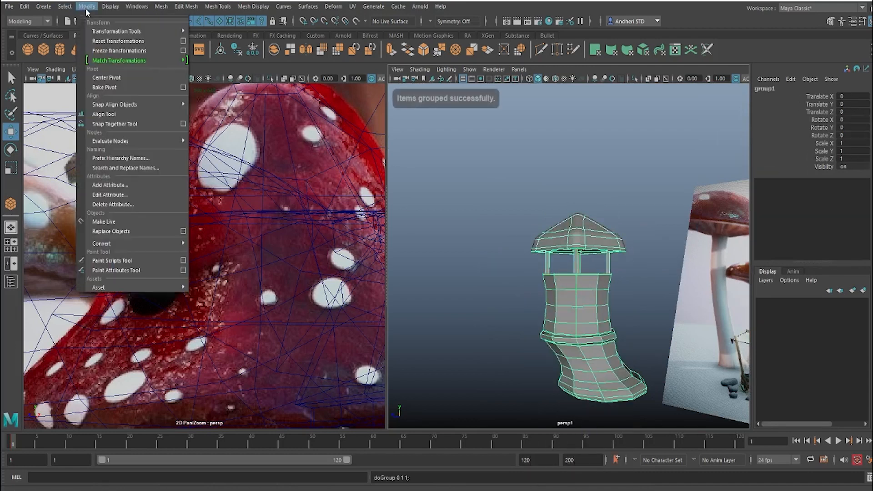
left_click(109, 78)
Step: Move the chimney group with vertex snapping onto the front house's roof, at about X 59.575, Y 4.433, Z 7.75
scroll(455, 279, "down", 5)
scroll(455, 279, "down", 10)
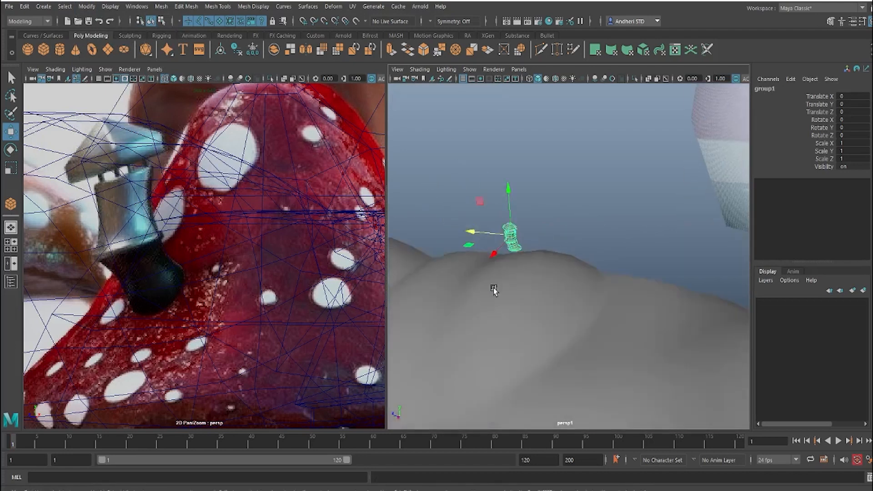
right_click_drag(495, 257, 655, 250, "alt")
middle_click_drag(436, 336, 551, 293, "alt")
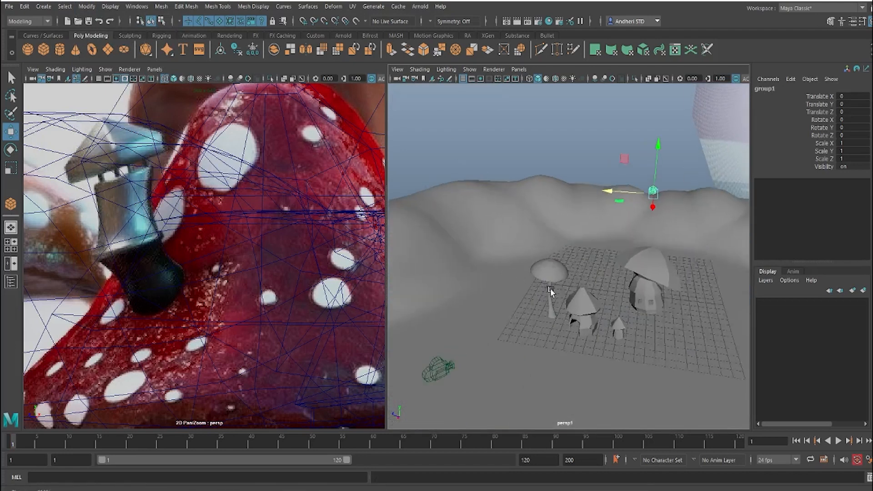
right_click_drag(551, 292, 600, 291, "alt")
middle_click_drag(545, 300, 536, 267, "alt")
left_click_drag(536, 268, 562, 278, "alt")
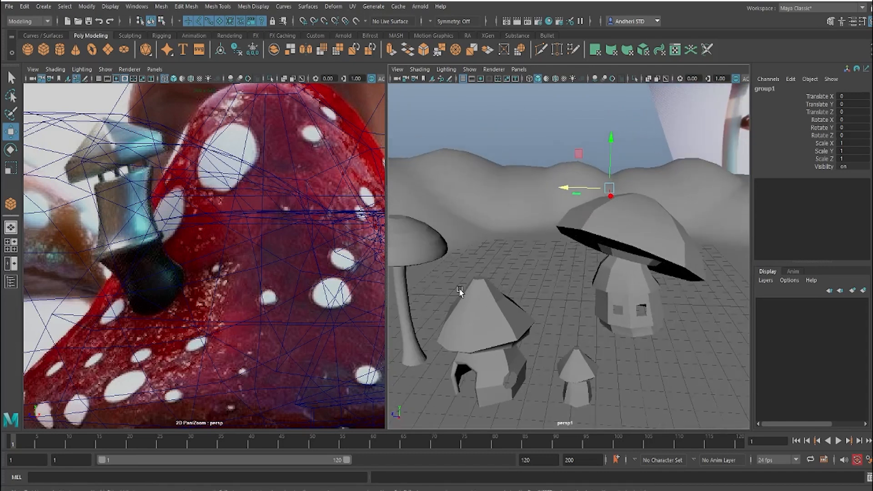
key("w")
key("v")
middle_click_drag(464, 323, 459, 335)
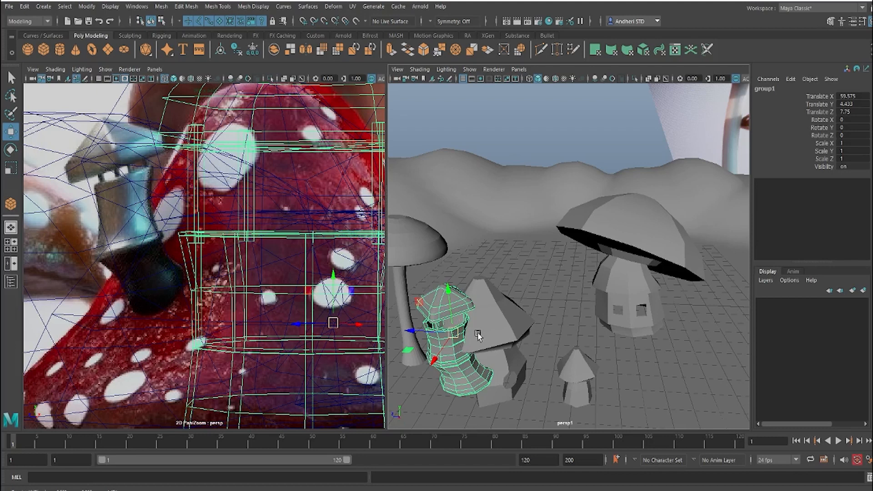
Step: Move the tower group into the cone-roofed mushroom house and scale it uniformly to about 0.281
middle_click_drag(478, 335, 468, 332)
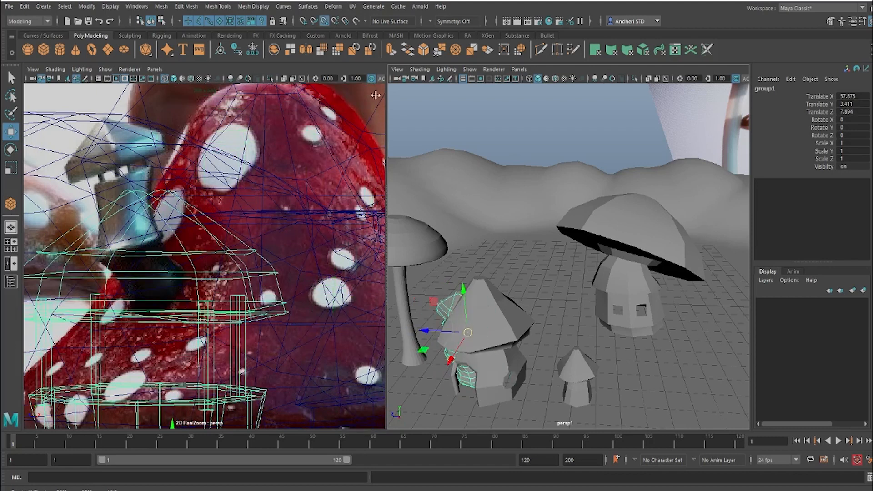
left_click(324, 21)
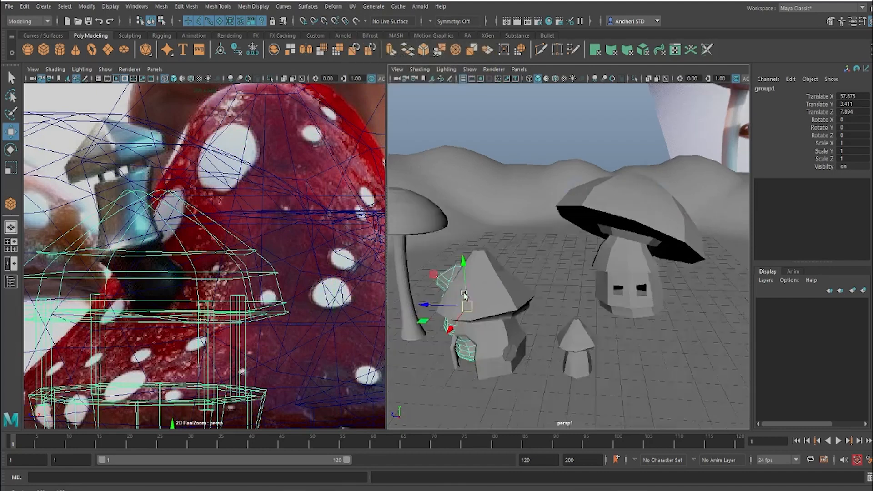
scroll(467, 297, "up", 5)
key("f")
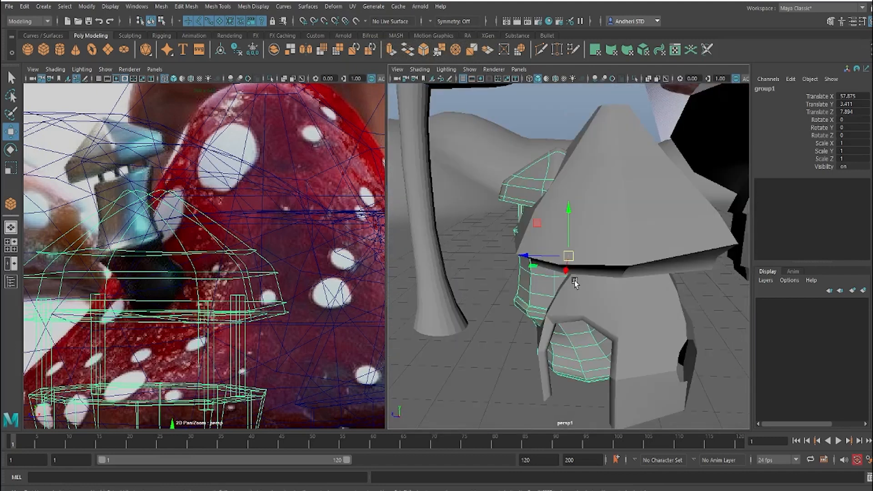
key("r")
left_click_drag(569, 256, 473, 290)
key("w")
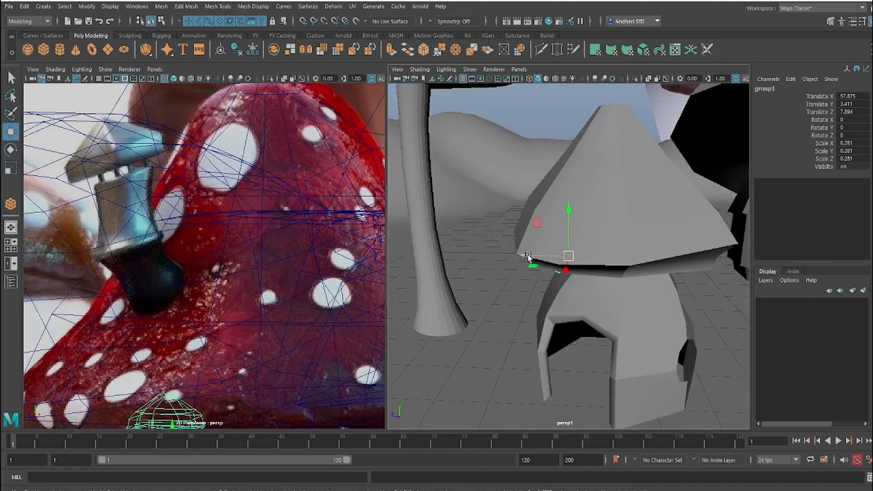
Step: Lift the tower group beside the house's conical roof and tilt it to about 12.8, -4.6, -13.4 in X, Y, Z
left_click_drag(527, 256, 478, 262)
left_click_drag(523, 208, 555, 355)
left_click_drag(514, 282, 562, 227, "alt")
middle_click_drag(562, 228, 567, 288, "alt")
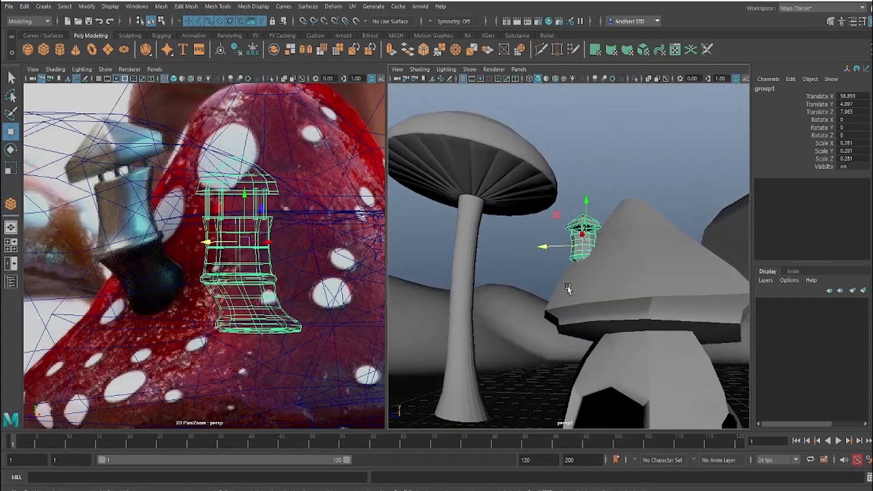
mouse_move(564, 256)
left_mouse_down("alt")
mouse_move(567, 274)
mouse_move(532, 258)
mouse_move(566, 254)
mouse_move(565, 234)
mouse_move(544, 228)
mouse_move(615, 274)
mouse_move(558, 288)
mouse_move(572, 244)
left_mouse_up("alt")
scroll(571, 278, "up", 4)
key("e")
key("w")
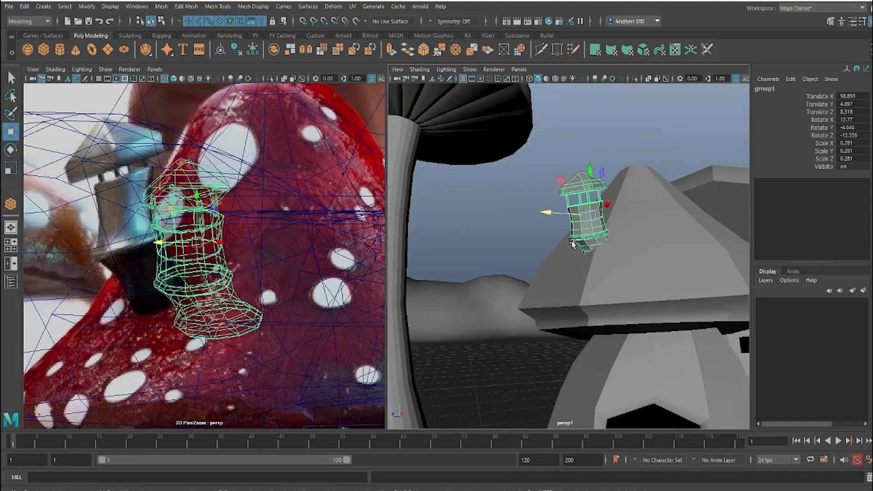
Step: Nudge the tilted tower group against the roof slope, to about X 58.98, Y 5.06, Z 8.24, undoing the last adjustment
left_click_drag(571, 243, 601, 211, "alt")
scroll(583, 251, "up", 4)
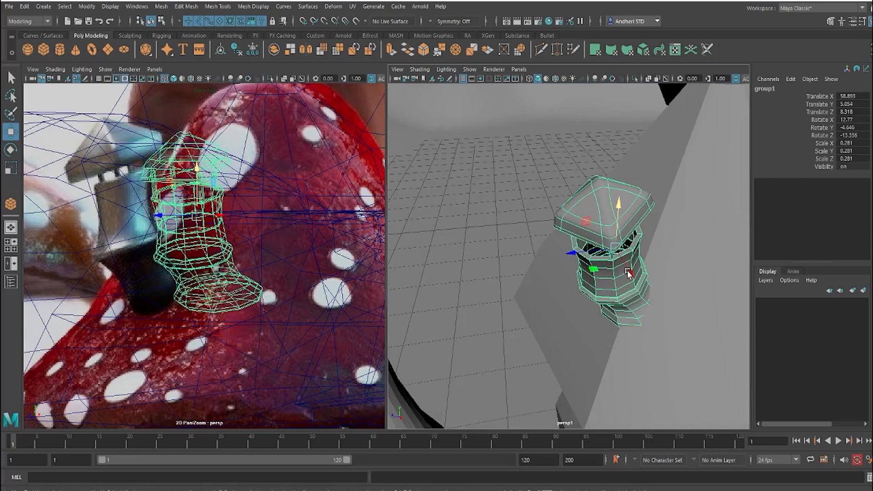
left_click_drag(630, 273, 632, 275)
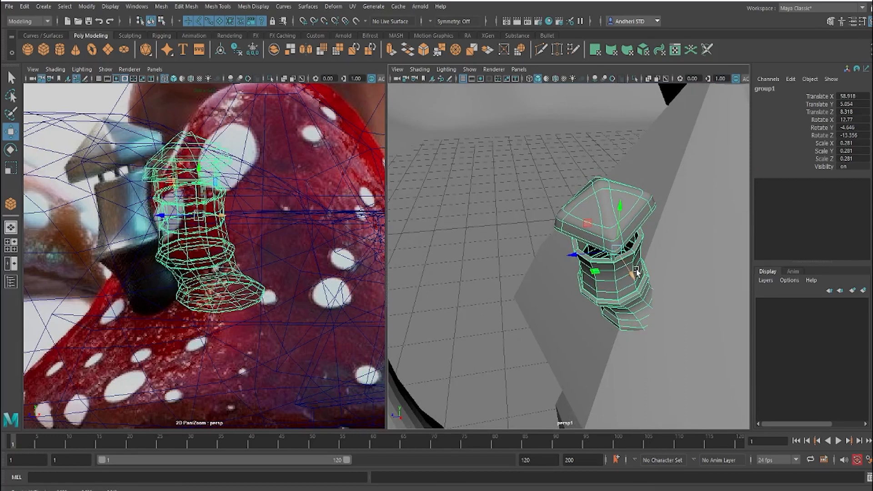
left_click_drag(615, 248, 639, 206, "alt")
mouse_move(532, 251)
left_mouse_down("alt")
mouse_move(558, 248)
mouse_move(511, 260)
mouse_move(669, 298)
mouse_move(655, 211)
mouse_move(646, 206)
mouse_move(628, 225)
mouse_move(538, 241)
left_mouse_up("alt")
key("ctrl+z")
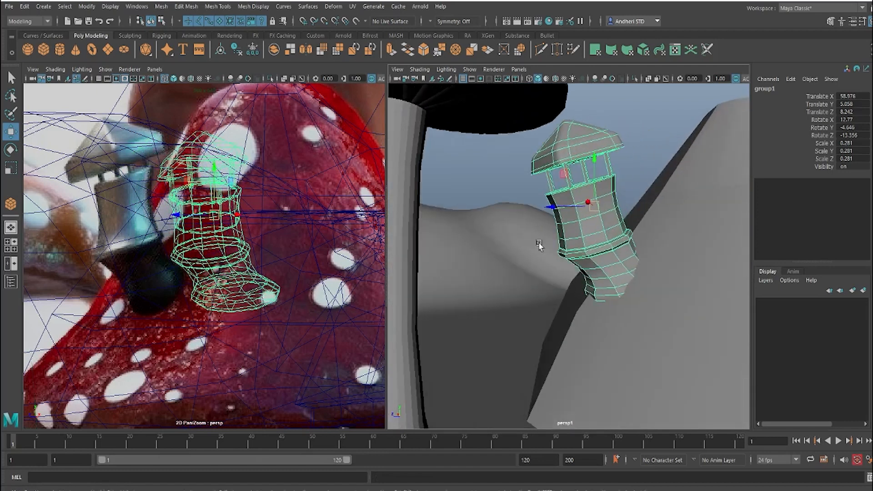
Step: Rotate the tower group to about 19.8, -13.9, -11.9 in X, Y, Z so it leans outward from the roof
scroll(589, 247, "down", 5)
mouse_move(590, 251)
left_mouse_down("alt")
mouse_move(632, 247)
mouse_move(586, 257)
left_mouse_up("alt")
key("e")
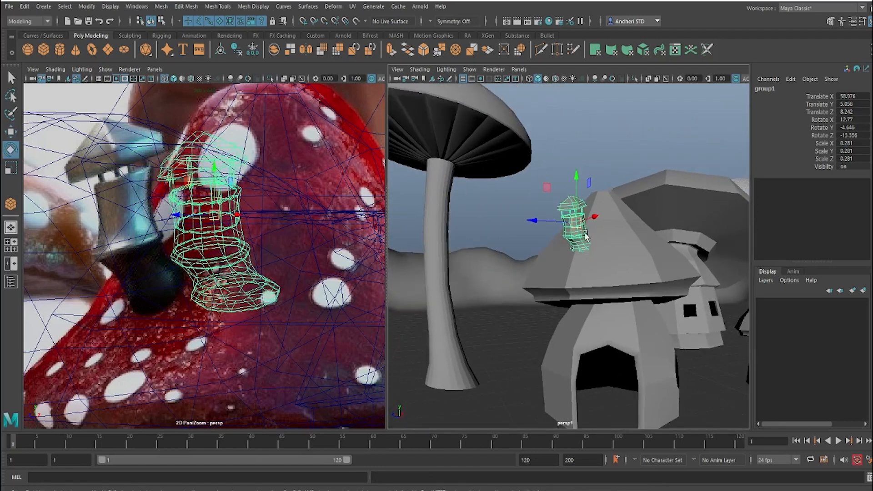
left_click_drag(586, 225, 588, 221)
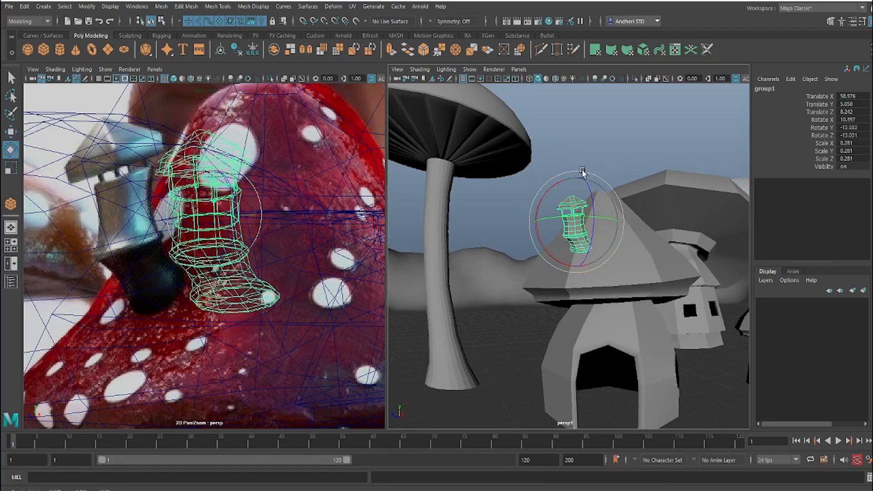
left_click_drag(582, 173, 565, 190)
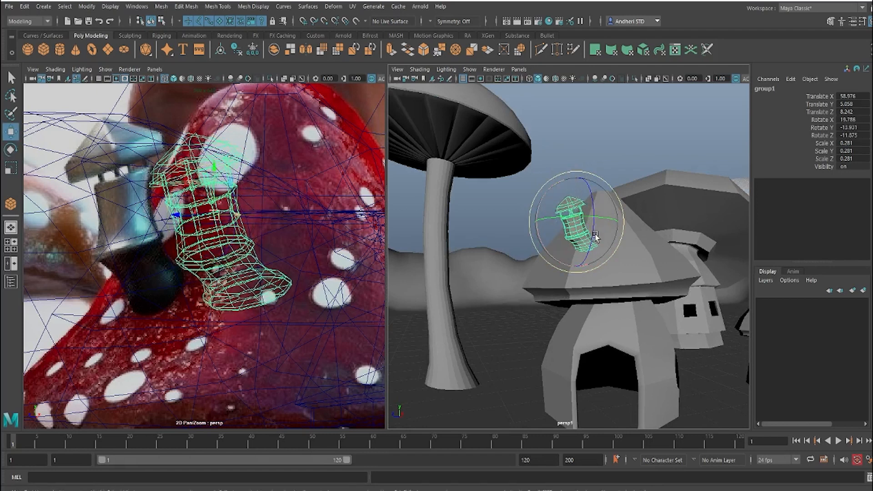
Step: Move the tower group over the tower in the reference image, to about X 58.57 and Z 8.68
key("w")
left_click_drag(599, 220, 586, 221)
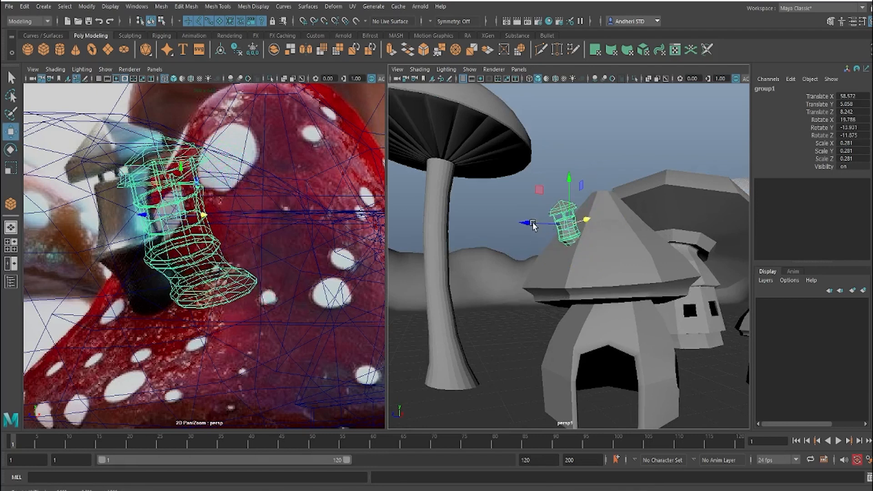
left_click_drag(523, 221, 509, 221)
left_click_drag(582, 259, 563, 234, "alt")
right_click_drag(562, 235, 614, 279, "alt")
left_click_drag(614, 278, 565, 255, "alt")
right_click_drag(565, 255, 595, 278, "alt")
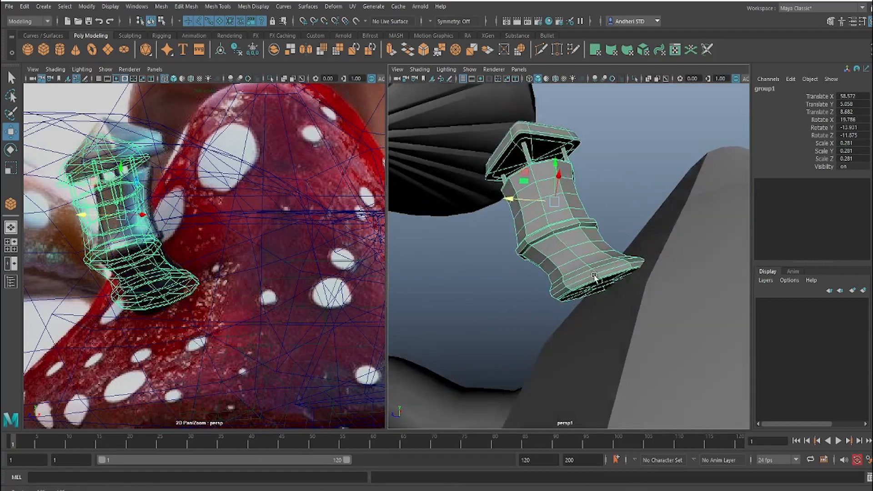
Step: Select the faces on the underside of the tower's cylinder and open the Move tool's Soft Selection settings
left_click_drag(594, 278, 613, 289, "alt")
right_click_drag(614, 287, 613, 269)
left_click(616, 290)
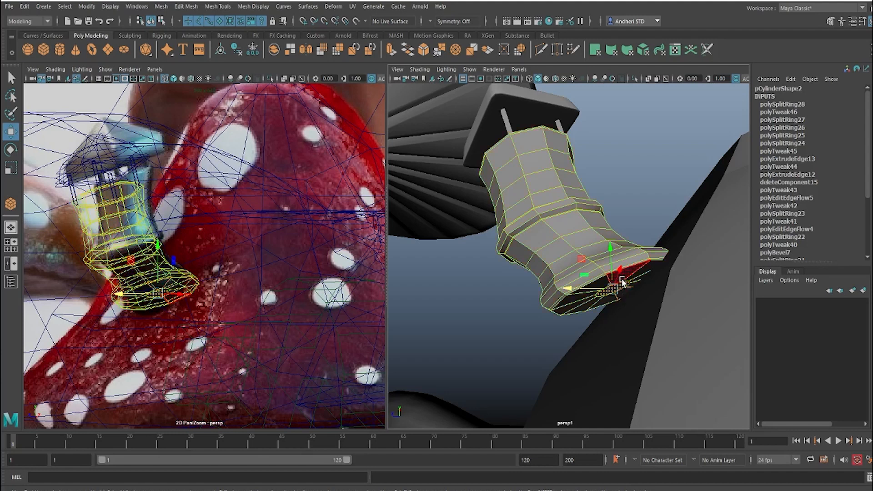
double_click(11, 132)
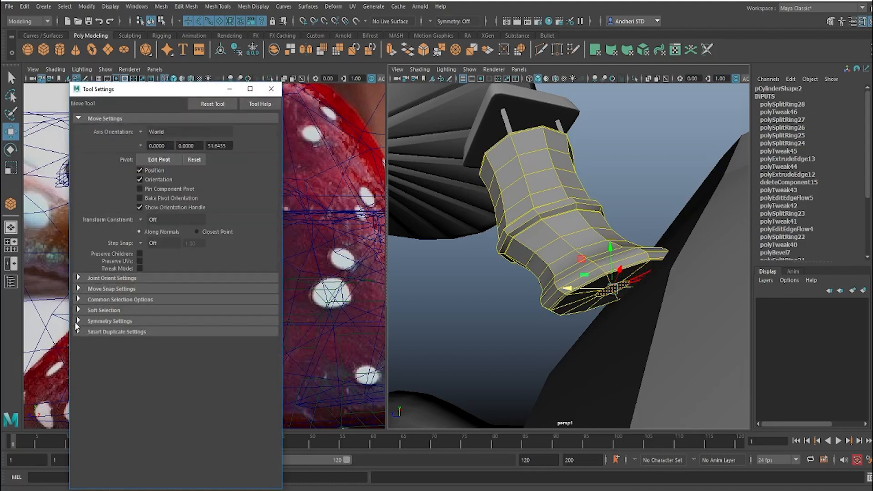
left_click(79, 321)
left_click(79, 320)
left_click(78, 310)
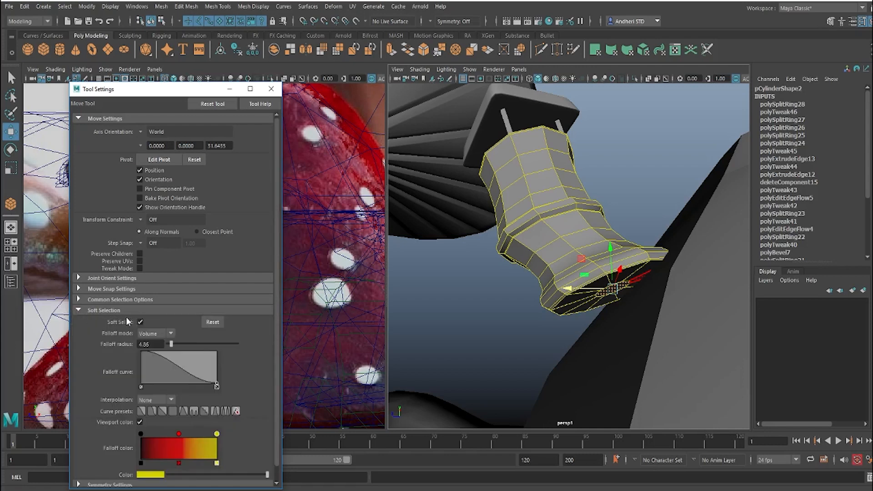
Step: Toggle soft selection off and back on for the selected base faces
key("b")
key("b")
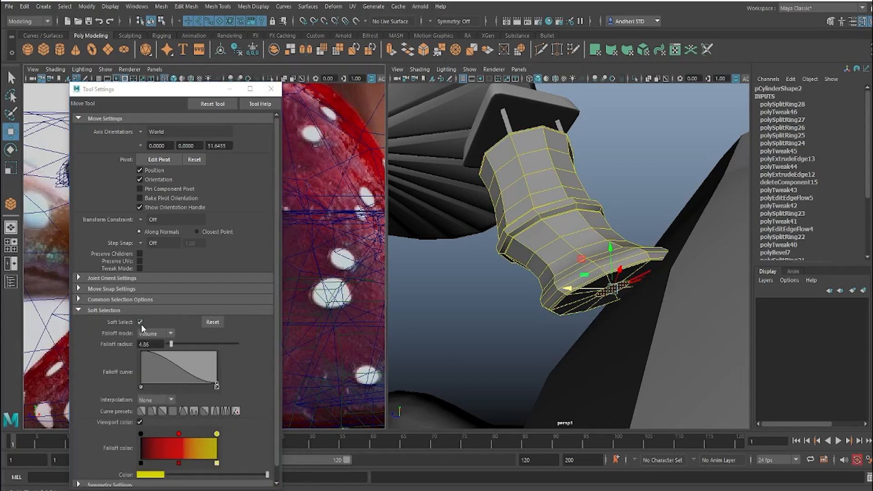
left_click(140, 322)
key("b")
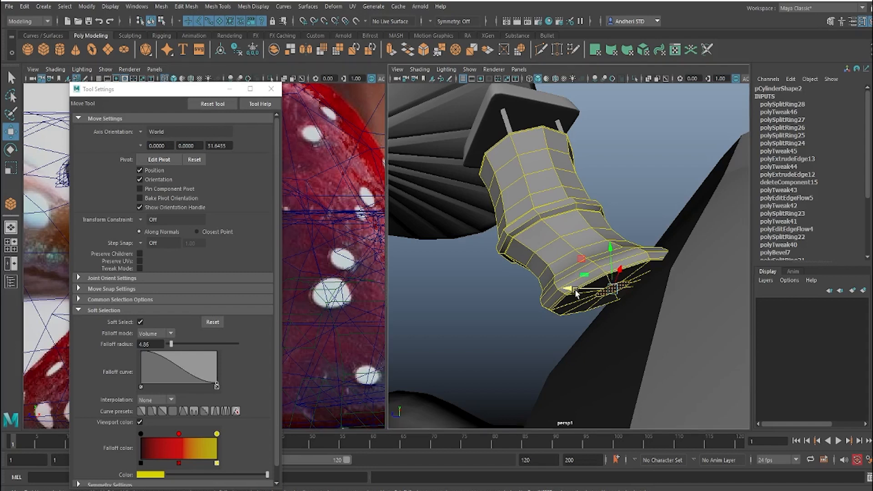
Step: Reduce the soft selection falloff radius to 0.29 for the tower's base faces
right_click(566, 239)
left_click(566, 265)
key("b")
left_click_drag(612, 275, 660, 277)
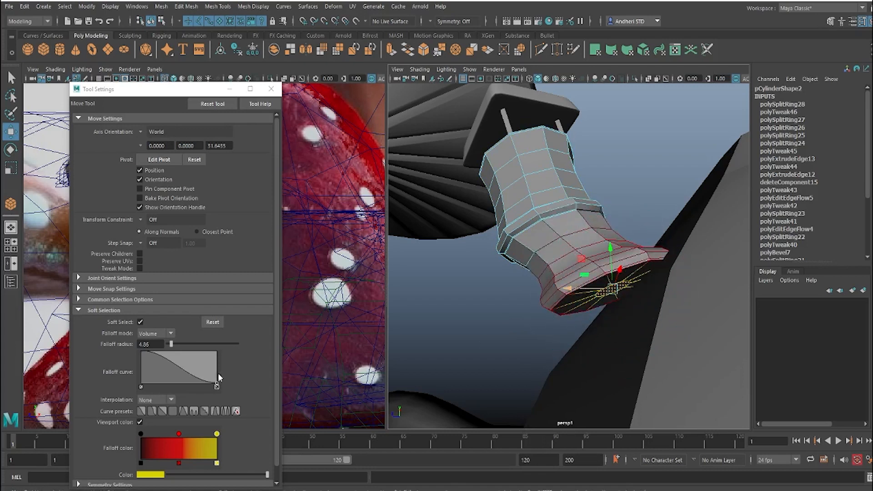
left_click_drag(171, 344, 167, 344)
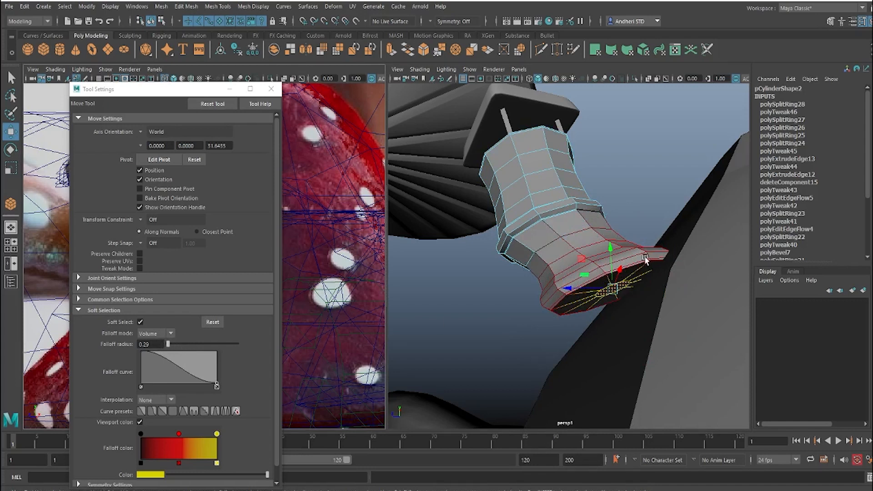
Step: Try rotating the tower's base faces toward the roof slope with the 0.29 falloff, and undo the rotation
key("e")
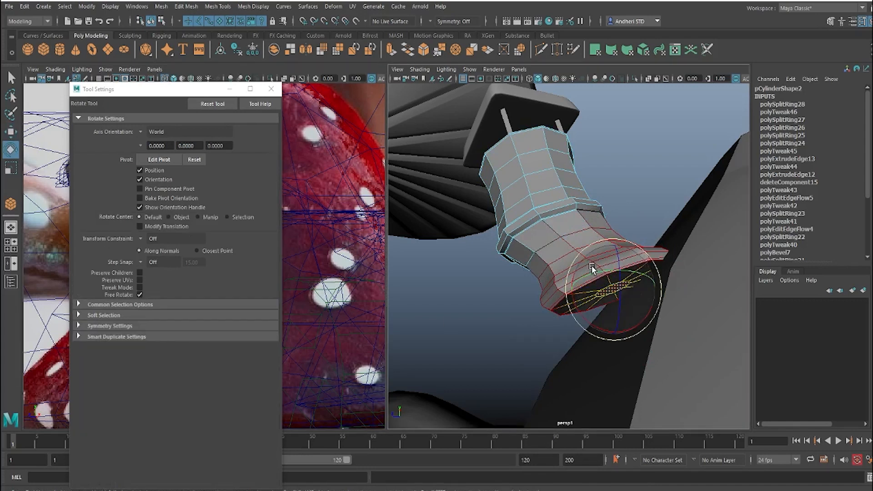
left_click_drag(600, 282, 626, 313)
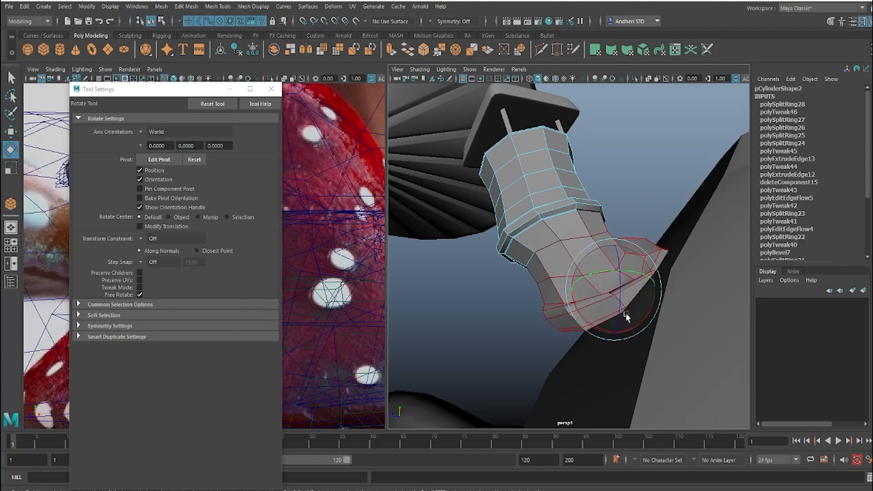
key("ctrl+z")
key("ctrl+z")
key("ctrl+z")
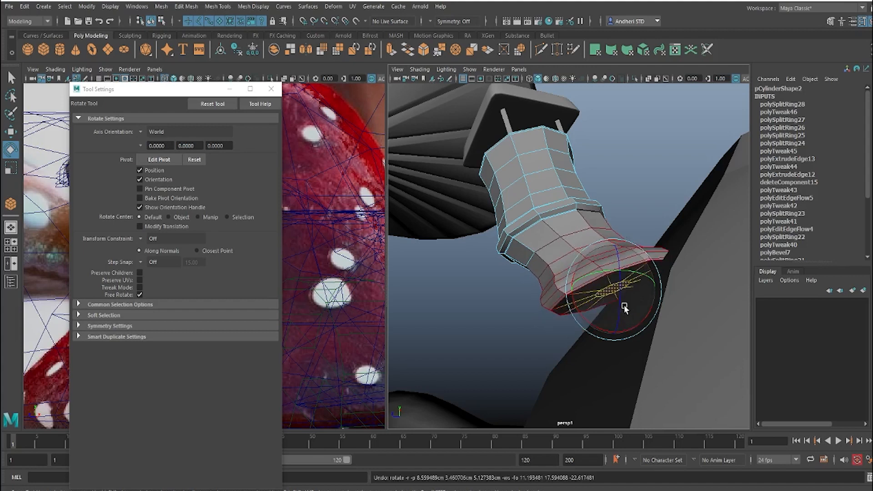
Step: Widen the soft selection falloff to 0.49 and rotate the tower's base faces to face the roof slope
key("b")
mouse_move(616, 297)
left_mouse_down()
mouse_move(649, 298)
mouse_move(614, 301)
mouse_move(606, 312)
mouse_move(573, 296)
mouse_move(584, 293)
left_mouse_up()
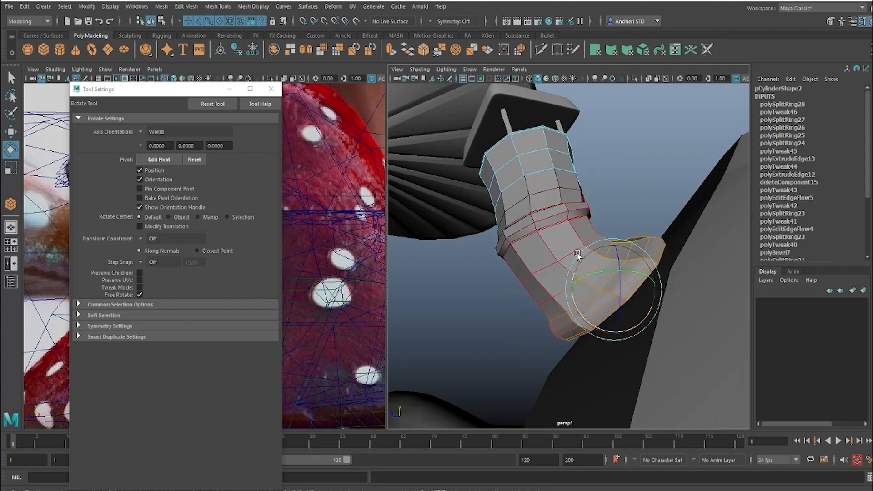
left_click_drag(577, 255, 544, 301, "alt")
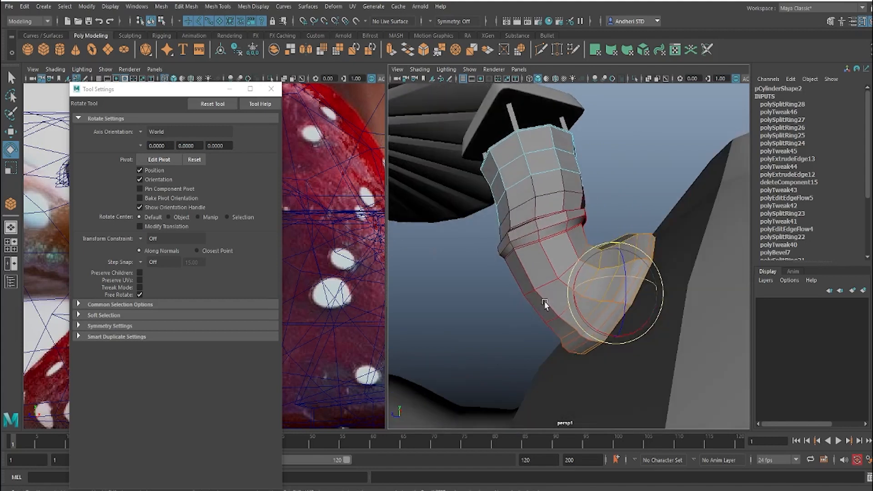
Step: Move the softly selected base against the roof and fine-tune its rotation to follow the slope
key("w")
left_click_drag(614, 288, 626, 303)
key("e")
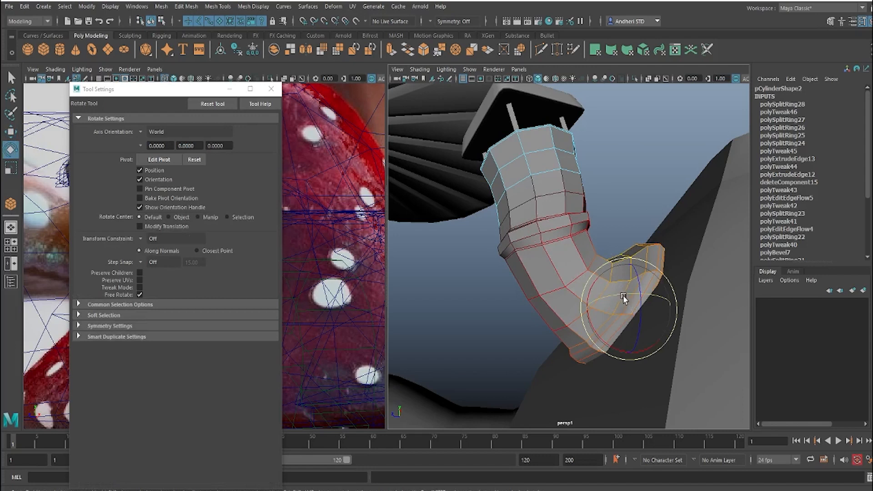
left_click_drag(637, 261, 639, 249, "alt")
key("w")
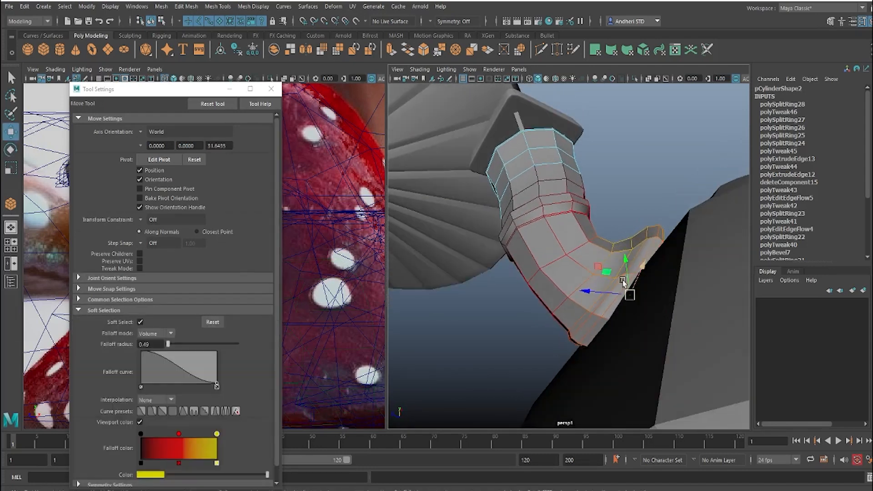
left_click_drag(632, 296, 633, 297)
left_click_drag(637, 262, 574, 248, "alt")
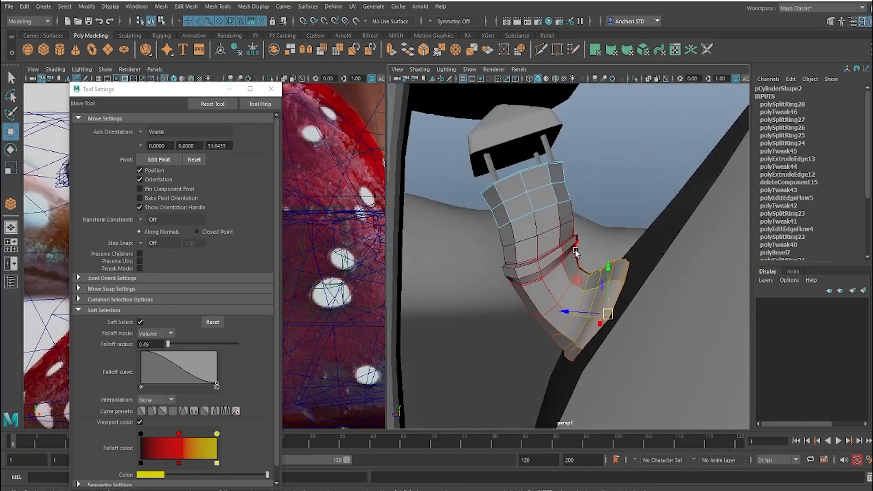
Step: Turn off soft selection and apply Edit Edge Flow to the edge loops around the bend above the tower's base
key("b")
right_click_drag(568, 295, 561, 370)
left_click(563, 291)
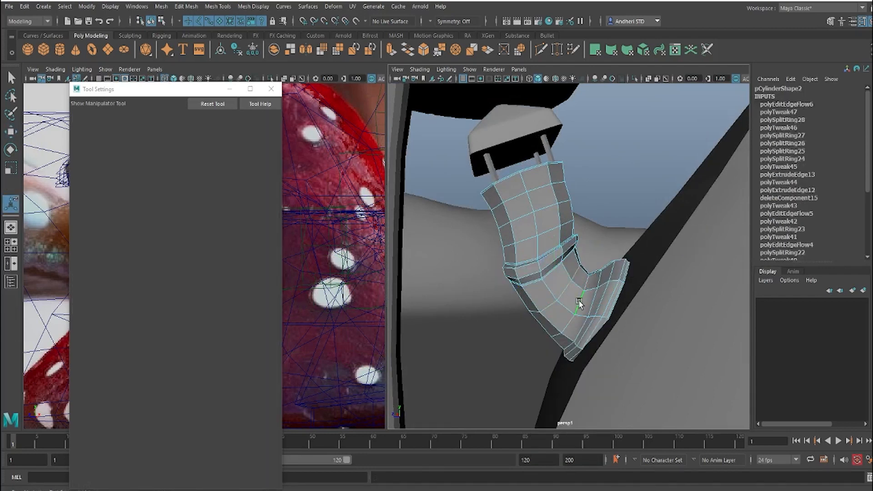
key("g")
double_click(593, 298)
key("g")
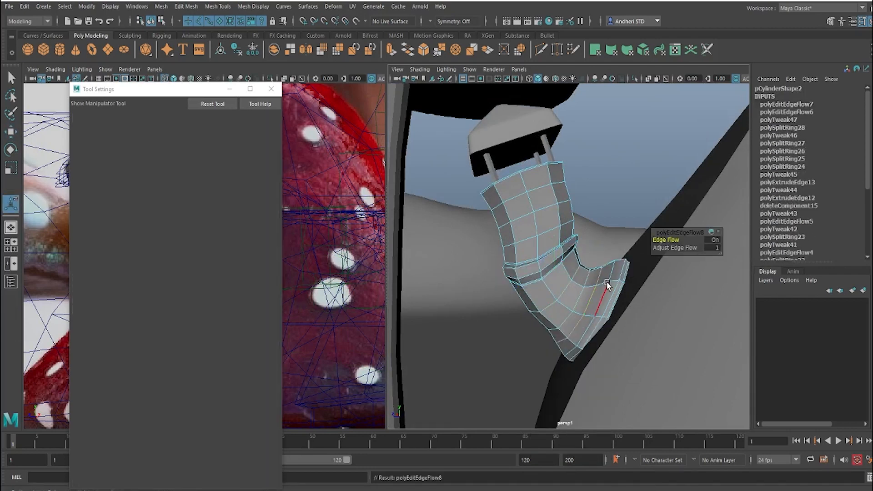
double_click(606, 278)
key("g")
double_click(585, 277)
key("g")
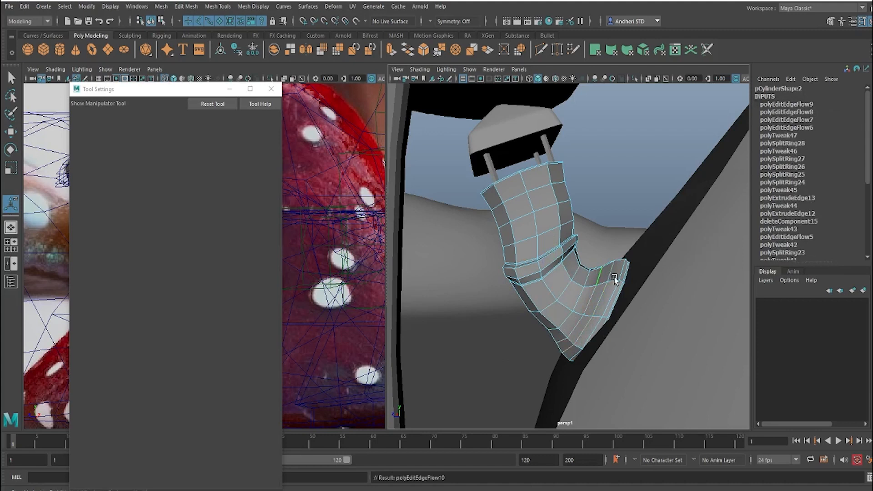
double_click(584, 281)
key("g")
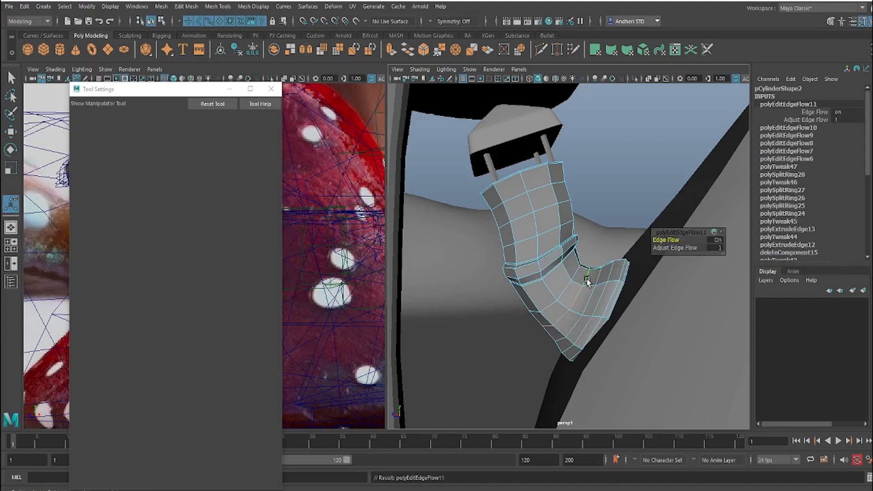
Step: Delete the surplus edge loop in the bend above the tower's base, and undo the repeated edge deletion
right_click_drag(586, 279, 661, 253, "ctrl")
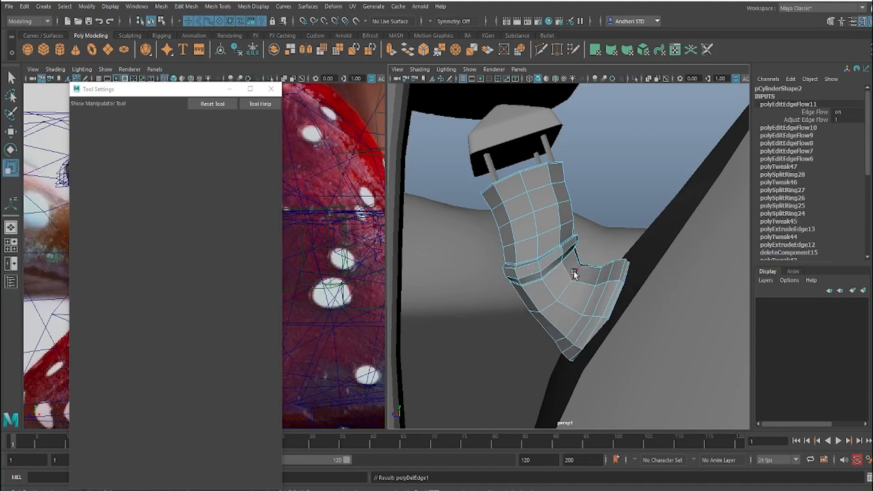
key("r")
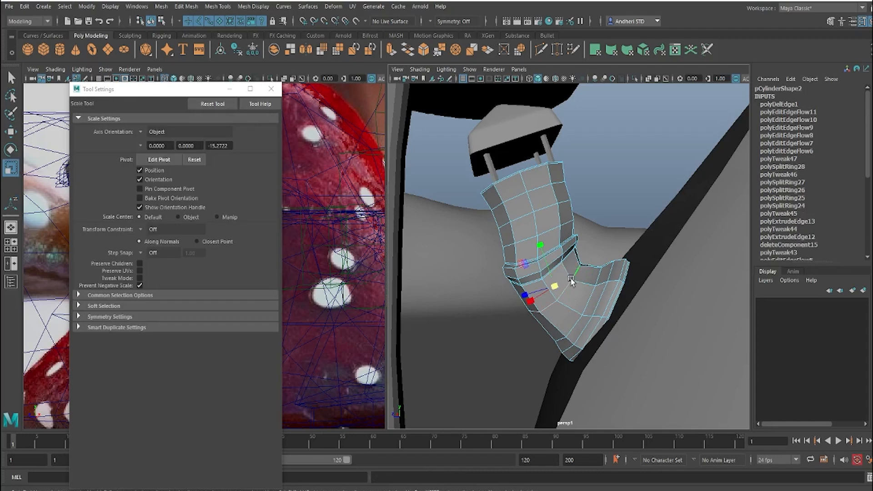
key("g")
key("ctrl+z")
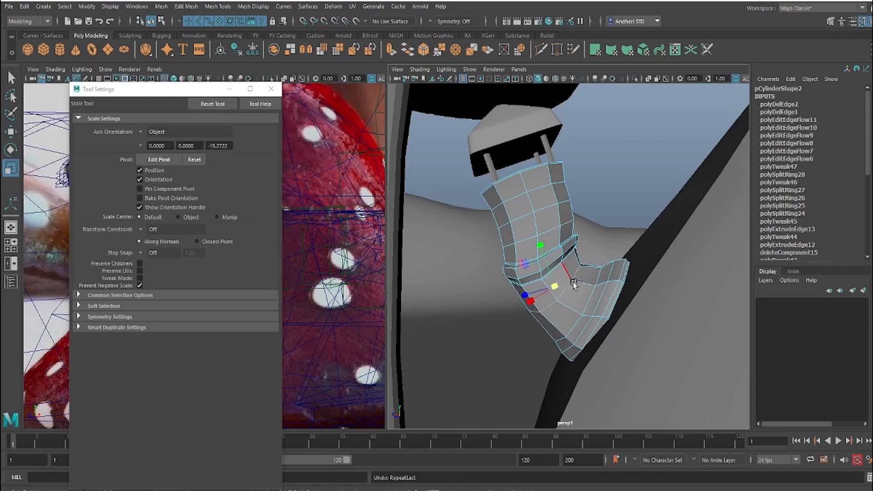
Step: Apply Edit Edge Flow to the remaining edge loops in the bend, up to the loop just below the tower's raised ring
right_click_drag(575, 275, 574, 368, "shift")
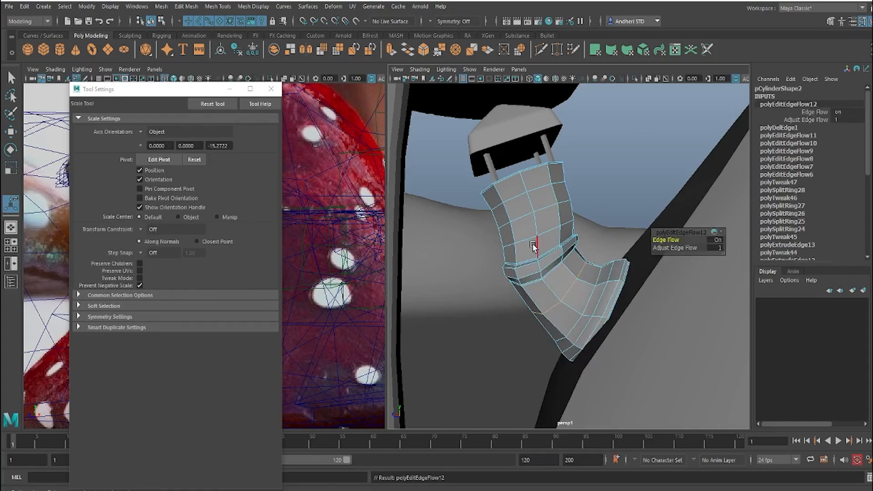
left_click_drag(531, 247, 555, 267, "alt")
right_click_drag(555, 267, 563, 359, "alt")
double_click(557, 260)
double_click(551, 269)
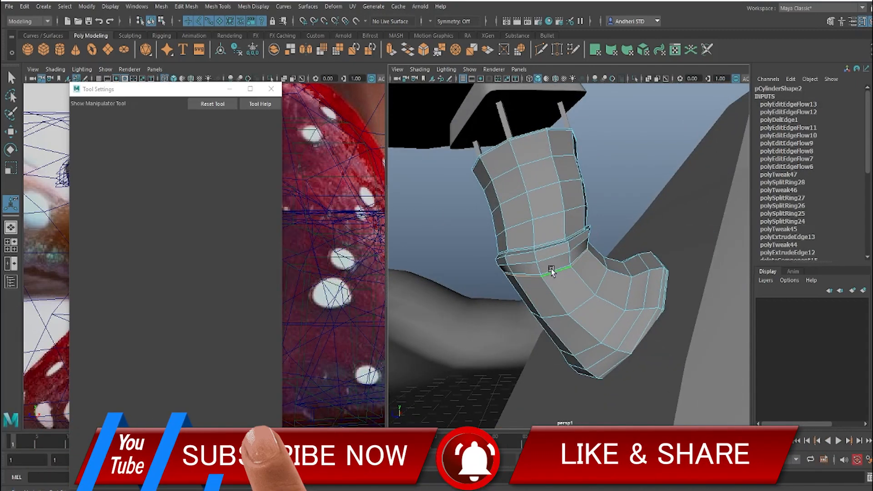
right_click_drag(551, 269, 547, 366, "shift")
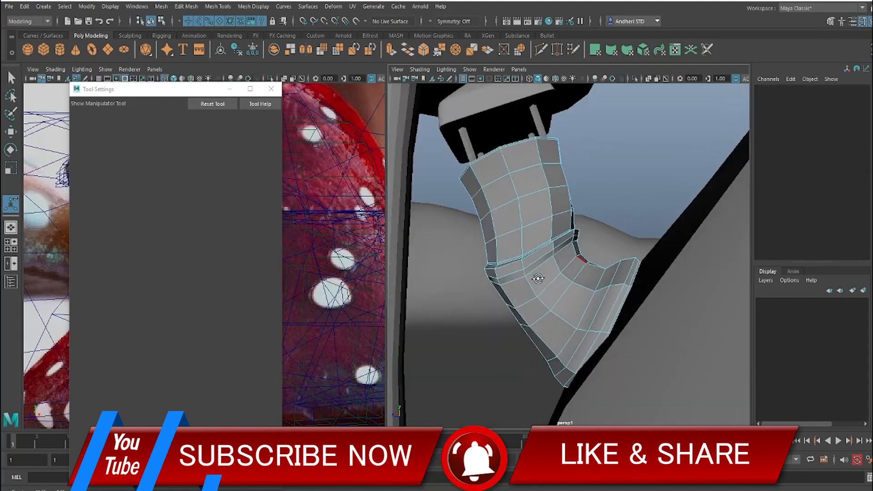
Step: Return the tower to object mode, deselect it and check its placement on the mushroom house's roof
key("q")
right_click_drag(548, 232, 586, 200)
scroll(587, 227, "down", 8)
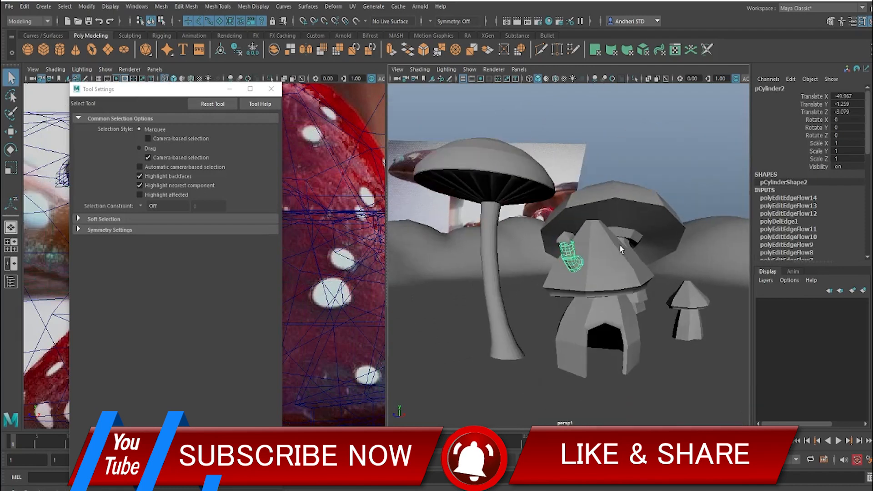
scroll(616, 250, "up", 2)
left_click(593, 212)
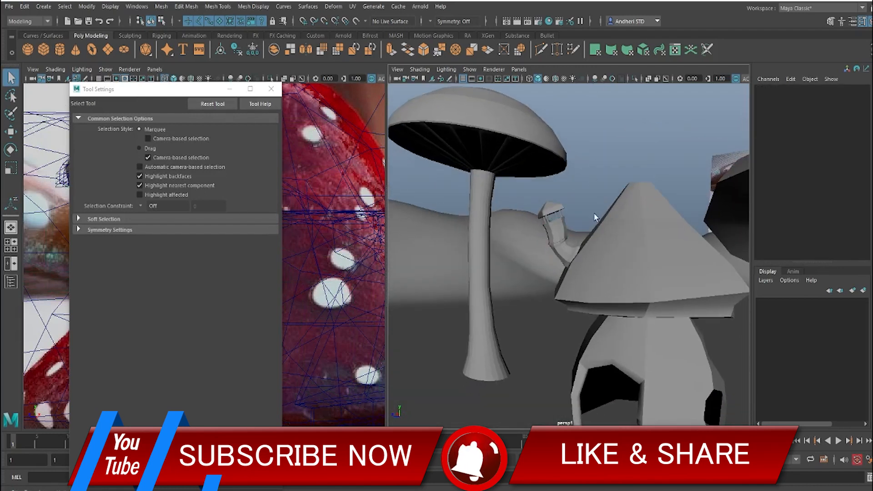